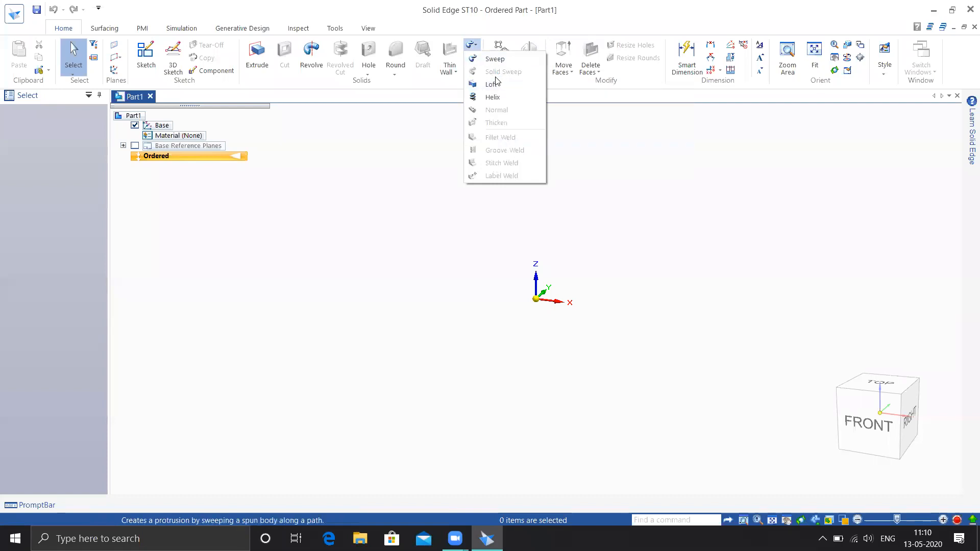
{"action": "left_click", "coordinate": [420, 153]}
{"action": "left_click", "coordinate": [470, 45]}
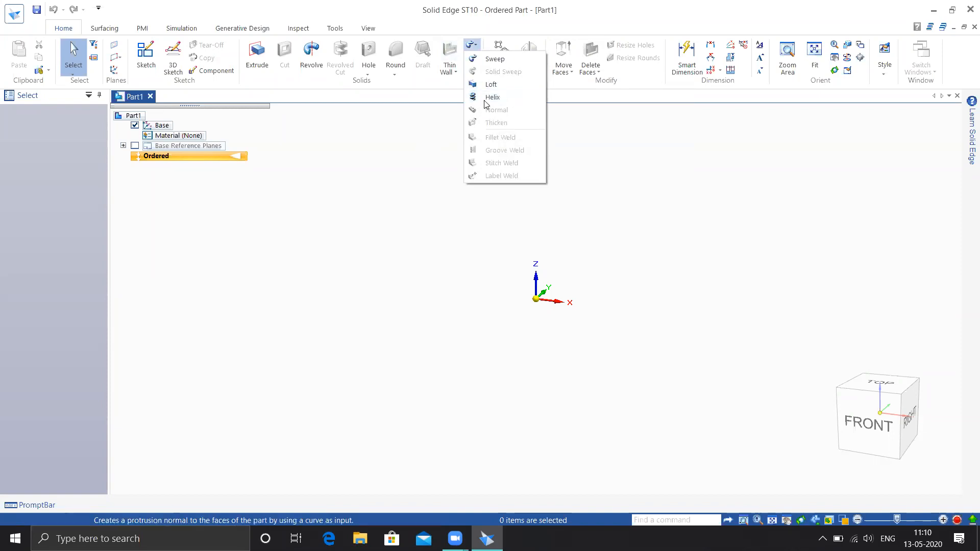
{"action": "left_click", "coordinate": [400, 193]}
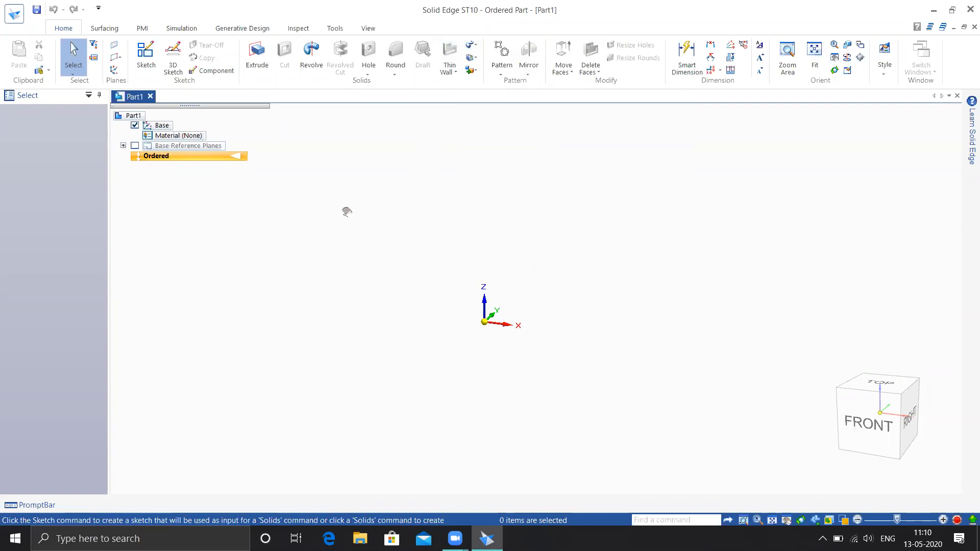
{"action": "left_click", "coordinate": [471, 45]}
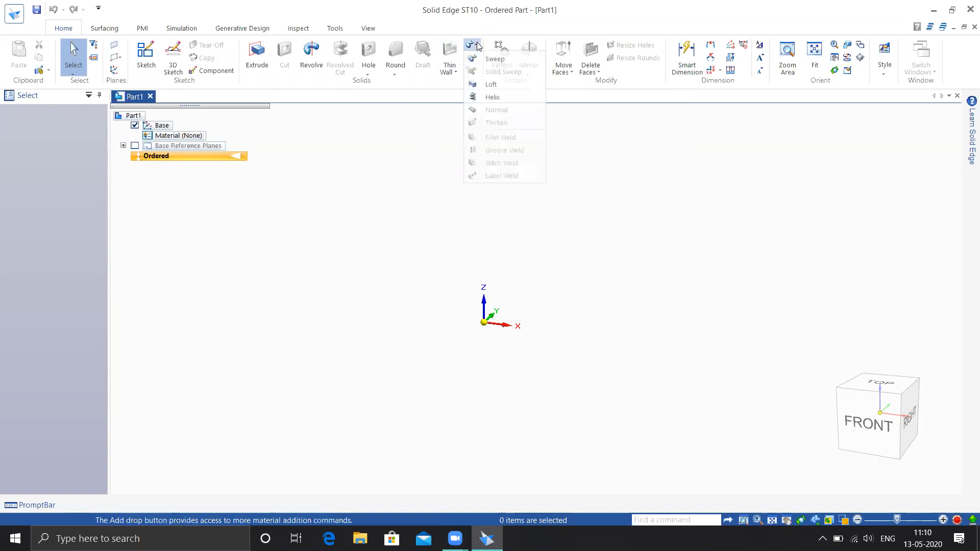
{"action": "left_click", "coordinate": [492, 97]}
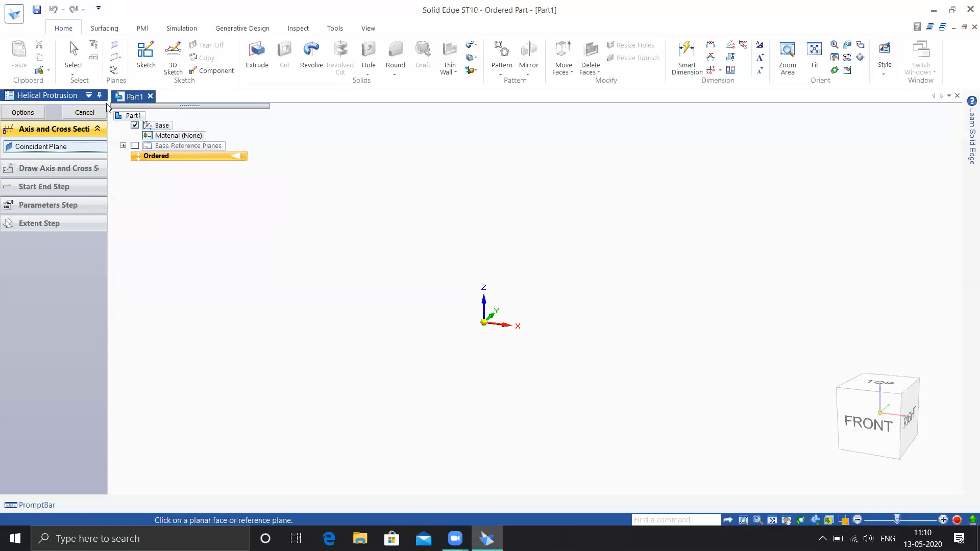
{"action": "left_click", "coordinate": [84, 112]}
Step: Start a sketch on the front (XZ) plane and draw a 200 mm vertical line upward from the origin
{"action": "left_click", "coordinate": [146, 56]}
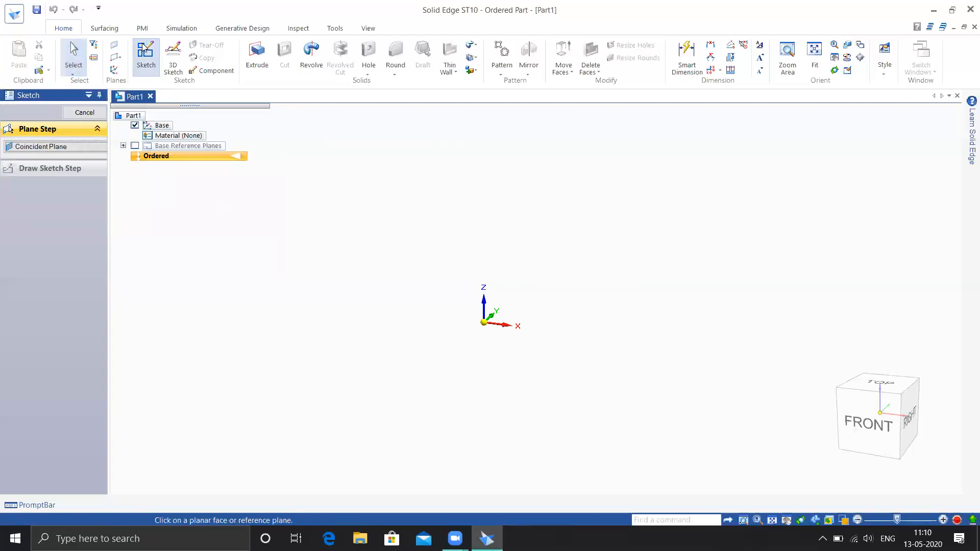
{"action": "left_click", "coordinate": [498, 308]}
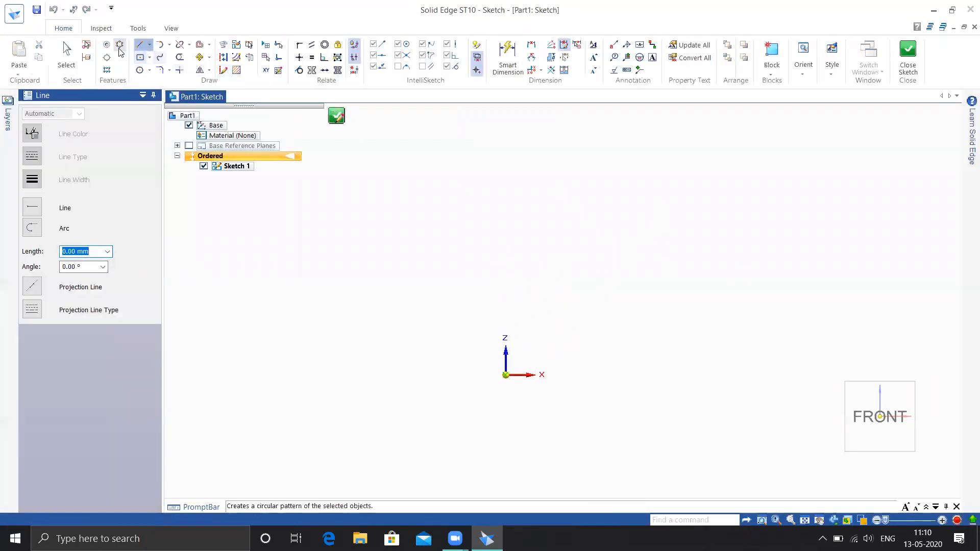
{"action": "left_click", "coordinate": [505, 375]}
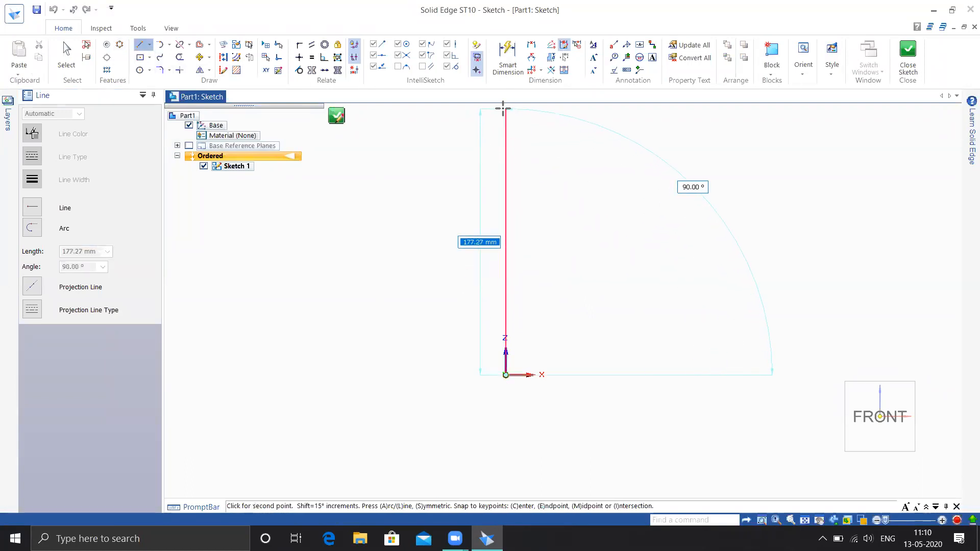
{"action": "type", "text": "200"}
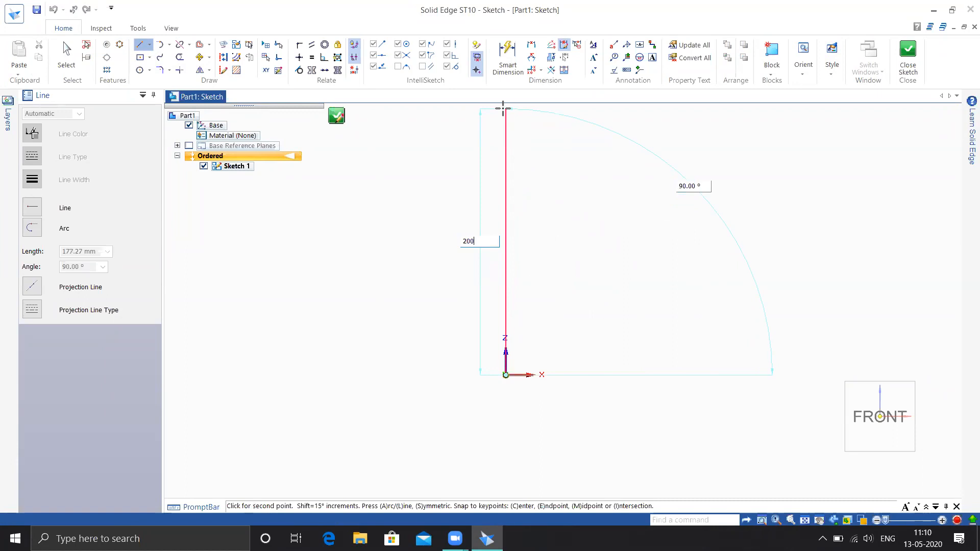
{"action": "key", "text": "Tab"}
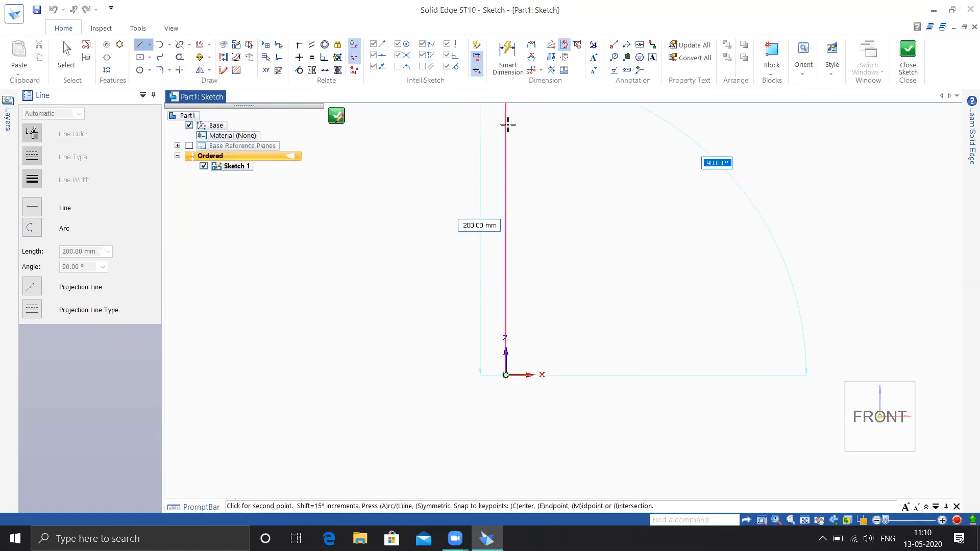
{"action": "key", "text": "Return"}
{"action": "key", "text": "Escape"}
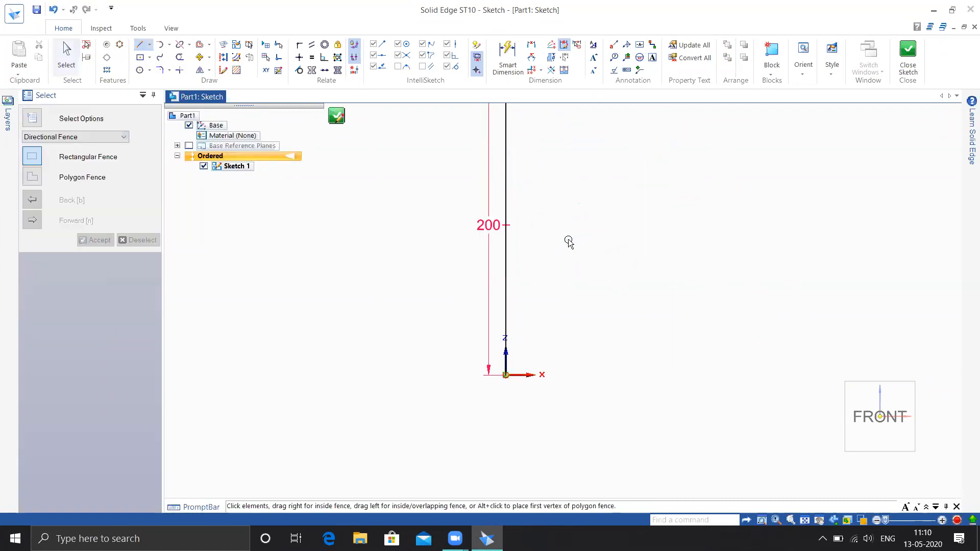
Step: Sketch a centre rectangle about 17 mm wide and 16 mm high, left of the vertical line's lower end
{"action": "scroll", "coordinate": [574, 232], "scroll_direction": "down", "scroll_amount": 2}
{"action": "middle_click_drag", "start_coordinate": [576, 268], "coordinate": [560, 336], "text": "shift"}
{"action": "scroll", "coordinate": [528, 408], "scroll_direction": "up", "scroll_amount": 2}
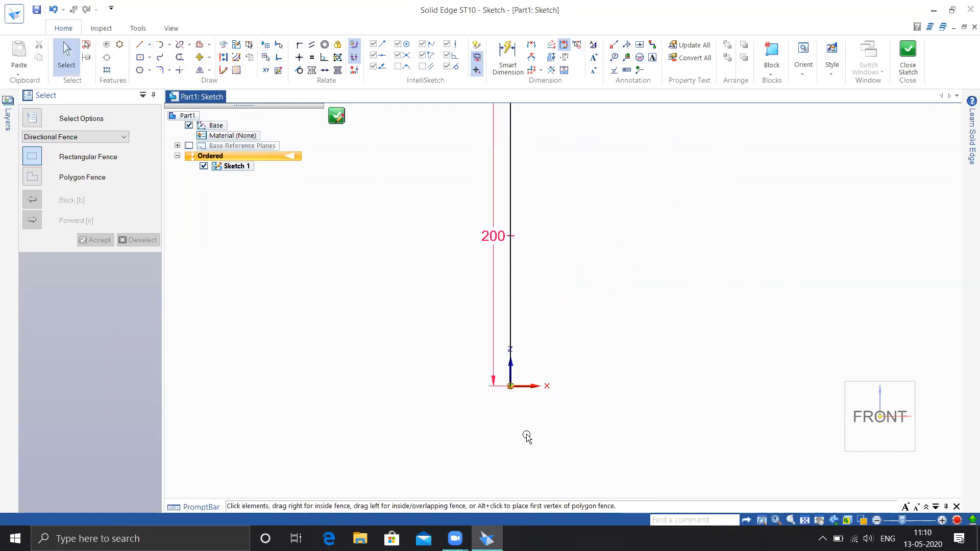
{"action": "left_click", "coordinate": [140, 57]}
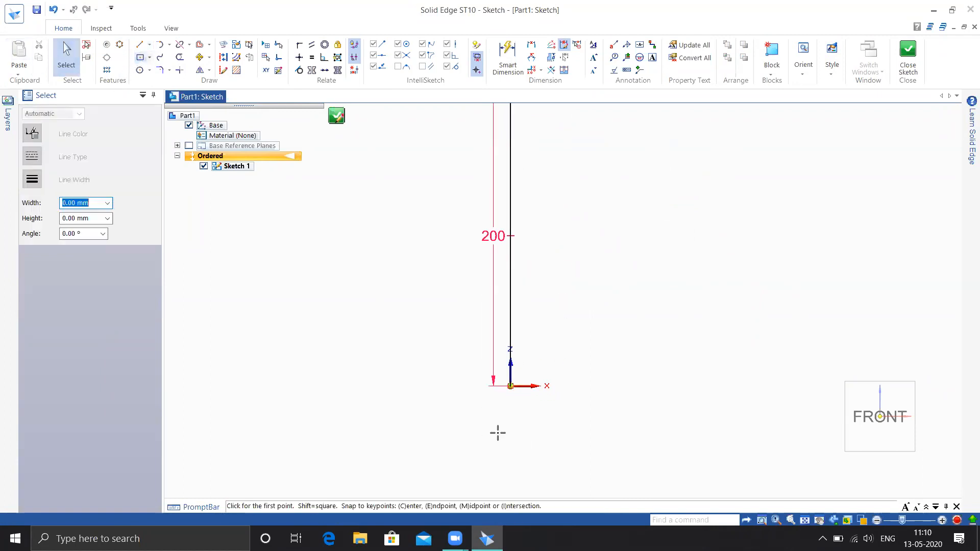
{"action": "left_click", "coordinate": [444, 375]}
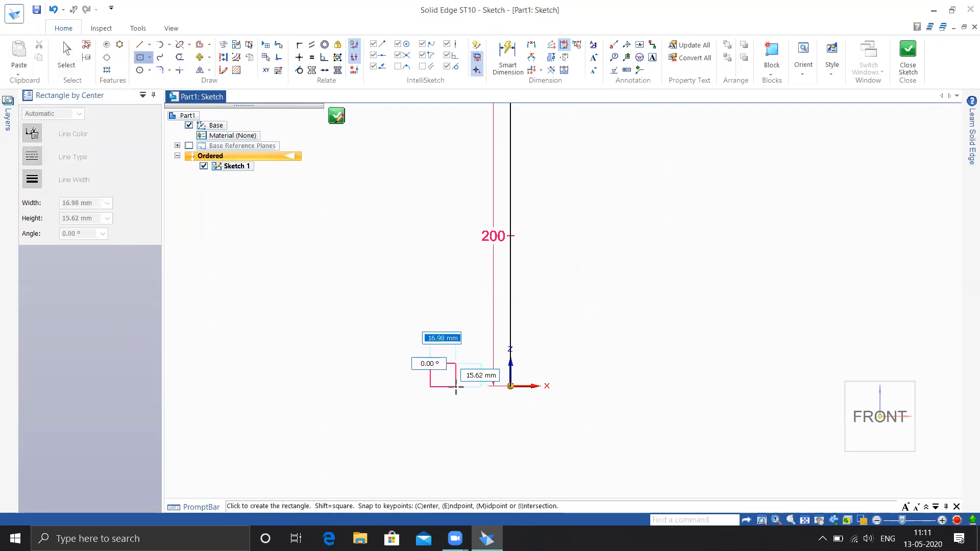
{"action": "left_click", "coordinate": [456, 387]}
Step: Dimension the rectangle with a height of 5 mm and a width of 10 mm
{"action": "scroll", "coordinate": [442, 396], "scroll_direction": "up", "scroll_amount": 3}
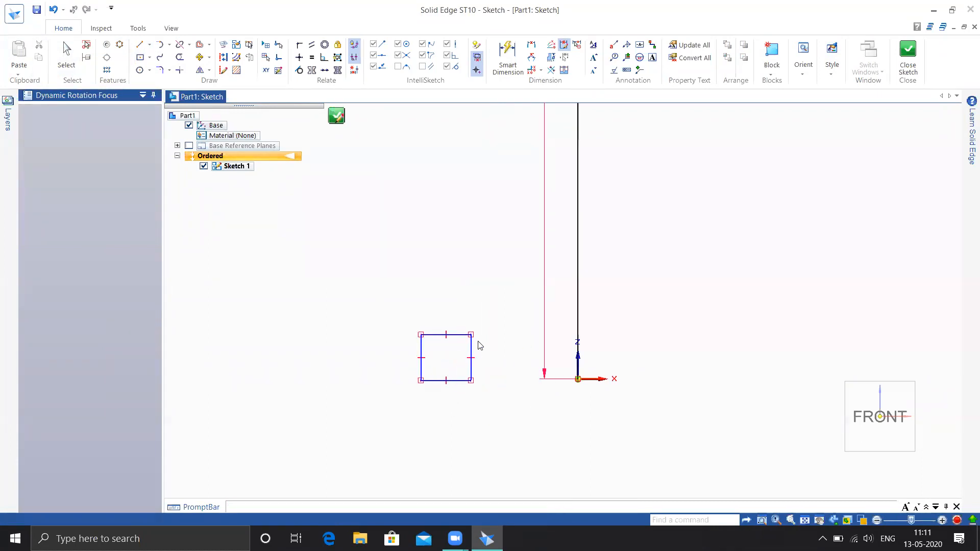
{"action": "left_click", "coordinate": [508, 56]}
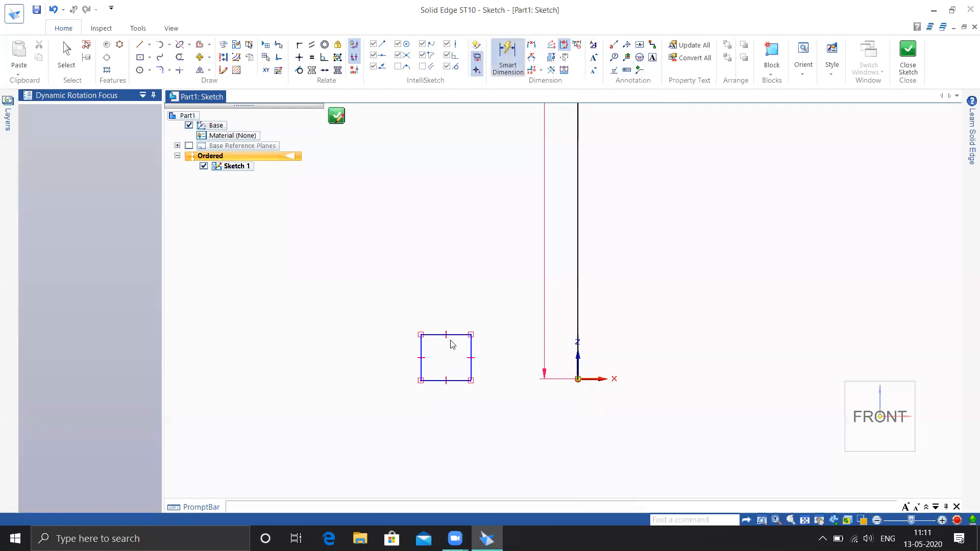
{"action": "left_click", "coordinate": [421, 350]}
{"action": "left_click", "coordinate": [403, 357]}
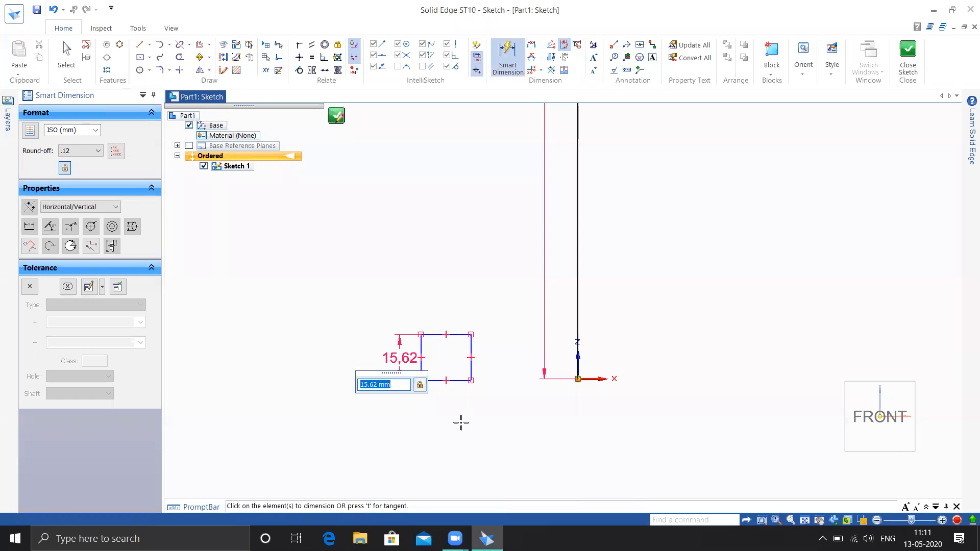
{"action": "type", "text": "5"}
{"action": "key", "text": "Return"}
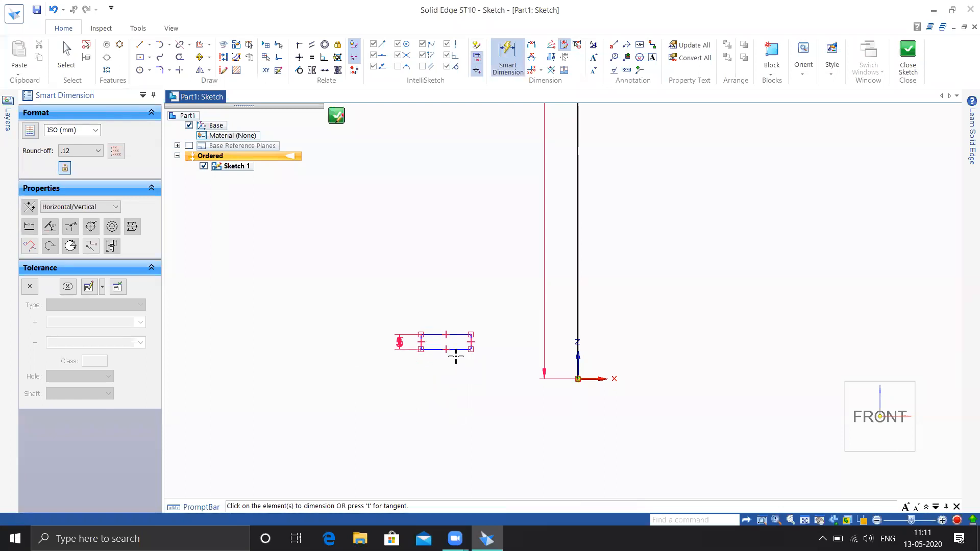
{"action": "left_click", "coordinate": [456, 335]}
{"action": "left_click", "coordinate": [455, 313]}
{"action": "type", "text": "10"}
{"action": "key", "text": "Return"}
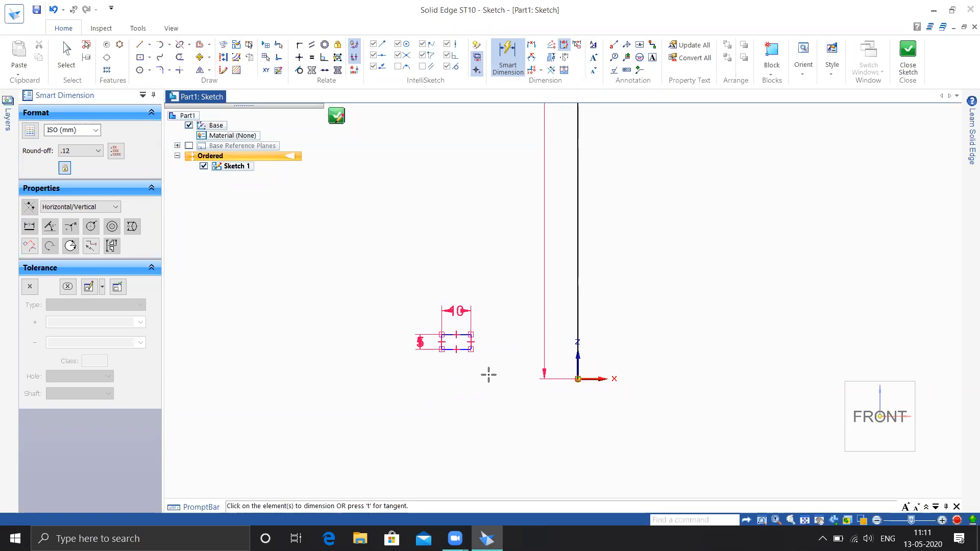
{"action": "key", "text": "Escape"}
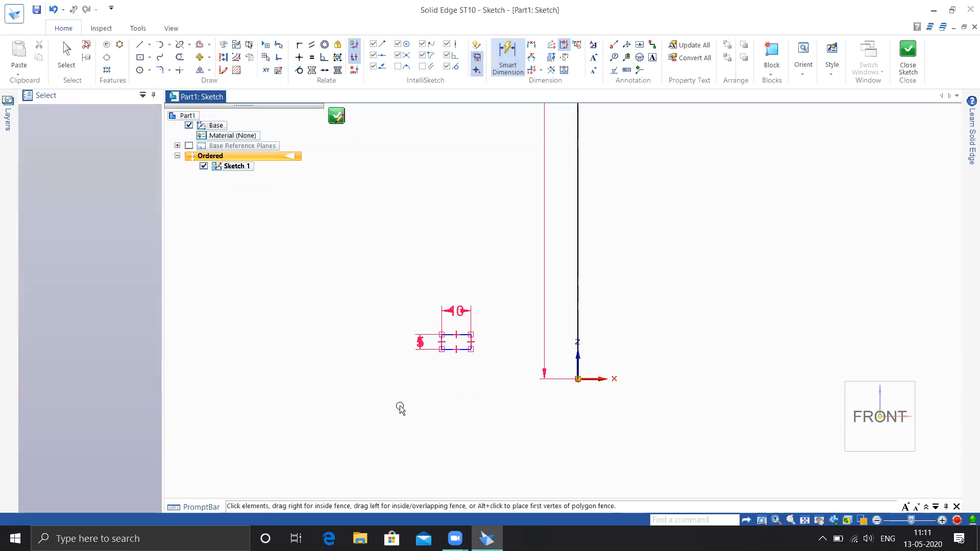
Step: Make the rectangle's bottom edge collinear with the horizontal X axis through the origin
{"action": "left_click", "coordinate": [324, 70]}
{"action": "scroll", "coordinate": [511, 366], "scroll_direction": "up", "scroll_amount": 2}
{"action": "left_click", "coordinate": [410, 334]}
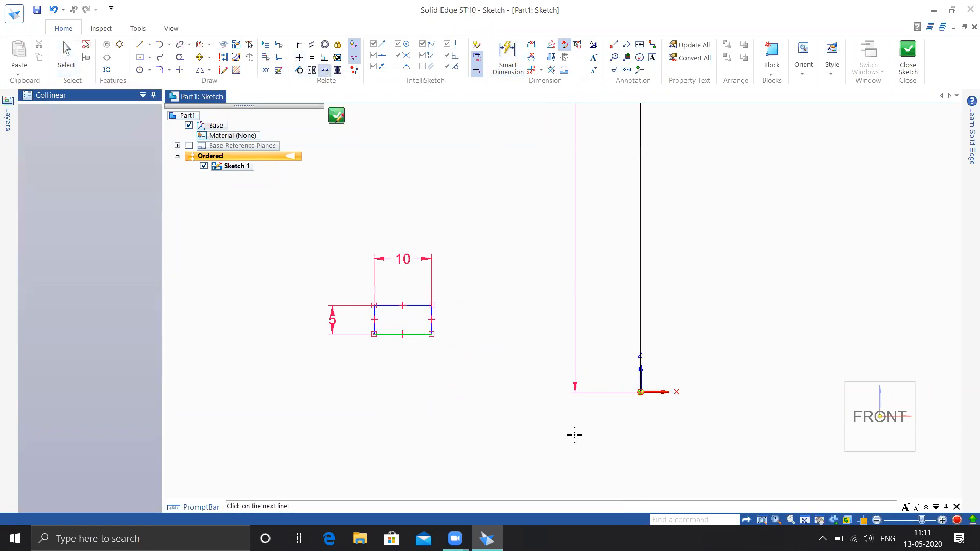
{"action": "left_click", "coordinate": [659, 391]}
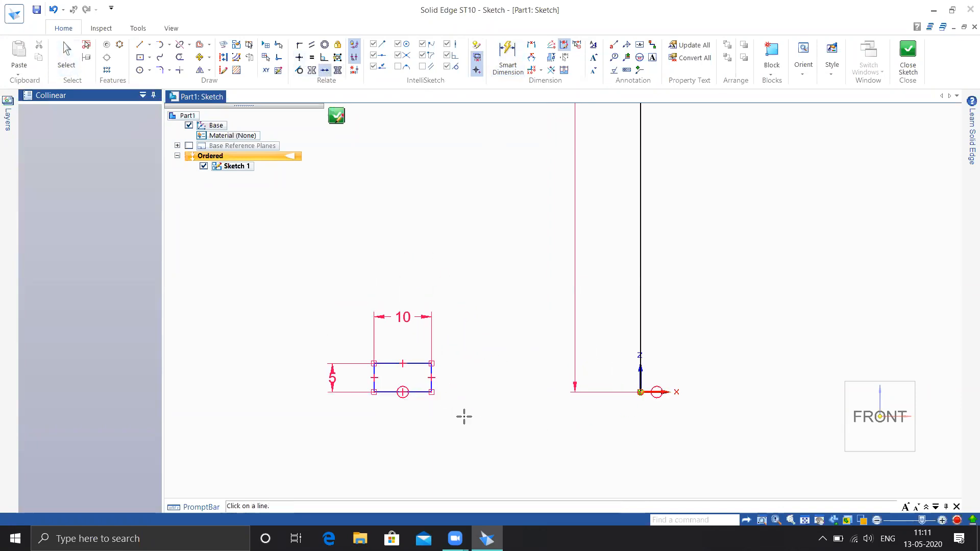
Step: Dimension the gap between the vertical line and the rectangle's nearest side as 30 mm, and finish the sketch
{"action": "scroll", "coordinate": [474, 426], "scroll_direction": "down", "scroll_amount": 2}
{"action": "left_click", "coordinate": [507, 55]}
{"action": "left_click", "coordinate": [541, 301]}
{"action": "left_click", "coordinate": [457, 406]}
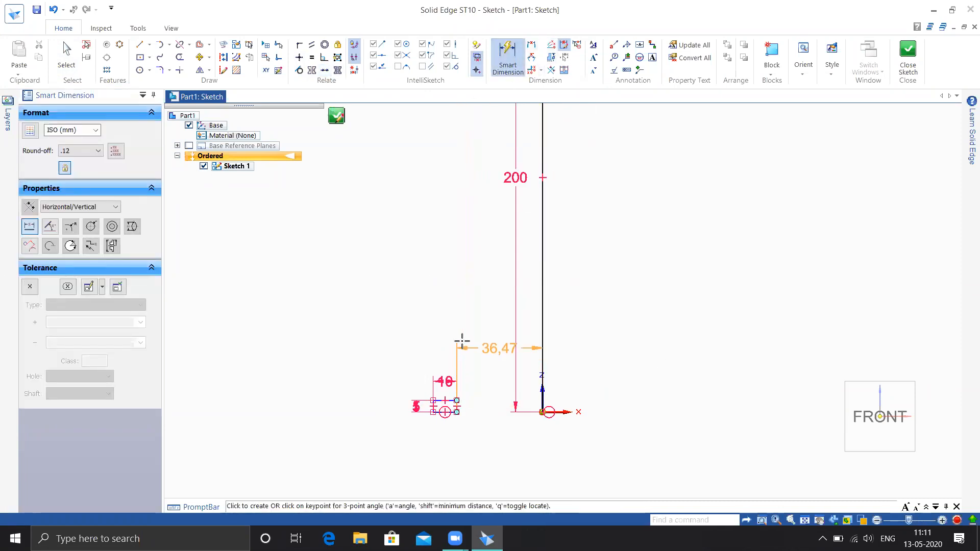
{"action": "left_click", "coordinate": [462, 335]}
{"action": "type", "text": "30"}
{"action": "key", "text": "Return"}
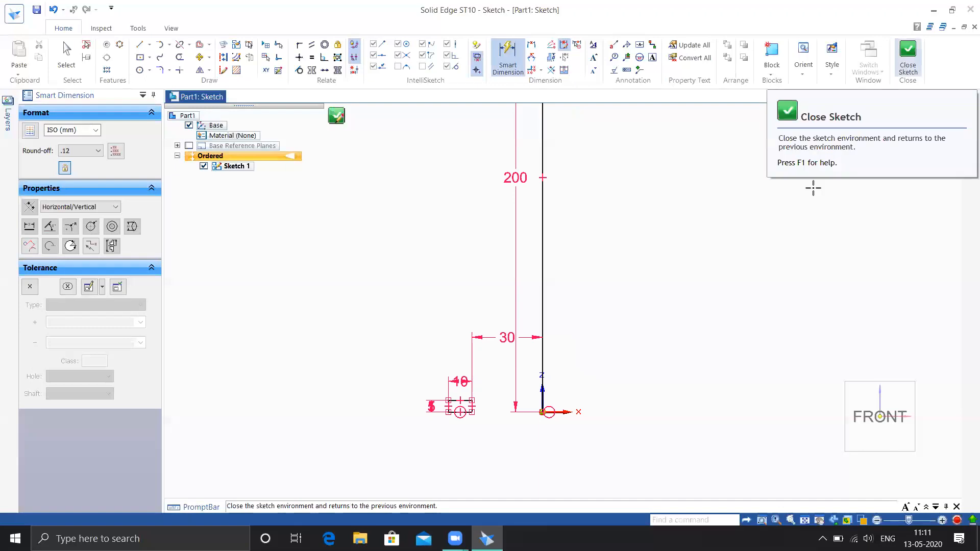
{"action": "left_click", "coordinate": [908, 56]}
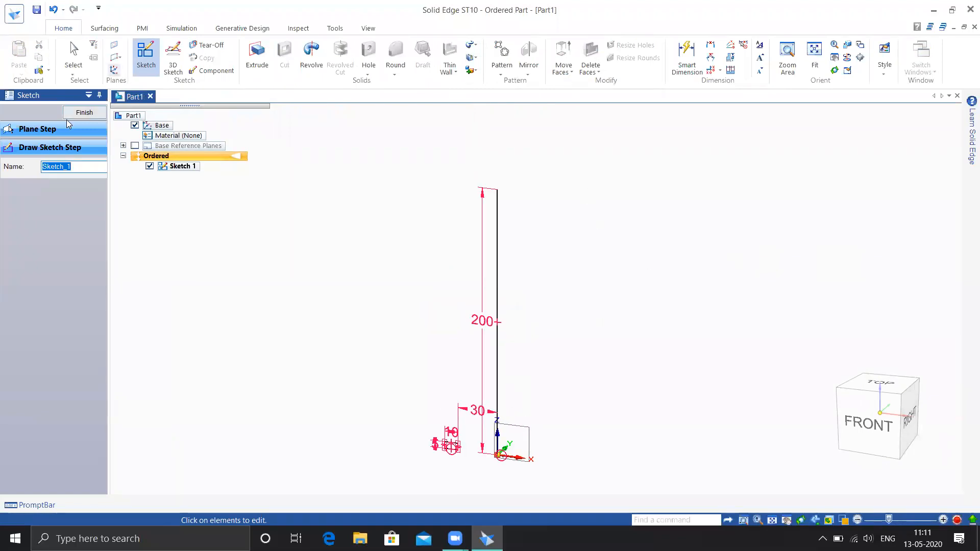
{"action": "left_click", "coordinate": [82, 115]}
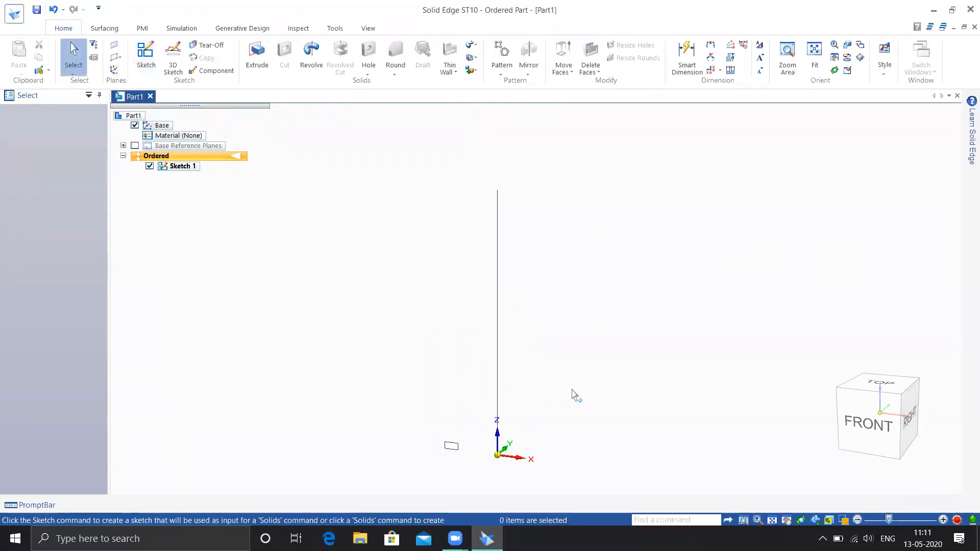
{"action": "left_click", "coordinate": [470, 45]}
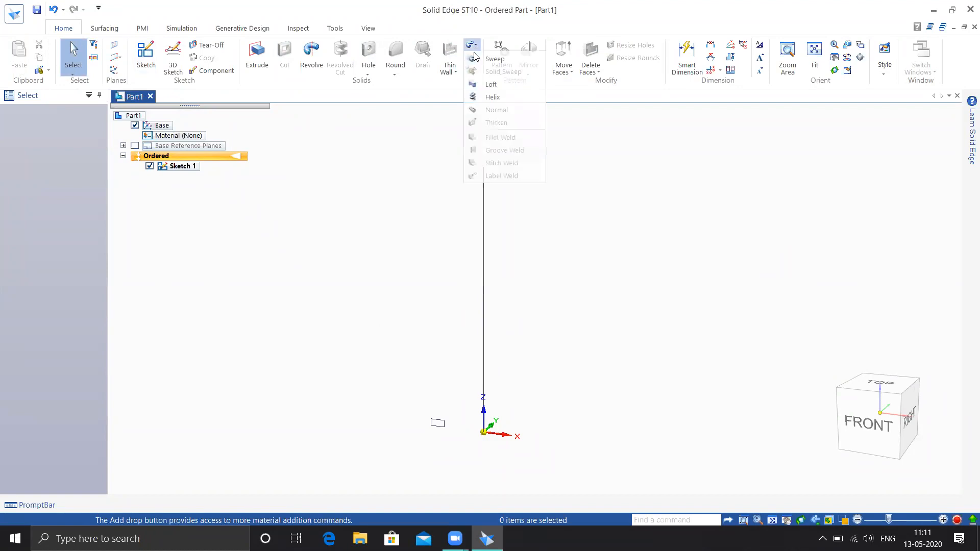
{"action": "left_click", "coordinate": [493, 97]}
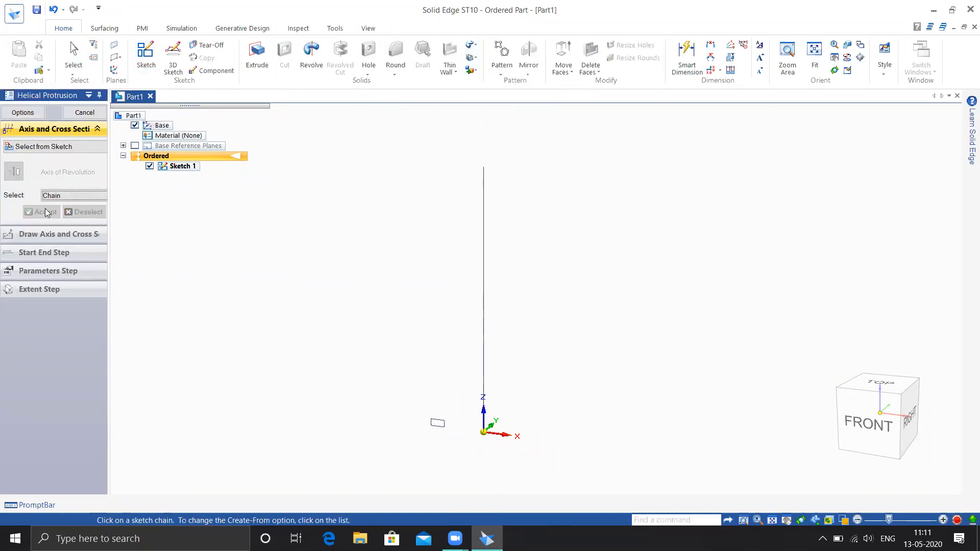
{"action": "left_click", "coordinate": [30, 113]}
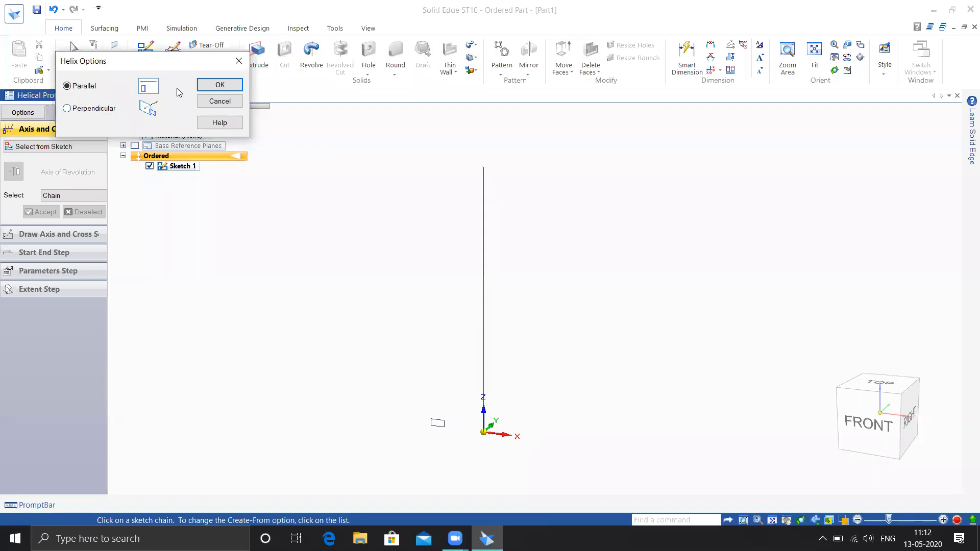
{"action": "left_click", "coordinate": [210, 86]}
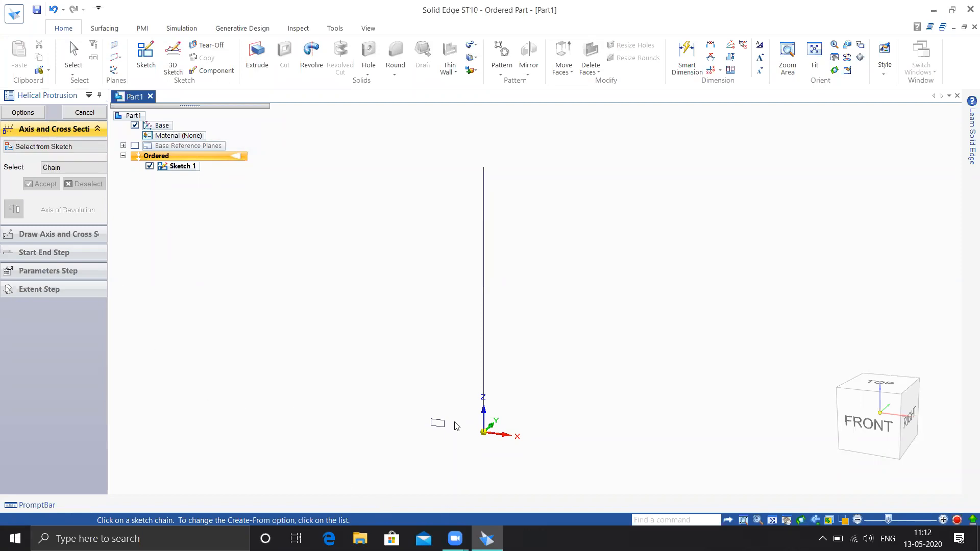
{"action": "left_click", "coordinate": [439, 425]}
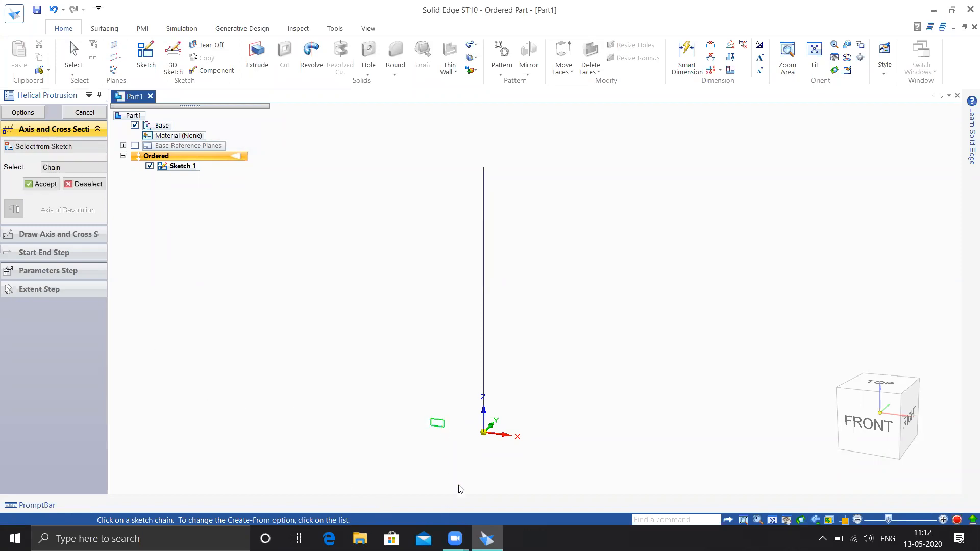
{"action": "right_click", "coordinate": [366, 403]}
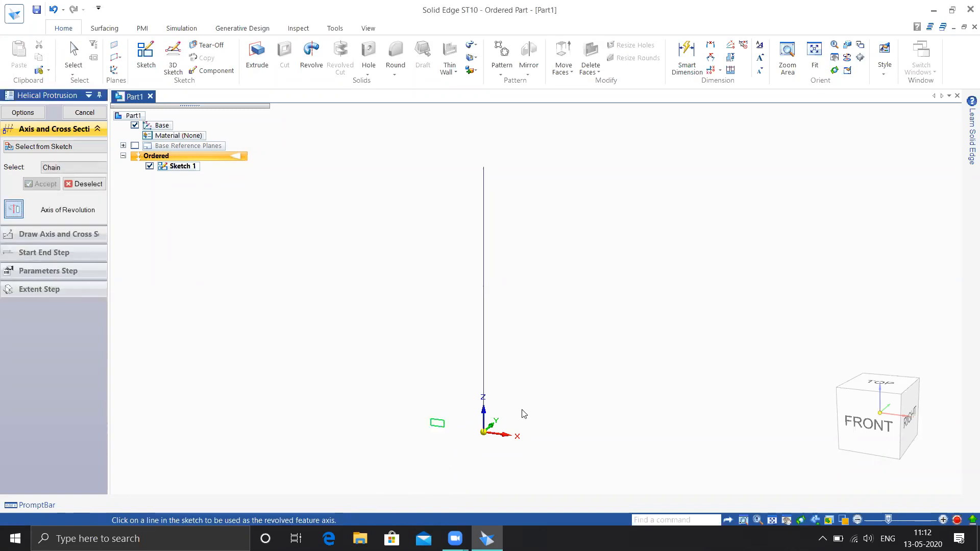
{"action": "left_click", "coordinate": [484, 393]}
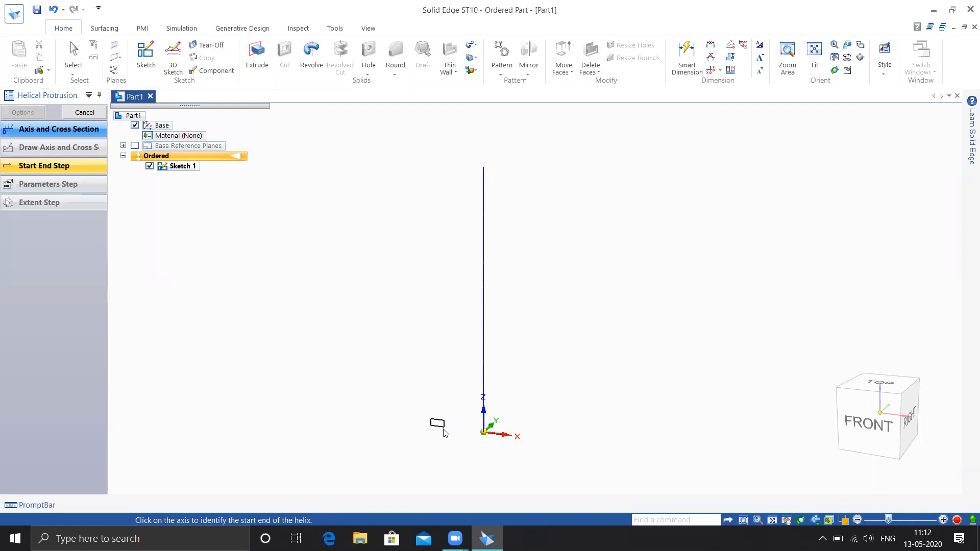
{"action": "left_click", "coordinate": [85, 112]}
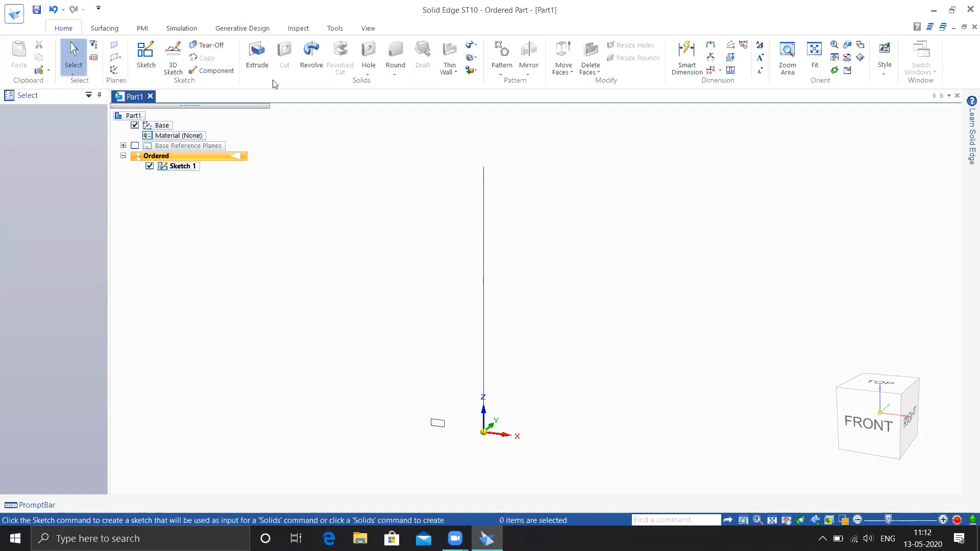
Step: Start a helical protrusion from the sketch, using the 10 × 5 mm rectangle as cross section and the vertical line as axis
{"action": "left_click", "coordinate": [472, 45]}
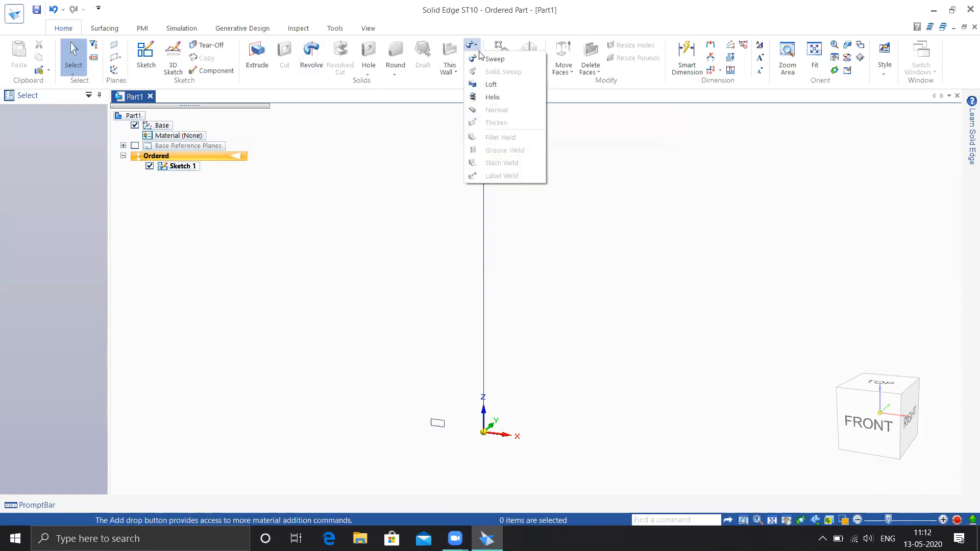
{"action": "left_click", "coordinate": [492, 98]}
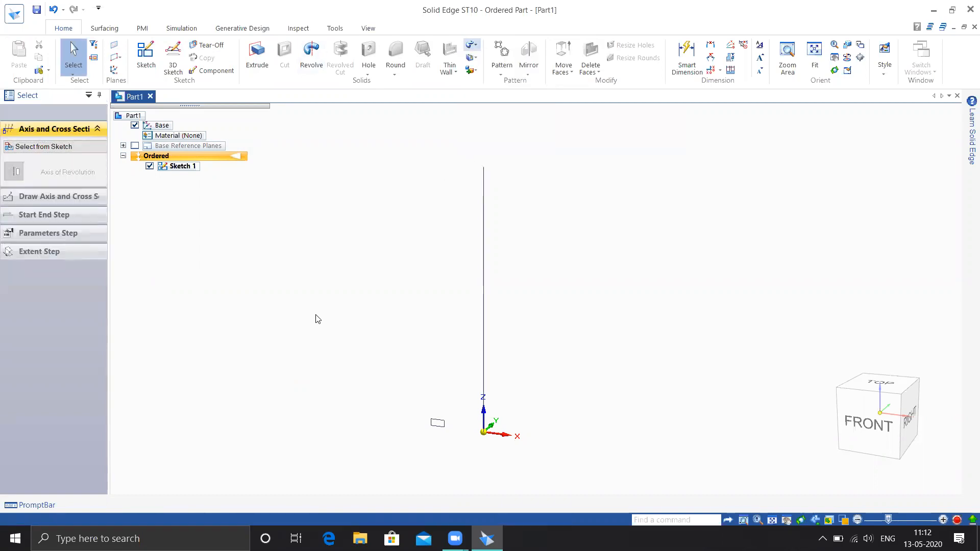
{"action": "left_click", "coordinate": [51, 147]}
{"action": "left_click", "coordinate": [46, 169]}
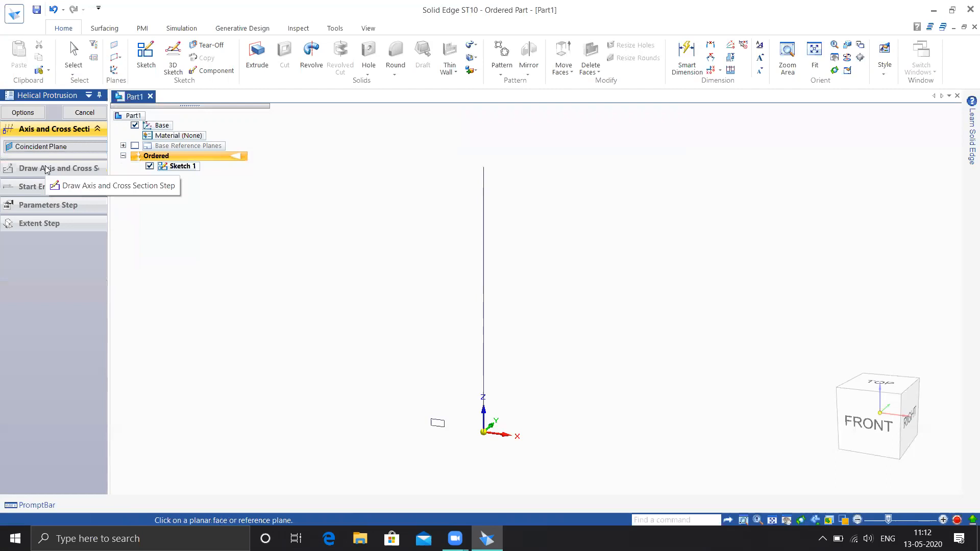
{"action": "left_click", "coordinate": [51, 148]}
{"action": "left_click", "coordinate": [47, 159]}
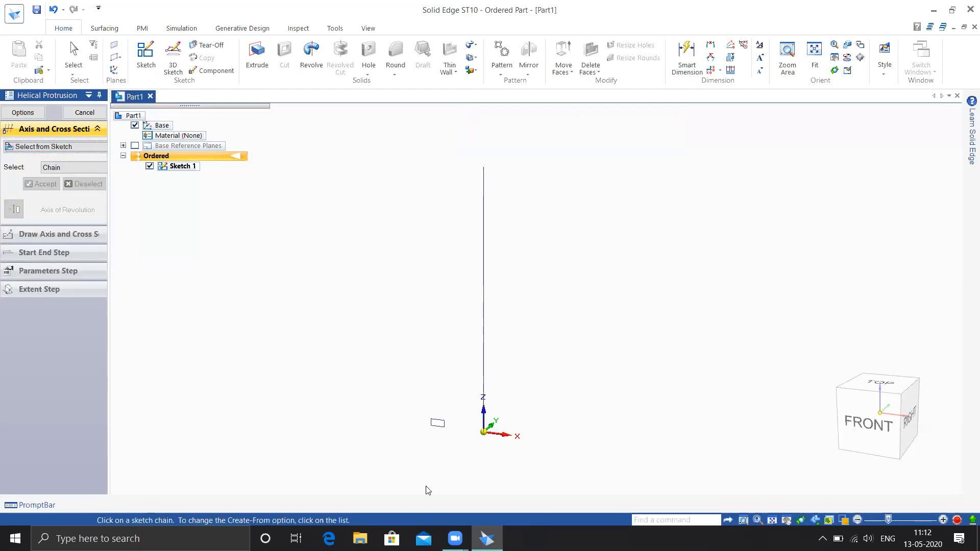
{"action": "left_click", "coordinate": [483, 388]}
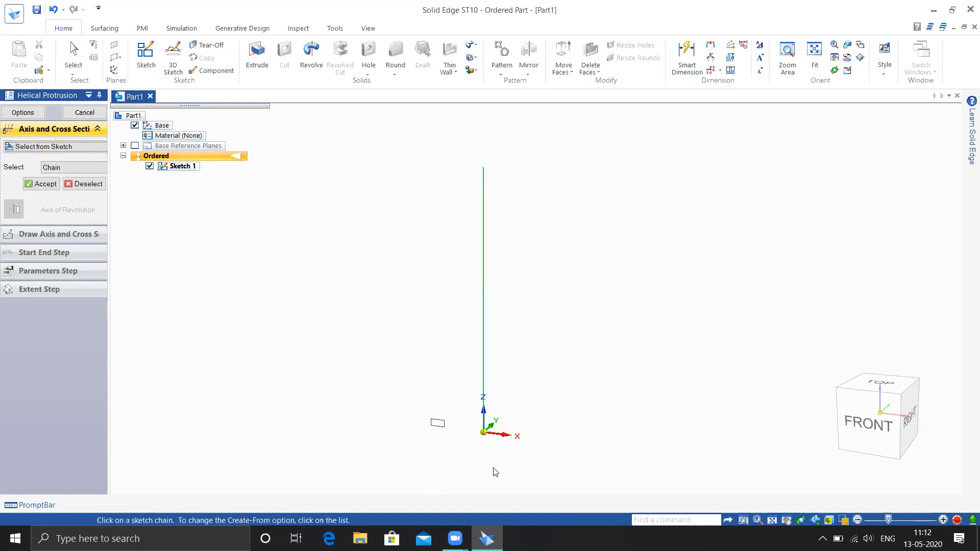
{"action": "left_click", "coordinate": [434, 429]}
{"action": "right_click", "coordinate": [386, 348]}
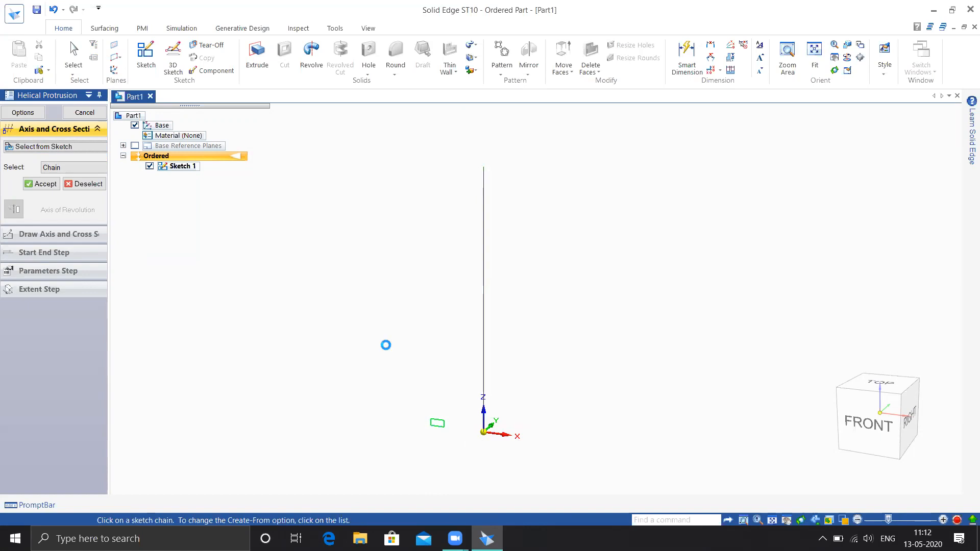
{"action": "left_click", "coordinate": [485, 388]}
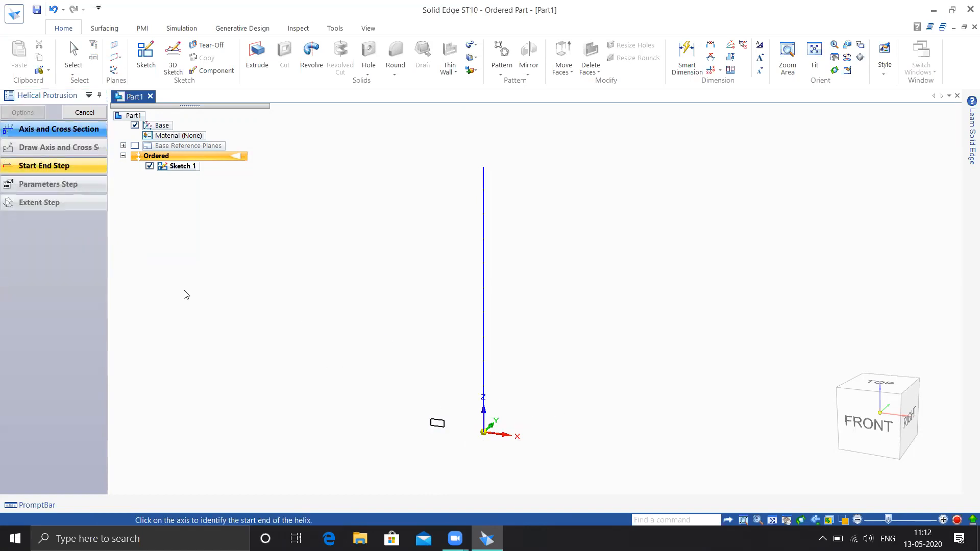
Step: Start the helix at the axis's lower end and define it by Axis length & Pitch with a 20 mm pitch
{"action": "middle_click", "coordinate": [224, 337]}
{"action": "middle_click_drag", "start_coordinate": [397, 386], "coordinate": [350, 405]}
{"action": "left_click", "coordinate": [44, 165]}
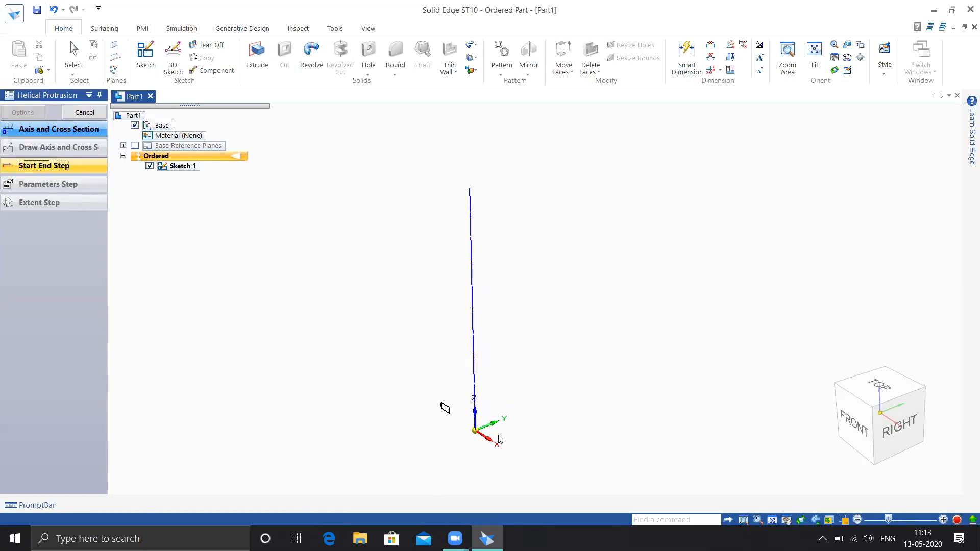
{"action": "left_click", "coordinate": [475, 430]}
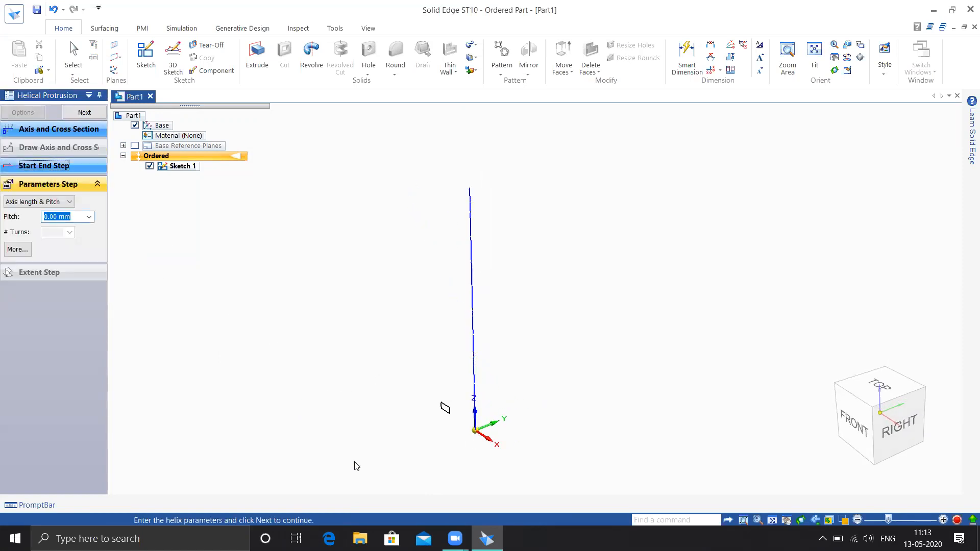
{"action": "middle_click_drag", "start_coordinate": [363, 394], "coordinate": [359, 370]}
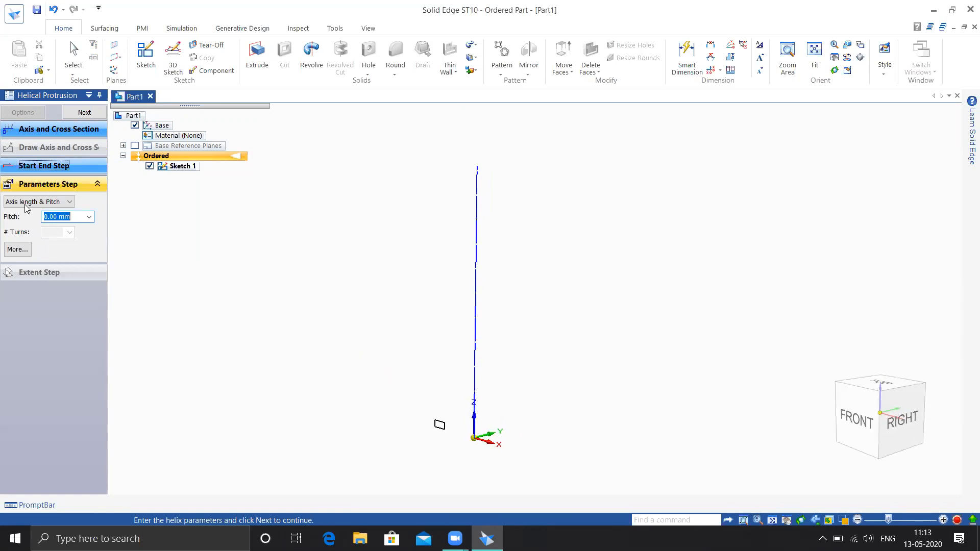
{"action": "left_click", "coordinate": [42, 202]}
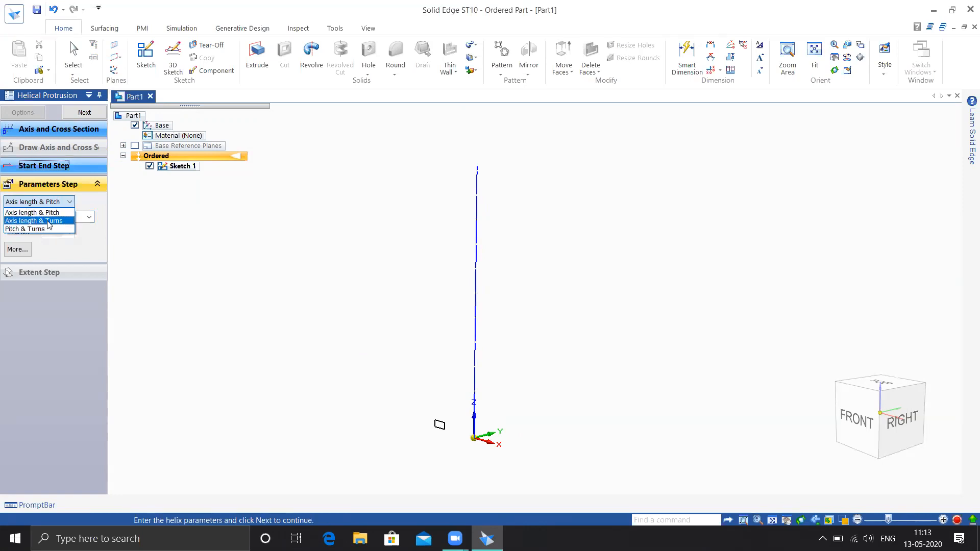
{"action": "left_click", "coordinate": [42, 241]}
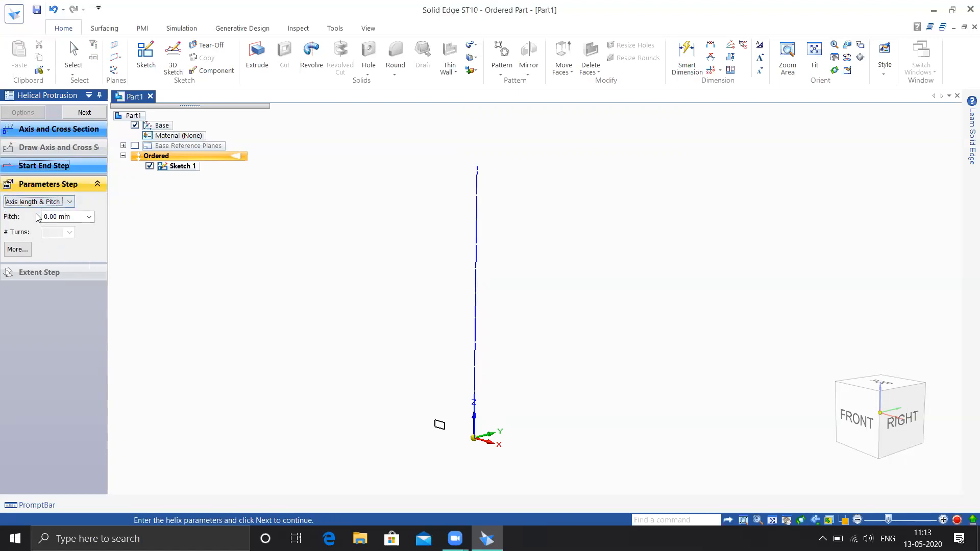
{"action": "left_click", "coordinate": [74, 221]}
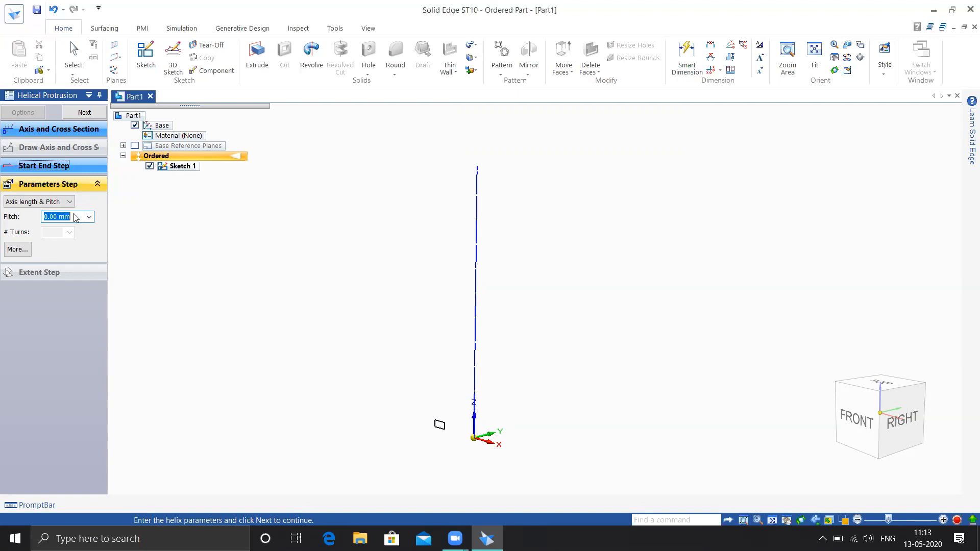
{"action": "type", "text": "20"}
{"action": "key", "text": "Return"}
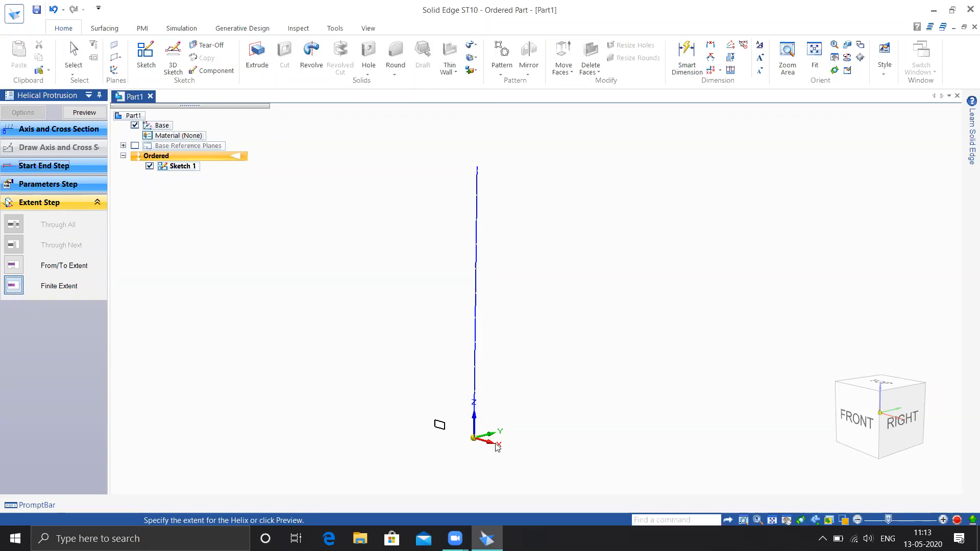
Step: Preview the 20 mm pitch helix with a finite extent and finish the protrusion
{"action": "middle_click_drag", "start_coordinate": [664, 320], "coordinate": [573, 422]}
{"action": "key", "text": "F10"}
{"action": "key", "text": "Escape"}
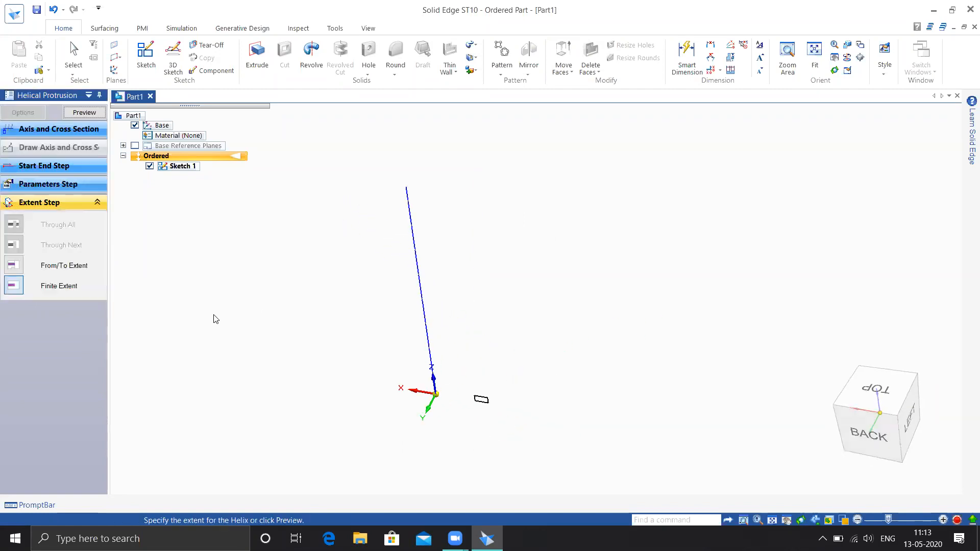
{"action": "left_click", "coordinate": [79, 114]}
{"action": "middle_click_drag", "start_coordinate": [284, 354], "coordinate": [34, 375]}
{"action": "middle_click_drag", "start_coordinate": [657, 346], "coordinate": [719, 296]}
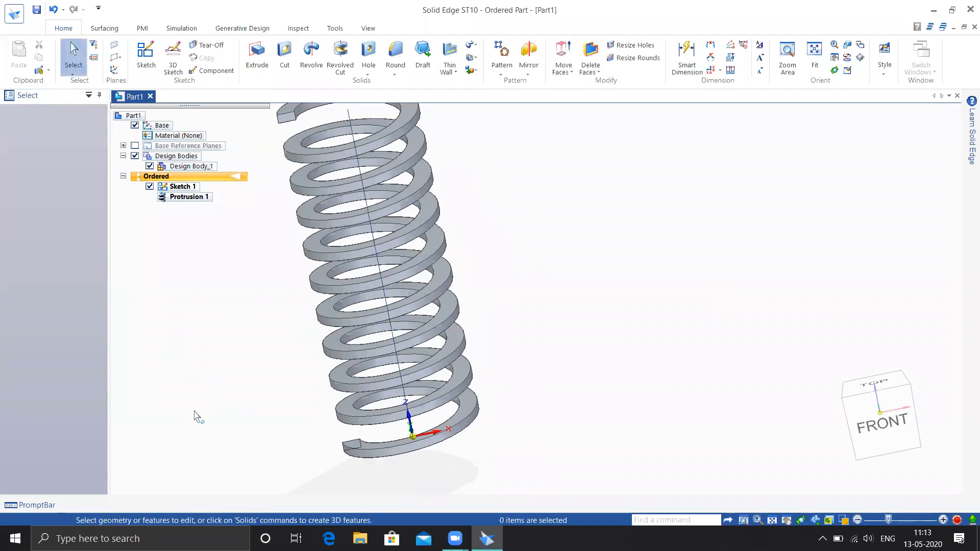
Step: Undo the 20 mm pitch helical protrusion
{"action": "middle_click_drag", "start_coordinate": [193, 420], "coordinate": [269, 462], "text": "shift"}
{"action": "key", "text": "ctrl+z"}
{"action": "middle_click_drag", "start_coordinate": [332, 403], "coordinate": [409, 328], "text": "shift"}
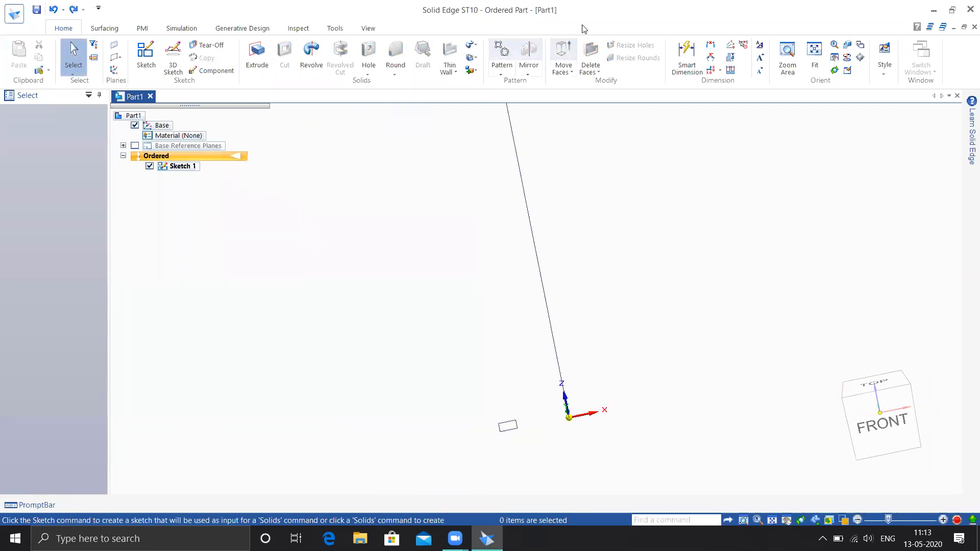
Step: Start a new helical protrusion with the Parallel helix option
{"action": "left_click", "coordinate": [473, 45]}
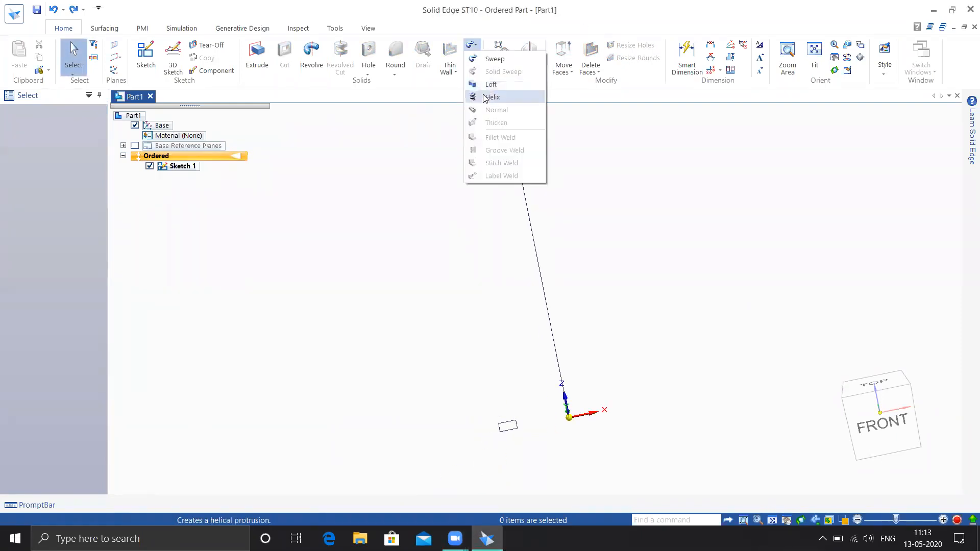
{"action": "left_click", "coordinate": [491, 81]}
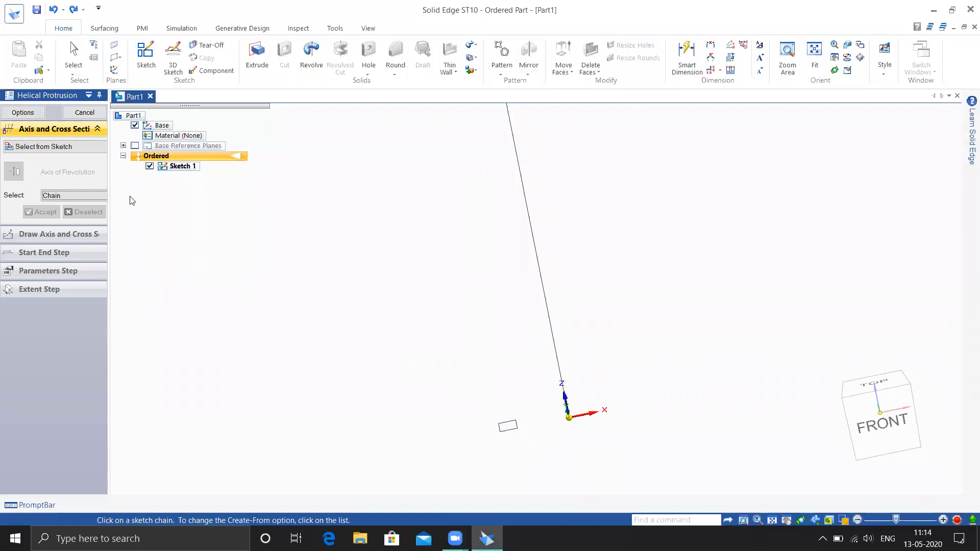
{"action": "left_click", "coordinate": [22, 113]}
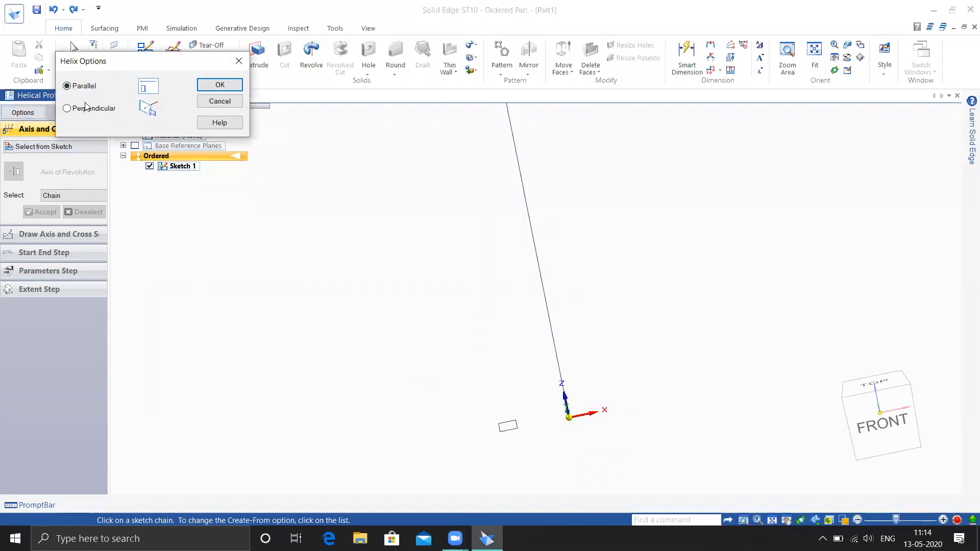
{"action": "left_click", "coordinate": [220, 84]}
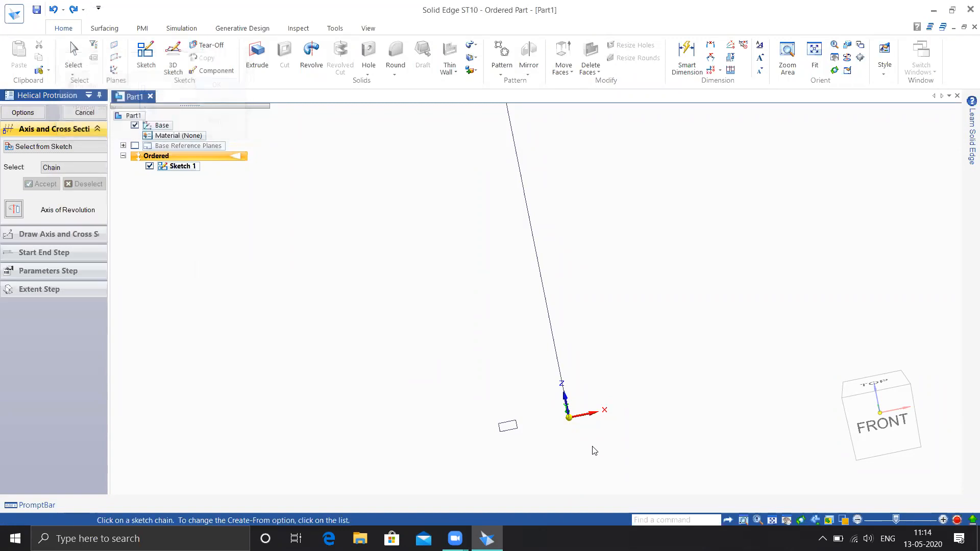
Step: Use the sketched rectangle as cross section and the line as axis, with the helix starting at the axis's lower end
{"action": "mouse_move", "coordinate": [607, 350]}
{"action": "middle_mouse_down"}
{"action": "mouse_move", "coordinate": [576, 356]}
{"action": "mouse_move", "coordinate": [601, 376]}
{"action": "middle_mouse_up"}
{"action": "mouse_move", "coordinate": [659, 351]}
{"action": "middle_mouse_down", "text": "shift"}
{"action": "mouse_move", "coordinate": [610, 390]}
{"action": "mouse_move", "coordinate": [619, 348]}
{"action": "middle_mouse_up", "text": "shift"}
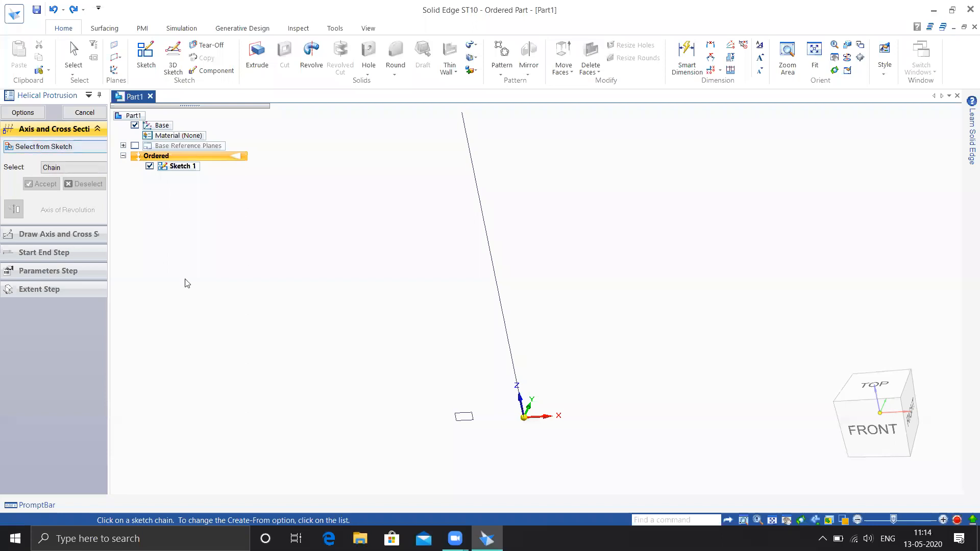
{"action": "left_click", "coordinate": [465, 421]}
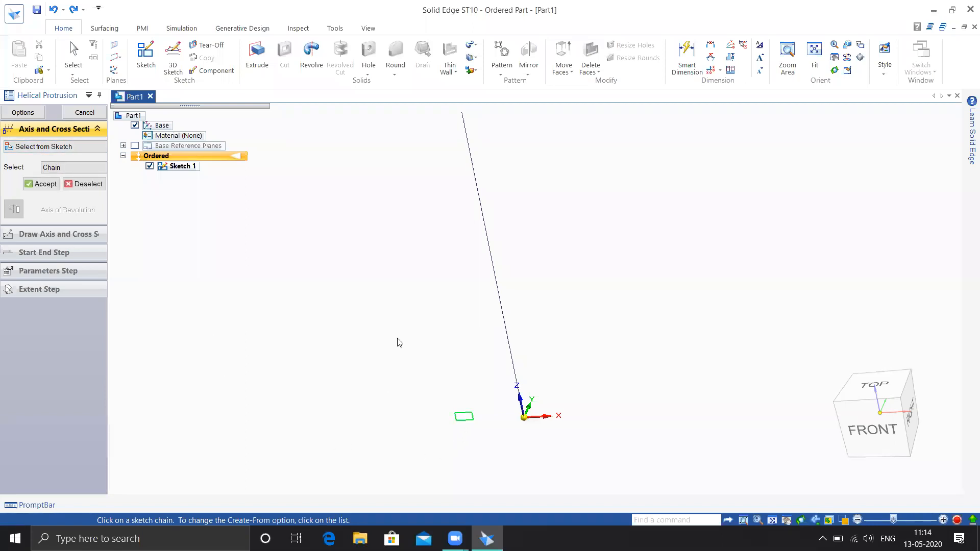
{"action": "right_click", "coordinate": [407, 349]}
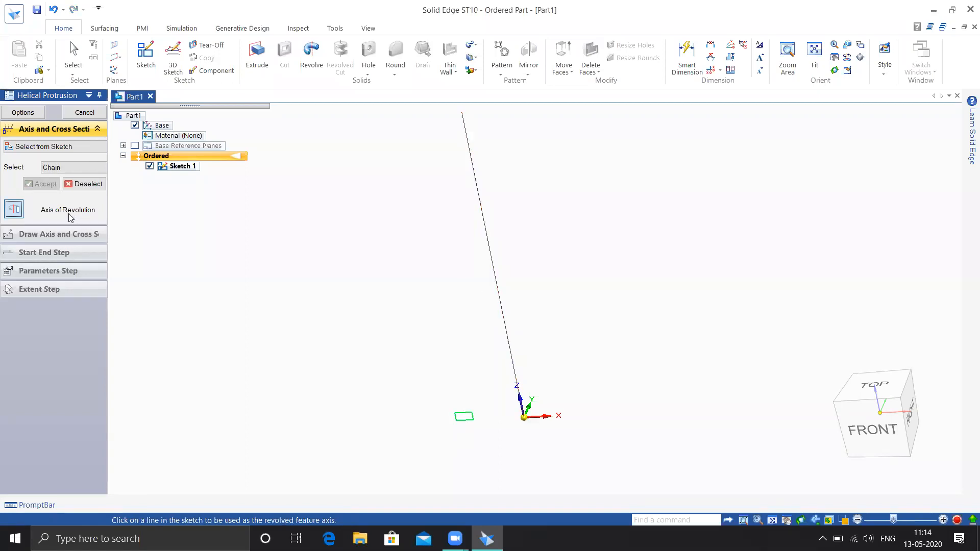
{"action": "left_click", "coordinate": [514, 372]}
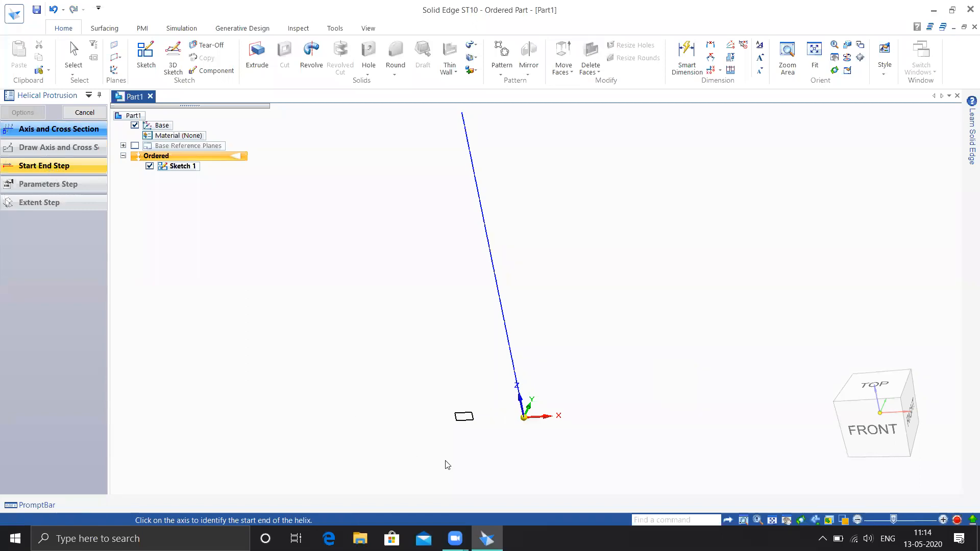
{"action": "left_click", "coordinate": [526, 418]}
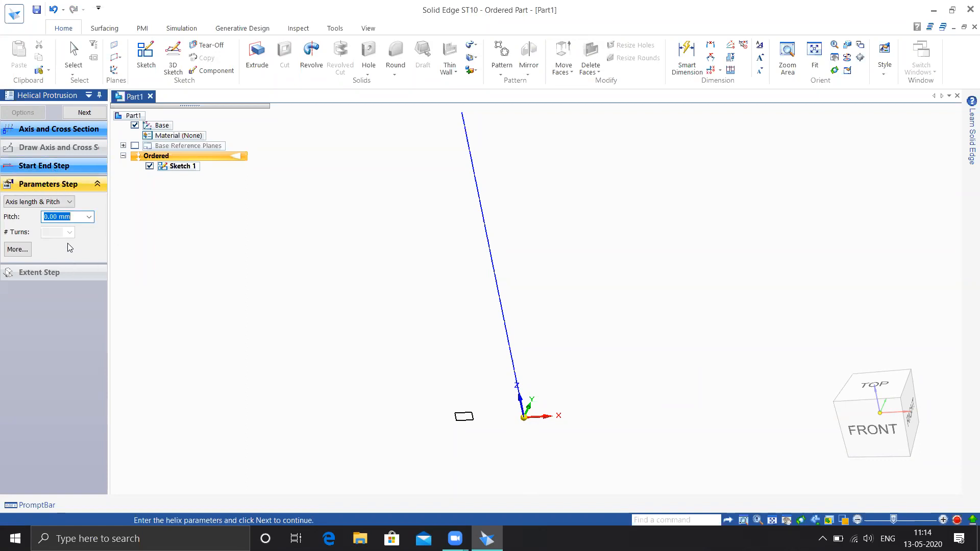
Step: Define the helix by Axis length & Turns with 6 turns and preview it
{"action": "left_click", "coordinate": [66, 202]}
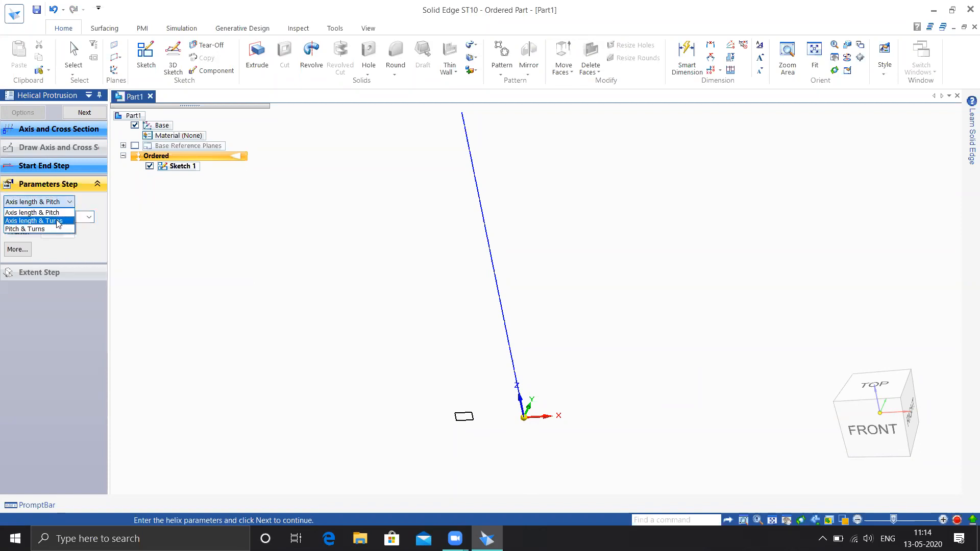
{"action": "left_click", "coordinate": [58, 221]}
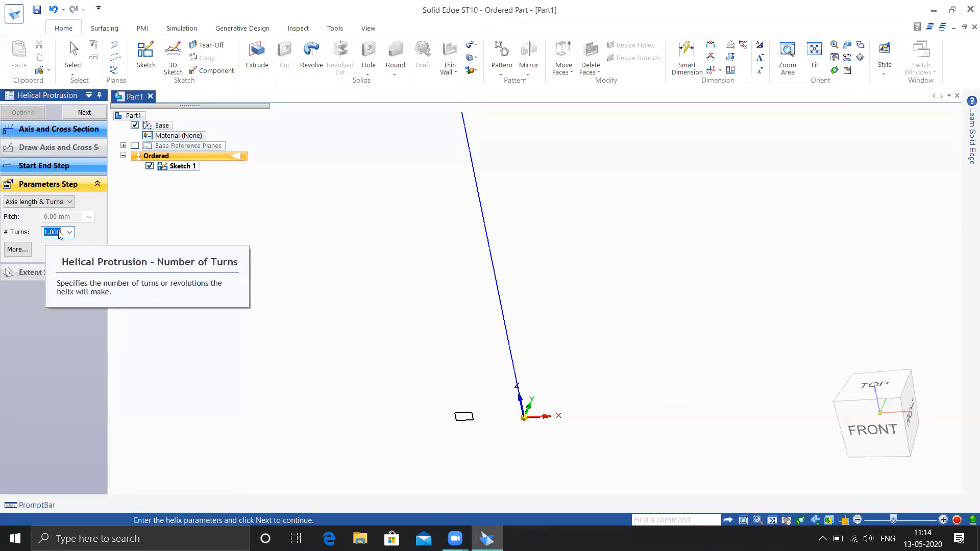
{"action": "type", "text": "6"}
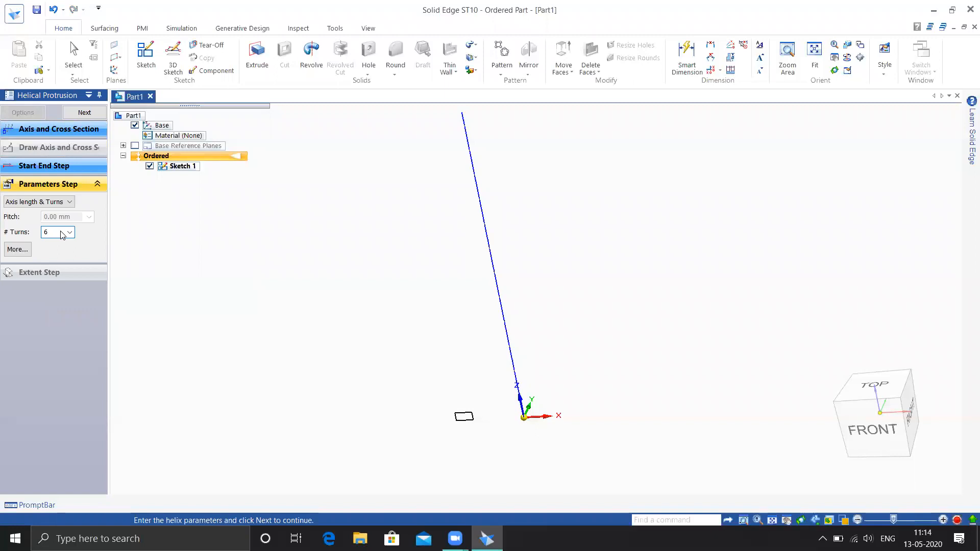
{"action": "left_click", "coordinate": [82, 112]}
{"action": "left_click", "coordinate": [81, 112]}
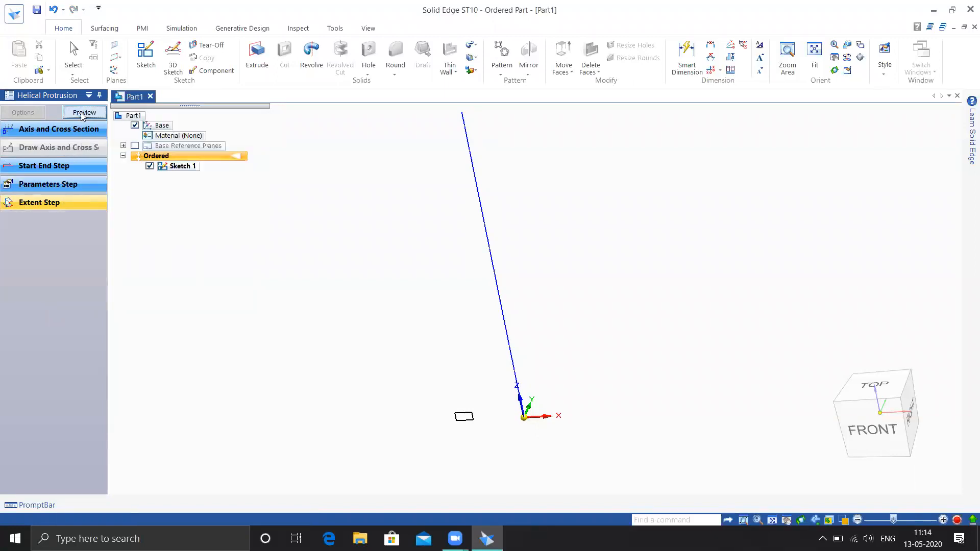
Step: Finish the six-turn helical protrusion and leave the helix command
{"action": "middle_click_drag", "start_coordinate": [405, 312], "coordinate": [399, 272]}
{"action": "middle_click_drag", "start_coordinate": [431, 303], "coordinate": [704, 339]}
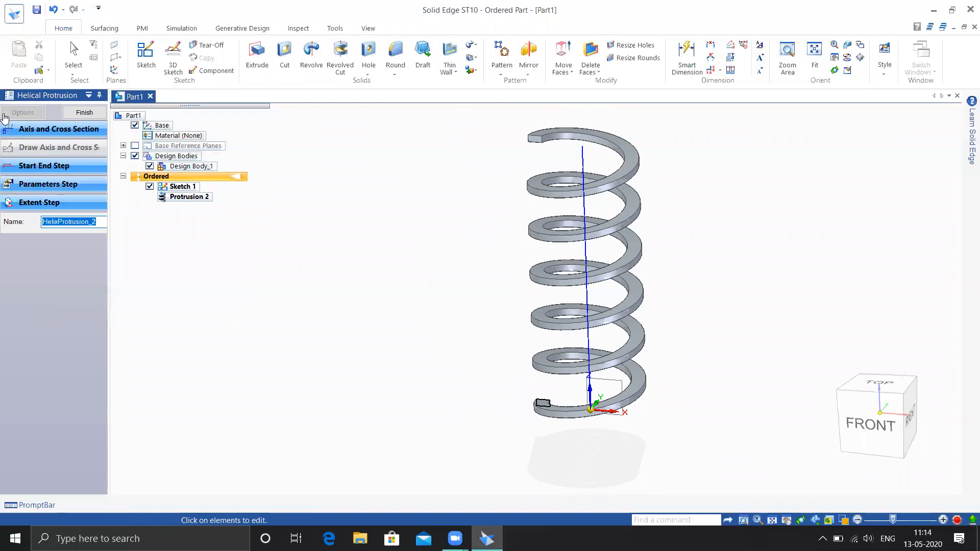
{"action": "left_click", "coordinate": [84, 113]}
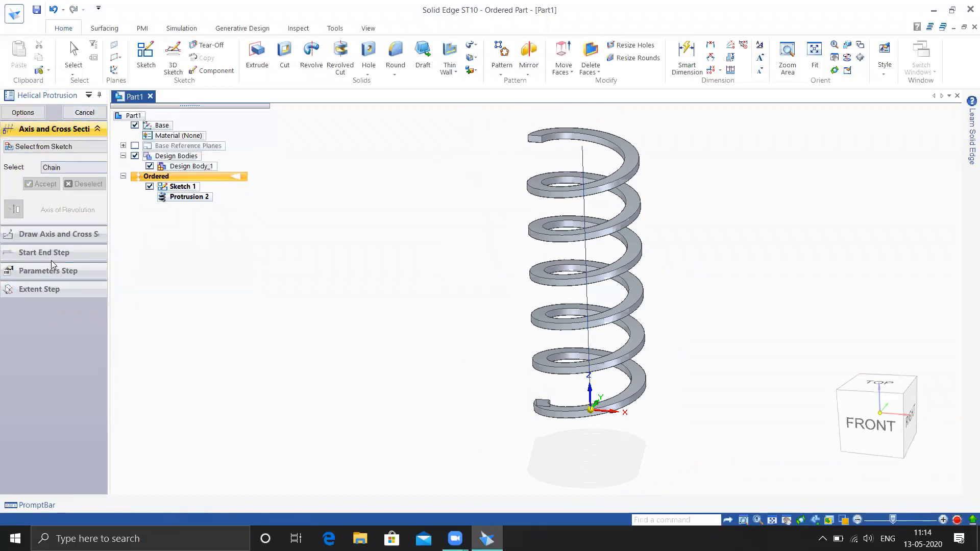
{"action": "left_click", "coordinate": [84, 112]}
{"action": "middle_click_drag", "start_coordinate": [435, 317], "coordinate": [424, 315]}
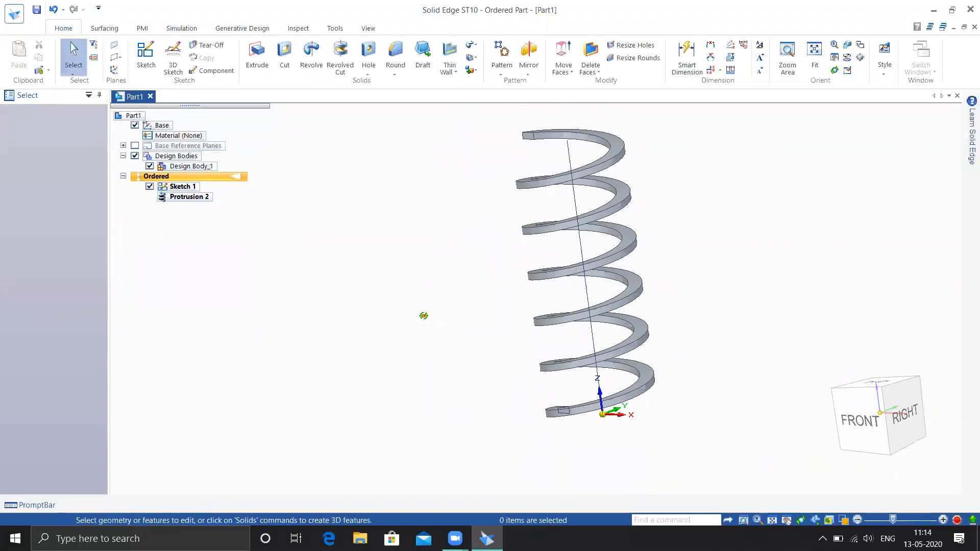
Step: Undo the six-turn helical protrusion
{"action": "key", "text": "ctrl+z"}
{"action": "middle_click_drag", "start_coordinate": [403, 402], "coordinate": [324, 389], "text": "shift"}
{"action": "mouse_move", "coordinate": [537, 435]}
{"action": "middle_mouse_down"}
{"action": "mouse_move", "coordinate": [547, 451]}
{"action": "mouse_move", "coordinate": [541, 445]}
{"action": "middle_mouse_up"}
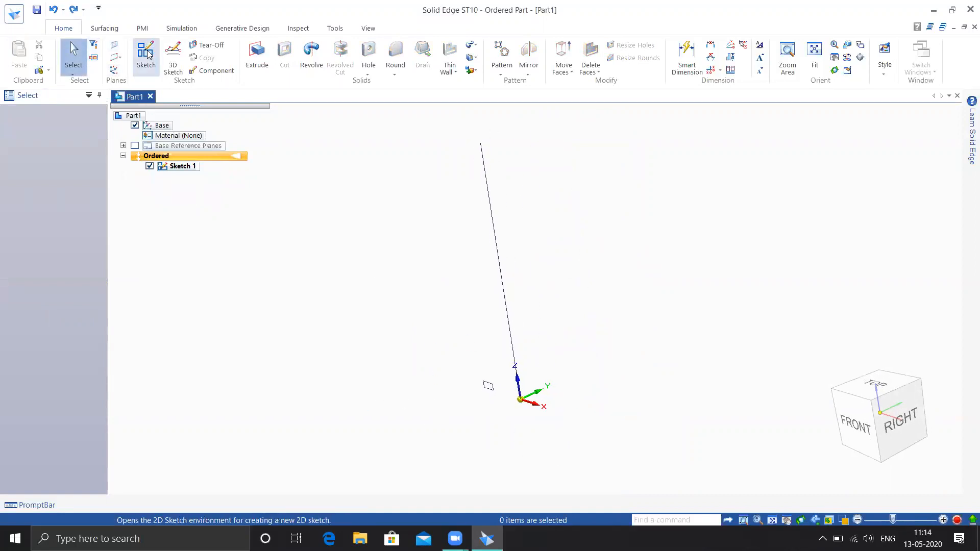
Step: Start a sketch on the top plane and draw a 10 × 5 mm center rectangle beside the origin along the X axis
{"action": "left_click", "coordinate": [148, 55]}
{"action": "left_click", "coordinate": [549, 406]}
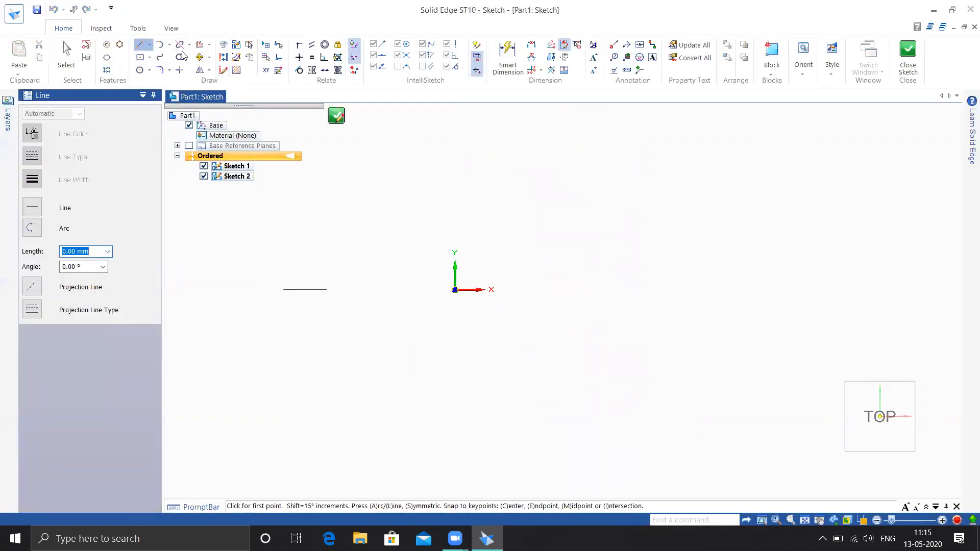
{"action": "left_click", "coordinate": [140, 57]}
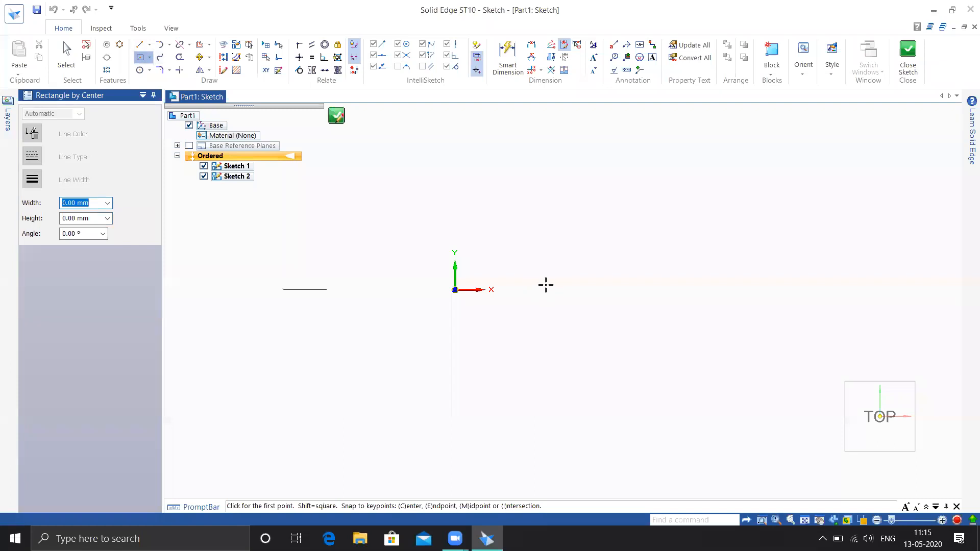
{"action": "left_click", "coordinate": [541, 285]}
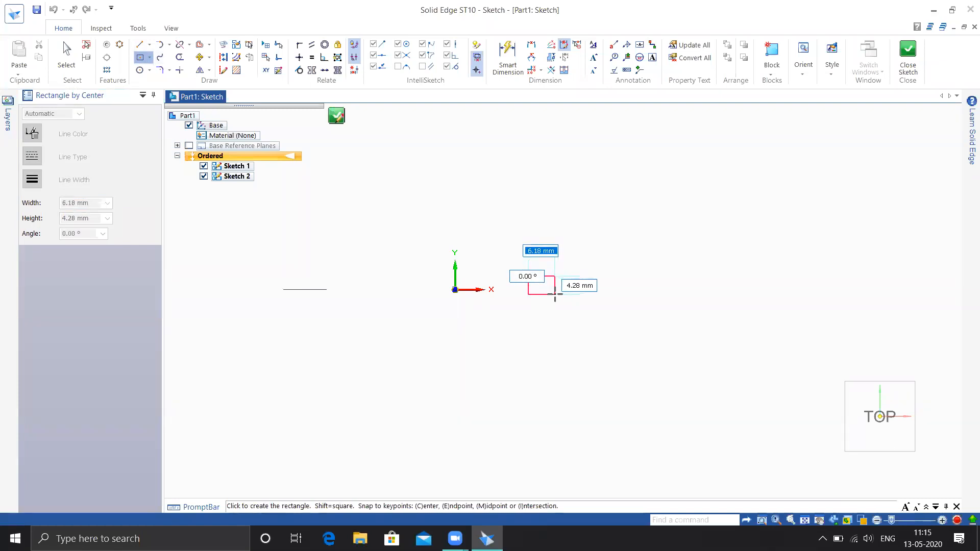
{"action": "type", "text": "10"}
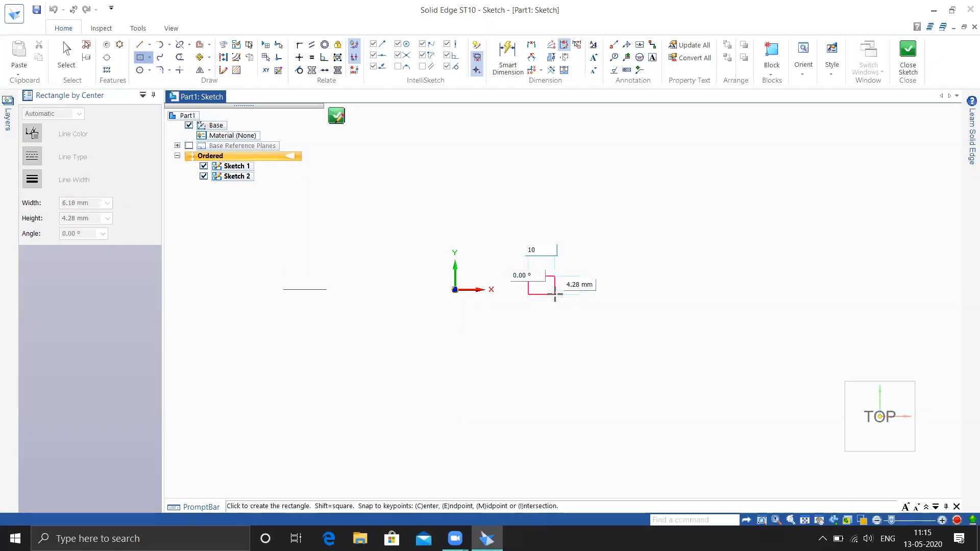
{"action": "key", "text": "Tab"}
{"action": "type", "text": "5"}
{"action": "key", "text": "Return"}
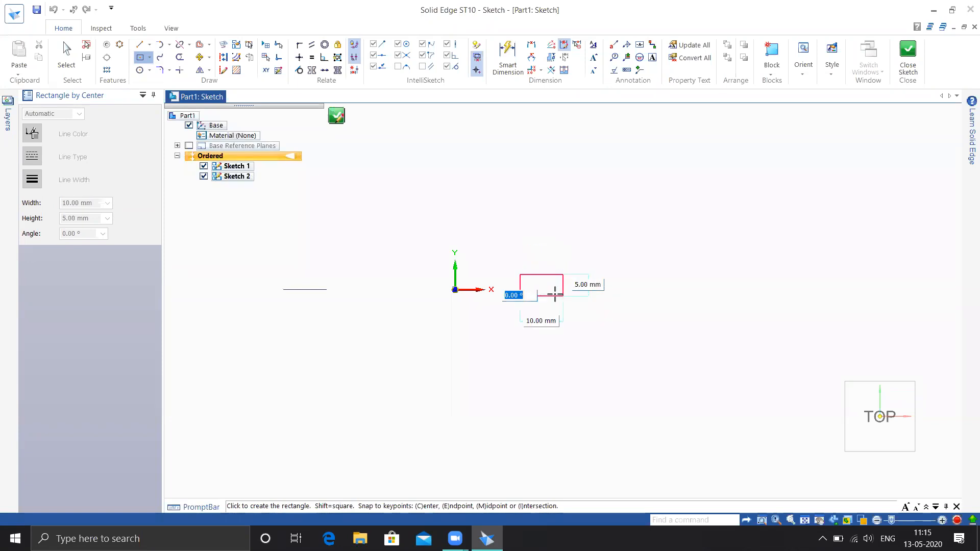
{"action": "left_click", "coordinate": [554, 295]}
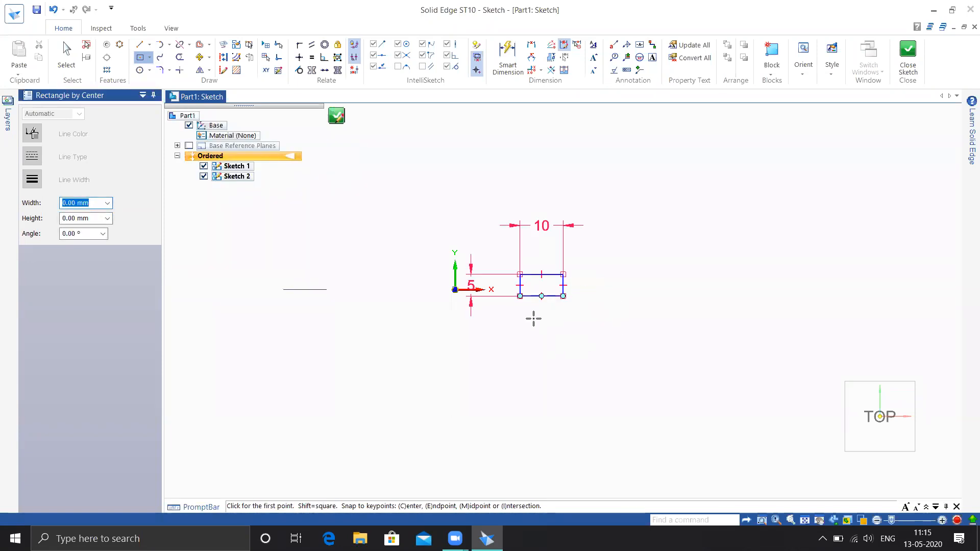
Step: Dimension the horizontal distance from the origin to the rectangle's near vertical side as 20 mm
{"action": "scroll", "coordinate": [531, 315], "scroll_direction": "up", "scroll_amount": 3}
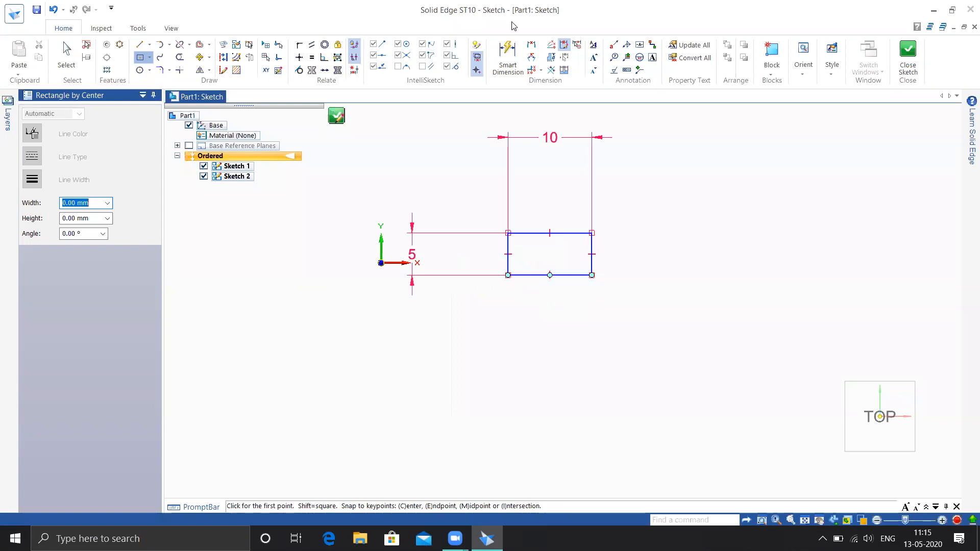
{"action": "left_click", "coordinate": [508, 57]}
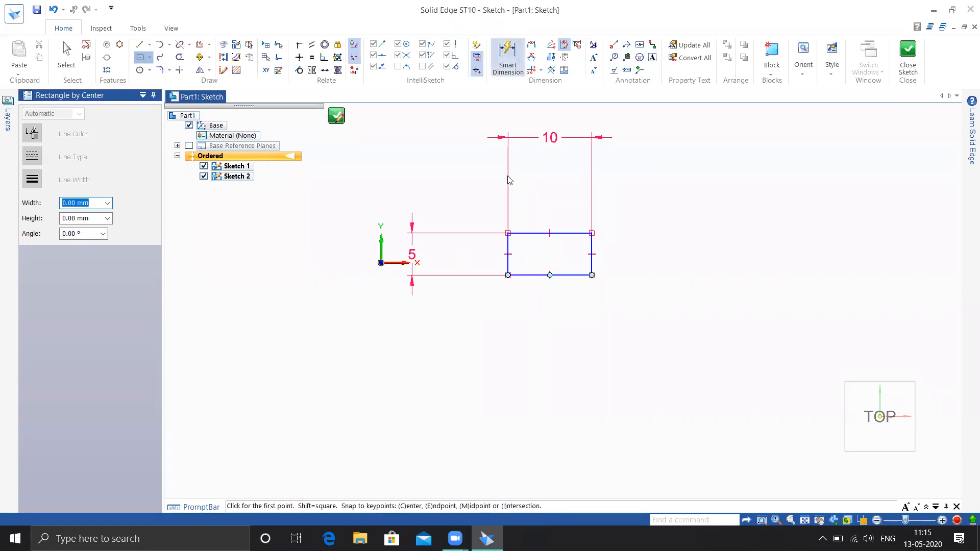
{"action": "left_click", "coordinate": [508, 249]}
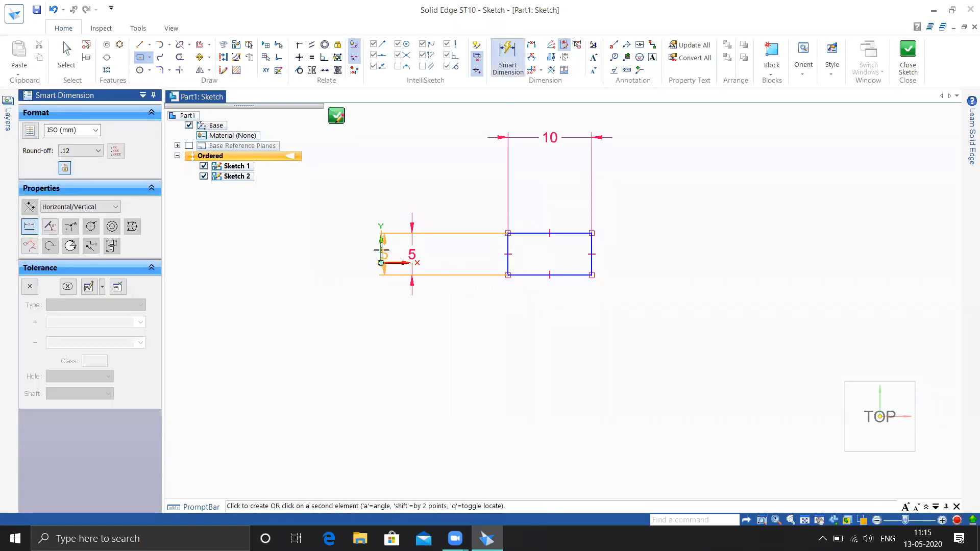
{"action": "left_click", "coordinate": [380, 250]}
{"action": "left_click", "coordinate": [392, 166]}
{"action": "type", "text": "20"}
{"action": "key", "text": "Return"}
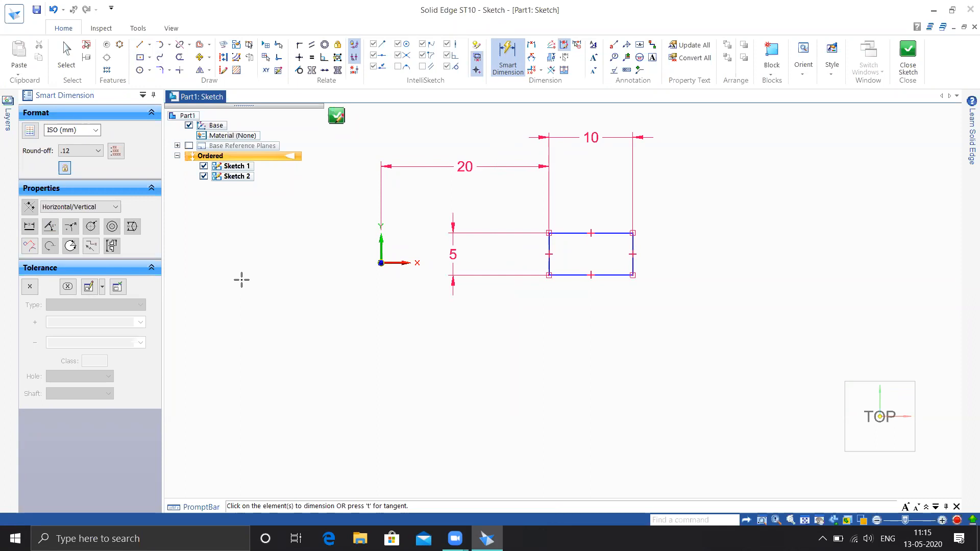
Step: Align the midpoint of the rectangle's near side horizontally with the origin, and finish the sketch
{"action": "left_click", "coordinate": [299, 58]}
{"action": "left_click", "coordinate": [549, 254]}
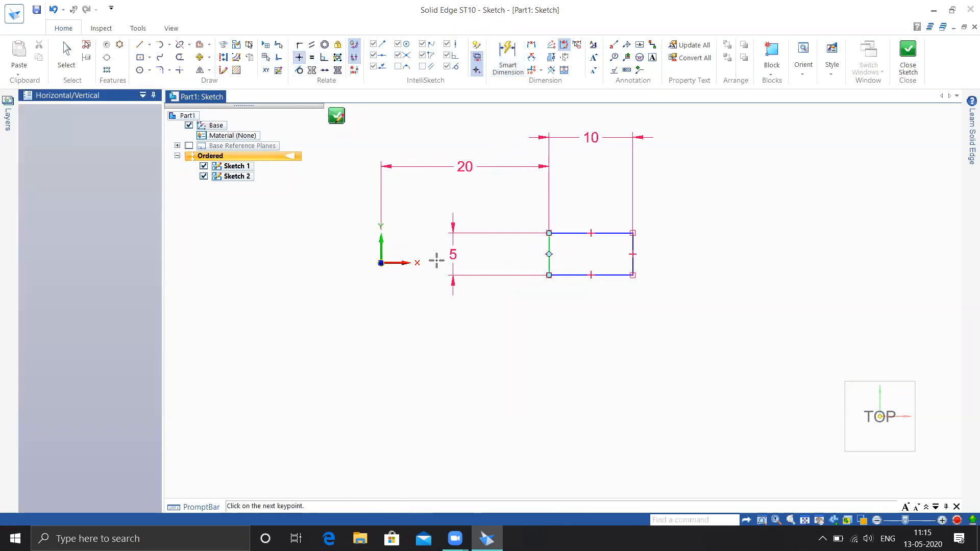
{"action": "left_click", "coordinate": [381, 262]}
{"action": "key", "text": "Escape"}
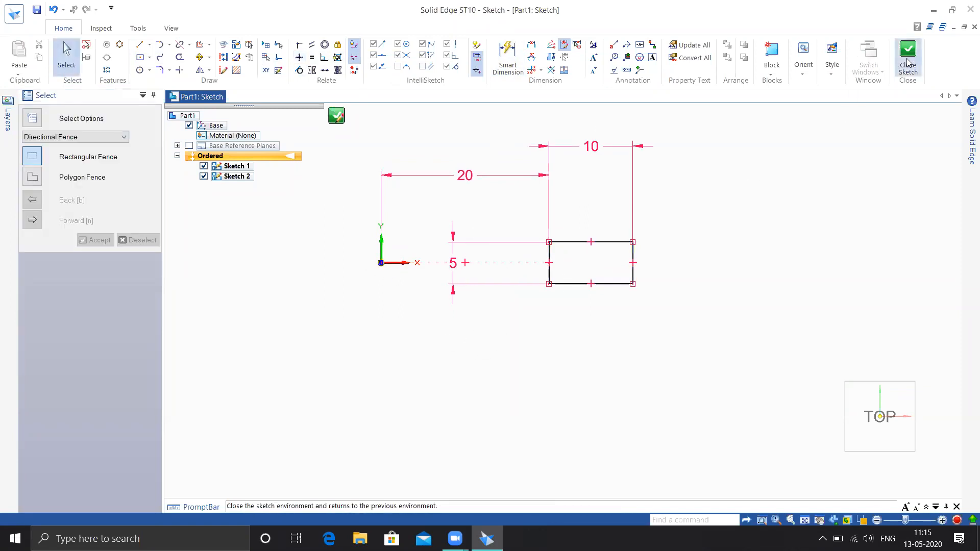
{"action": "left_click", "coordinate": [908, 57]}
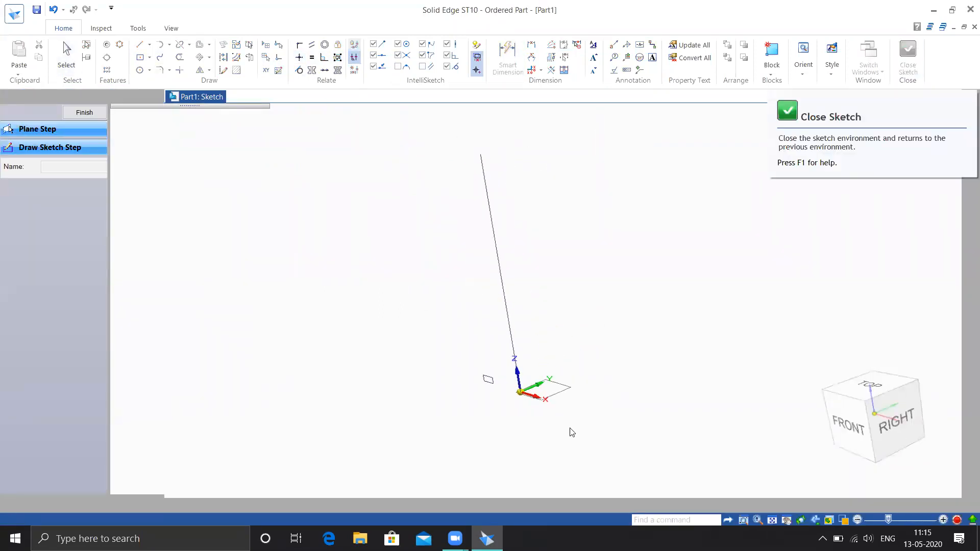
{"action": "left_click", "coordinate": [84, 115]}
{"action": "left_click", "coordinate": [84, 115]}
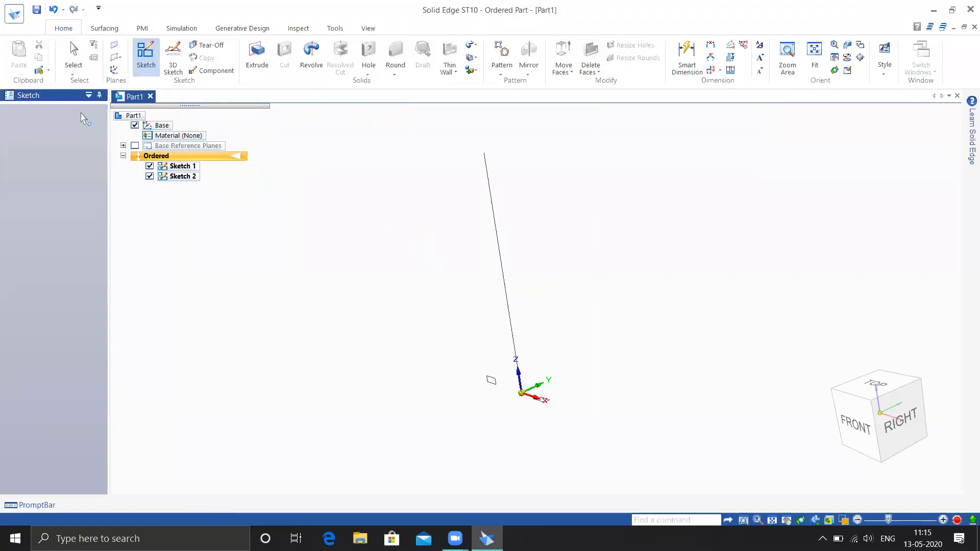
{"action": "scroll", "coordinate": [561, 416], "scroll_direction": "up", "scroll_amount": 5}
{"action": "mouse_move", "coordinate": [503, 396]}
{"action": "middle_mouse_down"}
{"action": "mouse_move", "coordinate": [510, 379]}
{"action": "mouse_move", "coordinate": [549, 377]}
{"action": "mouse_move", "coordinate": [510, 381]}
{"action": "middle_mouse_up"}
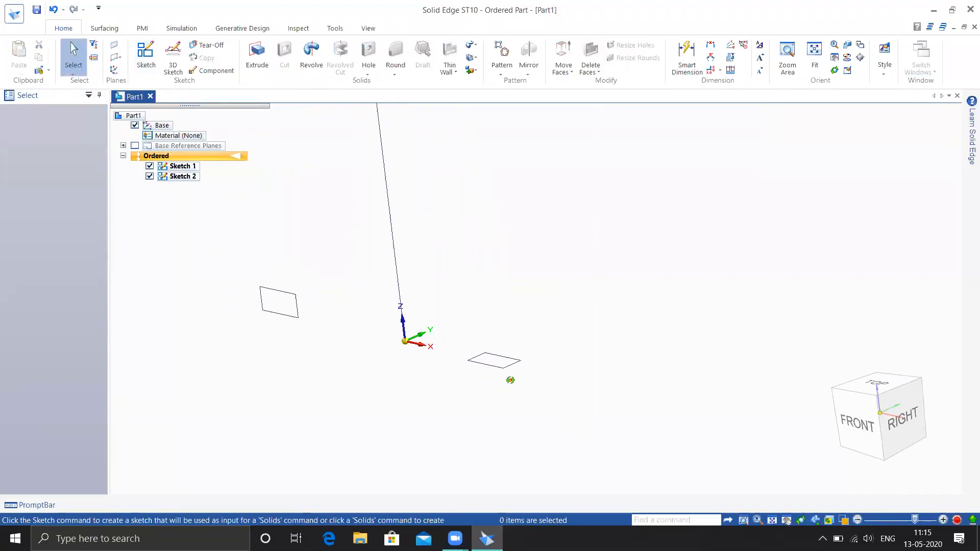
{"action": "left_click", "coordinate": [475, 46]}
{"action": "left_click", "coordinate": [492, 97]}
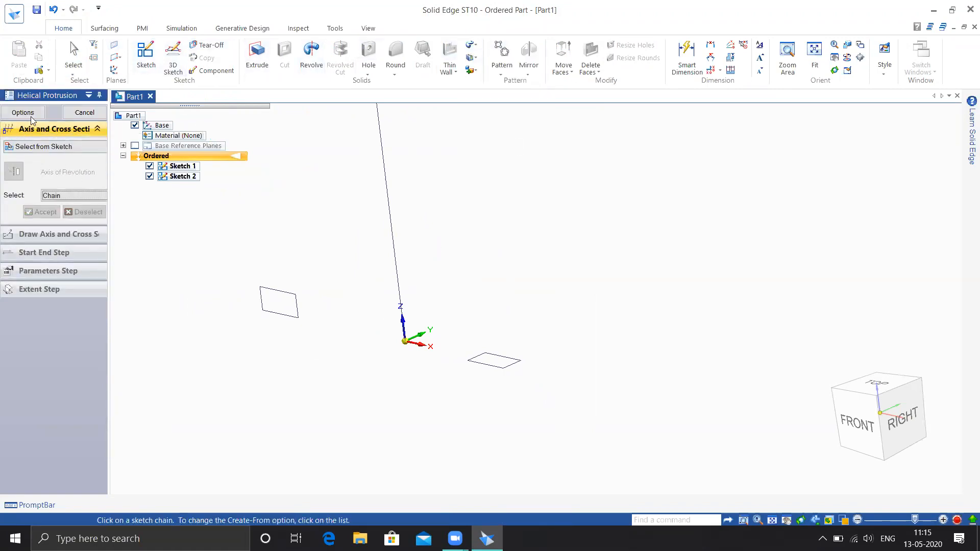
{"action": "left_click", "coordinate": [22, 112]}
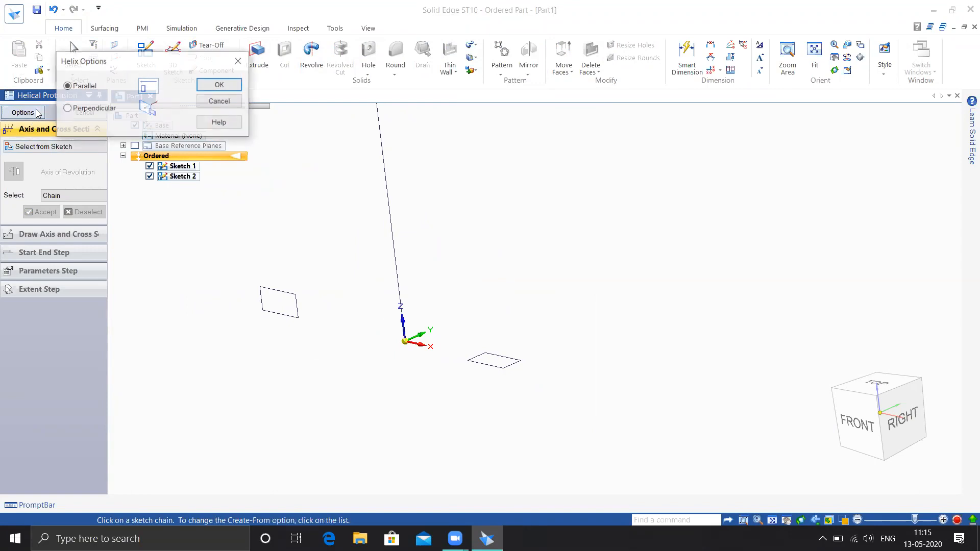
{"action": "left_click", "coordinate": [67, 108]}
{"action": "left_click", "coordinate": [220, 84]}
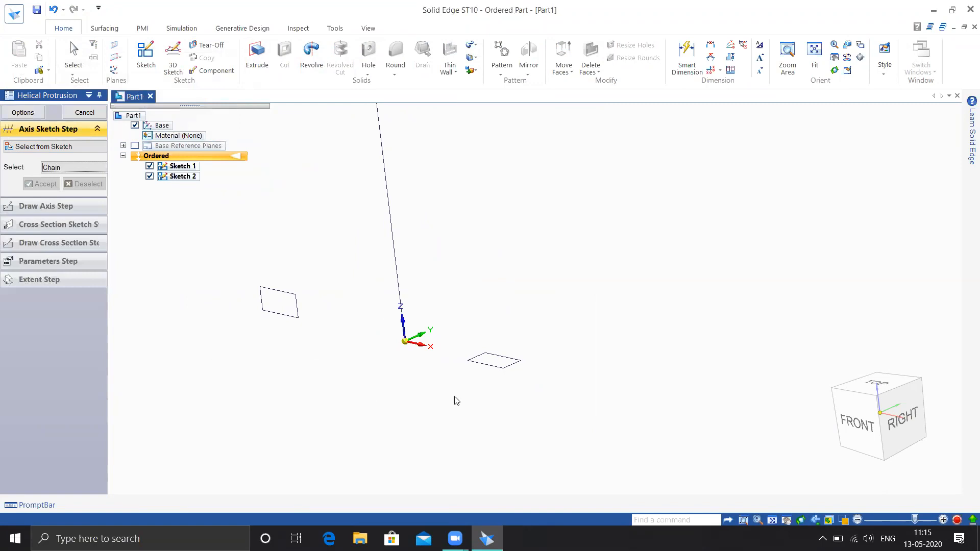
{"action": "left_click", "coordinate": [492, 371]}
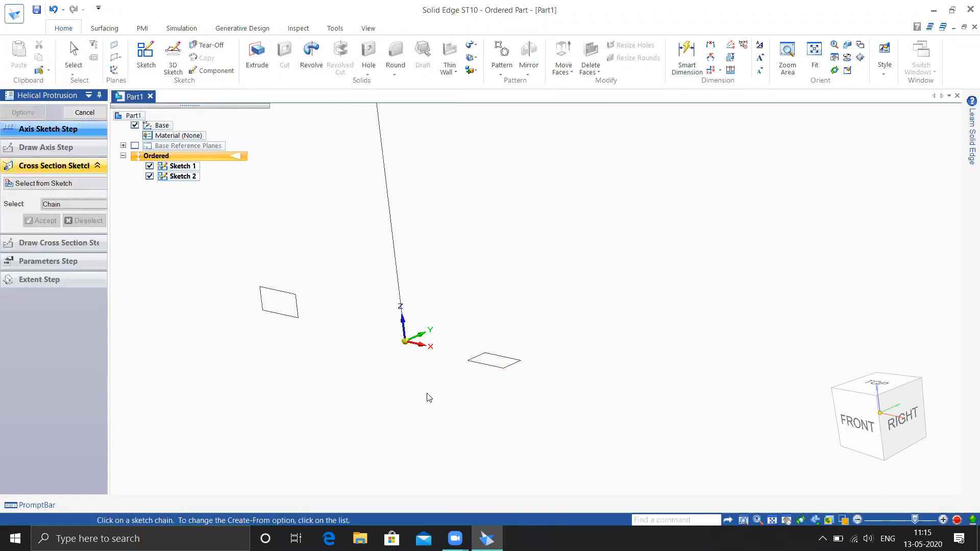
{"action": "left_click", "coordinate": [81, 113]}
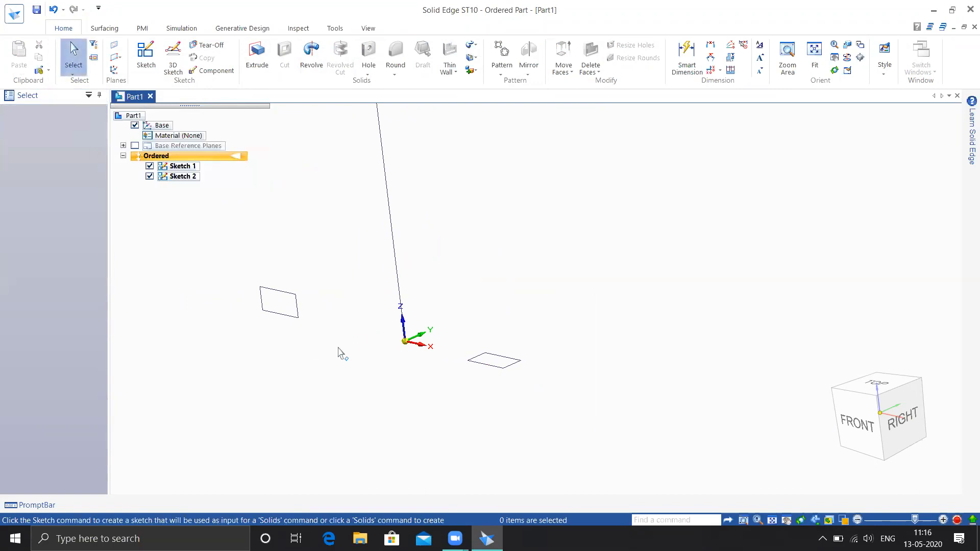
Step: Start a helical protrusion with the Perpendicular option, using the vertical line as axis and the top-plane rectangle as cross section
{"action": "left_click", "coordinate": [472, 45]}
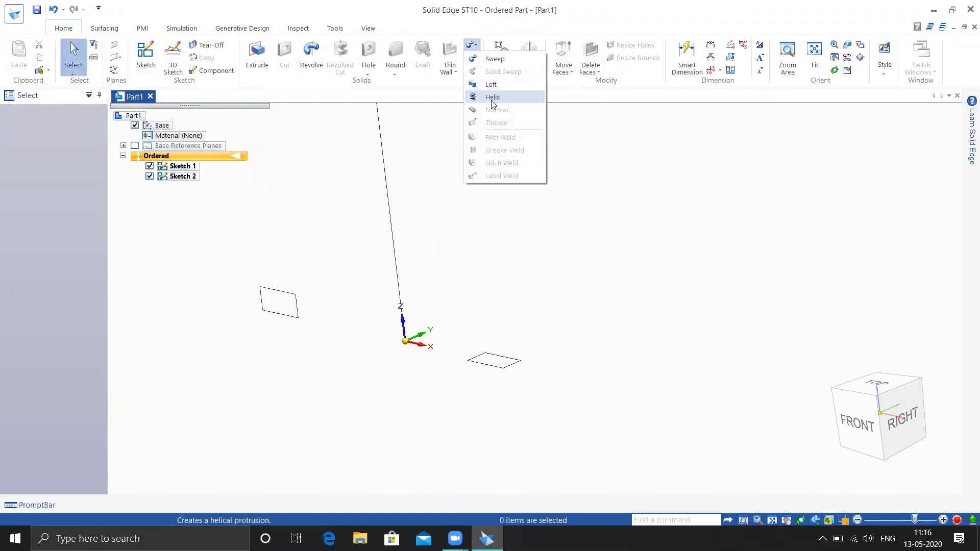
{"action": "left_click", "coordinate": [492, 97]}
{"action": "left_click", "coordinate": [22, 112]}
{"action": "left_click", "coordinate": [102, 108]}
{"action": "left_click", "coordinate": [219, 84]}
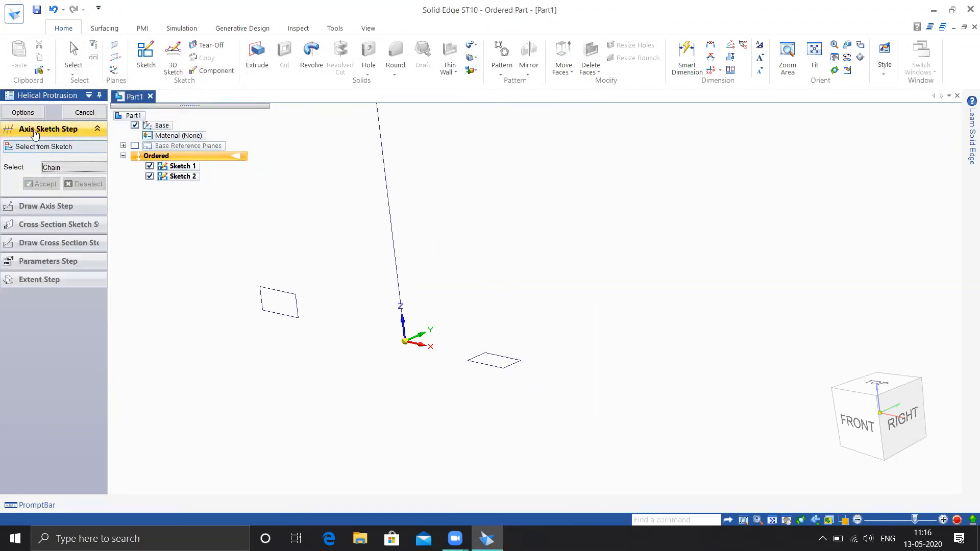
{"action": "left_click", "coordinate": [400, 304]}
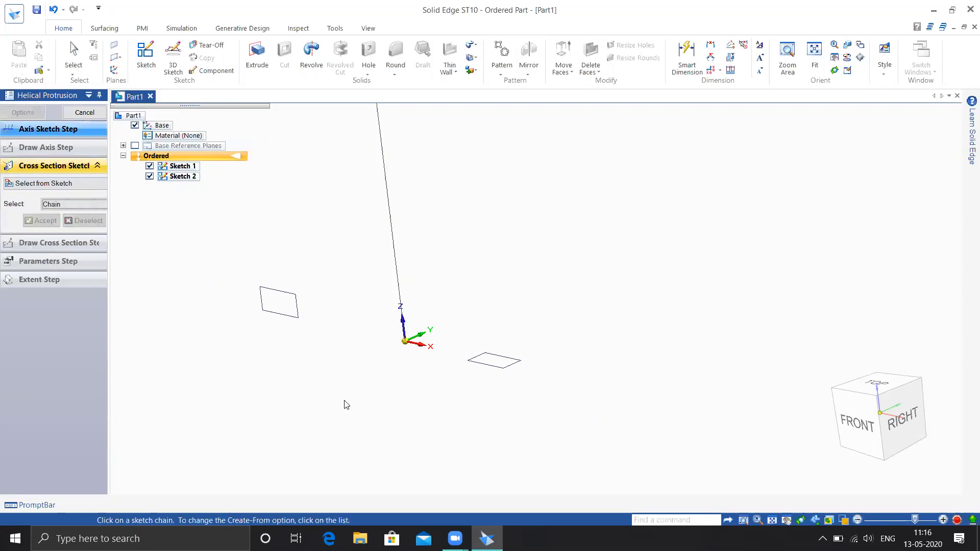
{"action": "left_click", "coordinate": [494, 367]}
{"action": "right_click", "coordinate": [408, 426]}
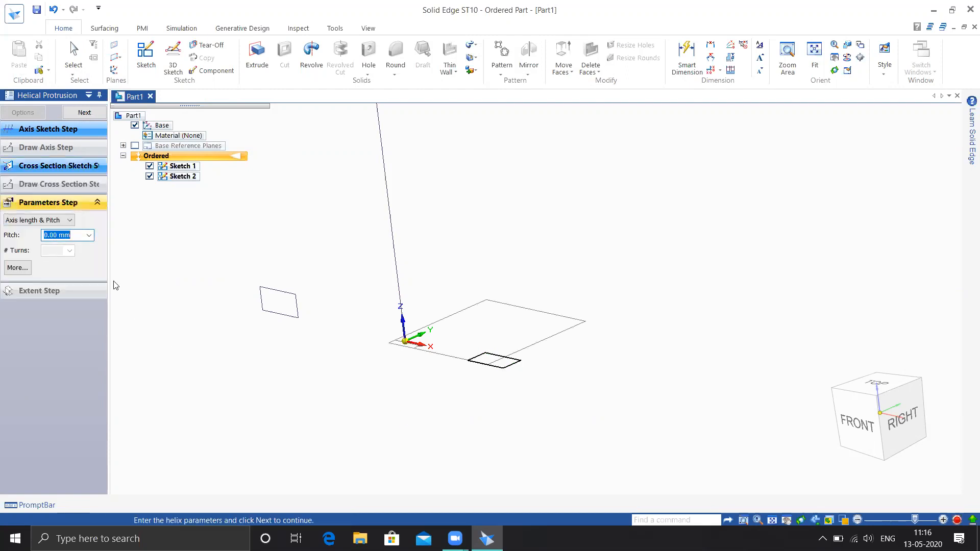
Step: Define the helix parameters along the full axis length and preview the perpendicular-section helix
{"action": "left_click", "coordinate": [36, 223]}
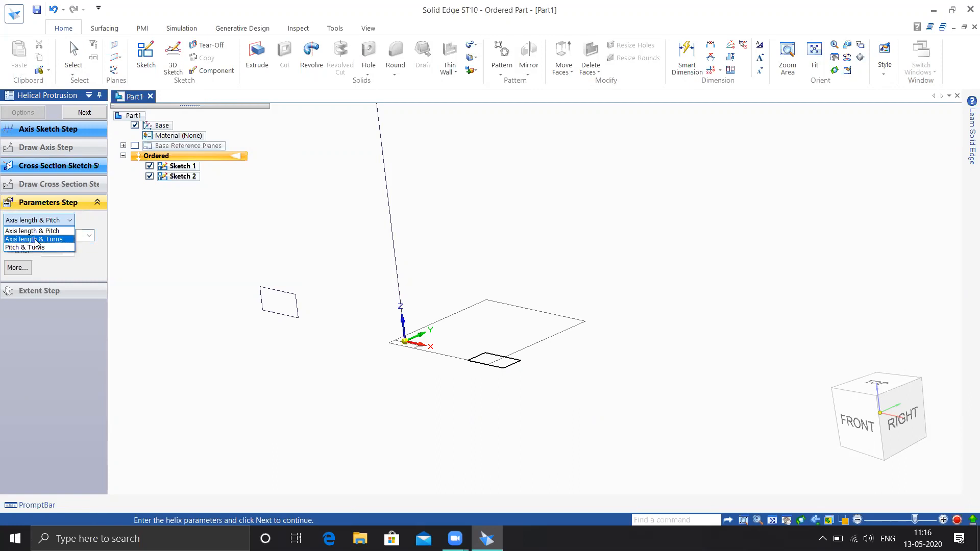
{"action": "left_click", "coordinate": [42, 231]}
{"action": "left_click", "coordinate": [68, 237]}
{"action": "type", "text": "10"}
{"action": "key", "text": "Return"}
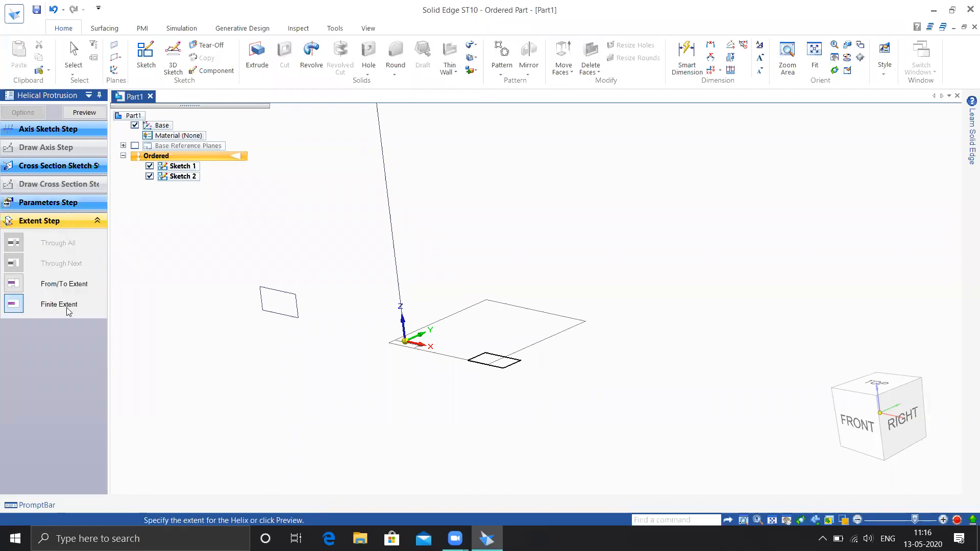
{"action": "left_click", "coordinate": [82, 113]}
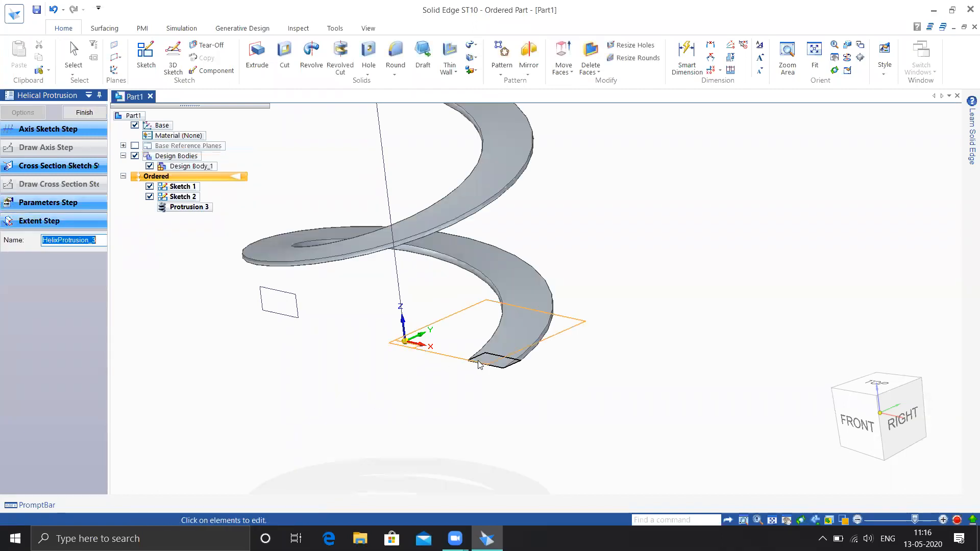
Step: Inspect the previewed helix around its start profile, finish the helical protrusion and undo it
{"action": "scroll", "coordinate": [478, 362], "scroll_direction": "up", "scroll_amount": 3}
{"action": "middle_click_drag", "start_coordinate": [558, 371], "coordinate": [478, 347]}
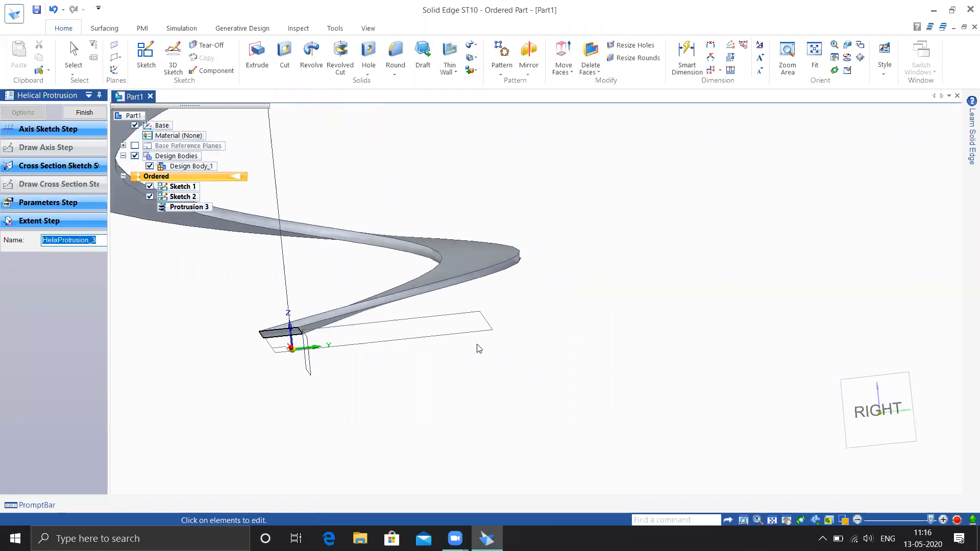
{"action": "scroll", "coordinate": [558, 373], "scroll_direction": "down", "scroll_amount": 9}
{"action": "middle_click_drag", "start_coordinate": [631, 345], "coordinate": [733, 333]}
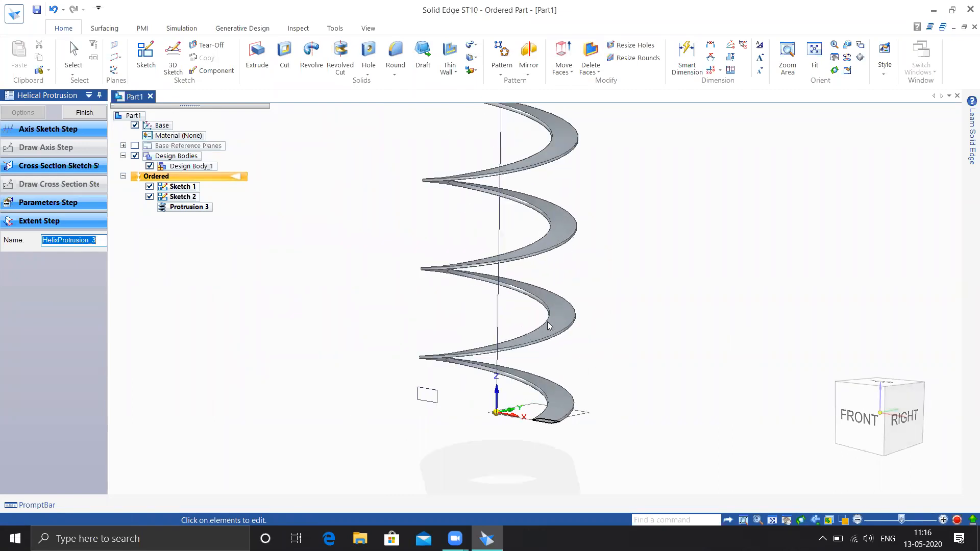
{"action": "middle_click_drag", "start_coordinate": [552, 326], "coordinate": [608, 399]}
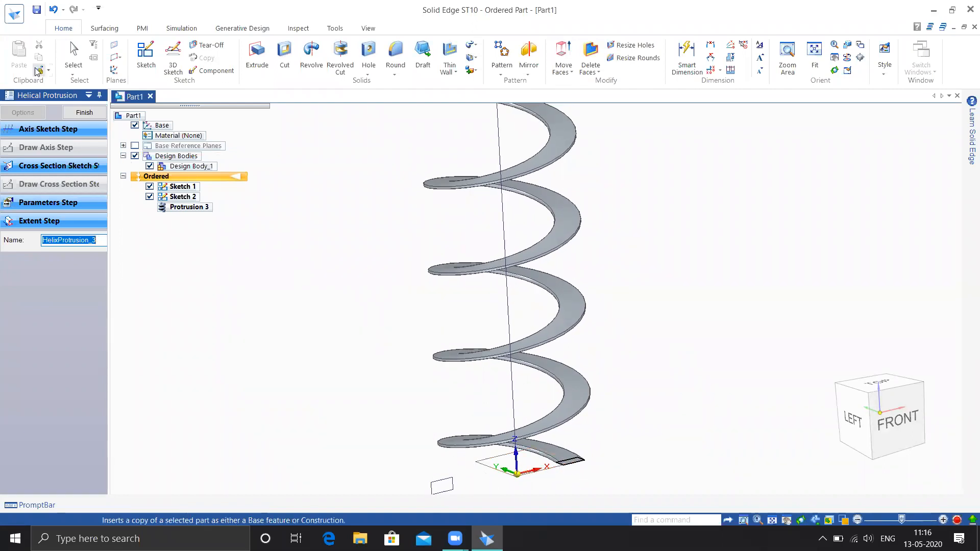
{"action": "left_click", "coordinate": [89, 116]}
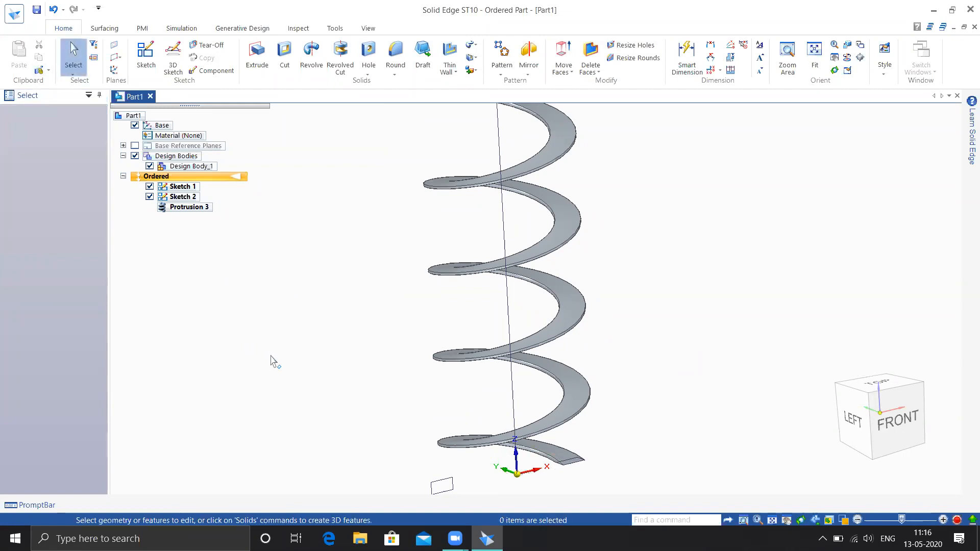
{"action": "key", "text": "ctrl+z"}
Step: Start a new sketch on the front plane
{"action": "middle_click_drag", "start_coordinate": [336, 374], "coordinate": [288, 329], "text": "shift"}
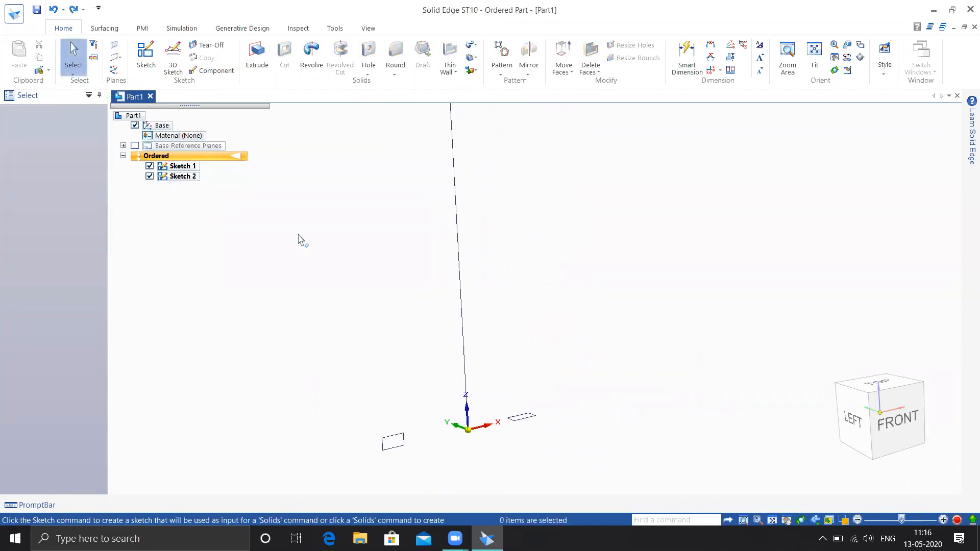
{"action": "left_click", "coordinate": [146, 56]}
{"action": "left_click", "coordinate": [469, 413]}
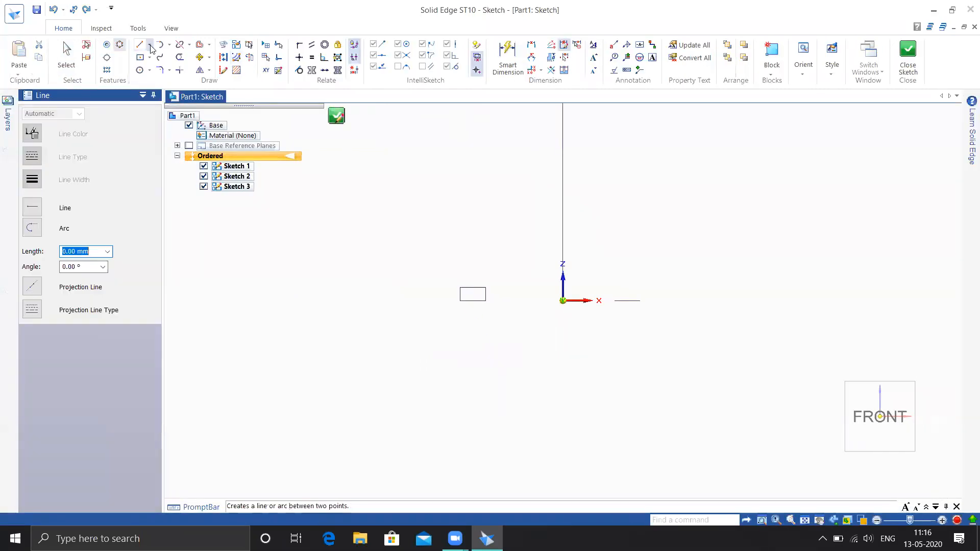
Step: Draw a six-sided polygon by midpoint, centred on the existing rectangle, with a distance of 7 mm and angle of 0°, and finish the sketch
{"action": "left_click", "coordinate": [150, 69]}
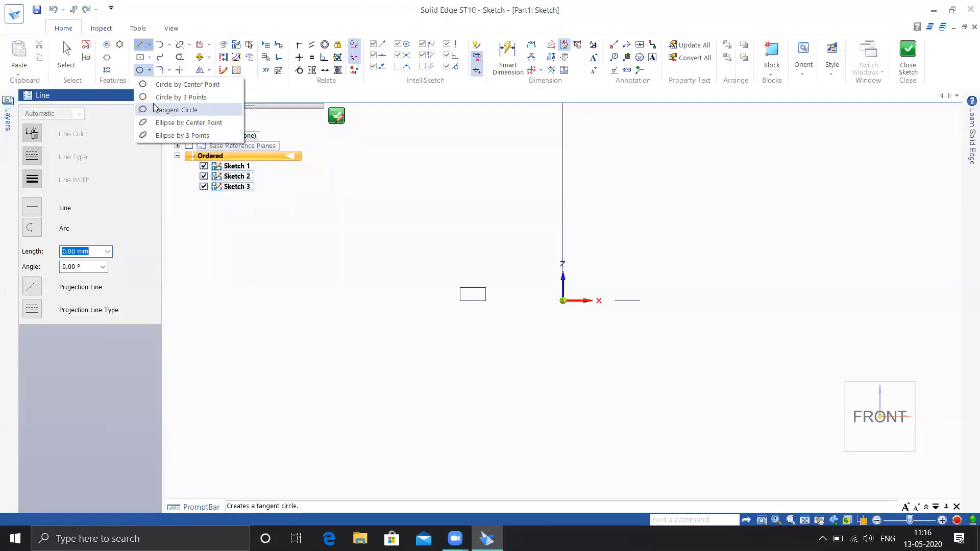
{"action": "left_click", "coordinate": [149, 57]}
{"action": "left_click", "coordinate": [174, 112]}
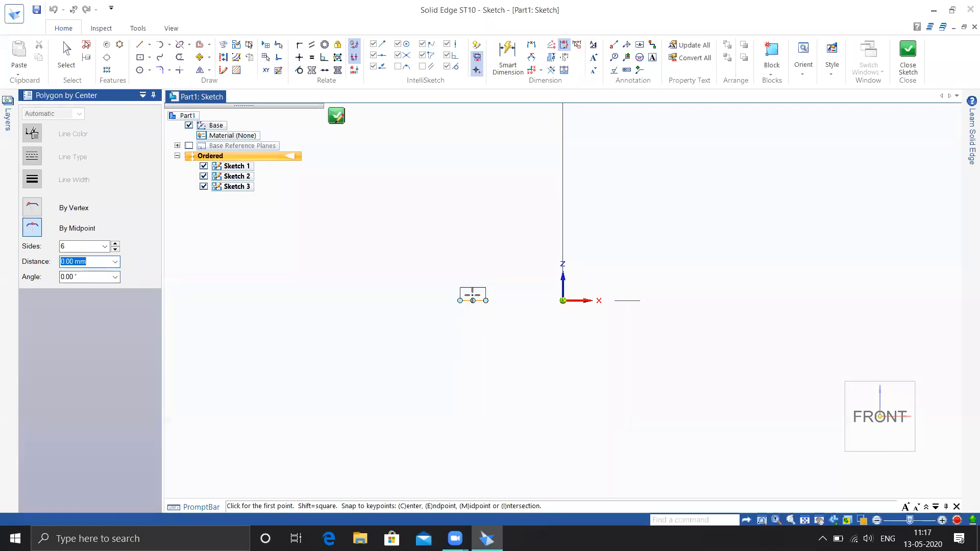
{"action": "left_click", "coordinate": [472, 300]}
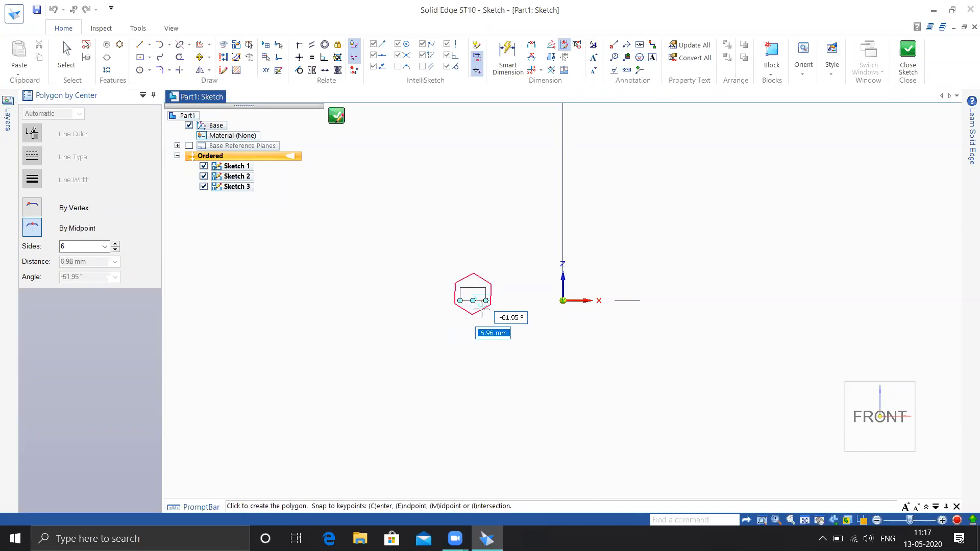
{"action": "type", "text": "7"}
{"action": "key", "text": "Tab"}
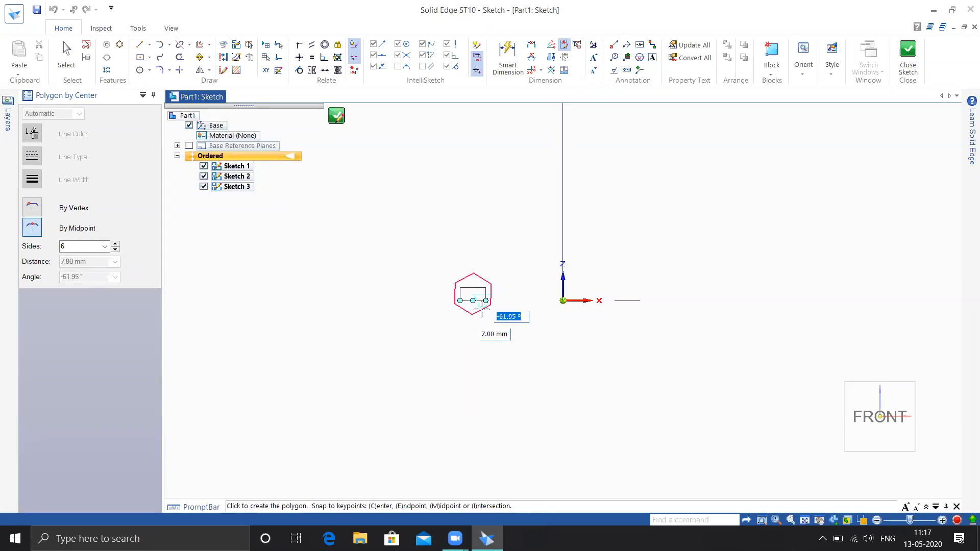
{"action": "type", "text": "0"}
{"action": "key", "text": "Return"}
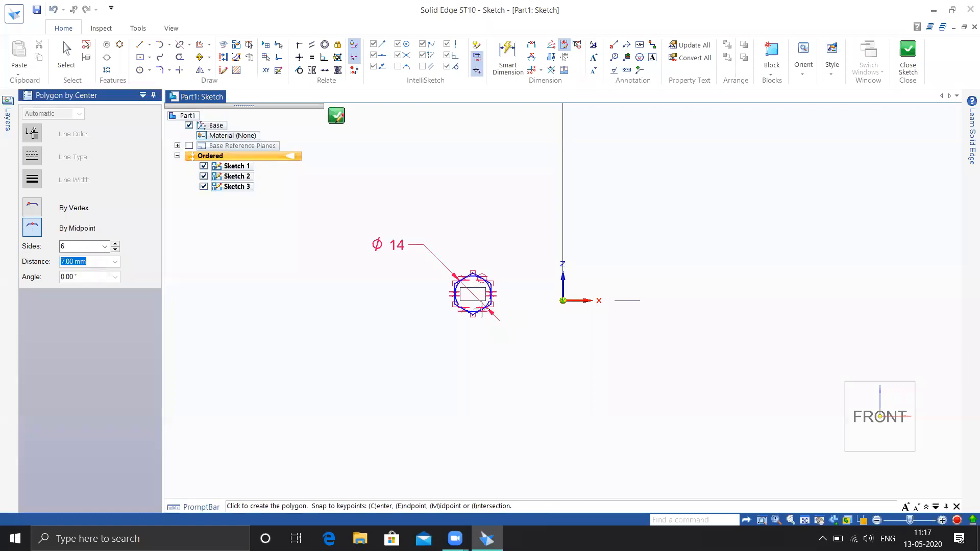
{"action": "key", "text": "Escape"}
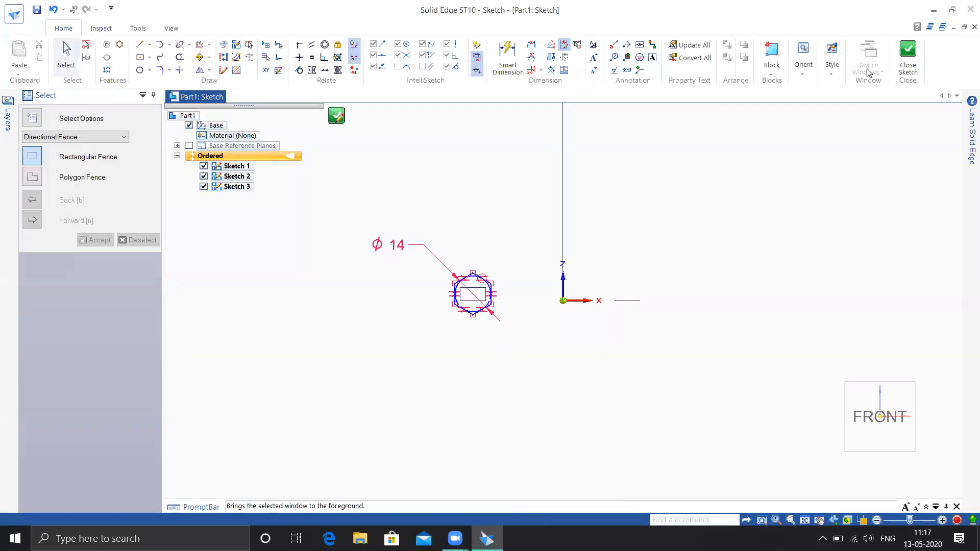
{"action": "left_click", "coordinate": [902, 58]}
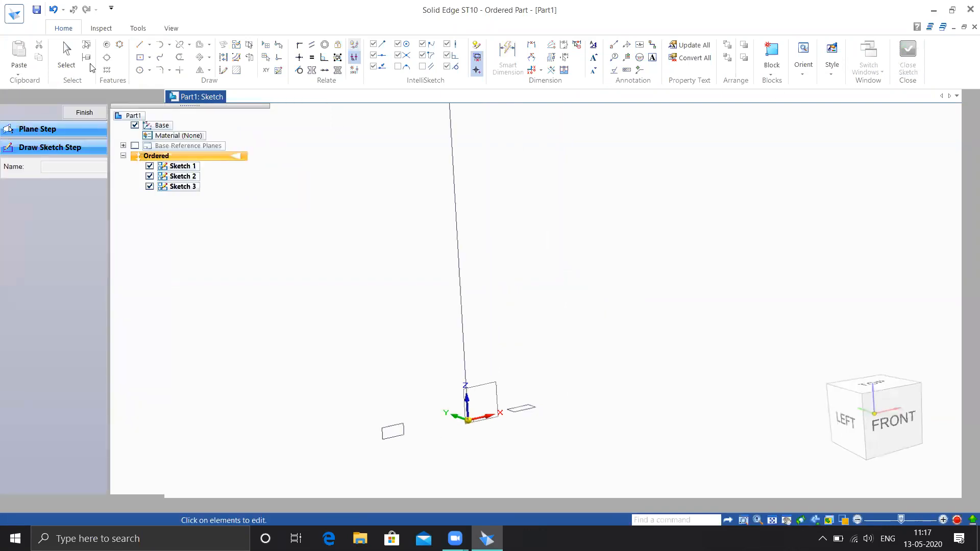
{"action": "left_click", "coordinate": [85, 113]}
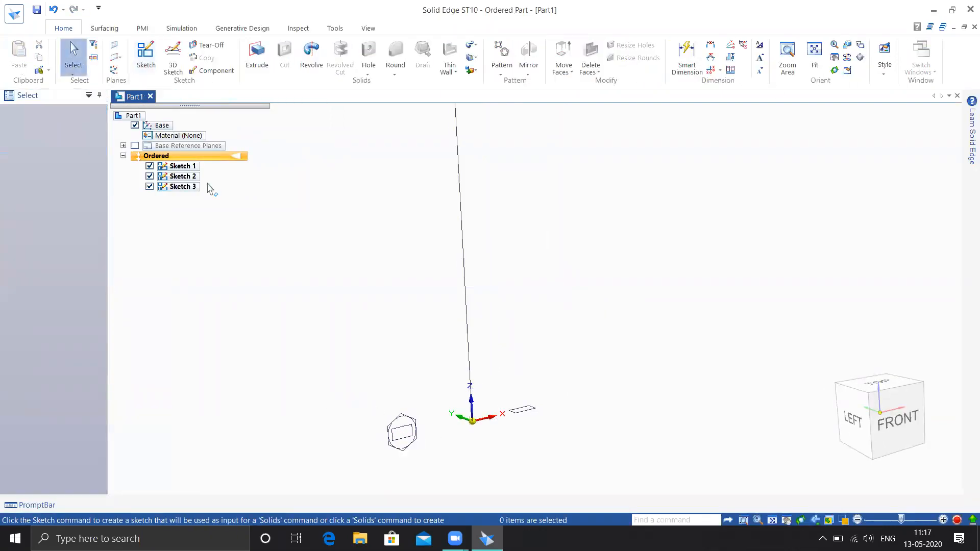
Step: Try to create a helical protrusion with the separately sketched hexagon as cross section and the vertical line as axis
{"action": "left_click", "coordinate": [474, 45]}
{"action": "left_click", "coordinate": [493, 106]}
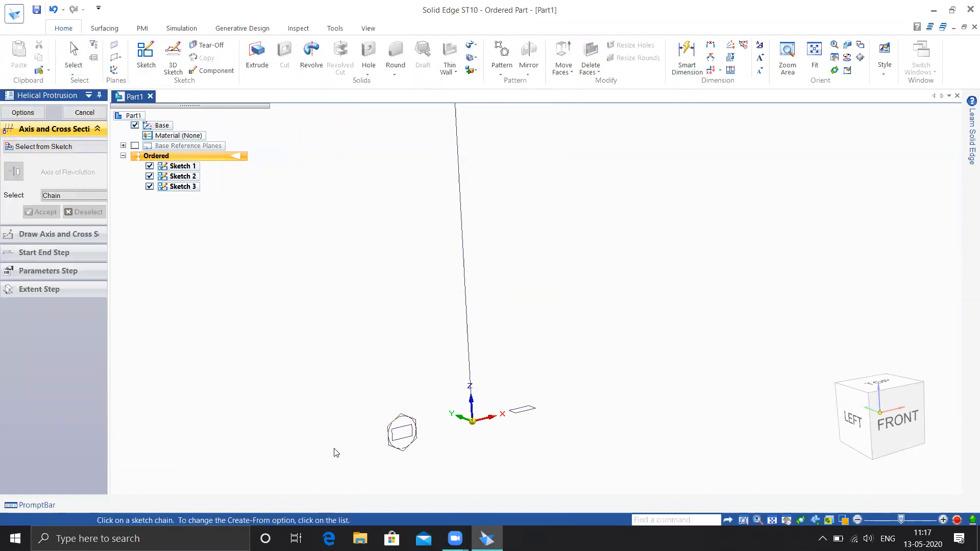
{"action": "left_click", "coordinate": [392, 450]}
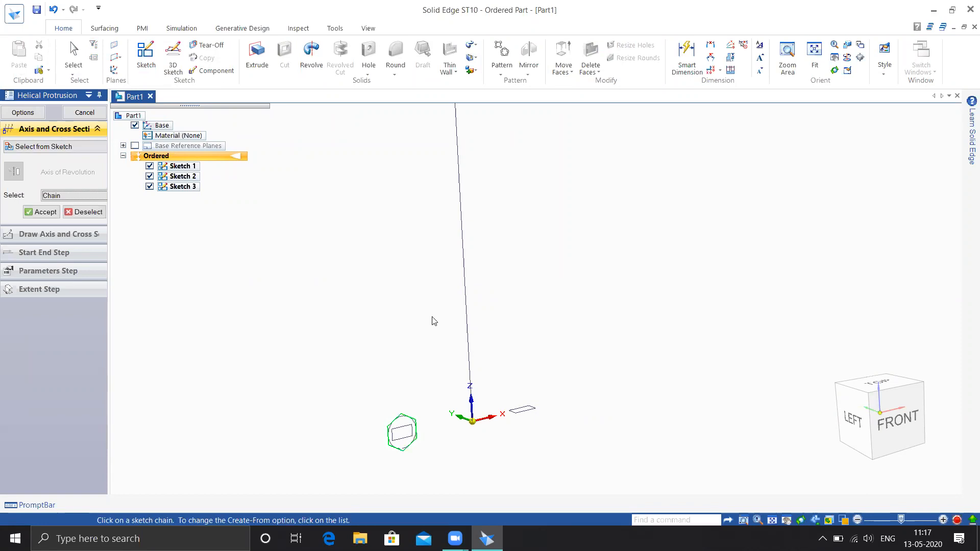
{"action": "right_click", "coordinate": [436, 357]}
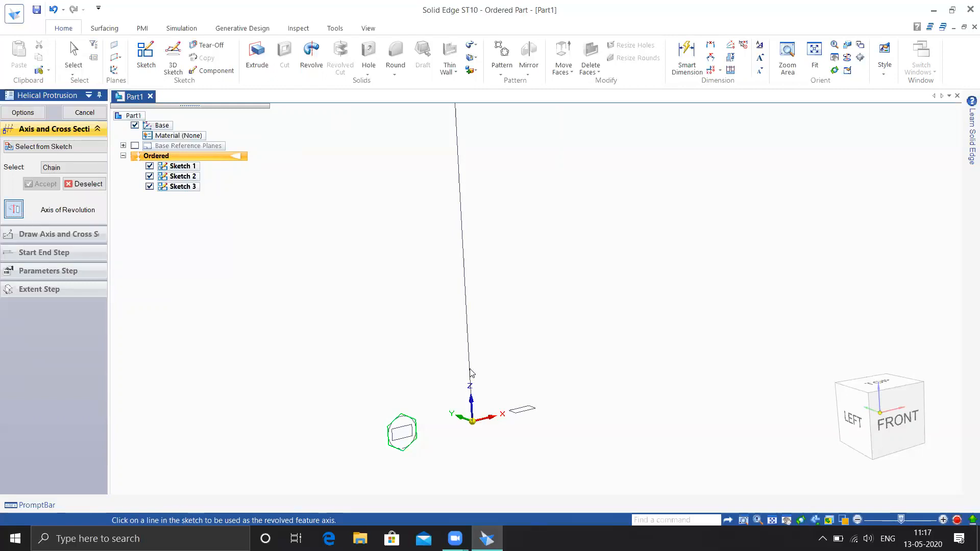
{"action": "key", "text": "Escape"}
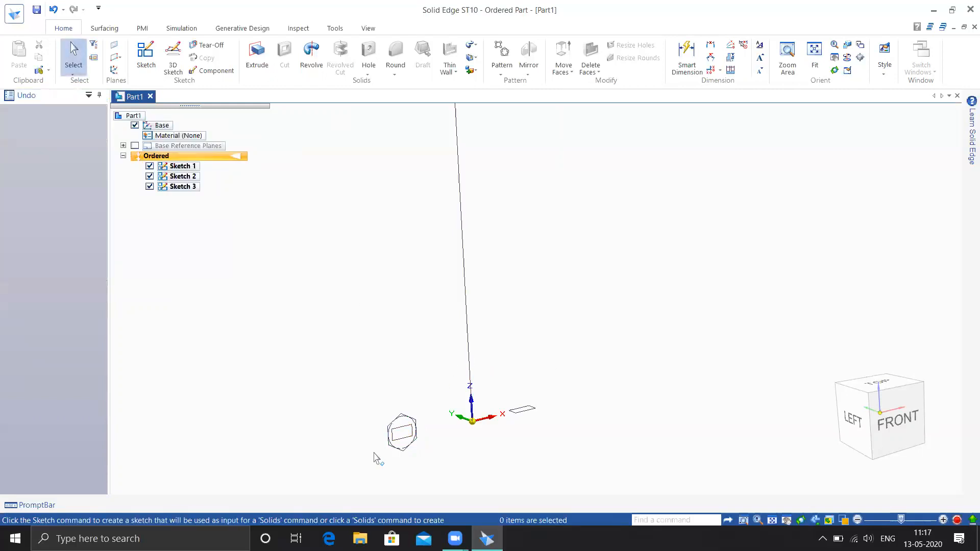
Step: Start a helical protrusion with the front-plane rectangle from Sketch 1 as cross section and the vertical line as axis
{"action": "mouse_move", "coordinate": [414, 465]}
{"action": "middle_mouse_down"}
{"action": "mouse_move", "coordinate": [430, 422]}
{"action": "mouse_move", "coordinate": [388, 386]}
{"action": "middle_mouse_up"}
{"action": "left_click", "coordinate": [173, 168]}
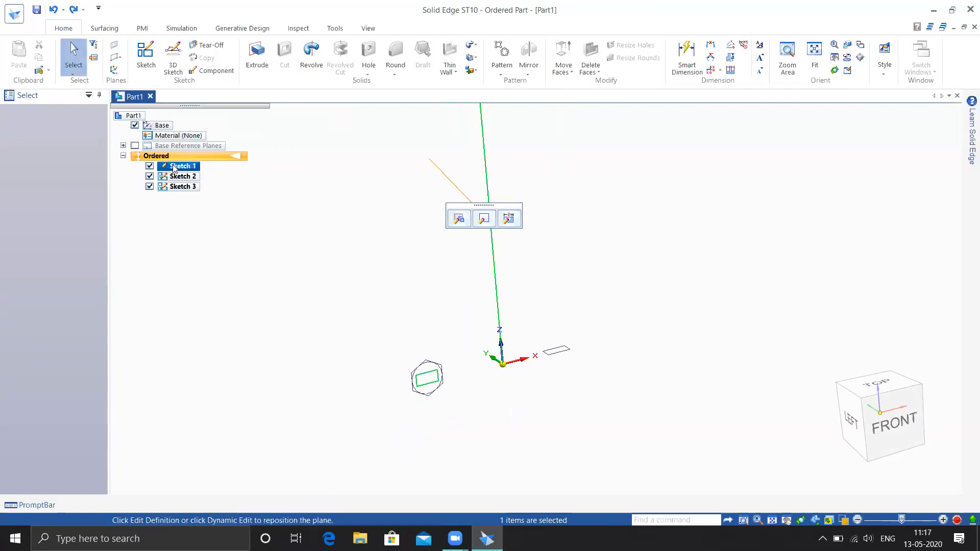
{"action": "scroll", "coordinate": [492, 331], "scroll_direction": "up", "scroll_amount": 3}
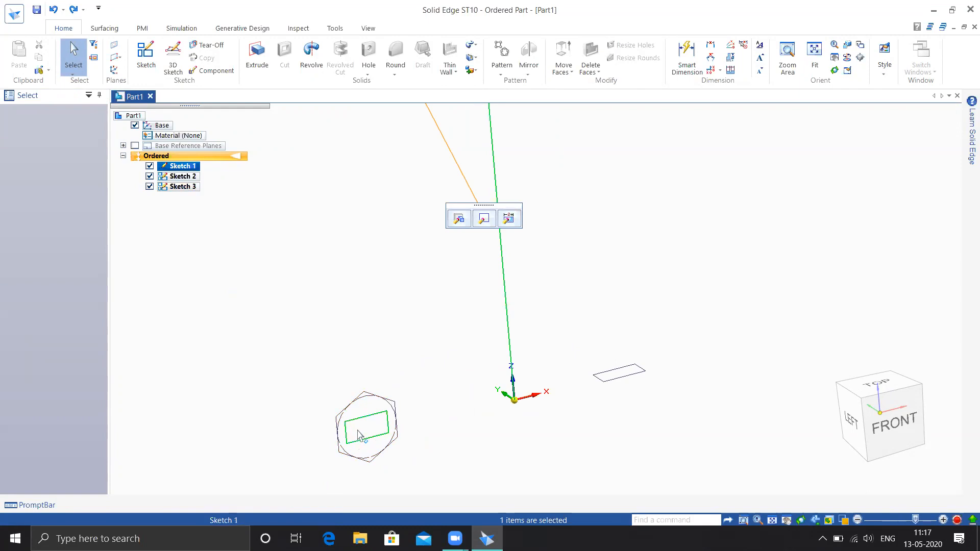
{"action": "left_click", "coordinate": [351, 340]}
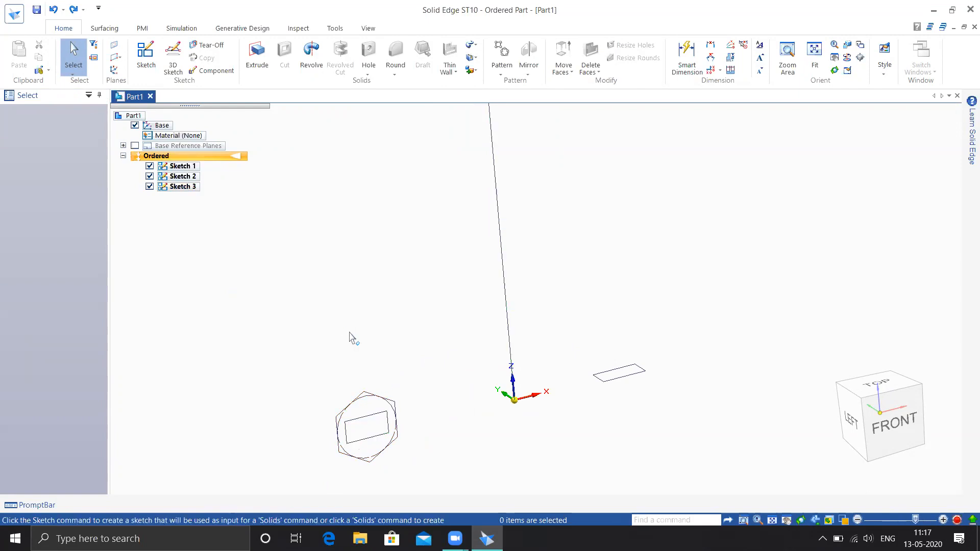
{"action": "left_click", "coordinate": [471, 45]}
{"action": "left_click", "coordinate": [484, 97]}
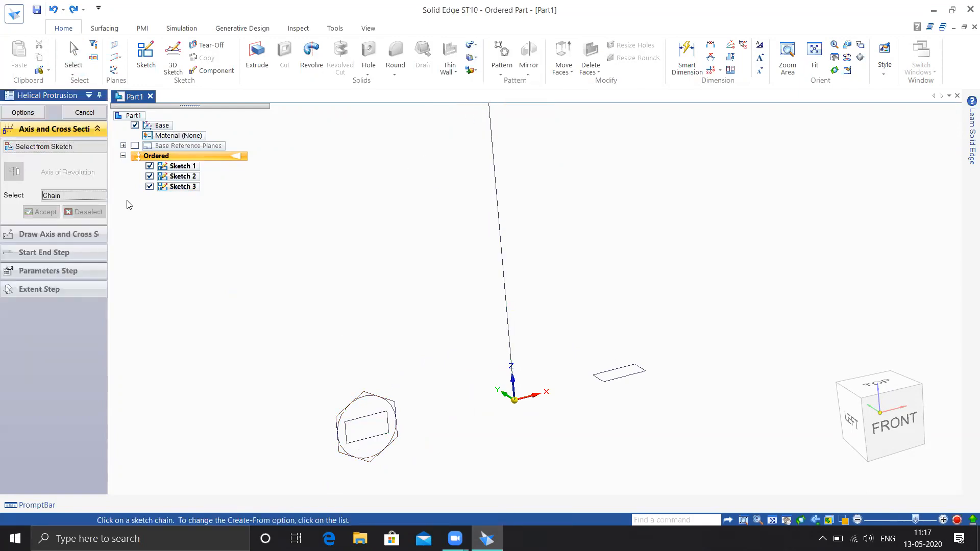
{"action": "left_click", "coordinate": [371, 422]}
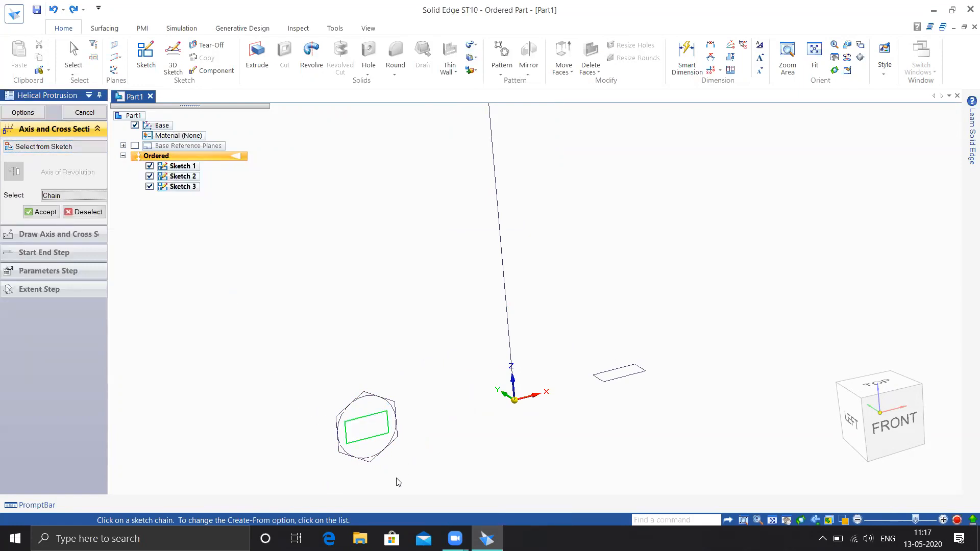
{"action": "key", "text": "Return"}
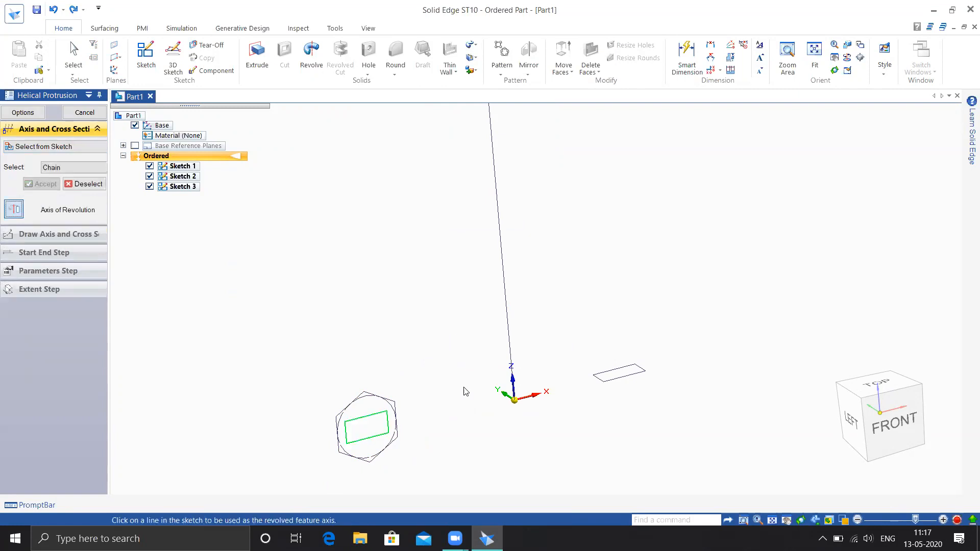
{"action": "left_click", "coordinate": [510, 343]}
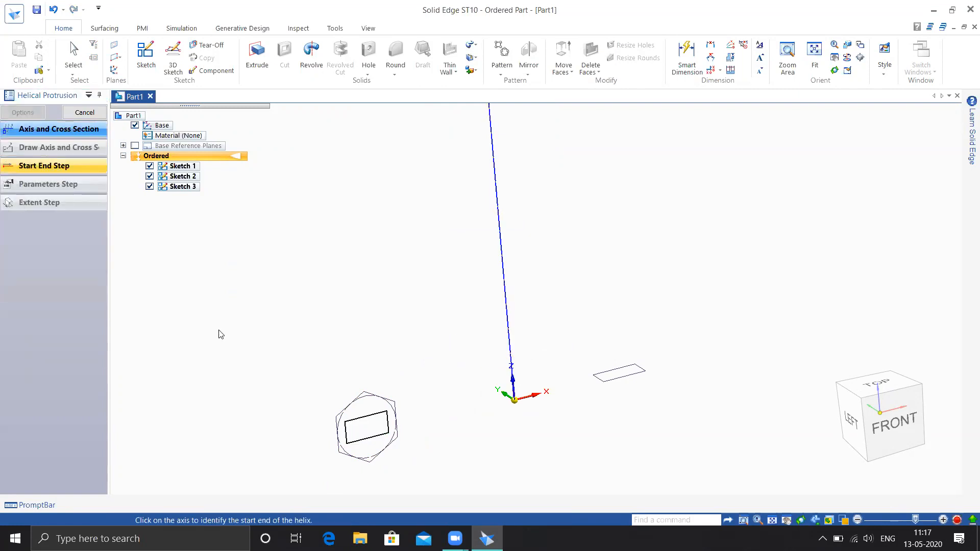
Step: Pick the axis end at the origin as the helix start, and cancel the helical protrusion
{"action": "left_click", "coordinate": [513, 402]}
{"action": "left_click", "coordinate": [82, 114]}
{"action": "left_click", "coordinate": [540, 297]}
{"action": "key", "text": "Escape"}
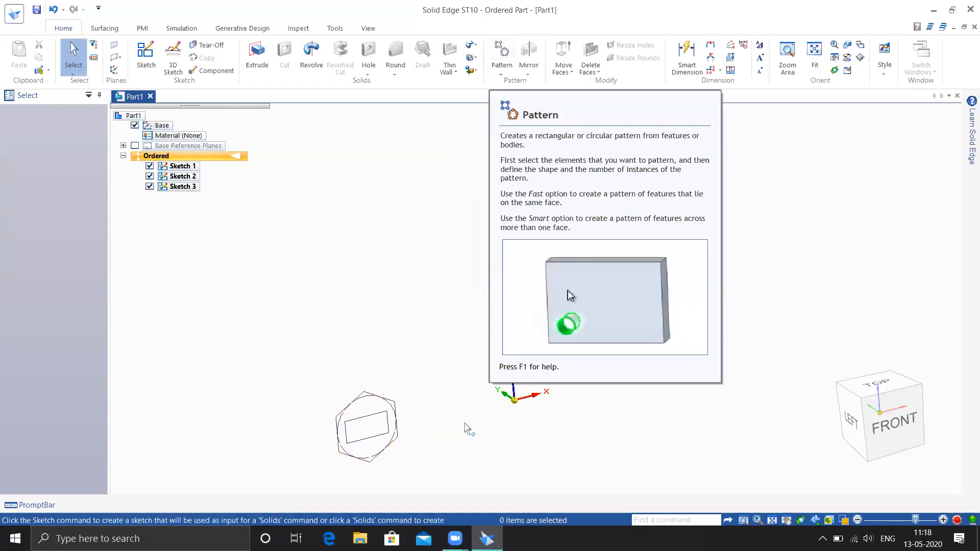
Step: Undo the creation of the separate hexagon sketch, Sketch 3
{"action": "scroll", "coordinate": [466, 428], "scroll_direction": "down", "scroll_amount": 3}
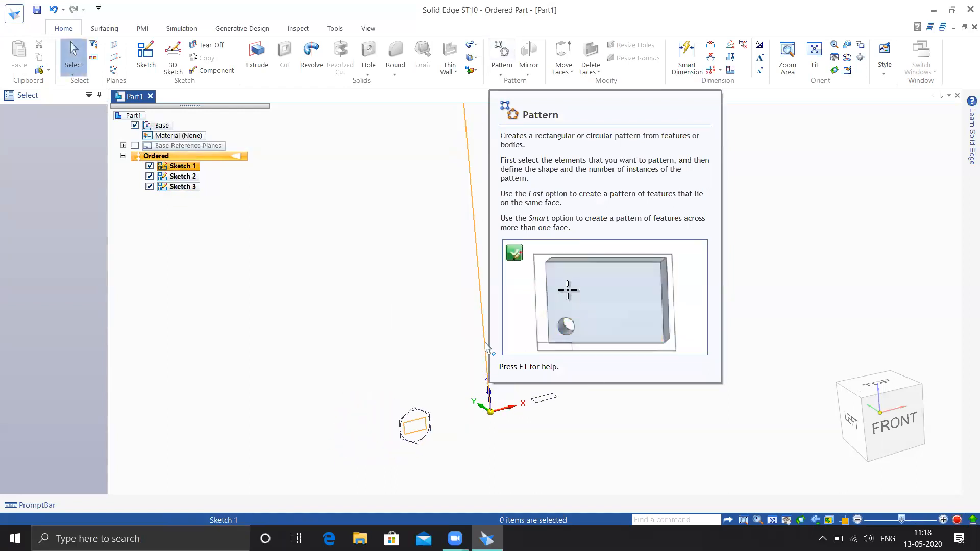
{"action": "left_click", "coordinate": [180, 188]}
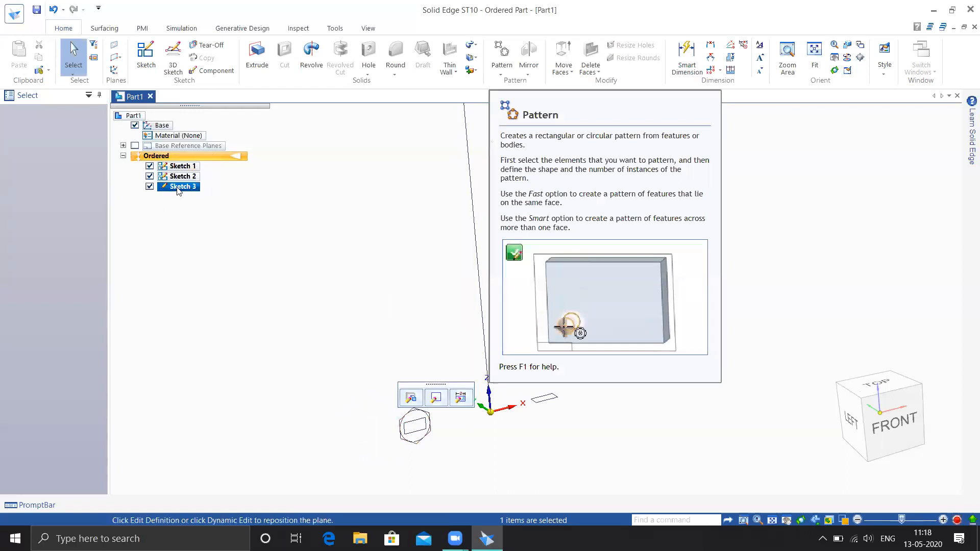
{"action": "key", "text": "Escape"}
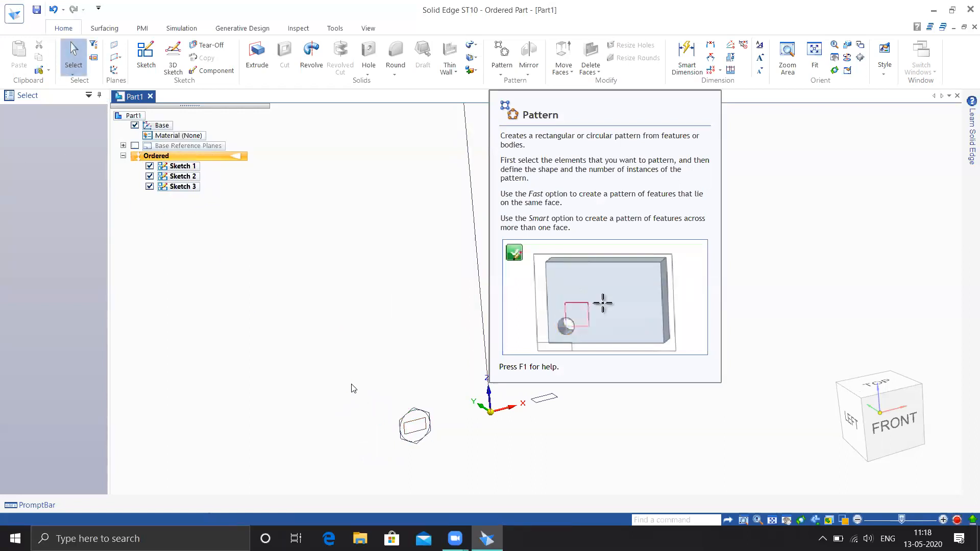
{"action": "key", "text": "ctrl+z"}
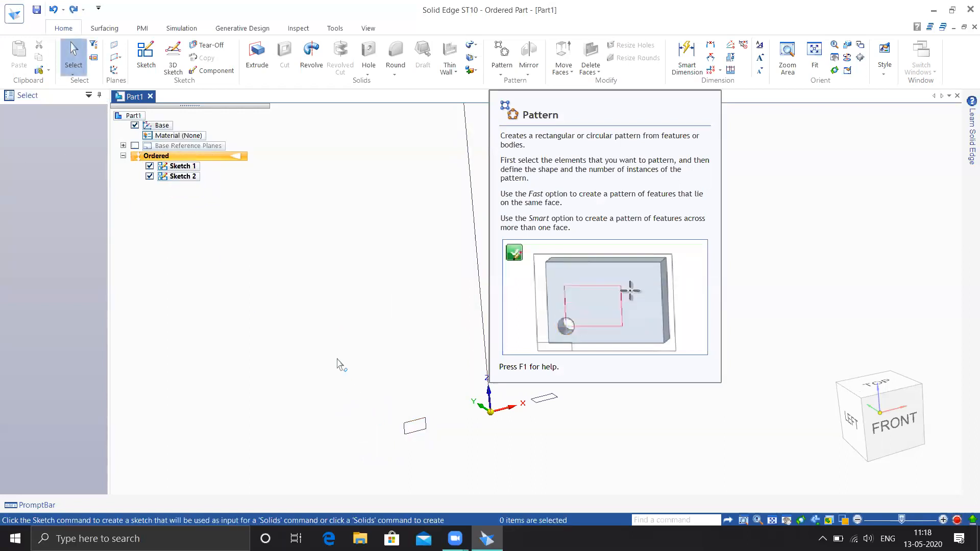
Step: Edit Sketch 1's profile to add a six-sided polygon centred on the rectangle's bottom-edge midpoint, about 6.7 mm in distance, and finish the sketch
{"action": "right_click", "coordinate": [412, 422]}
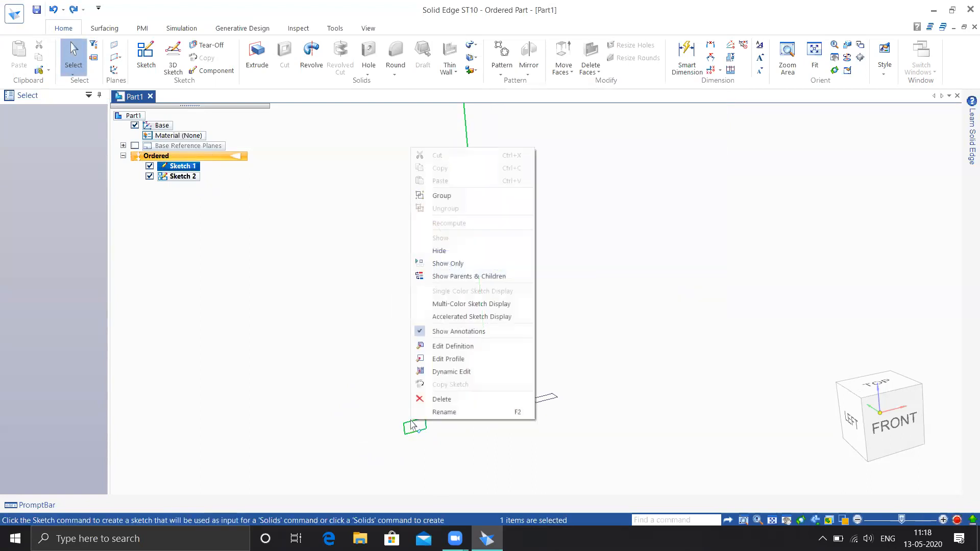
{"action": "left_click", "coordinate": [449, 359]}
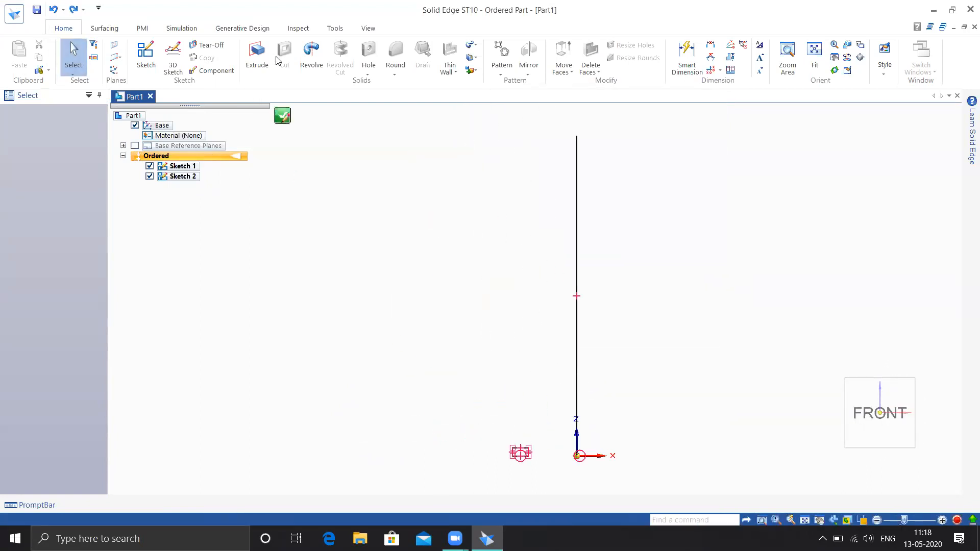
{"action": "left_click", "coordinate": [149, 59]}
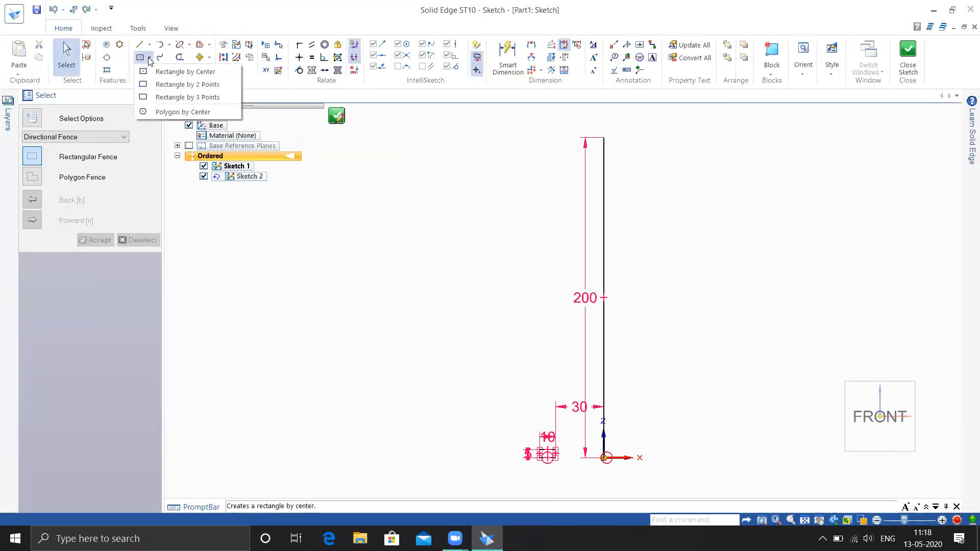
{"action": "left_click", "coordinate": [183, 112]}
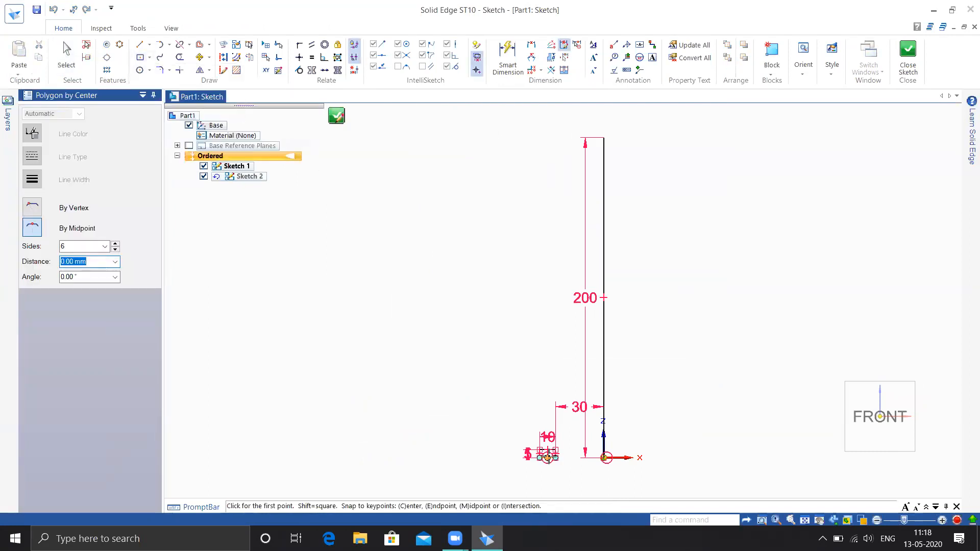
{"action": "left_click", "coordinate": [548, 458]}
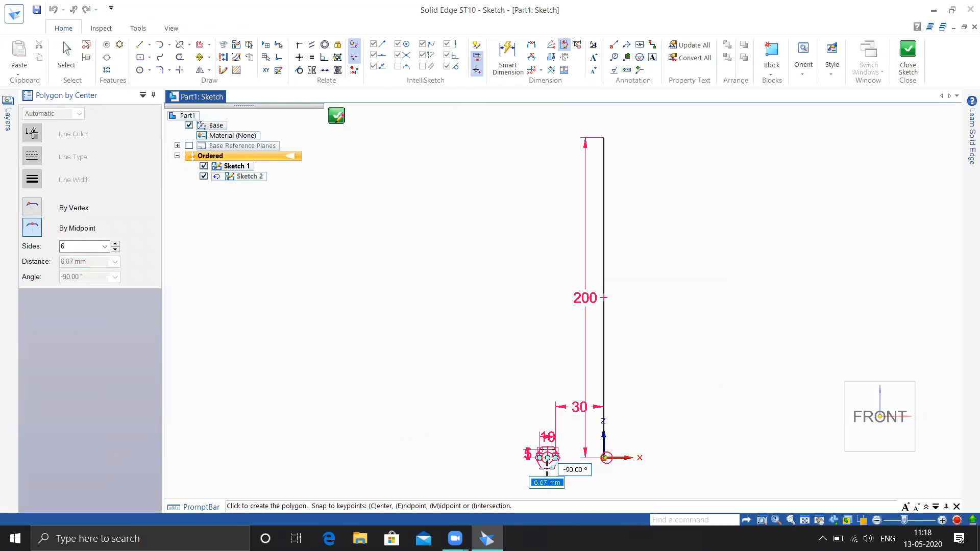
{"action": "left_click", "coordinate": [546, 467]}
{"action": "left_click", "coordinate": [908, 56]}
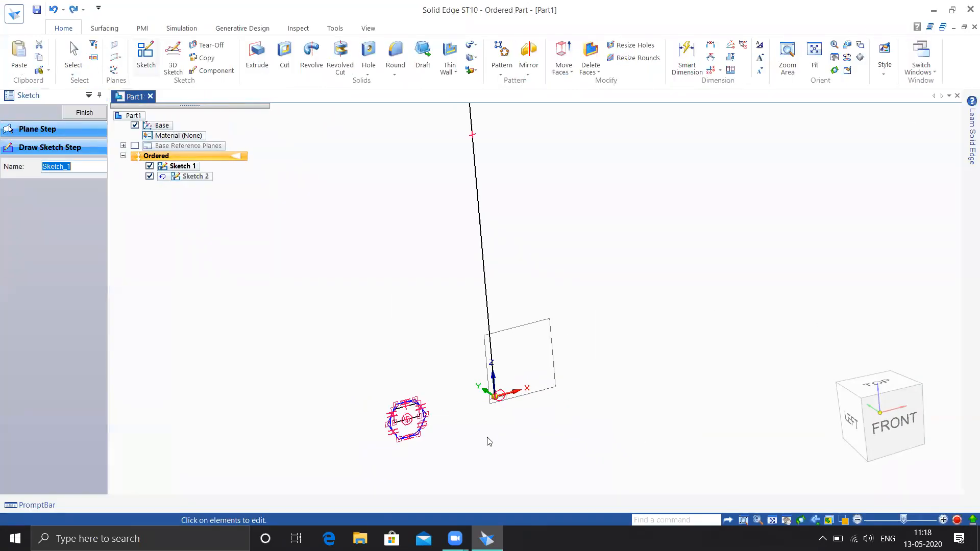
{"action": "left_click", "coordinate": [80, 115]}
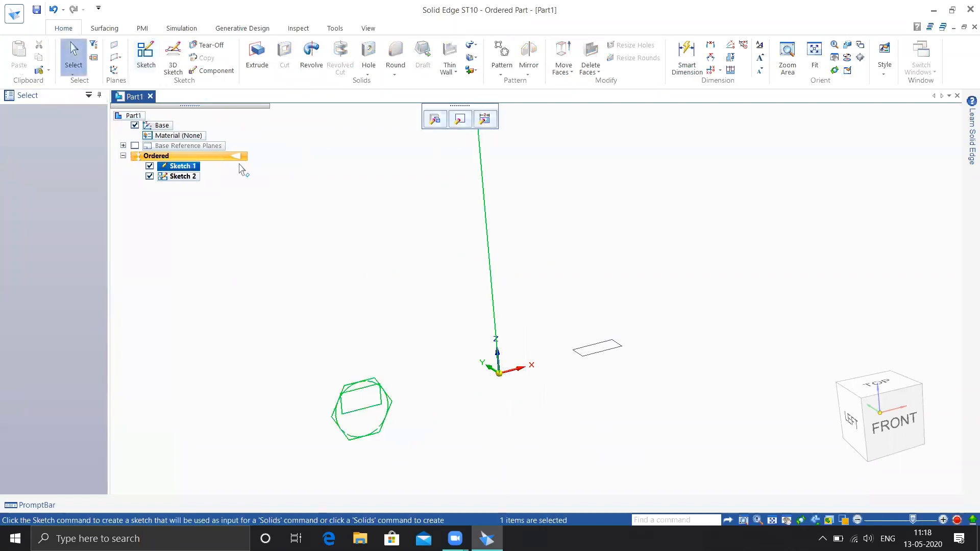
Step: Start a helical protrusion with the hexagon as cross section, the vertical line as axis and the axis end at the origin as start
{"action": "left_click", "coordinate": [474, 45]}
{"action": "left_click", "coordinate": [490, 96]}
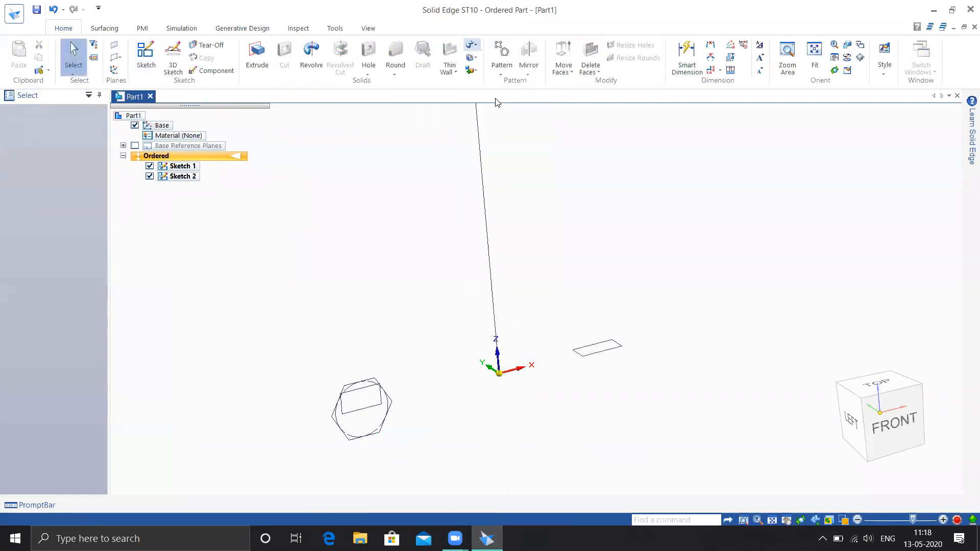
{"action": "left_click", "coordinate": [373, 379]}
{"action": "right_click", "coordinate": [400, 304]}
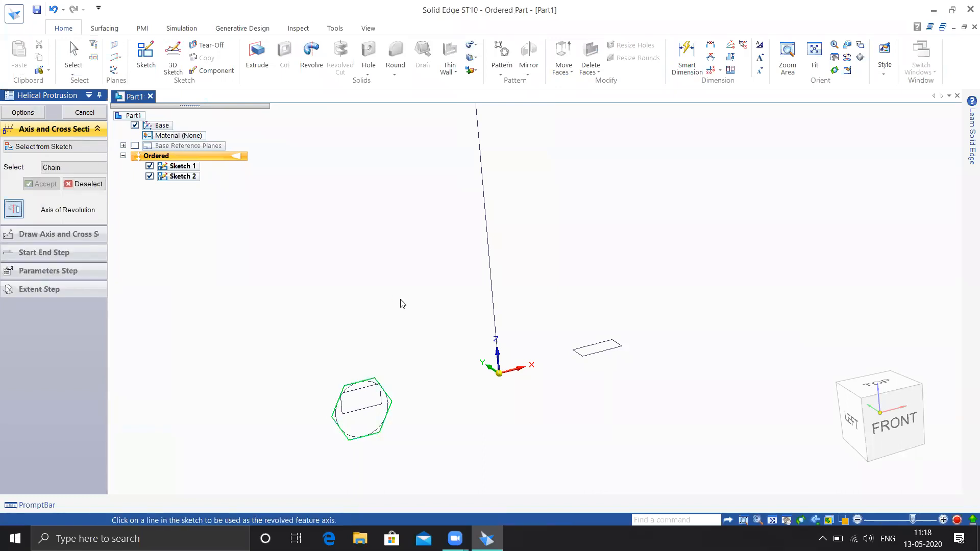
{"action": "left_click", "coordinate": [495, 335]}
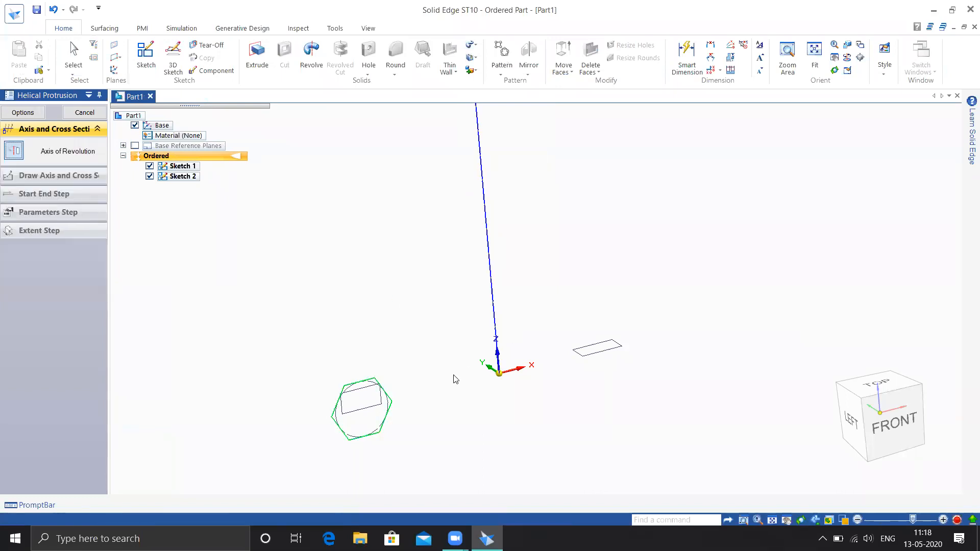
{"action": "left_click", "coordinate": [499, 375]}
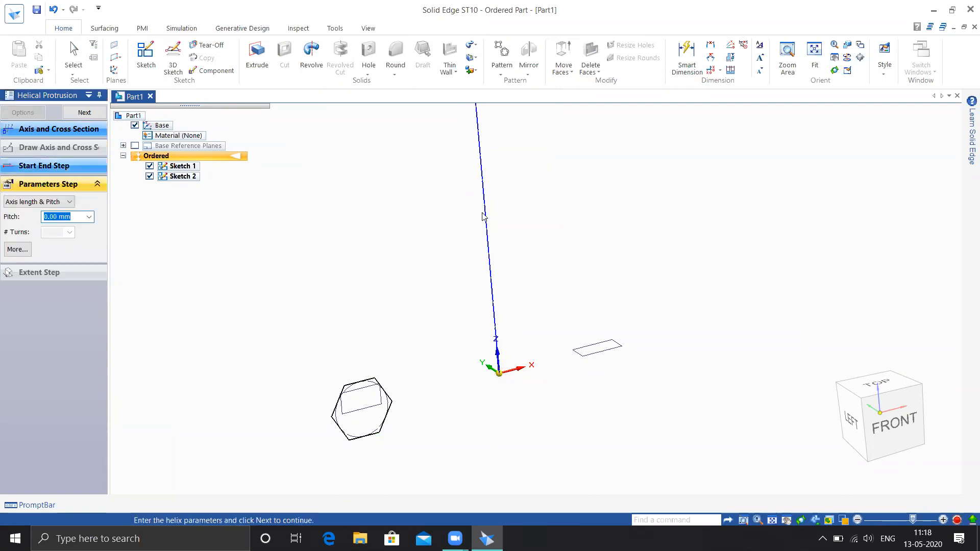
Step: Define the helix by pitch and turns, setting 6 turns and a new pitch, and proceed to the extent options
{"action": "left_click", "coordinate": [70, 202]}
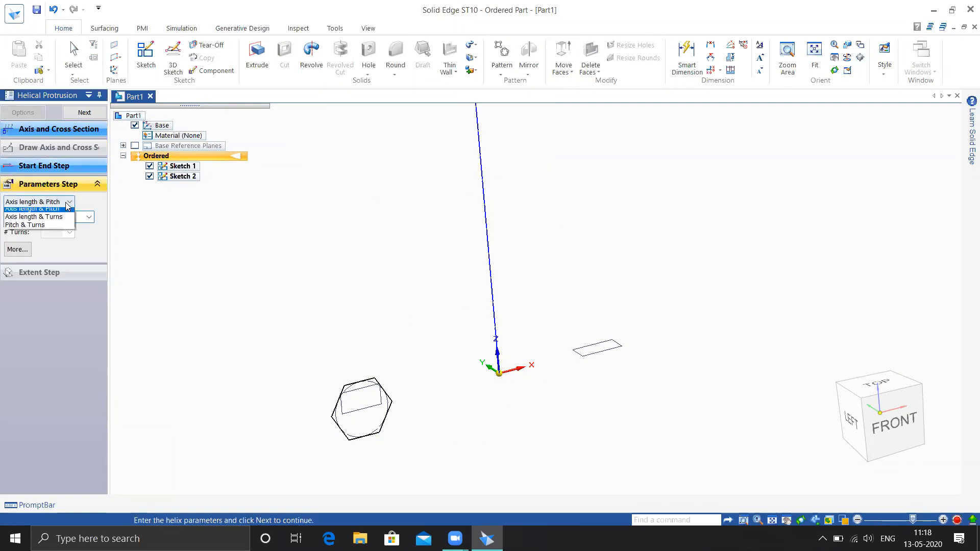
{"action": "left_click", "coordinate": [23, 222]}
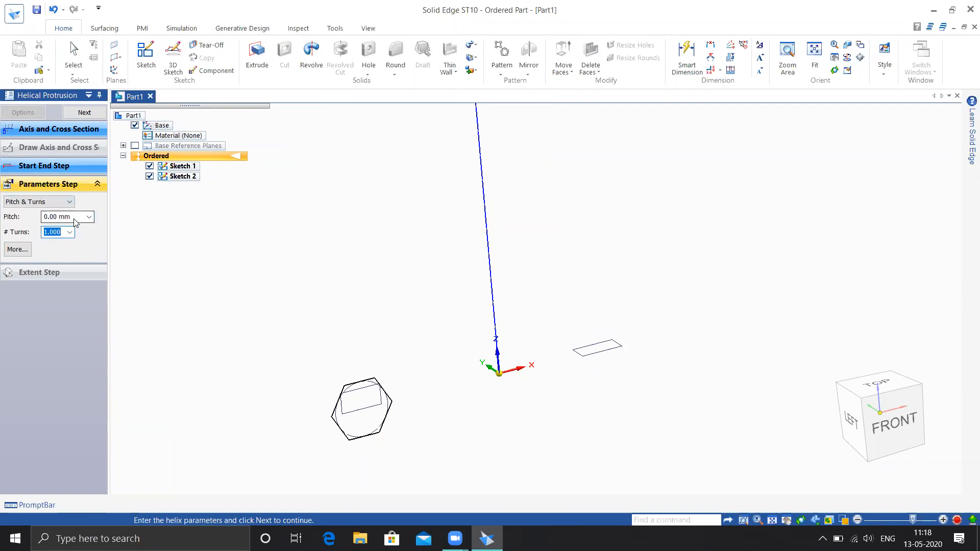
{"action": "left_click", "coordinate": [77, 220]}
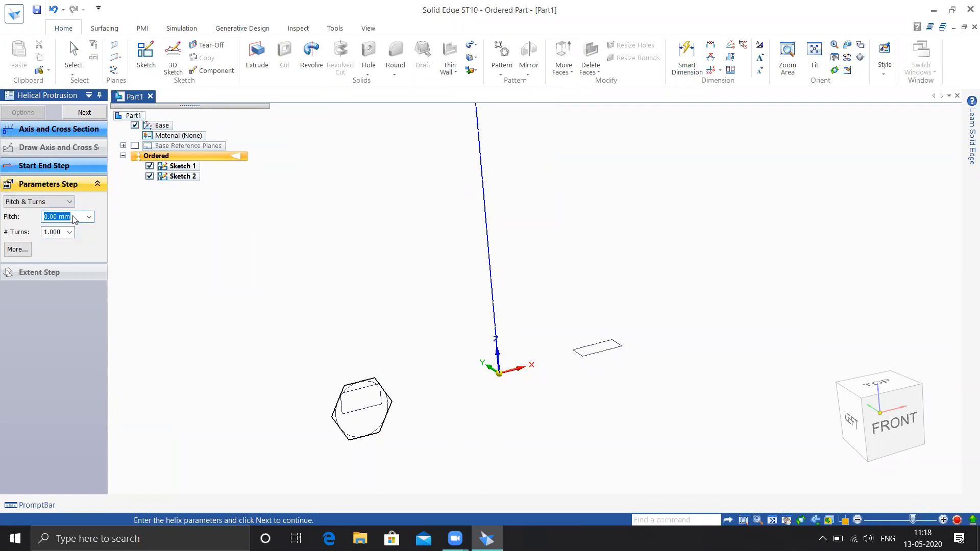
{"action": "left_click", "coordinate": [62, 234]}
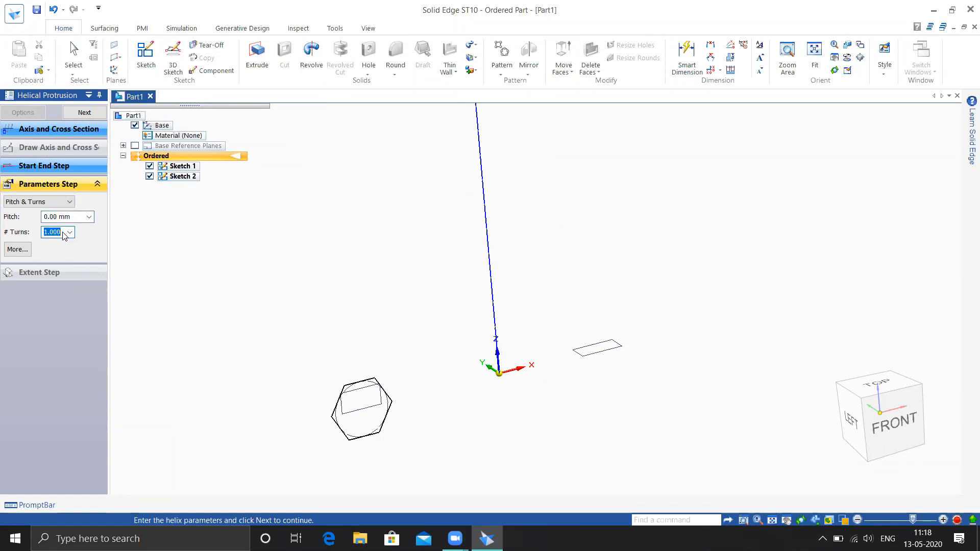
{"action": "type", "text": "6"}
{"action": "key", "text": "Return"}
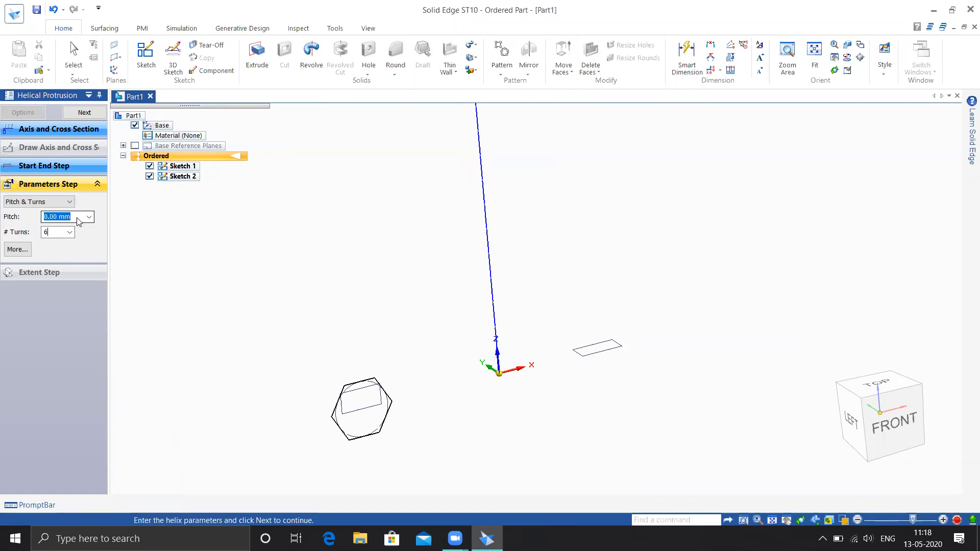
{"action": "left_click", "coordinate": [64, 217]}
{"action": "left_click", "coordinate": [63, 217]}
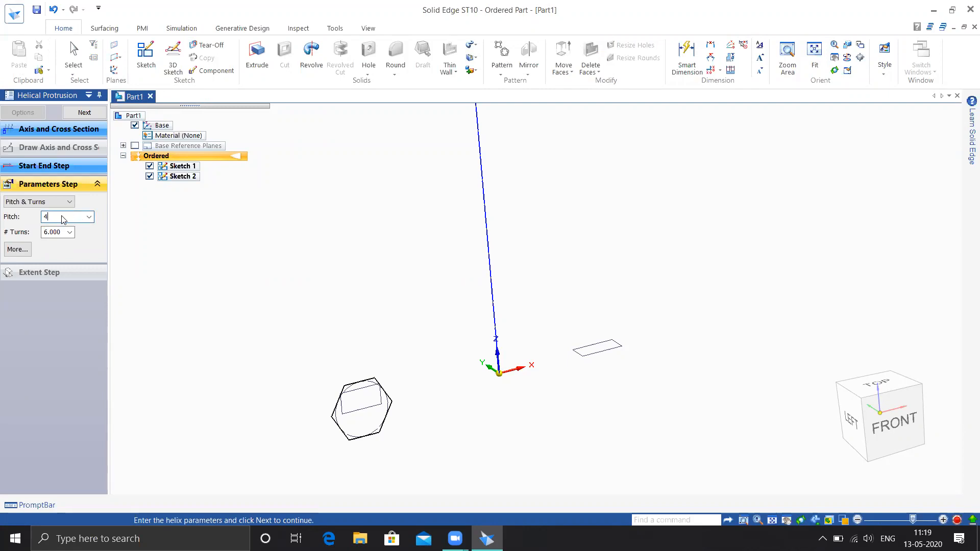
{"action": "key", "text": "Return"}
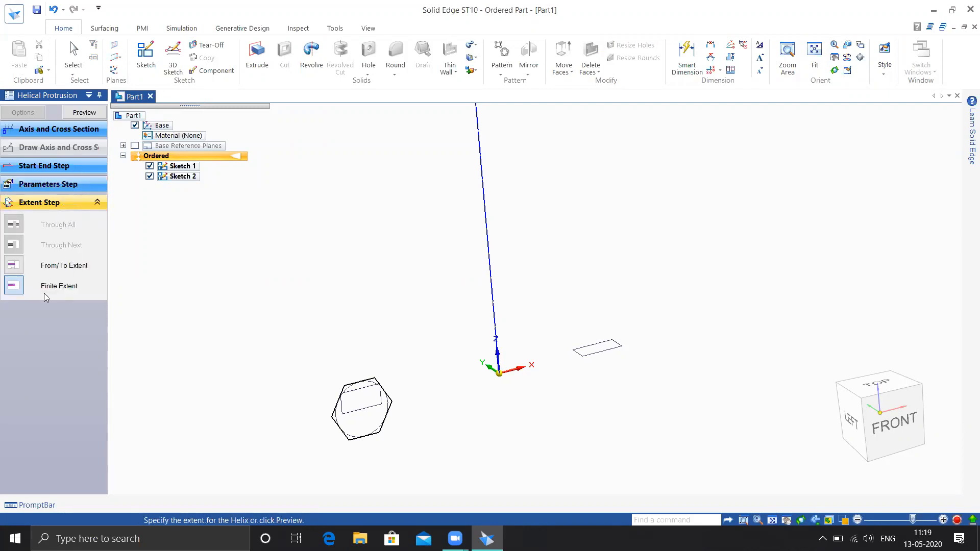
Step: Preview the hexagonal helix with a finite extent, inspect it from several sides, and finish the helical protrusion
{"action": "left_click", "coordinate": [83, 112]}
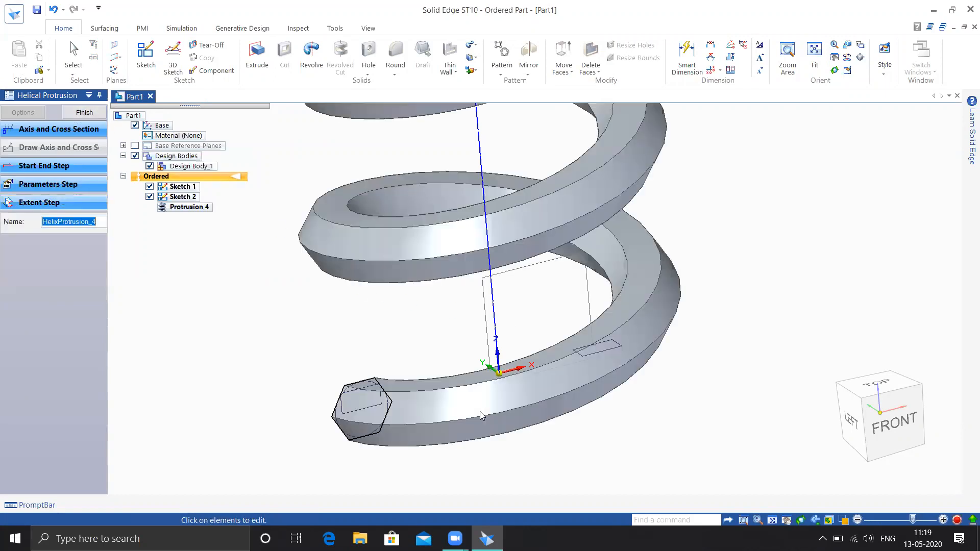
{"action": "scroll", "coordinate": [447, 342], "scroll_direction": "down", "scroll_amount": 5}
{"action": "middle_click_drag", "start_coordinate": [562, 316], "coordinate": [306, 320]}
{"action": "middle_click_drag", "start_coordinate": [469, 299], "coordinate": [590, 296]}
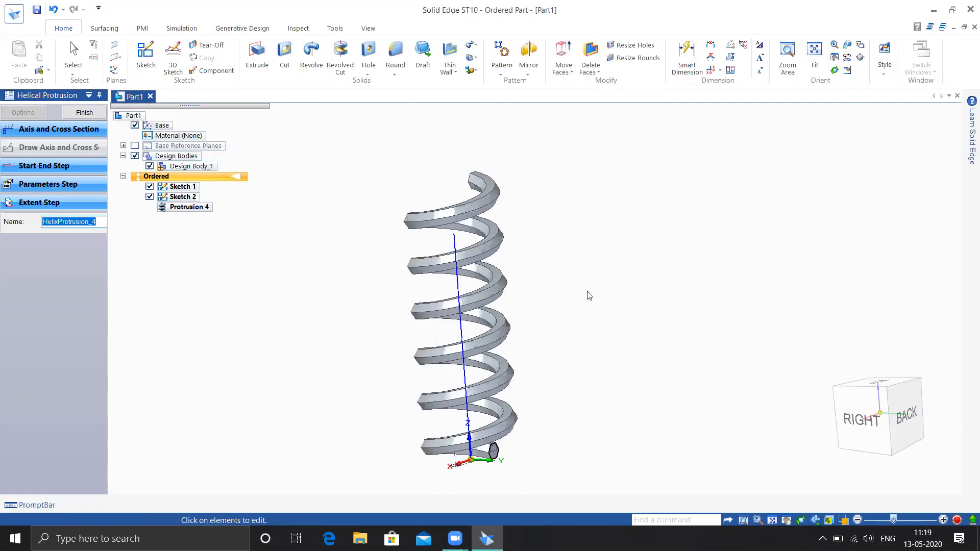
{"action": "left_click", "coordinate": [92, 113]}
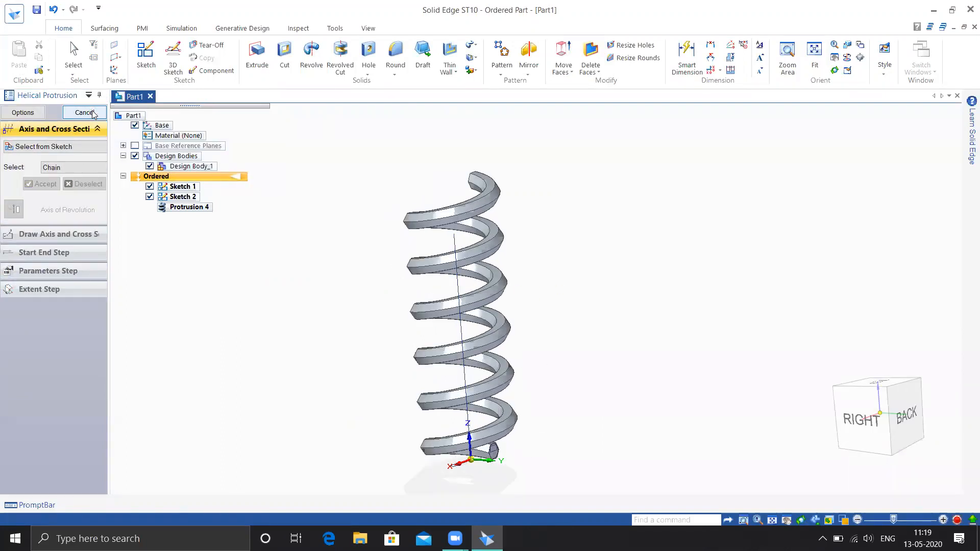
{"action": "key", "text": "Escape"}
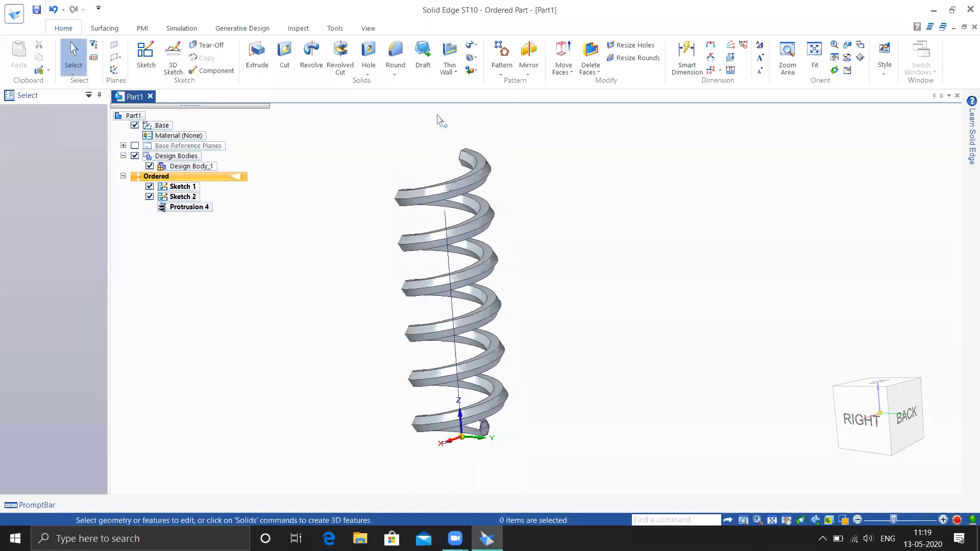
Step: Examine the Helical Cutout and Normal Cutout commands and the Helical Curve command among the surfacing tools
{"action": "left_click", "coordinate": [472, 57]}
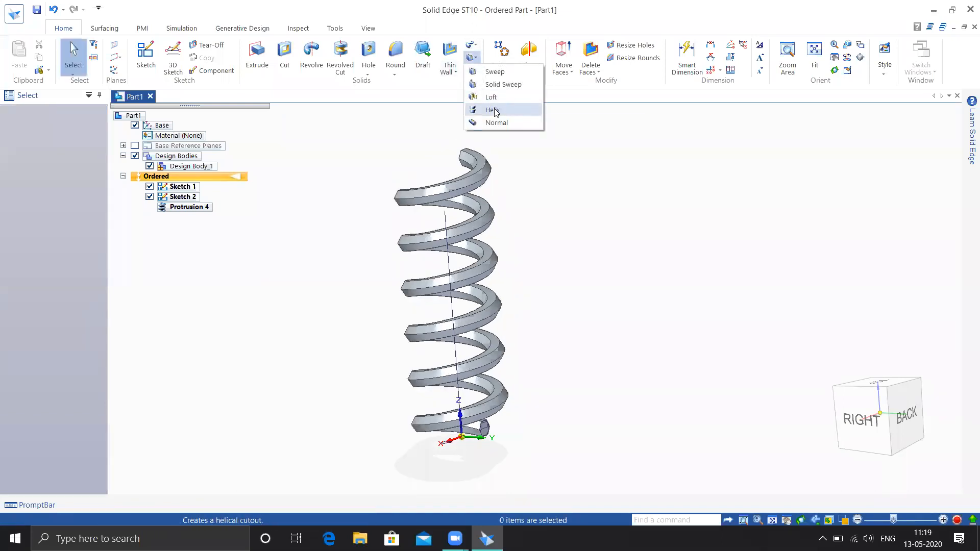
{"action": "left_click", "coordinate": [103, 32]}
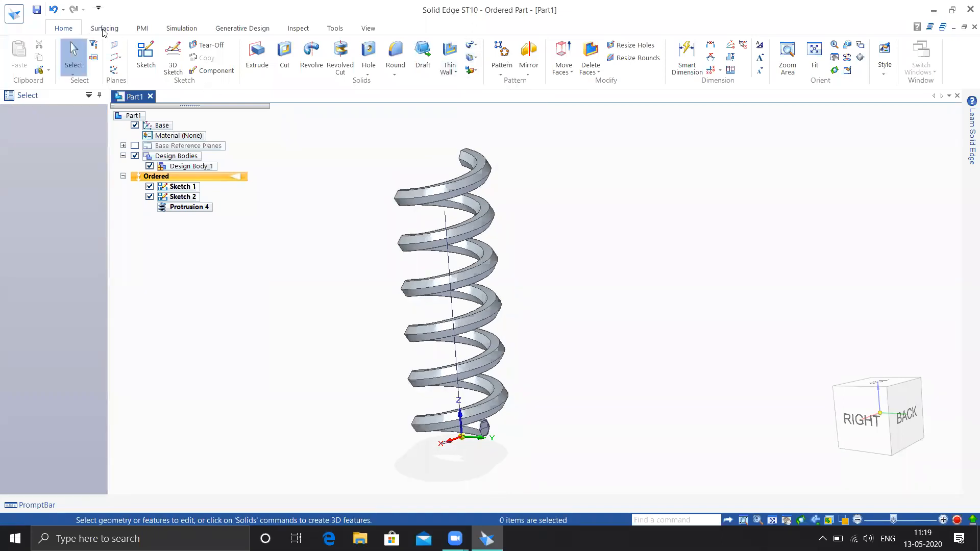
{"action": "left_click", "coordinate": [103, 30]}
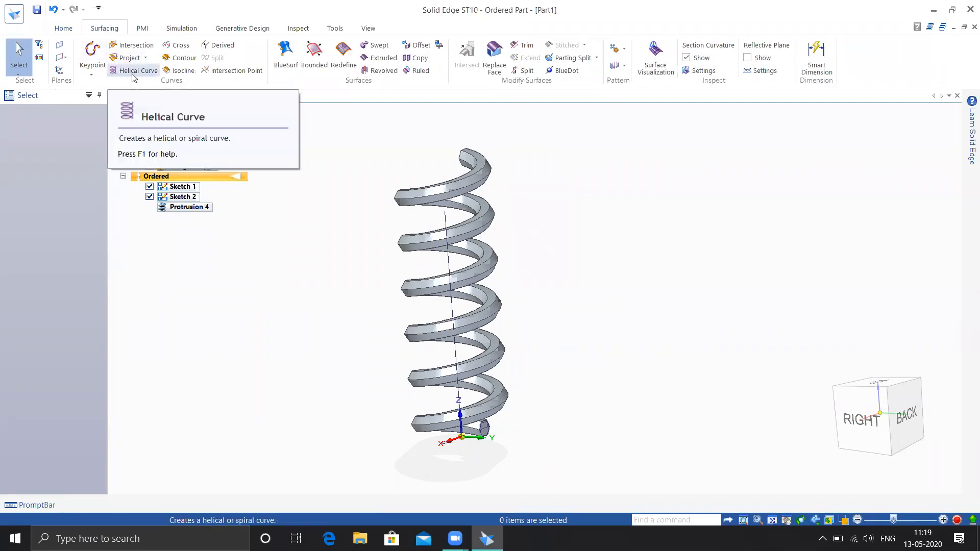
{"action": "left_click", "coordinate": [63, 29]}
{"action": "left_click", "coordinate": [472, 57]}
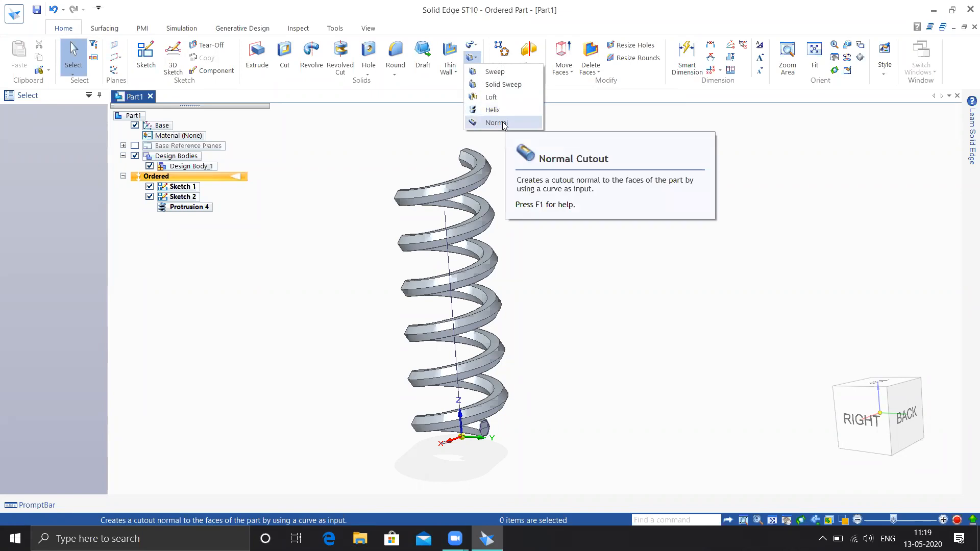
{"action": "left_click", "coordinate": [473, 45]}
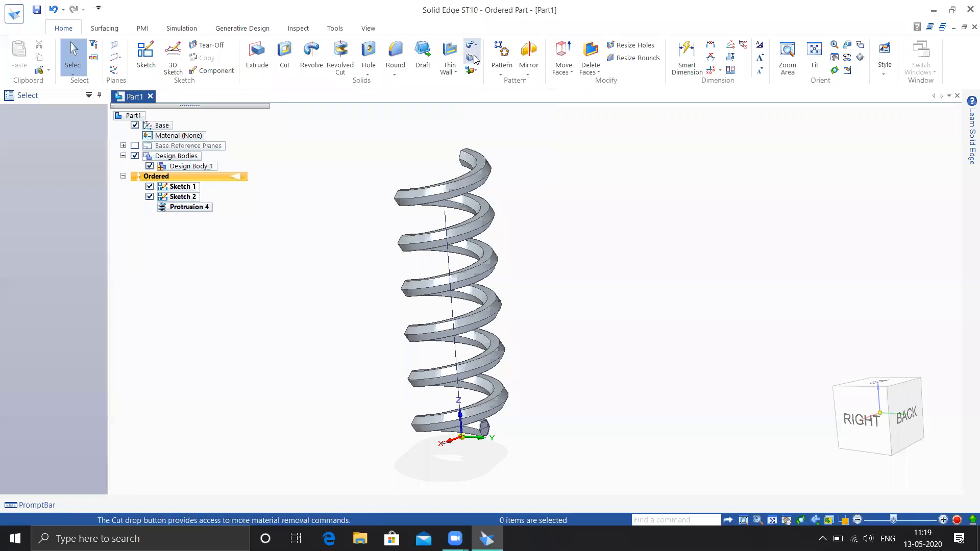
{"action": "left_click", "coordinate": [474, 57]}
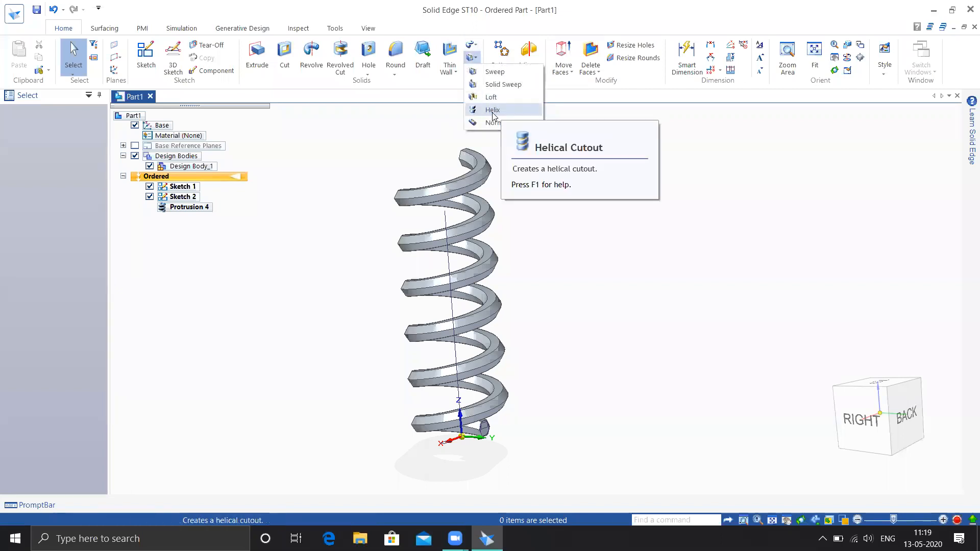
Step: Undo the hexagonal helical protrusion
{"action": "left_click", "coordinate": [585, 291]}
{"action": "key", "text": "ctrl+z"}
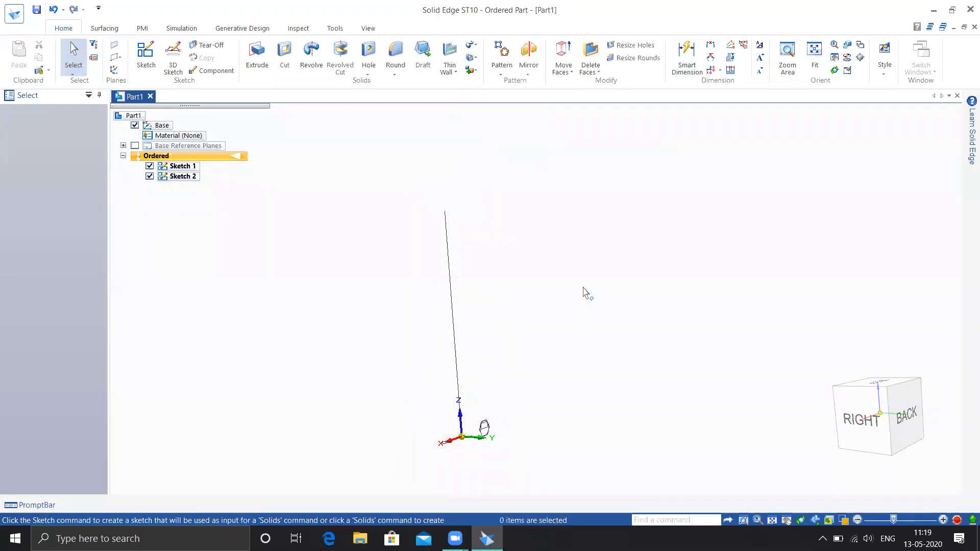
Step: Sketch a circle about 72 mm in diameter centred on the origin in the top plane, and close the sketch
{"action": "mouse_move", "coordinate": [571, 297]}
{"action": "middle_mouse_down"}
{"action": "mouse_move", "coordinate": [506, 321]}
{"action": "mouse_move", "coordinate": [530, 327]}
{"action": "middle_mouse_up"}
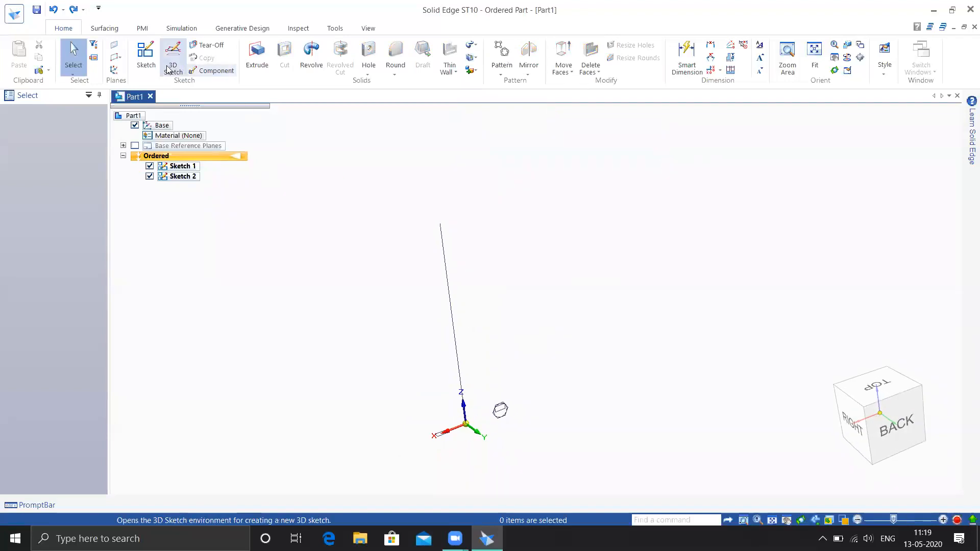
{"action": "left_click", "coordinate": [146, 56]}
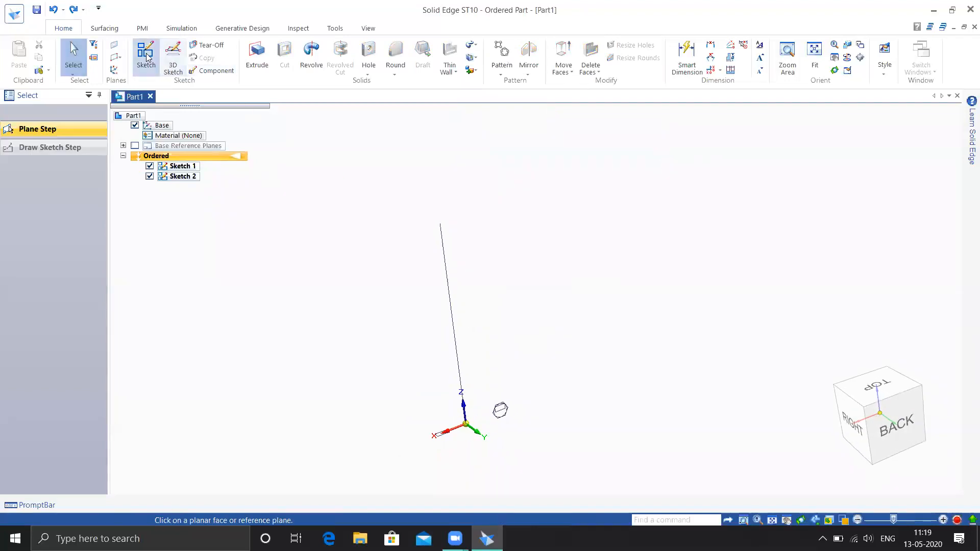
{"action": "left_click", "coordinate": [469, 438]}
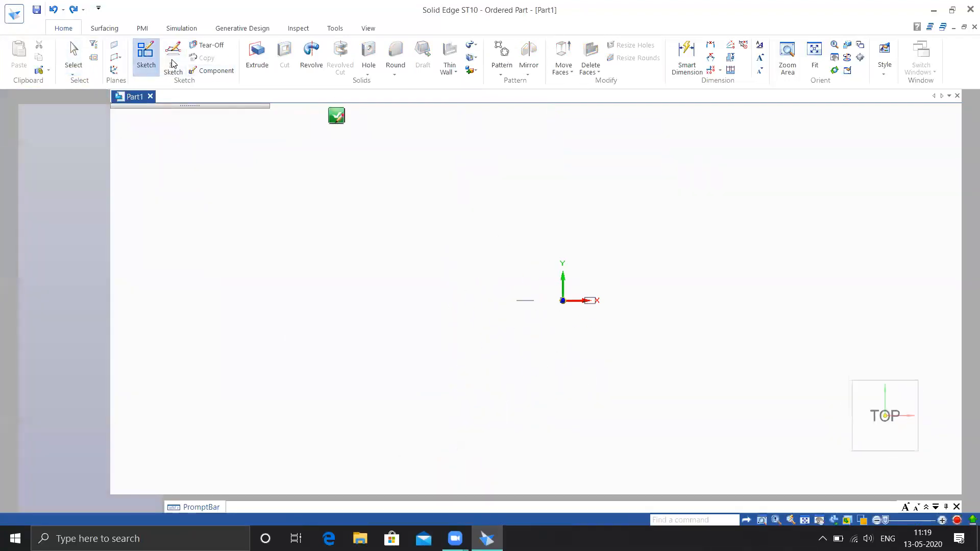
{"action": "left_click", "coordinate": [140, 70]}
{"action": "left_click", "coordinate": [562, 300]}
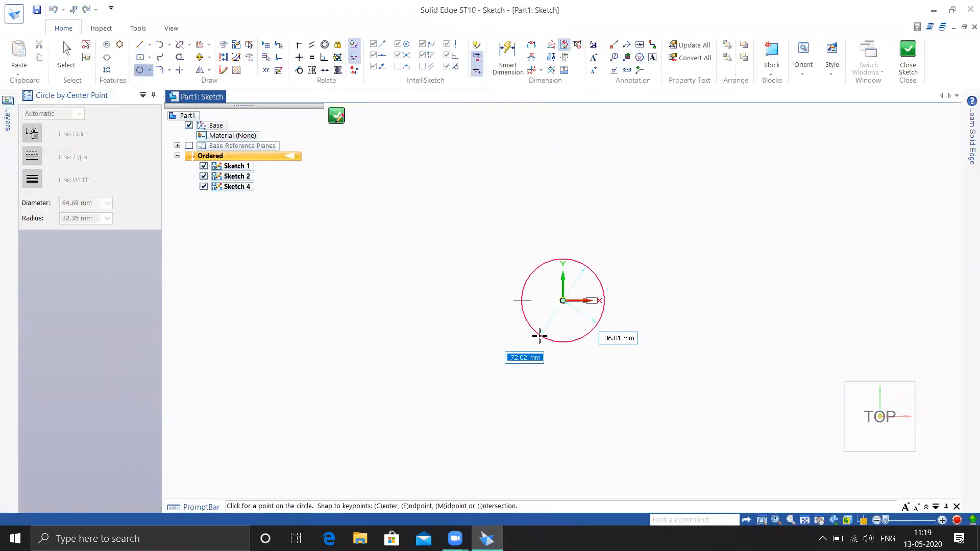
{"action": "left_click", "coordinate": [539, 334]}
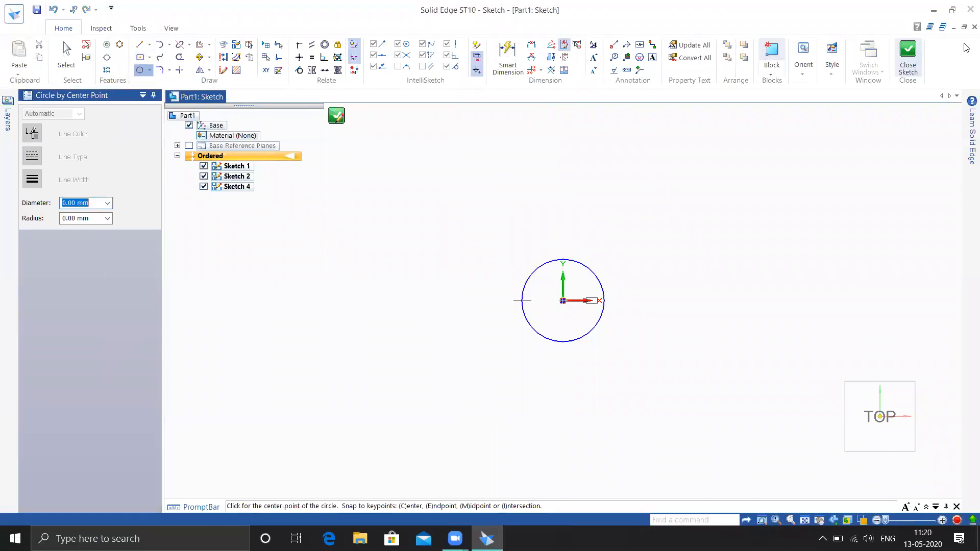
{"action": "left_click", "coordinate": [907, 56]}
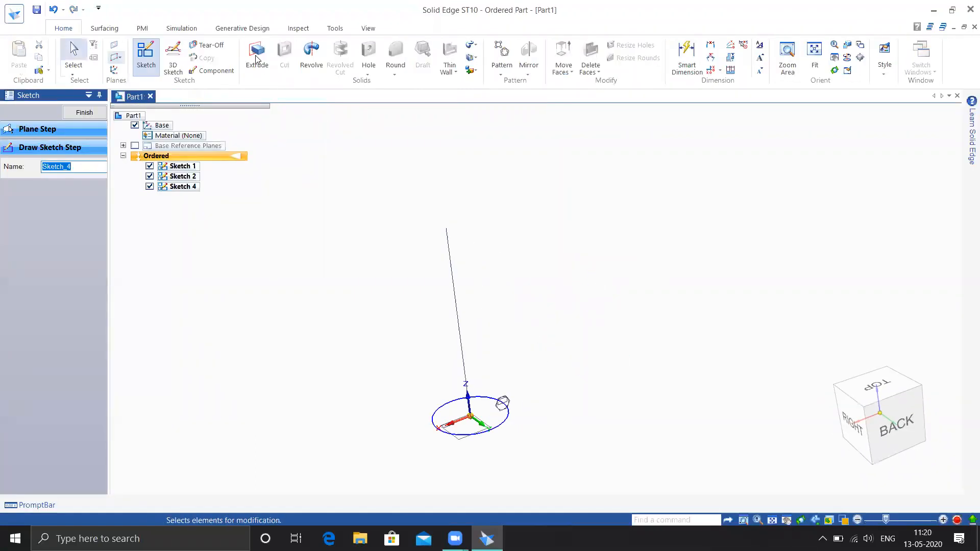
Step: Extrude the circle non-symmetrically upward along the vertical axis by 192 mm to form a solid cylinder, and finish the feature
{"action": "left_click", "coordinate": [256, 59]}
{"action": "left_click", "coordinate": [434, 417]}
{"action": "right_click", "coordinate": [411, 260]}
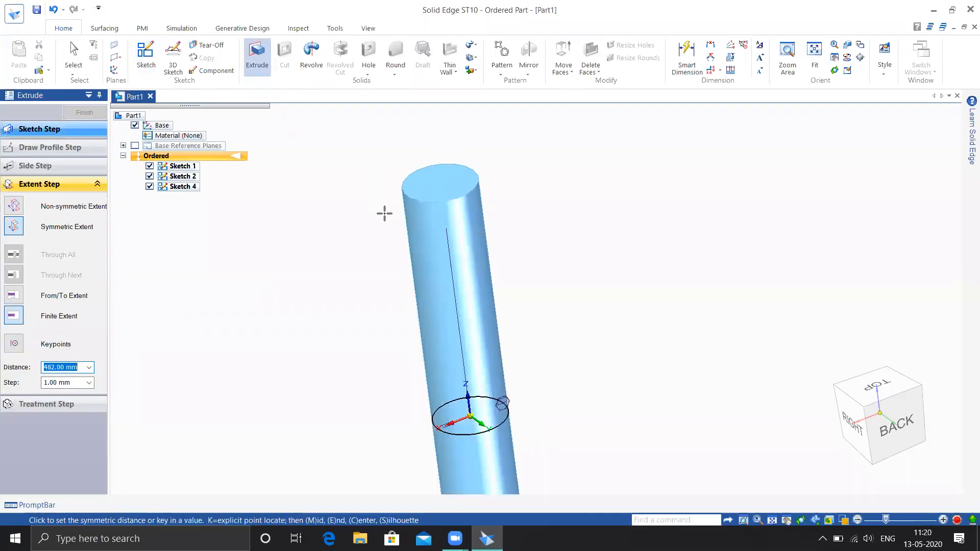
{"action": "left_click", "coordinate": [14, 207]}
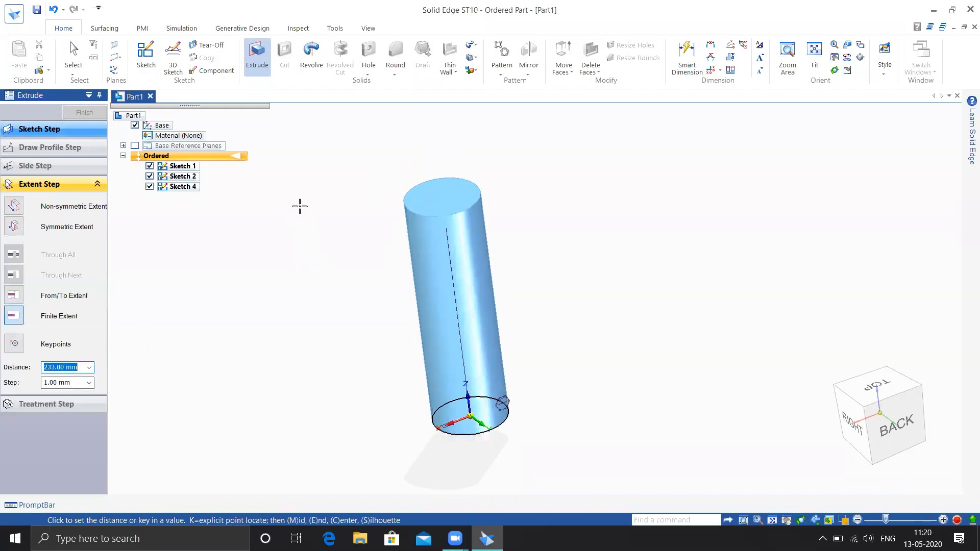
{"action": "left_click", "coordinate": [302, 250]}
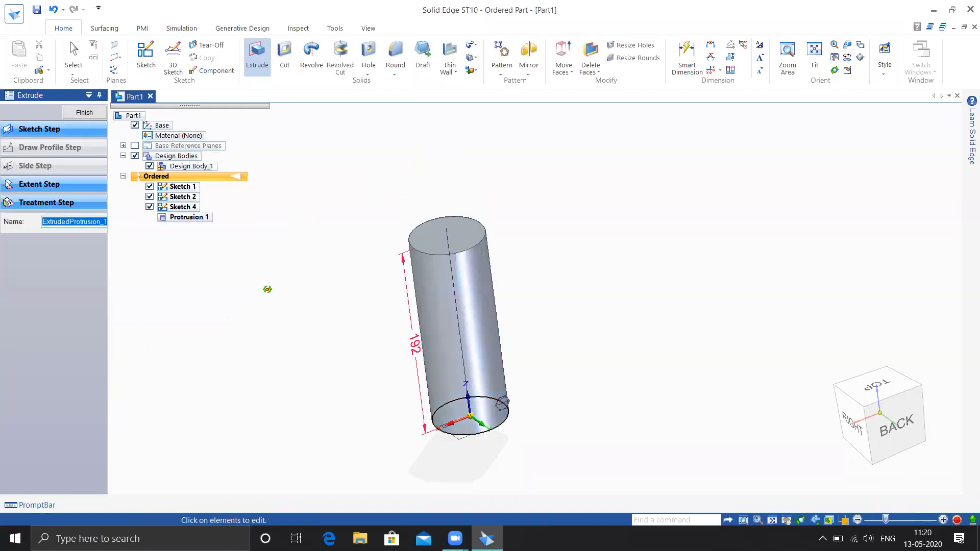
{"action": "middle_click_drag", "start_coordinate": [267, 289], "coordinate": [319, 260]}
{"action": "left_click", "coordinate": [83, 113]}
{"action": "key", "text": "Escape"}
{"action": "middle_click_drag", "start_coordinate": [439, 327], "coordinate": [536, 306]}
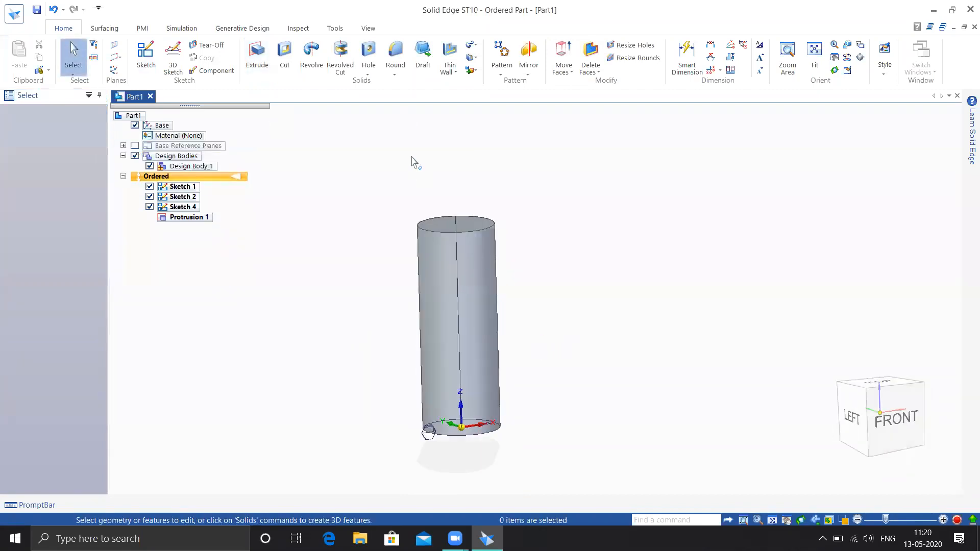
{"action": "left_click", "coordinate": [475, 57]}
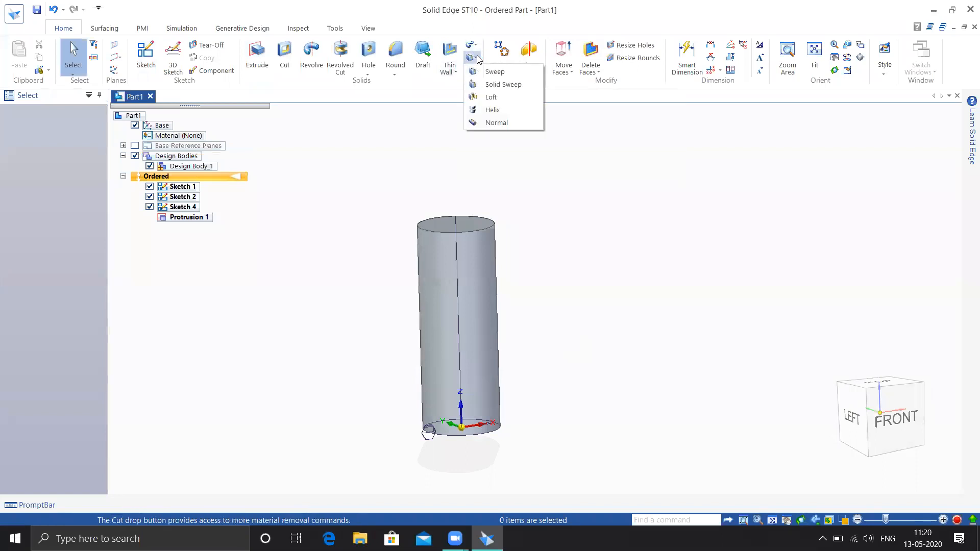
{"action": "left_click", "coordinate": [494, 110]}
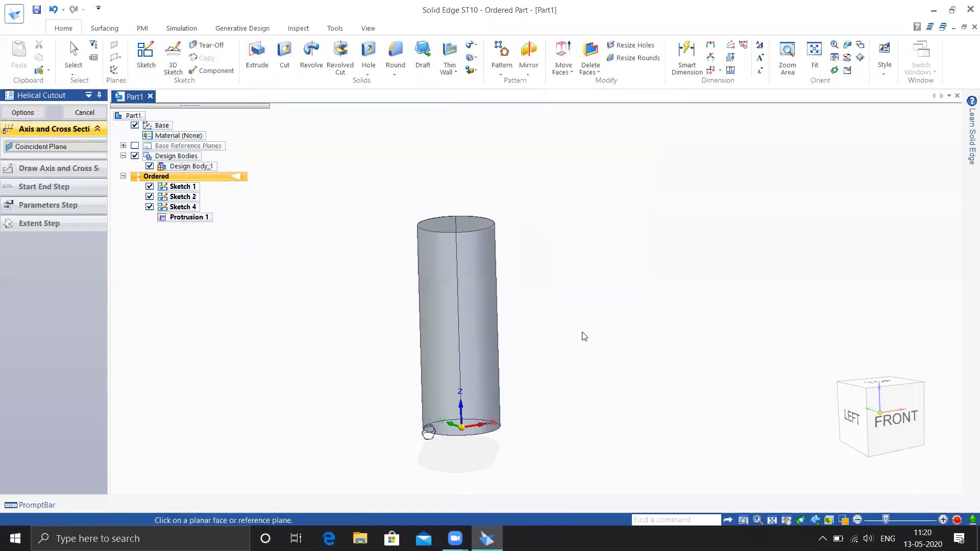
{"action": "left_click", "coordinate": [24, 113]}
{"action": "left_click", "coordinate": [219, 85]}
{"action": "scroll", "coordinate": [429, 449], "scroll_direction": "up", "scroll_amount": 3}
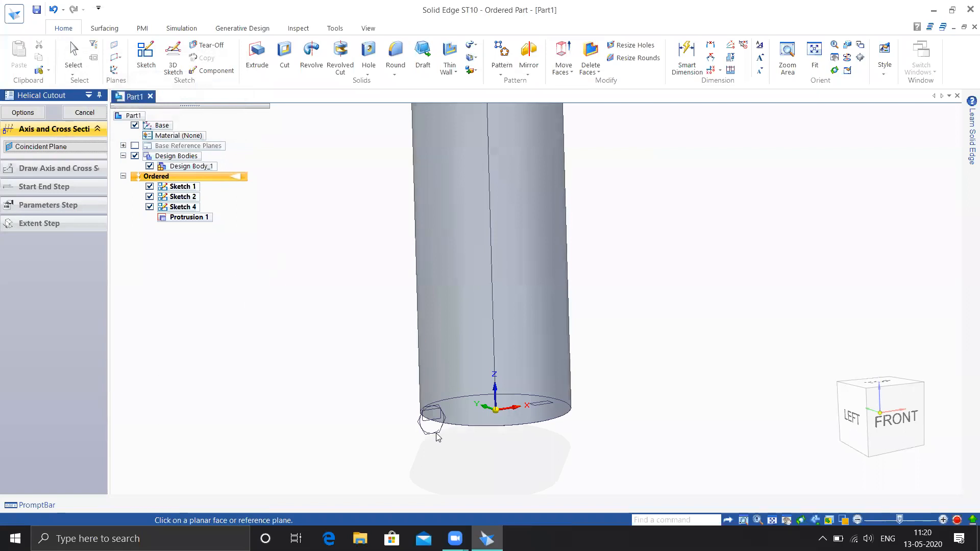
{"action": "scroll", "coordinate": [427, 426], "scroll_direction": "up", "scroll_amount": 2}
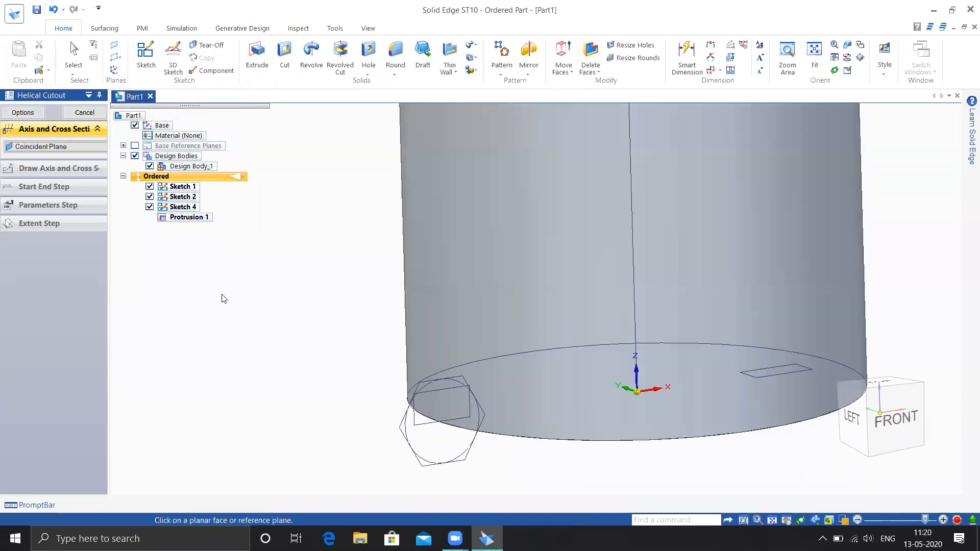
{"action": "left_click", "coordinate": [42, 148]}
{"action": "left_click", "coordinate": [42, 148]}
{"action": "key", "text": "Escape"}
Step: Undo the 192 mm cylinder extrusion
{"action": "scroll", "coordinate": [338, 389], "scroll_direction": "down", "scroll_amount": 3}
{"action": "key", "text": "ctrl+z"}
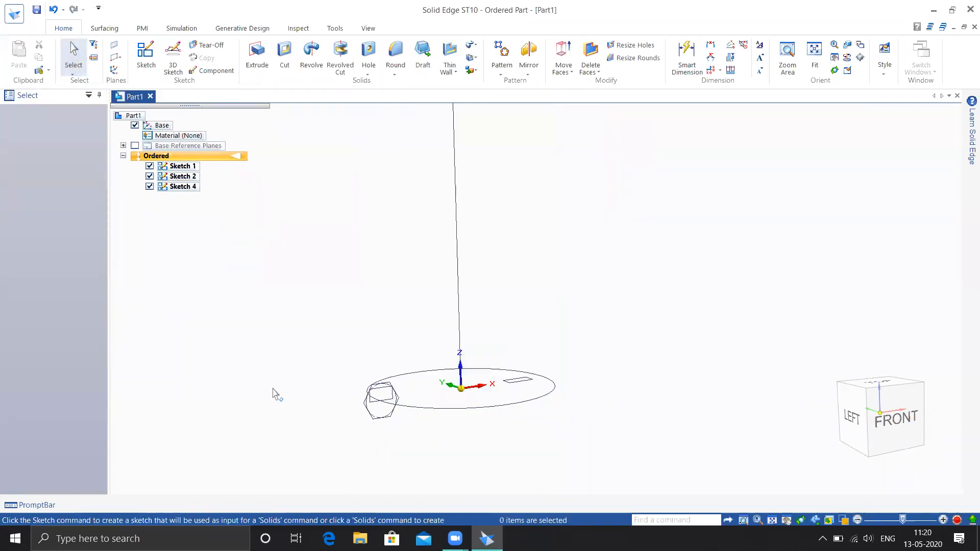
{"action": "scroll", "coordinate": [273, 393], "scroll_direction": "down", "scroll_amount": 4}
{"action": "left_click", "coordinate": [471, 70]}
{"action": "left_click", "coordinate": [490, 85]}
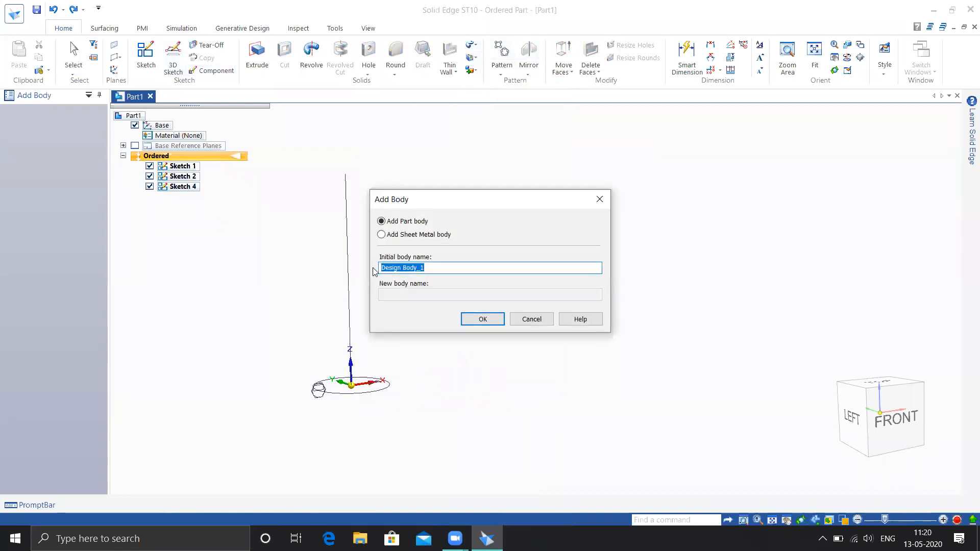
{"action": "left_click", "coordinate": [482, 319]}
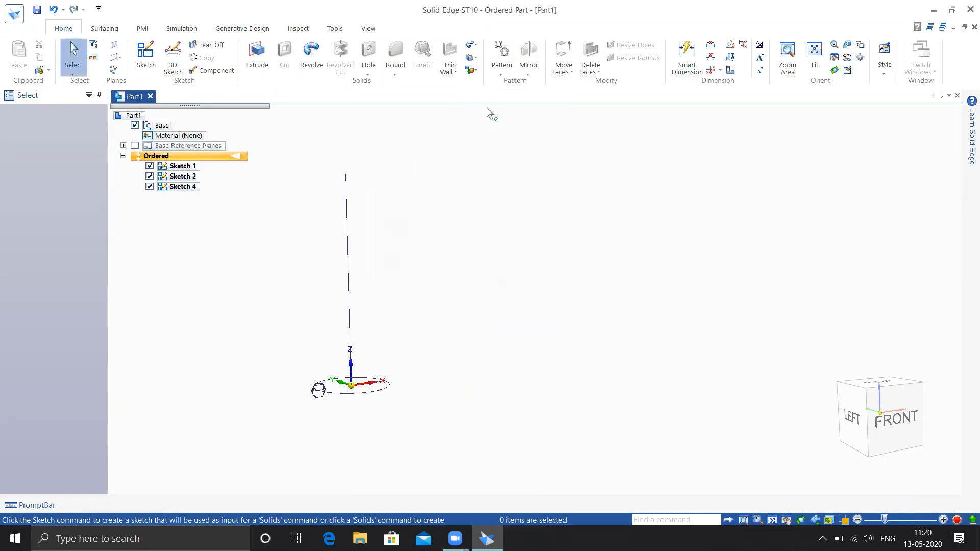
{"action": "left_click", "coordinate": [477, 70]}
{"action": "left_click", "coordinate": [295, 208]}
Step: Extrude the circle around the origin upward by 213 mm into a solid cylinder, and finish the feature
{"action": "left_click", "coordinate": [257, 56]}
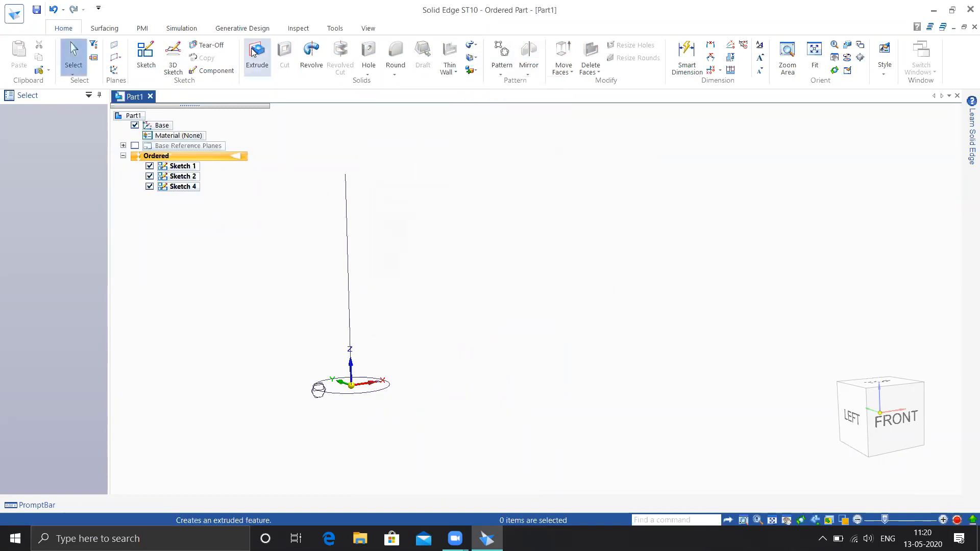
{"action": "left_click", "coordinate": [338, 393]}
{"action": "right_click", "coordinate": [429, 414]}
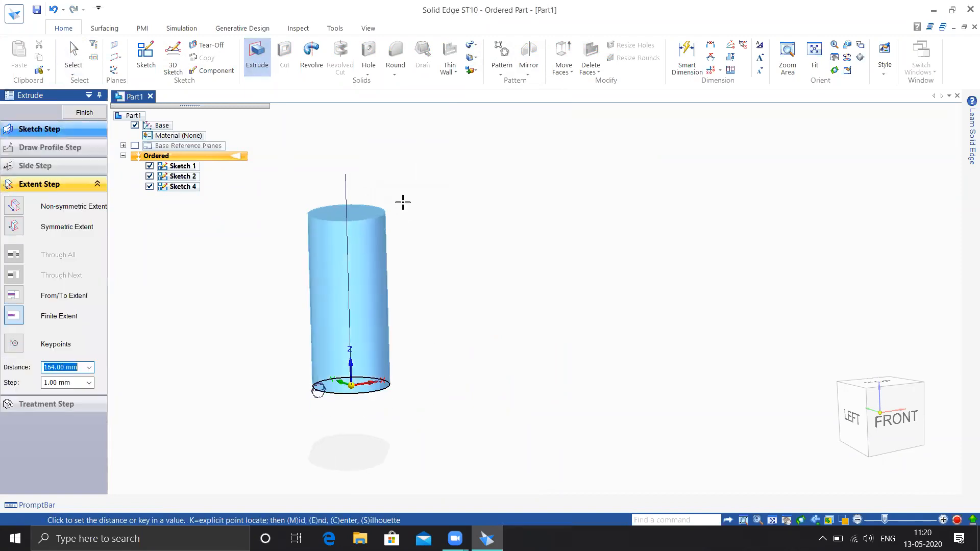
{"action": "left_click", "coordinate": [400, 161]}
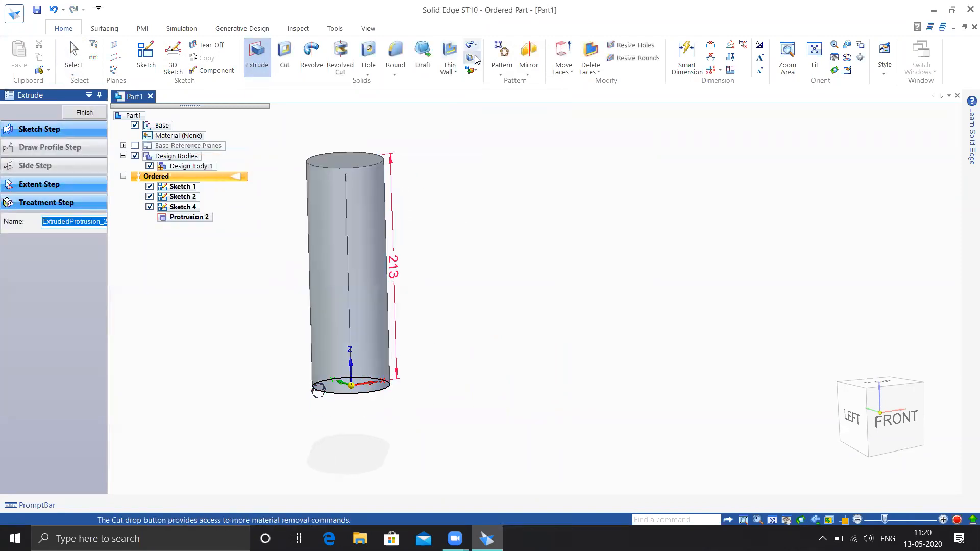
{"action": "left_click", "coordinate": [85, 115]}
{"action": "left_click", "coordinate": [472, 57]}
{"action": "left_click", "coordinate": [493, 110]}
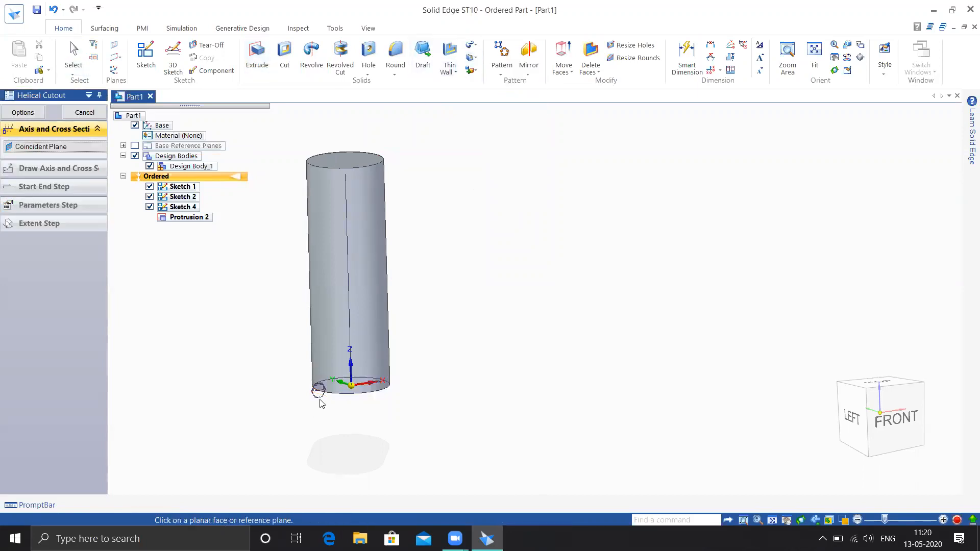
{"action": "left_click", "coordinate": [23, 112]}
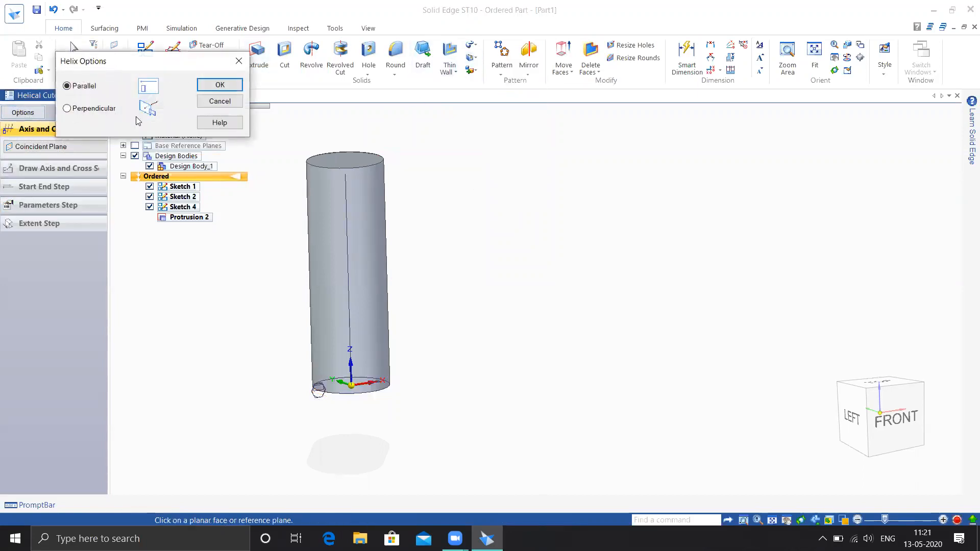
{"action": "left_click", "coordinate": [220, 102]}
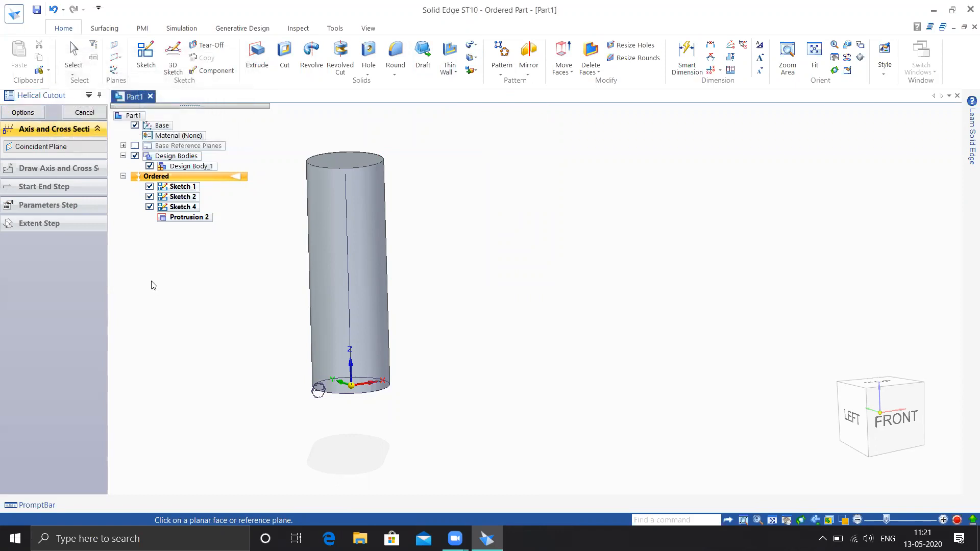
{"action": "scroll", "coordinate": [153, 255], "scroll_direction": "up", "scroll_amount": 4}
{"action": "middle_click_drag", "start_coordinate": [295, 361], "coordinate": [285, 161], "text": "shift"}
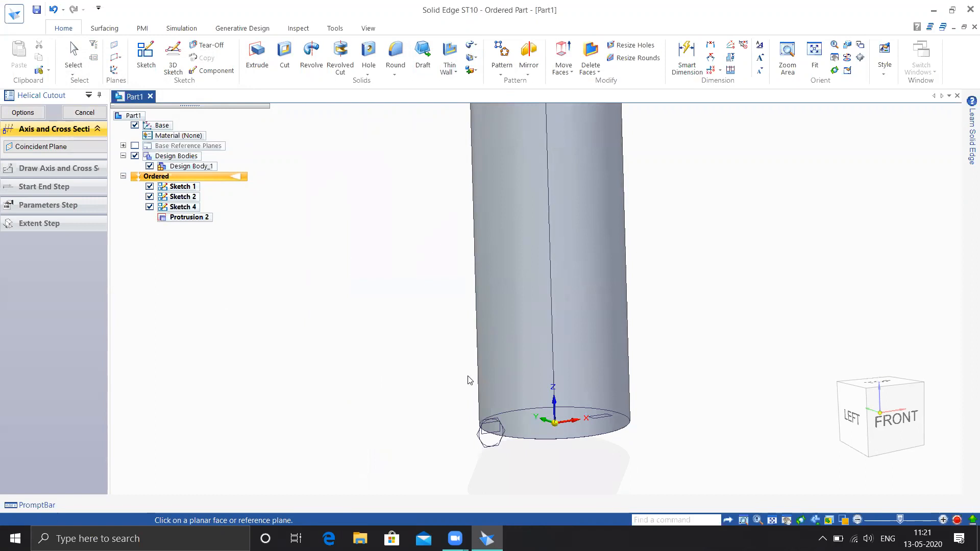
{"action": "middle_click_drag", "start_coordinate": [470, 380], "coordinate": [390, 397], "text": "shift"}
{"action": "left_click", "coordinate": [85, 113]}
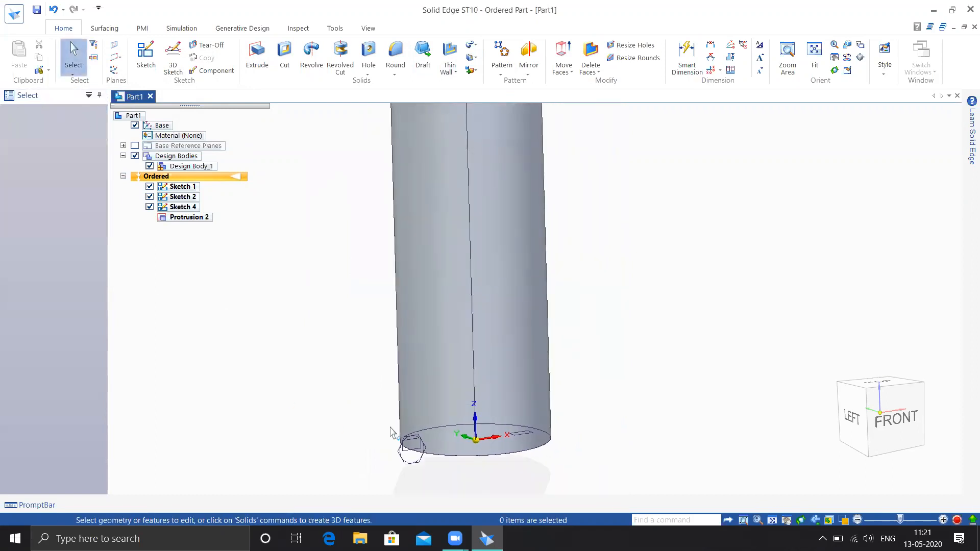
Step: Undo the 213 mm cylinder extrusion
{"action": "key", "text": "ctrl+z"}
{"action": "scroll", "coordinate": [291, 377], "scroll_direction": "down", "scroll_amount": 2}
{"action": "scroll", "coordinate": [331, 311], "scroll_direction": "down", "scroll_amount": 2}
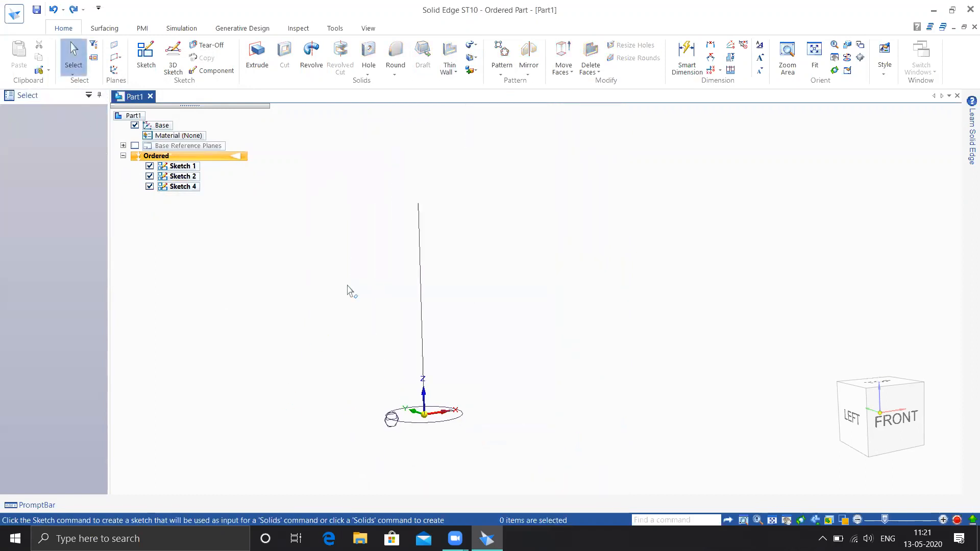
{"action": "left_click", "coordinate": [474, 71]}
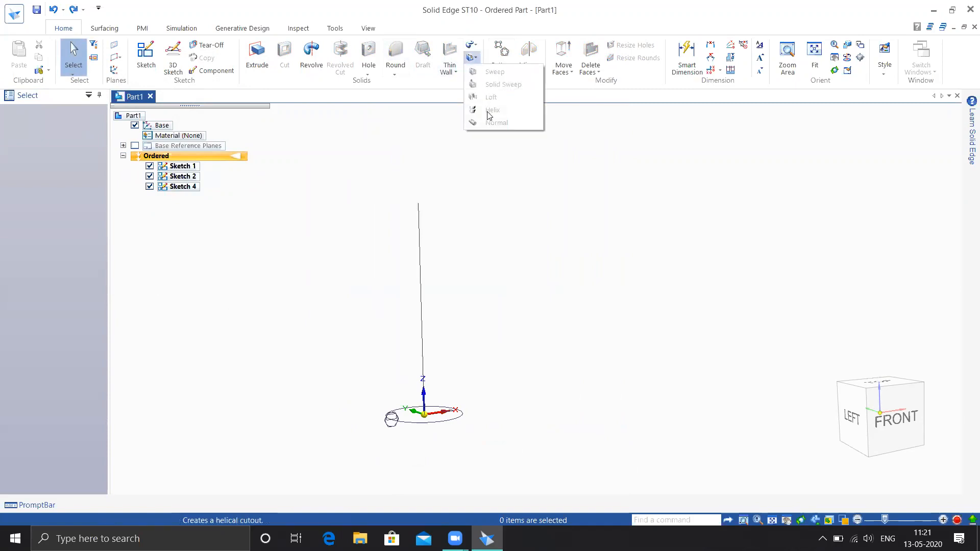
{"action": "mouse_move", "coordinate": [276, 270]}
{"action": "middle_mouse_down"}
{"action": "mouse_move", "coordinate": [255, 317]}
{"action": "mouse_move", "coordinate": [320, 343]}
{"action": "mouse_move", "coordinate": [262, 346]}
{"action": "mouse_move", "coordinate": [392, 271]}
{"action": "mouse_move", "coordinate": [448, 317]}
{"action": "mouse_move", "coordinate": [445, 360]}
{"action": "middle_mouse_up"}
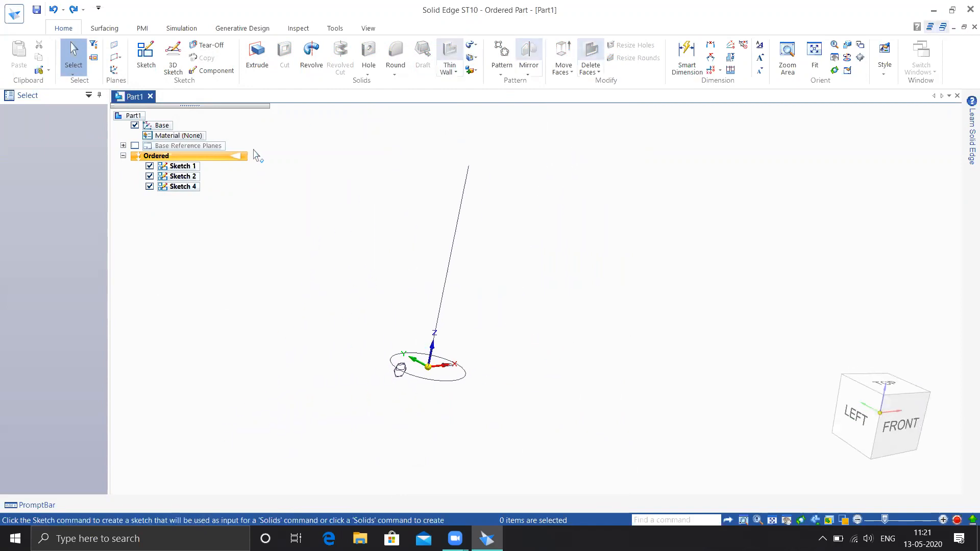
Step: Close Solid Edge without saving the changes to Part1
{"action": "left_click", "coordinate": [969, 9]}
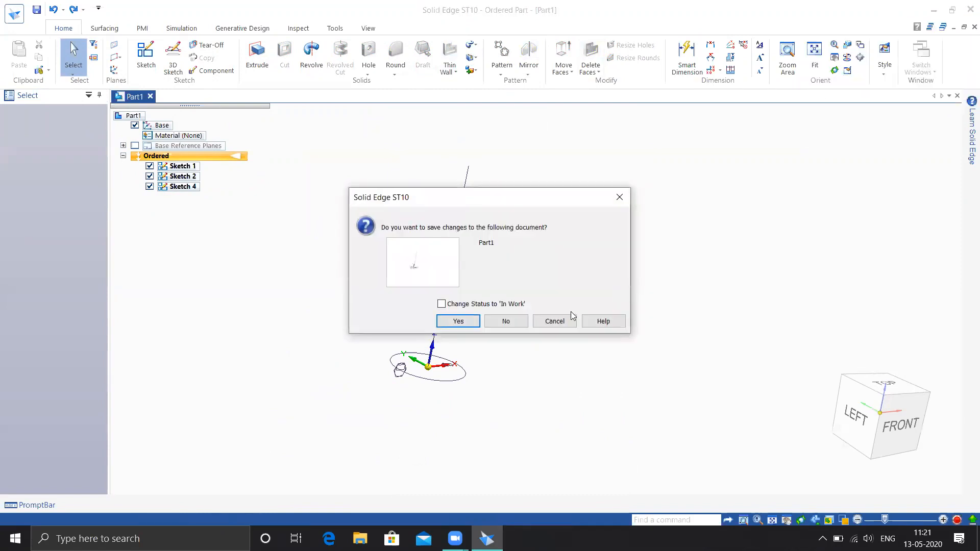
{"action": "left_click", "coordinate": [500, 320]}
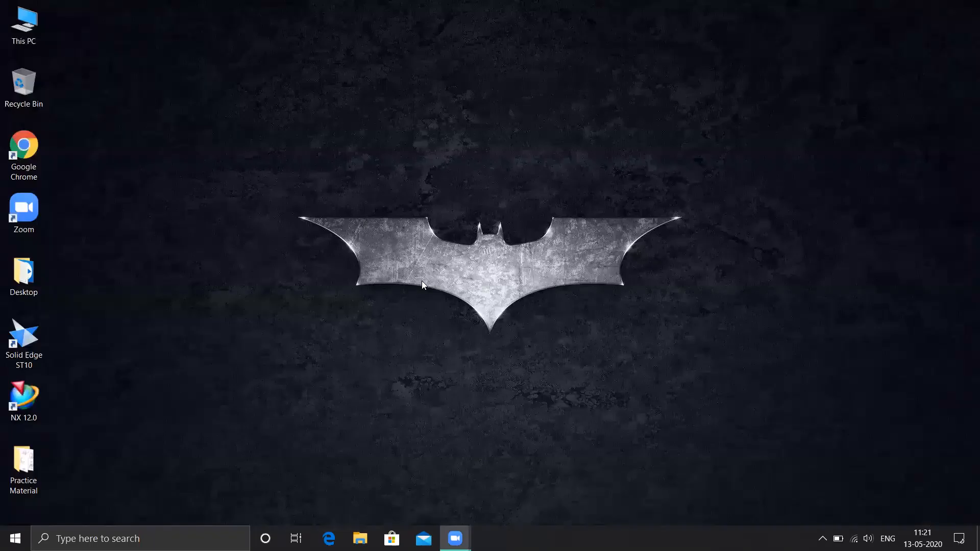
{"action": "right_click", "coordinate": [358, 219]}
{"action": "left_click", "coordinate": [366, 261]}
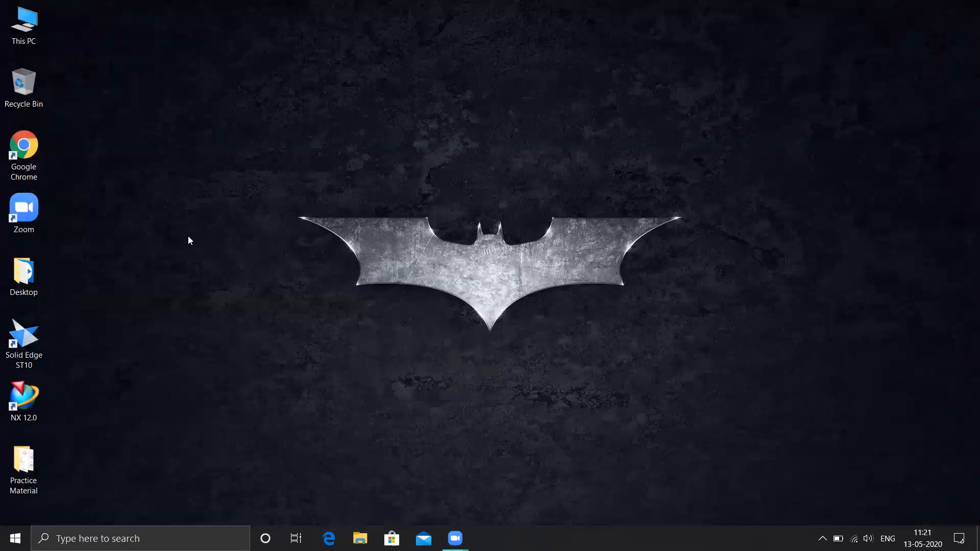
{"action": "right_click", "coordinate": [188, 237]}
{"action": "left_click", "coordinate": [245, 278]}
Step: Launch Solid Edge ST10 and create a new document from the ISO Metric Part template
{"action": "left_click", "coordinate": [6, 347]}
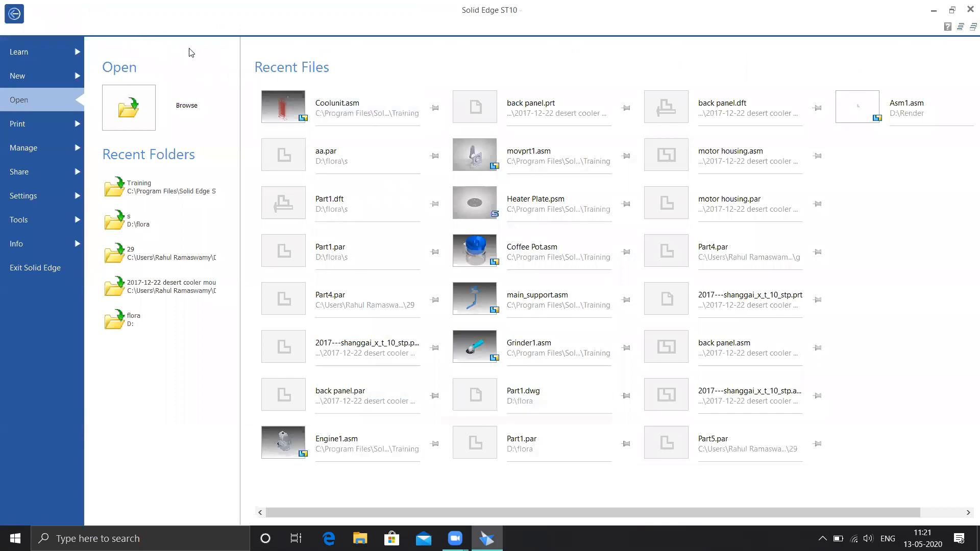
{"action": "left_click", "coordinate": [49, 75]}
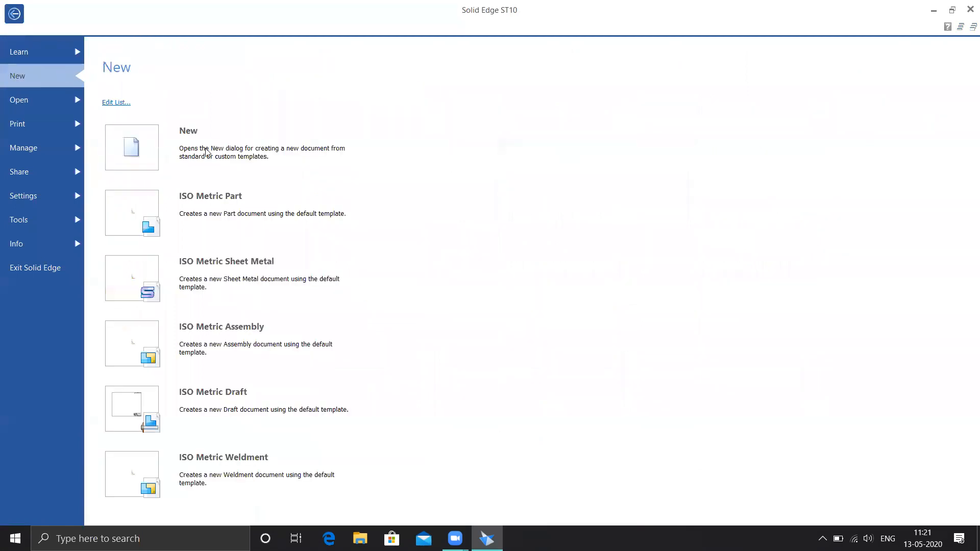
{"action": "left_click", "coordinate": [224, 213]}
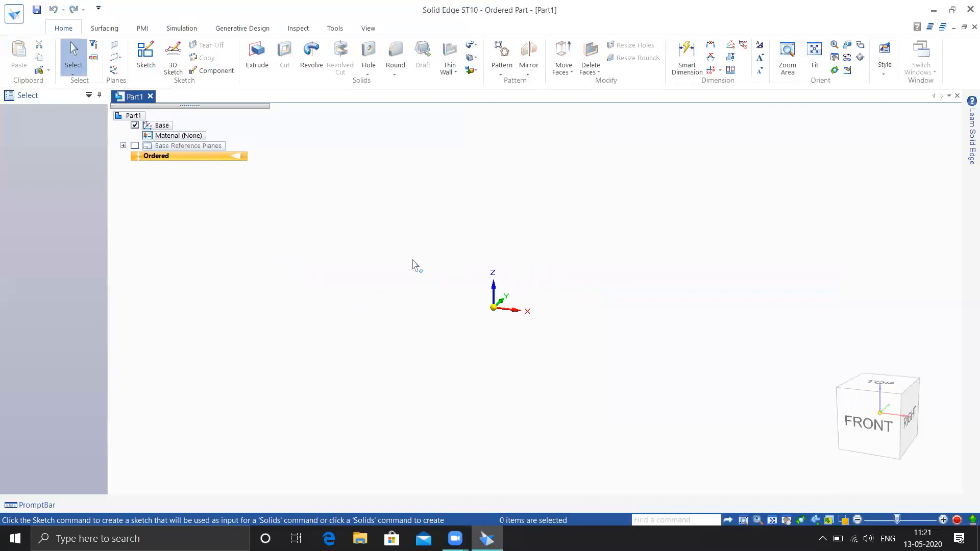
Step: Examine the additional material-adding and cutting commands, including Sweep, Loft, Helix and Normal
{"action": "left_click", "coordinate": [478, 59]}
{"action": "left_click", "coordinate": [482, 44]}
{"action": "left_click", "coordinate": [475, 46]}
{"action": "left_click", "coordinate": [460, 93]}
{"action": "left_click", "coordinate": [474, 58]}
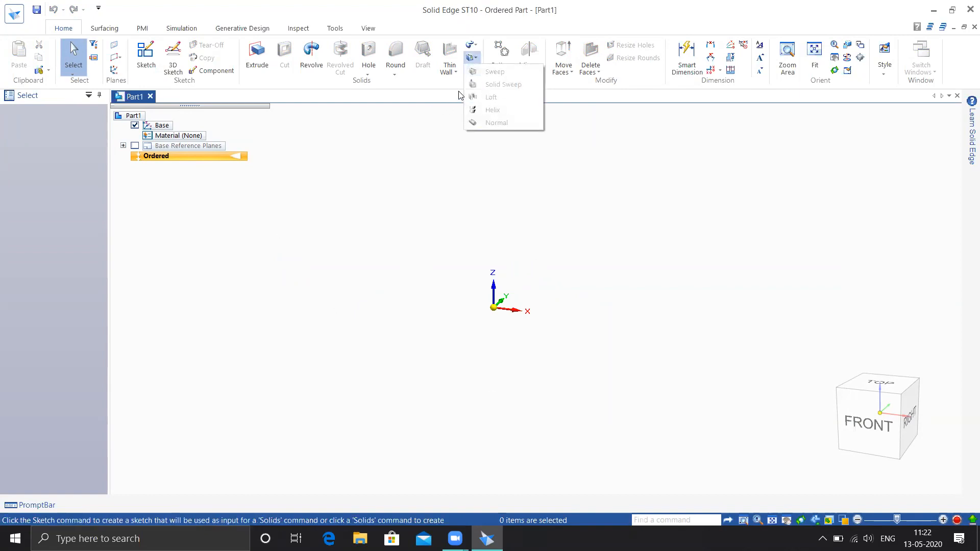
{"action": "left_click", "coordinate": [432, 99]}
{"action": "left_click", "coordinate": [473, 59]}
{"action": "left_click", "coordinate": [472, 44]}
{"action": "left_click", "coordinate": [471, 45]}
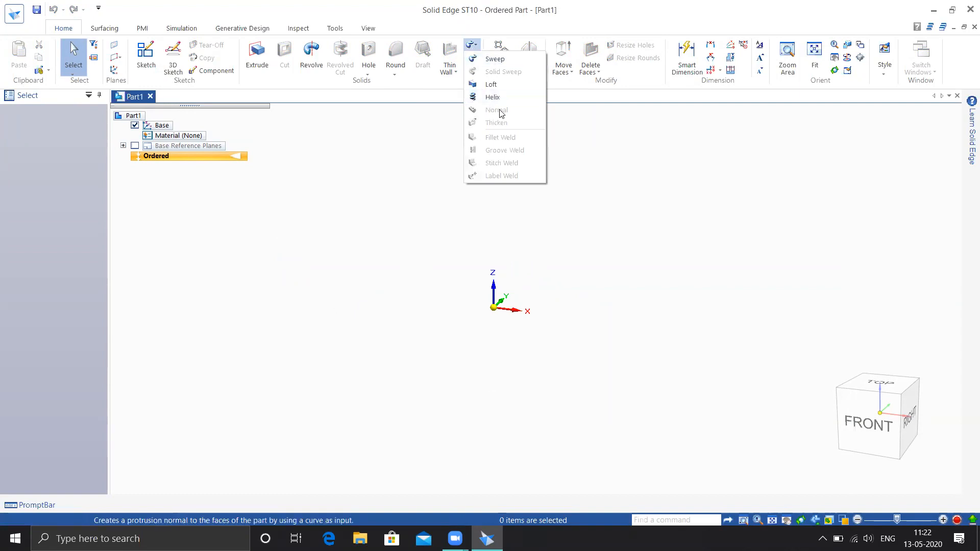
{"action": "left_click", "coordinate": [359, 180]}
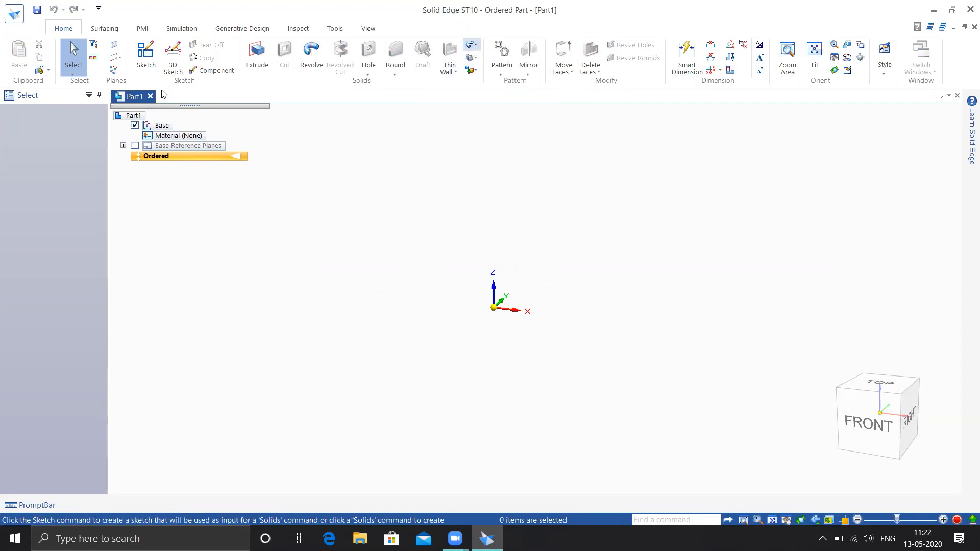
Step: Sketch two separate circles side by side below the origin on the front XZ plane, making the second one larger
{"action": "left_click", "coordinate": [146, 56]}
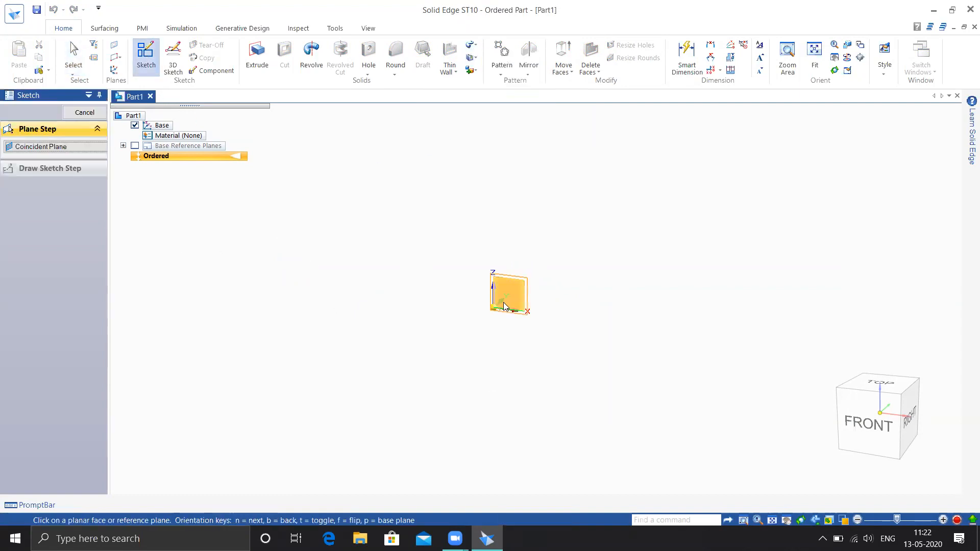
{"action": "left_click", "coordinate": [513, 301]}
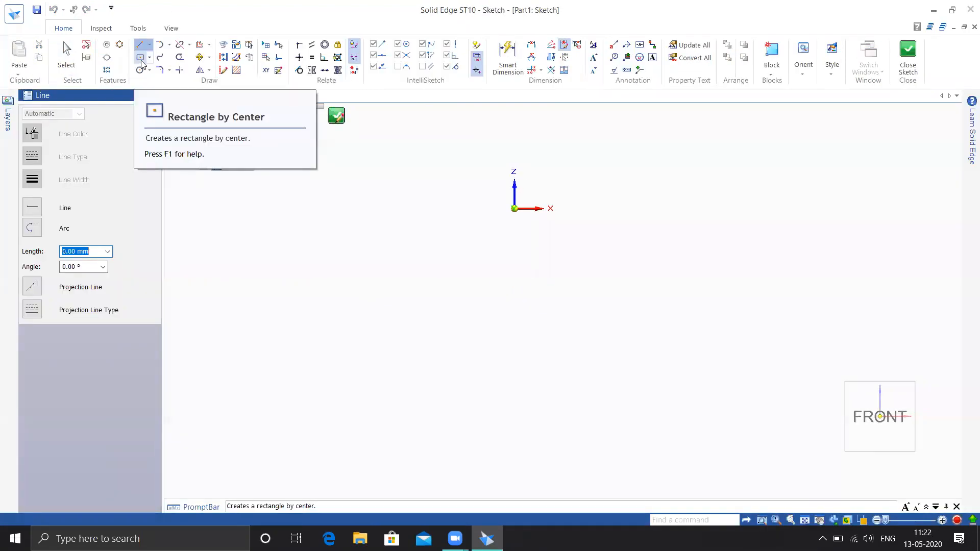
{"action": "left_click", "coordinate": [141, 58]}
{"action": "left_click", "coordinate": [140, 70]}
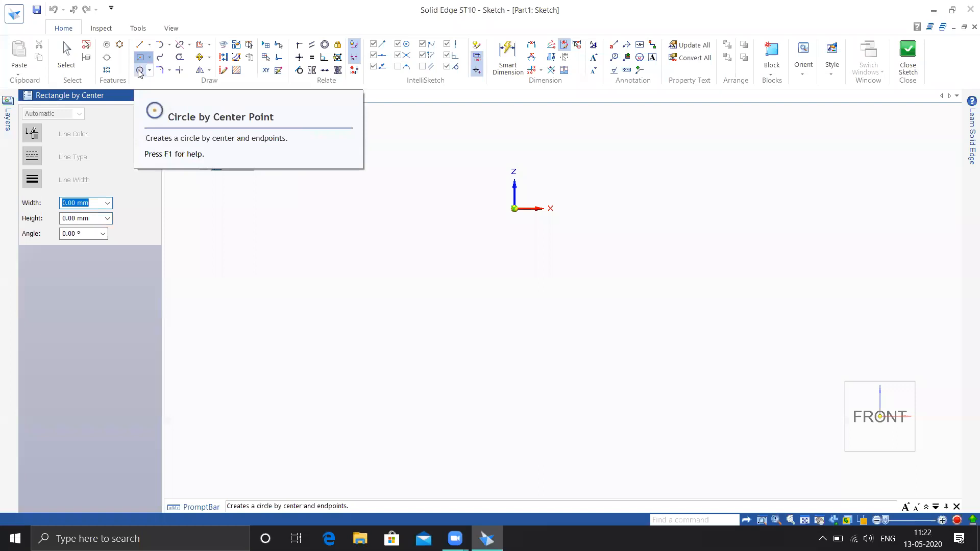
{"action": "left_click", "coordinate": [433, 285]}
{"action": "left_click", "coordinate": [455, 325]}
{"action": "left_click", "coordinate": [571, 272]}
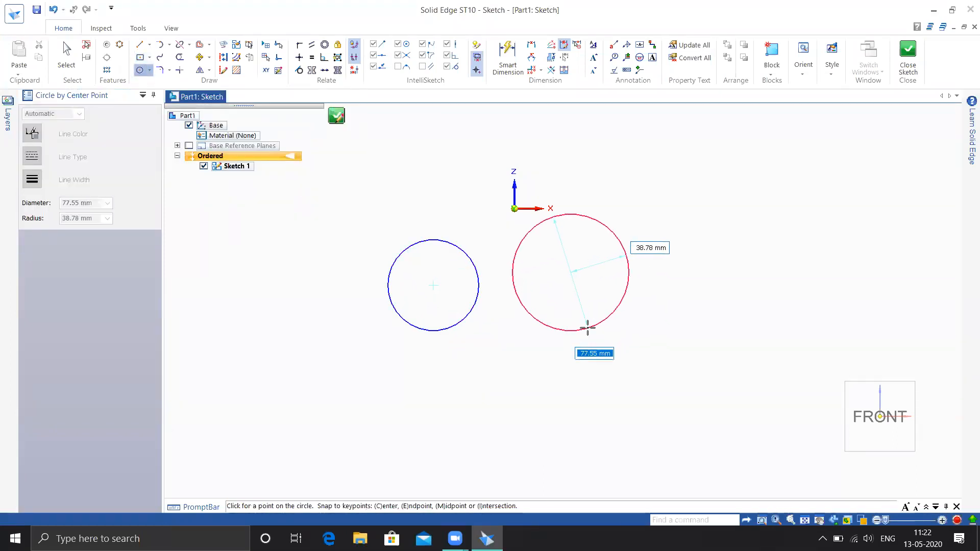
{"action": "left_click", "coordinate": [587, 324]}
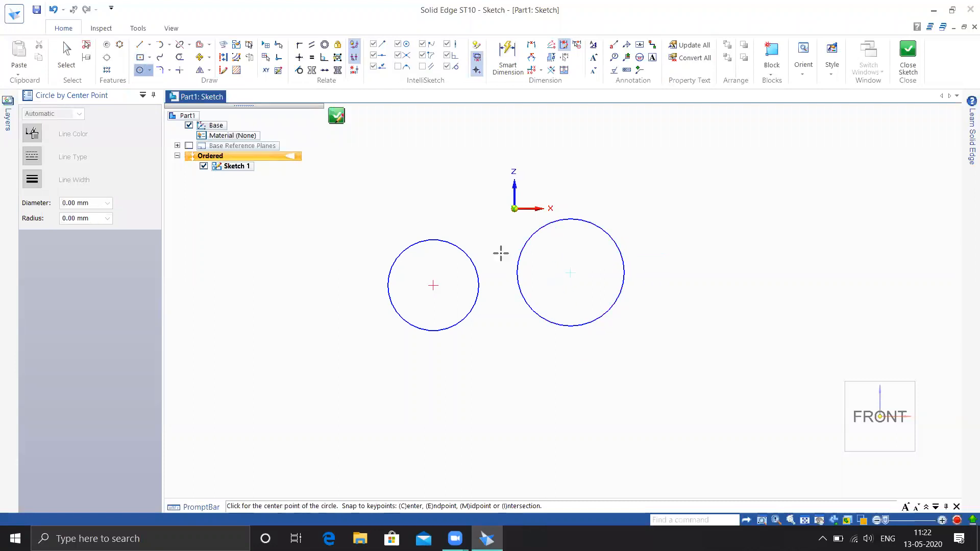
Step: Join the two circles with fillet arcs along their upper and lower sides, the lower one about 106 mm in radius
{"action": "left_click", "coordinate": [161, 70]}
{"action": "left_click", "coordinate": [447, 240]}
{"action": "left_click", "coordinate": [533, 228]}
{"action": "left_click", "coordinate": [500, 234]}
{"action": "left_click", "coordinate": [484, 327]}
{"action": "left_click", "coordinate": [535, 317]}
{"action": "left_click", "coordinate": [498, 318]}
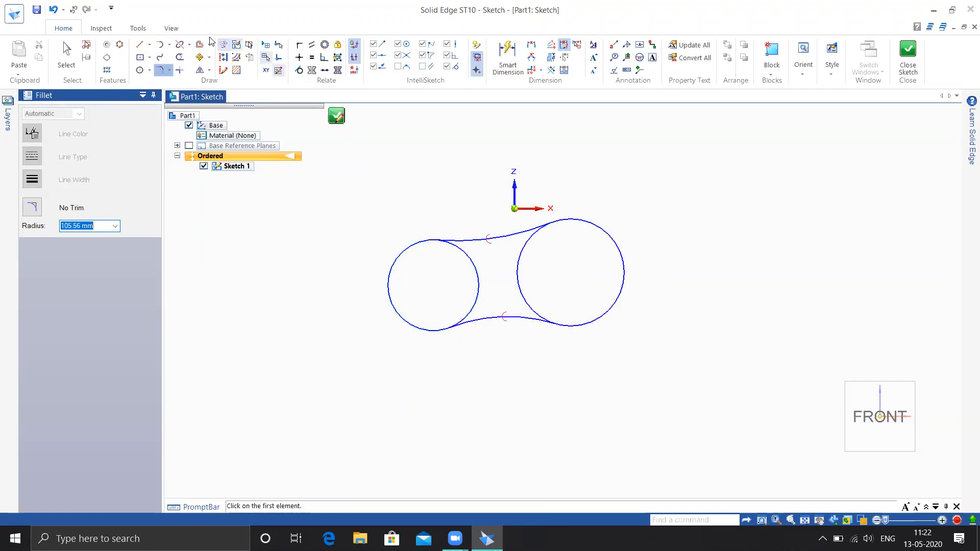
Step: Trim away the inner arcs of both circles to leave one closed outline and finish editing the sketch
{"action": "left_click", "coordinate": [180, 60]}
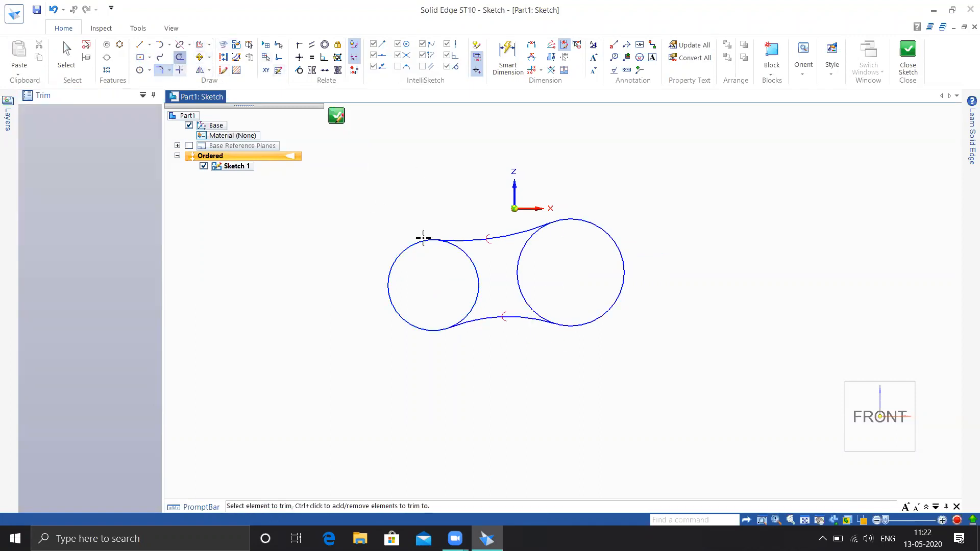
{"action": "left_click_drag", "start_coordinate": [467, 282], "coordinate": [559, 280]}
{"action": "key", "text": "Escape"}
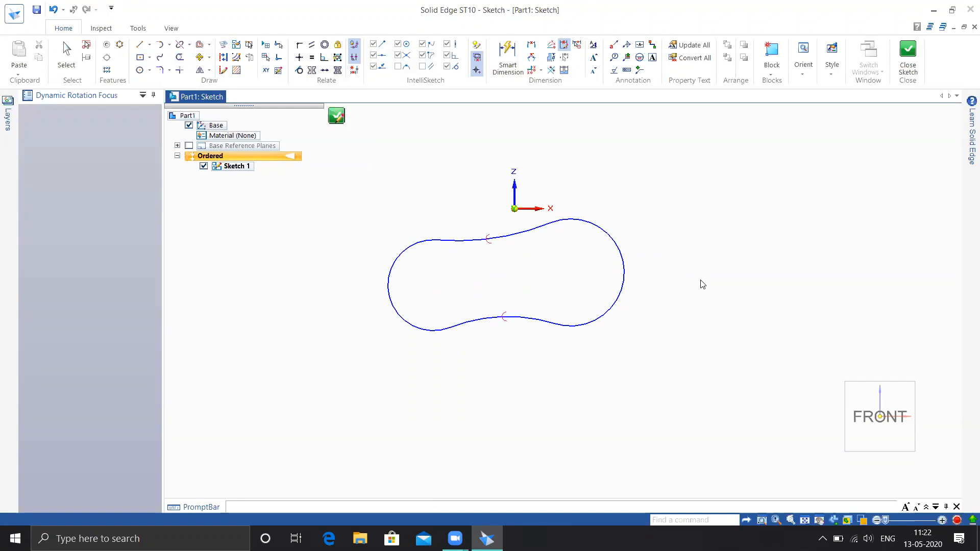
{"action": "left_click", "coordinate": [907, 56]}
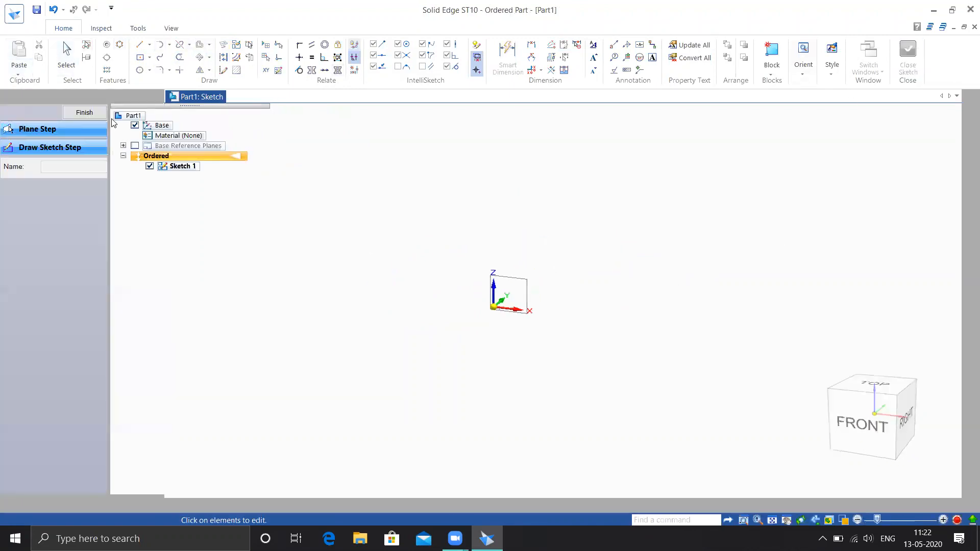
Step: Extrude the closed outline 195 mm along the Y direction into a solid body
{"action": "left_click", "coordinate": [383, 355]}
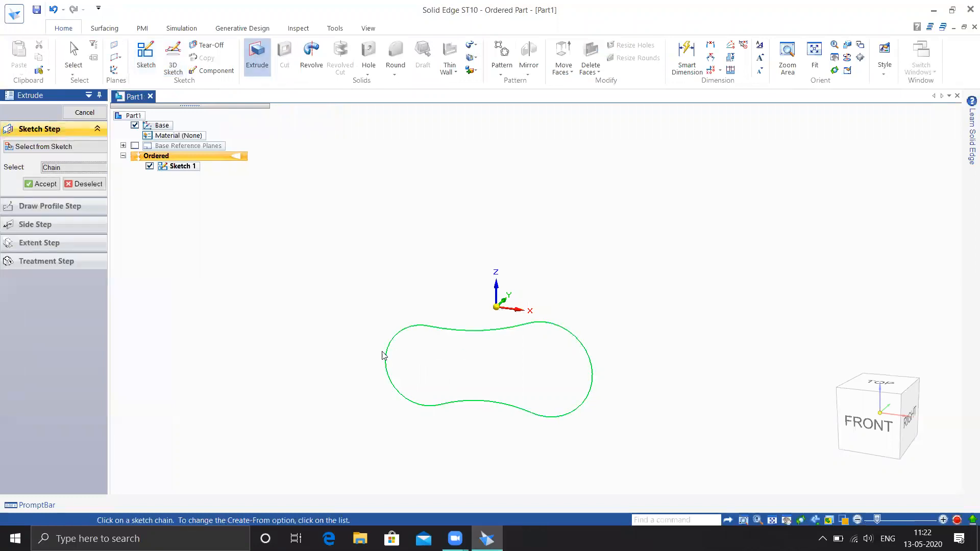
{"action": "right_click", "coordinate": [465, 250]}
{"action": "middle_click_drag", "start_coordinate": [610, 304], "coordinate": [554, 321]}
{"action": "left_click", "coordinate": [713, 299]}
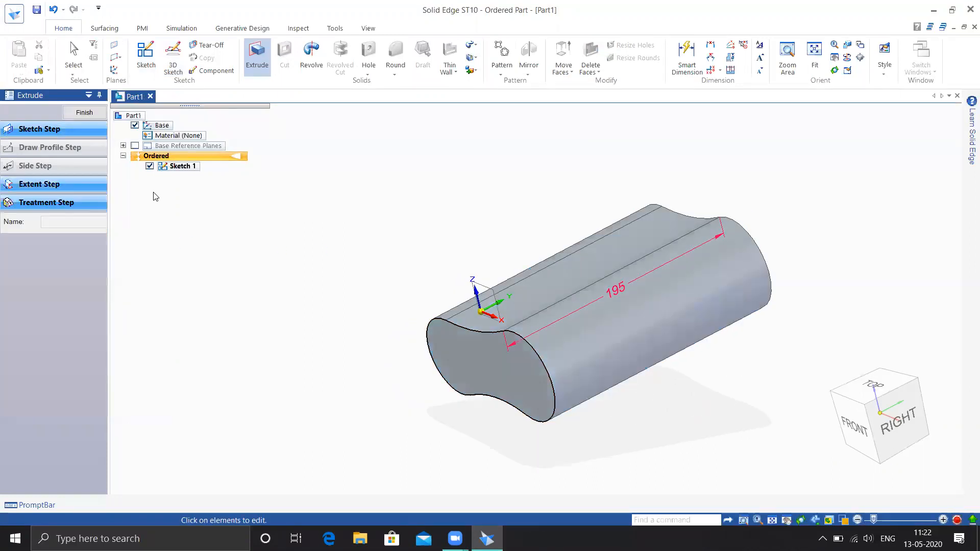
{"action": "left_click", "coordinate": [85, 113]}
{"action": "key", "text": "Escape"}
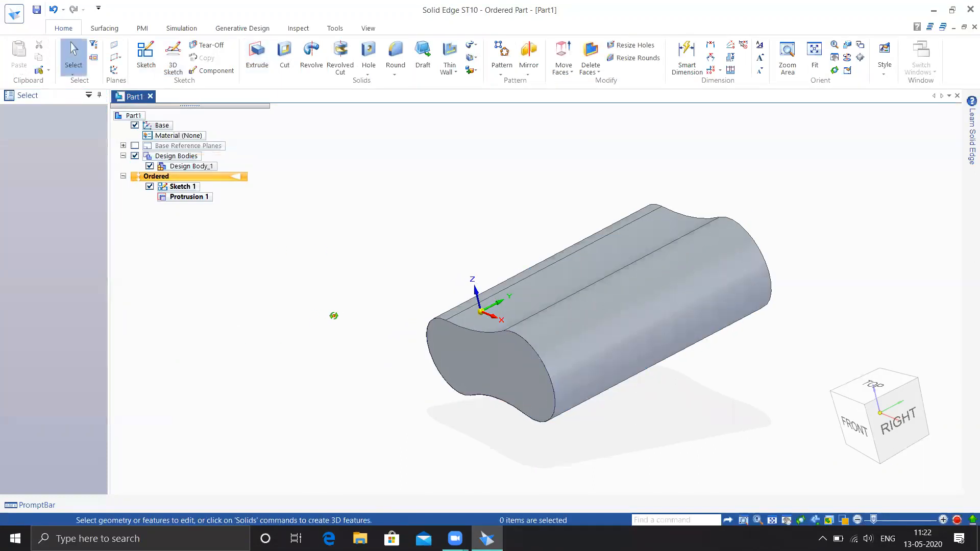
Step: Sketch two circles aligned along Y on the top XY plane, about 36 mm and 44 mm in diameter, the larger nearer the origin
{"action": "middle_click_drag", "start_coordinate": [334, 316], "coordinate": [311, 296]}
{"action": "left_click", "coordinate": [144, 53]}
{"action": "left_click", "coordinate": [563, 301]}
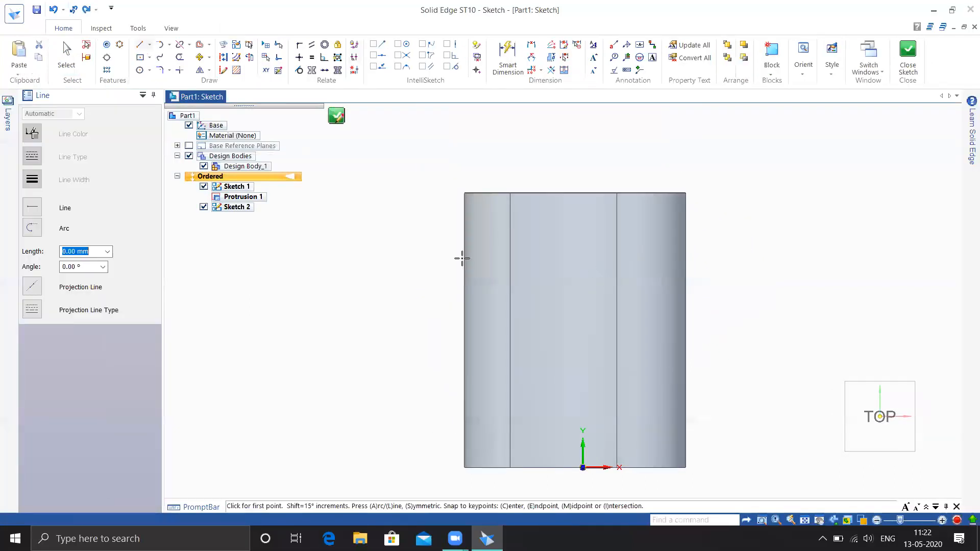
{"action": "left_click", "coordinate": [140, 70]}
{"action": "left_click", "coordinate": [543, 264]}
{"action": "left_click", "coordinate": [558, 285]}
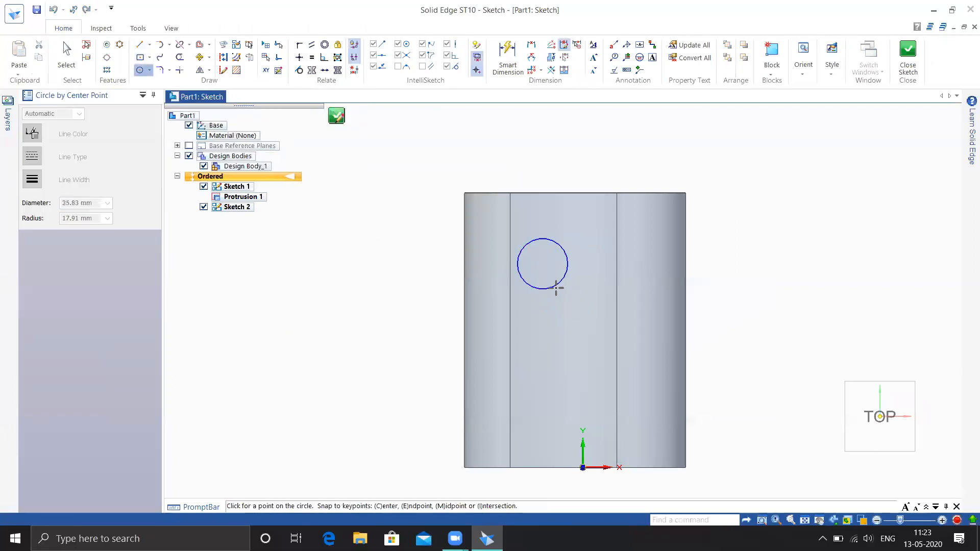
{"action": "left_click", "coordinate": [543, 355]}
{"action": "left_click", "coordinate": [563, 376]}
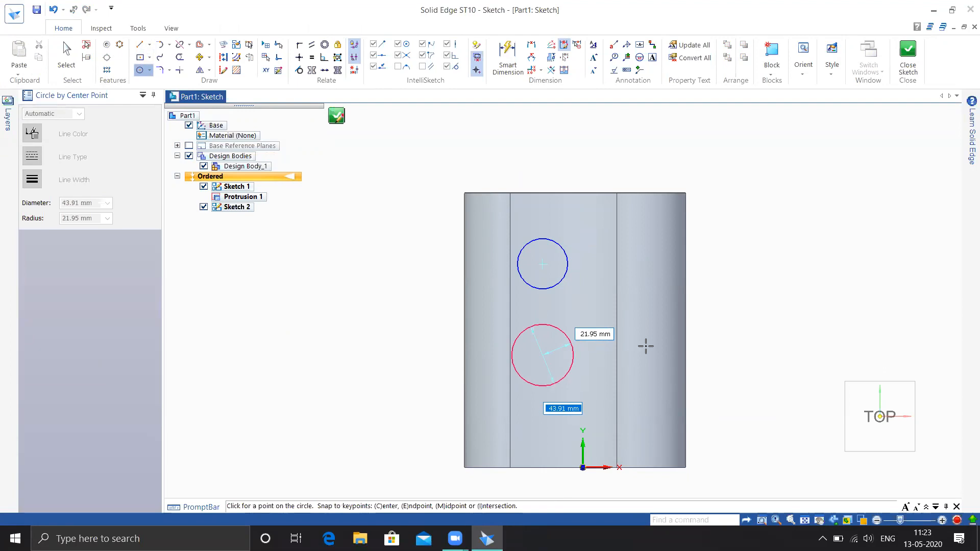
Step: Connect the two circles with a straight tangent line along each side
{"action": "left_click", "coordinate": [139, 44]}
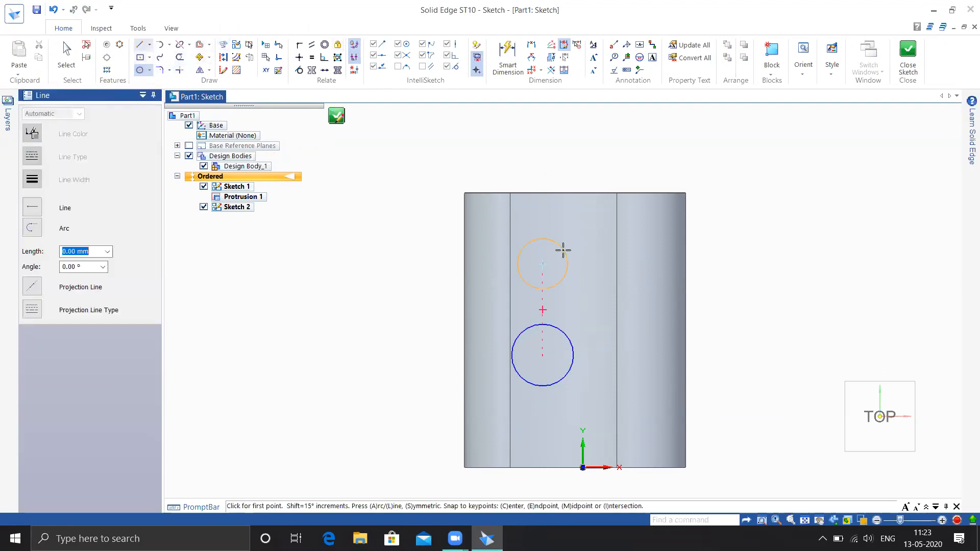
{"action": "left_click", "coordinate": [580, 266]}
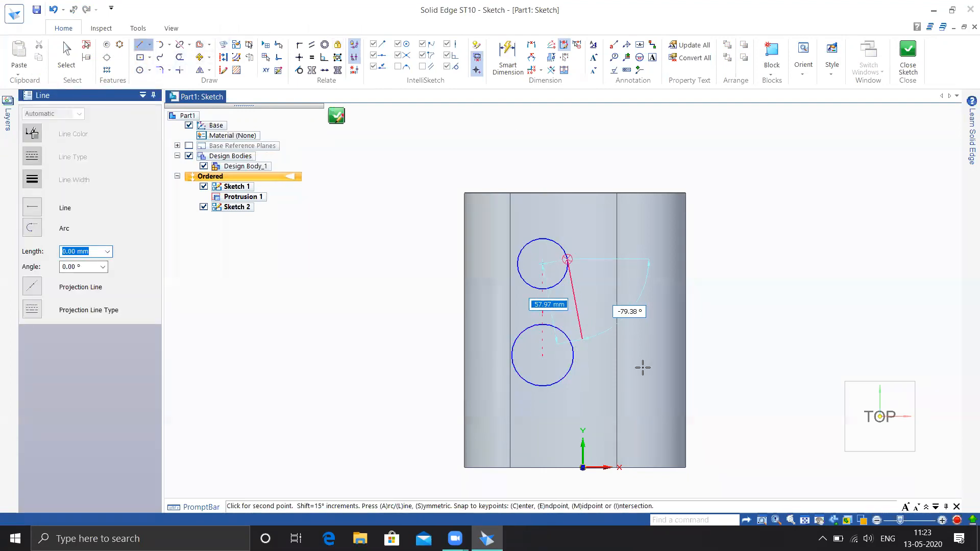
{"action": "left_click", "coordinate": [573, 353]}
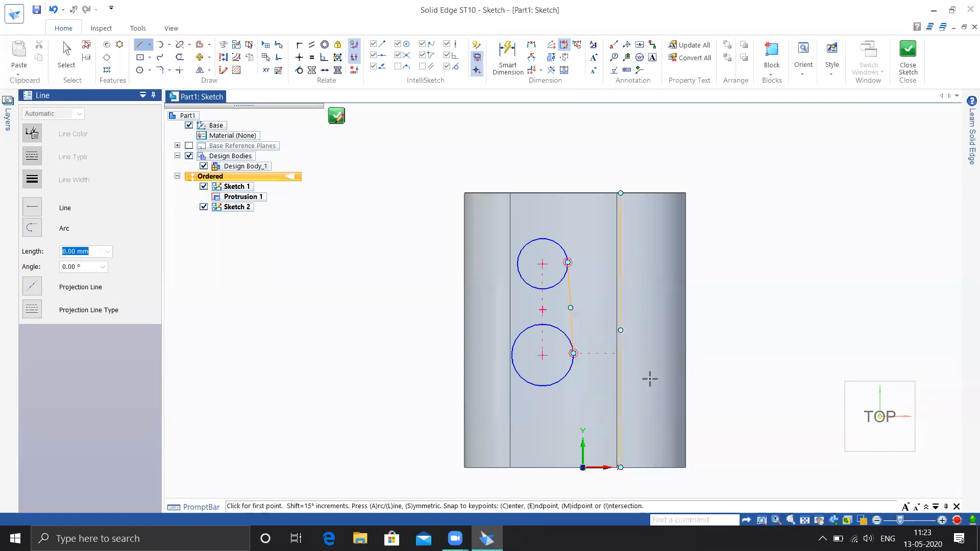
{"action": "left_click", "coordinate": [518, 254]}
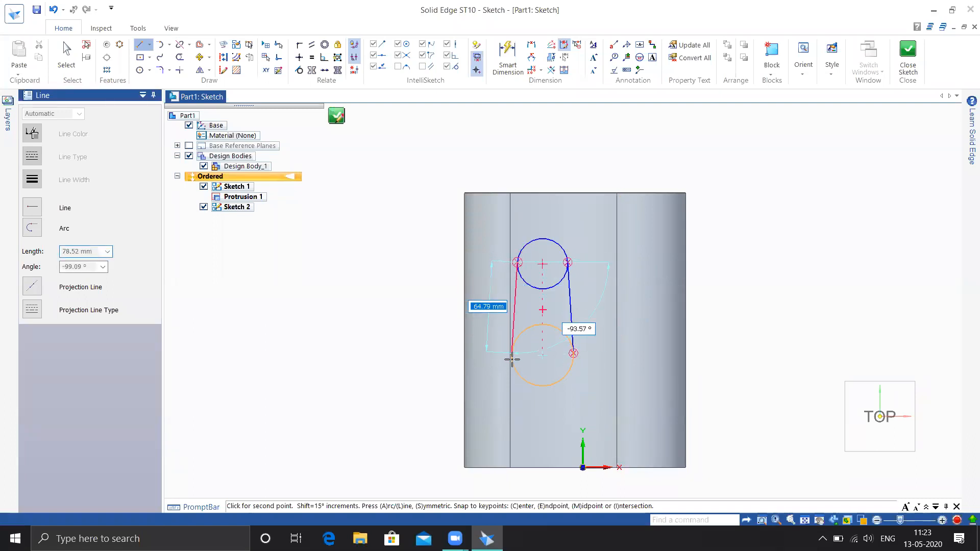
{"action": "left_click", "coordinate": [512, 353]}
{"action": "right_click", "coordinate": [398, 347]}
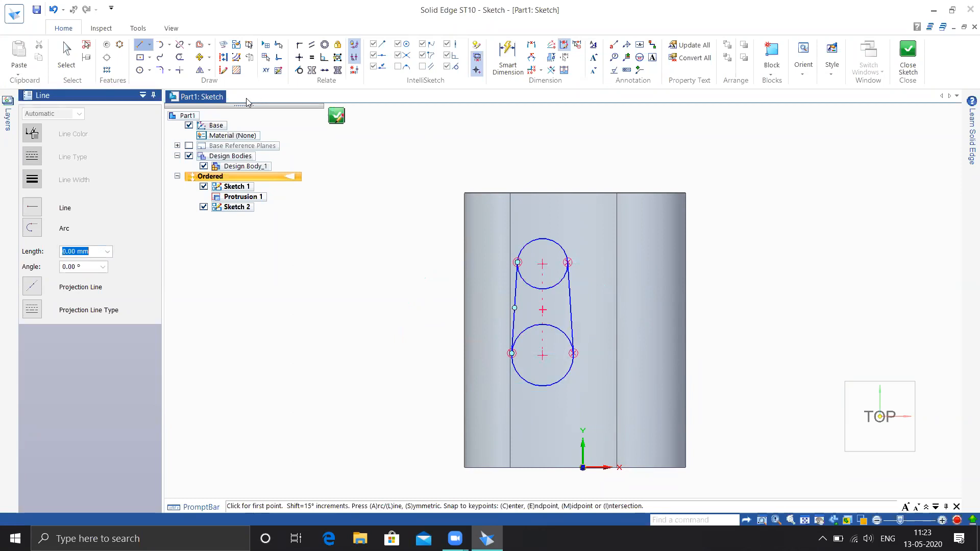
Step: Trim the inner arcs of the two circles to form a closed tapered slot profile
{"action": "left_click", "coordinate": [180, 61]}
{"action": "left_click_drag", "start_coordinate": [544, 273], "coordinate": [538, 358]}
{"action": "mouse_move", "coordinate": [760, 336]}
{"action": "middle_mouse_down"}
{"action": "mouse_move", "coordinate": [748, 277]}
{"action": "mouse_move", "coordinate": [765, 210]}
{"action": "mouse_move", "coordinate": [746, 208]}
{"action": "mouse_move", "coordinate": [776, 377]}
{"action": "middle_mouse_up"}
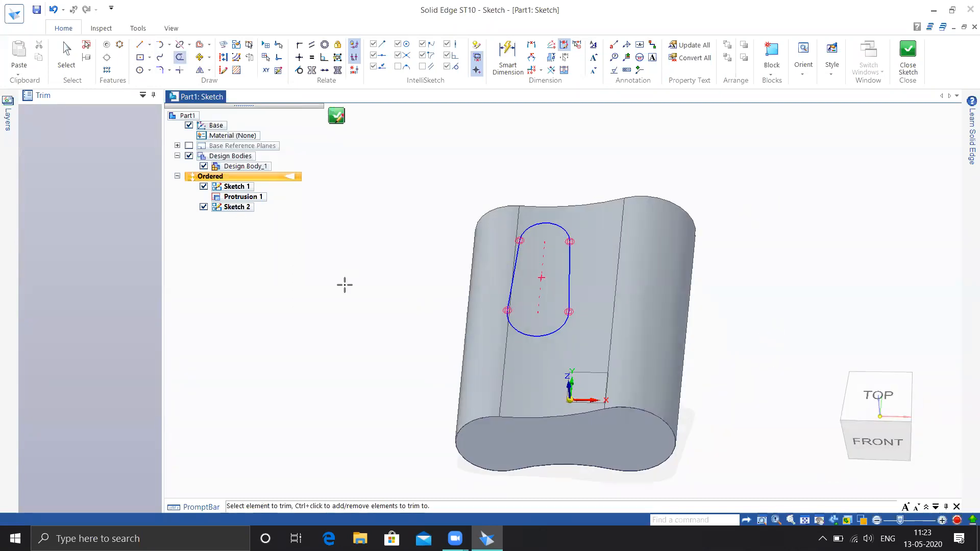
{"action": "key", "text": "ctrl+h"}
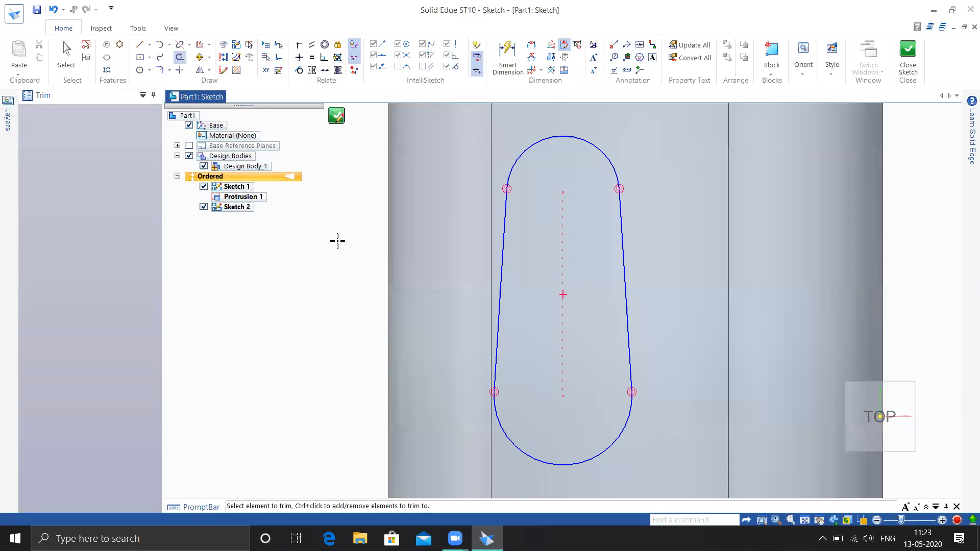
{"action": "left_click", "coordinate": [434, 323]}
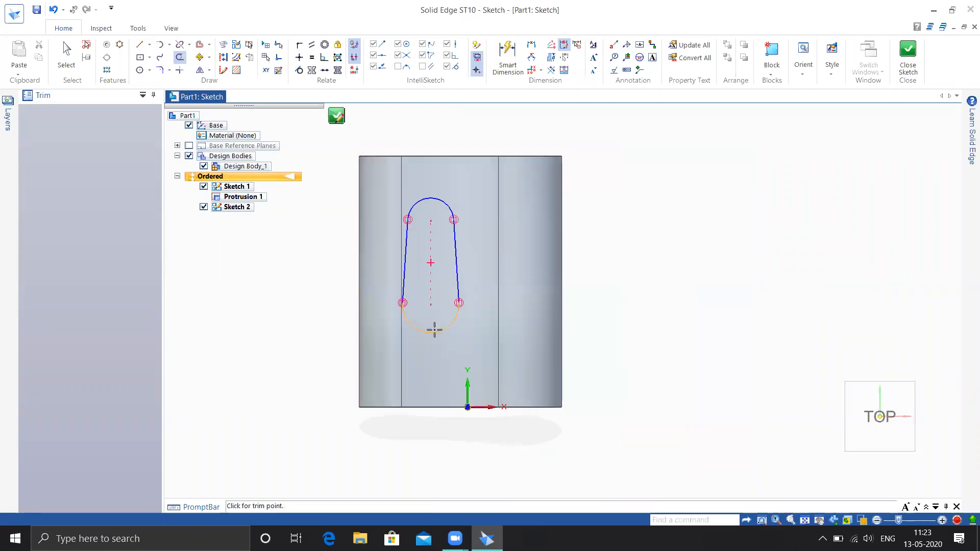
{"action": "key", "text": "ctrl+z"}
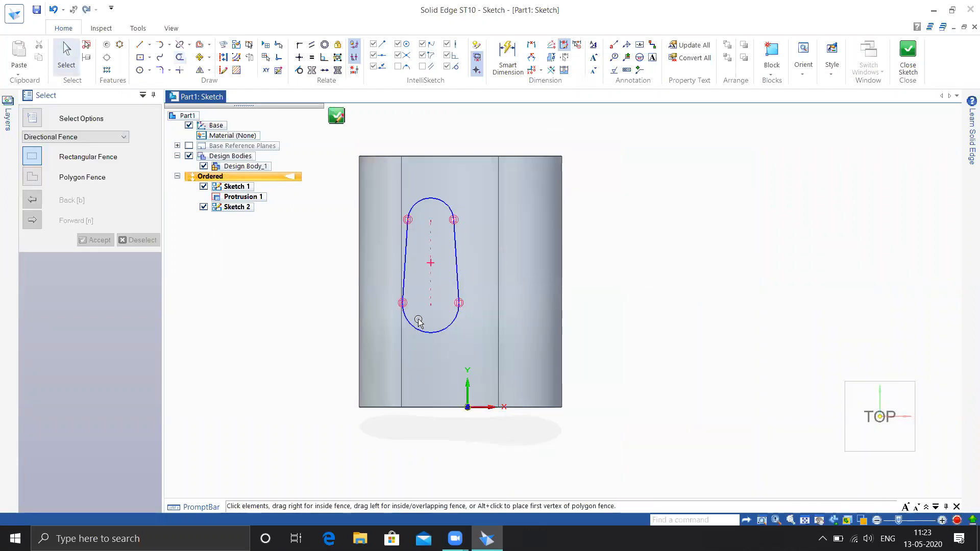
Step: Narrow the tapered slot profile by shifting the centre of its larger arc slightly toward negative X, and close the sketch
{"action": "left_click", "coordinate": [425, 336]}
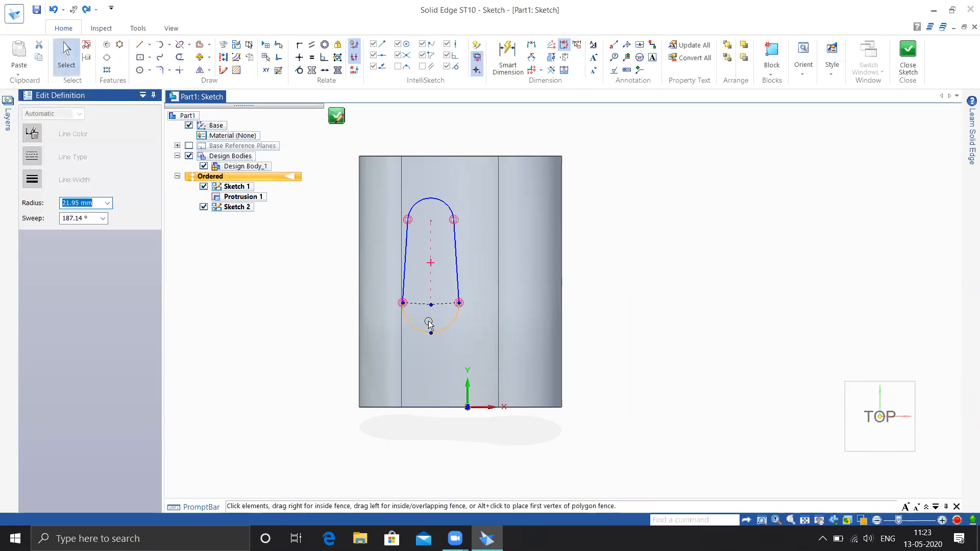
{"action": "left_click_drag", "start_coordinate": [430, 305], "coordinate": [416, 309]}
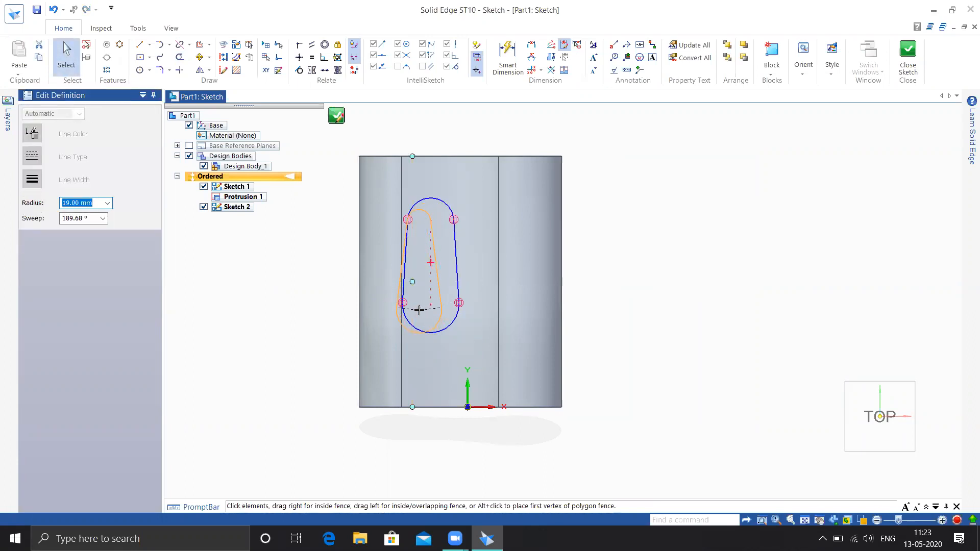
{"action": "left_click_drag", "start_coordinate": [419, 310], "coordinate": [419, 310]}
{"action": "left_click", "coordinate": [582, 276]}
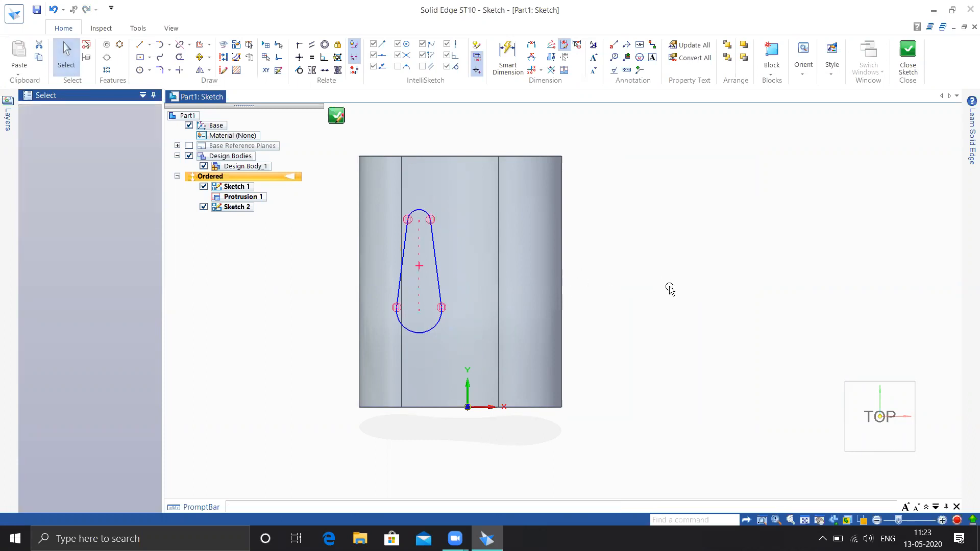
{"action": "scroll", "coordinate": [435, 255], "scroll_direction": "up", "scroll_amount": 4}
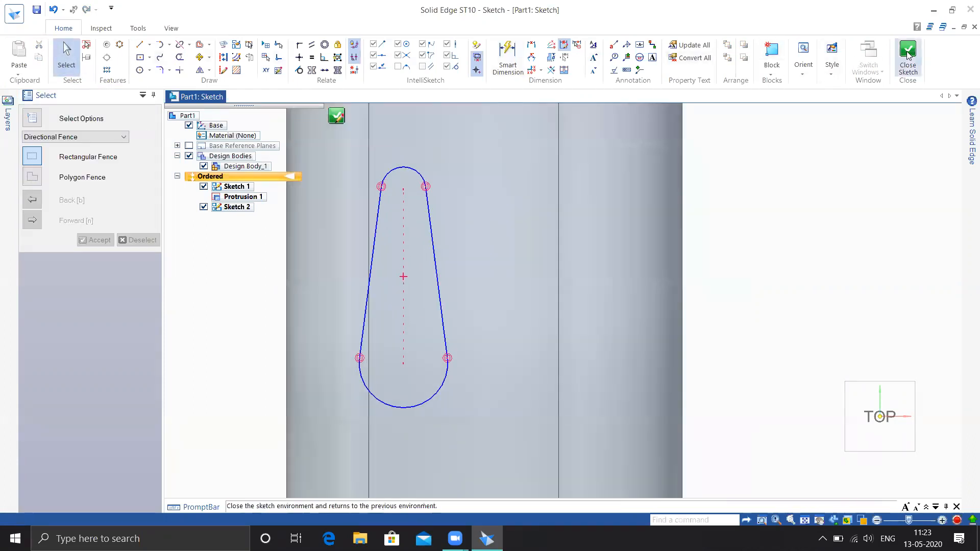
{"action": "left_click", "coordinate": [908, 54]}
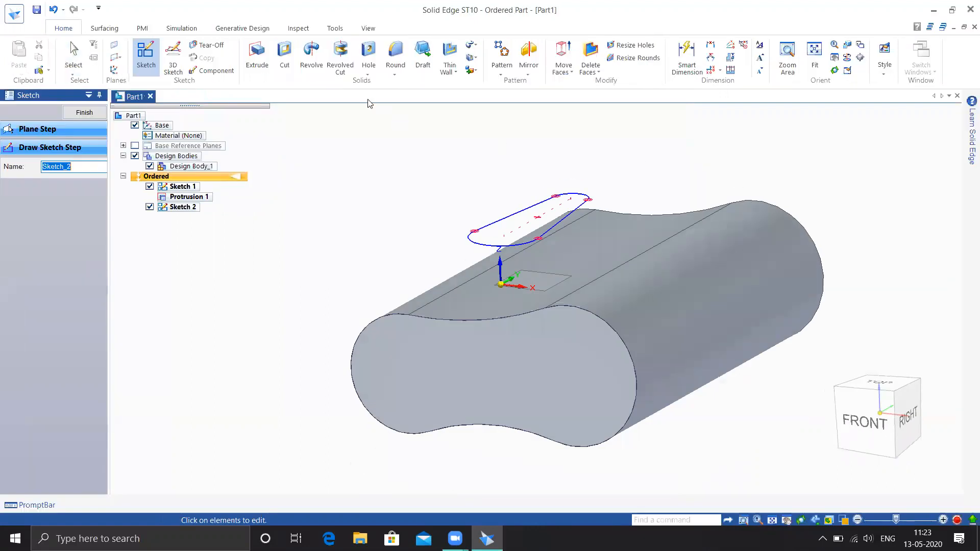
{"action": "key", "text": "Escape"}
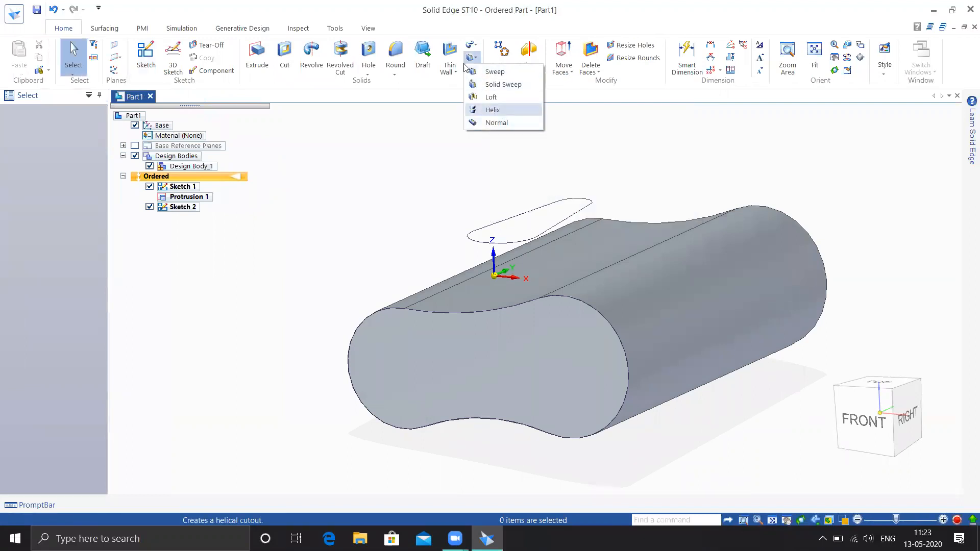
{"action": "left_click", "coordinate": [474, 46]}
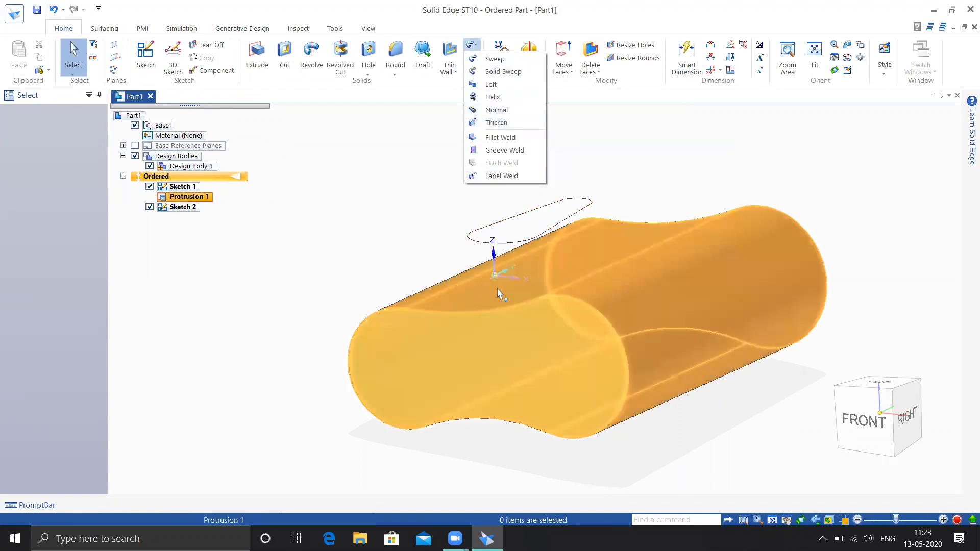
{"action": "middle_click_drag", "start_coordinate": [500, 274], "coordinate": [531, 274]}
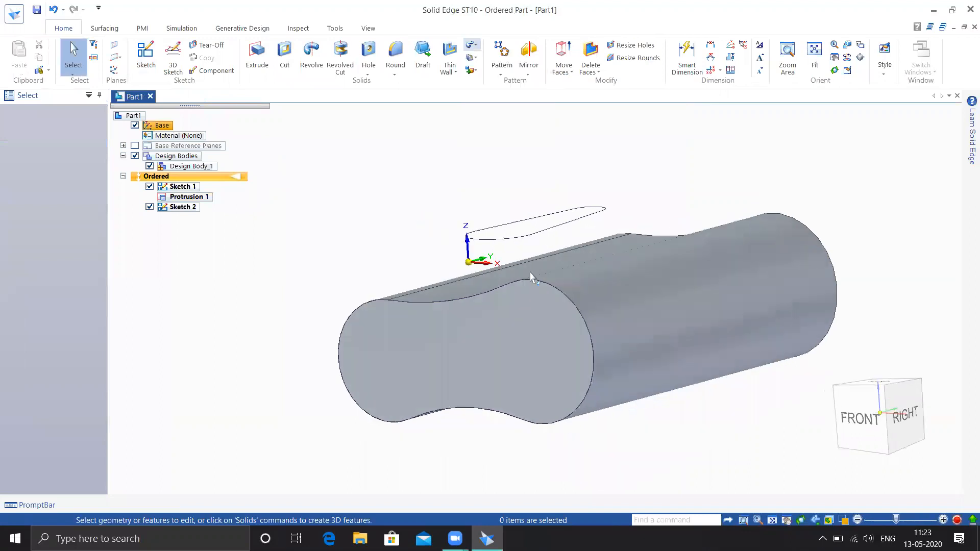
{"action": "middle_click_drag", "start_coordinate": [448, 280], "coordinate": [518, 273]}
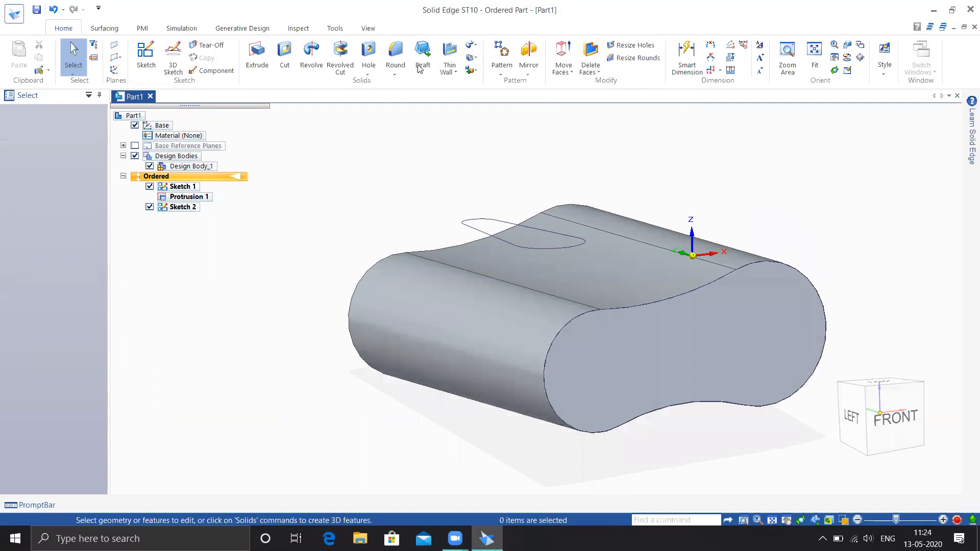
Step: Project the tapered slot sketch chain down onto the chain of curved faces around the extruded body
{"action": "left_click", "coordinate": [104, 29]}
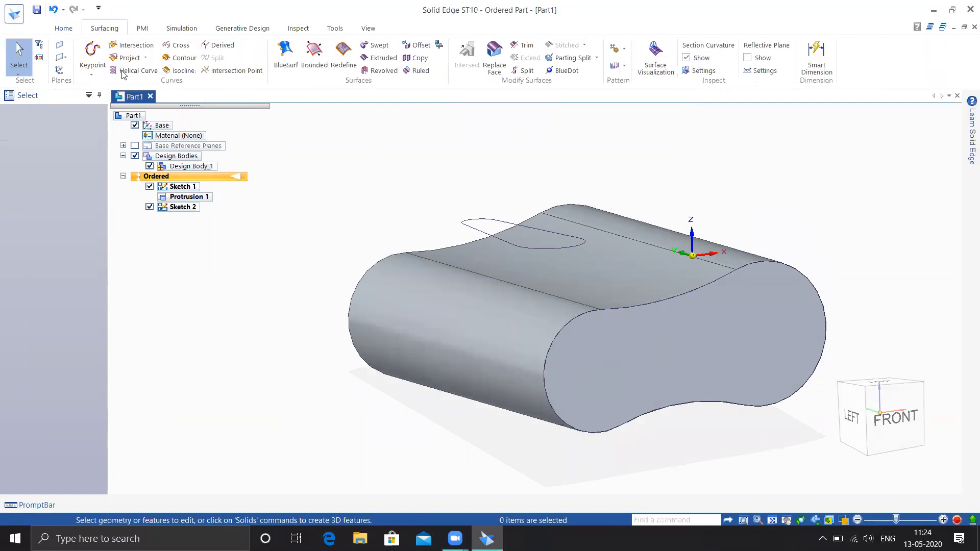
{"action": "left_click", "coordinate": [145, 59]}
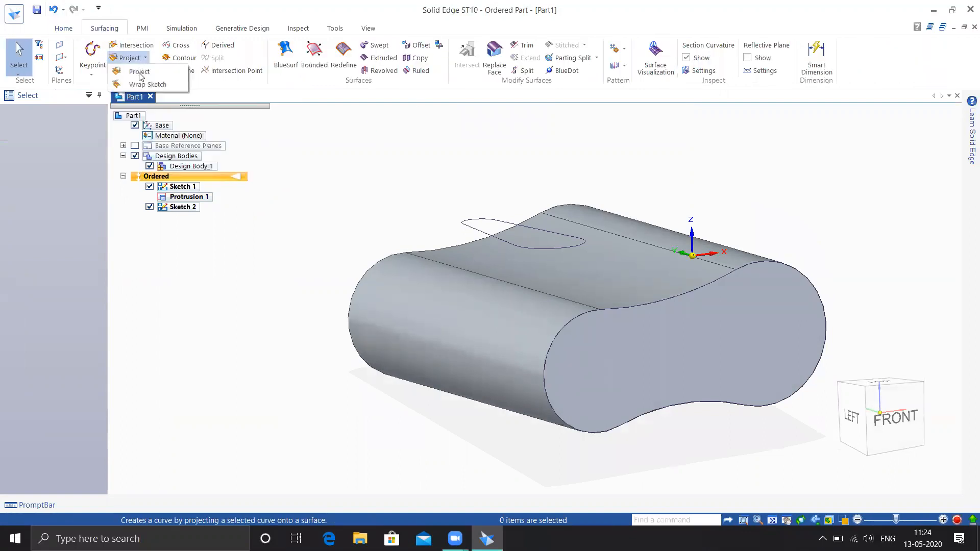
{"action": "left_click", "coordinate": [139, 72]}
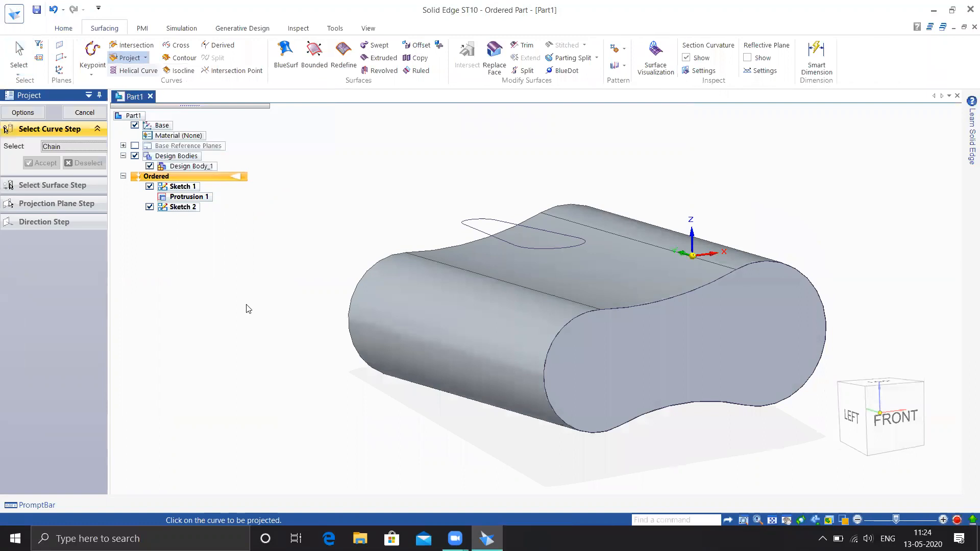
{"action": "left_click", "coordinate": [462, 221]}
{"action": "left_click", "coordinate": [42, 163]}
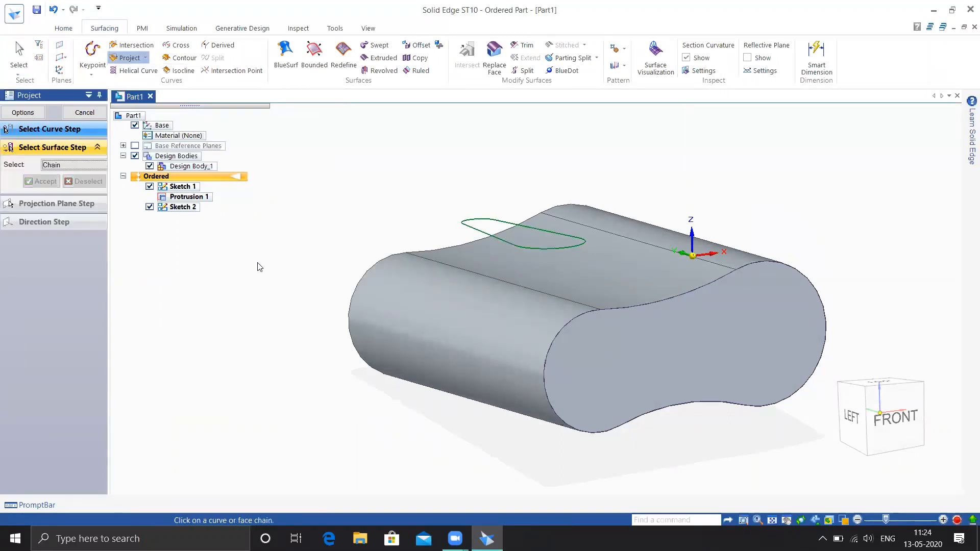
{"action": "left_click", "coordinate": [467, 282]}
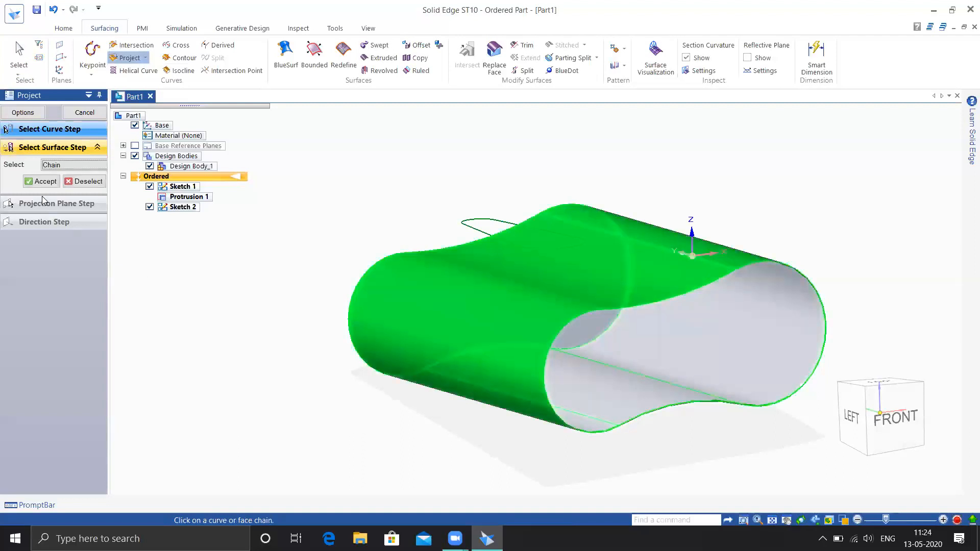
{"action": "left_click", "coordinate": [41, 182]}
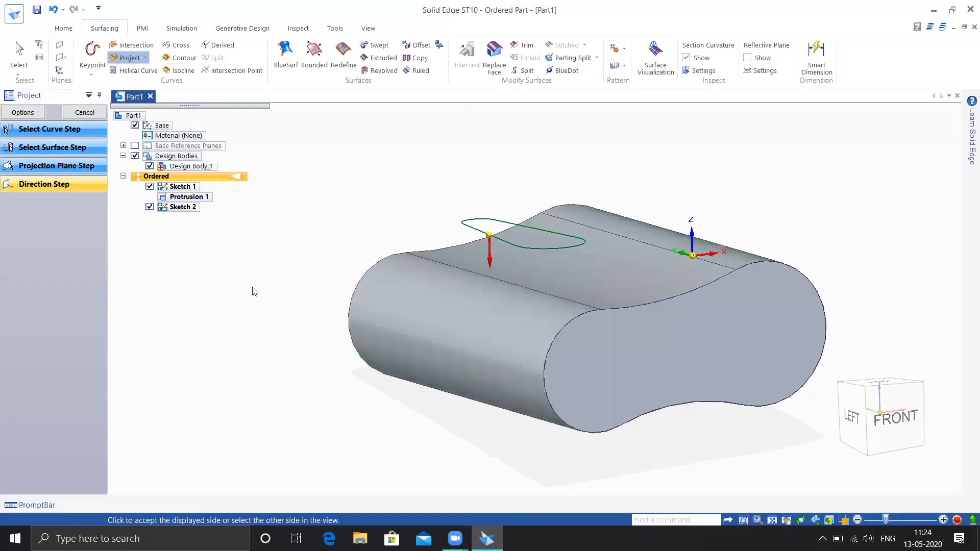
{"action": "middle_click_drag", "start_coordinate": [232, 290], "coordinate": [276, 365]}
{"action": "left_click", "coordinate": [277, 367]}
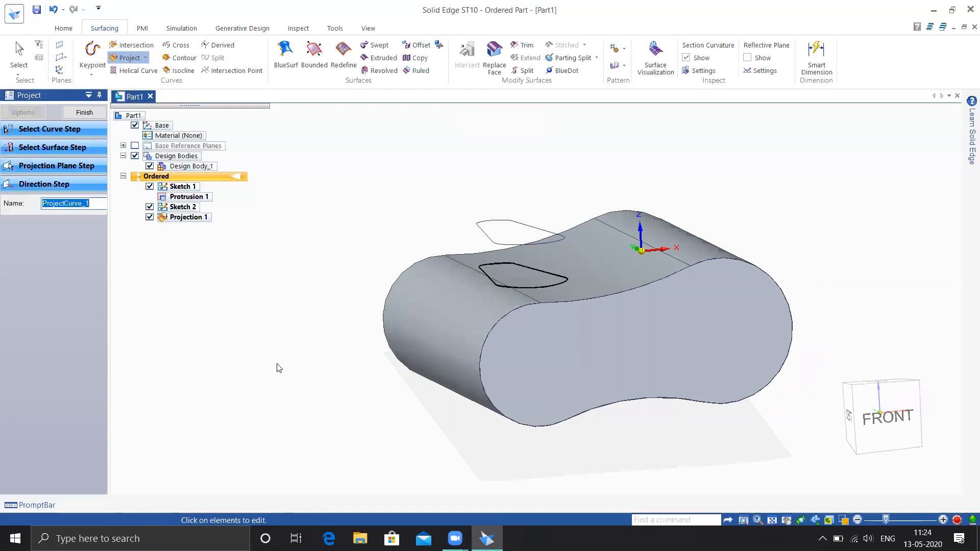
{"action": "left_click", "coordinate": [85, 112]}
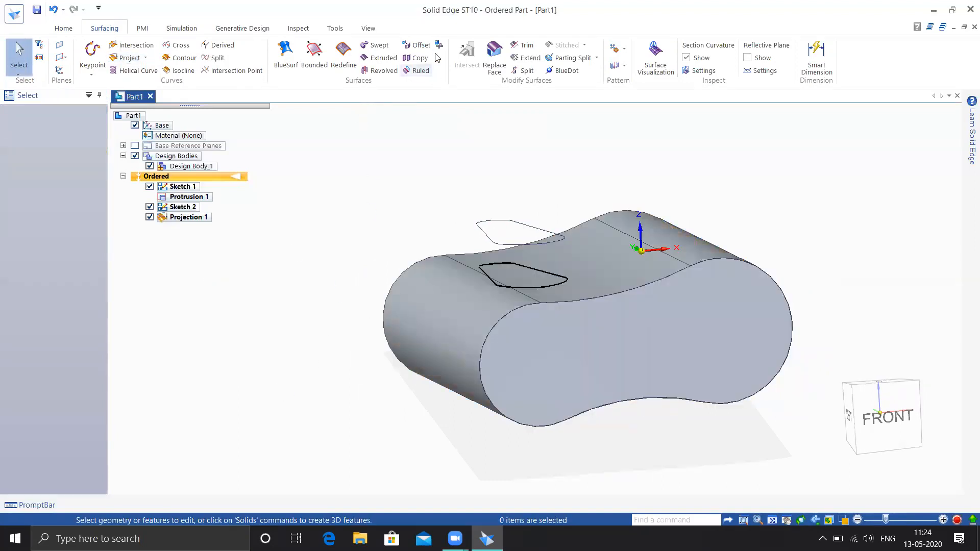
Step: Start a normal protrusion and accept the projected slot chain on the curved faces as its curve
{"action": "left_click", "coordinate": [65, 28]}
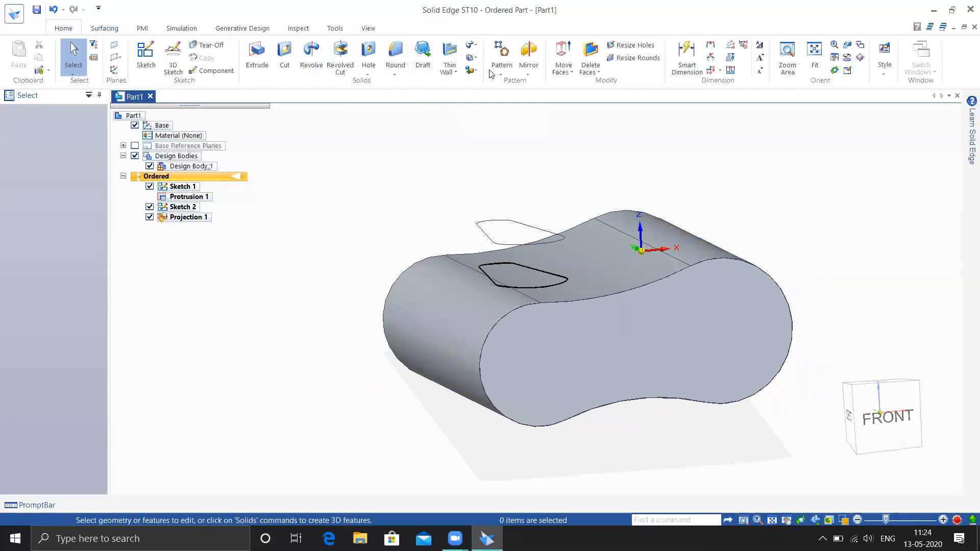
{"action": "left_click", "coordinate": [472, 45]}
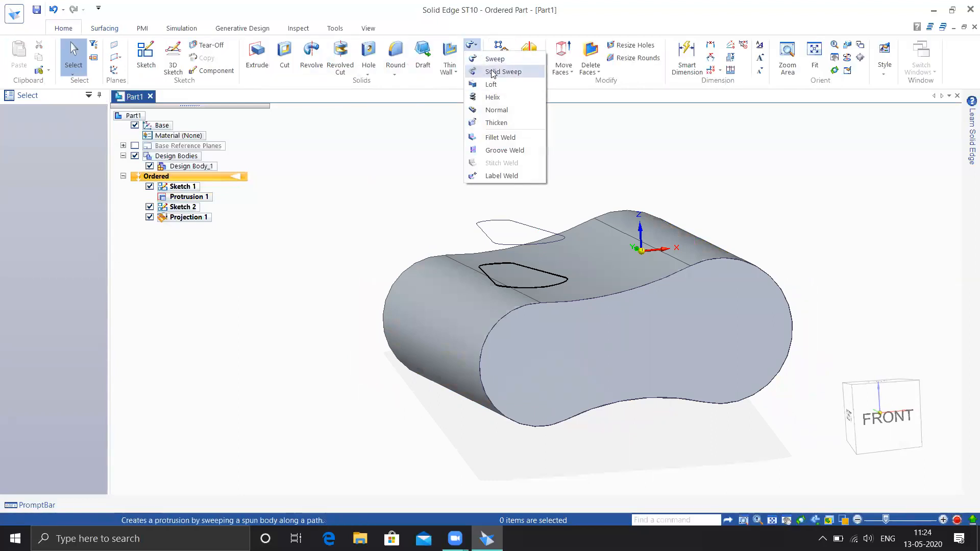
{"action": "left_click", "coordinate": [503, 115]}
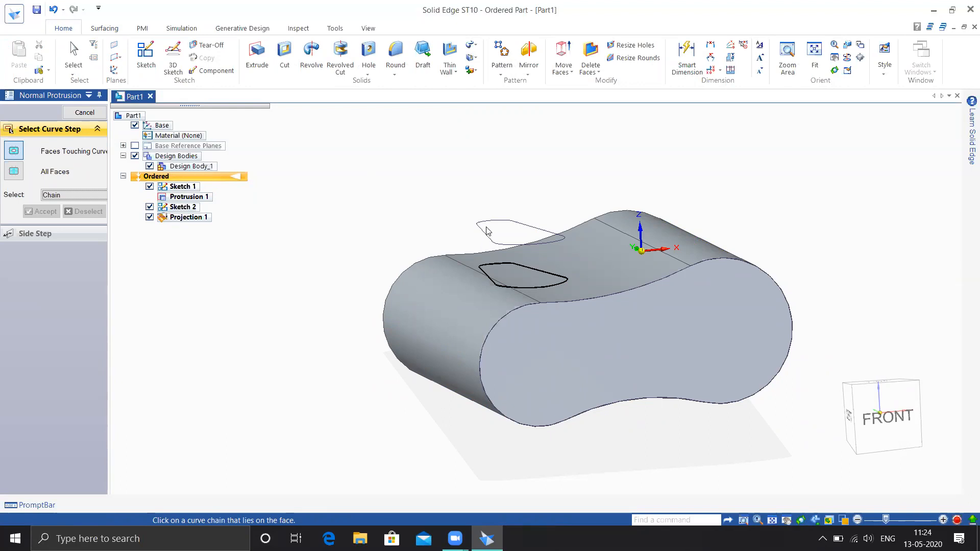
{"action": "middle_click_drag", "start_coordinate": [477, 231], "coordinate": [507, 269]}
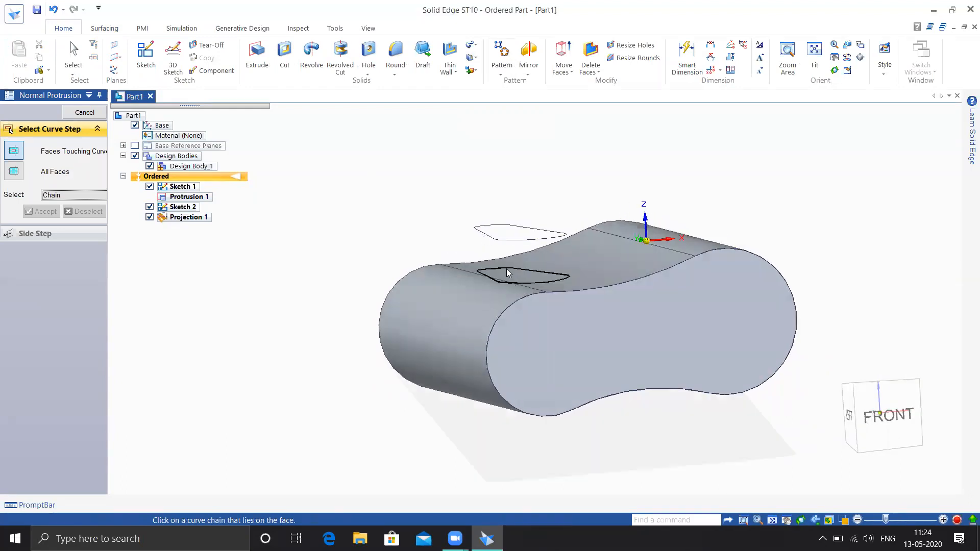
{"action": "left_click", "coordinate": [537, 287]}
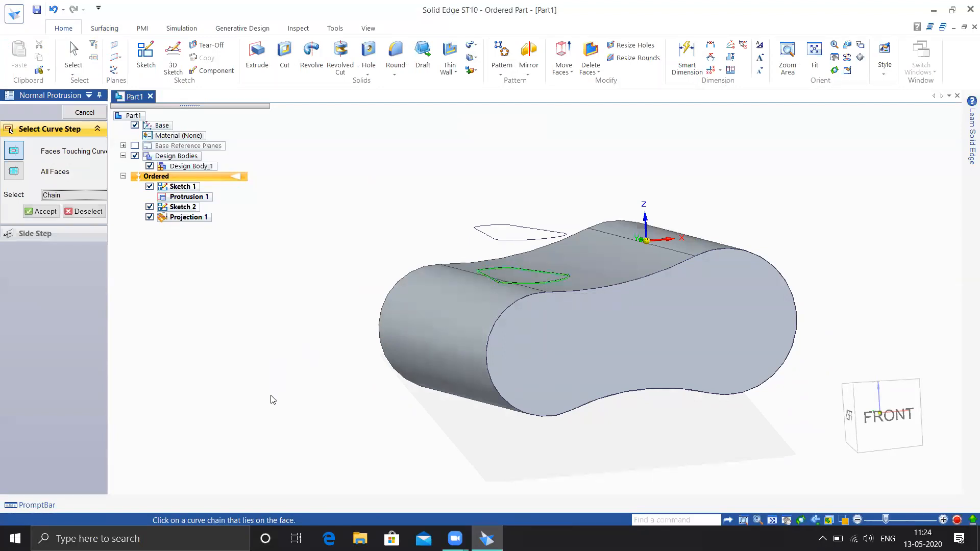
{"action": "right_click", "coordinate": [223, 327]}
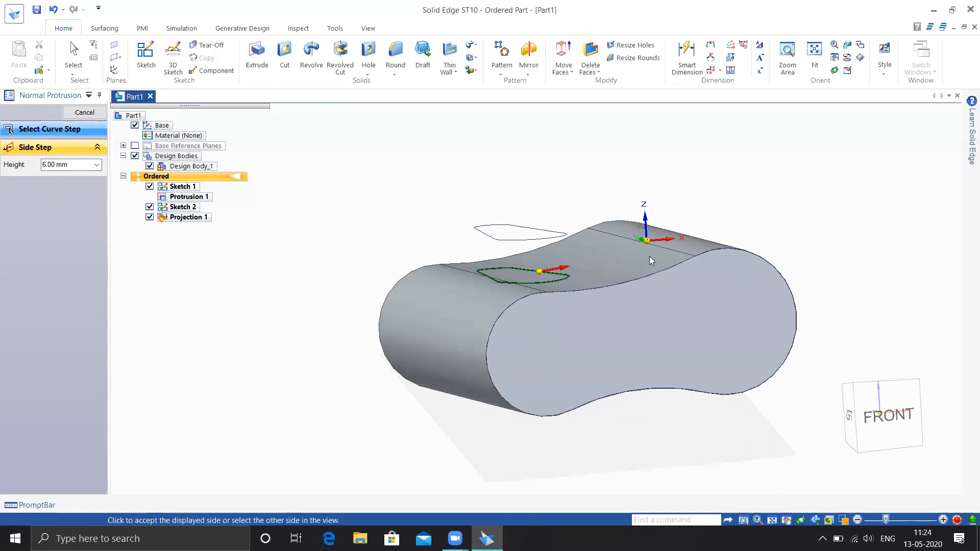
Step: Try a 3 mm high normal protrusion on the inner side of the projected slot, inspect the raised pad, and discard it
{"action": "middle_click_drag", "start_coordinate": [635, 265], "coordinate": [615, 274]}
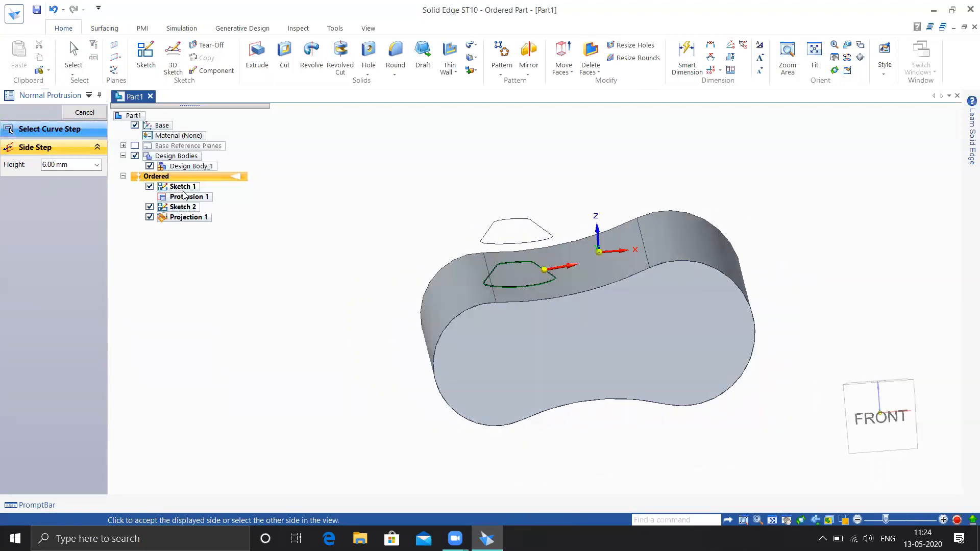
{"action": "left_click", "coordinate": [44, 165]}
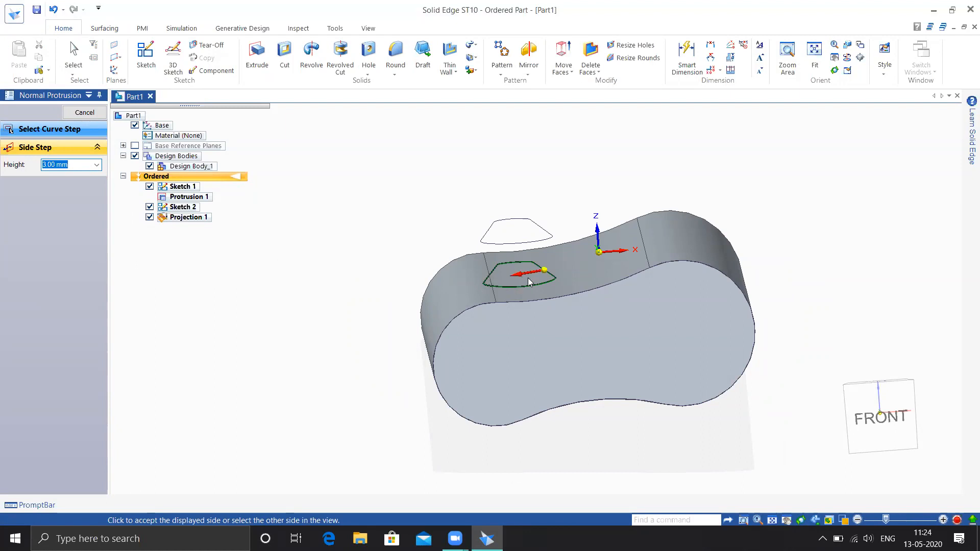
{"action": "left_click", "coordinate": [444, 228]}
{"action": "middle_click_drag", "start_coordinate": [449, 239], "coordinate": [520, 282]}
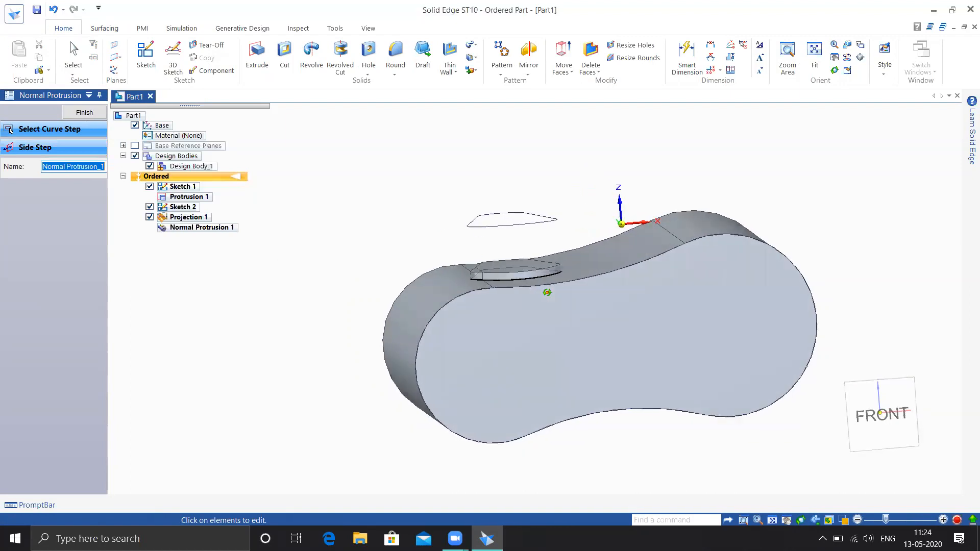
{"action": "scroll", "coordinate": [517, 282], "scroll_direction": "up", "scroll_amount": 5}
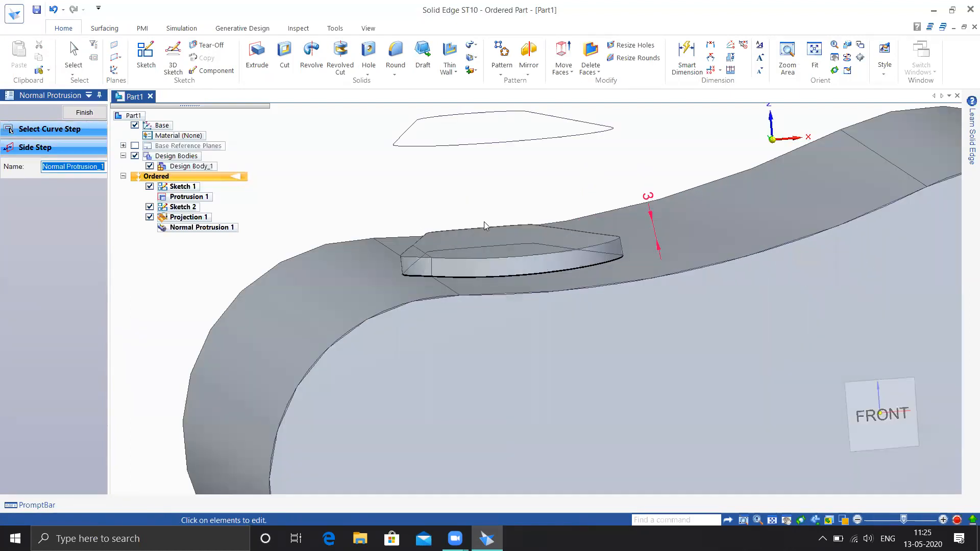
{"action": "mouse_move", "coordinate": [608, 287]}
{"action": "middle_mouse_down"}
{"action": "mouse_move", "coordinate": [576, 292]}
{"action": "mouse_move", "coordinate": [629, 287]}
{"action": "mouse_move", "coordinate": [601, 289]}
{"action": "middle_mouse_up"}
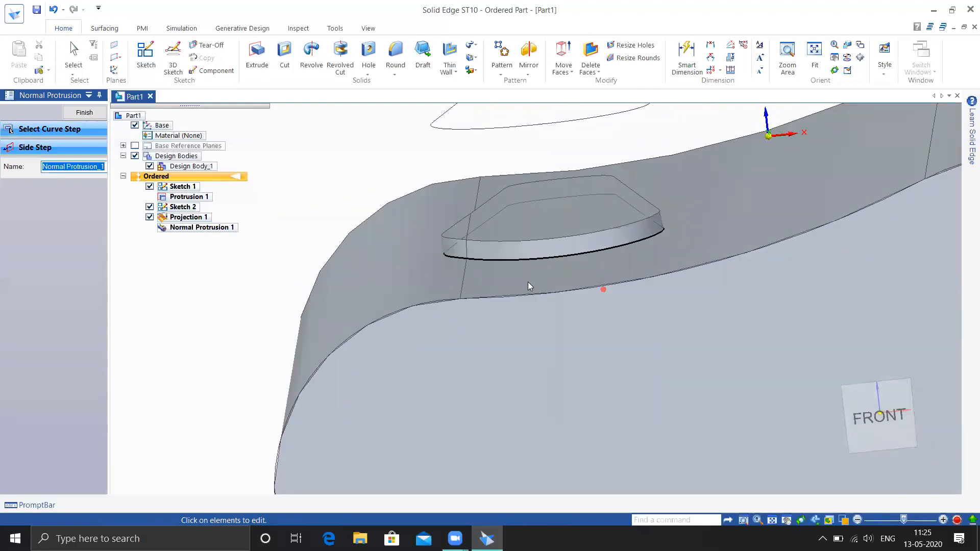
{"action": "scroll", "coordinate": [527, 281], "scroll_direction": "down", "scroll_amount": 5}
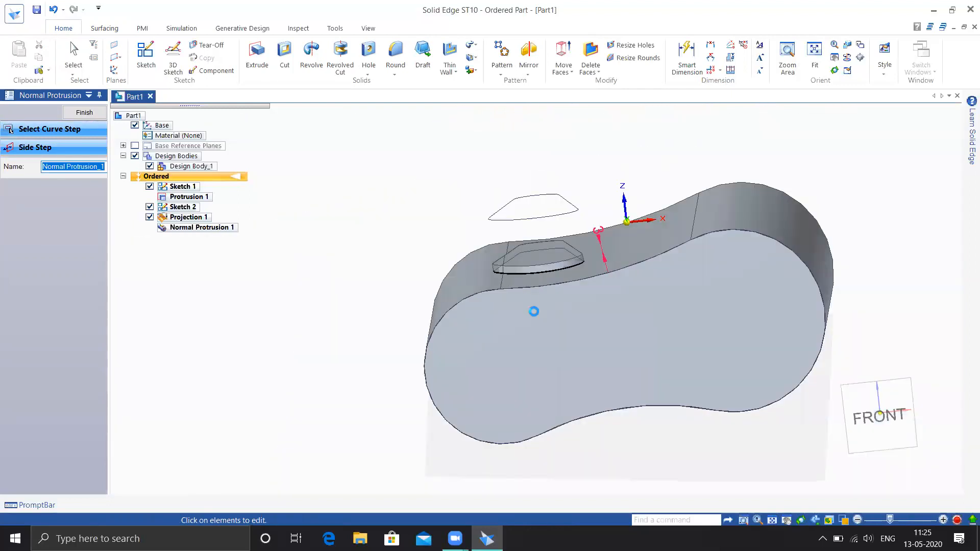
{"action": "key", "text": "Escape"}
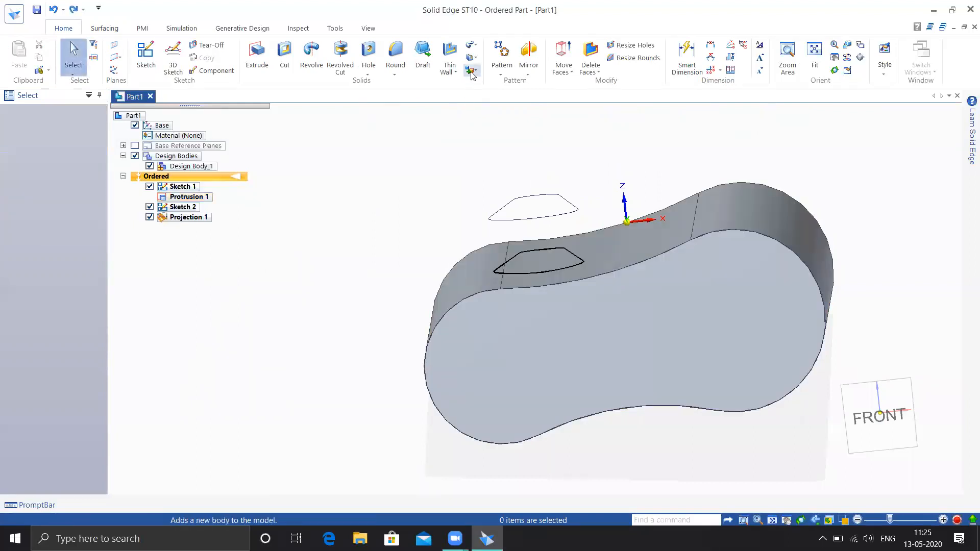
Step: Try a 3 mm normal protrusion on the outer side of the projected slot chain, inspect the thickened faces, and discard it
{"action": "left_click", "coordinate": [472, 45]}
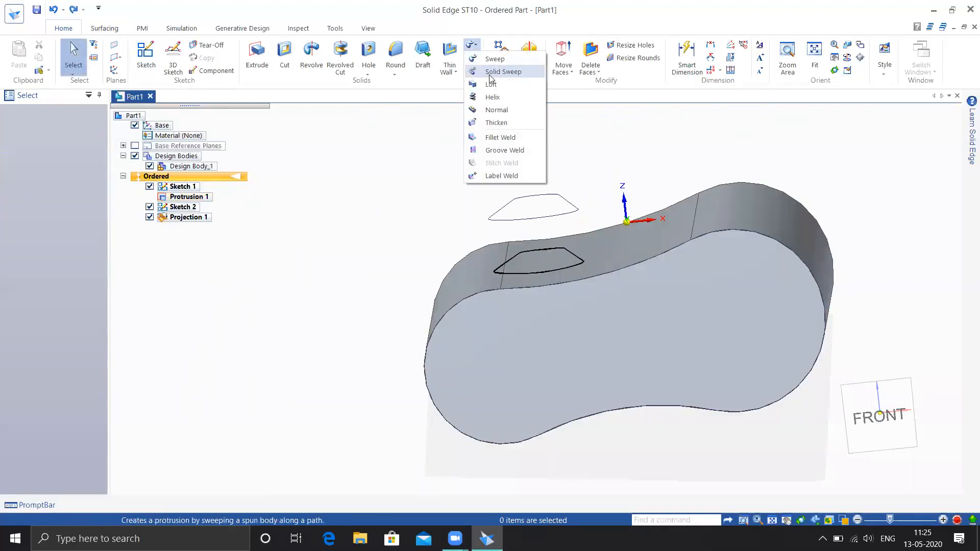
{"action": "left_click", "coordinate": [494, 110]}
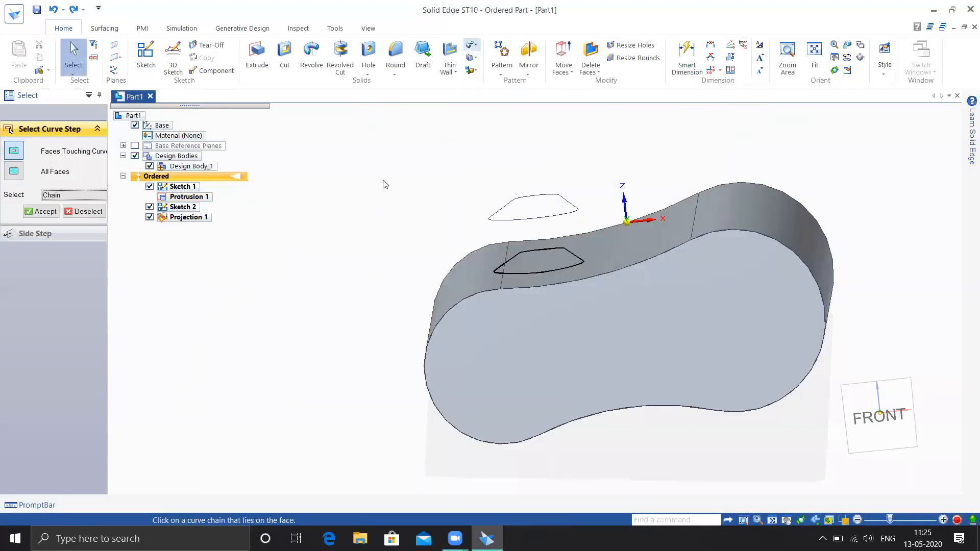
{"action": "left_click", "coordinate": [534, 275]}
{"action": "mouse_move", "coordinate": [468, 327]}
{"action": "middle_mouse_down"}
{"action": "mouse_move", "coordinate": [526, 349]}
{"action": "mouse_move", "coordinate": [410, 360]}
{"action": "middle_mouse_up"}
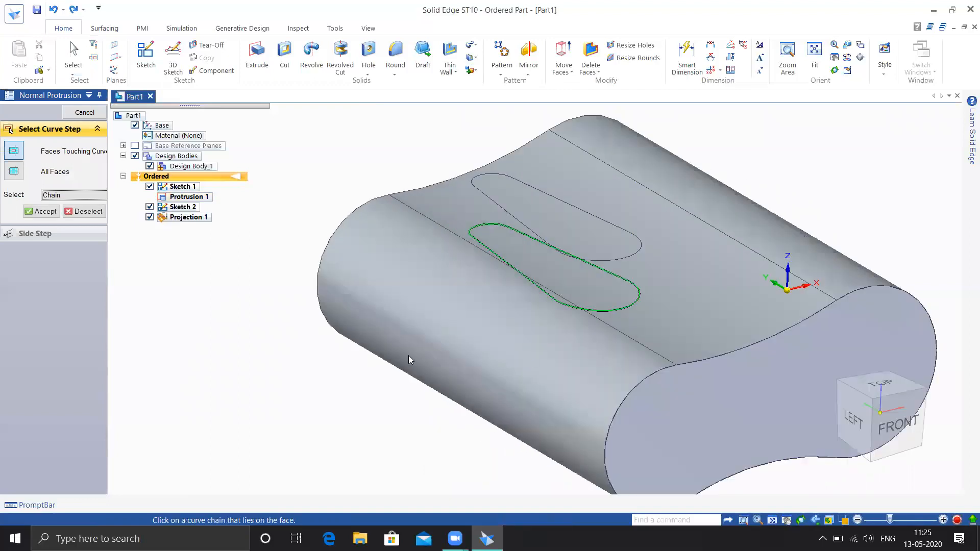
{"action": "left_click", "coordinate": [44, 211]}
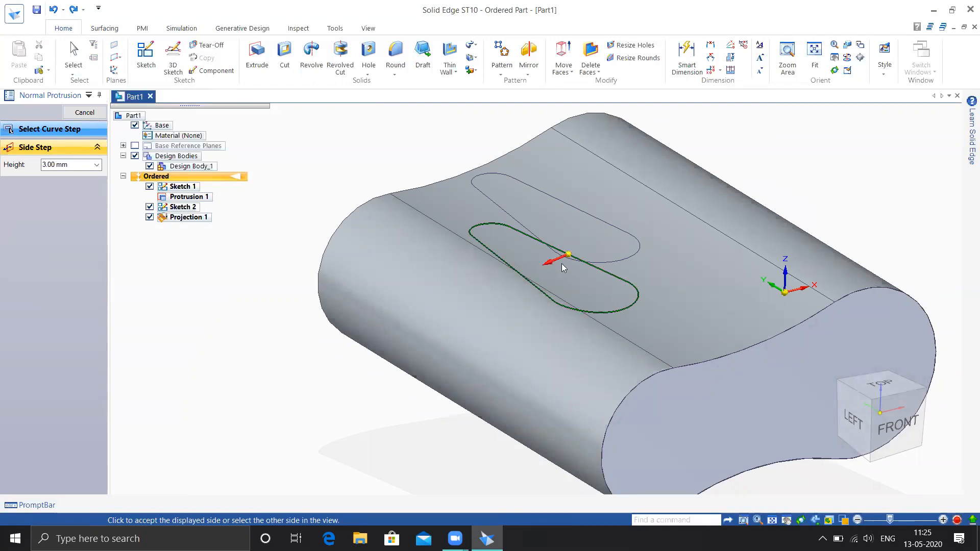
{"action": "left_click", "coordinate": [803, 167]}
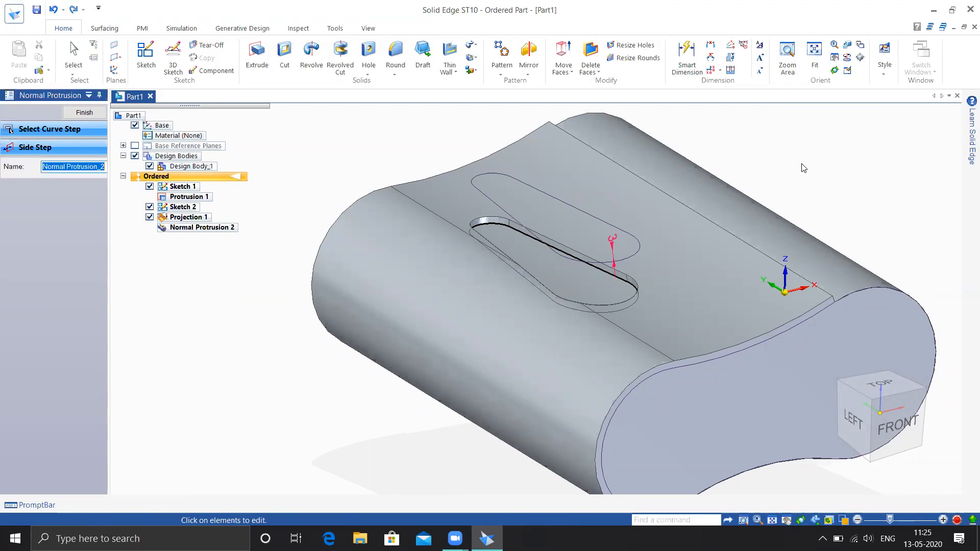
{"action": "middle_click_drag", "start_coordinate": [786, 171], "coordinate": [756, 166]}
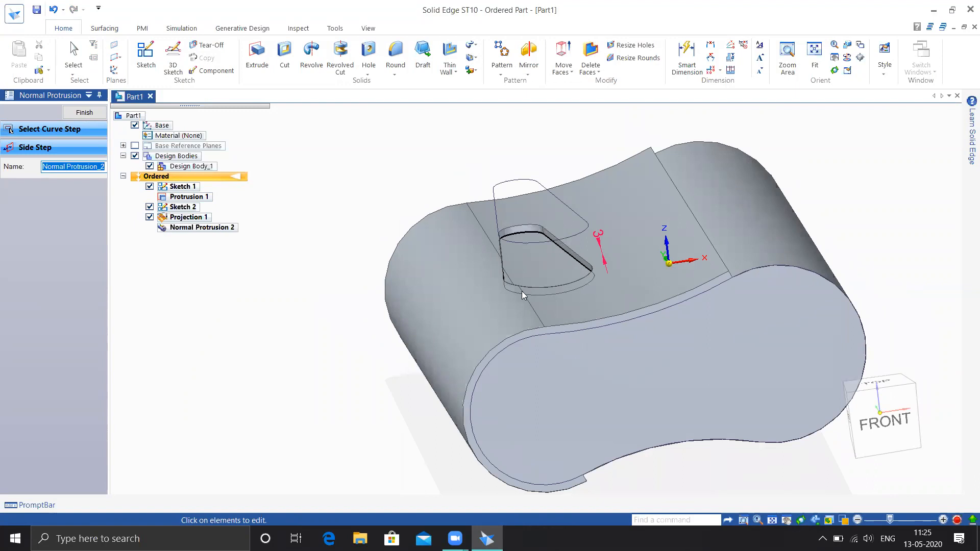
{"action": "middle_click_drag", "start_coordinate": [583, 262], "coordinate": [649, 274]}
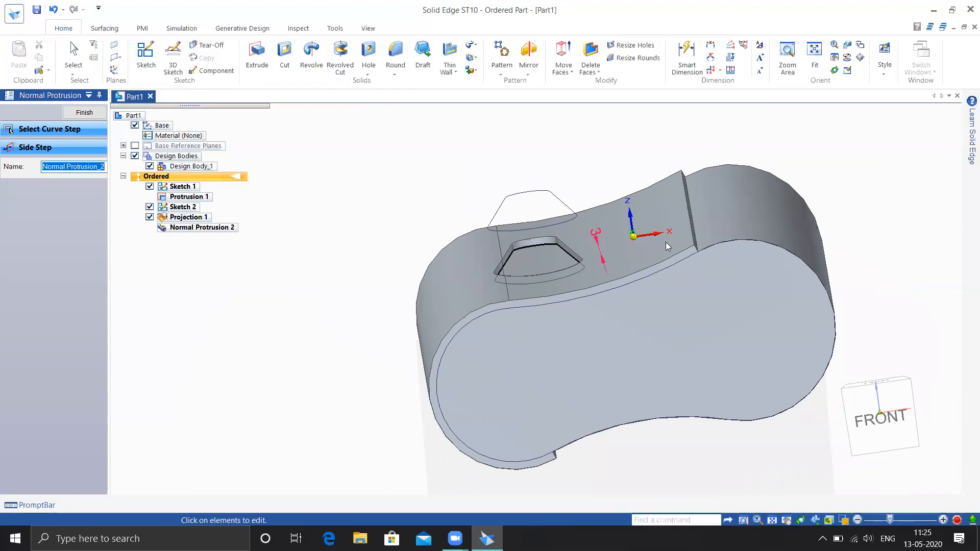
{"action": "middle_click_drag", "start_coordinate": [839, 239], "coordinate": [861, 272]}
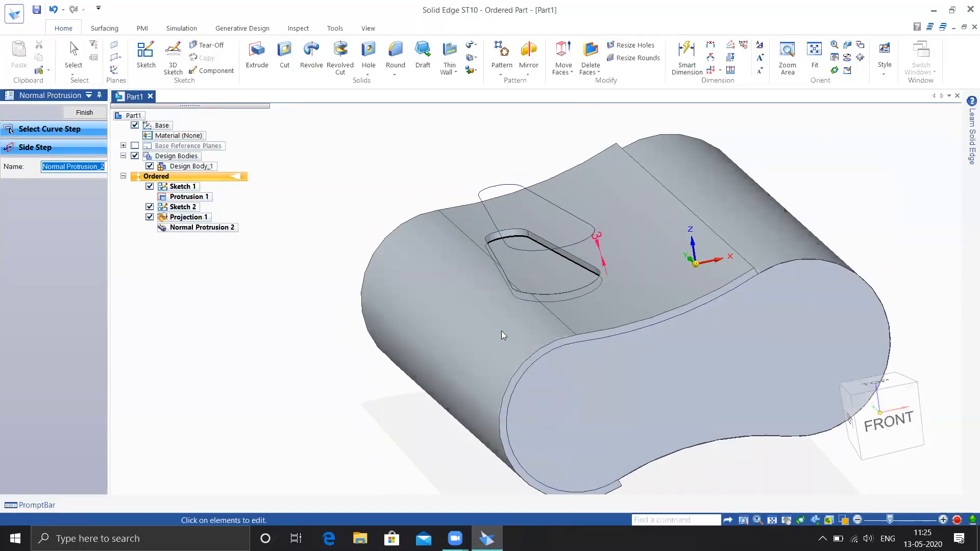
{"action": "key", "text": "Escape"}
Step: Start a normal cutout and accept the projected slot chain on the curved faces as its curve
{"action": "mouse_move", "coordinate": [410, 338]}
{"action": "middle_mouse_down"}
{"action": "mouse_move", "coordinate": [352, 315]}
{"action": "mouse_move", "coordinate": [348, 325]}
{"action": "middle_mouse_up"}
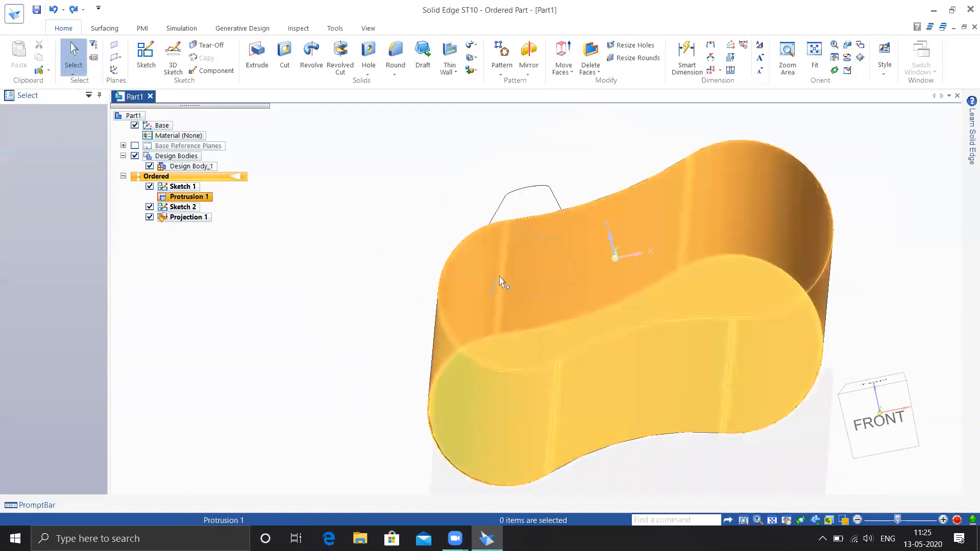
{"action": "middle_click_drag", "start_coordinate": [684, 275], "coordinate": [663, 216]}
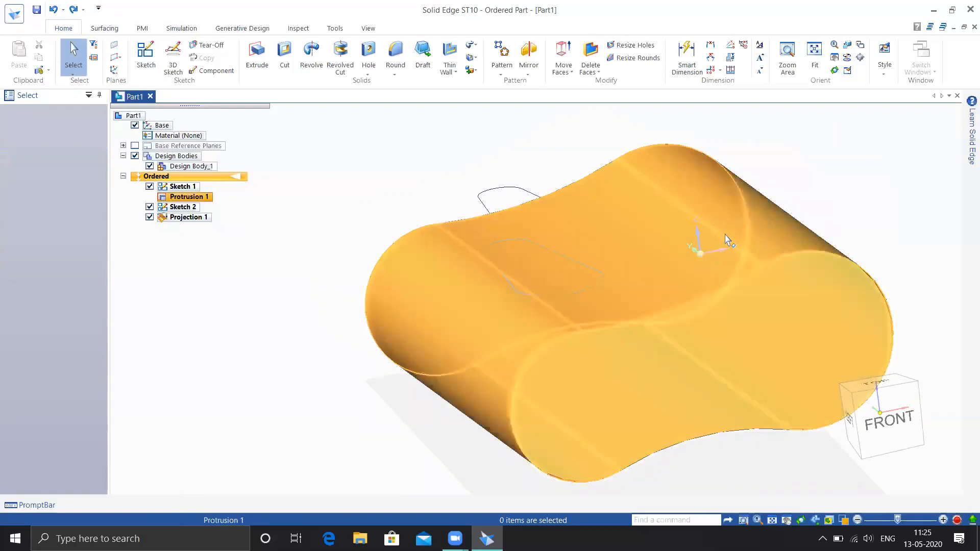
{"action": "mouse_move", "coordinate": [827, 202]}
{"action": "middle_mouse_down"}
{"action": "mouse_move", "coordinate": [786, 193]}
{"action": "mouse_move", "coordinate": [824, 190]}
{"action": "middle_mouse_up"}
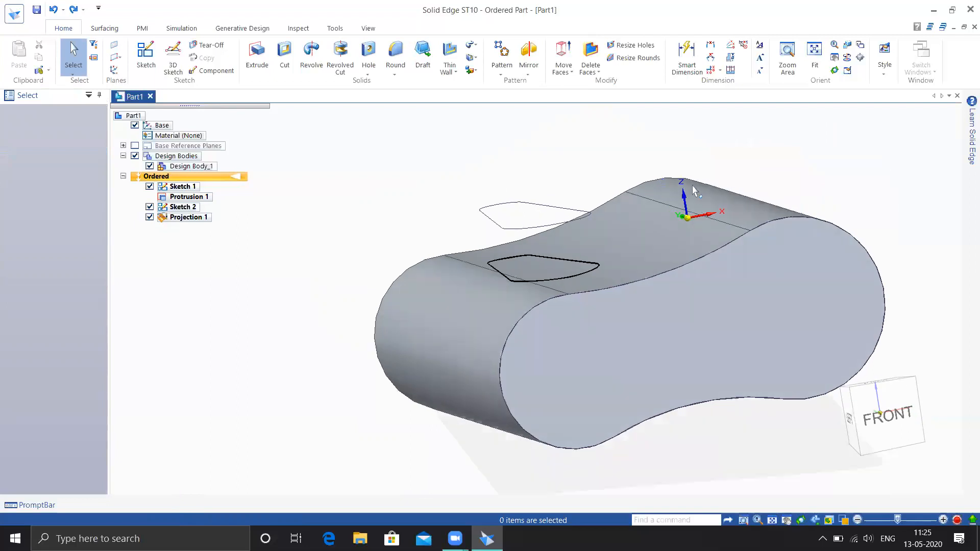
{"action": "left_click", "coordinate": [475, 57]}
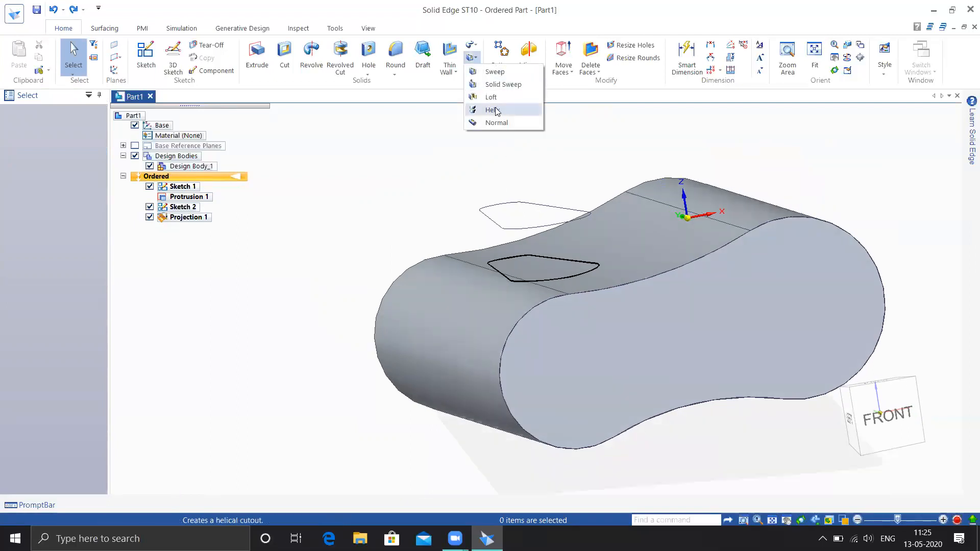
{"action": "left_click", "coordinate": [501, 122]}
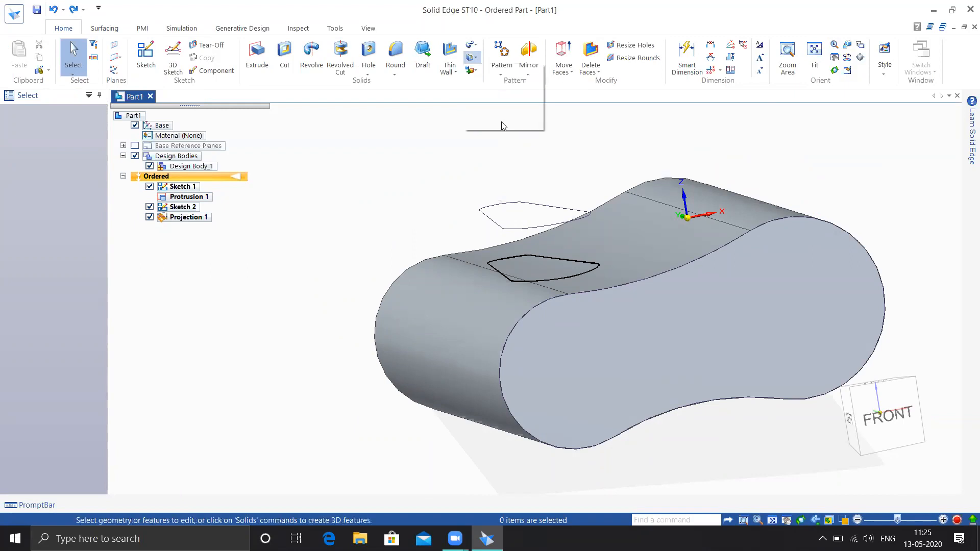
{"action": "left_click", "coordinate": [517, 280]}
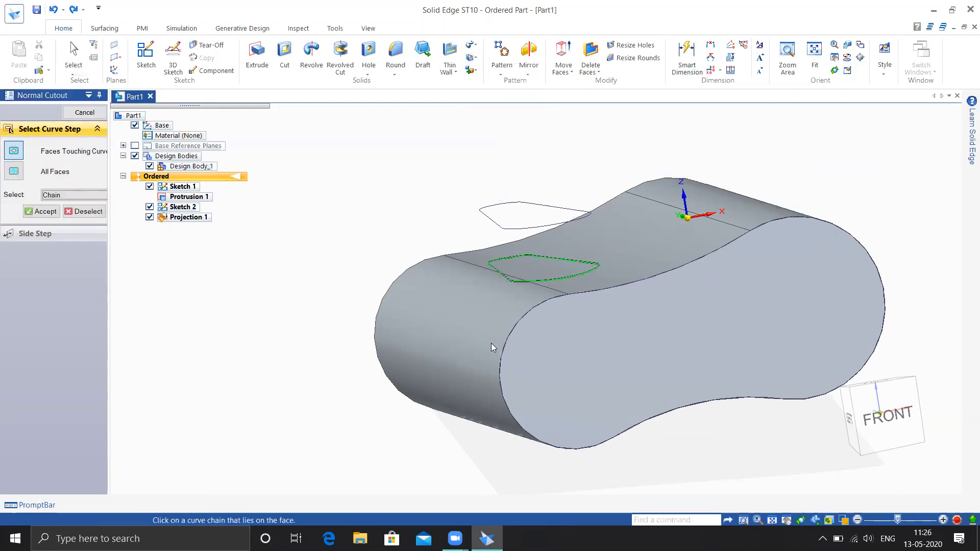
{"action": "right_click", "coordinate": [342, 363]}
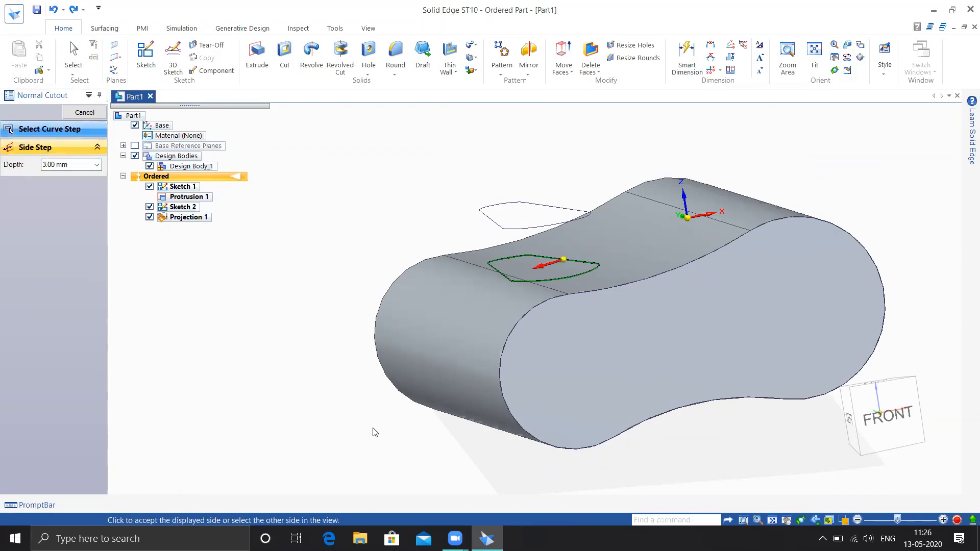
Step: Set the normal cutout depth to 10 mm on the inner side of the slot and finish the feature
{"action": "left_click", "coordinate": [68, 164]}
{"action": "type", "text": "10"}
{"action": "key", "text": "Return"}
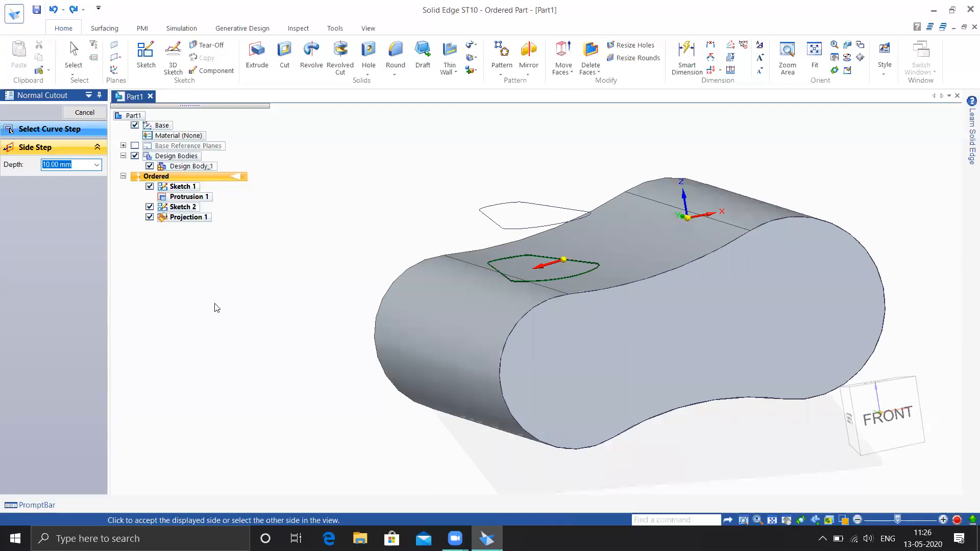
{"action": "left_click", "coordinate": [233, 324]}
{"action": "middle_click_drag", "start_coordinate": [301, 302], "coordinate": [268, 308]}
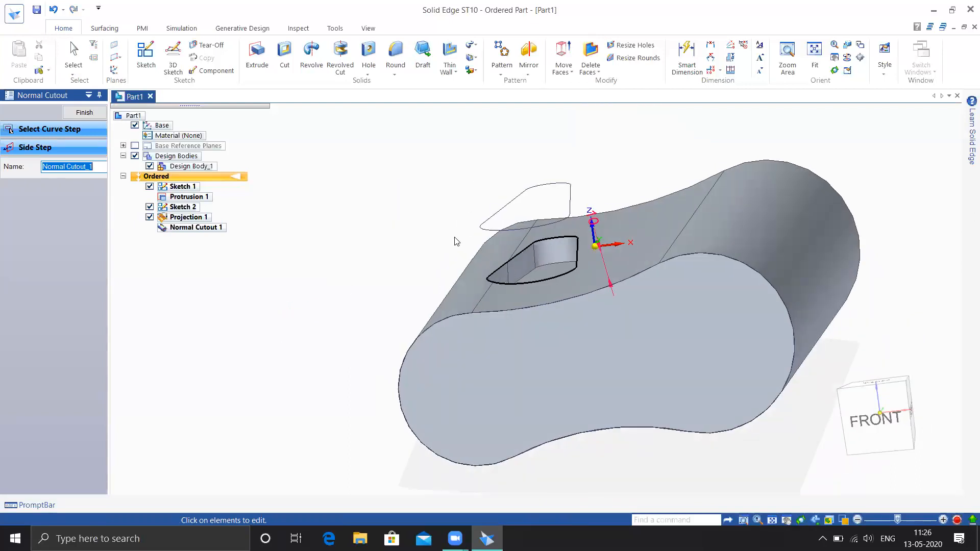
{"action": "middle_click_drag", "start_coordinate": [541, 261], "coordinate": [651, 210]}
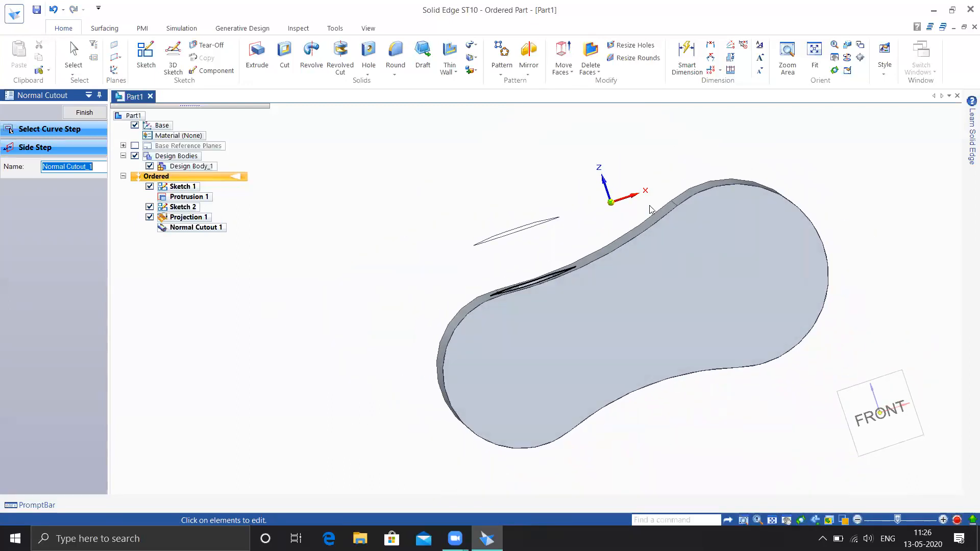
{"action": "middle_click_drag", "start_coordinate": [621, 247], "coordinate": [581, 305]}
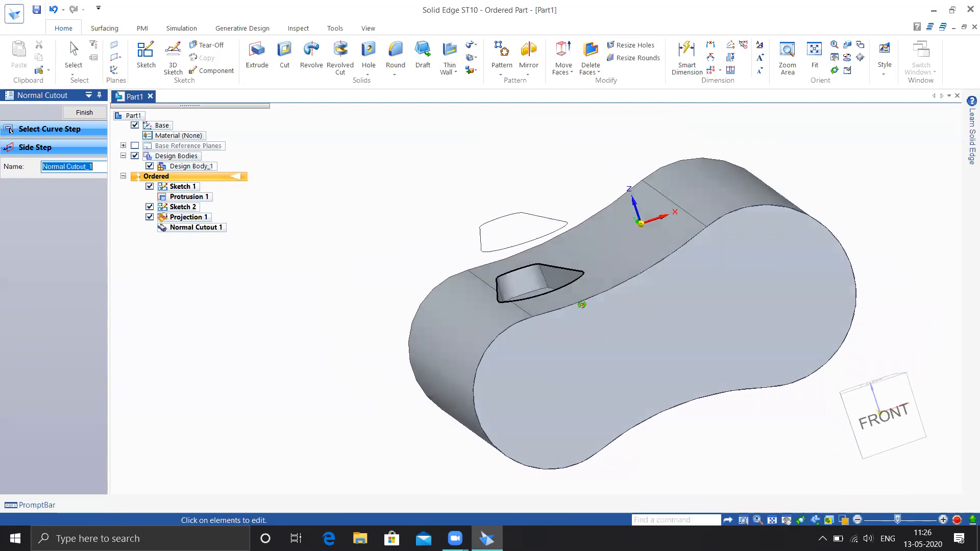
{"action": "middle_click_drag", "start_coordinate": [496, 296], "coordinate": [508, 307]}
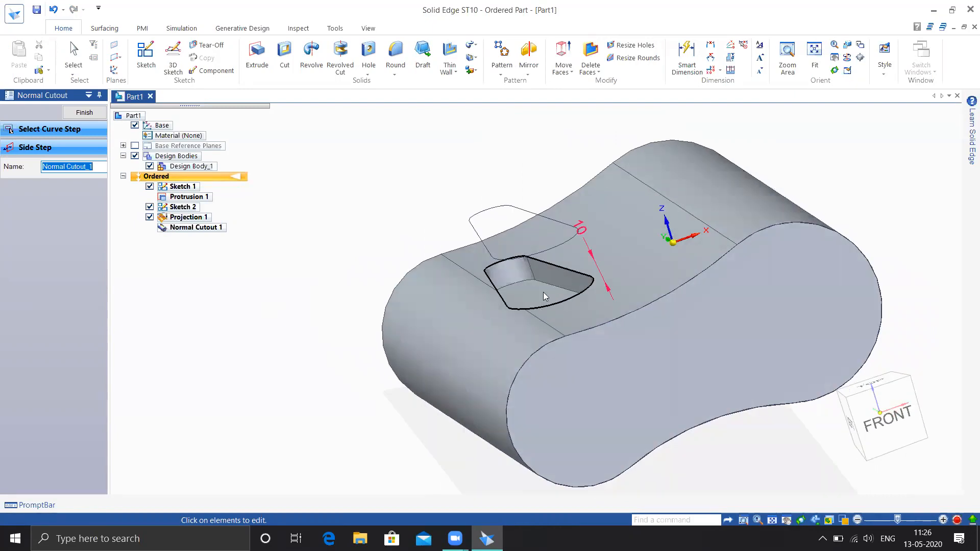
{"action": "left_click", "coordinate": [82, 113]}
{"action": "key", "text": "Escape"}
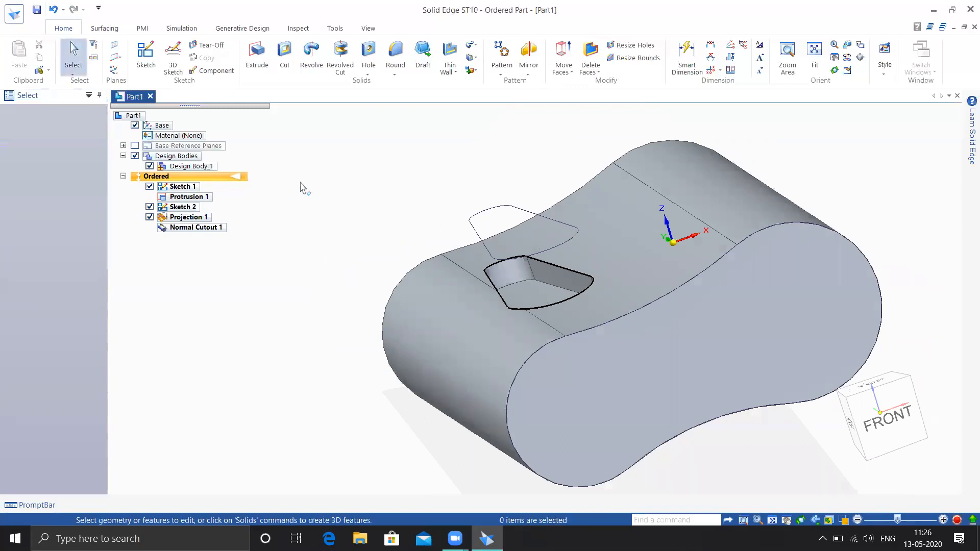
Step: Create a new part document from the ISO Metric Part template
{"action": "left_click", "coordinate": [14, 13]}
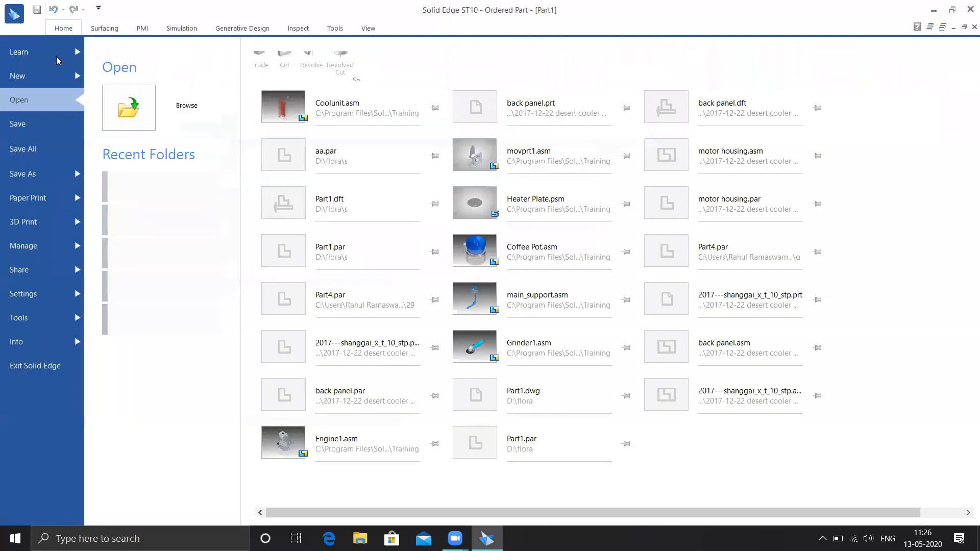
{"action": "left_click", "coordinate": [52, 80]}
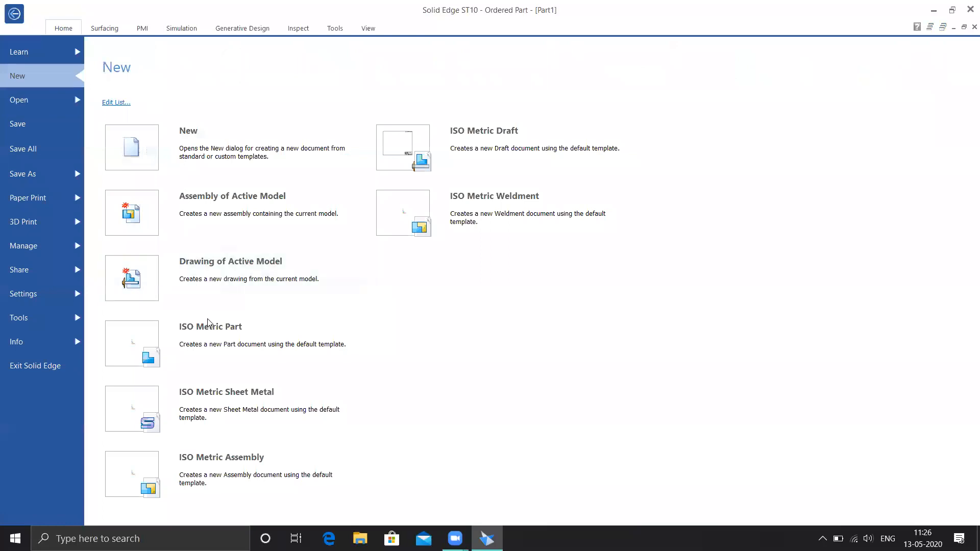
{"action": "left_click", "coordinate": [247, 323]}
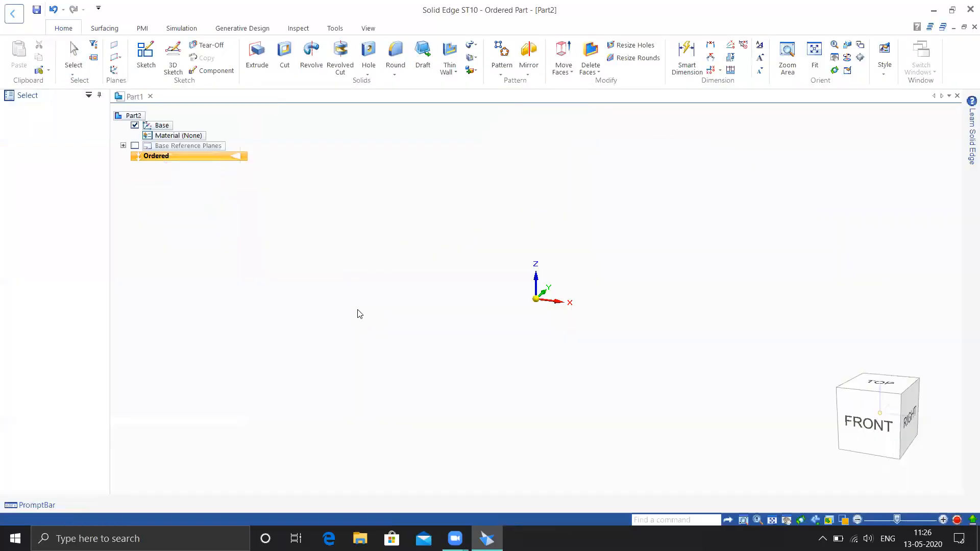
Step: Sketch a center-point circle on the front (XZ) plane, directly below the origin, and close the sketch
{"action": "left_click", "coordinate": [146, 57]}
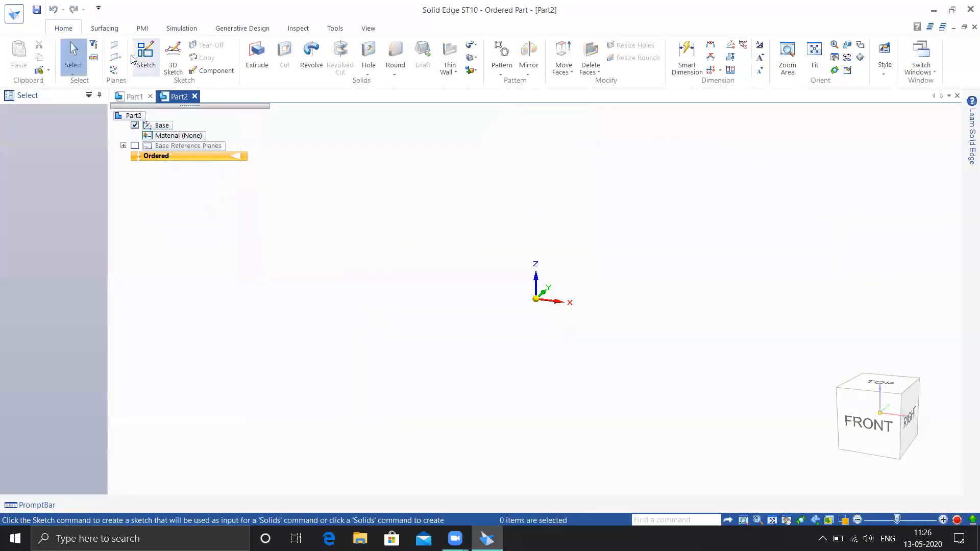
{"action": "left_click", "coordinate": [554, 289]}
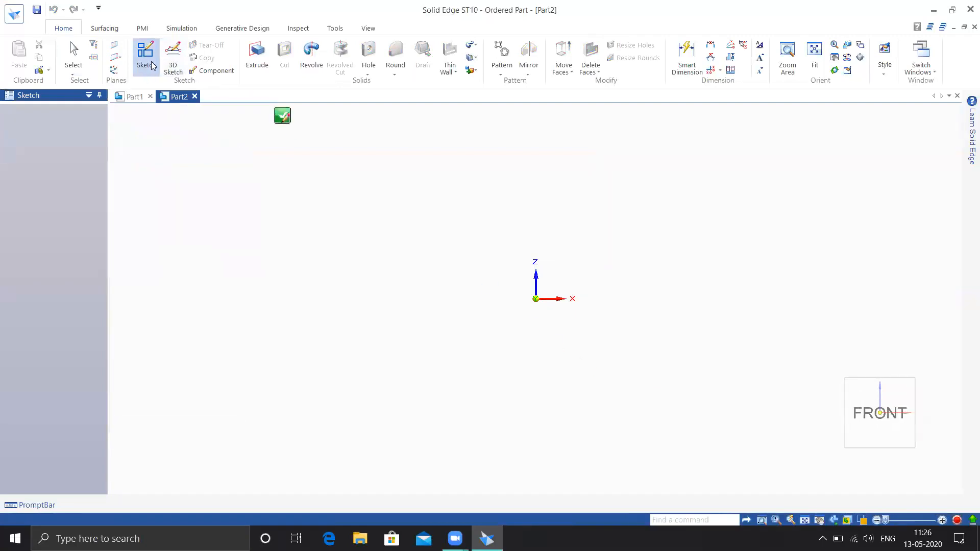
{"action": "left_click", "coordinate": [143, 68]}
{"action": "left_click", "coordinate": [564, 375]}
{"action": "left_click", "coordinate": [576, 430]}
{"action": "key", "text": "Escape"}
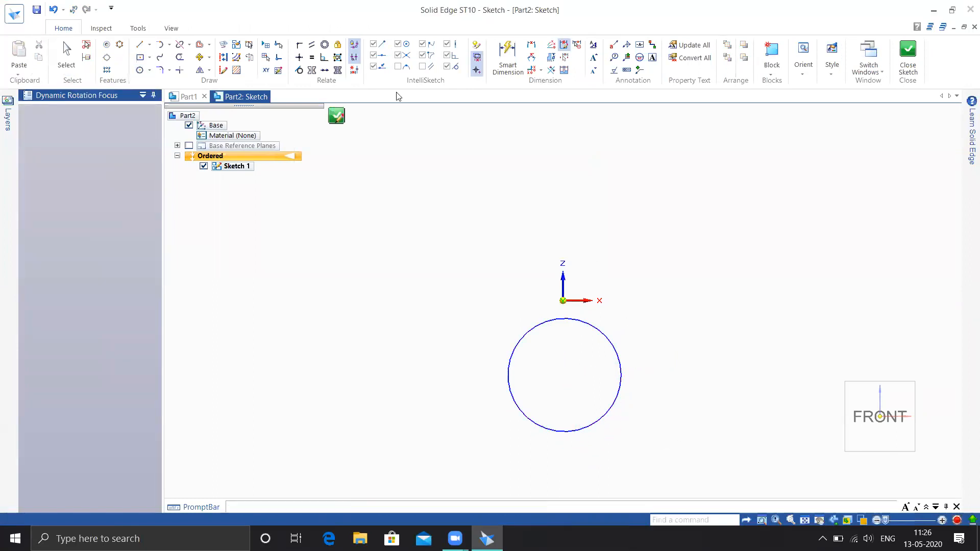
{"action": "left_click", "coordinate": [905, 66]}
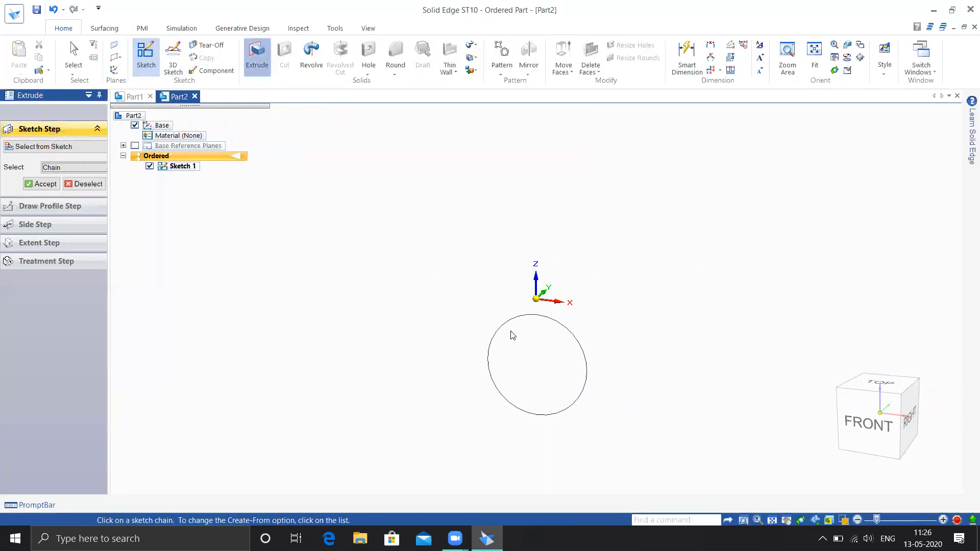
Step: Extrude the circle about 251 mm along the Y axis into a solid cylinder and finish the feature
{"action": "left_click", "coordinate": [508, 325]}
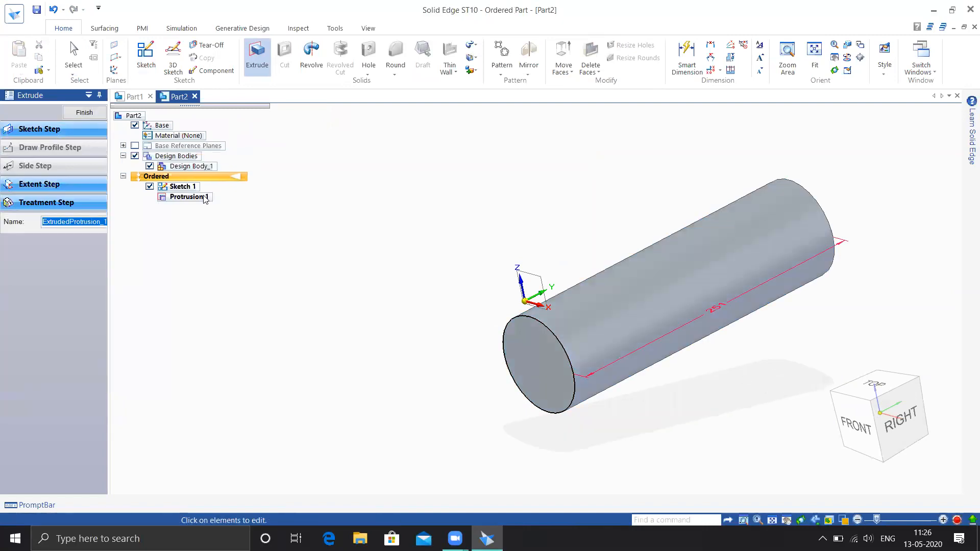
{"action": "left_click", "coordinate": [85, 113]}
{"action": "left_click", "coordinate": [85, 112]}
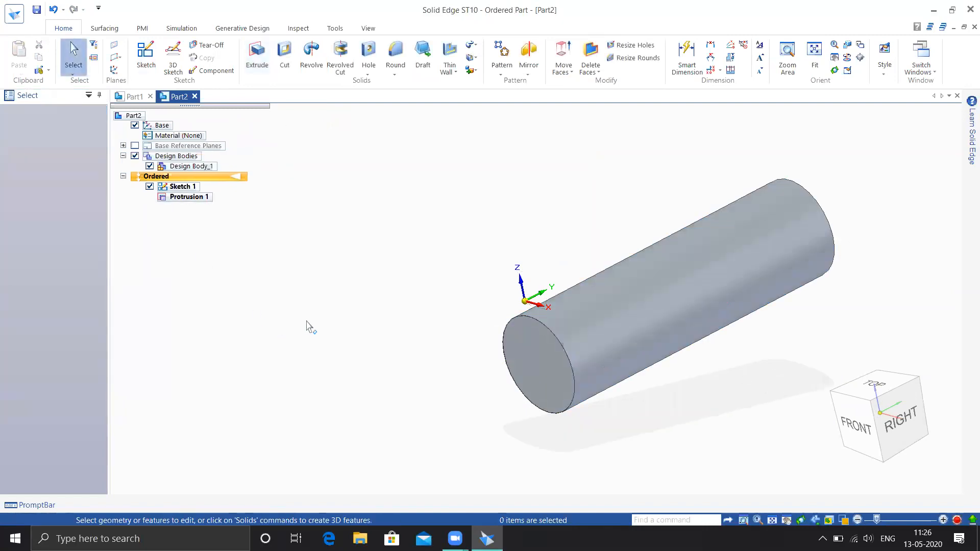
Step: Start a sketch on the top (XY) plane above the cylinder with the Circle by Center Point tool
{"action": "left_click", "coordinate": [146, 56]}
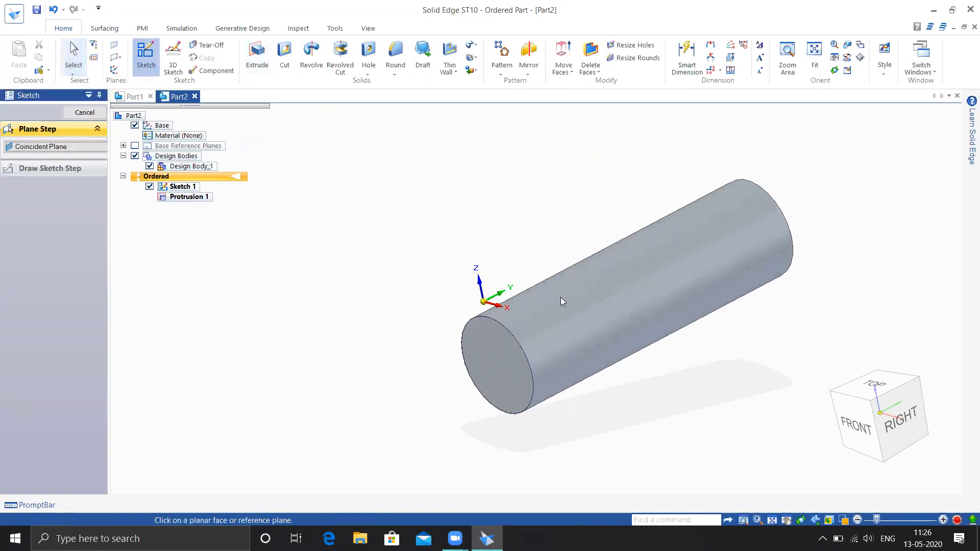
{"action": "left_click", "coordinate": [496, 299]}
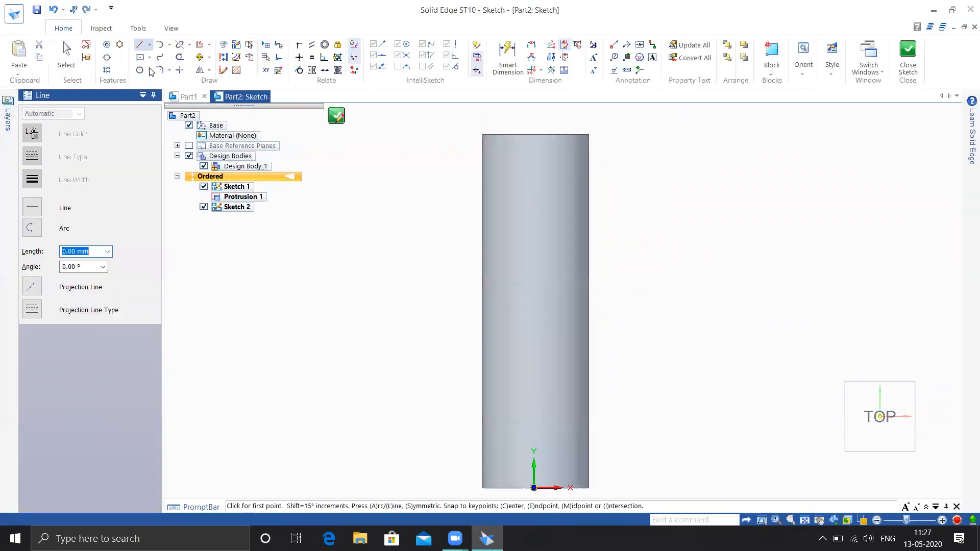
{"action": "left_click", "coordinate": [139, 69]}
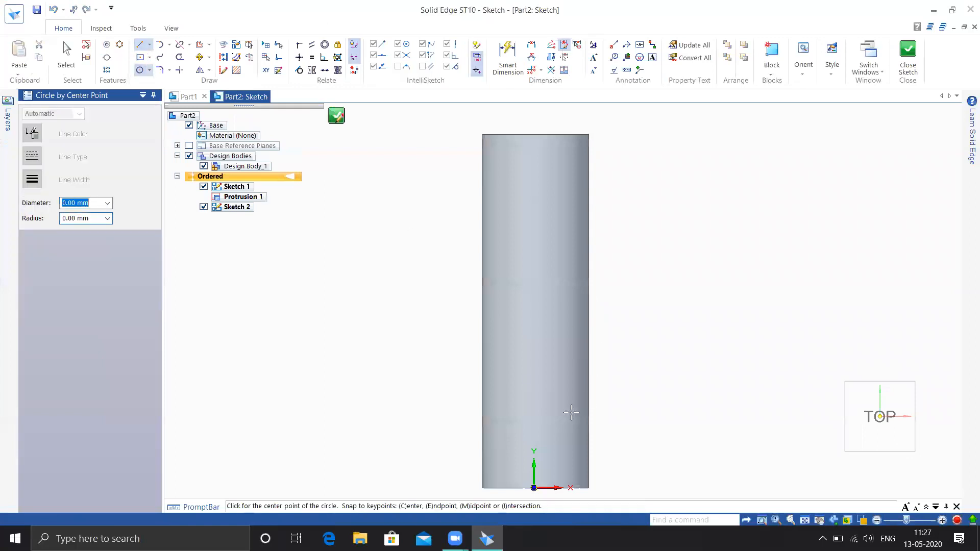
Step: Sketch a narrow vertical rectangle about 80 mm tall, centred midway along the cylinder's centreline
{"action": "left_click", "coordinate": [535, 372]}
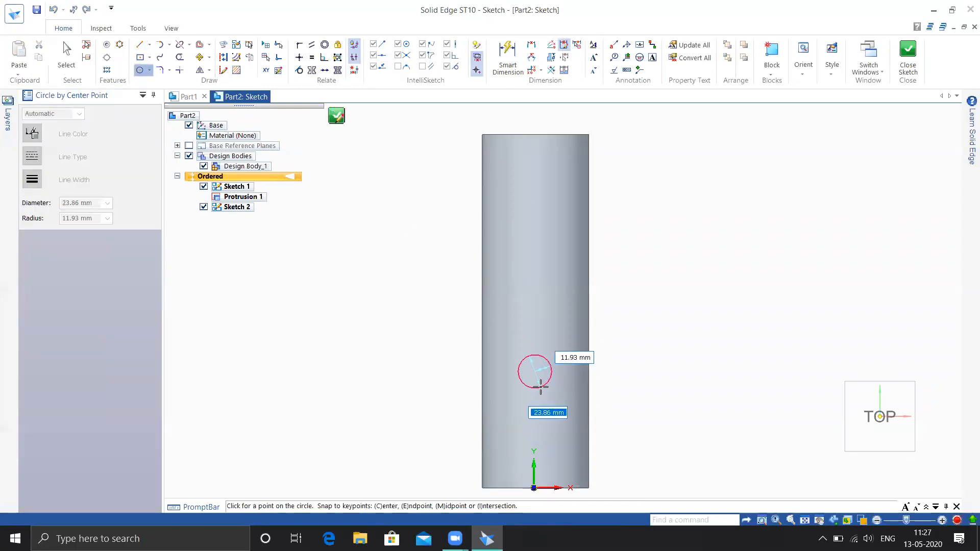
{"action": "key", "text": "Escape"}
{"action": "left_click", "coordinate": [140, 58]}
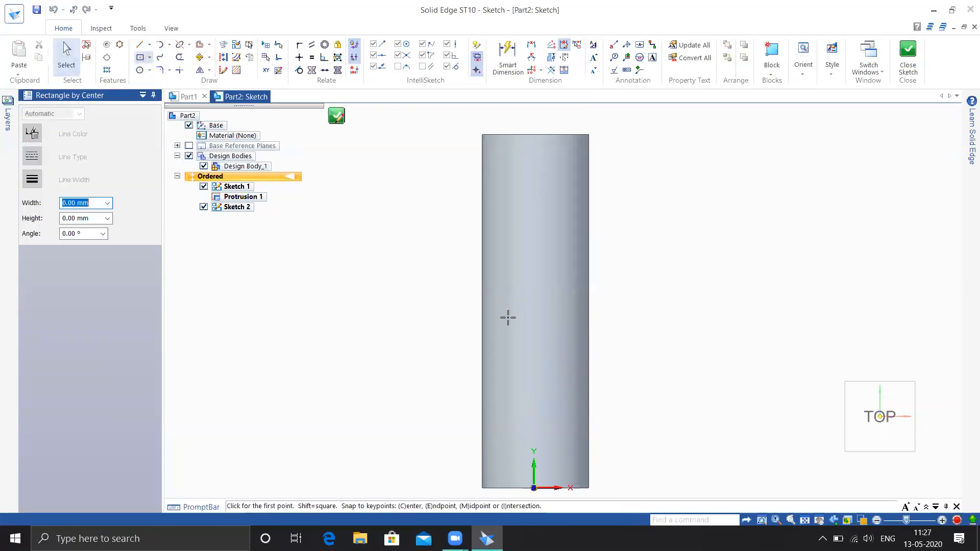
{"action": "left_click", "coordinate": [537, 317]}
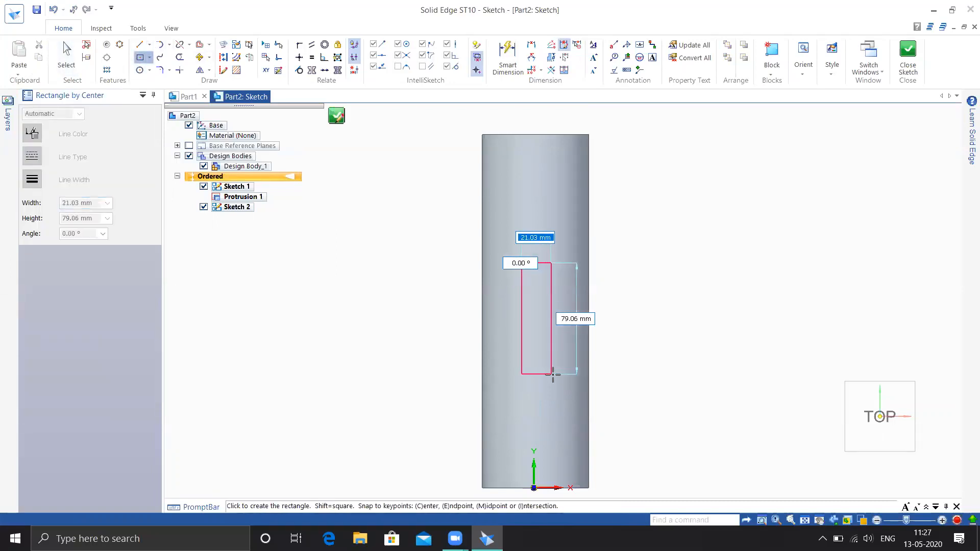
{"action": "left_click", "coordinate": [553, 377]}
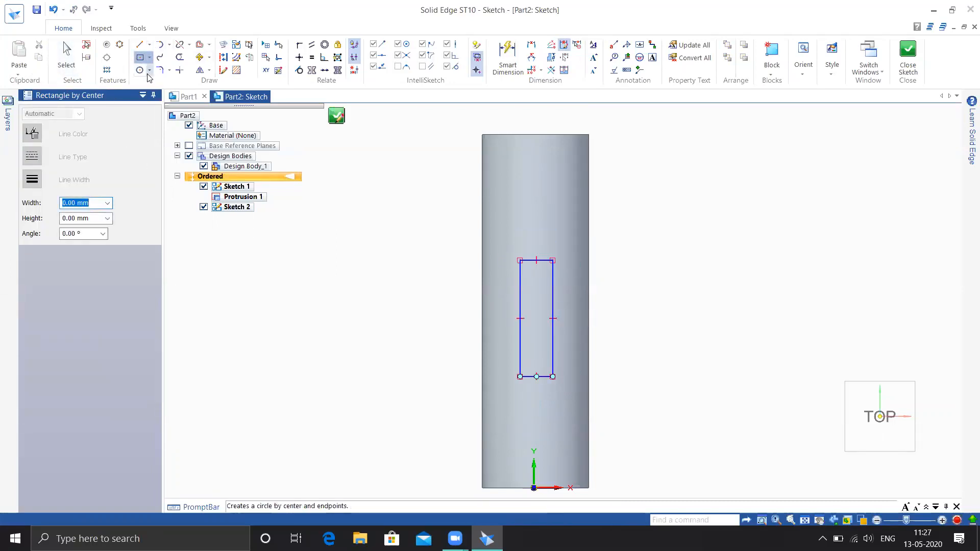
Step: Draw a circle at the midpoint of each short rectangle side, with its radius reaching the rectangle's corner
{"action": "left_click", "coordinate": [140, 72]}
{"action": "left_click", "coordinate": [536, 260]}
{"action": "left_click", "coordinate": [553, 260]}
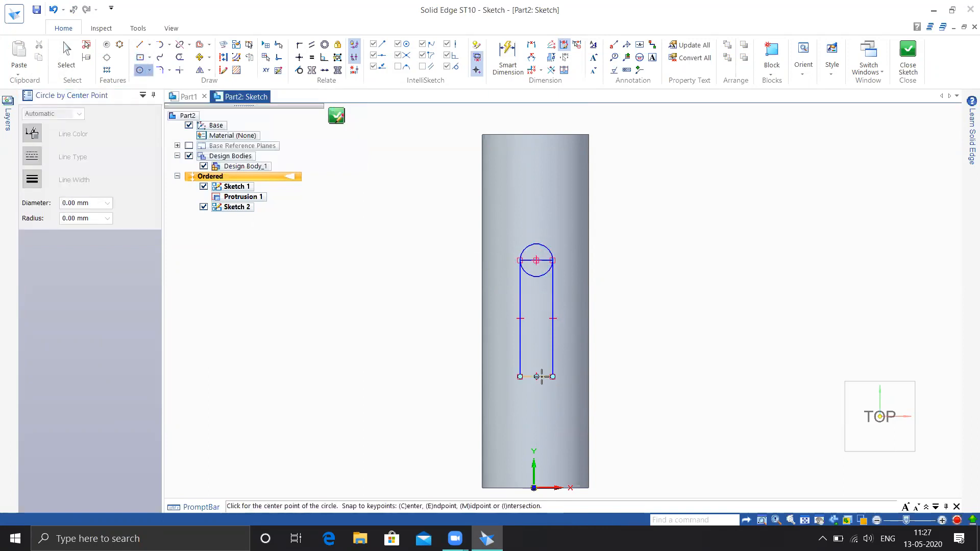
{"action": "left_click", "coordinate": [536, 377]}
{"action": "left_click", "coordinate": [553, 377]}
Step: Trim the short rectangle sides and inner arcs to leave a closed slot outline, and finish the sketch
{"action": "left_click", "coordinate": [179, 56]}
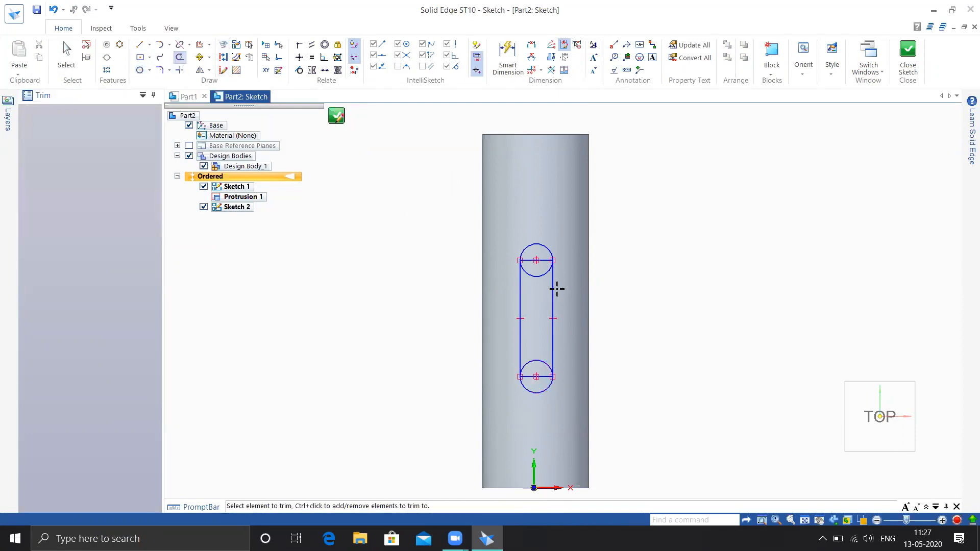
{"action": "left_click_drag", "start_coordinate": [534, 256], "coordinate": [534, 309]}
{"action": "left_click_drag", "start_coordinate": [601, 354], "coordinate": [603, 353]}
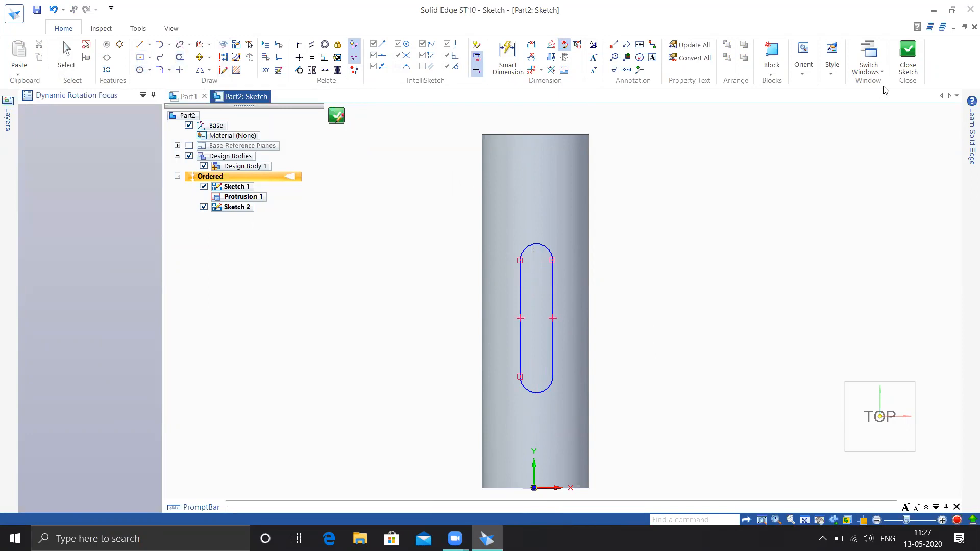
{"action": "left_click", "coordinate": [907, 51]}
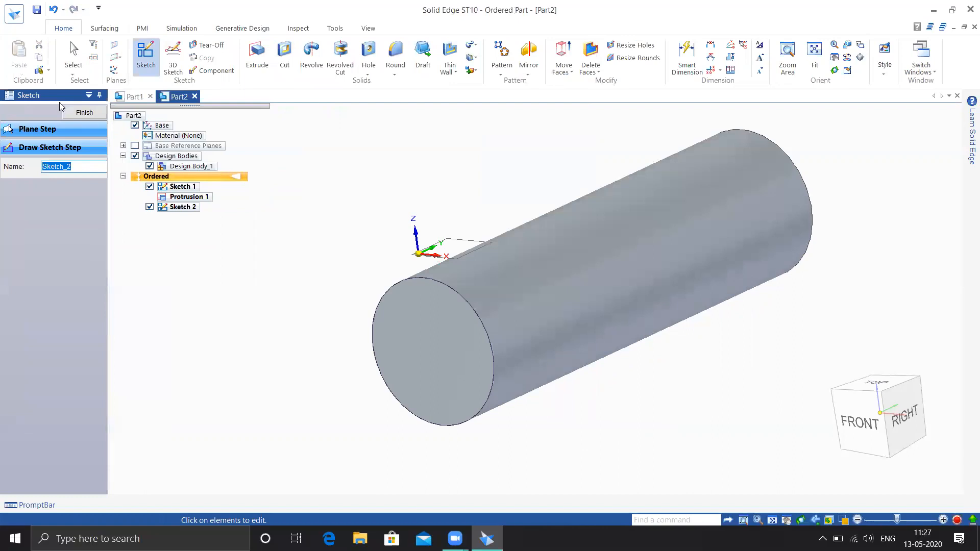
{"action": "left_click", "coordinate": [84, 112]}
{"action": "left_click", "coordinate": [84, 112]}
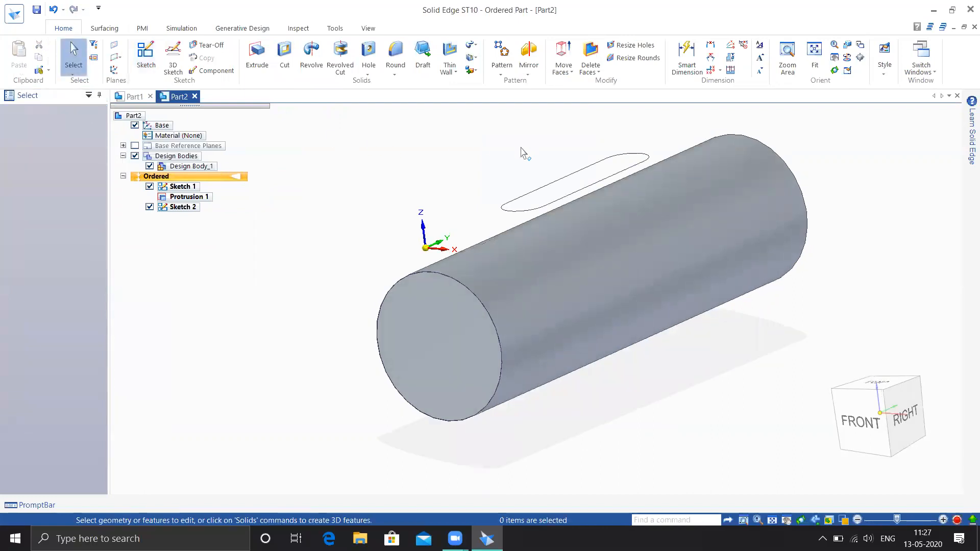
Step: Project the slot sketch chain onto the cylinder's curved face, directed towards the cylinder, and finish the projection
{"action": "left_click", "coordinate": [104, 28]}
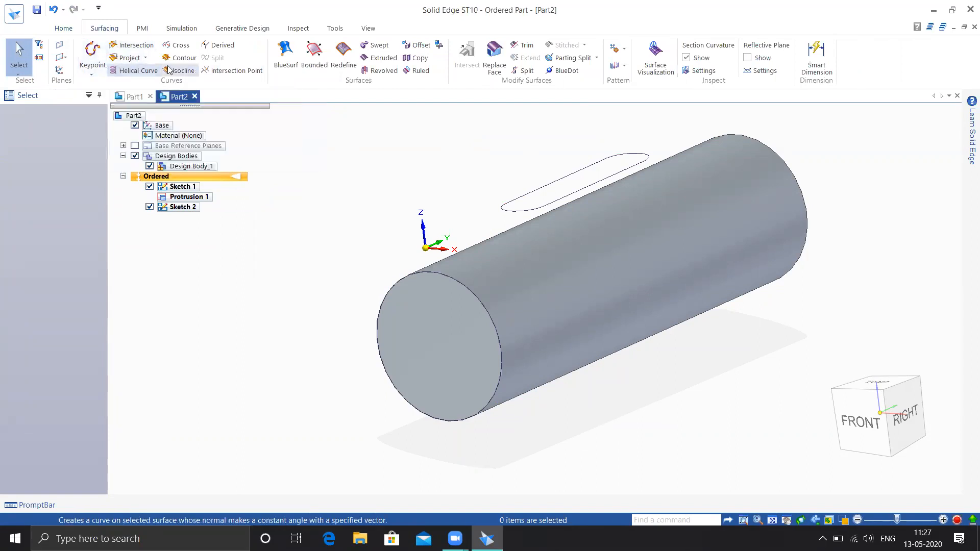
{"action": "left_click", "coordinate": [128, 58]}
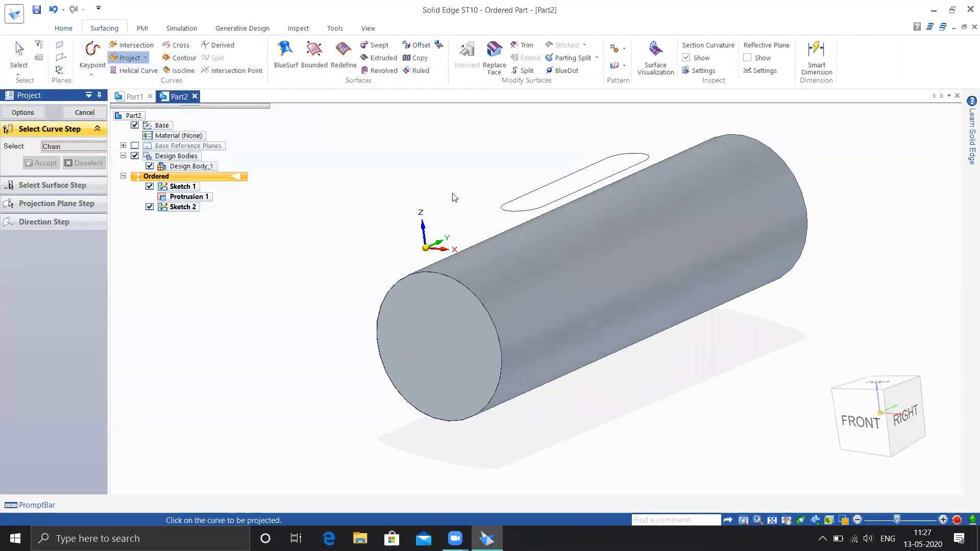
{"action": "left_click", "coordinate": [518, 214]}
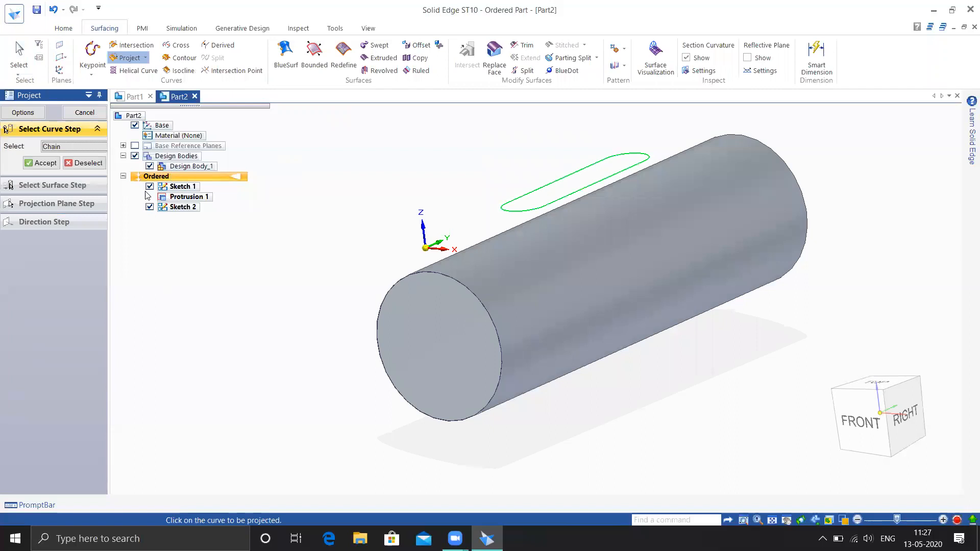
{"action": "right_click", "coordinate": [227, 295]}
{"action": "left_click", "coordinate": [530, 266]}
{"action": "right_click", "coordinate": [686, 386]}
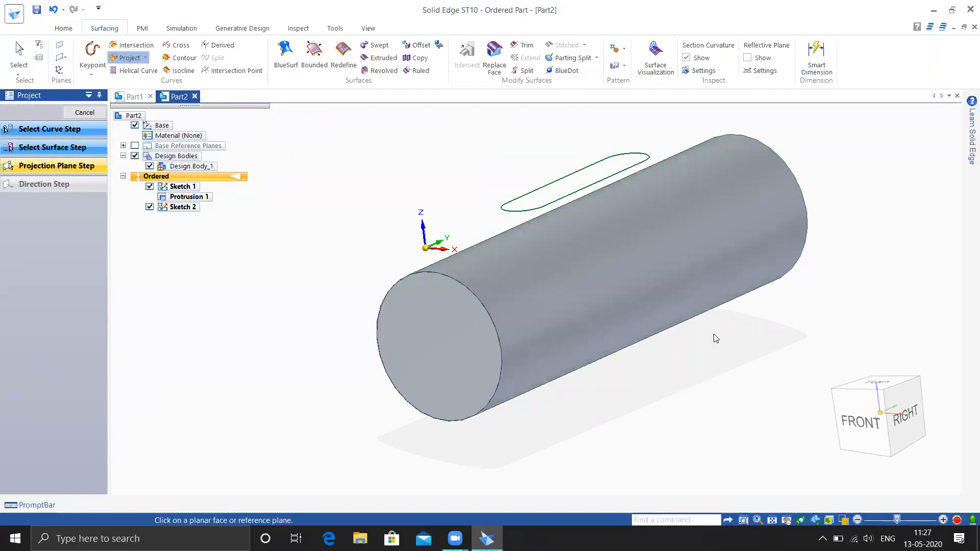
{"action": "left_click", "coordinate": [642, 406]}
{"action": "middle_click_drag", "start_coordinate": [700, 364], "coordinate": [704, 332]}
{"action": "left_click", "coordinate": [84, 113]}
{"action": "key", "text": "Escape"}
Step: Create a Normal cutout 5 mm deep from the projected slot chain, removing material inside the curve
{"action": "scroll", "coordinate": [484, 174], "scroll_direction": "up", "scroll_amount": 2}
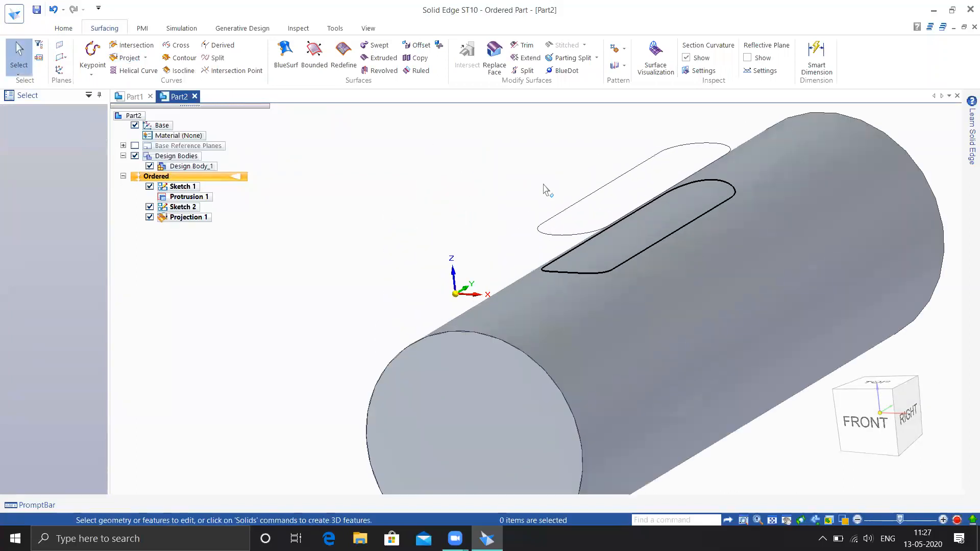
{"action": "left_click", "coordinate": [63, 28]}
{"action": "left_click", "coordinate": [471, 58]}
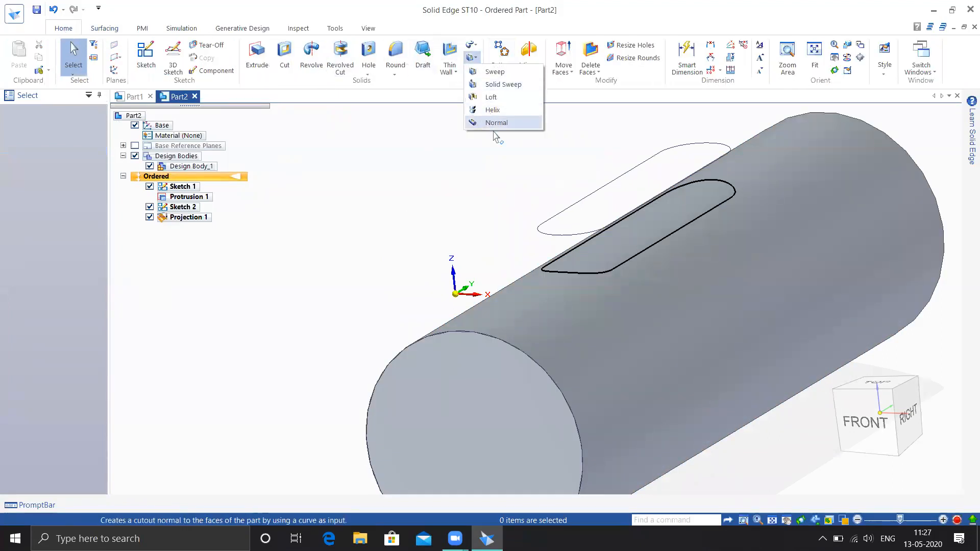
{"action": "left_click", "coordinate": [495, 123]}
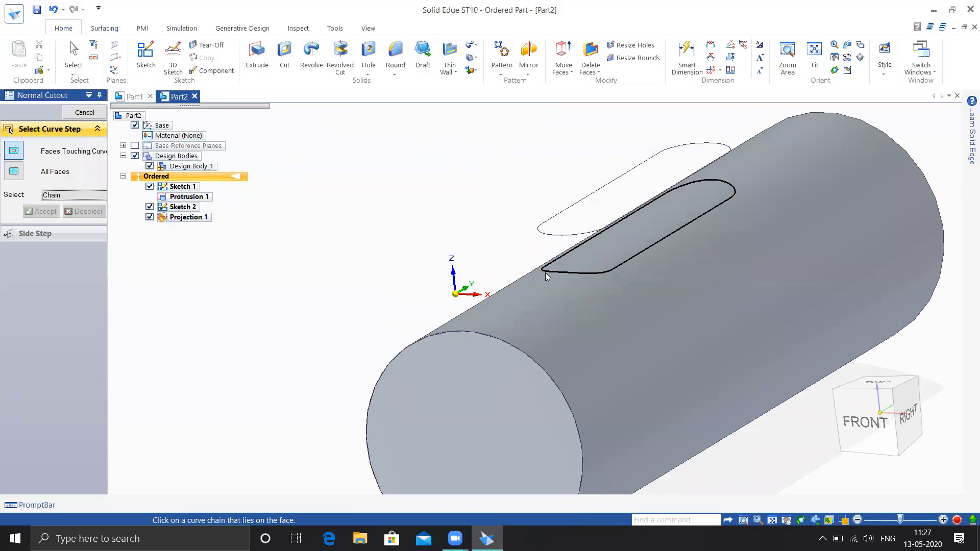
{"action": "left_click", "coordinate": [609, 274]}
{"action": "right_click", "coordinate": [477, 215]}
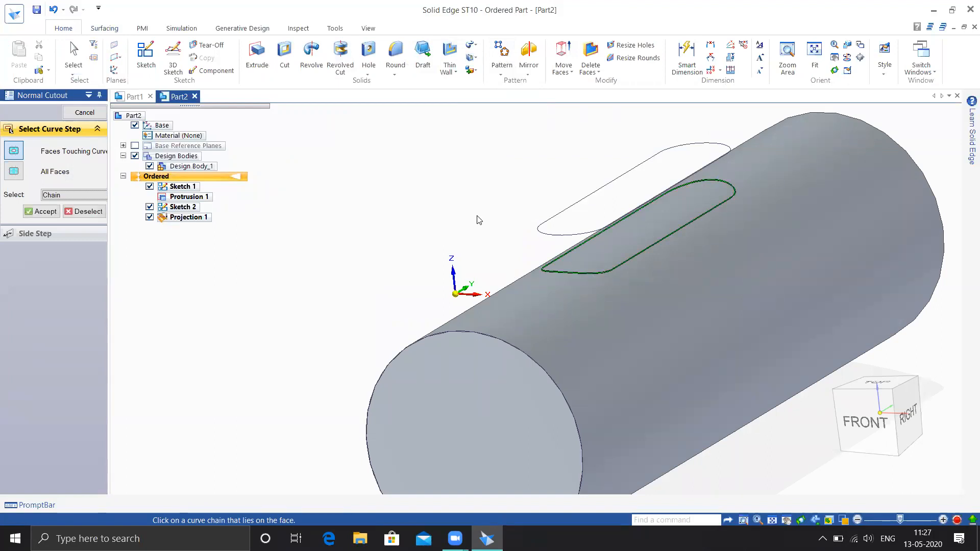
{"action": "middle_click_drag", "start_coordinate": [623, 332], "coordinate": [732, 315]}
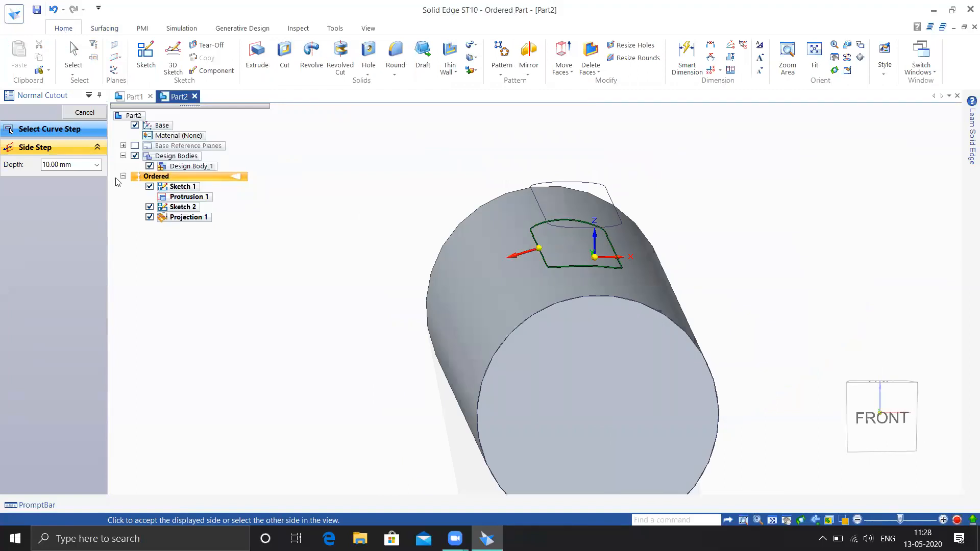
{"action": "left_click", "coordinate": [79, 168]}
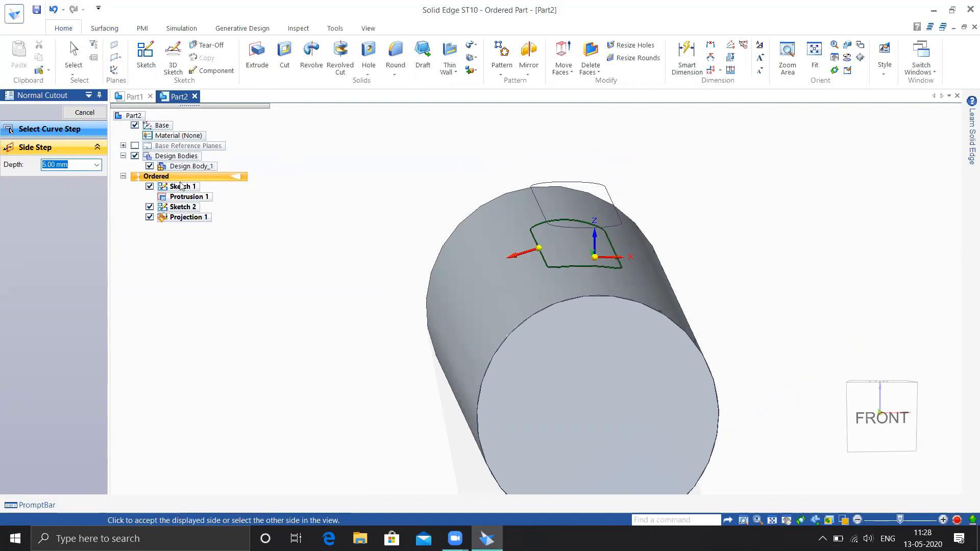
{"action": "left_click", "coordinate": [602, 220]}
{"action": "mouse_move", "coordinate": [693, 264]}
{"action": "middle_mouse_down"}
{"action": "mouse_move", "coordinate": [678, 247]}
{"action": "mouse_move", "coordinate": [693, 260]}
{"action": "middle_mouse_up"}
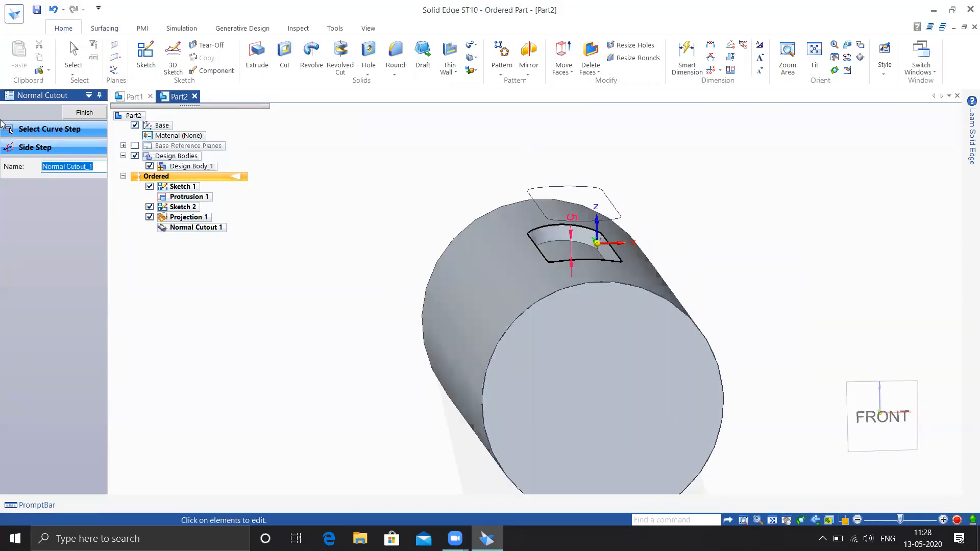
{"action": "left_click", "coordinate": [77, 129]}
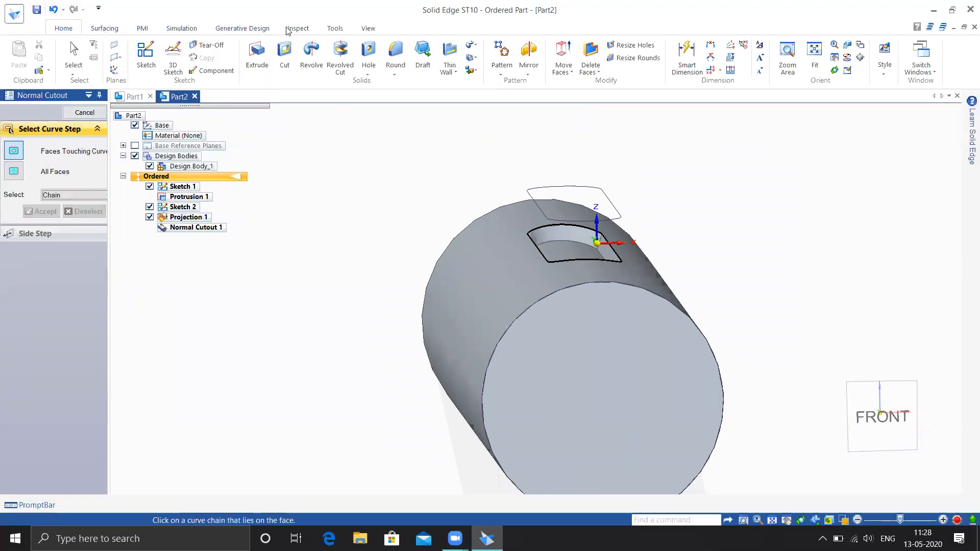
Step: Clip the view parallel to the cylinder's front face, with the first plane crossing the slot and the second near the far end
{"action": "left_click", "coordinate": [367, 28]}
{"action": "left_click", "coordinate": [43, 56]}
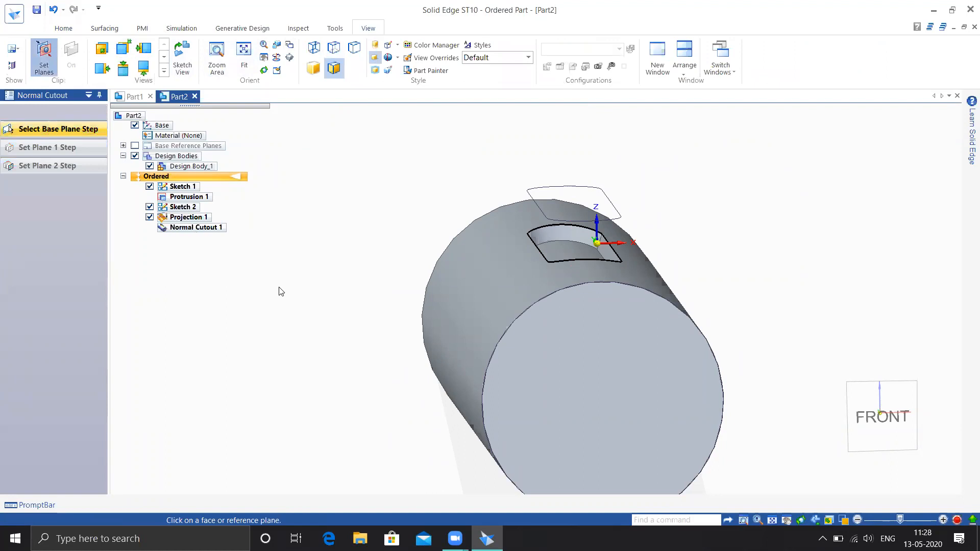
{"action": "middle_click_drag", "start_coordinate": [280, 289], "coordinate": [223, 296]}
{"action": "middle_click_drag", "start_coordinate": [252, 367], "coordinate": [311, 400]}
{"action": "left_click", "coordinate": [312, 400]}
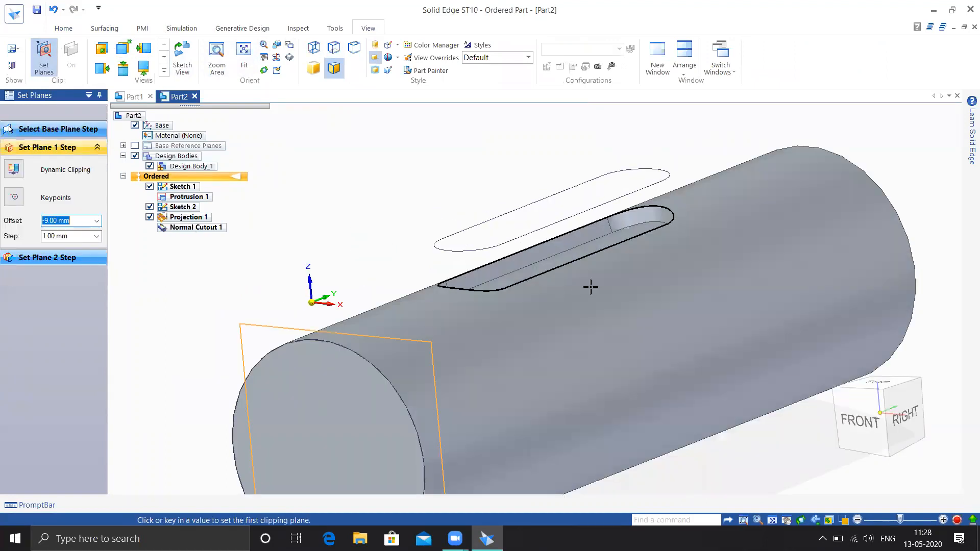
{"action": "left_click", "coordinate": [586, 305]}
{"action": "left_click", "coordinate": [886, 244]}
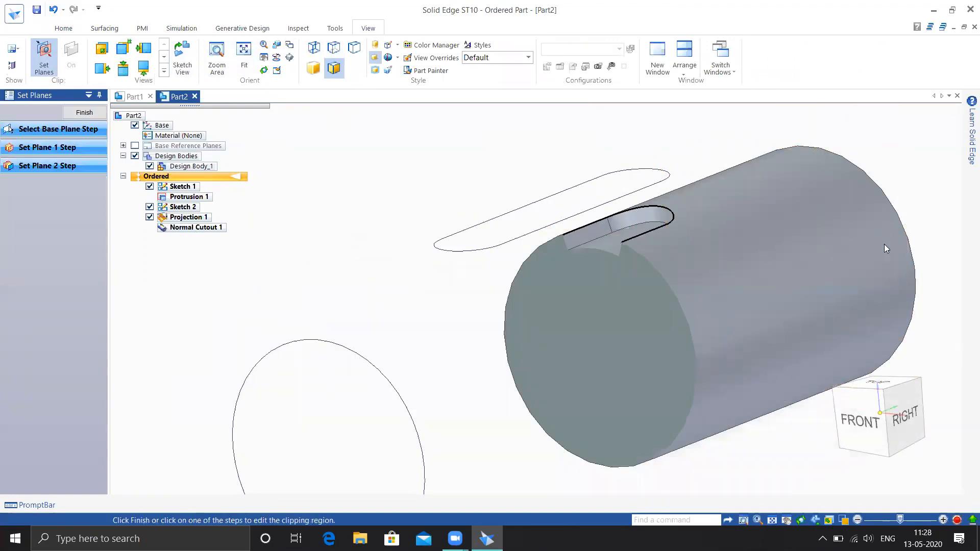
Step: Examine the cutout's side walls and floor in the clipped section, and look up the Normal protrusion and Normal cutout commands
{"action": "middle_click_drag", "start_coordinate": [740, 282], "coordinate": [793, 265]}
{"action": "scroll", "coordinate": [669, 239], "scroll_direction": "up", "scroll_amount": 5}
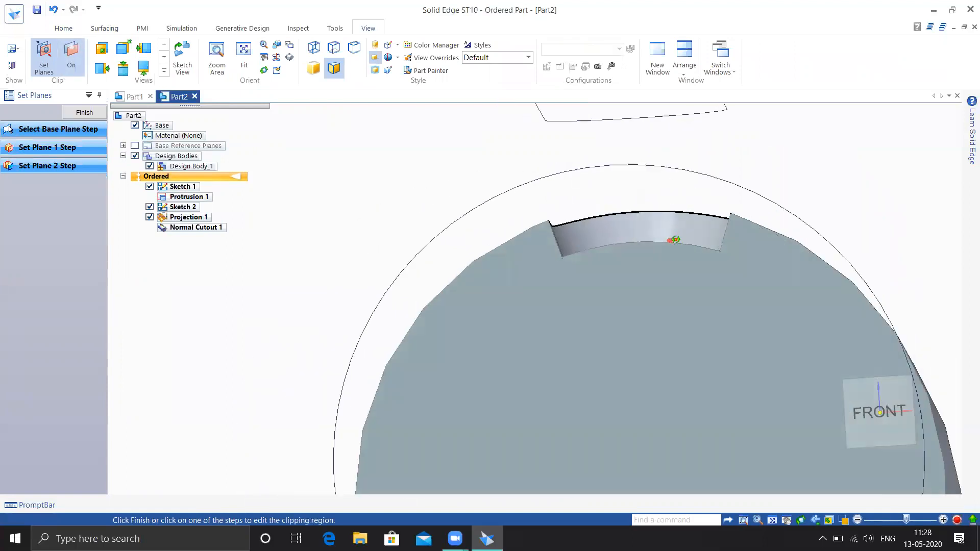
{"action": "middle_click_drag", "start_coordinate": [677, 240], "coordinate": [671, 246]}
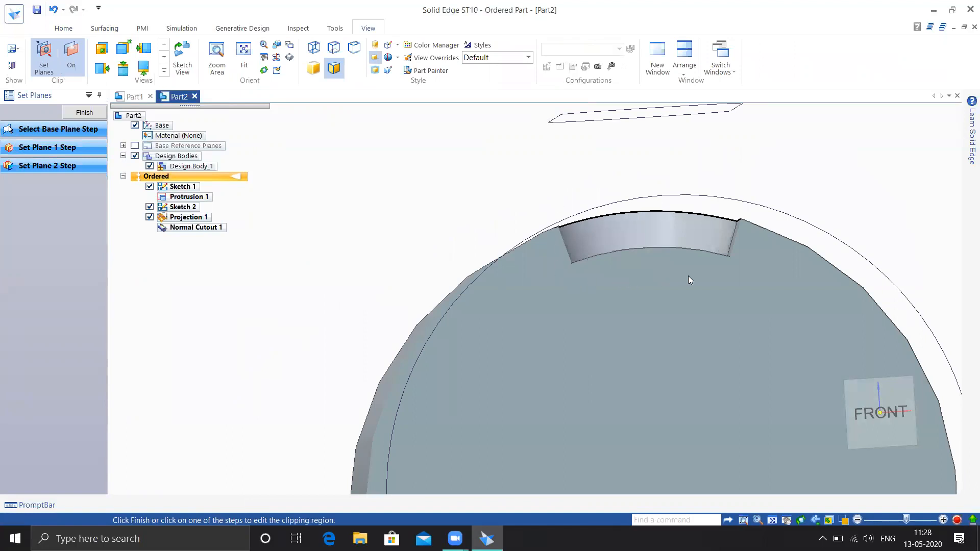
{"action": "middle_click_drag", "start_coordinate": [765, 285], "coordinate": [705, 292]}
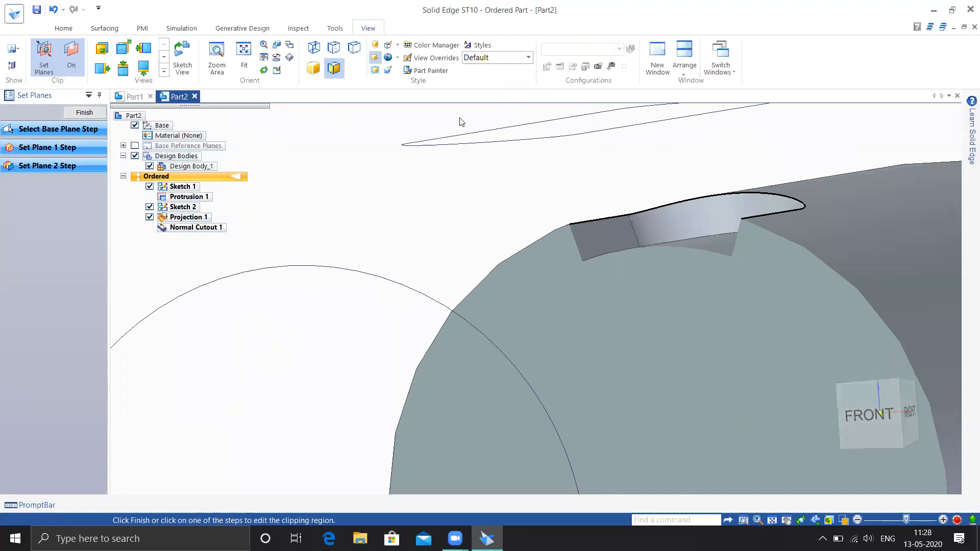
{"action": "left_click", "coordinate": [63, 28]}
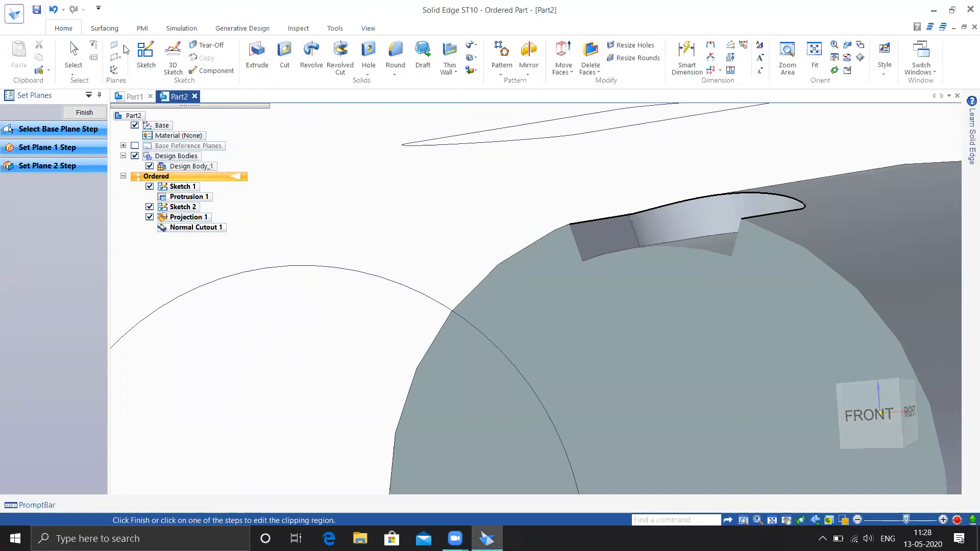
{"action": "left_click", "coordinate": [471, 45]}
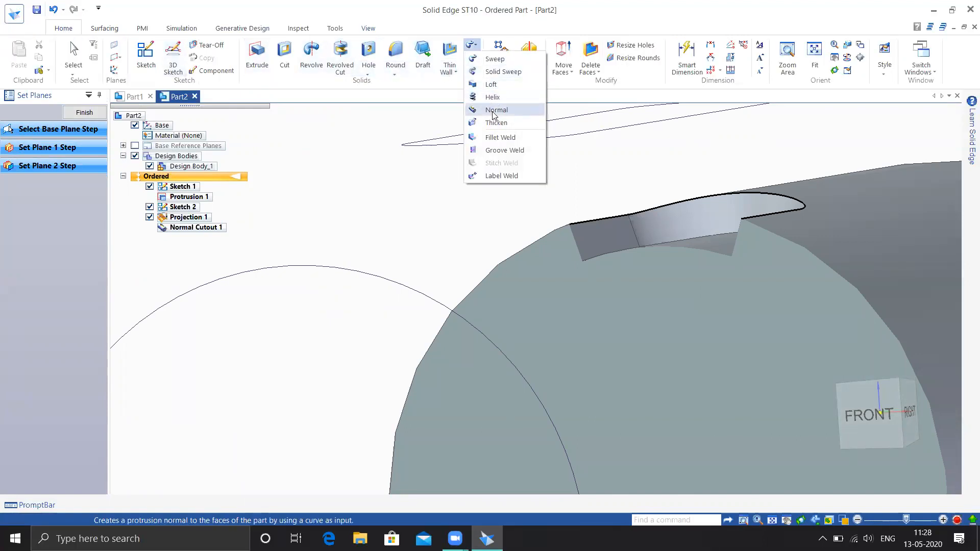
{"action": "left_click", "coordinate": [434, 96]}
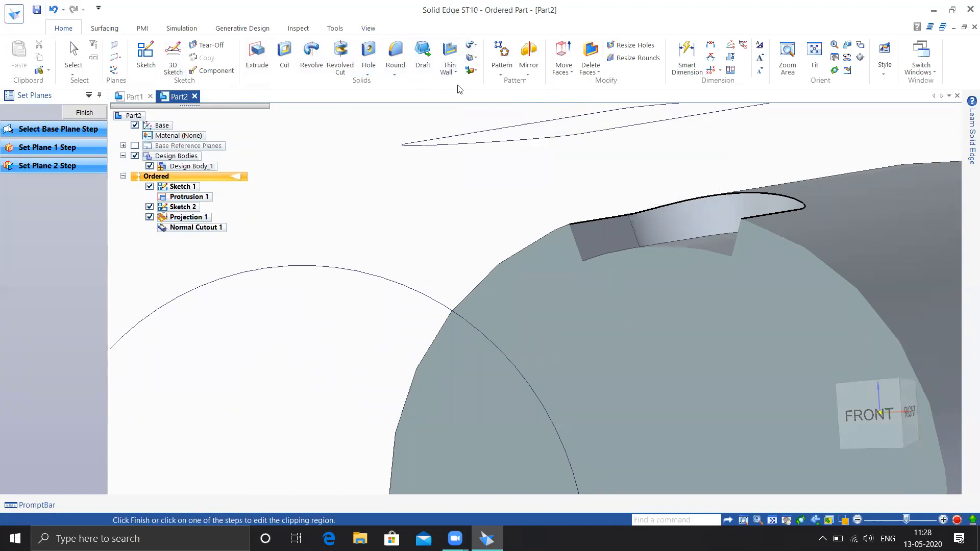
{"action": "left_click", "coordinate": [477, 59]}
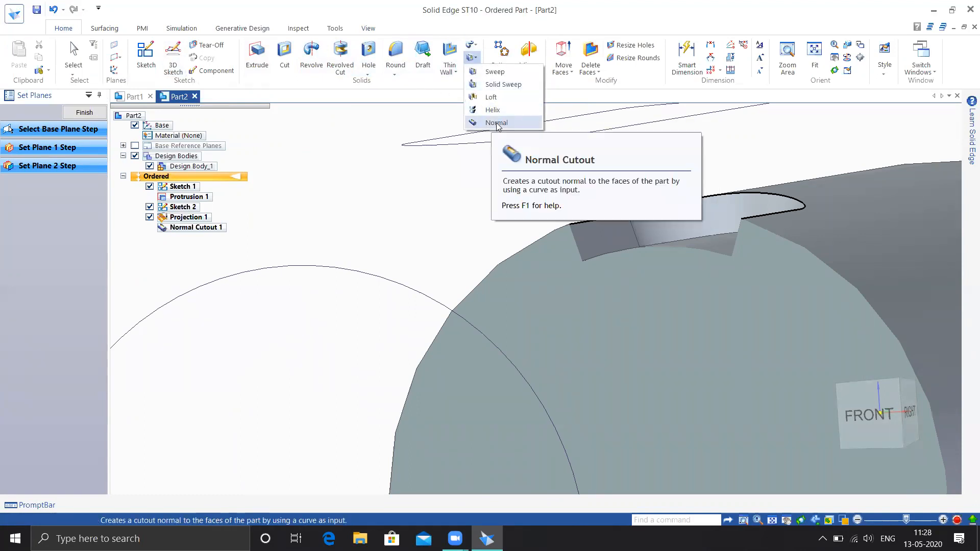
{"action": "left_click", "coordinate": [433, 182]}
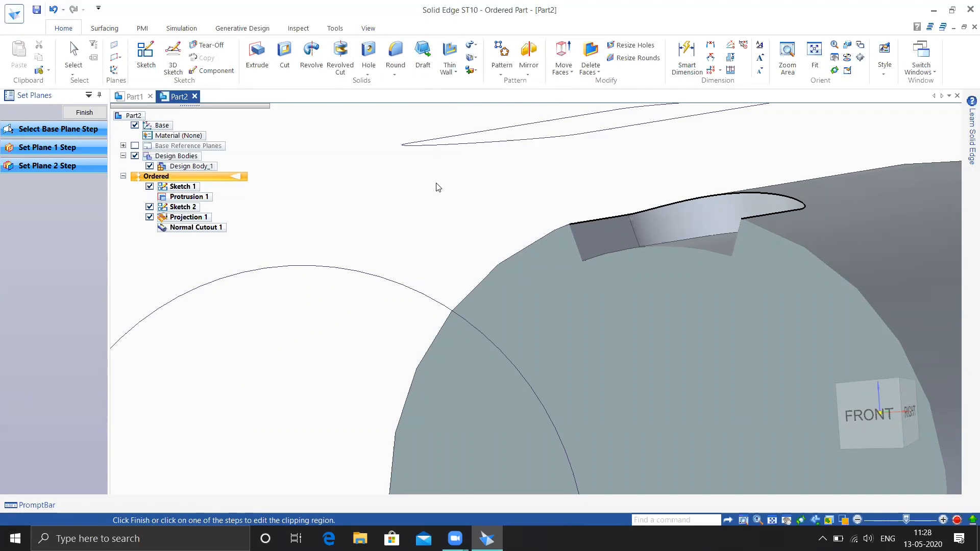
{"action": "scroll", "coordinate": [440, 194], "scroll_direction": "down", "scroll_amount": 4}
{"action": "middle_click_drag", "start_coordinate": [444, 205], "coordinate": [449, 251]}
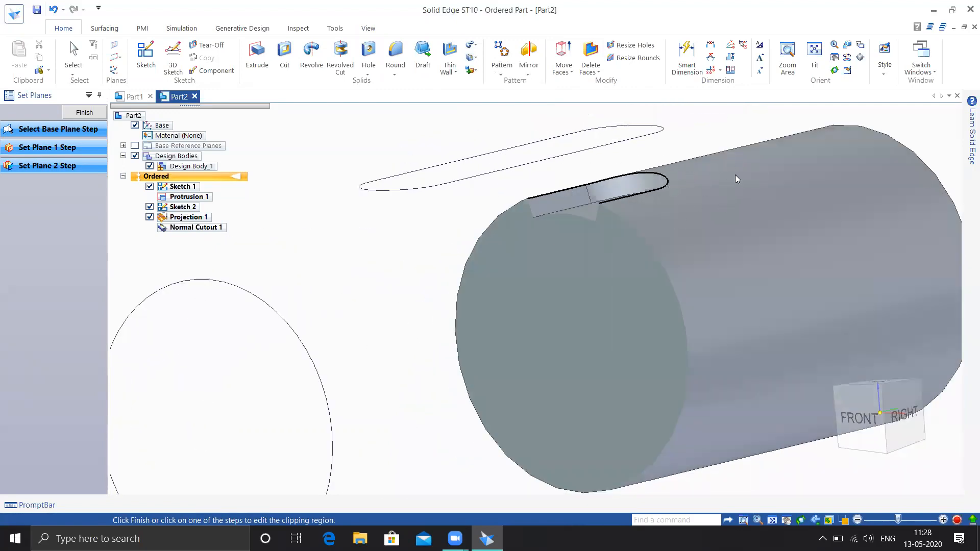
Step: Finish defining the clipping planes and create a new ISO Metric Part document
{"action": "left_click", "coordinate": [86, 114]}
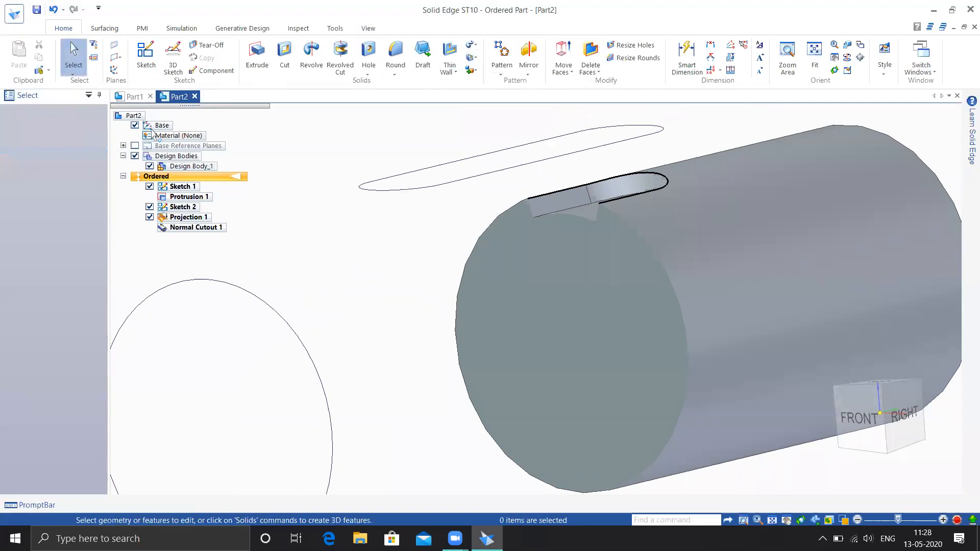
{"action": "left_click", "coordinate": [14, 15]}
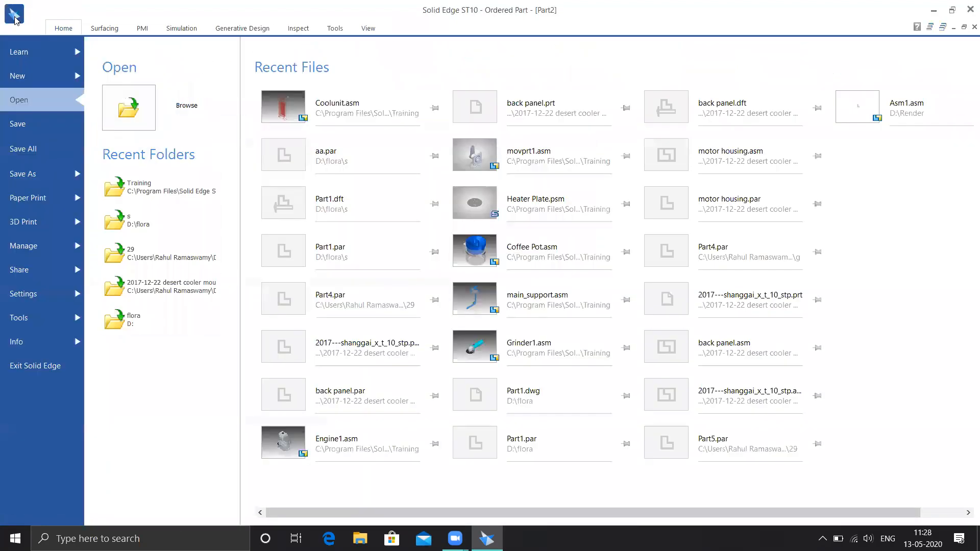
{"action": "left_click", "coordinate": [17, 76]}
{"action": "left_click", "coordinate": [228, 335]}
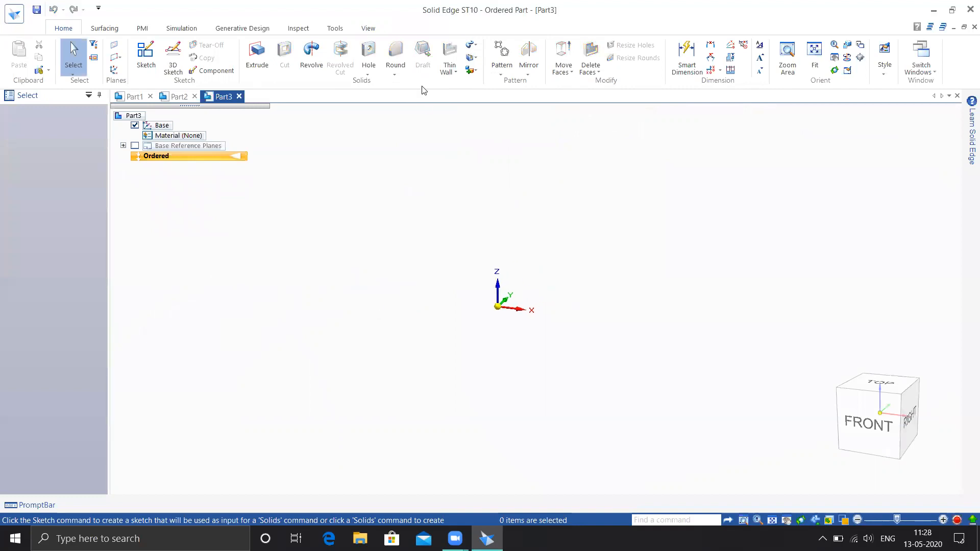
{"action": "left_click", "coordinate": [471, 45]}
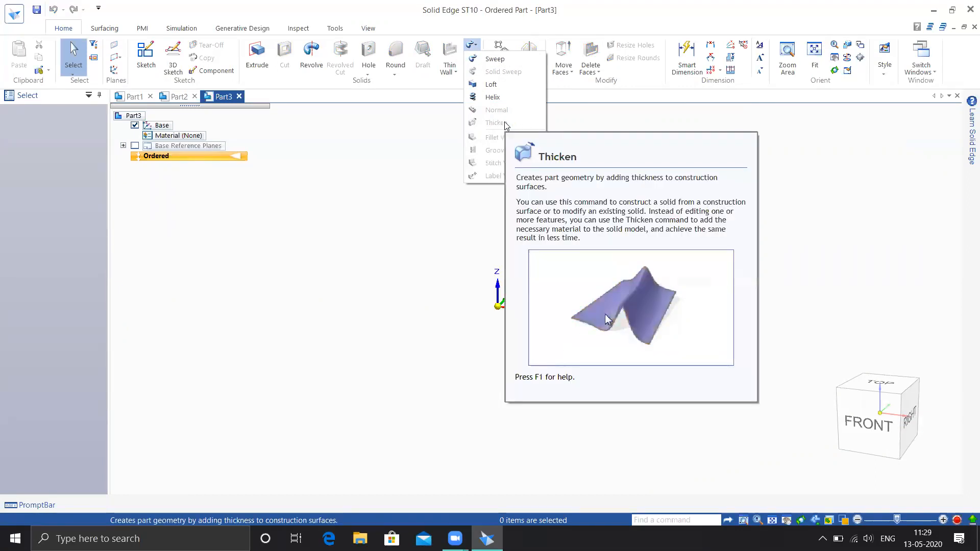
{"action": "left_click", "coordinate": [411, 125]}
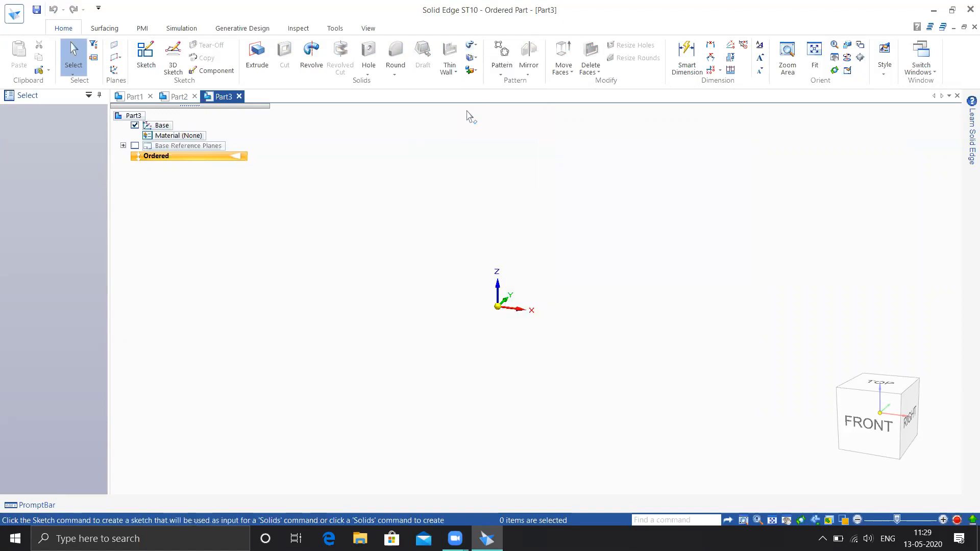
{"action": "left_click", "coordinate": [98, 31]}
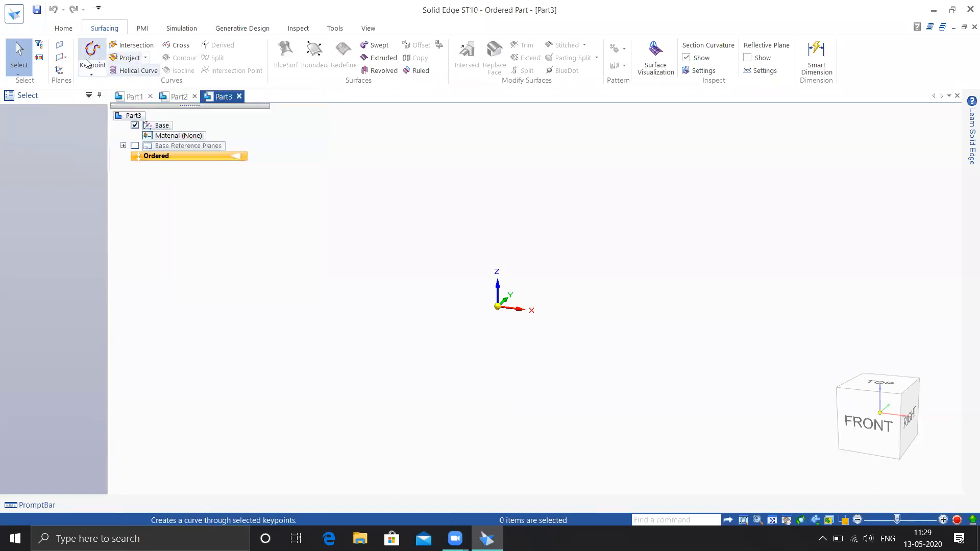
{"action": "left_click", "coordinate": [63, 28]}
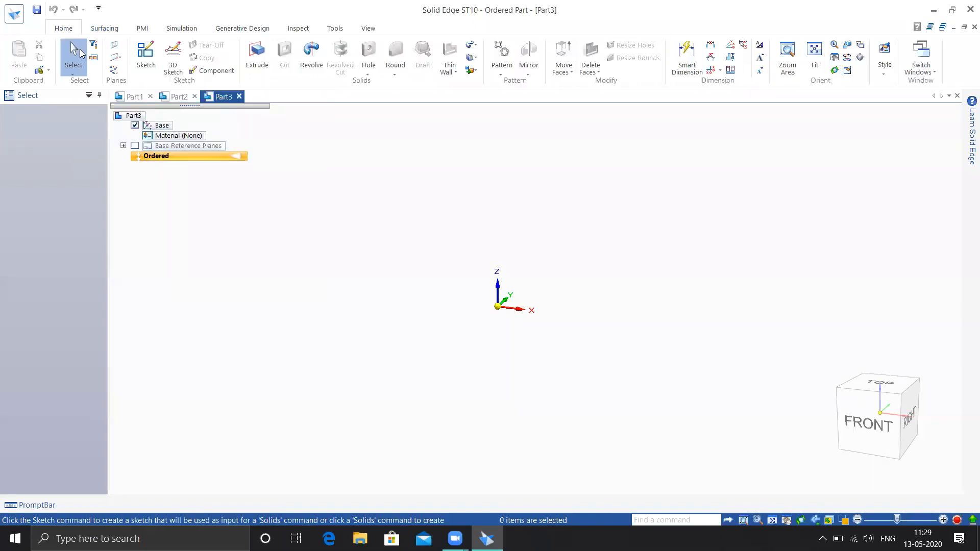
Step: Switch to the Part1 document containing the curved block with the Normal cutout
{"action": "left_click", "coordinate": [179, 97]}
{"action": "left_click", "coordinate": [130, 97]}
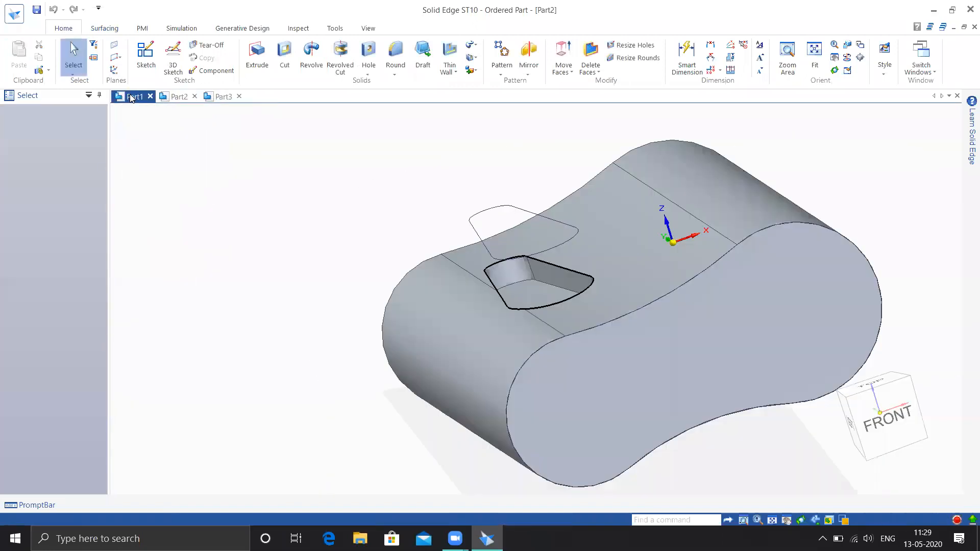
{"action": "scroll", "coordinate": [347, 202], "scroll_direction": "down", "scroll_amount": 4}
{"action": "middle_click_drag", "start_coordinate": [395, 181], "coordinate": [485, 306]}
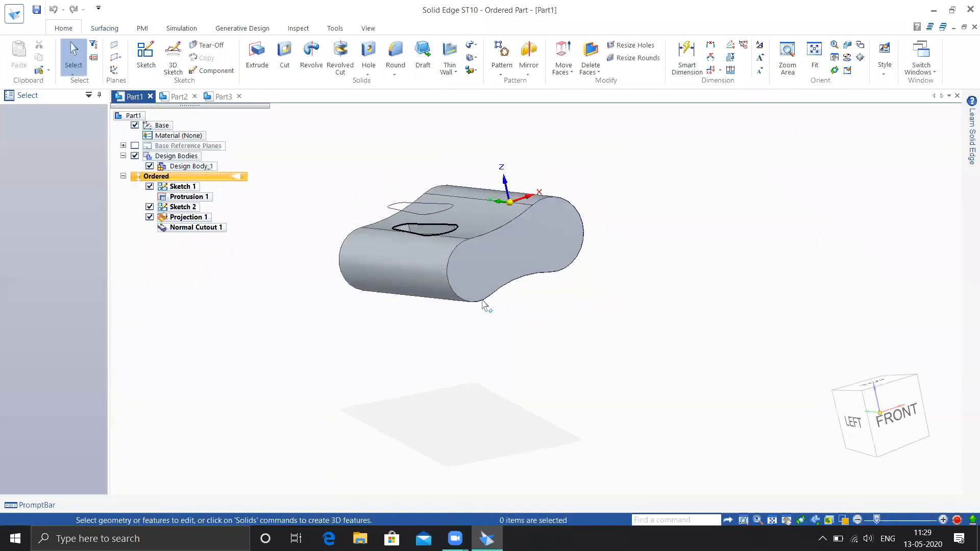
{"action": "scroll", "coordinate": [443, 212], "scroll_direction": "up", "scroll_amount": 3}
{"action": "middle_click_drag", "start_coordinate": [455, 219], "coordinate": [492, 234]}
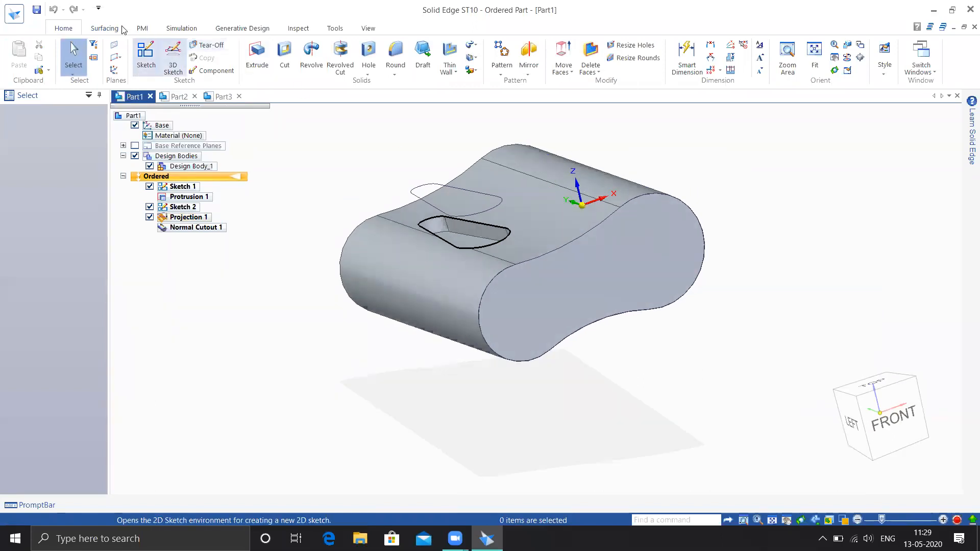
Step: Begin a keypoint curve at the block's back face, through the overhead sketch, further back-face edge points and a point midway along the block's underside
{"action": "left_click", "coordinate": [108, 30]}
{"action": "left_click", "coordinate": [92, 49]}
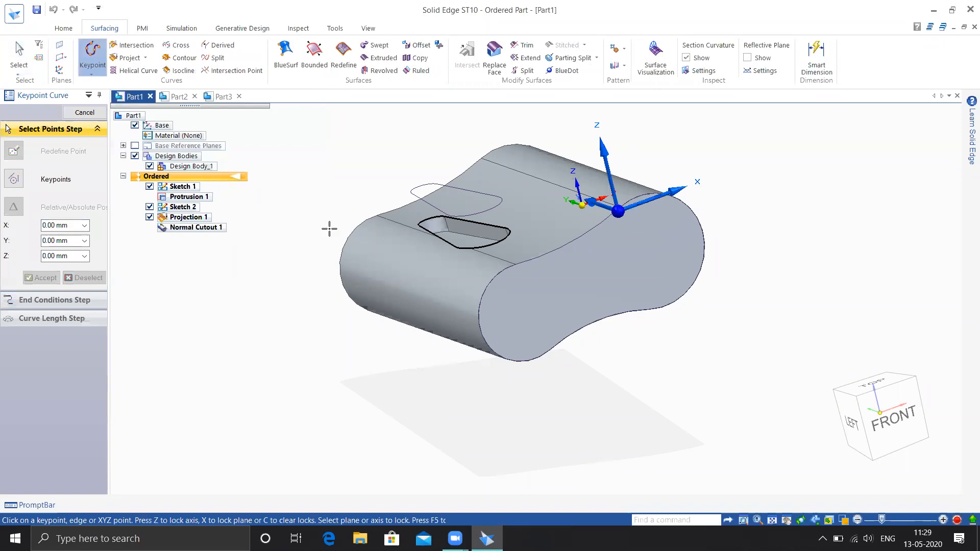
{"action": "left_click", "coordinate": [378, 216]}
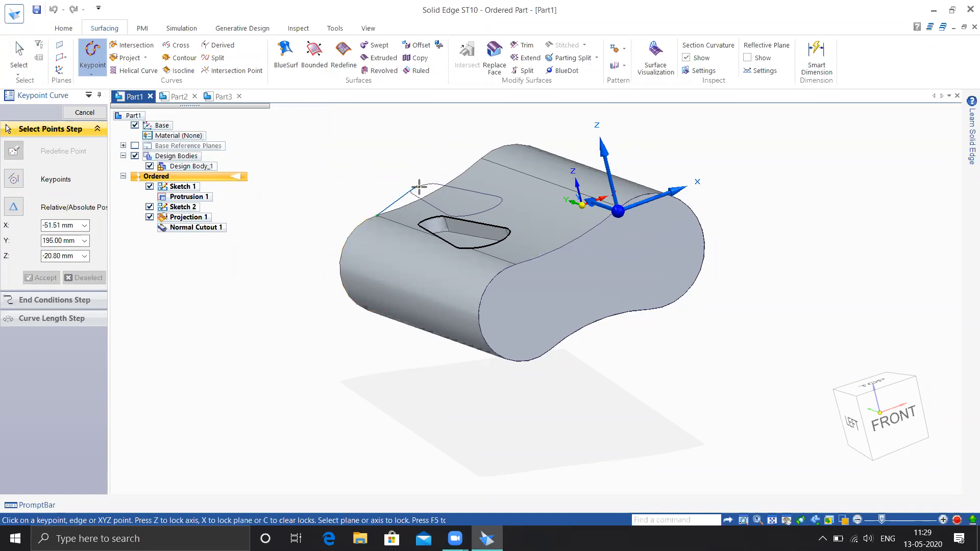
{"action": "left_click", "coordinate": [458, 152]}
{"action": "middle_click_drag", "start_coordinate": [461, 136], "coordinate": [556, 141]}
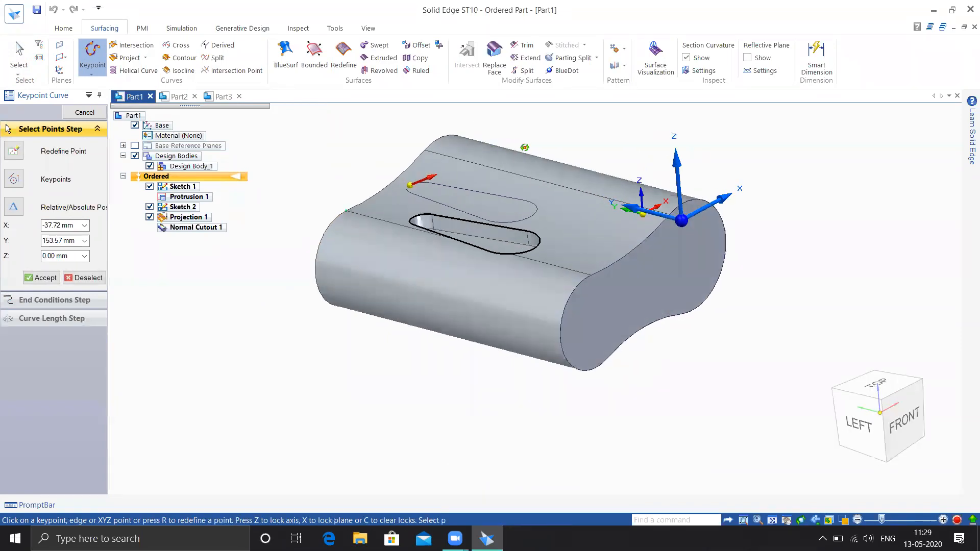
{"action": "middle_click_drag", "start_coordinate": [436, 143], "coordinate": [452, 160]}
{"action": "left_click", "coordinate": [377, 155]}
{"action": "left_click", "coordinate": [391, 250]}
{"action": "middle_click_drag", "start_coordinate": [377, 348], "coordinate": [269, 232]}
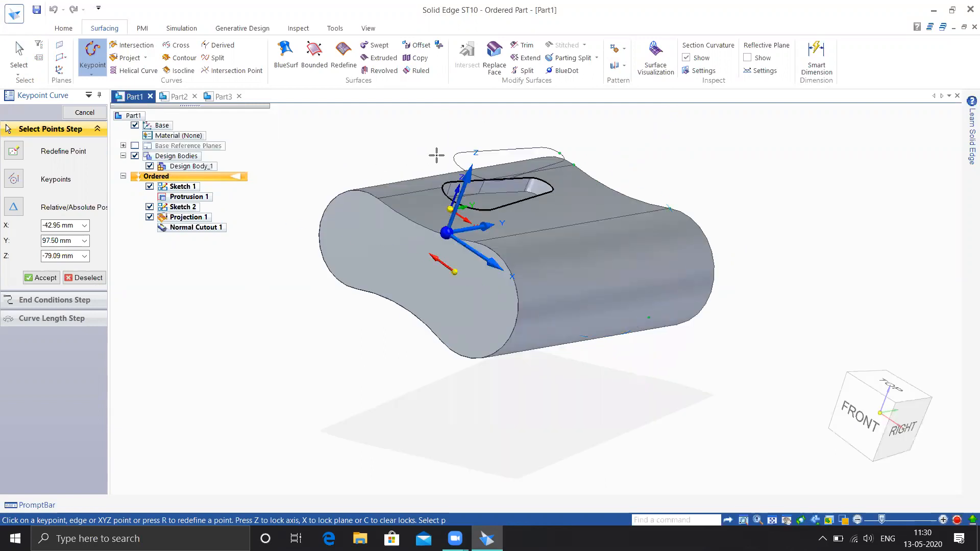
Step: Continue the keypoint curve through the other end of the overhead sketch to the front face's upper edge endpoint, and accept the points
{"action": "left_click", "coordinate": [458, 151]}
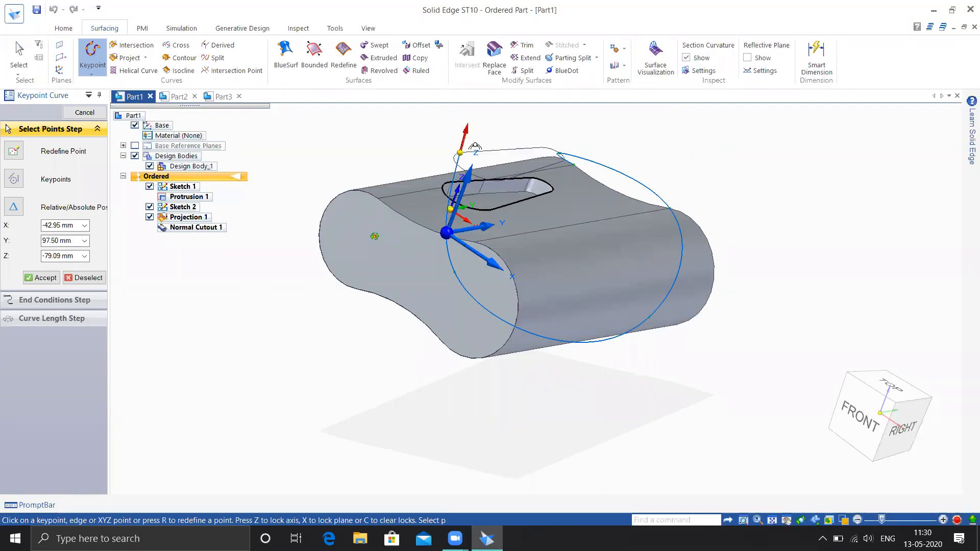
{"action": "key", "text": "ctrl+r"}
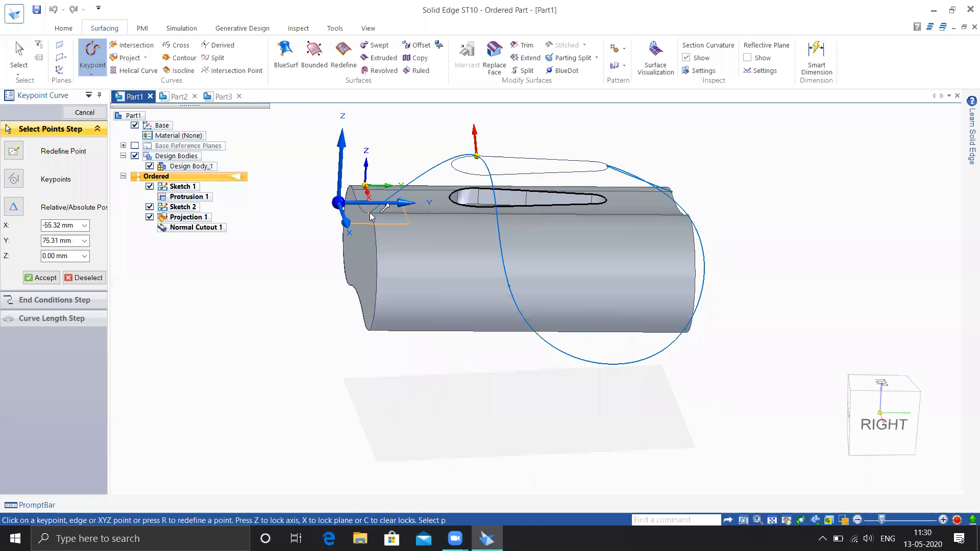
{"action": "middle_click_drag", "start_coordinate": [321, 288], "coordinate": [427, 282]}
{"action": "middle_click_drag", "start_coordinate": [473, 338], "coordinate": [383, 313]}
{"action": "left_click", "coordinate": [383, 176]}
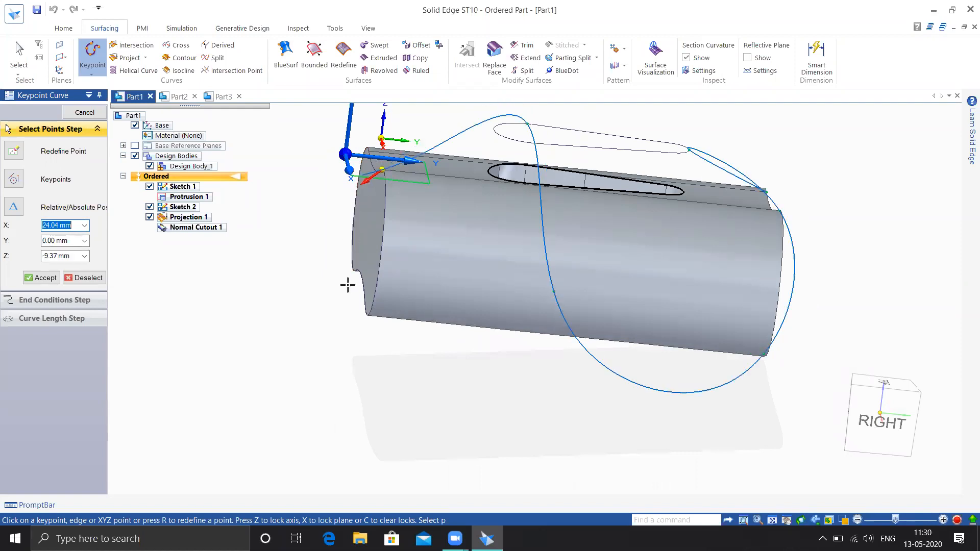
{"action": "left_click", "coordinate": [42, 279]}
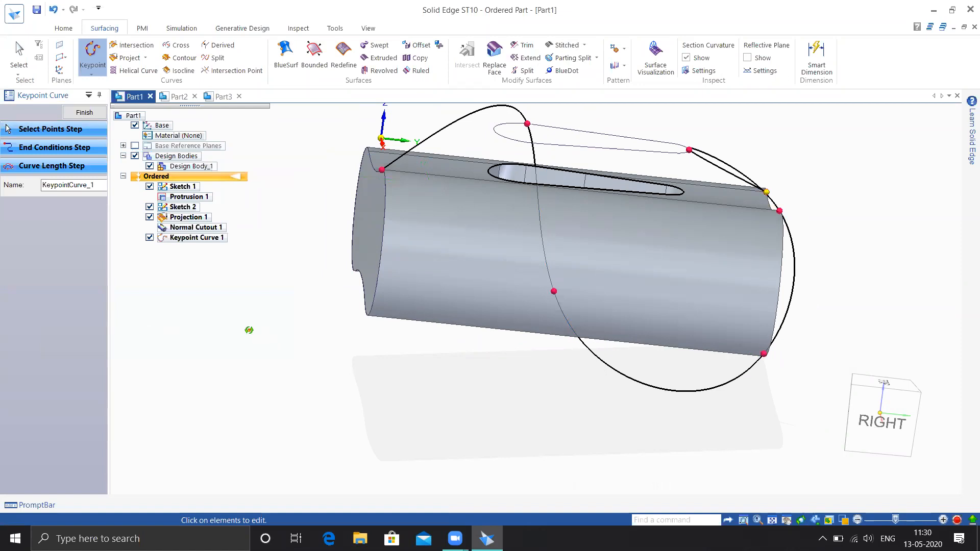
Step: Change the keypoint curve's end condition from open to closed, accept it and finish the curve
{"action": "middle_click_drag", "start_coordinate": [249, 330], "coordinate": [205, 312]}
{"action": "key", "text": "ctrl+r"}
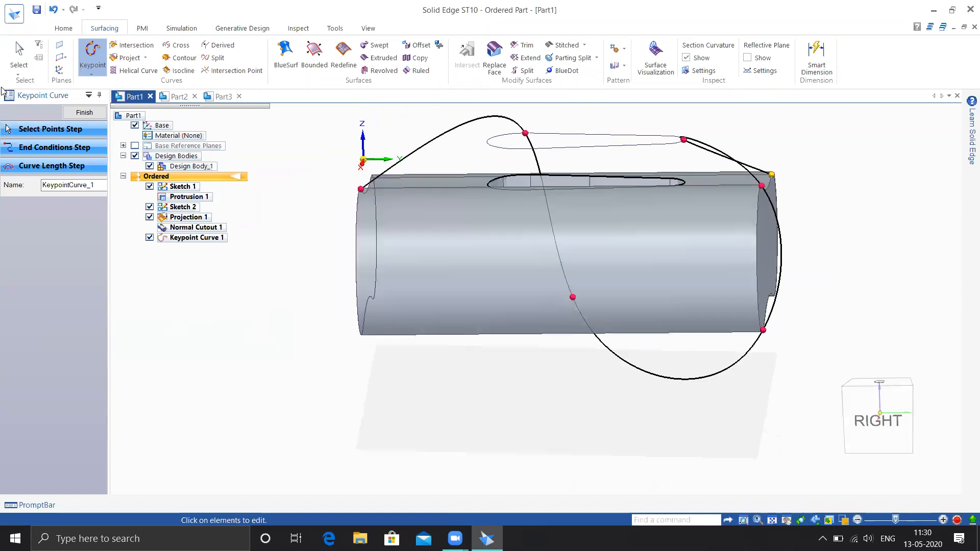
{"action": "left_click", "coordinate": [45, 151]}
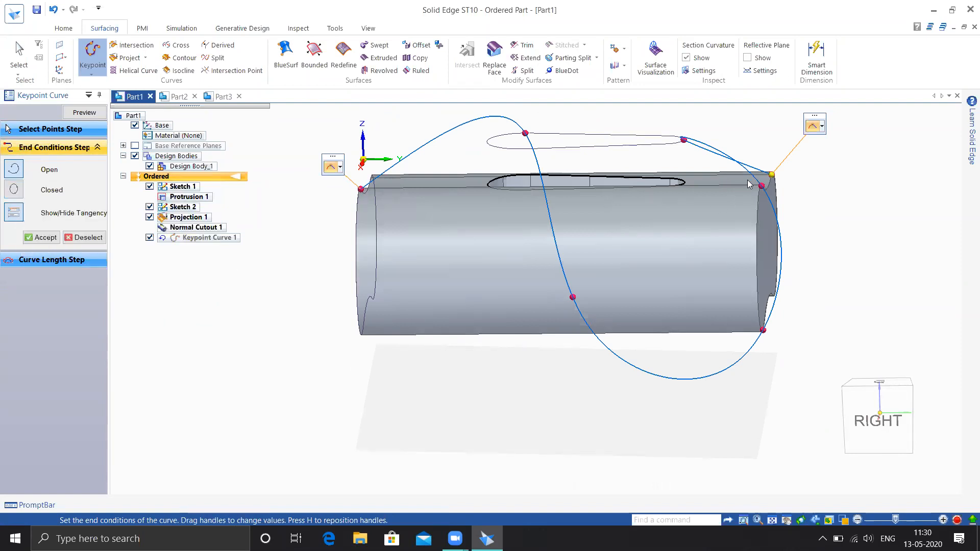
{"action": "middle_click_drag", "start_coordinate": [807, 220], "coordinate": [769, 185]}
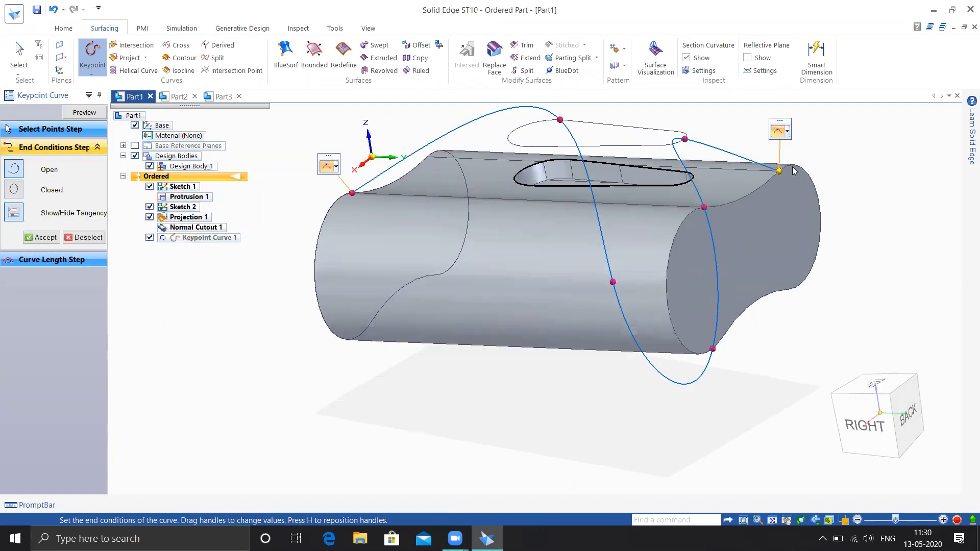
{"action": "left_click", "coordinate": [14, 189]}
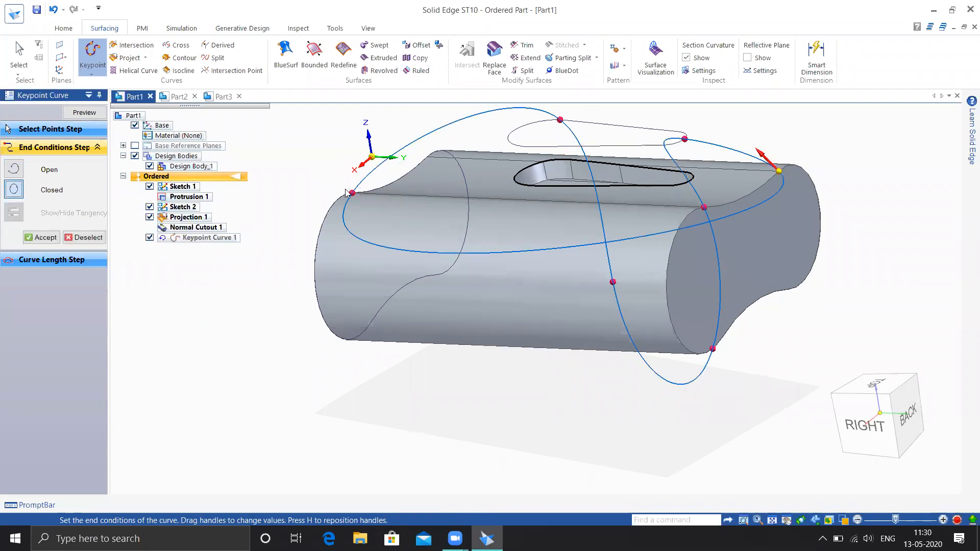
{"action": "middle_click_drag", "start_coordinate": [775, 270], "coordinate": [581, 317]}
{"action": "middle_click_drag", "start_coordinate": [690, 433], "coordinate": [612, 451]}
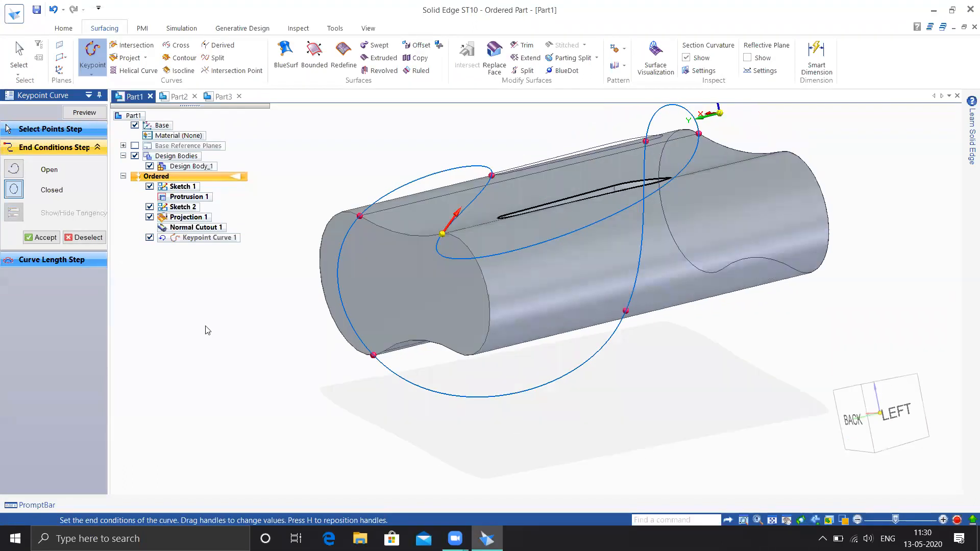
{"action": "left_click", "coordinate": [39, 238]}
{"action": "left_click", "coordinate": [85, 112]}
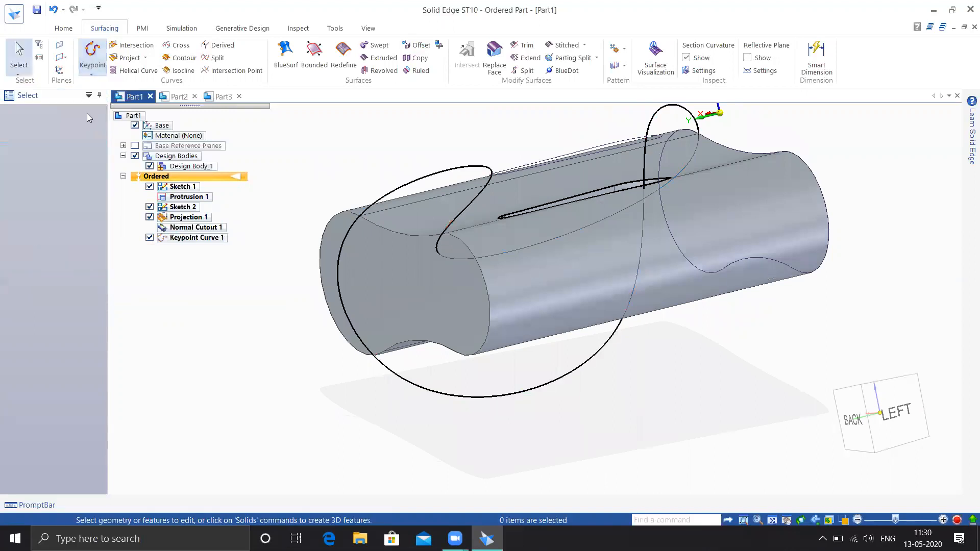
{"action": "middle_click_drag", "start_coordinate": [289, 337], "coordinate": [131, 361]}
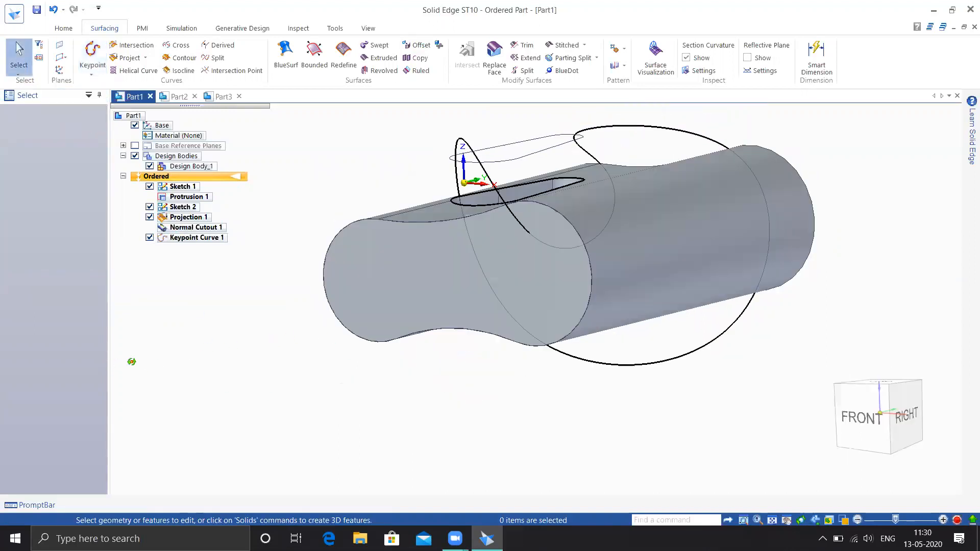
{"action": "middle_click_drag", "start_coordinate": [344, 369], "coordinate": [383, 394]}
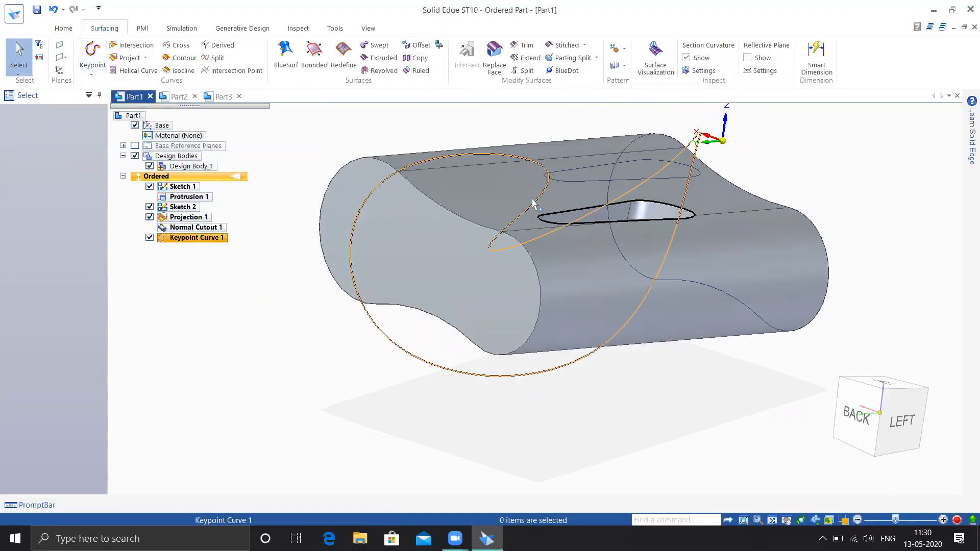
{"action": "middle_click_drag", "start_coordinate": [747, 229], "coordinate": [658, 221]}
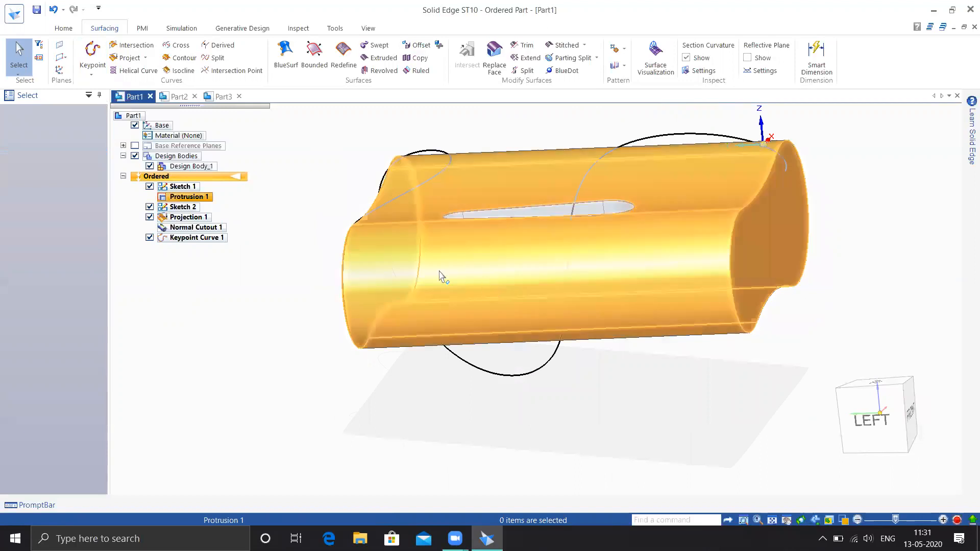
{"action": "mouse_move", "coordinate": [837, 263]}
{"action": "middle_mouse_down"}
{"action": "mouse_move", "coordinate": [796, 281]}
{"action": "mouse_move", "coordinate": [840, 262]}
{"action": "middle_mouse_up"}
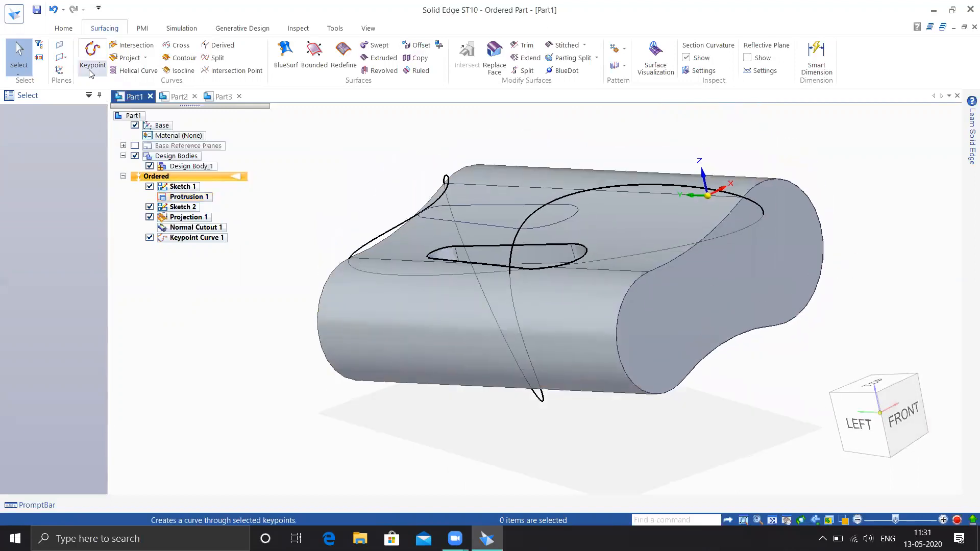
Step: Try to create a curve from table data with the Curve by Table command
{"action": "left_click", "coordinate": [92, 75]}
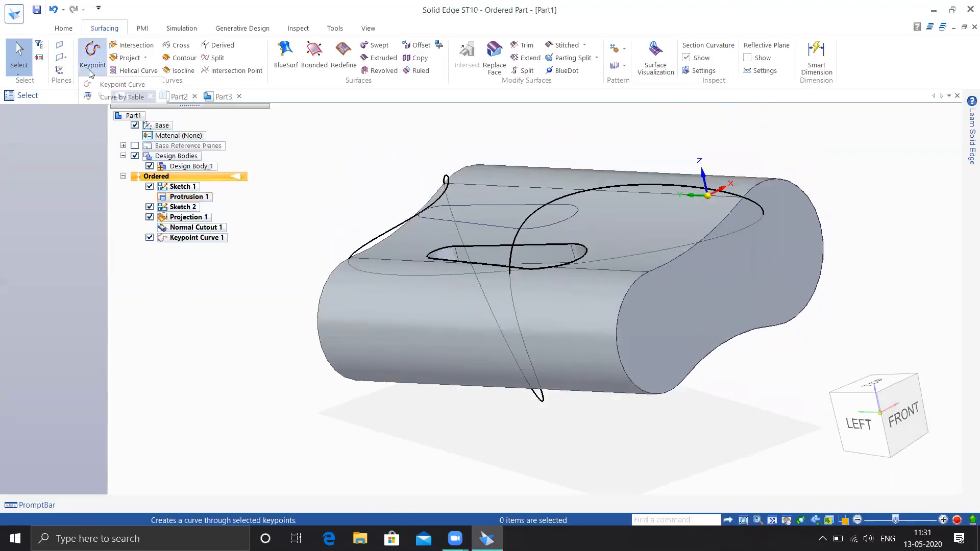
{"action": "left_click", "coordinate": [127, 98]}
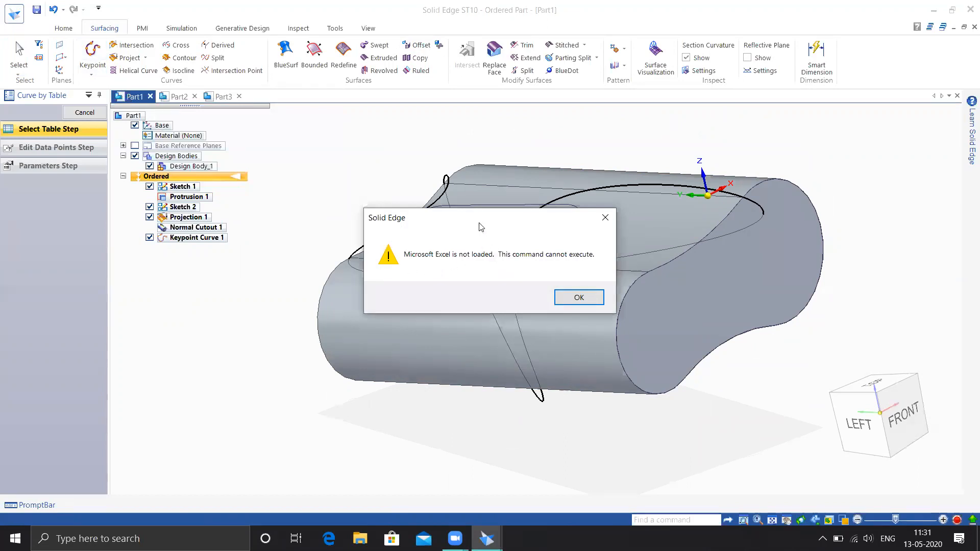
{"action": "left_click_drag", "start_coordinate": [474, 221], "coordinate": [443, 175]}
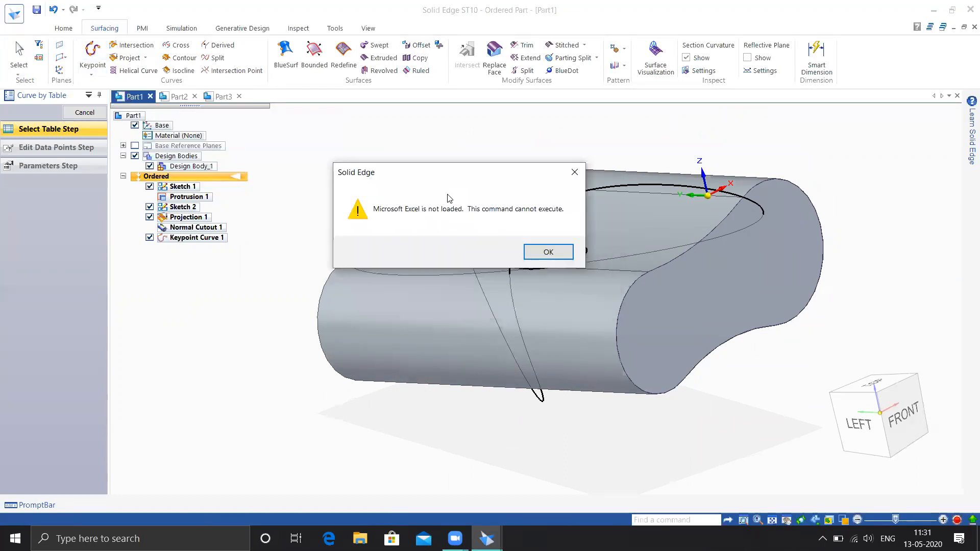
{"action": "left_click", "coordinate": [547, 252]}
{"action": "middle_click_drag", "start_coordinate": [361, 281], "coordinate": [461, 415]}
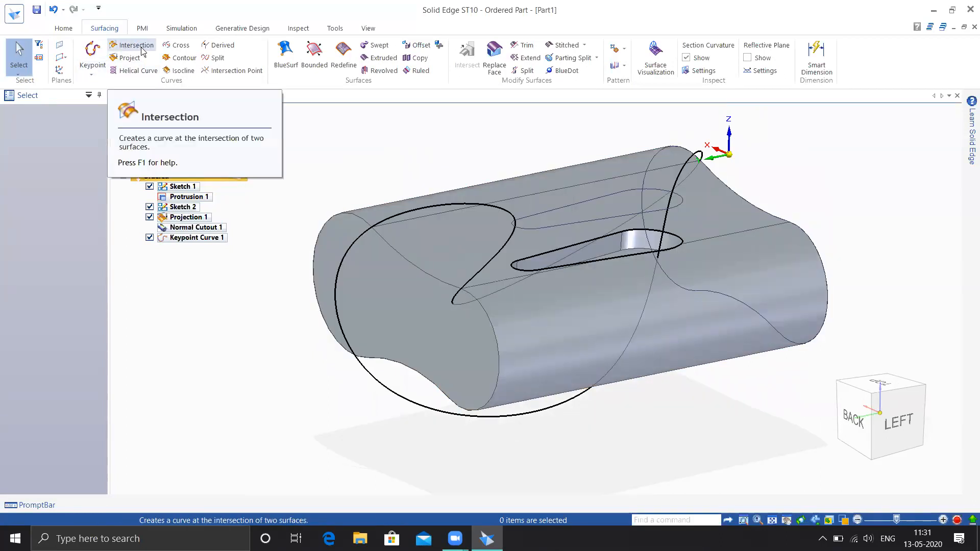
Step: Create another blank ISO Metric Part document alongside the open parts
{"action": "left_click", "coordinate": [15, 14]}
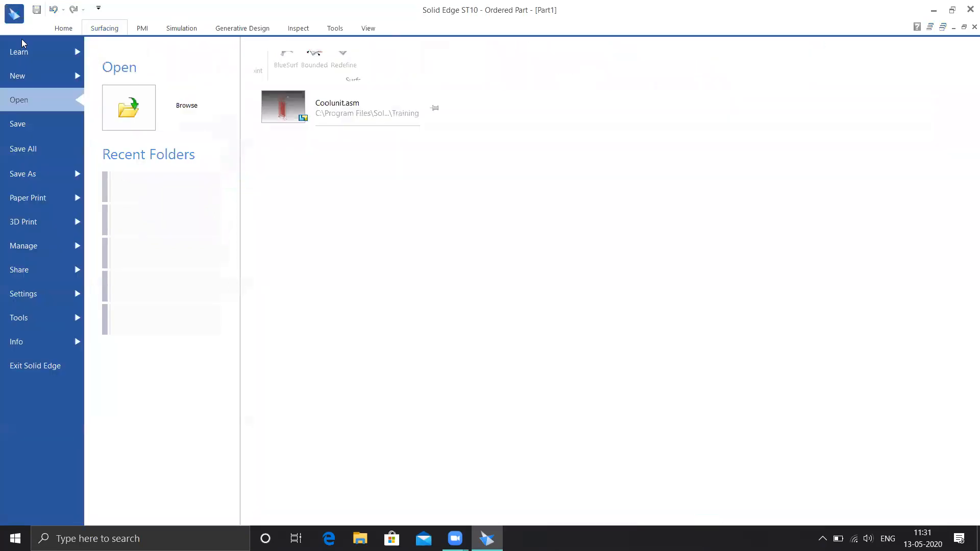
{"action": "left_click", "coordinate": [29, 82]}
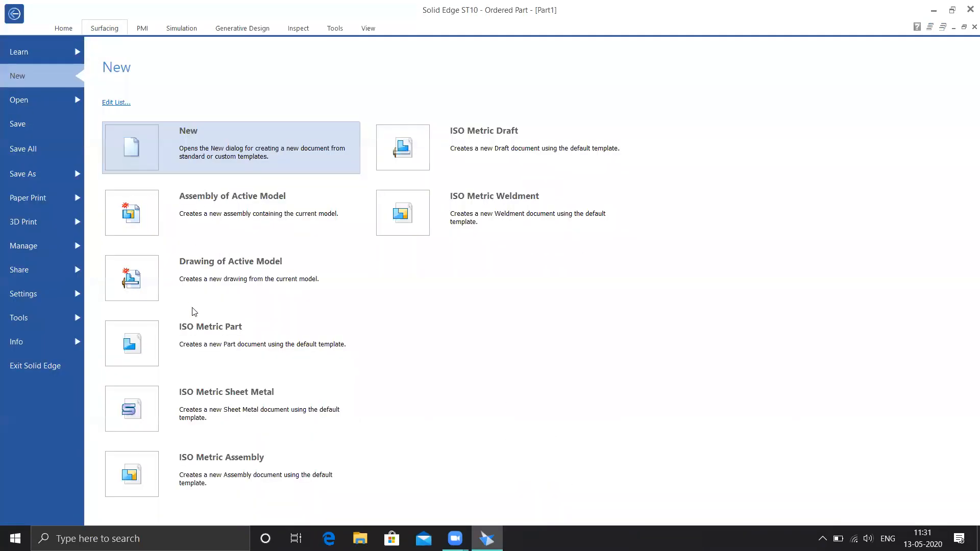
{"action": "left_click", "coordinate": [194, 341]}
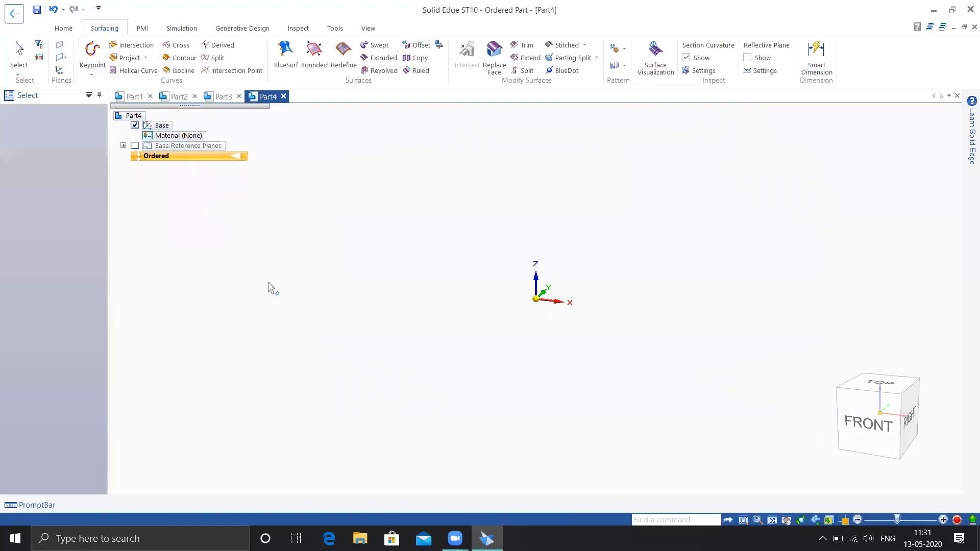
Step: Start a new sketch on the front (XZ) reference plane
{"action": "left_click", "coordinate": [57, 30]}
{"action": "left_click", "coordinate": [159, 63]}
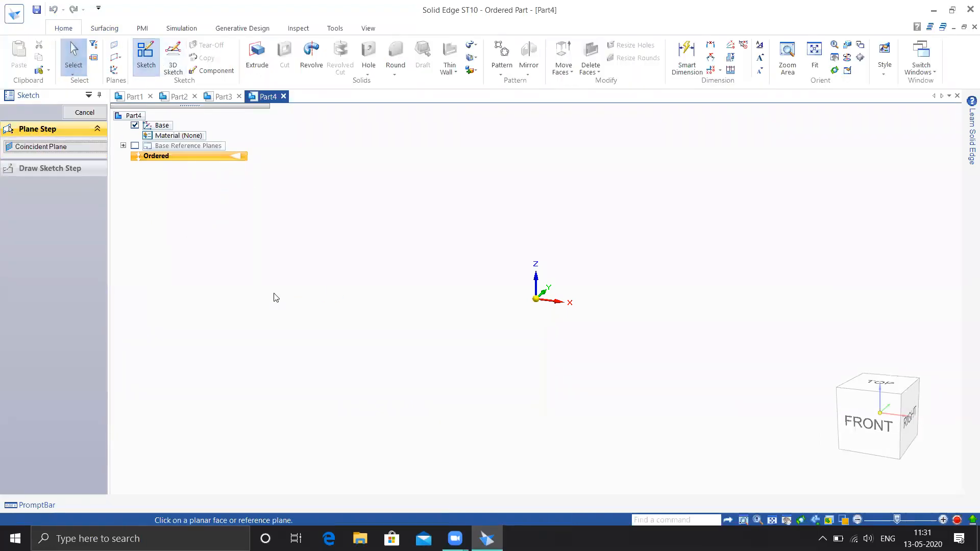
{"action": "left_click", "coordinate": [559, 286]}
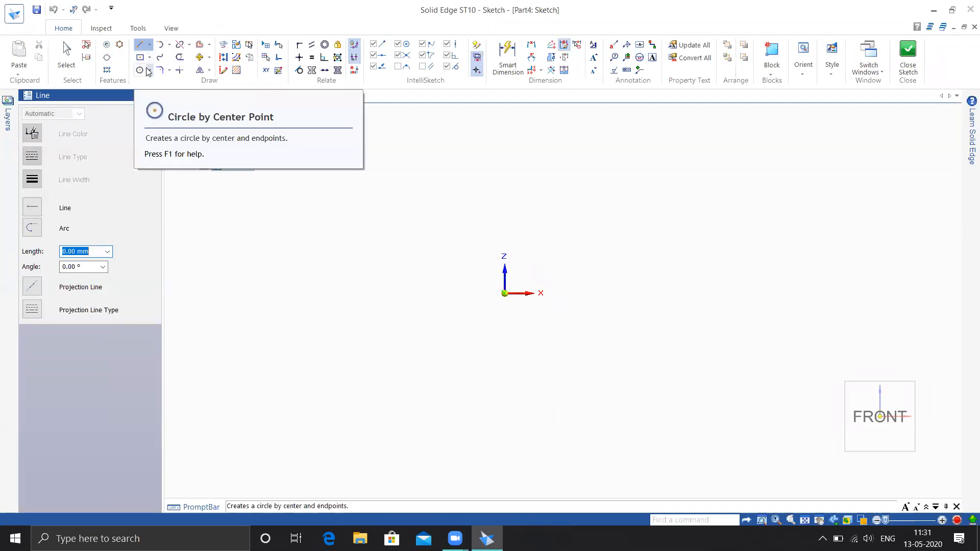
Step: Draw a wide, upward-bulging three-point arc below the origin, with its endpoints level with each other
{"action": "left_click", "coordinate": [169, 45]}
{"action": "left_click", "coordinate": [189, 70]}
{"action": "scroll", "coordinate": [459, 357], "scroll_direction": "up", "scroll_amount": 4}
{"action": "left_click", "coordinate": [374, 344]}
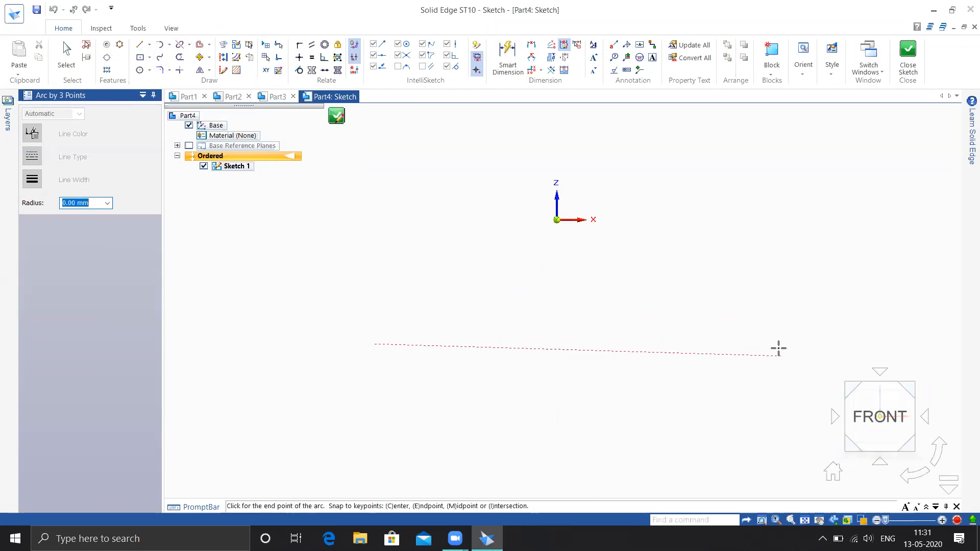
{"action": "left_click", "coordinate": [784, 343]}
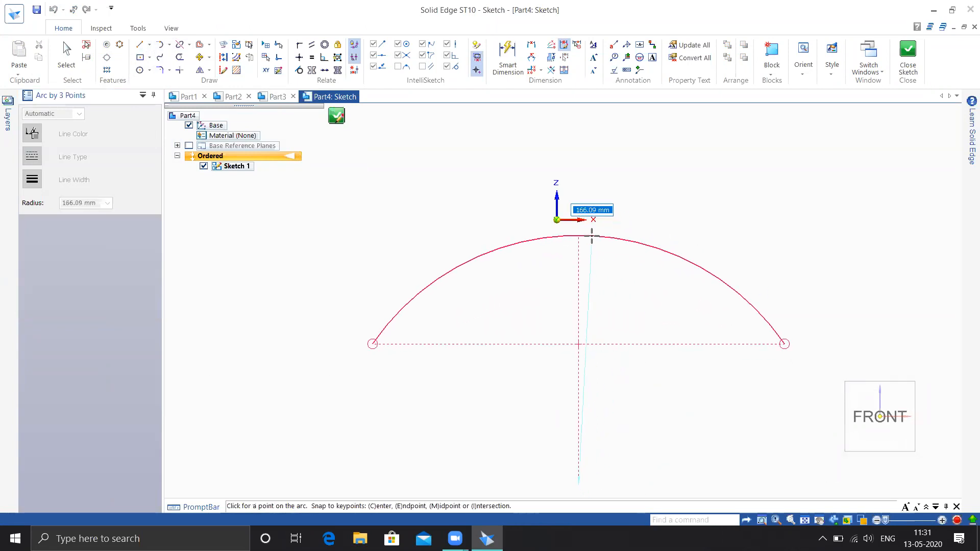
{"action": "left_click", "coordinate": [597, 256]}
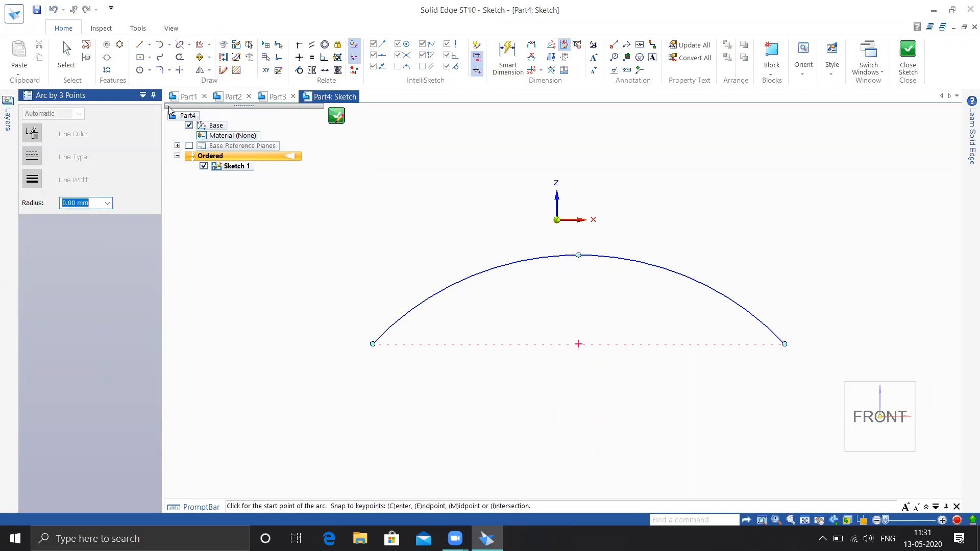
Step: Draw a horizontal line below the arc, extending past both of its ends
{"action": "left_click", "coordinate": [143, 57]}
{"action": "left_click", "coordinate": [140, 45]}
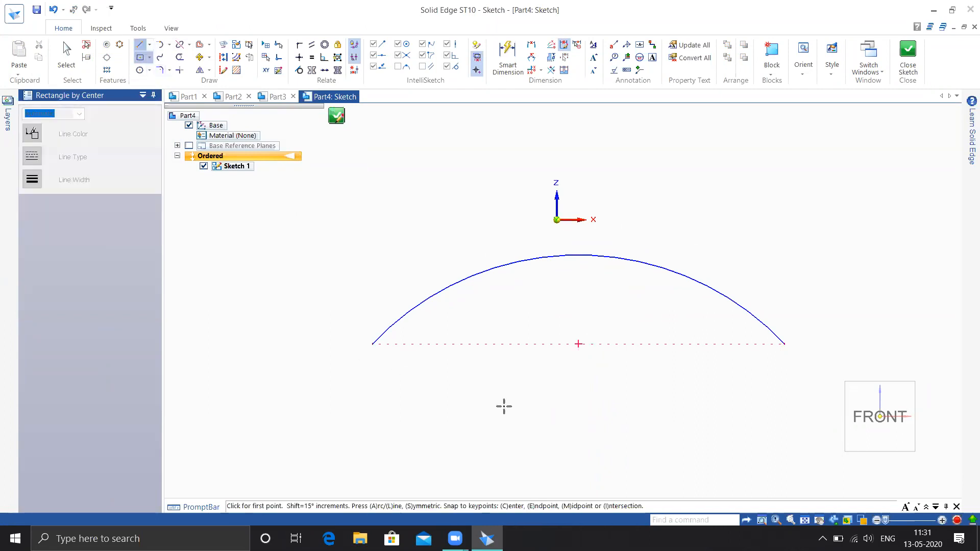
{"action": "middle_click_drag", "start_coordinate": [481, 441], "coordinate": [446, 298], "text": "shift"}
{"action": "left_click", "coordinate": [254, 340]}
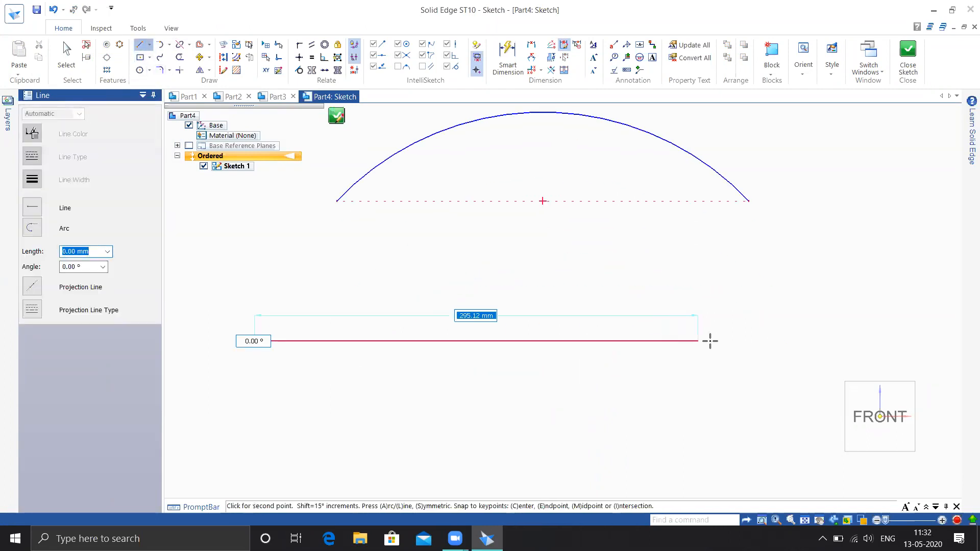
{"action": "left_click", "coordinate": [792, 340]}
{"action": "middle_click_drag", "start_coordinate": [628, 298], "coordinate": [649, 378], "text": "shift"}
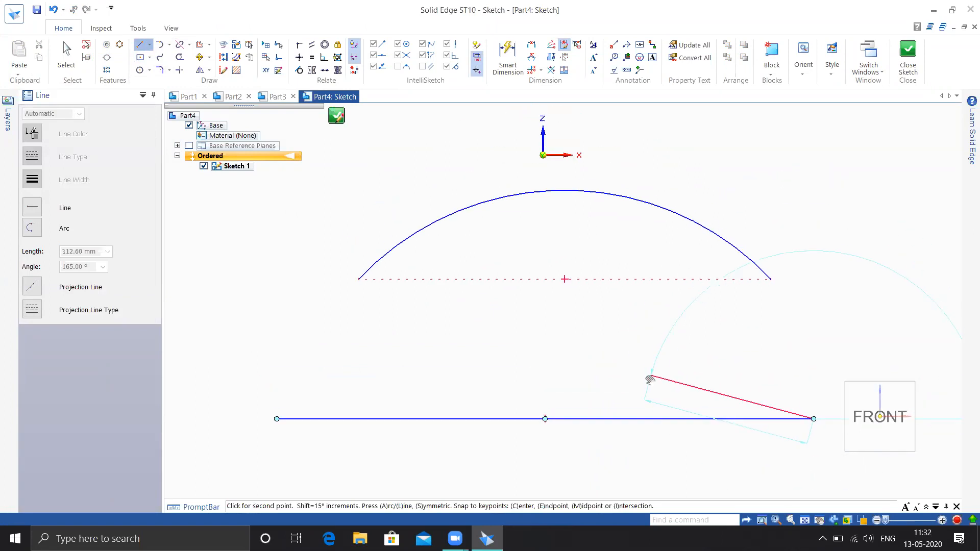
{"action": "key", "text": "Escape"}
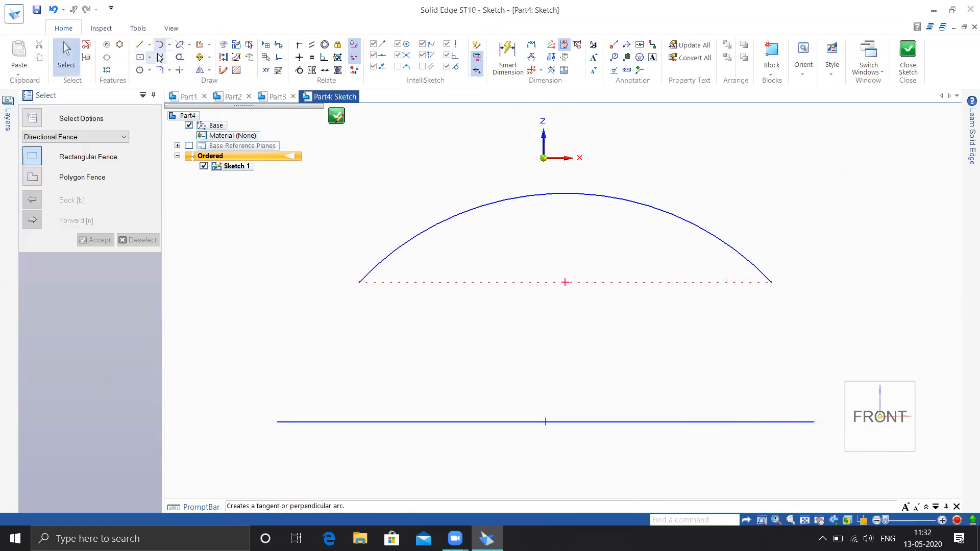
Step: Add a narrower, downward-bulging three-point arc that crosses the wide arc, and finish the sketch
{"action": "left_click", "coordinate": [169, 57]}
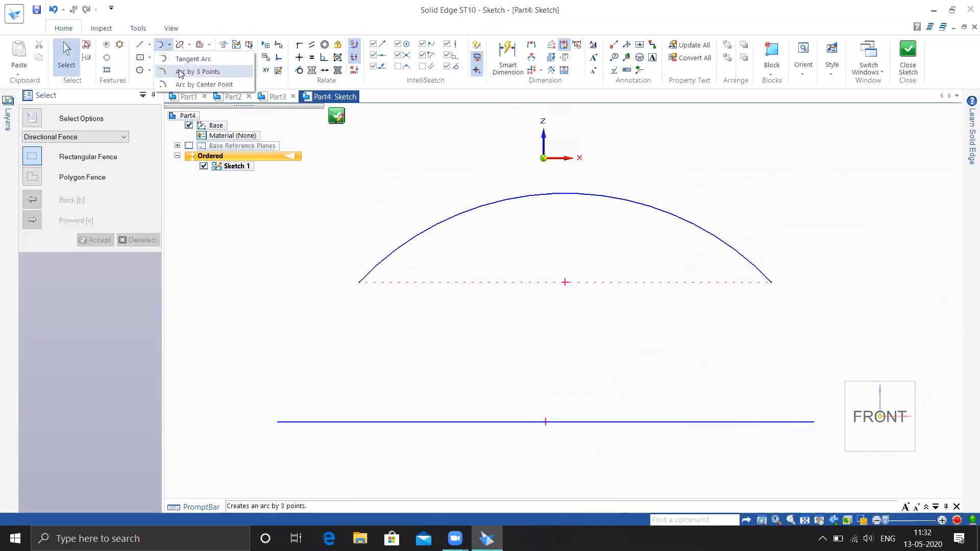
{"action": "left_click", "coordinate": [194, 70]}
{"action": "left_click", "coordinate": [423, 169]}
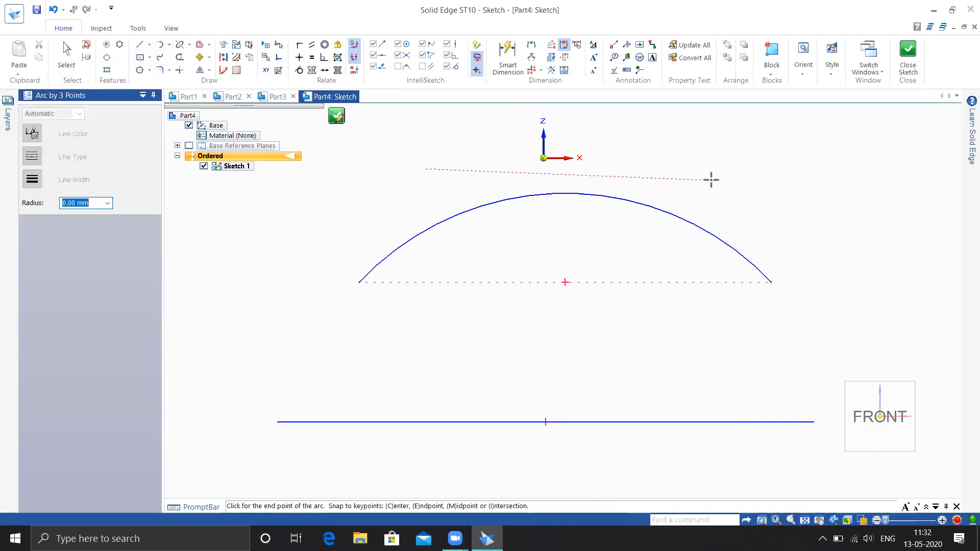
{"action": "left_click", "coordinate": [683, 169]}
{"action": "left_click", "coordinate": [611, 248]}
{"action": "left_click", "coordinate": [906, 56]}
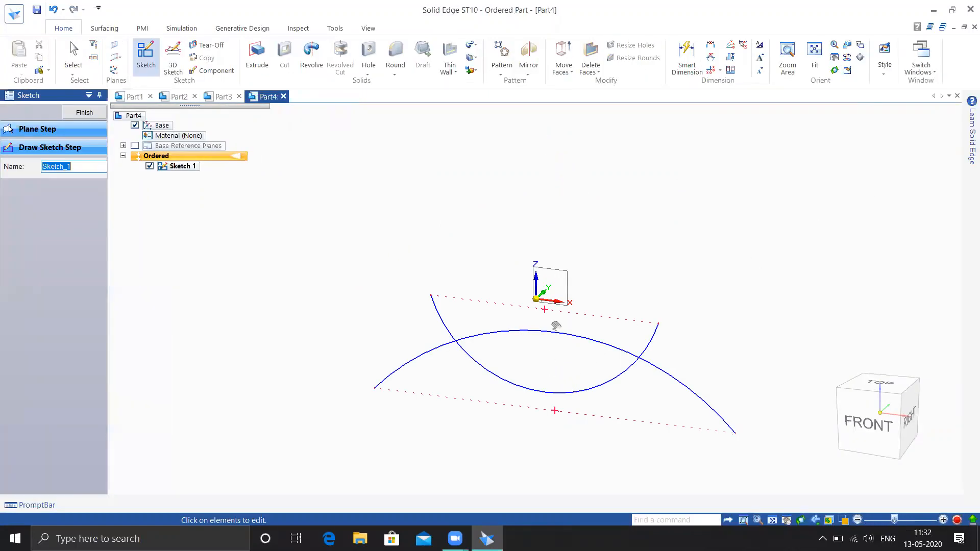
{"action": "left_click", "coordinate": [71, 111]}
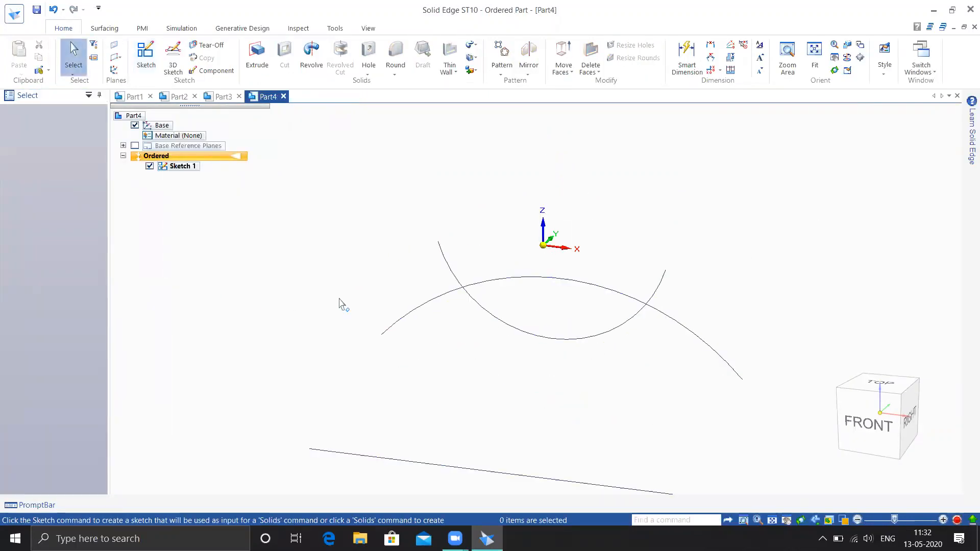
Step: Create a revolved surface by revolving the wide arc symmetrically about the straight line through a partial angle
{"action": "scroll", "coordinate": [476, 295], "scroll_direction": "down", "scroll_amount": 5}
{"action": "mouse_move", "coordinate": [526, 285]}
{"action": "middle_mouse_down"}
{"action": "mouse_move", "coordinate": [499, 300]}
{"action": "mouse_move", "coordinate": [515, 299]}
{"action": "middle_mouse_up"}
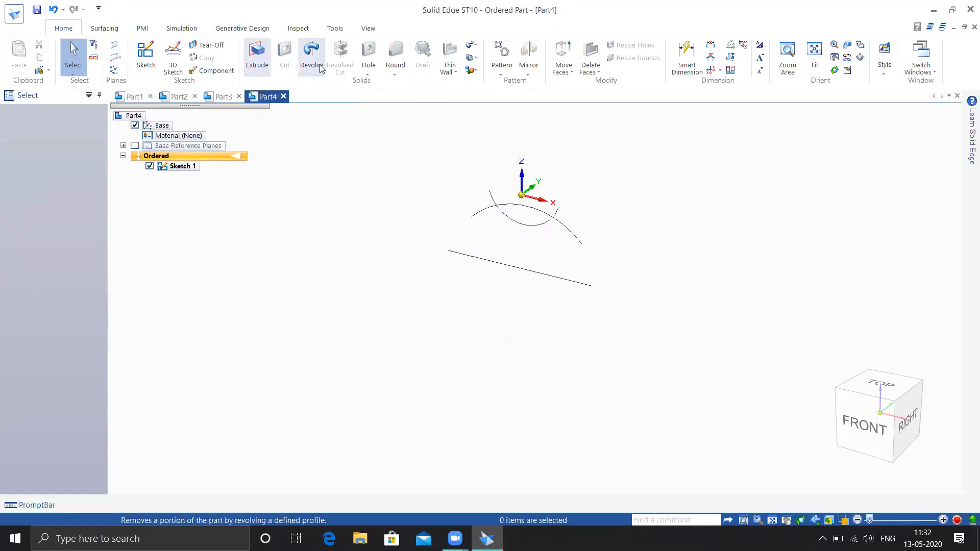
{"action": "left_click", "coordinate": [105, 28]}
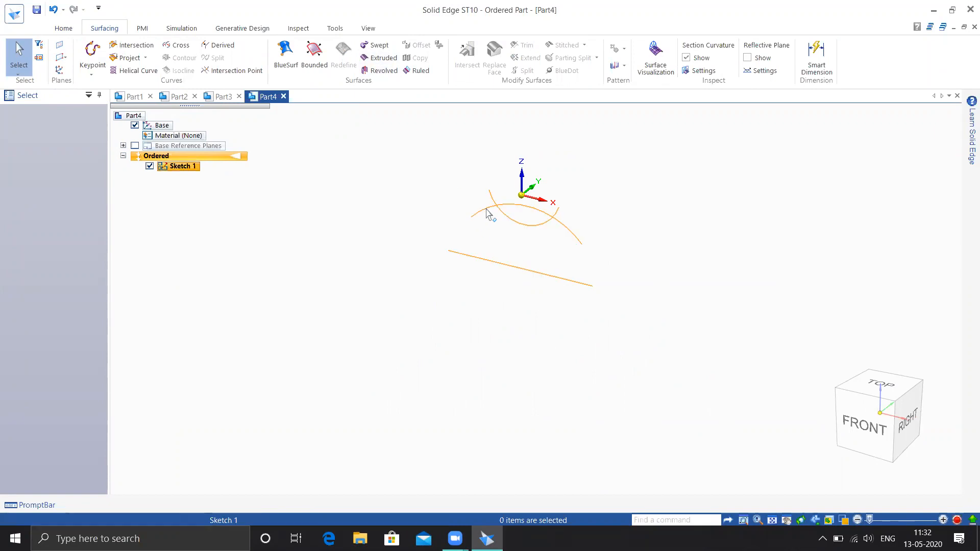
{"action": "left_click", "coordinate": [378, 58]}
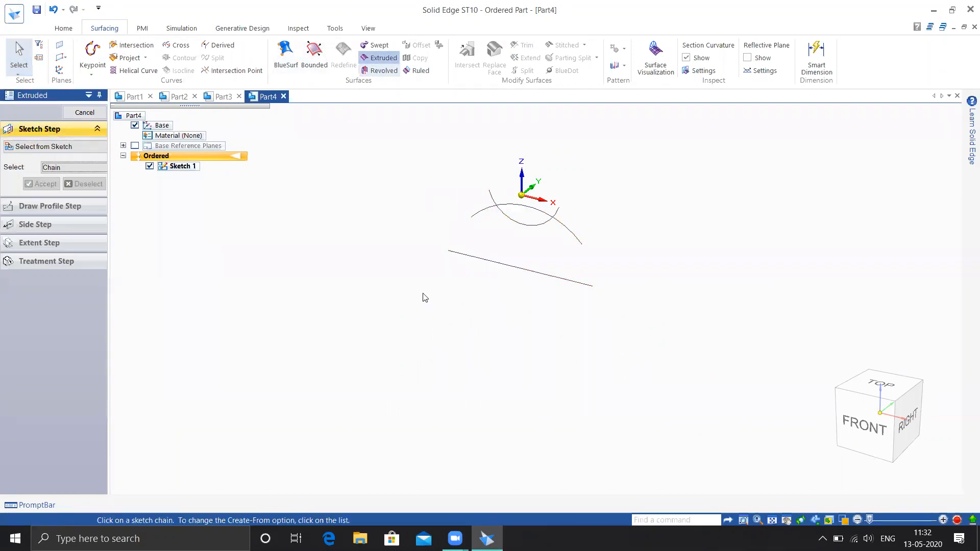
{"action": "left_click", "coordinate": [378, 71]}
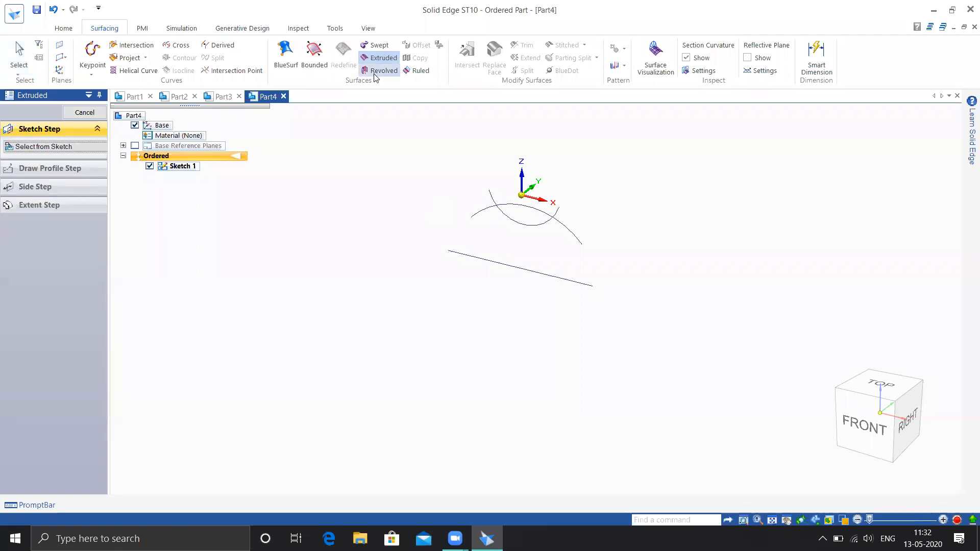
{"action": "left_click", "coordinate": [479, 213]}
{"action": "right_click", "coordinate": [378, 246]}
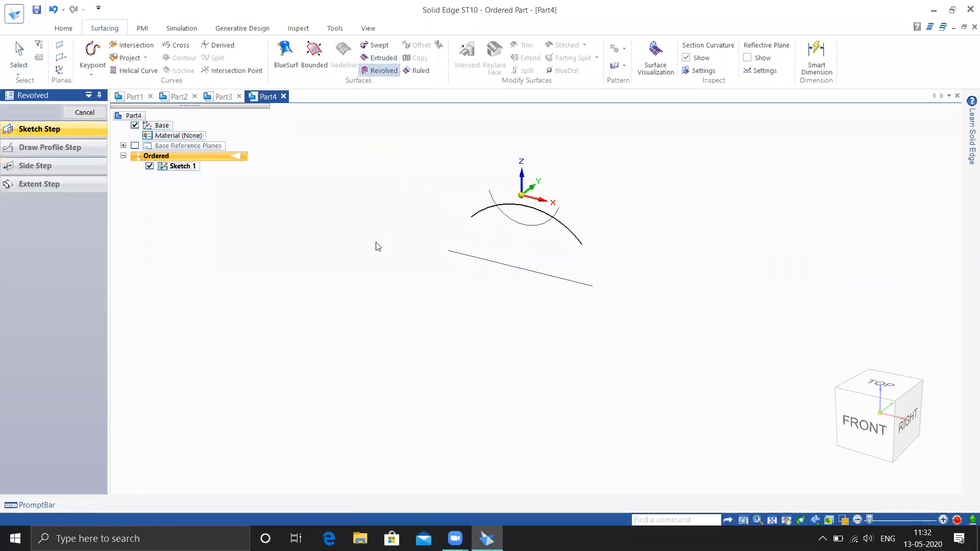
{"action": "left_click", "coordinate": [460, 254]}
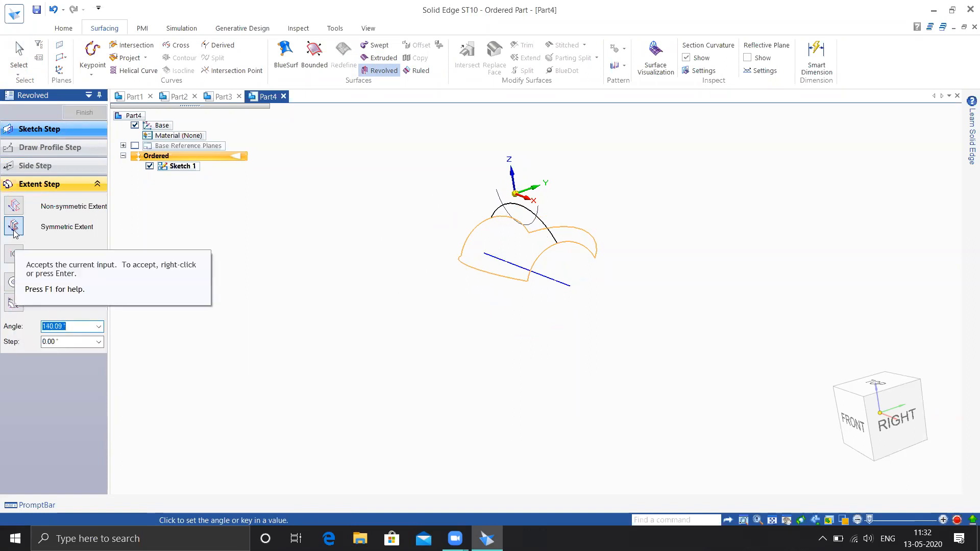
{"action": "left_click", "coordinate": [383, 352]}
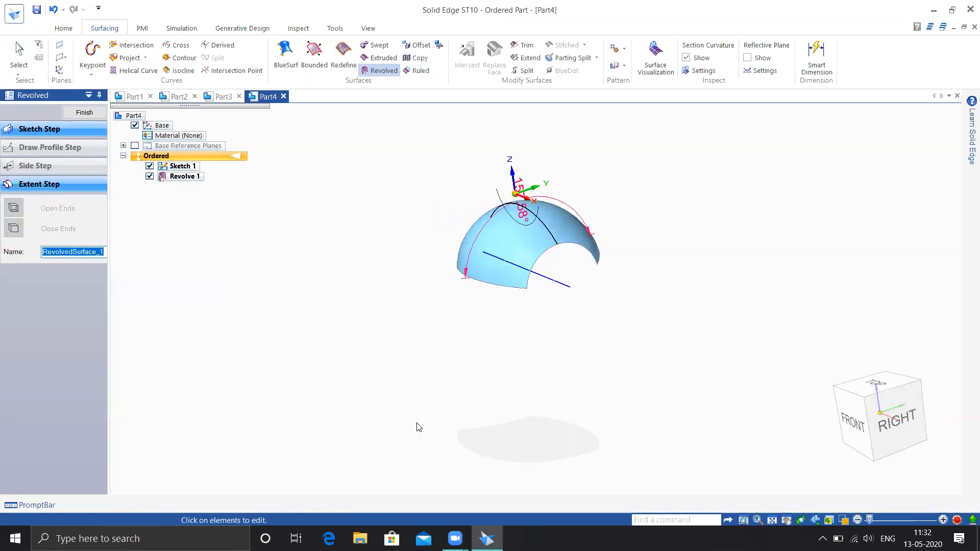
{"action": "left_click", "coordinate": [84, 112]}
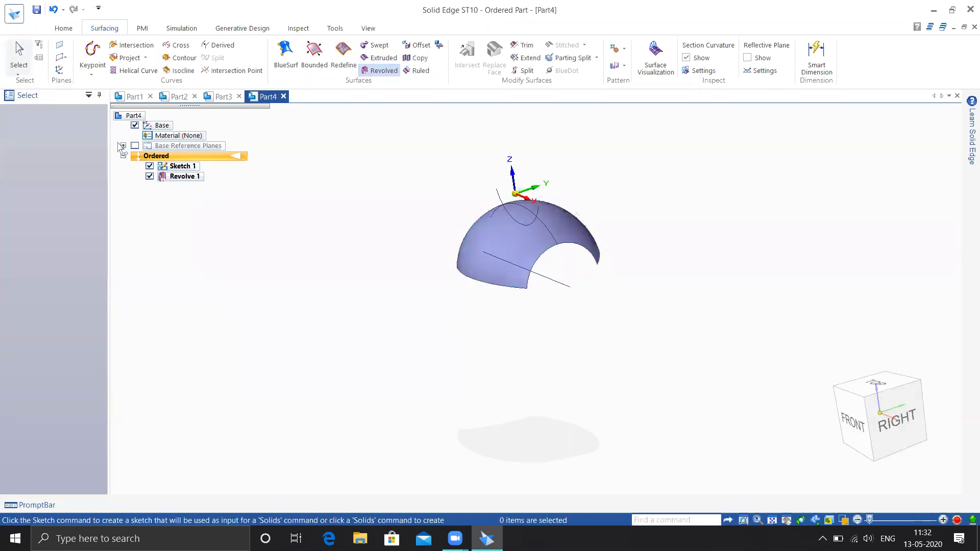
Step: Extrude the narrow downward-bulging arc as a surface with symmetric extent so that it passes across the revolved surface
{"action": "left_click", "coordinate": [379, 57]}
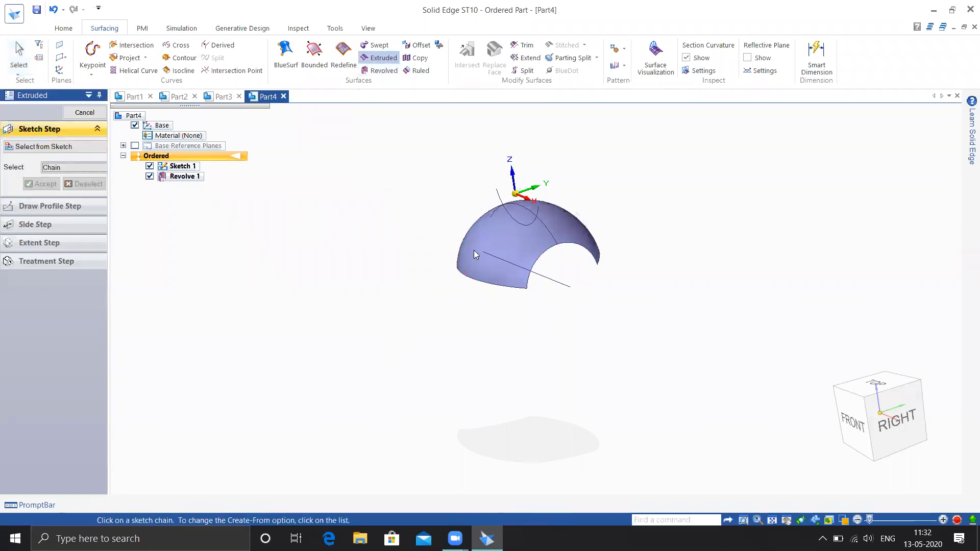
{"action": "left_click", "coordinate": [498, 194]}
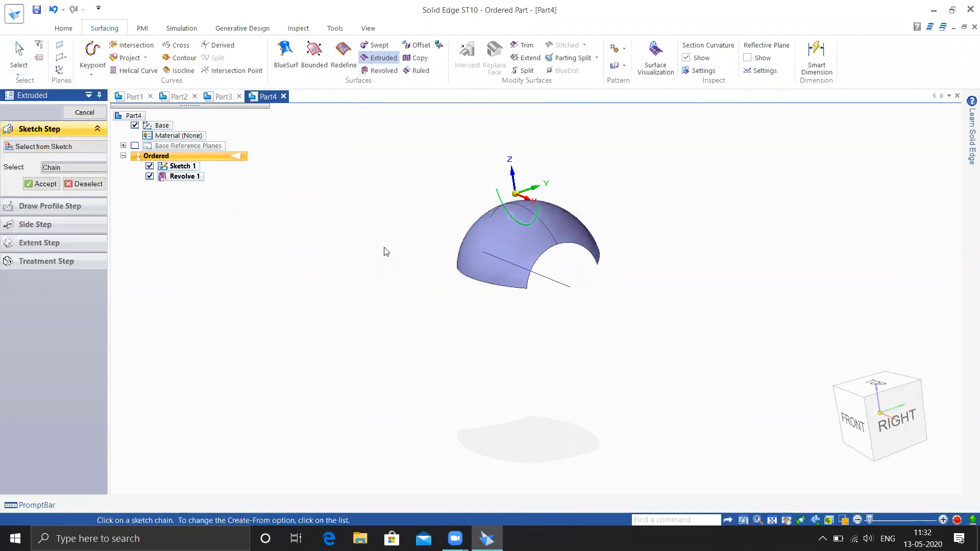
{"action": "right_click", "coordinate": [424, 240]}
{"action": "left_click", "coordinate": [14, 228]}
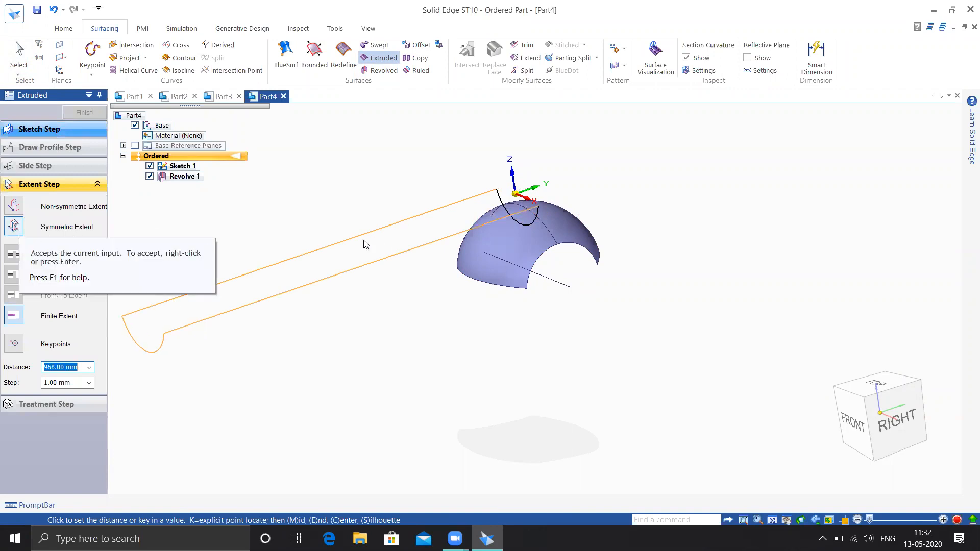
{"action": "left_click", "coordinate": [441, 218]}
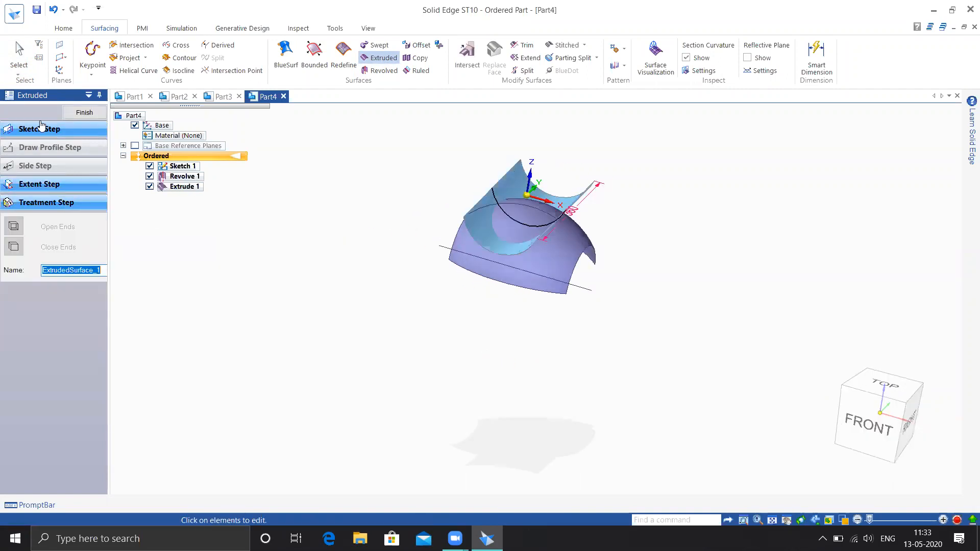
{"action": "left_click", "coordinate": [83, 110]}
{"action": "left_click", "coordinate": [83, 111]}
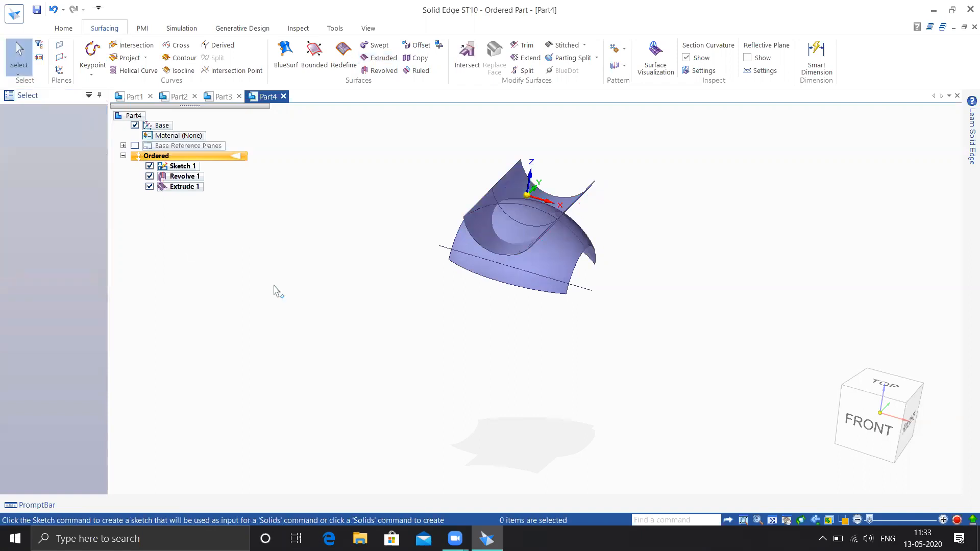
Step: Hide Sketch 1 so that only the revolved and extruded surfaces are displayed
{"action": "scroll", "coordinate": [575, 224], "scroll_direction": "up", "scroll_amount": 1}
{"action": "scroll", "coordinate": [627, 219], "scroll_direction": "up", "scroll_amount": 2}
{"action": "middle_click_drag", "start_coordinate": [626, 219], "coordinate": [588, 214]}
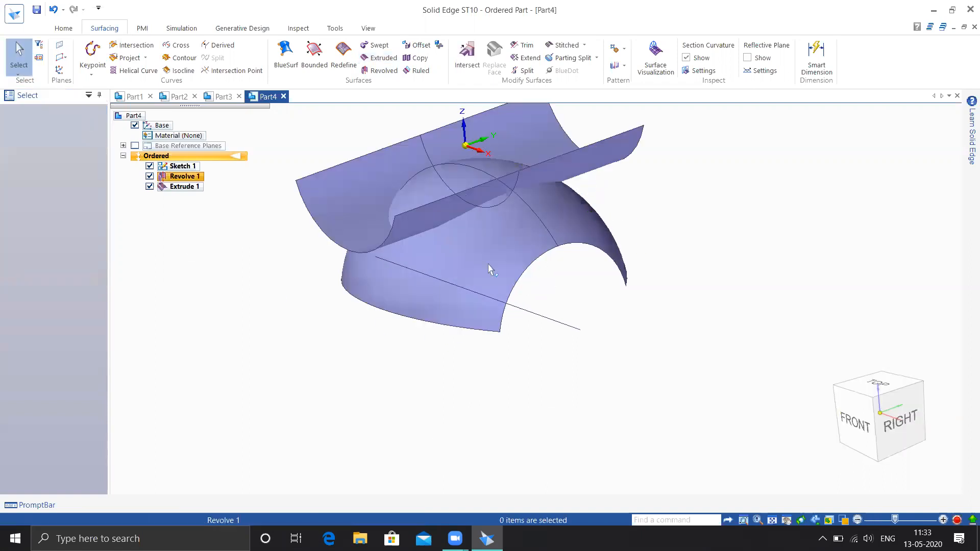
{"action": "left_click", "coordinate": [150, 166]}
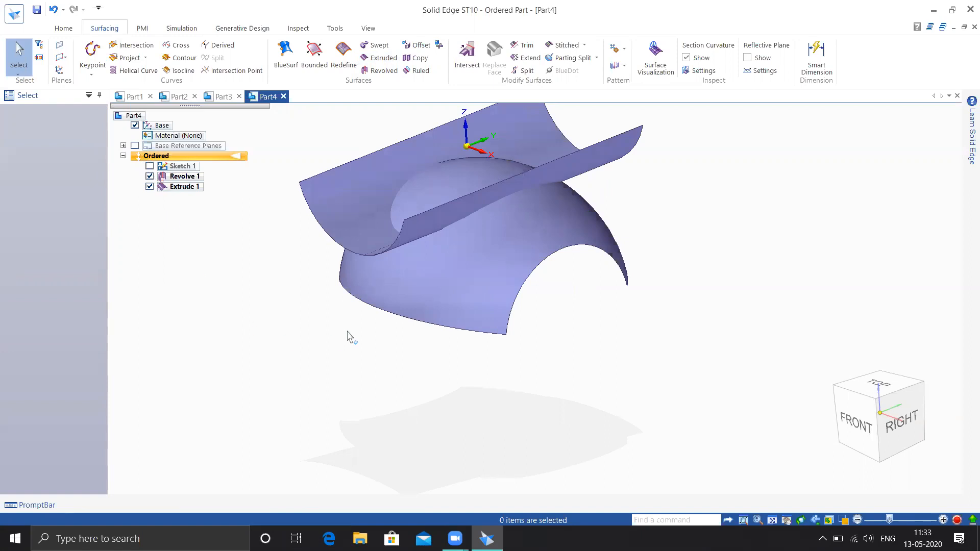
Step: Create an intersection curve between the extruded surface and the revolved surface, and finish the Intersection command
{"action": "scroll", "coordinate": [650, 350], "scroll_direction": "down", "scroll_amount": 3}
{"action": "scroll", "coordinate": [634, 254], "scroll_direction": "up", "scroll_amount": 3}
{"action": "middle_click_drag", "start_coordinate": [689, 240], "coordinate": [689, 245]}
{"action": "middle_click_drag", "start_coordinate": [690, 337], "coordinate": [441, 259]}
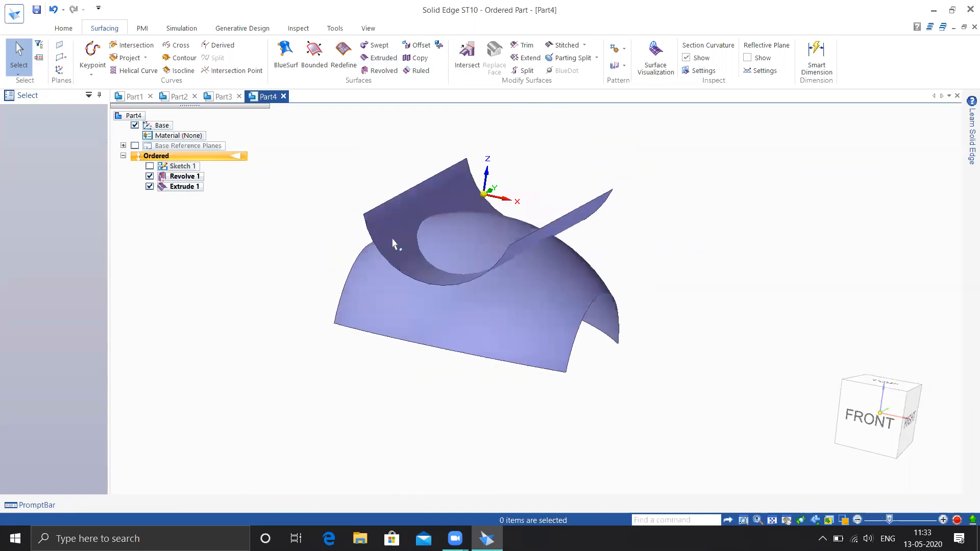
{"action": "middle_click_drag", "start_coordinate": [560, 295], "coordinate": [561, 327]}
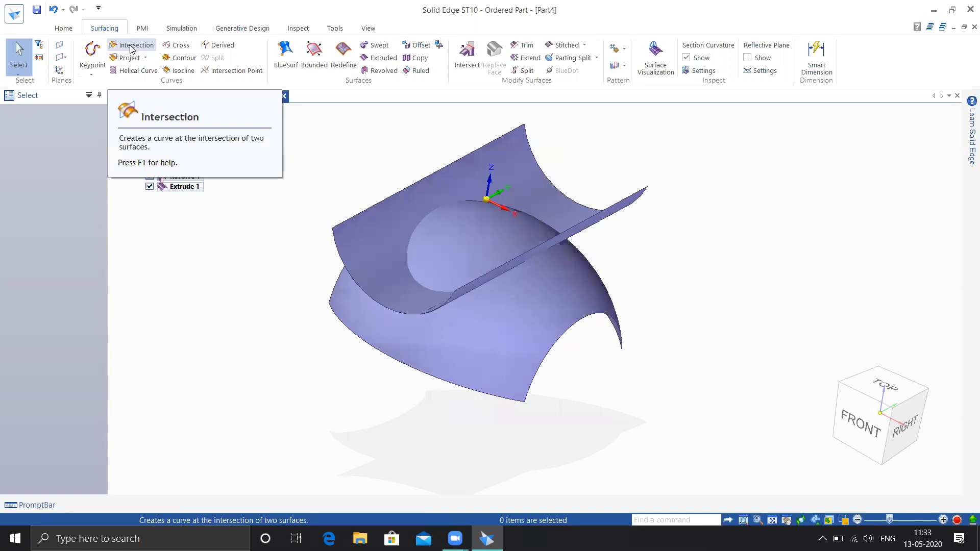
{"action": "left_click", "coordinate": [131, 49]}
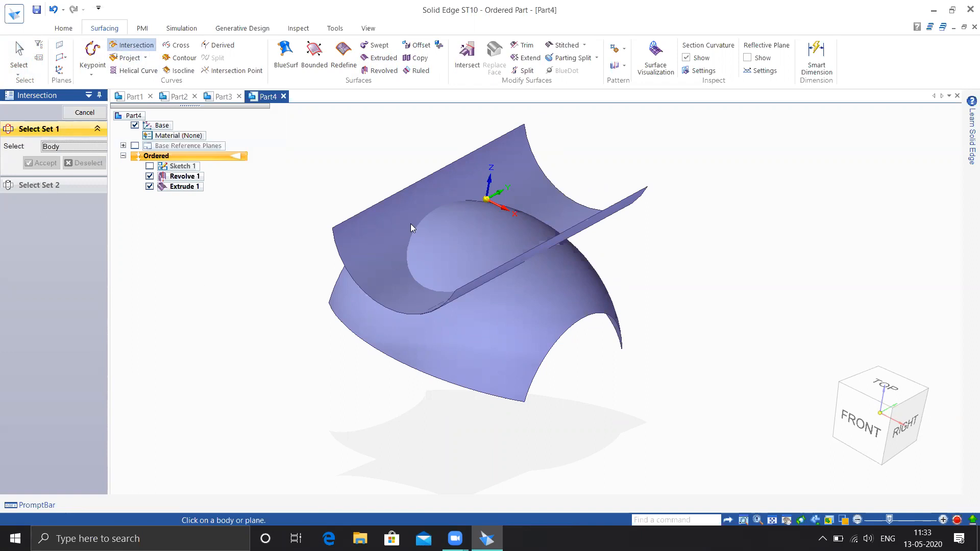
{"action": "left_click", "coordinate": [389, 220]}
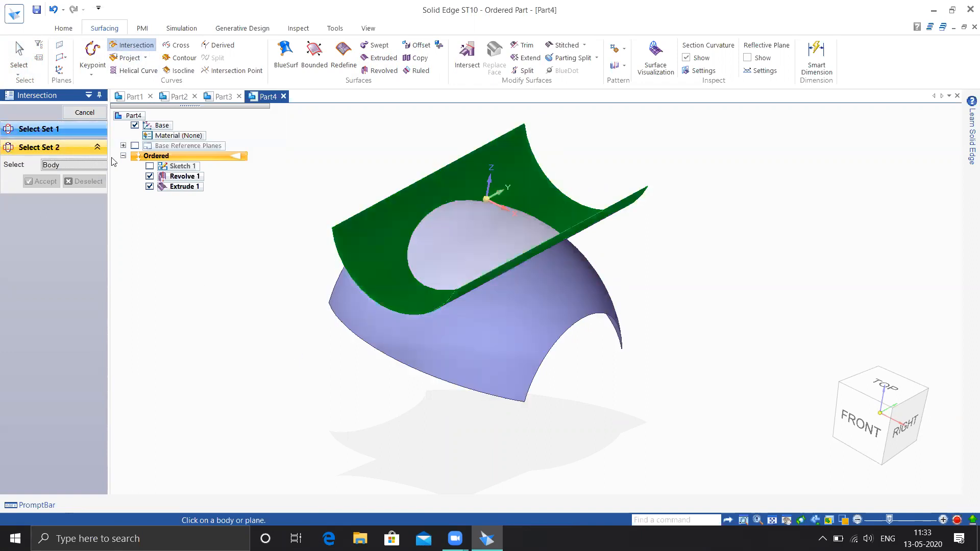
{"action": "left_click", "coordinate": [491, 338]}
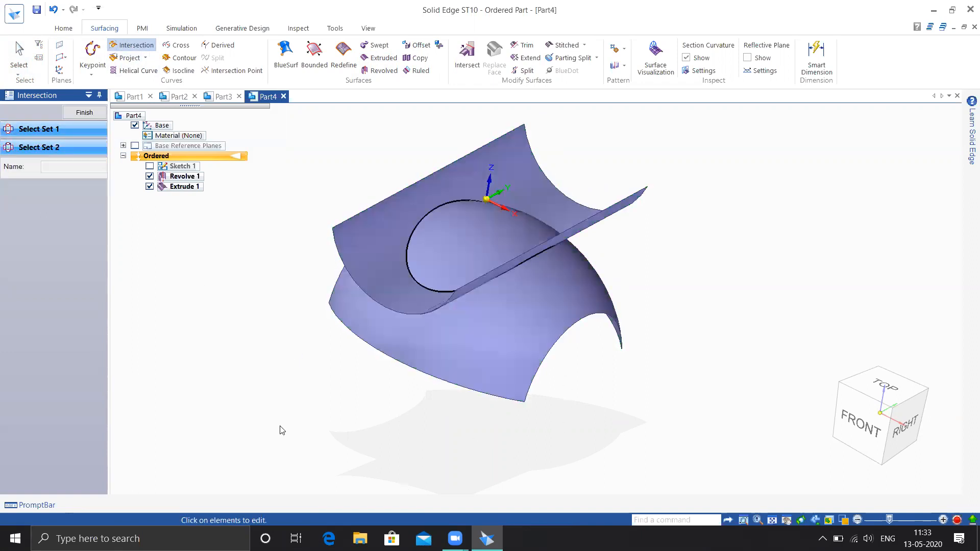
{"action": "middle_click_drag", "start_coordinate": [279, 393], "coordinate": [146, 388]}
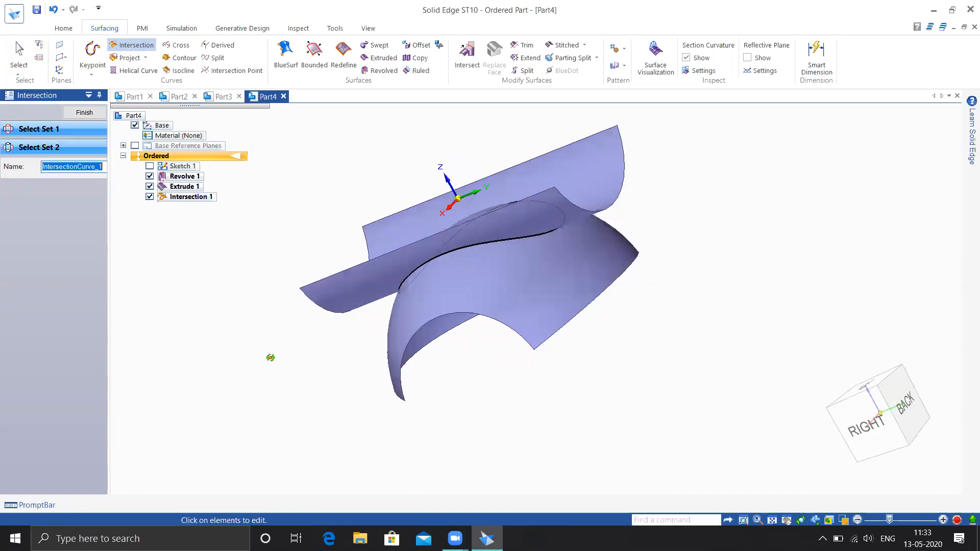
{"action": "middle_click_drag", "start_coordinate": [270, 358], "coordinate": [281, 358]}
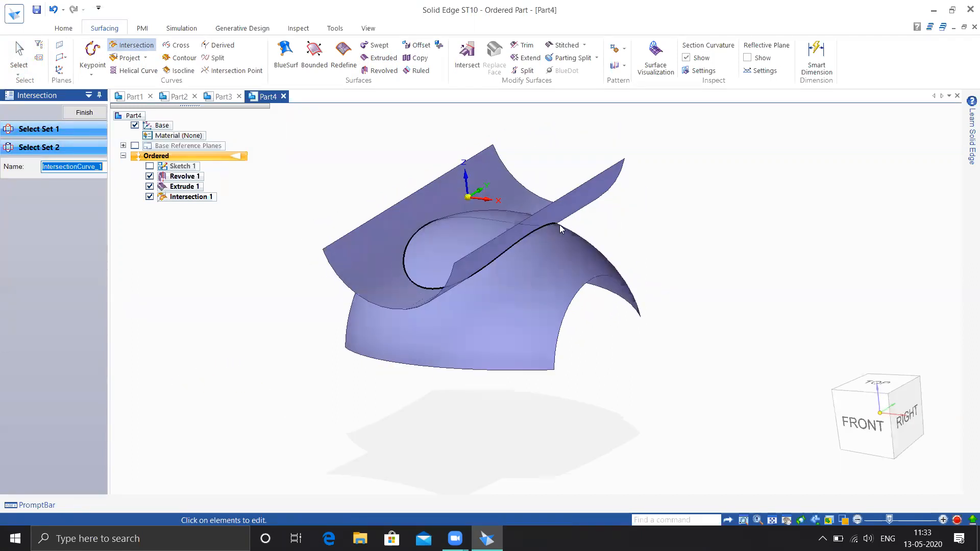
{"action": "left_click", "coordinate": [84, 113]}
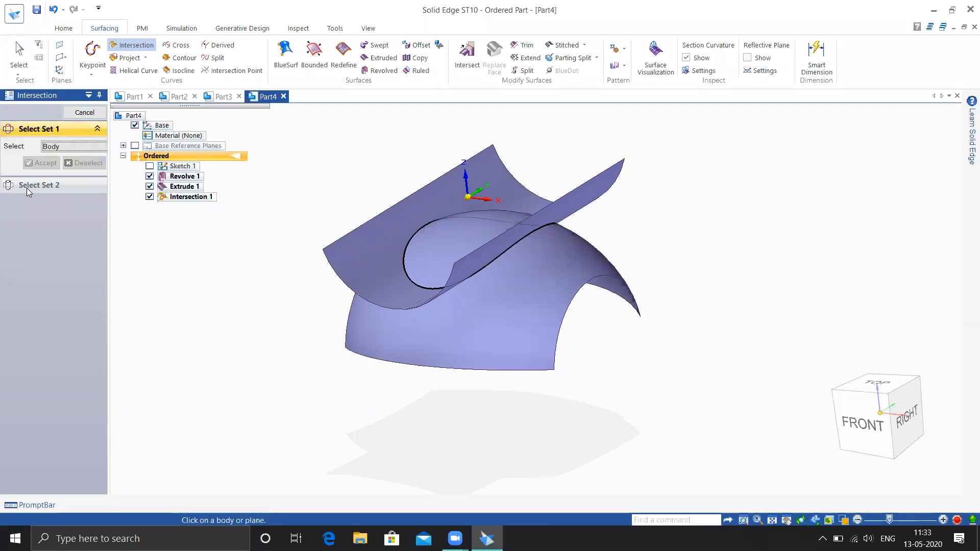
{"action": "left_click", "coordinate": [92, 113]}
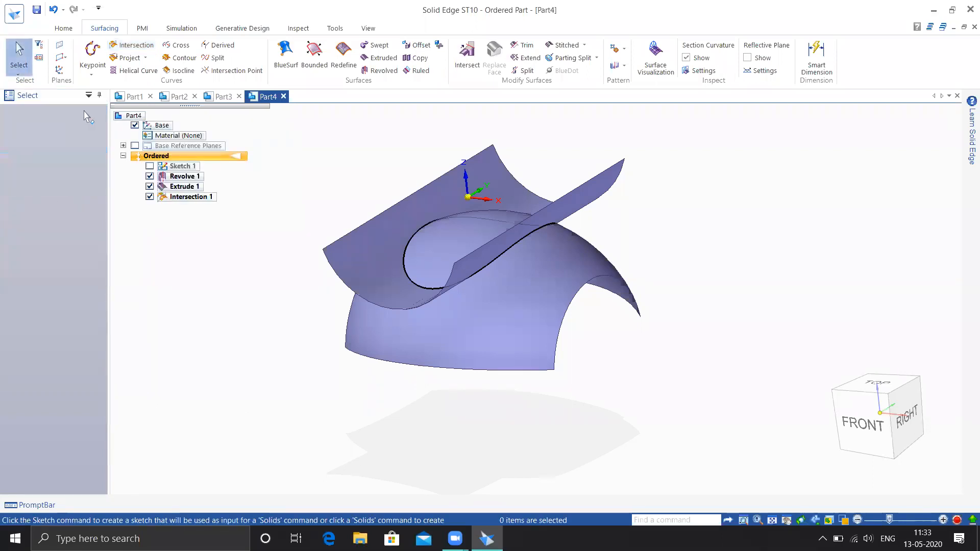
Step: Hide the extruded surface to examine the intersection curve on the revolved surface
{"action": "middle_click_drag", "start_coordinate": [220, 292], "coordinate": [280, 291]}
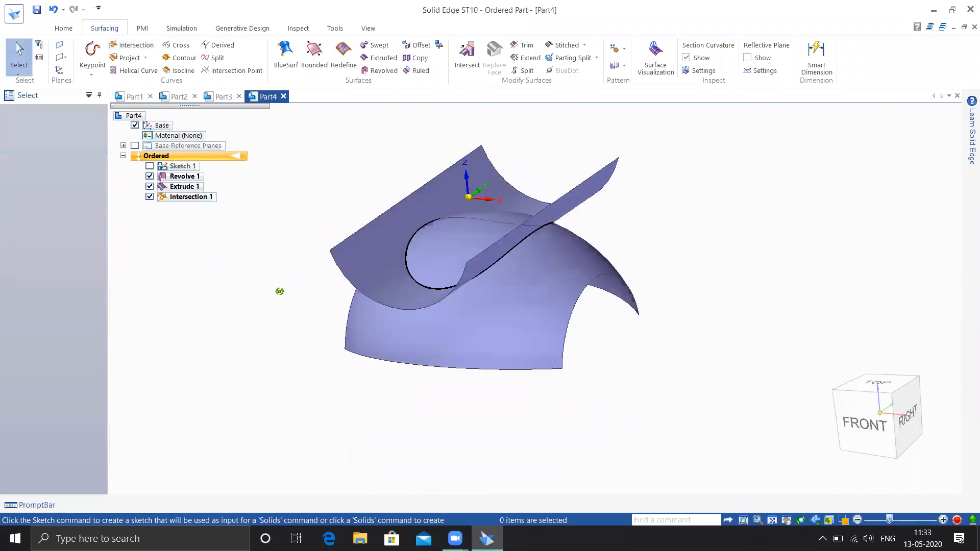
{"action": "middle_click_drag", "start_coordinate": [666, 351], "coordinate": [789, 352]}
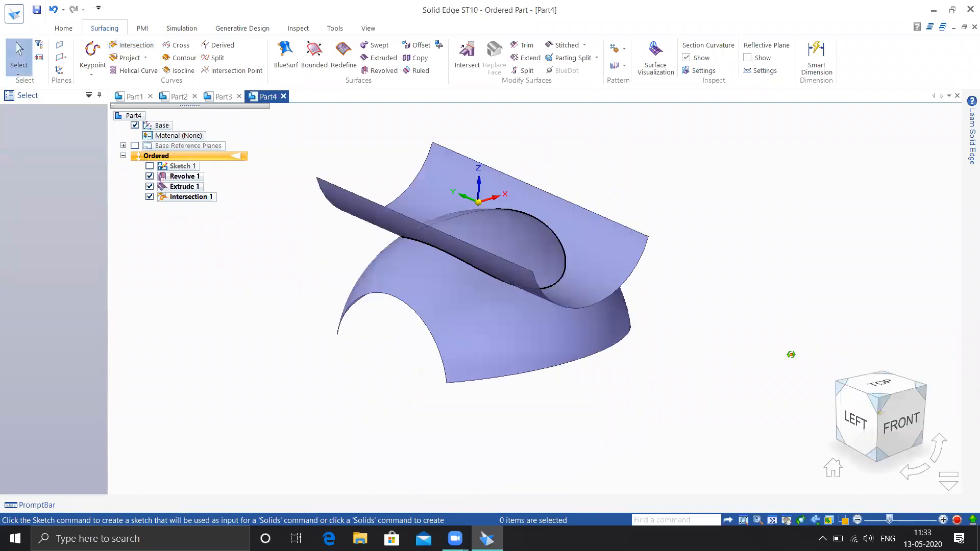
{"action": "right_click", "coordinate": [624, 253]}
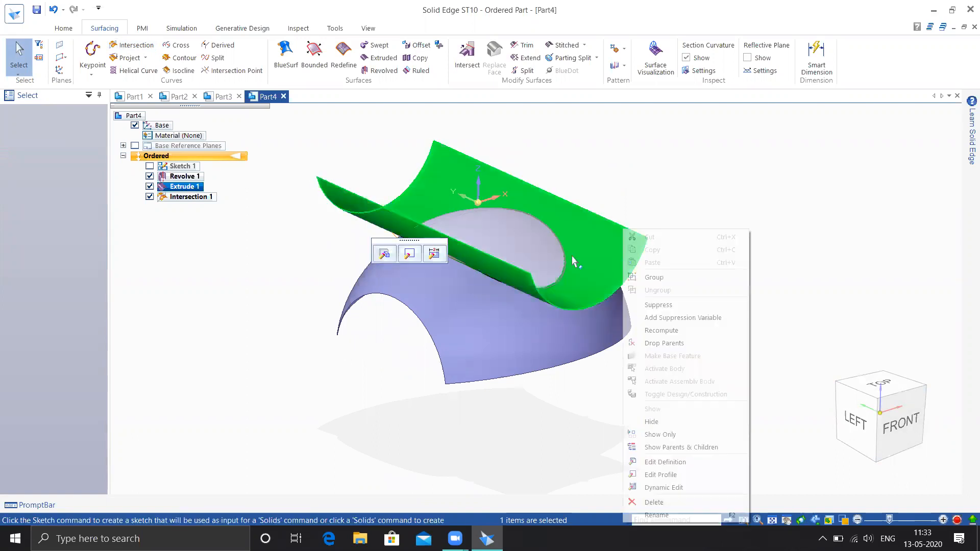
{"action": "left_click", "coordinate": [149, 186]}
{"action": "left_click", "coordinate": [149, 196]}
{"action": "left_click", "coordinate": [150, 196]}
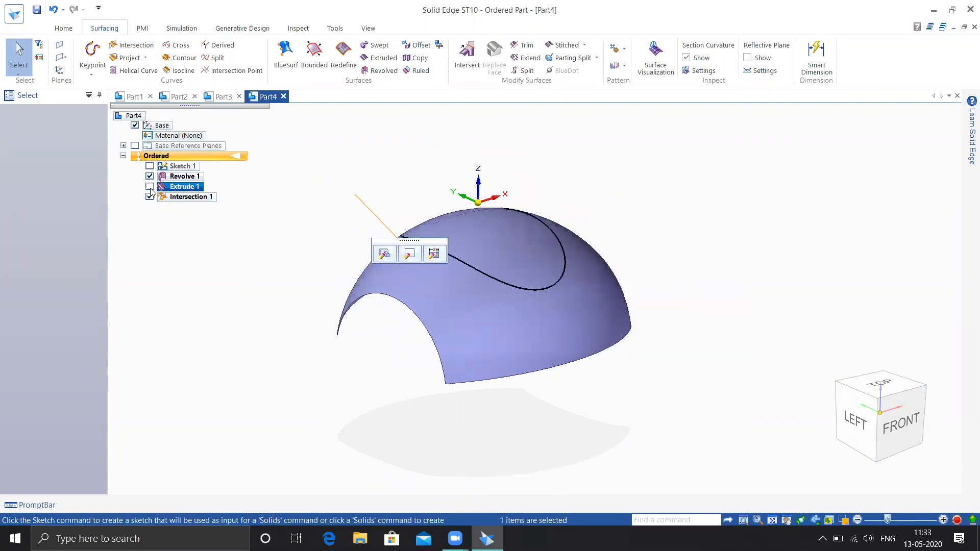
Step: Alternate the display of the extruded and revolved surfaces to compare the intersection curve on each
{"action": "left_click", "coordinate": [149, 187]}
{"action": "left_click", "coordinate": [149, 176]}
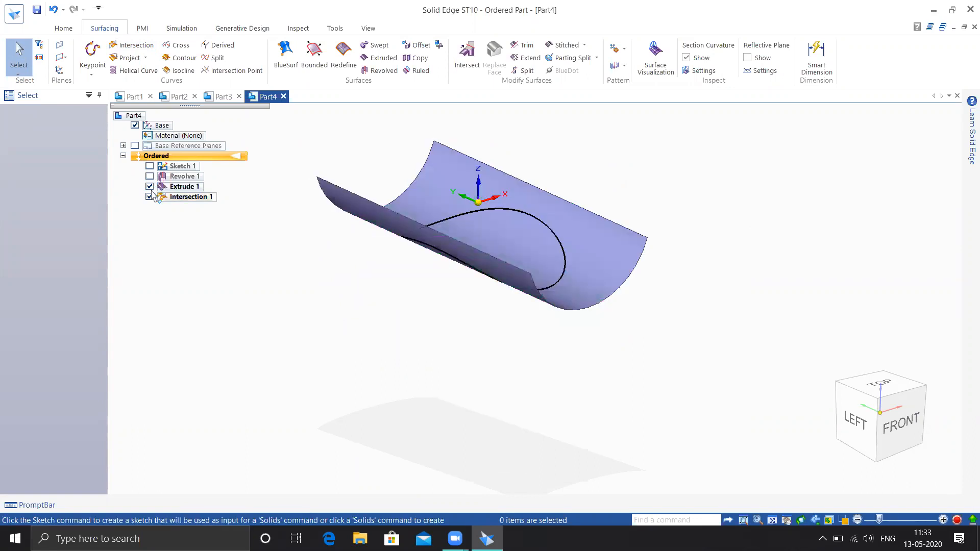
{"action": "left_click", "coordinate": [150, 176]}
{"action": "left_click", "coordinate": [150, 186]}
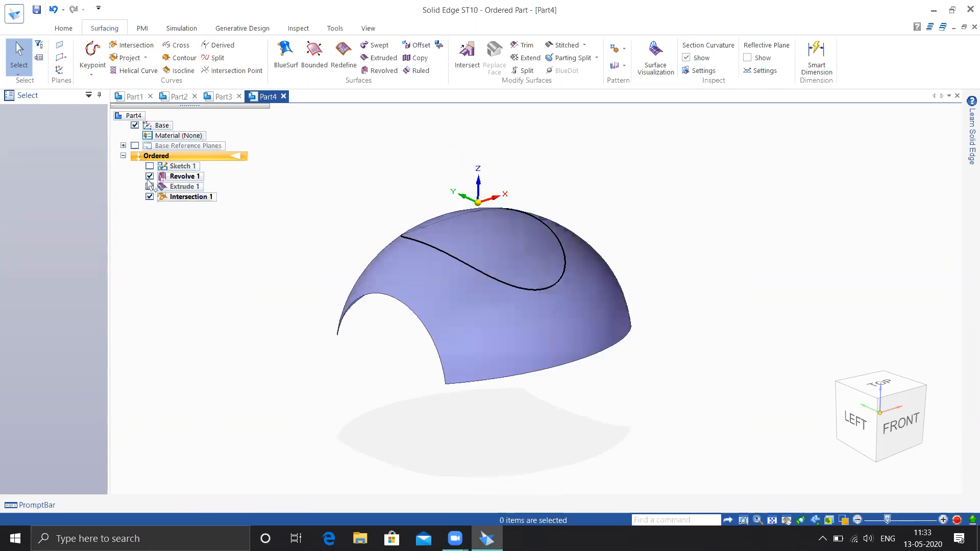
Step: View the intersection curve by itself, redisplay both surfaces, and examine where they cross
{"action": "left_click", "coordinate": [149, 176]}
{"action": "mouse_move", "coordinate": [424, 316]}
{"action": "middle_mouse_down"}
{"action": "mouse_move", "coordinate": [461, 284]}
{"action": "mouse_move", "coordinate": [557, 283]}
{"action": "mouse_move", "coordinate": [453, 317]}
{"action": "mouse_move", "coordinate": [434, 306]}
{"action": "middle_mouse_up"}
{"action": "left_click", "coordinate": [150, 176]}
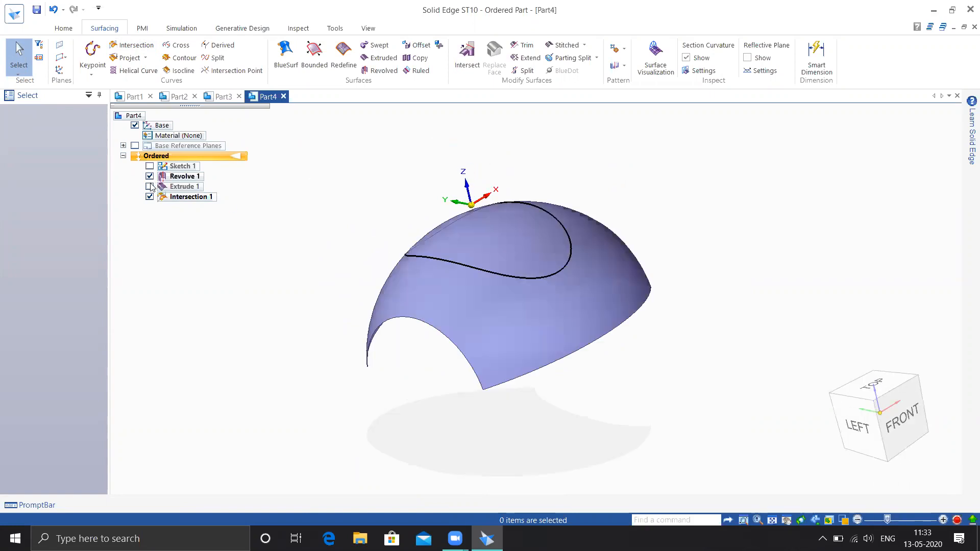
{"action": "left_click", "coordinate": [149, 186]}
{"action": "middle_click_drag", "start_coordinate": [271, 279], "coordinate": [366, 283]}
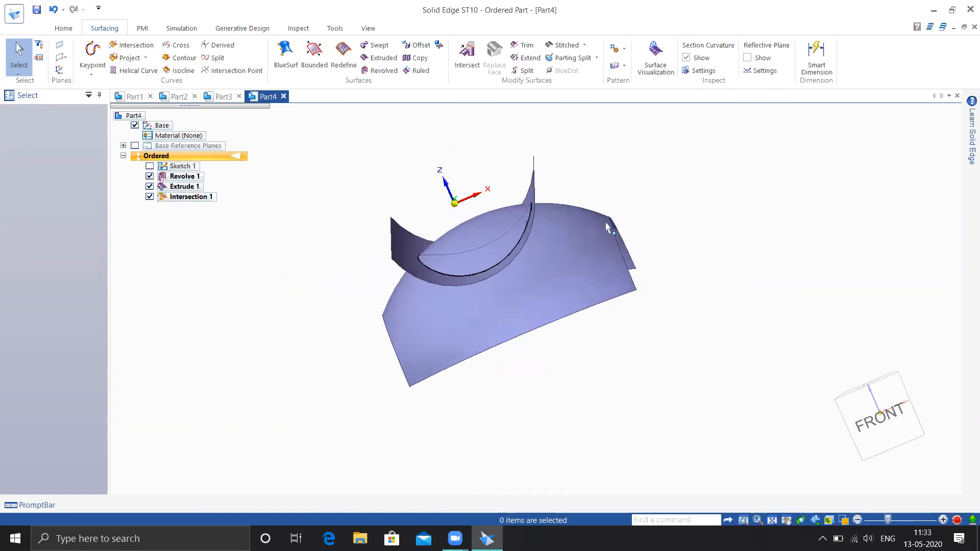
{"action": "middle_click_drag", "start_coordinate": [581, 283], "coordinate": [496, 271]}
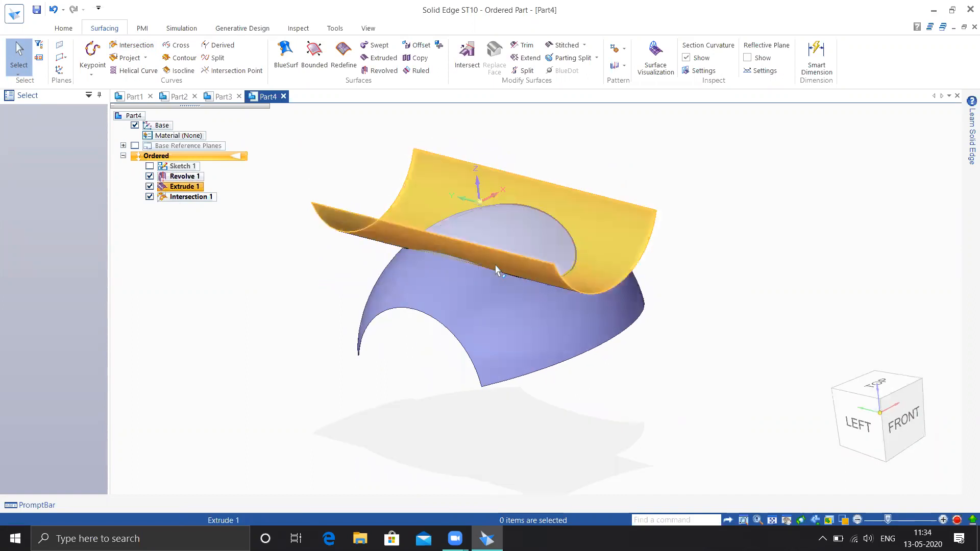
{"action": "middle_click_drag", "start_coordinate": [596, 306], "coordinate": [576, 324]}
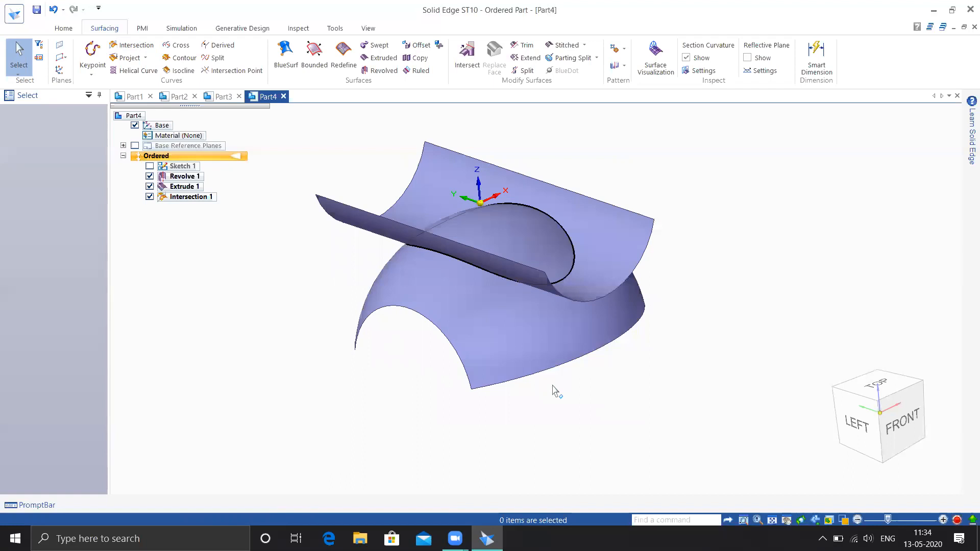
Step: Create a new ISO Metric Part document and start a sketch on the front (XZ) reference plane
{"action": "left_click", "coordinate": [146, 59]}
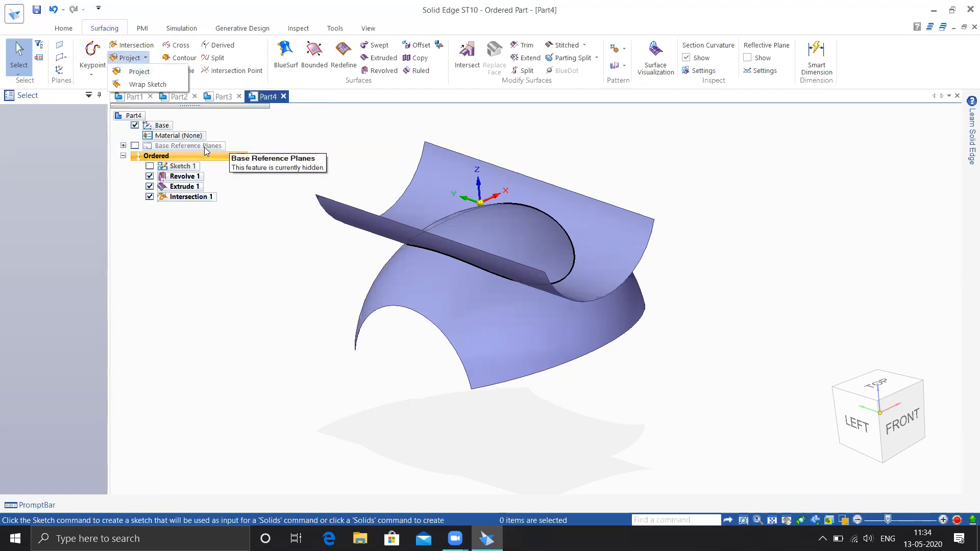
{"action": "left_click", "coordinate": [14, 15]}
{"action": "left_click", "coordinate": [14, 15]}
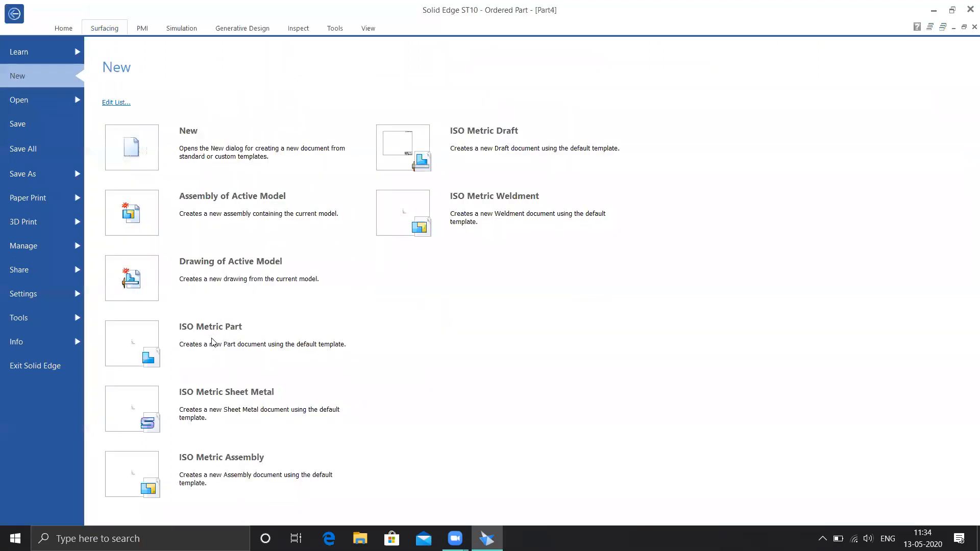
{"action": "left_click", "coordinate": [212, 341]}
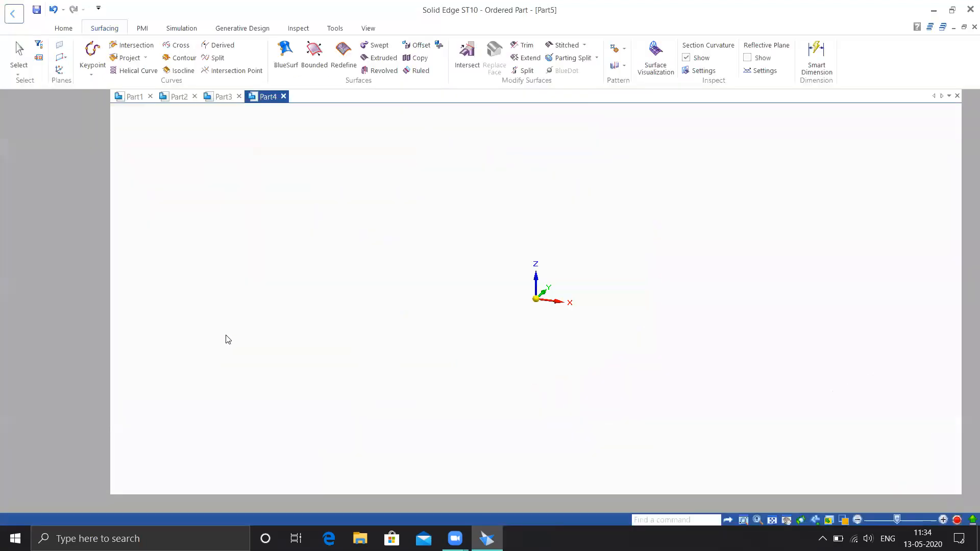
{"action": "left_click", "coordinate": [64, 30]}
{"action": "left_click", "coordinate": [149, 56]}
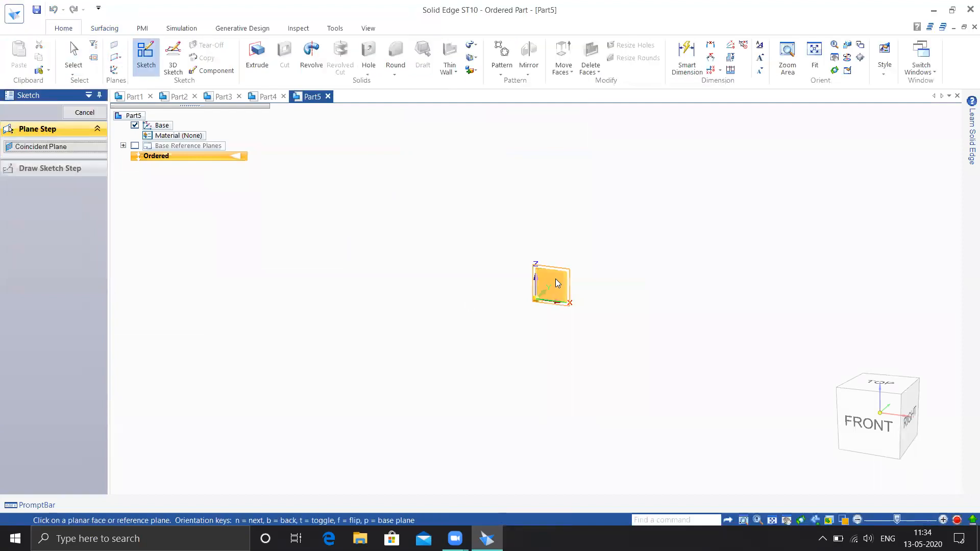
{"action": "left_click", "coordinate": [556, 284]}
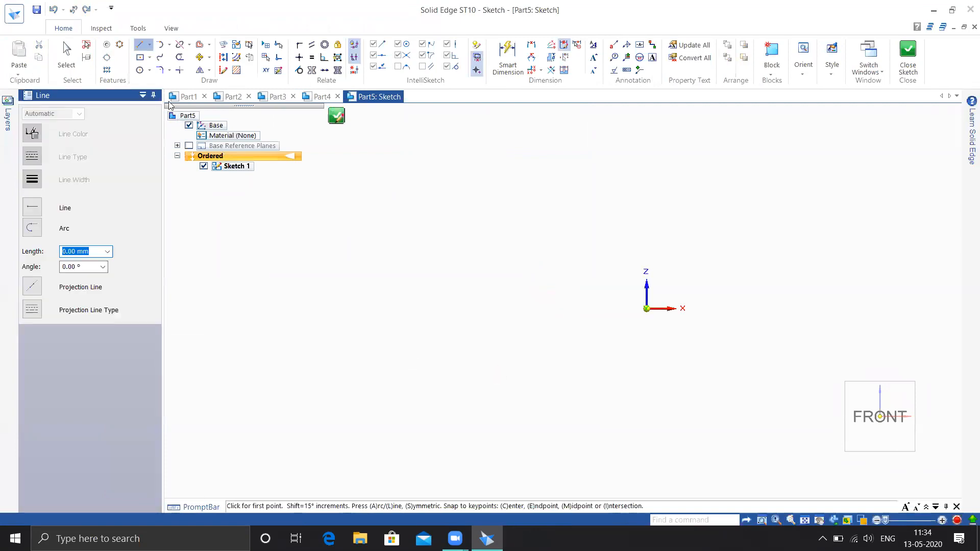
Step: Draw a three-point arc between two vertically aligned endpoints, bulging towards the Z axis, with a radius of about 112 mm
{"action": "left_click", "coordinate": [160, 45]}
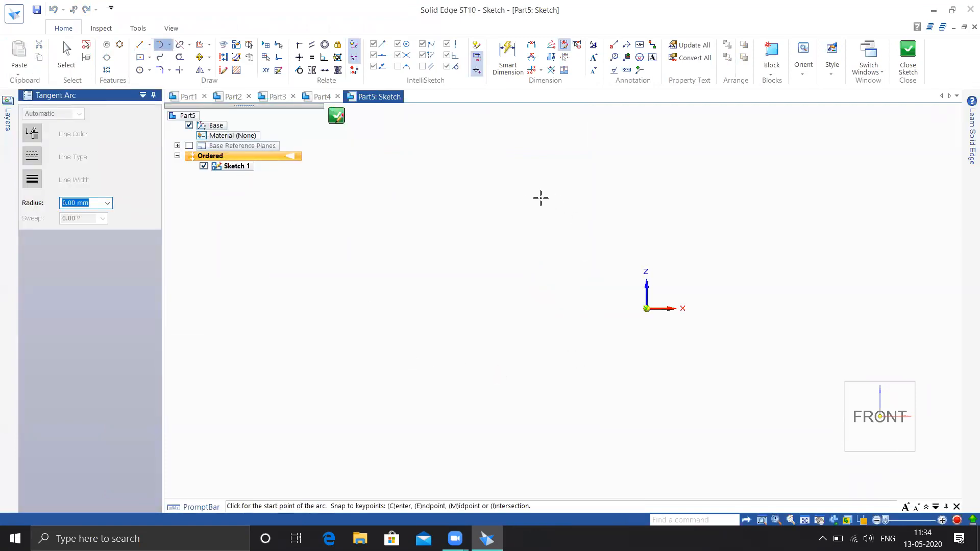
{"action": "left_click", "coordinate": [521, 196]}
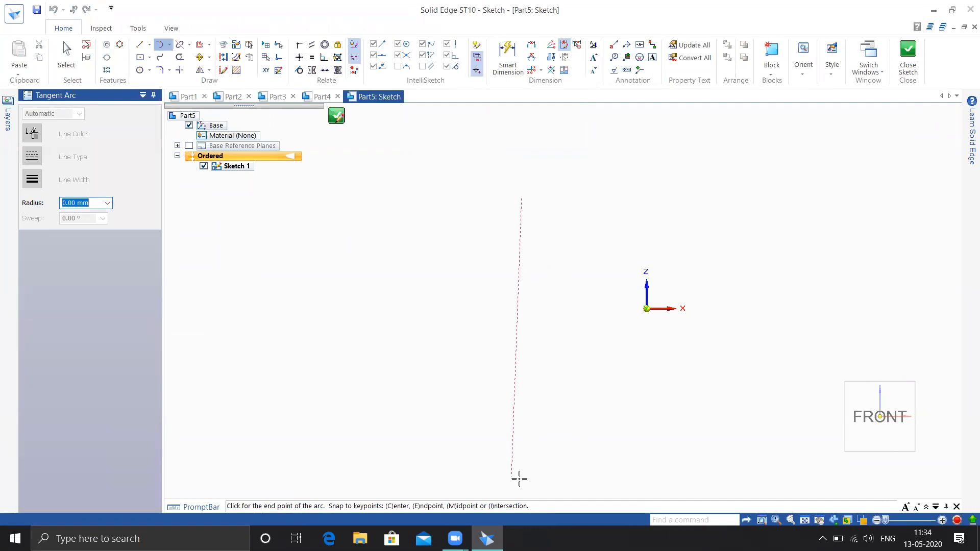
{"action": "left_click", "coordinate": [521, 471]}
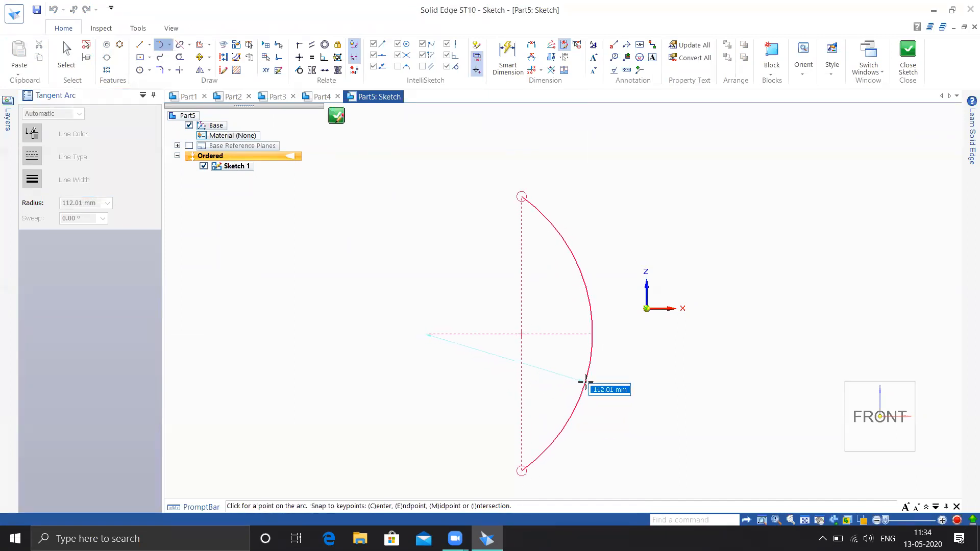
{"action": "left_click", "coordinate": [585, 382]}
Step: Draw a taller three-point arc beside the first one, with vertically aligned endpoints and bulging in the opposite direction
{"action": "scroll", "coordinate": [467, 356], "scroll_direction": "down", "scroll_amount": 2}
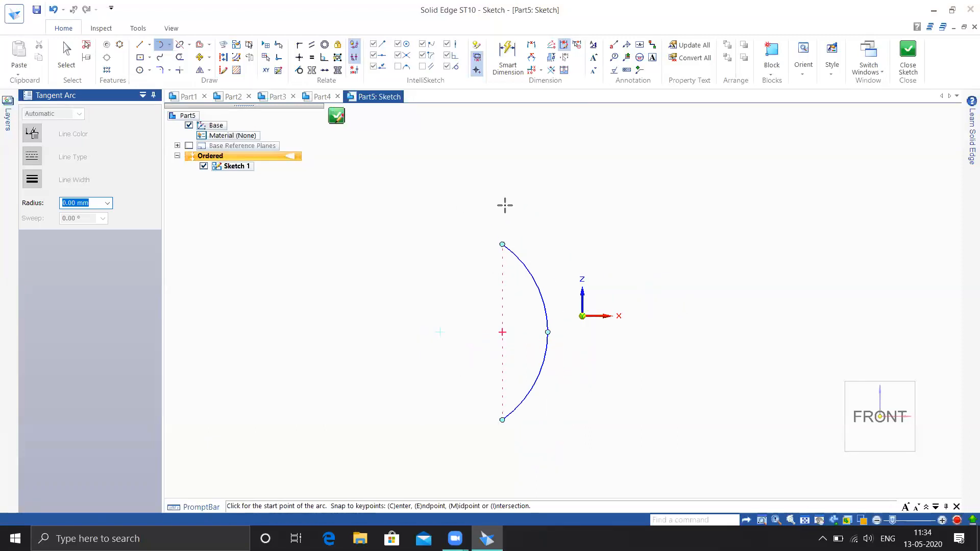
{"action": "left_click", "coordinate": [481, 200]}
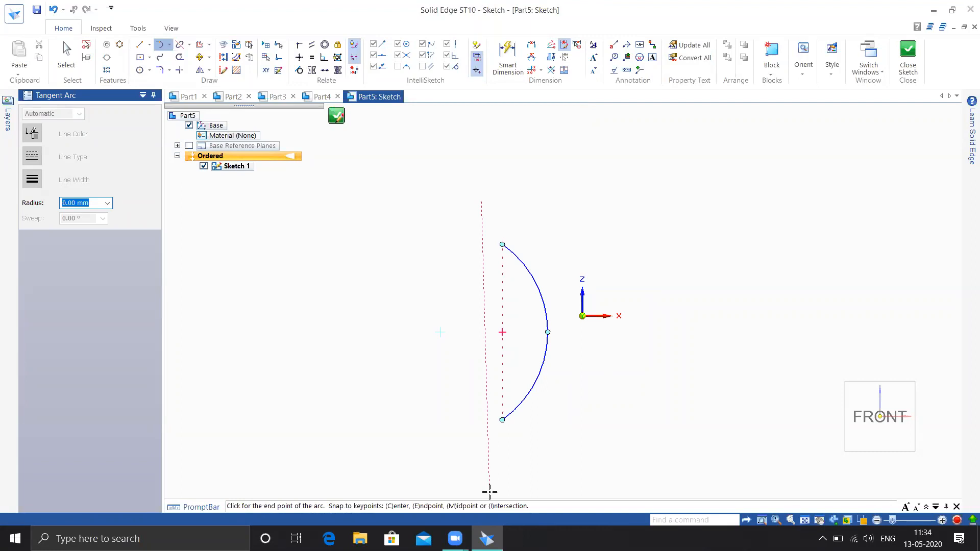
{"action": "left_click", "coordinate": [481, 493]}
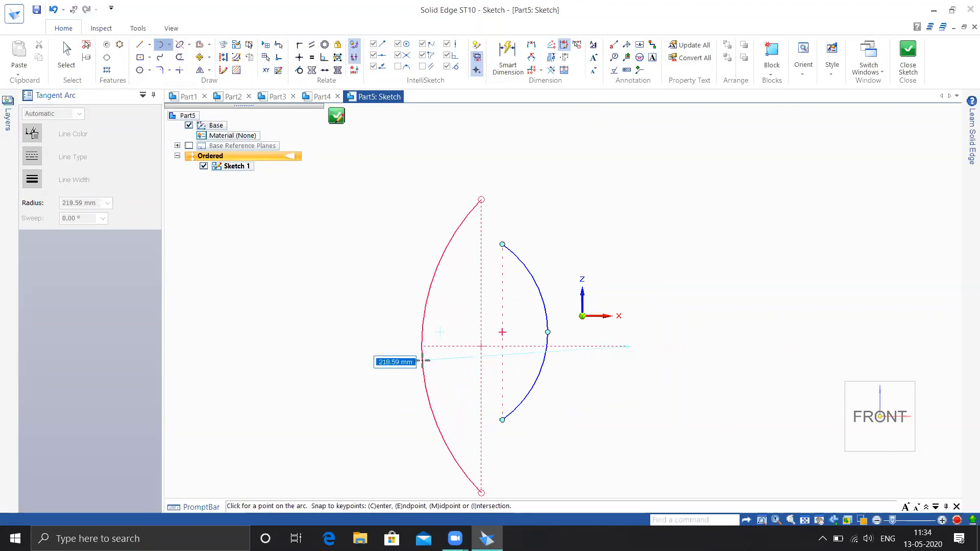
{"action": "left_click", "coordinate": [419, 346]}
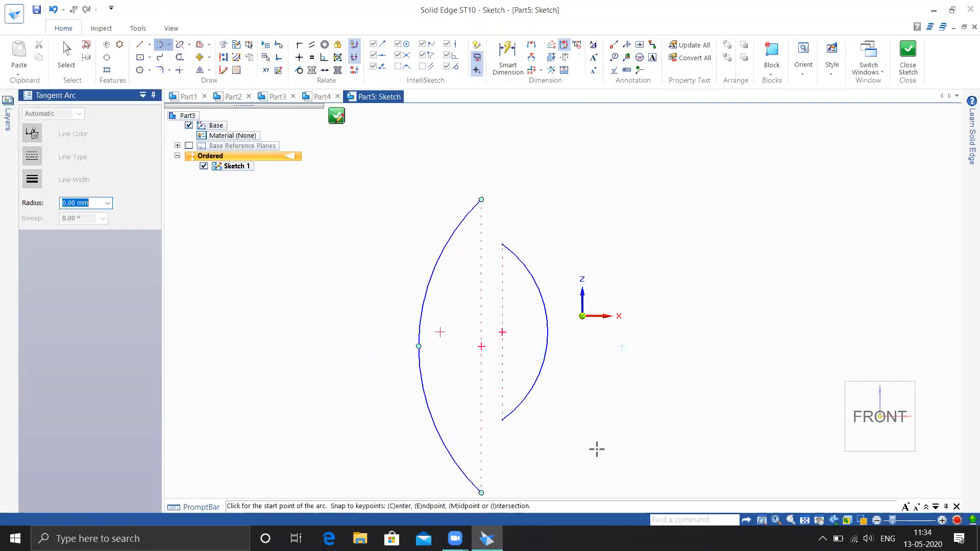
Step: Draw a long vertical line on the outer side of the taller arc, and end the Line command
{"action": "left_click", "coordinate": [381, 173]}
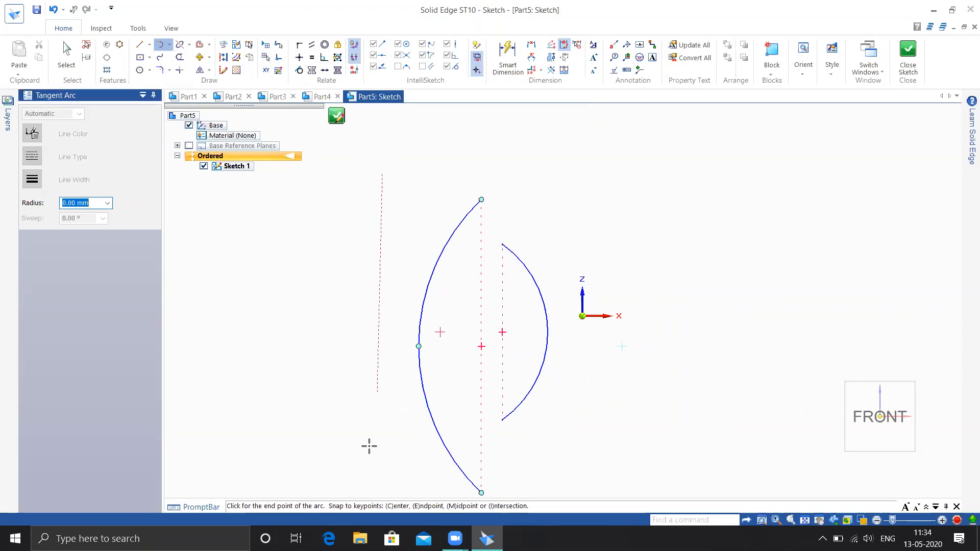
{"action": "left_click", "coordinate": [381, 493]}
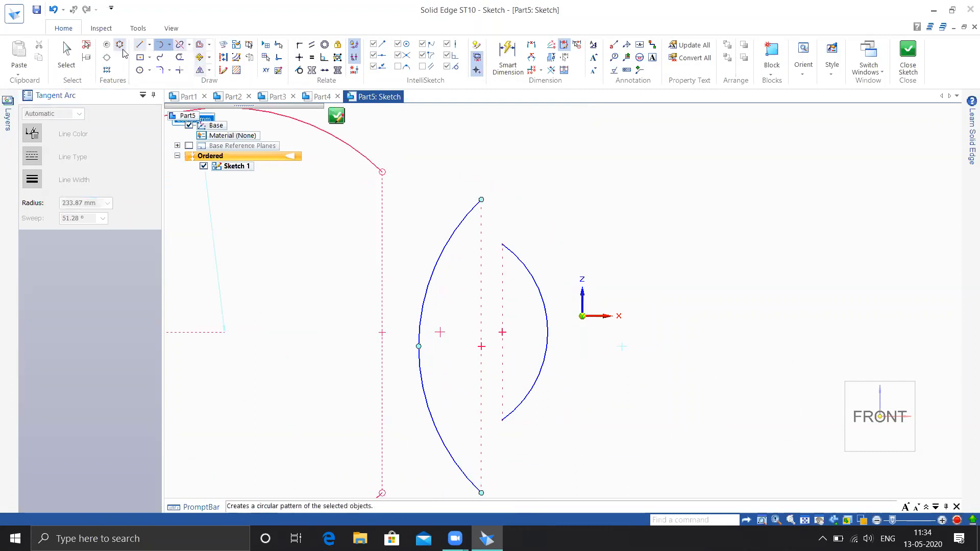
{"action": "left_click", "coordinate": [141, 45]}
{"action": "left_click", "coordinate": [374, 169]}
{"action": "left_click", "coordinate": [374, 490]}
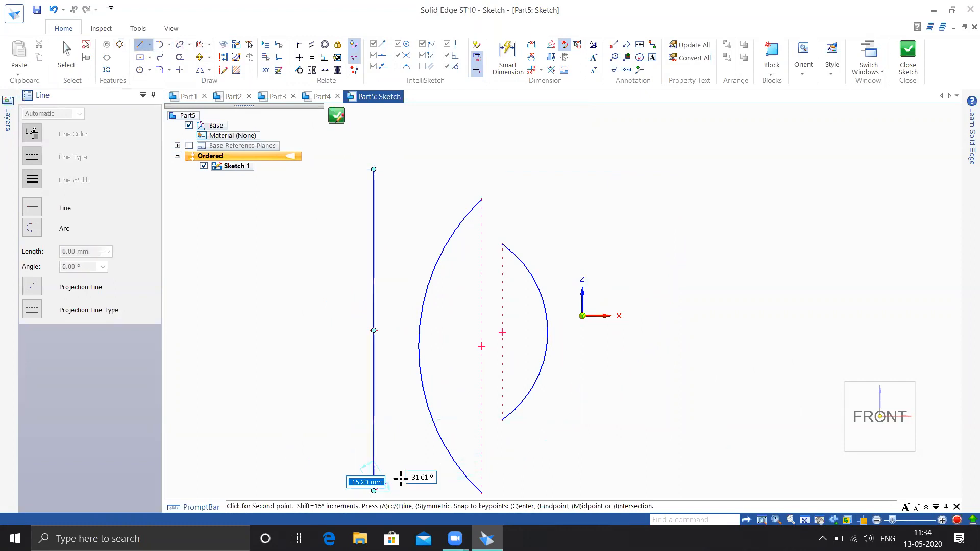
{"action": "key", "text": "Escape"}
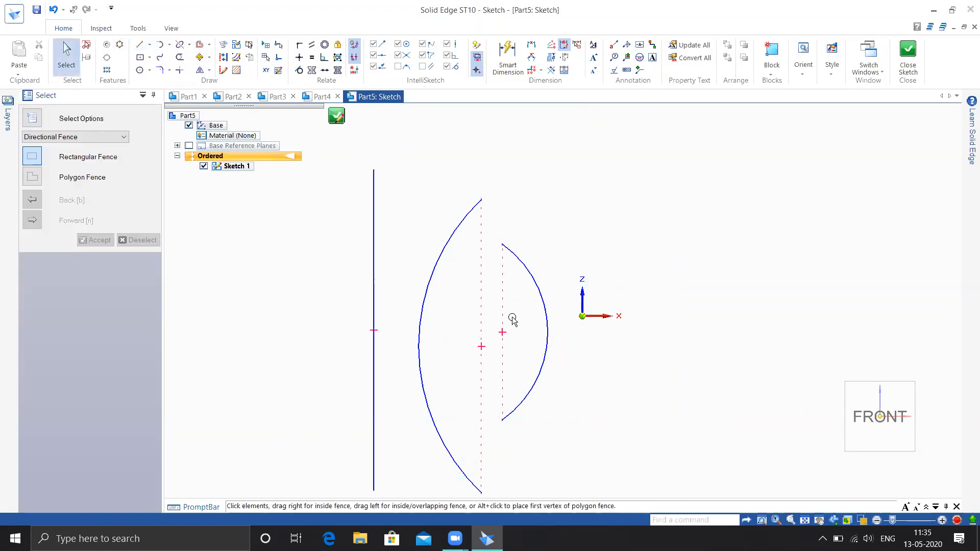
Step: Draw a vertical line about 318 mm long across the Z axis from both arcs, and finish the sketch
{"action": "left_click", "coordinate": [139, 45]}
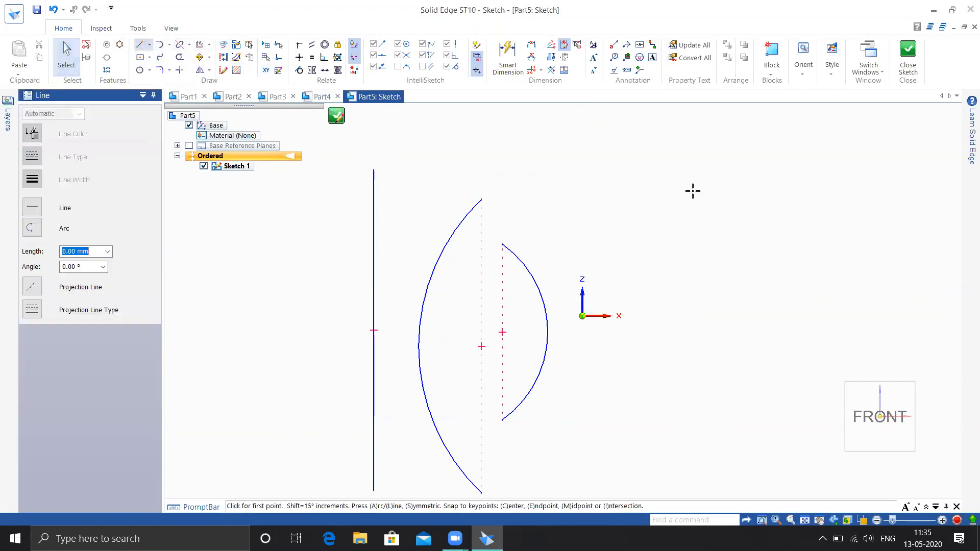
{"action": "left_click", "coordinate": [699, 177]}
{"action": "left_click", "coordinate": [699, 482]}
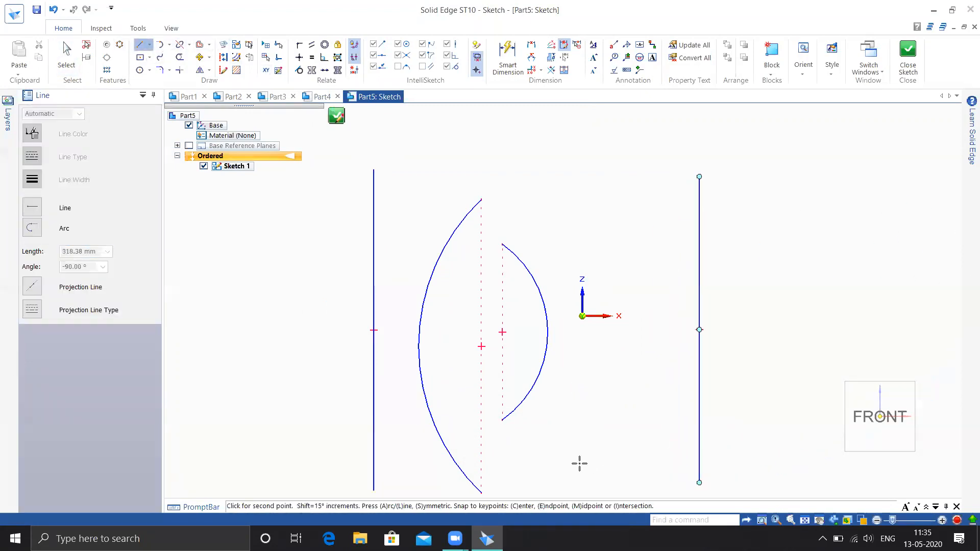
{"action": "right_click", "coordinate": [743, 366]}
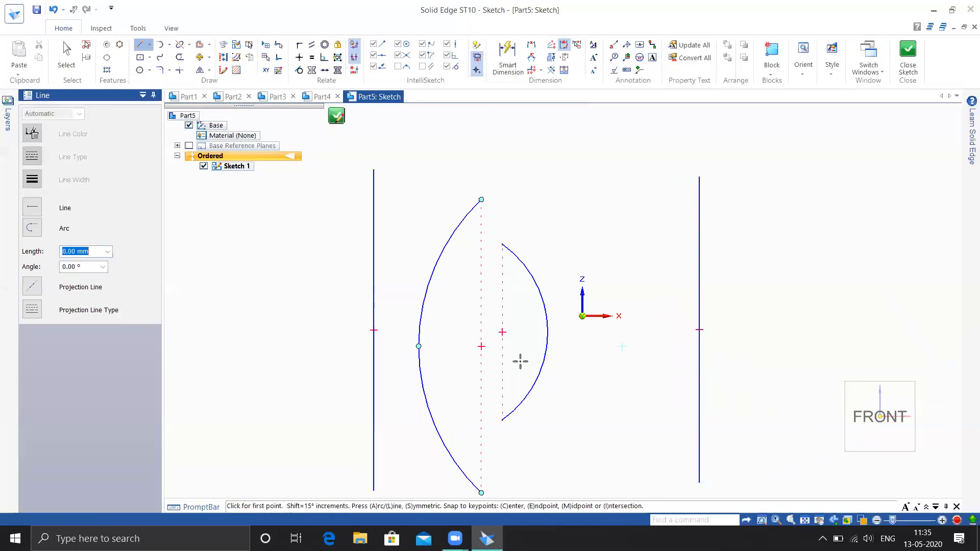
{"action": "left_click", "coordinate": [908, 56]}
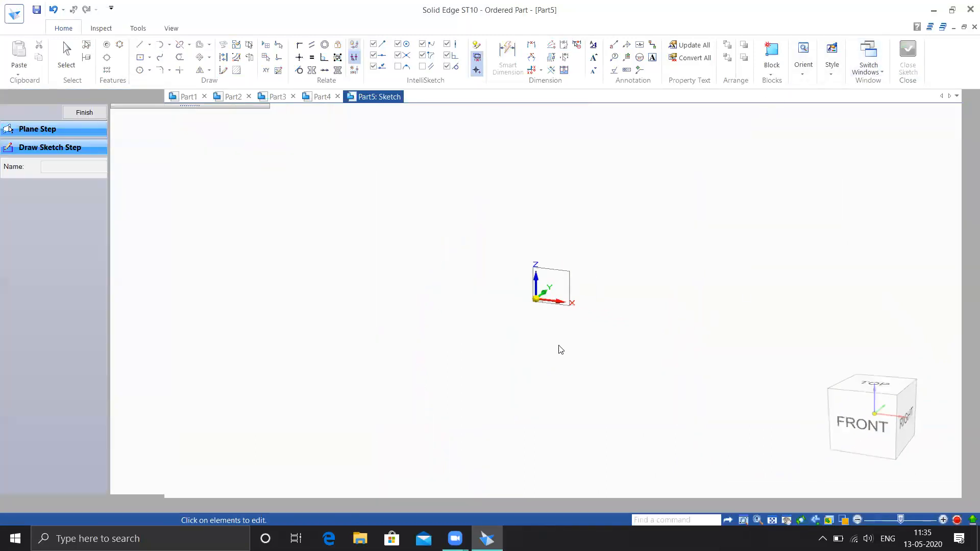
{"action": "left_click", "coordinate": [83, 113]}
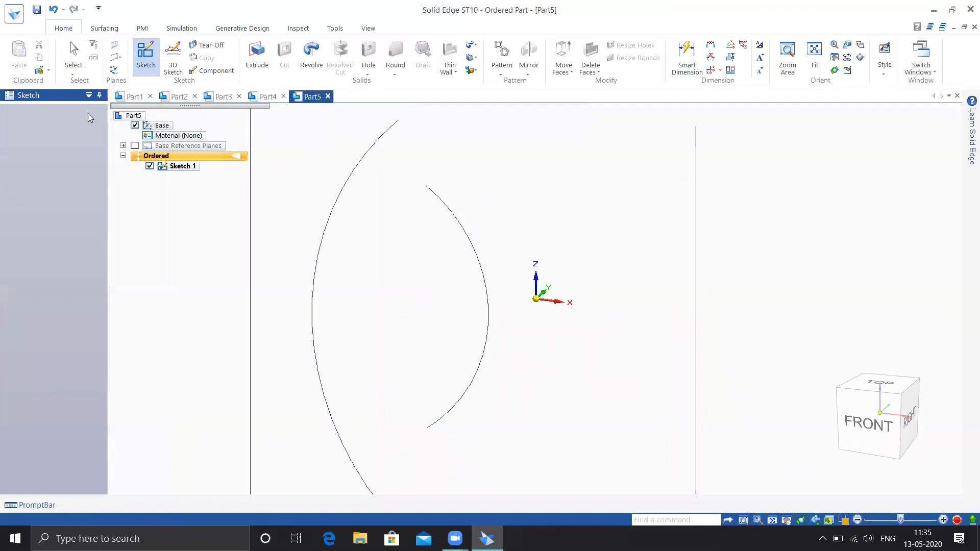
{"action": "scroll", "coordinate": [590, 334], "scroll_direction": "down", "scroll_amount": 3}
{"action": "mouse_move", "coordinate": [598, 340]}
{"action": "middle_mouse_down"}
{"action": "mouse_move", "coordinate": [560, 341]}
{"action": "mouse_move", "coordinate": [575, 392]}
{"action": "middle_mouse_up"}
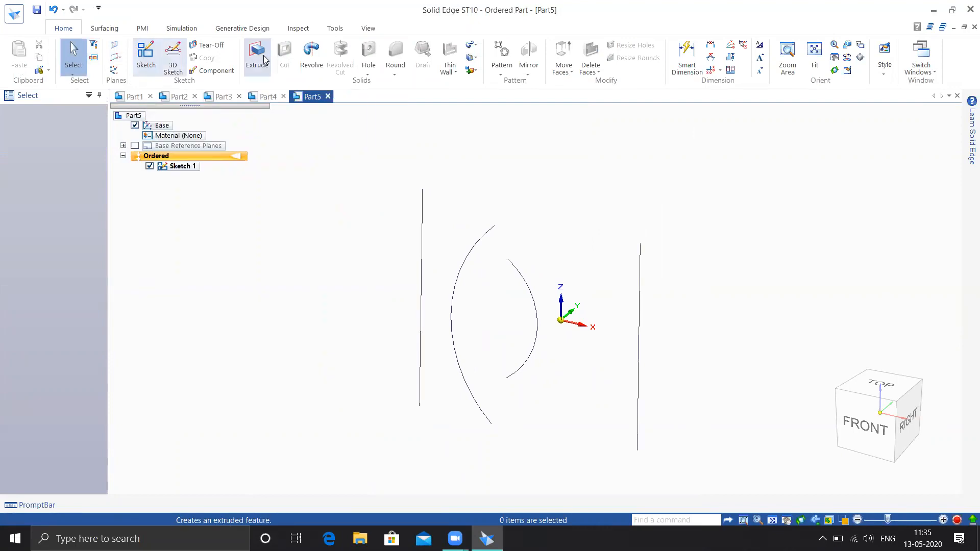
{"action": "left_click", "coordinate": [313, 60]}
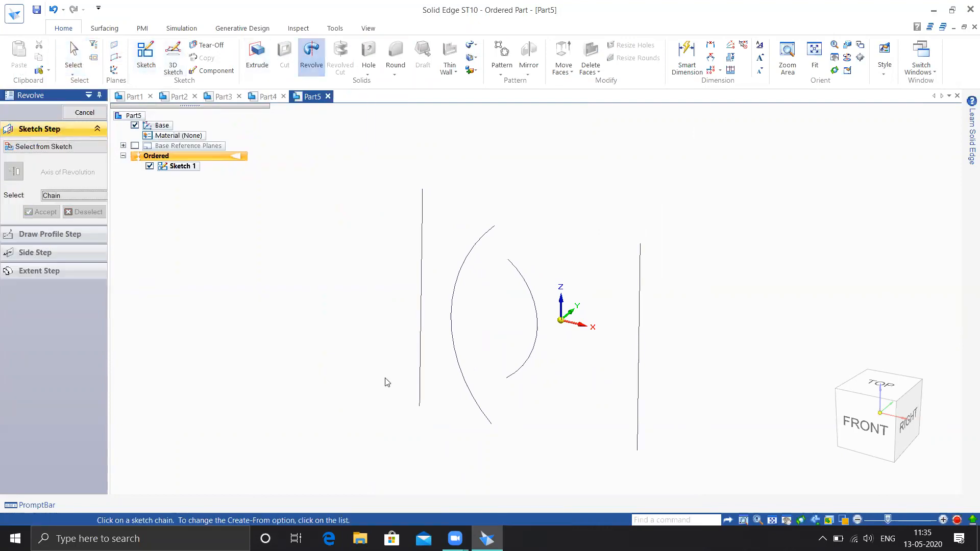
{"action": "left_click", "coordinate": [517, 272]}
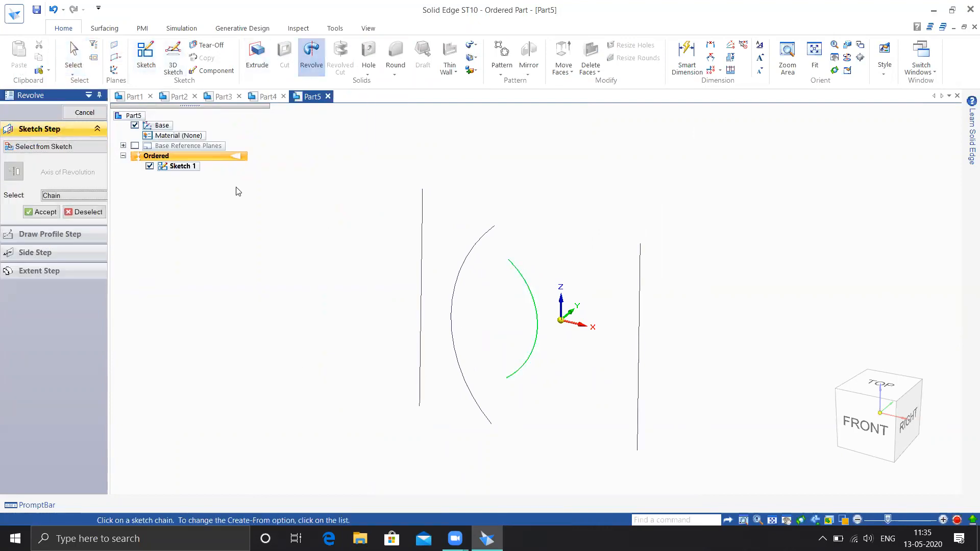
{"action": "left_click", "coordinate": [85, 115]}
Step: Create a revolved surface from the smaller arc around the vertical line beside the taller arc, symmetrically through about 180°
{"action": "left_click", "coordinate": [103, 28]}
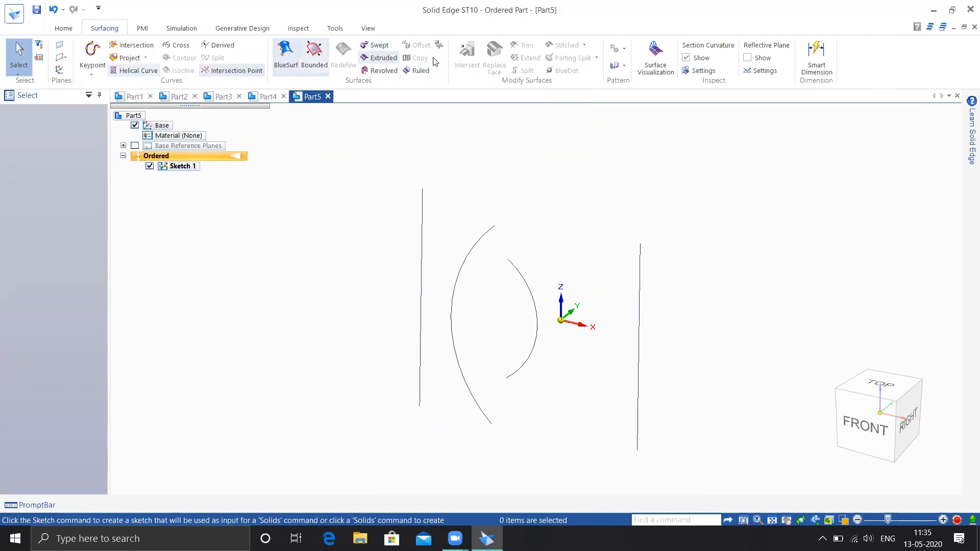
{"action": "left_click", "coordinate": [392, 74]}
{"action": "left_click", "coordinate": [516, 274]}
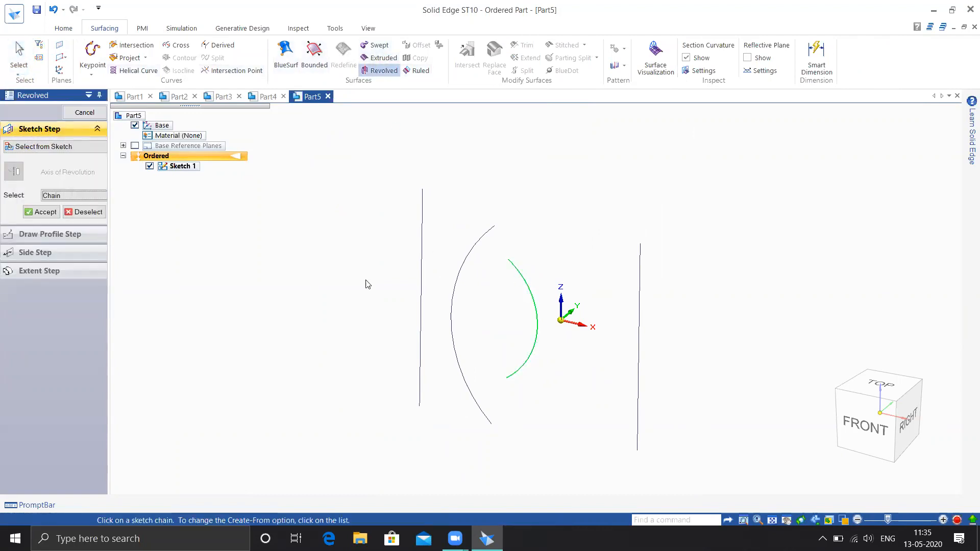
{"action": "key", "text": "Return"}
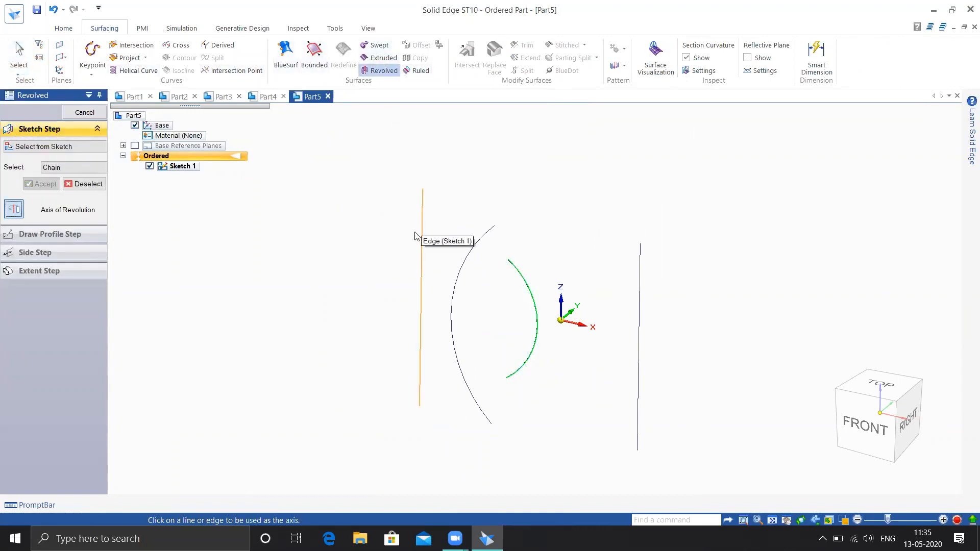
{"action": "left_click", "coordinate": [415, 237]}
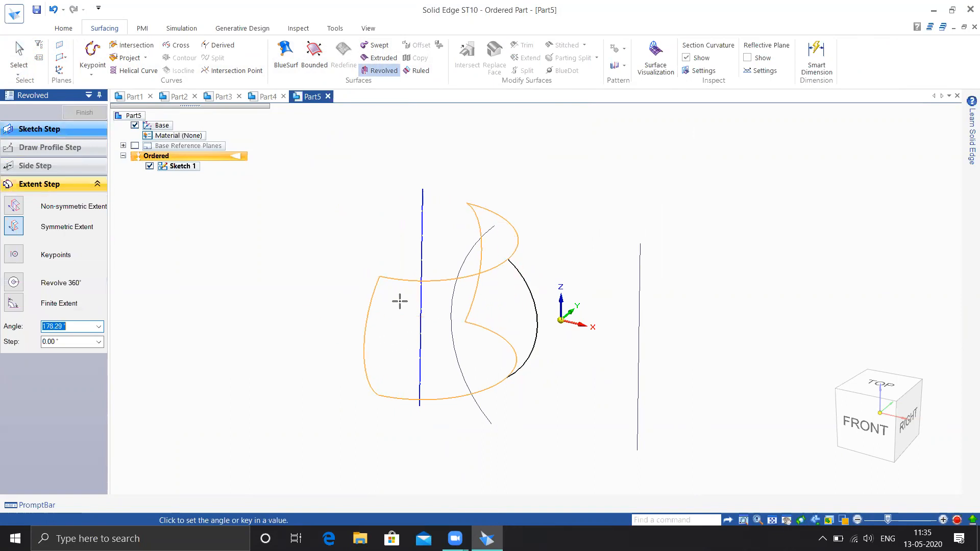
{"action": "left_click", "coordinate": [407, 299]}
{"action": "mouse_move", "coordinate": [309, 304]}
{"action": "middle_mouse_down"}
{"action": "mouse_move", "coordinate": [275, 300]}
{"action": "mouse_move", "coordinate": [304, 382]}
{"action": "middle_mouse_up"}
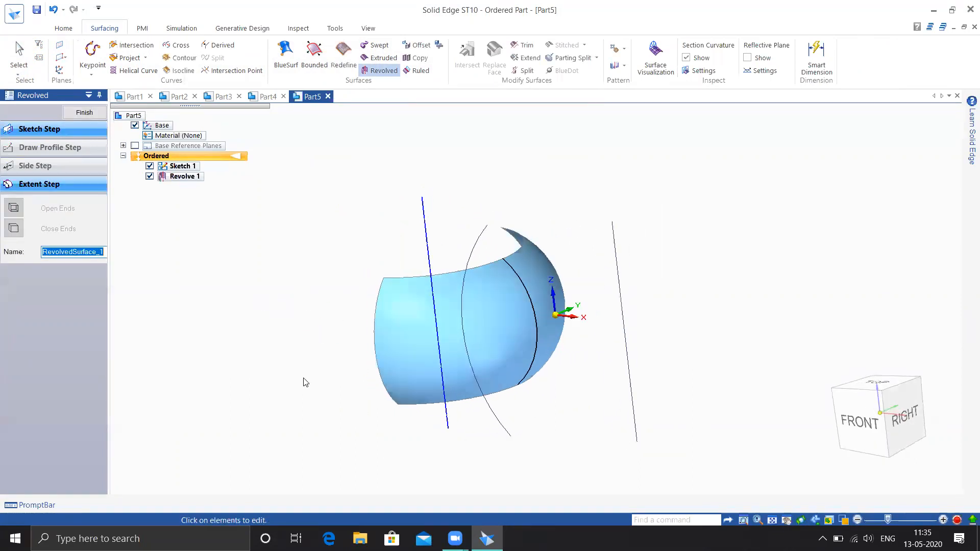
{"action": "left_click", "coordinate": [80, 113]}
Step: Create a second revolved surface from the taller arc around the far vertical line, using a symmetric extent
{"action": "left_click", "coordinate": [480, 241]}
{"action": "right_click", "coordinate": [695, 325]}
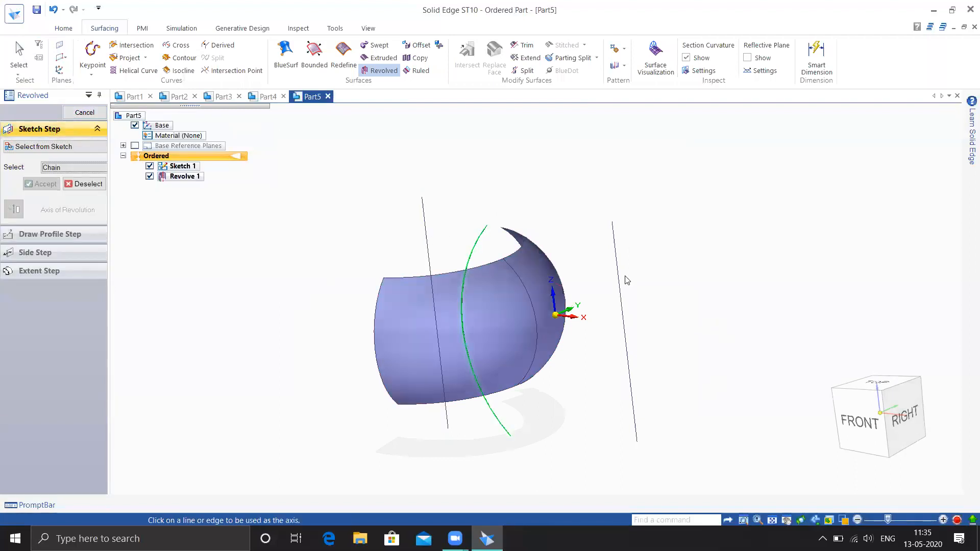
{"action": "left_click", "coordinate": [616, 254]}
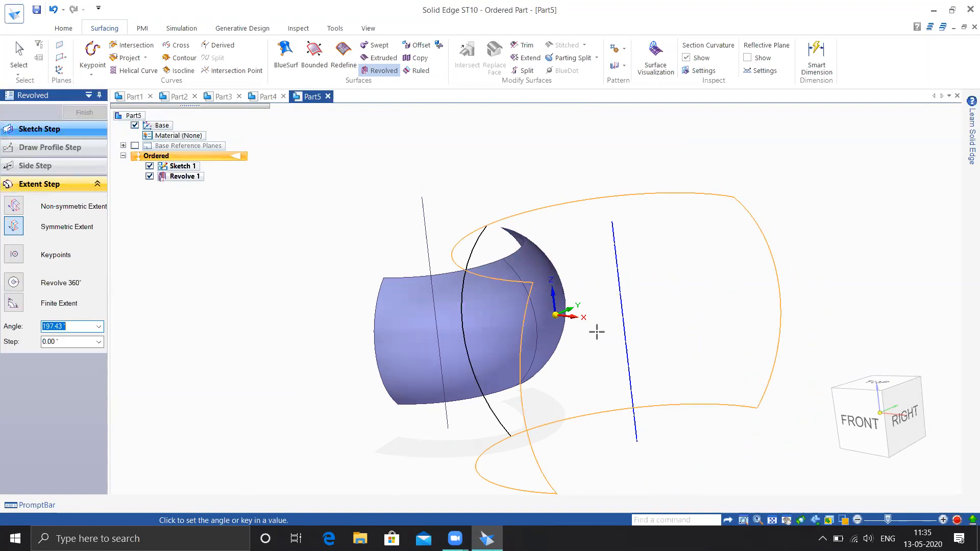
{"action": "left_click", "coordinate": [496, 350]}
{"action": "middle_click_drag", "start_coordinate": [646, 356], "coordinate": [675, 335]}
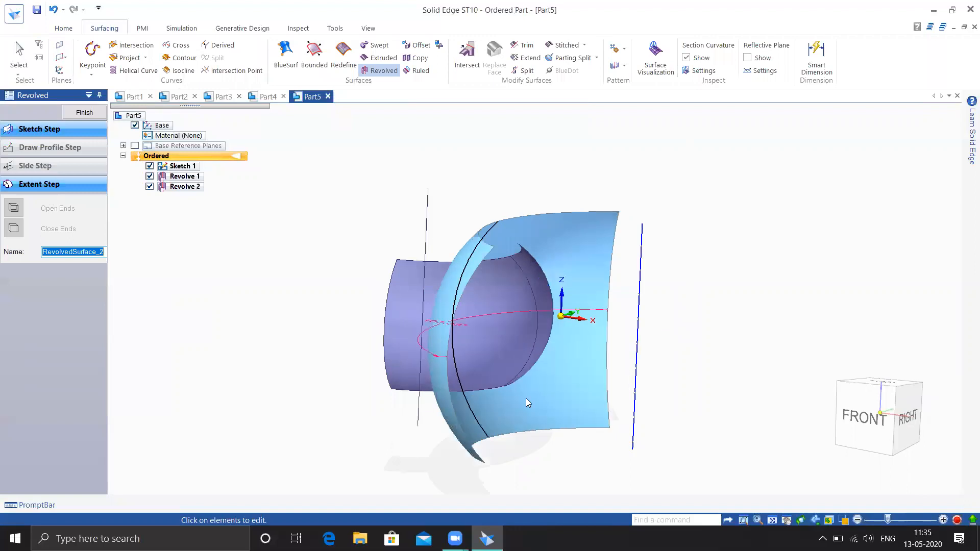
{"action": "left_click", "coordinate": [84, 112]}
{"action": "key", "text": "Escape"}
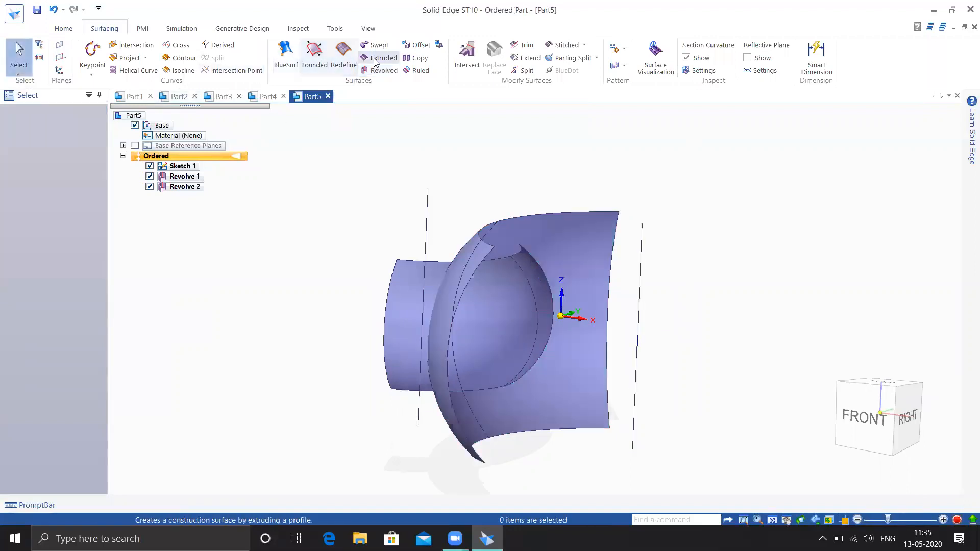
Step: Extrude the vertical line beside the taller arc into a flat surface with a symmetric extent of about 516 mm
{"action": "left_click", "coordinate": [377, 58]}
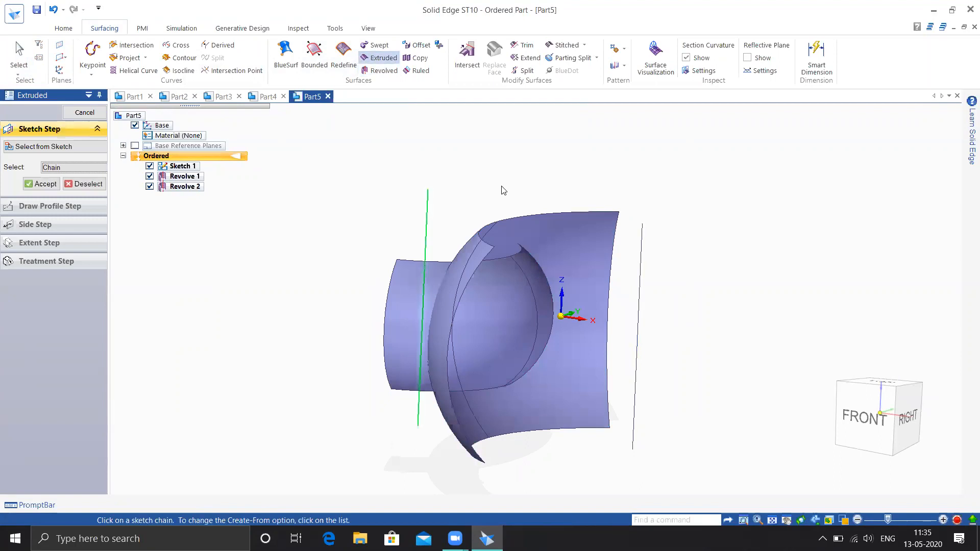
{"action": "left_click", "coordinate": [330, 220]}
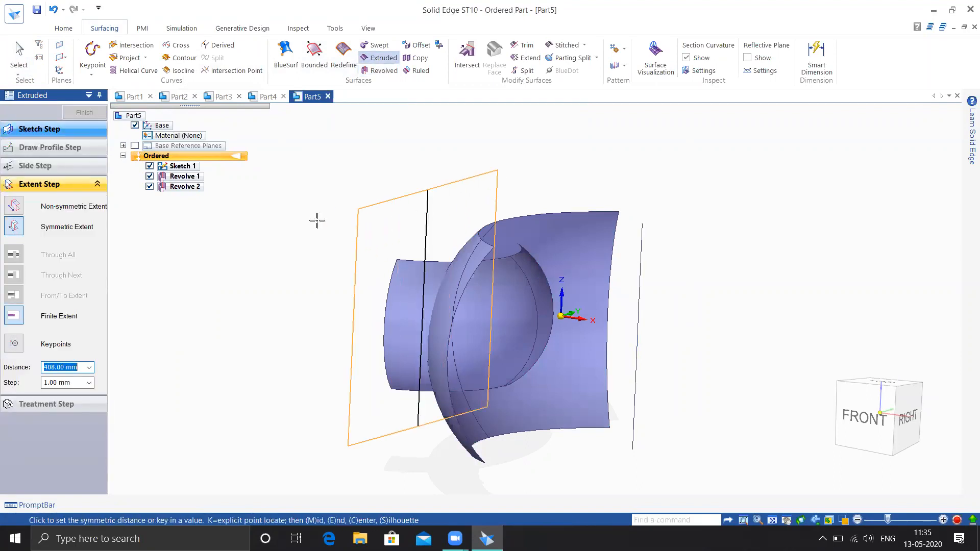
{"action": "mouse_move", "coordinate": [312, 225]}
{"action": "middle_mouse_down"}
{"action": "mouse_move", "coordinate": [256, 226]}
{"action": "mouse_move", "coordinate": [243, 250]}
{"action": "mouse_move", "coordinate": [263, 253]}
{"action": "middle_mouse_up"}
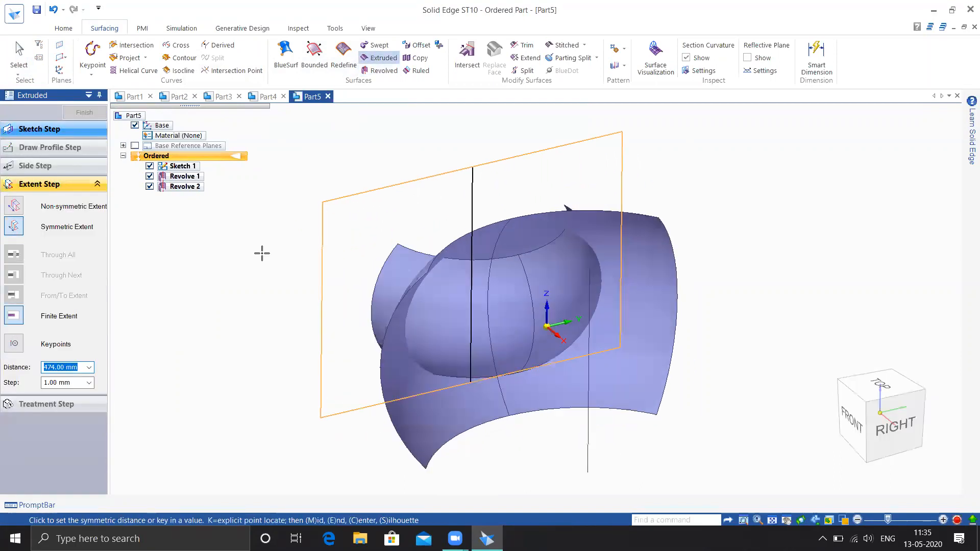
{"action": "left_click", "coordinate": [306, 286]}
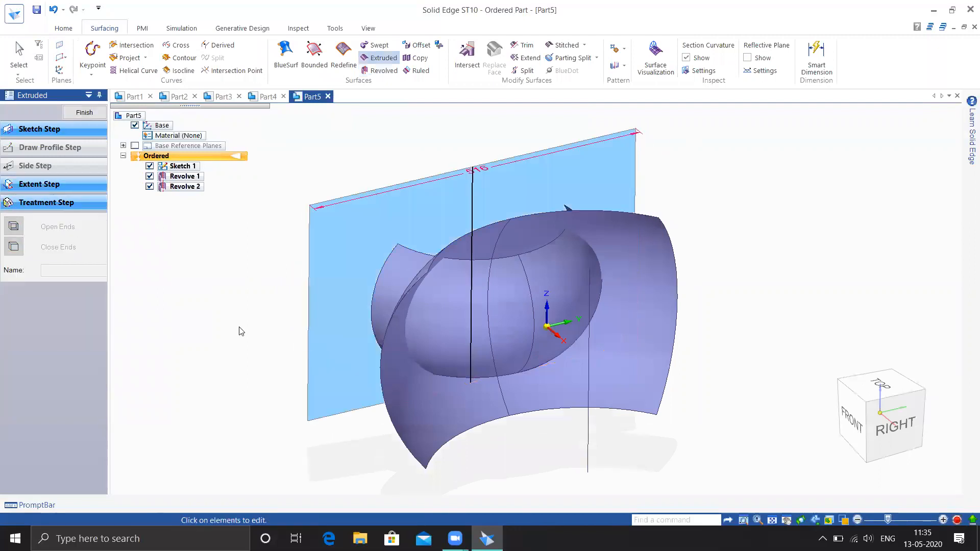
{"action": "left_click", "coordinate": [86, 115]}
{"action": "left_click", "coordinate": [19, 54]}
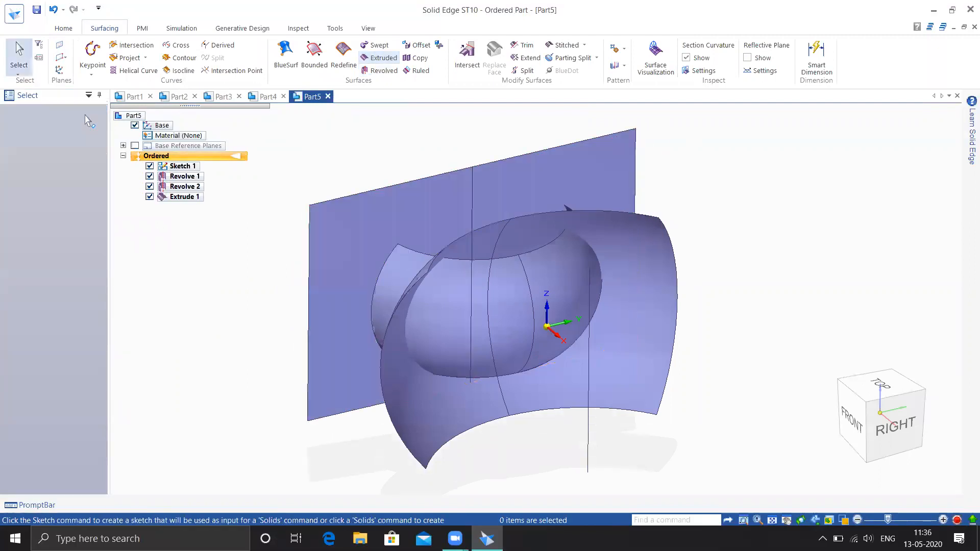
Step: Hide both revolved surfaces and the first sketch, leaving only the flat extruded surface displayed
{"action": "scroll", "coordinate": [251, 316], "scroll_direction": "down", "scroll_amount": 2}
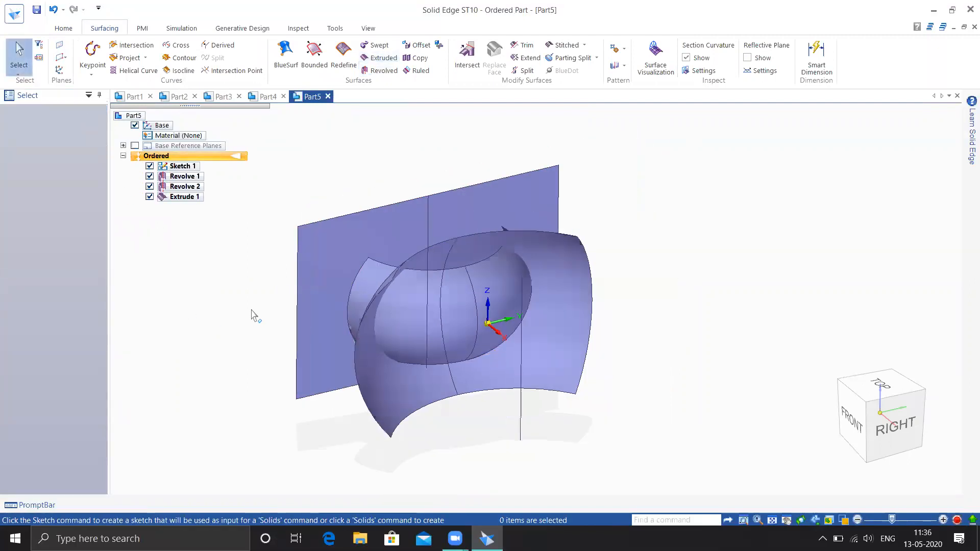
{"action": "left_click", "coordinate": [150, 187]}
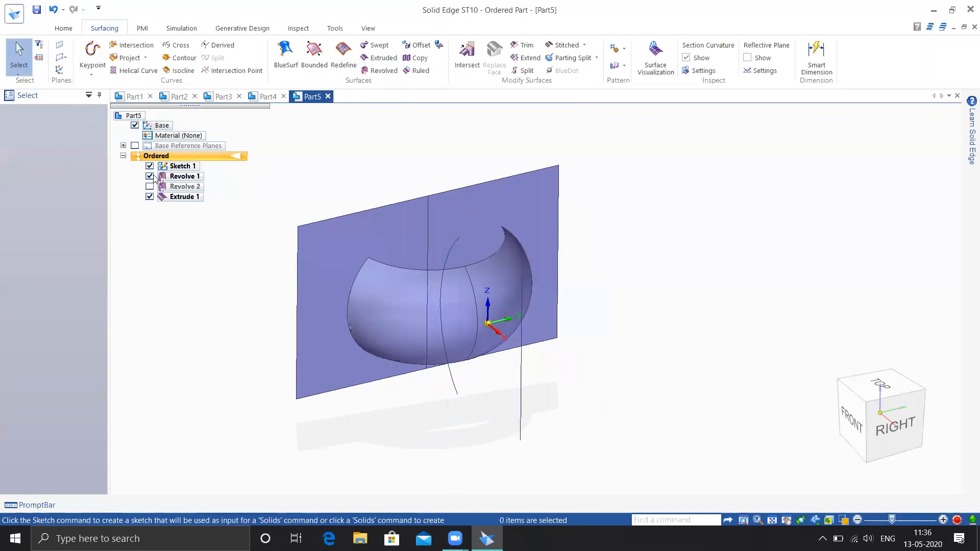
{"action": "left_click", "coordinate": [149, 176]}
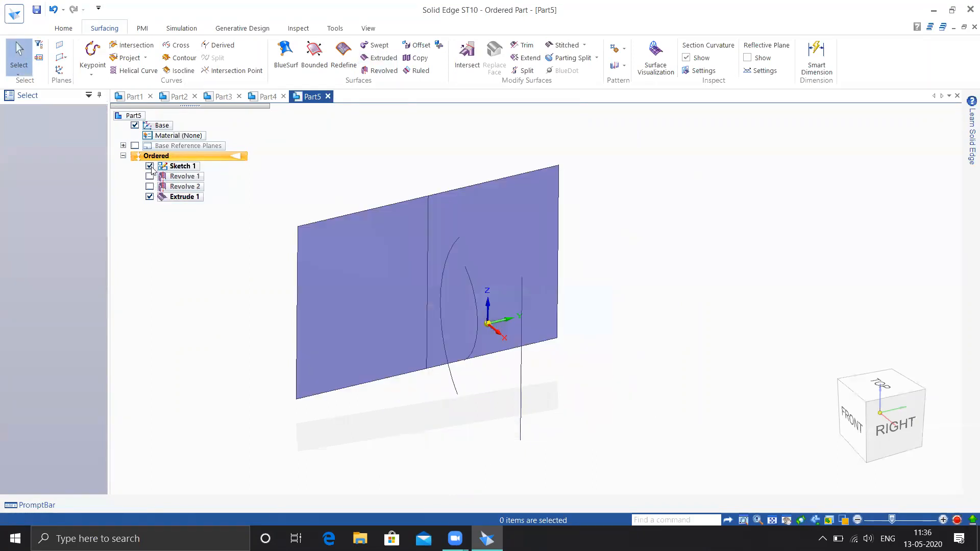
{"action": "left_click", "coordinate": [149, 166]}
Step: Start a new sketch on the right (YZ) reference plane using the Coincident Plane option
{"action": "mouse_move", "coordinate": [230, 321]}
{"action": "middle_mouse_down"}
{"action": "mouse_move", "coordinate": [258, 269]}
{"action": "mouse_move", "coordinate": [250, 301]}
{"action": "middle_mouse_up"}
{"action": "left_click", "coordinate": [63, 28]}
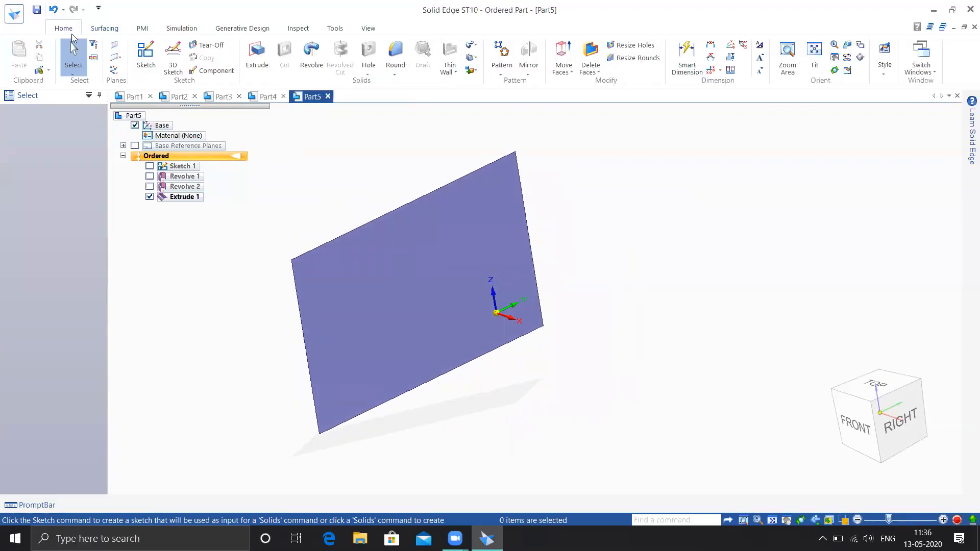
{"action": "left_click", "coordinate": [146, 55]}
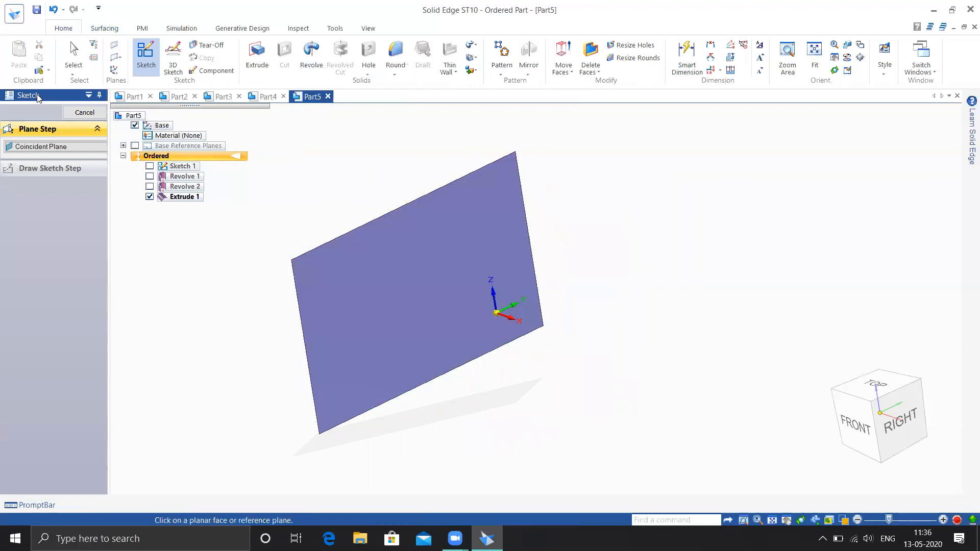
{"action": "middle_click_drag", "start_coordinate": [139, 217], "coordinate": [197, 245]}
{"action": "left_click", "coordinate": [44, 146]}
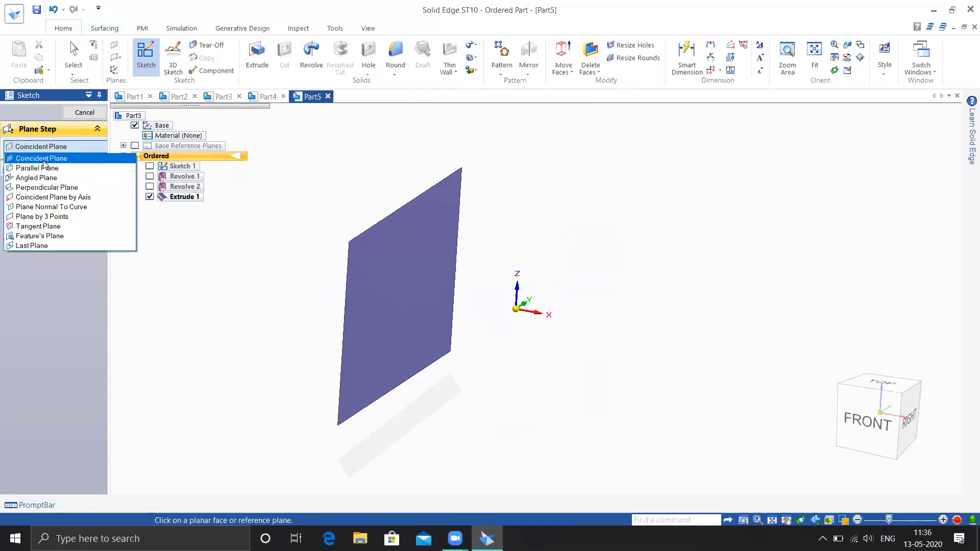
{"action": "left_click", "coordinate": [44, 159]}
{"action": "left_click", "coordinate": [523, 280]}
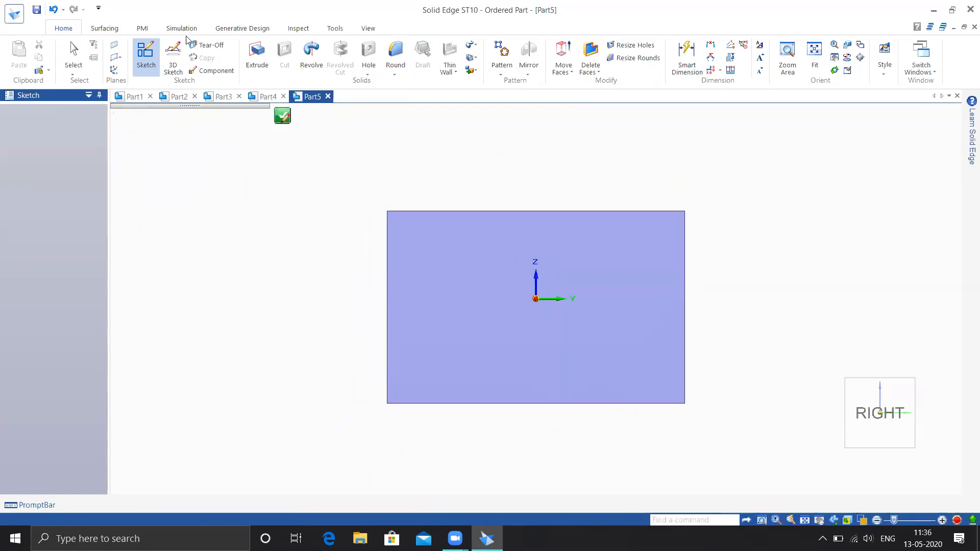
Step: Draw a rectangle by center just below the origin, about 140 mm wide and 87 mm high, and finish the sketch
{"action": "left_click", "coordinate": [141, 57]}
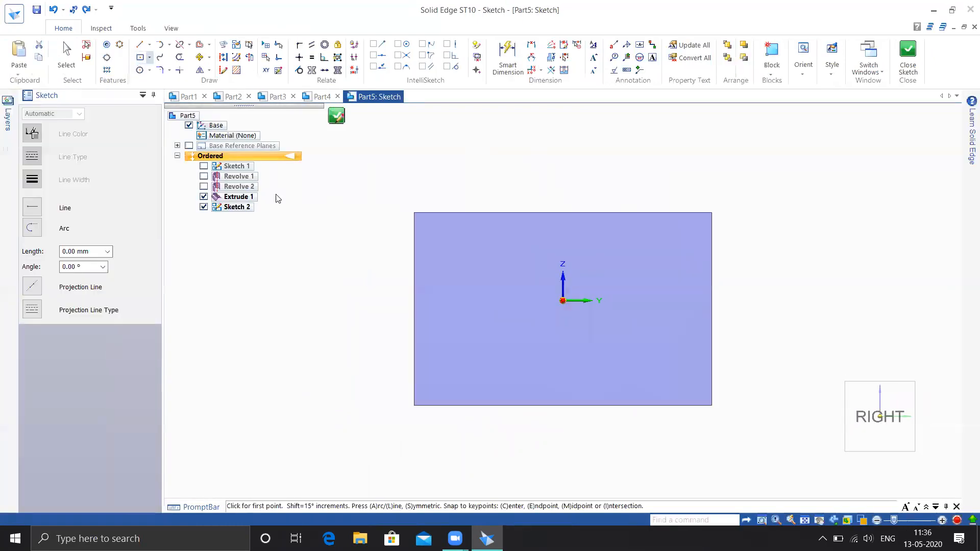
{"action": "left_click", "coordinate": [562, 313]}
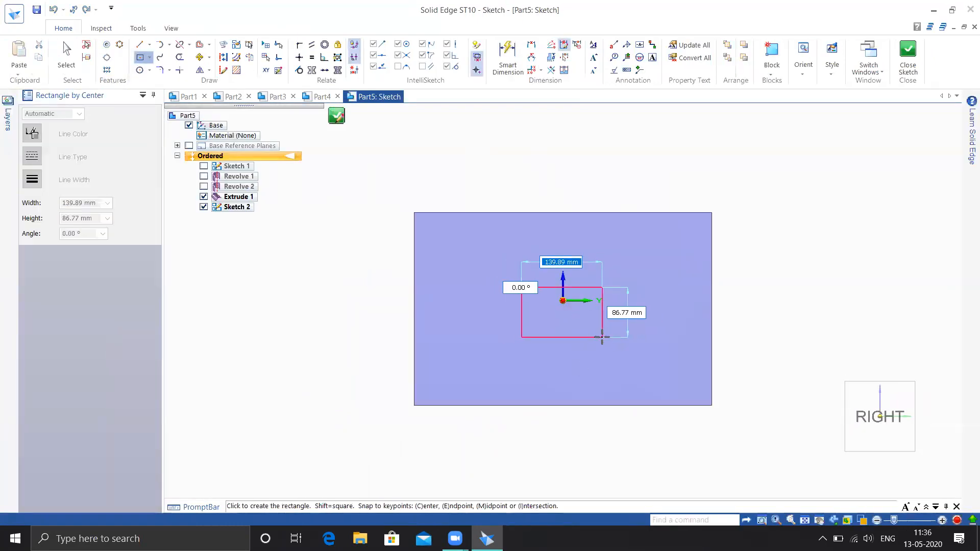
{"action": "left_click", "coordinate": [601, 336]}
{"action": "middle_click_drag", "start_coordinate": [748, 372], "coordinate": [774, 409]}
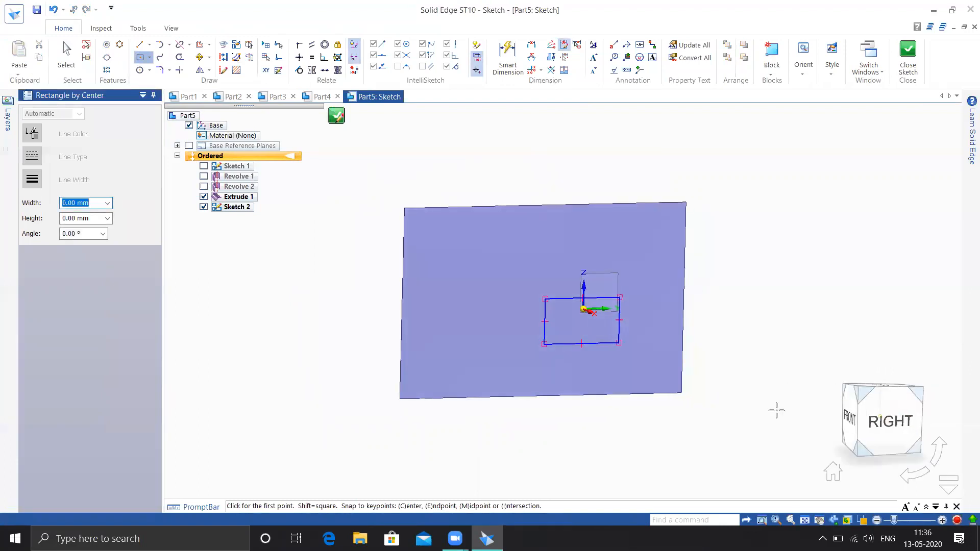
{"action": "left_click", "coordinate": [907, 58]}
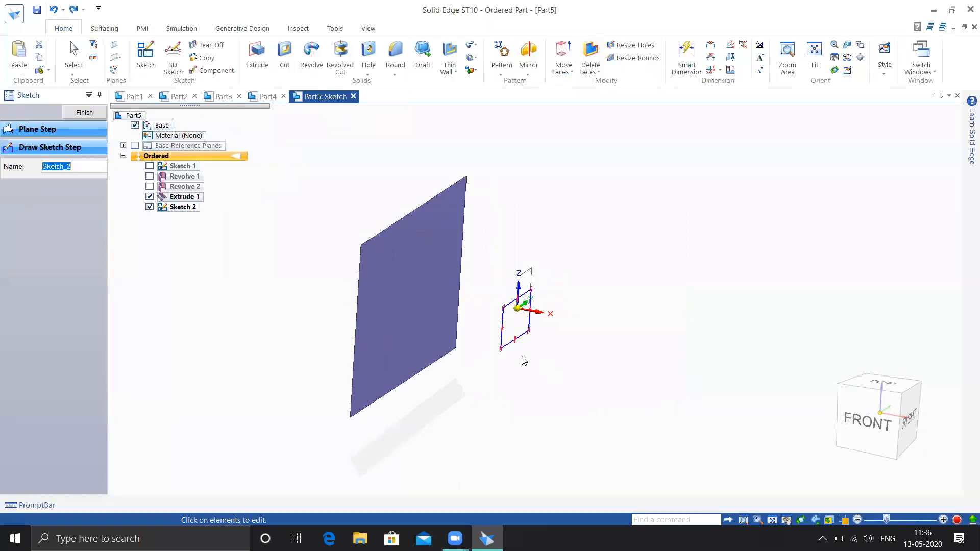
{"action": "scroll", "coordinate": [519, 360], "scroll_direction": "up", "scroll_amount": 4}
{"action": "scroll", "coordinate": [517, 360], "scroll_direction": "down", "scroll_amount": 2}
{"action": "left_click", "coordinate": [77, 114]}
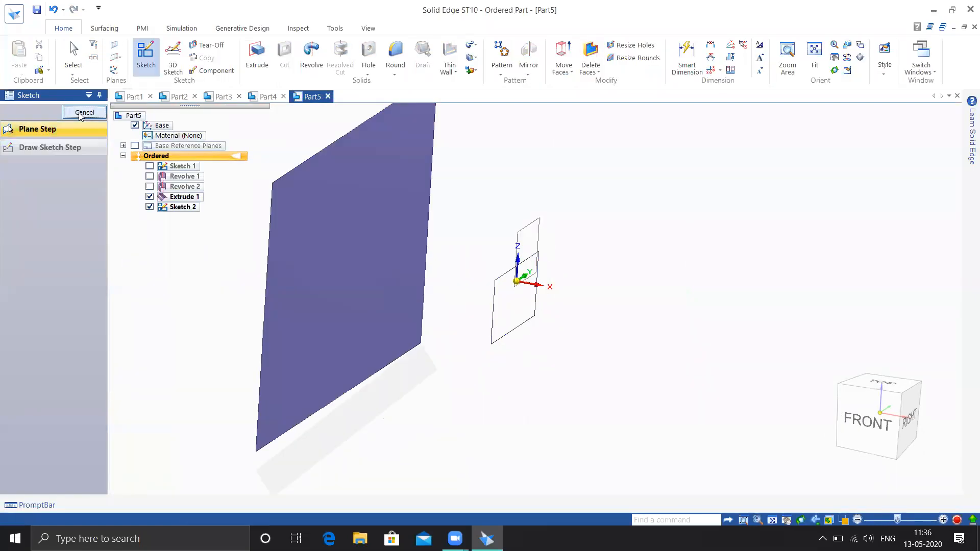
{"action": "mouse_move", "coordinate": [552, 311]}
{"action": "middle_mouse_down"}
{"action": "mouse_move", "coordinate": [665, 265]}
{"action": "mouse_move", "coordinate": [685, 271]}
{"action": "mouse_move", "coordinate": [666, 314]}
{"action": "mouse_move", "coordinate": [729, 287]}
{"action": "mouse_move", "coordinate": [684, 296]}
{"action": "middle_mouse_up"}
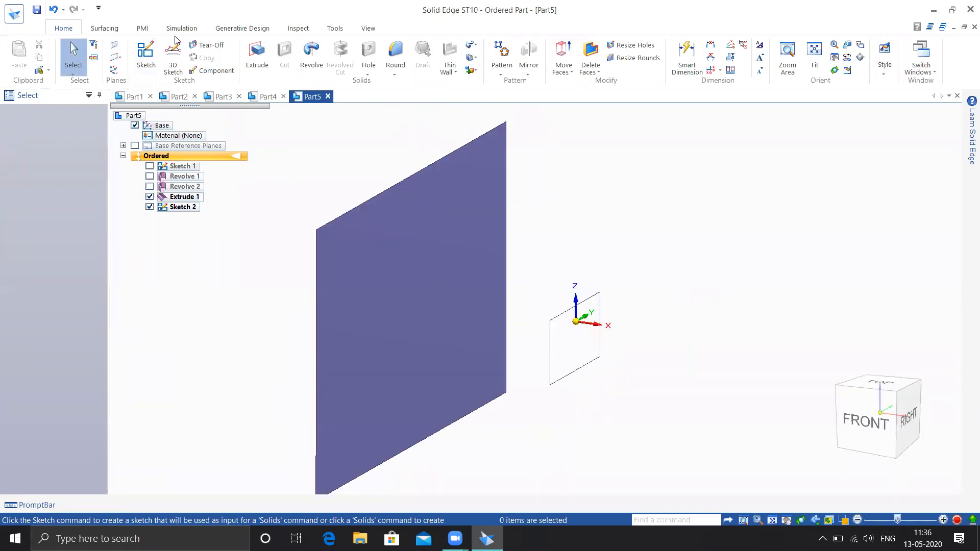
Step: Project the rectangle sketch onto the flat extruded surface, directing it toward the surface, finish the curve, and undo the projection
{"action": "left_click", "coordinate": [117, 32]}
{"action": "left_click", "coordinate": [127, 58]}
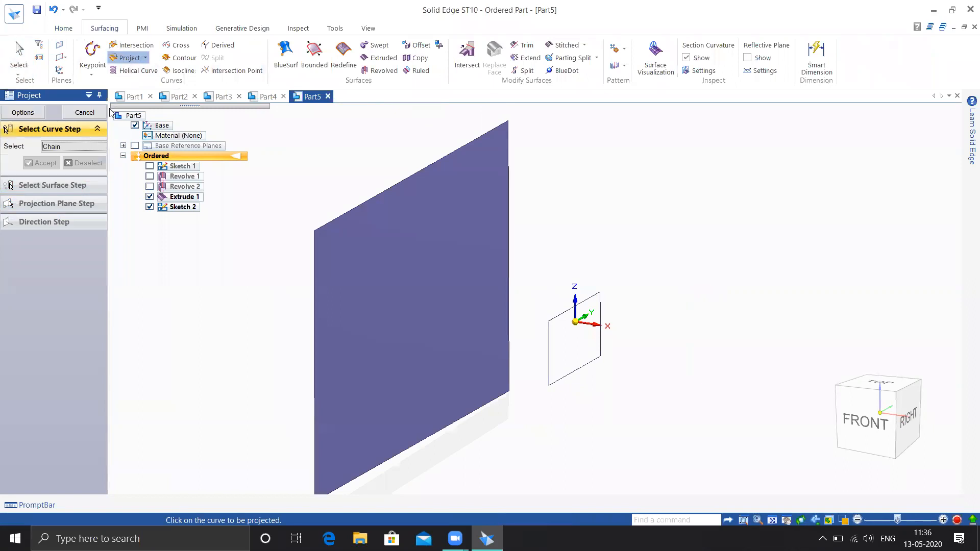
{"action": "left_click", "coordinate": [548, 327]}
{"action": "right_click", "coordinate": [687, 246]}
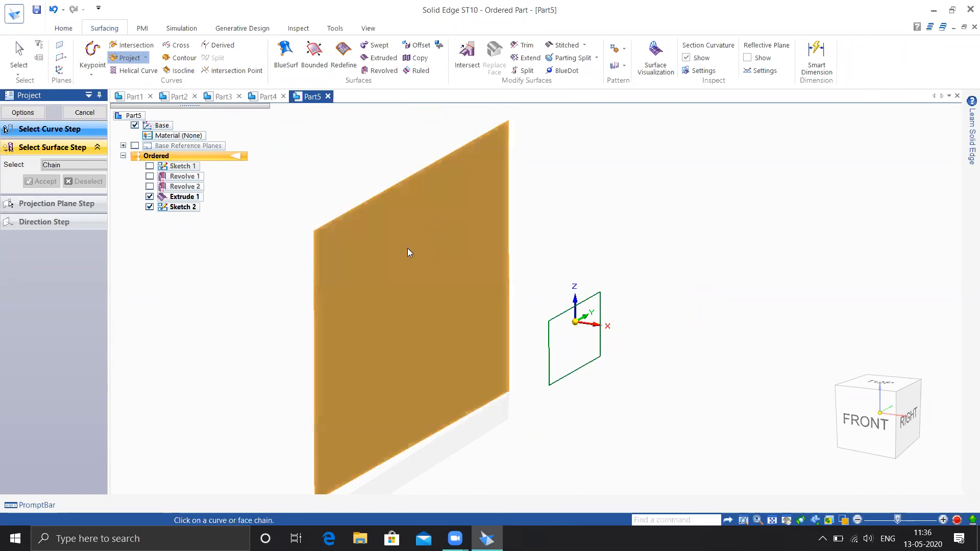
{"action": "left_click", "coordinate": [407, 248]}
{"action": "right_click", "coordinate": [684, 235]}
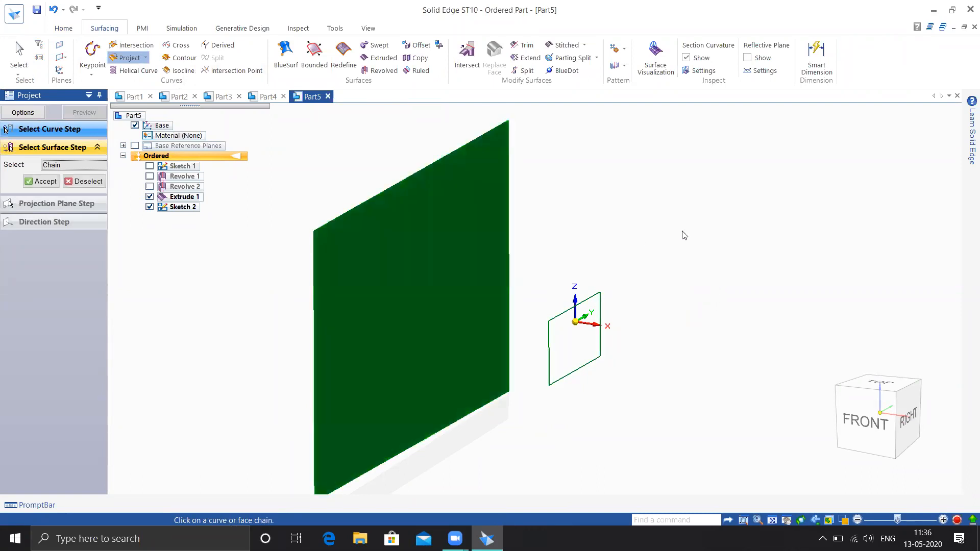
{"action": "middle_click_drag", "start_coordinate": [642, 291], "coordinate": [574, 310]}
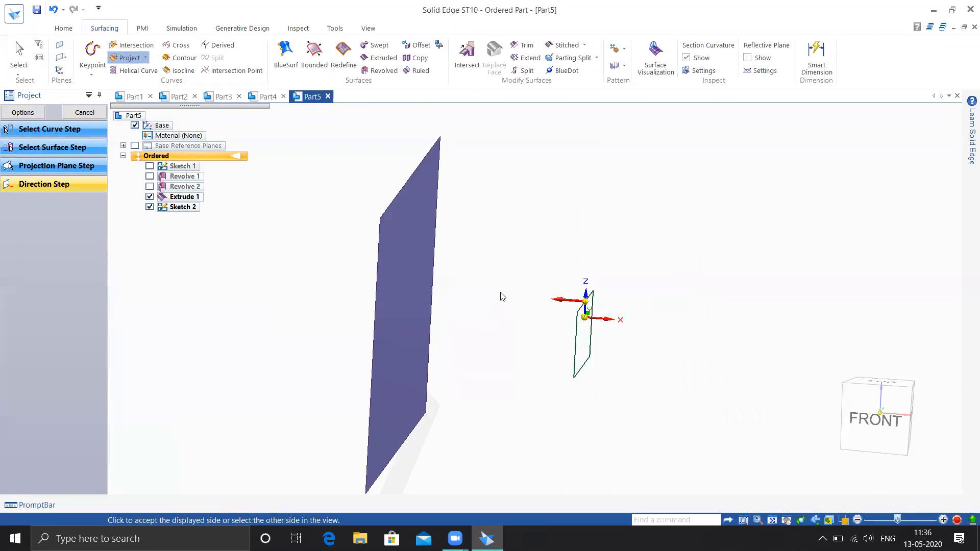
{"action": "left_click", "coordinate": [488, 299]}
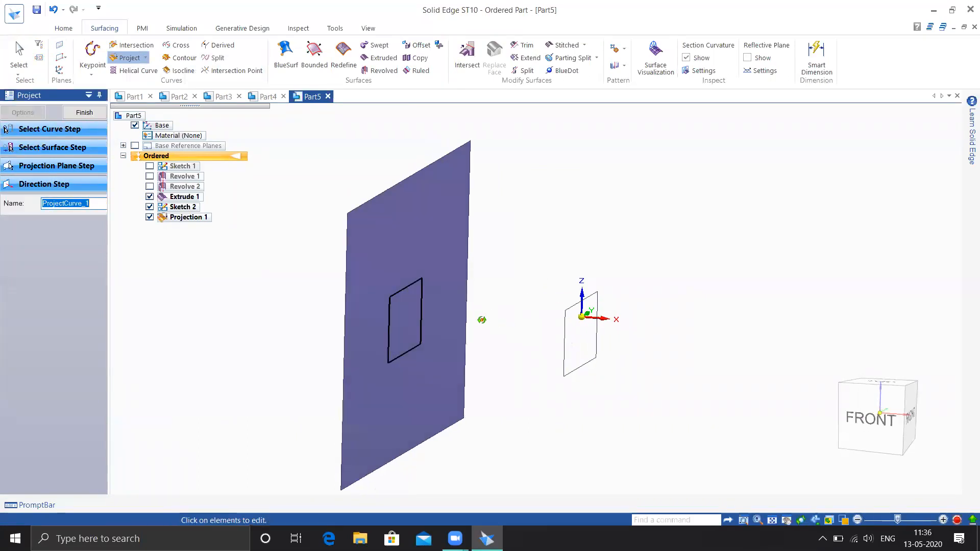
{"action": "mouse_move", "coordinate": [414, 315]}
{"action": "middle_mouse_down"}
{"action": "mouse_move", "coordinate": [466, 309]}
{"action": "mouse_move", "coordinate": [472, 328]}
{"action": "middle_mouse_up"}
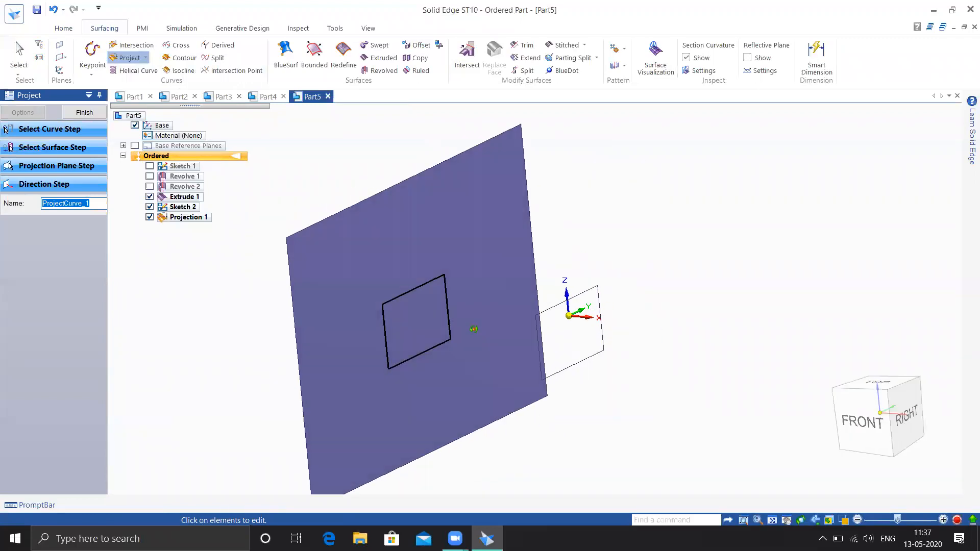
{"action": "left_click", "coordinate": [86, 114]}
{"action": "left_click", "coordinate": [84, 112]}
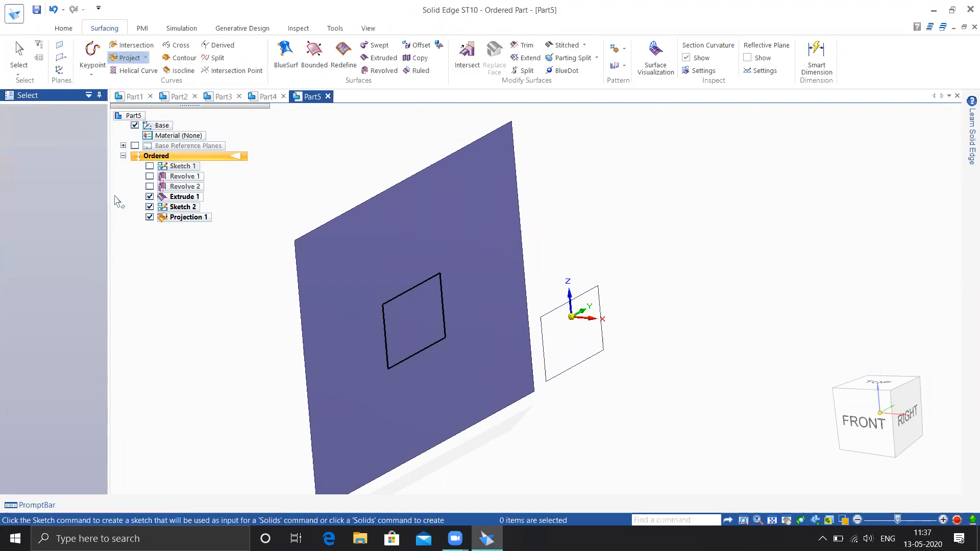
{"action": "key", "text": "ctrl+z"}
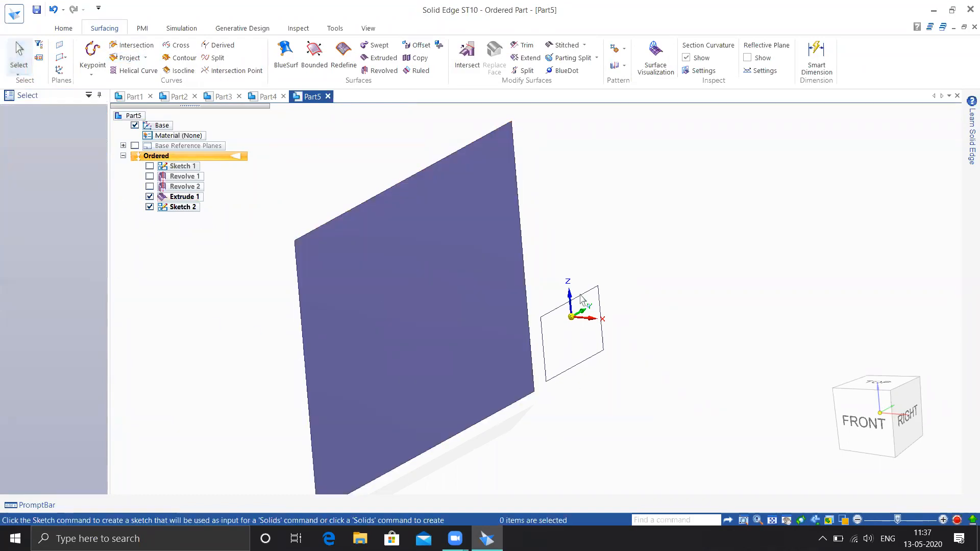
Step: Start another curve projection and set its projection option to Normal to selected surface
{"action": "left_click", "coordinate": [130, 59]}
{"action": "left_click", "coordinate": [24, 112]}
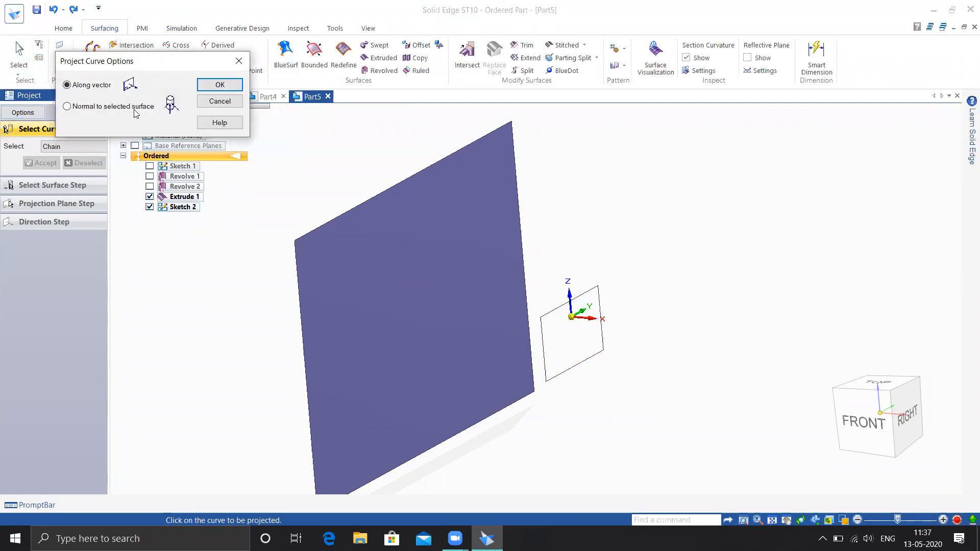
{"action": "left_click", "coordinate": [220, 85]}
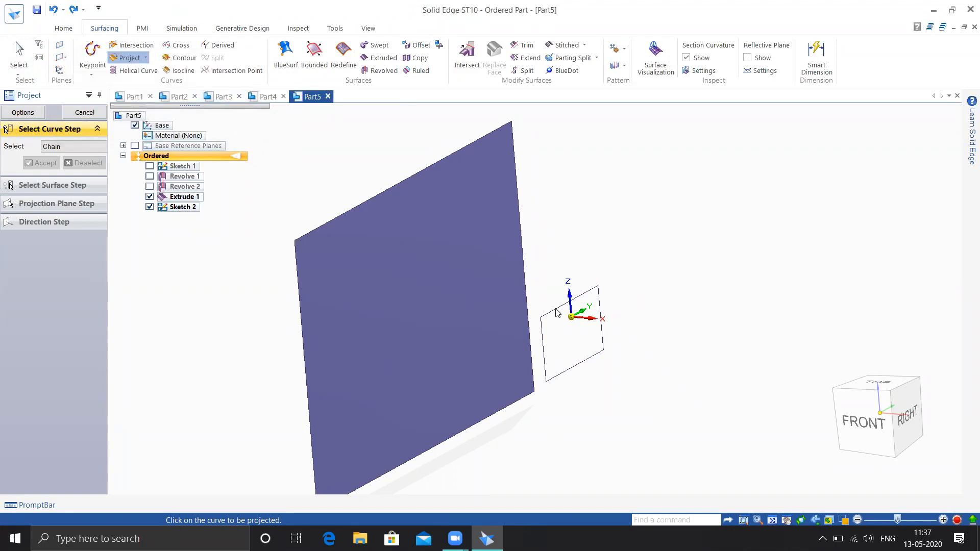
{"action": "left_click", "coordinate": [24, 112]}
{"action": "left_click", "coordinate": [109, 106]}
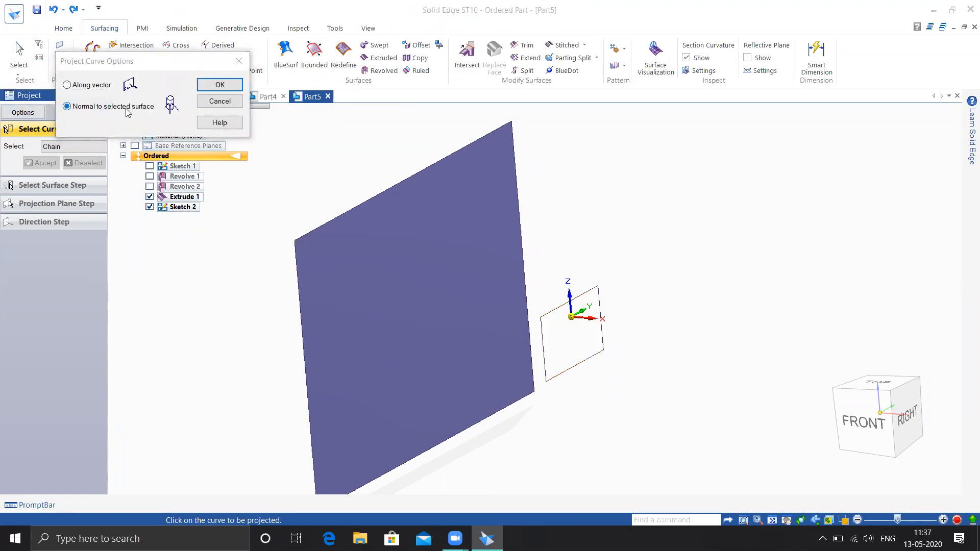
{"action": "left_click", "coordinate": [219, 85]}
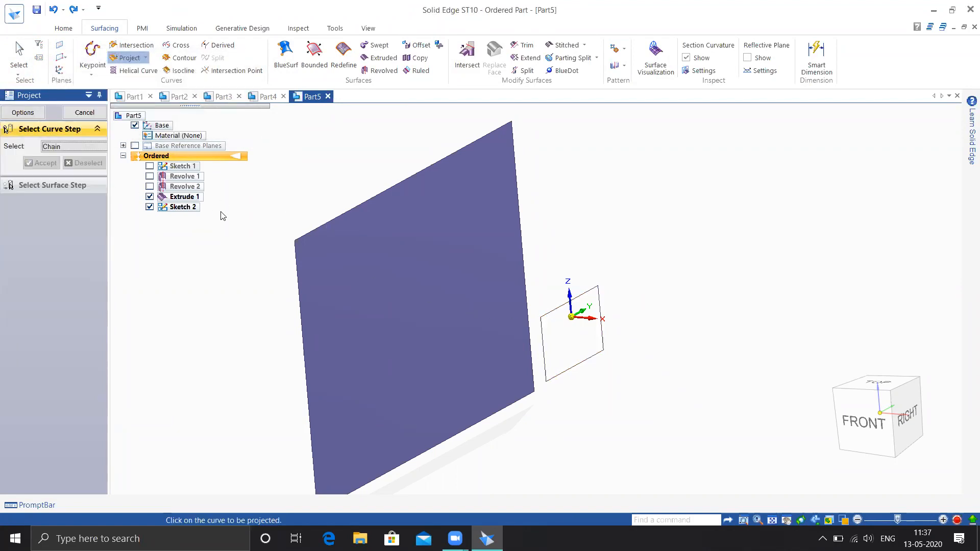
Step: Project the rectangle chain onto the flat surface, inspect the curve edge-on, and undo the projection
{"action": "left_click", "coordinate": [592, 299]}
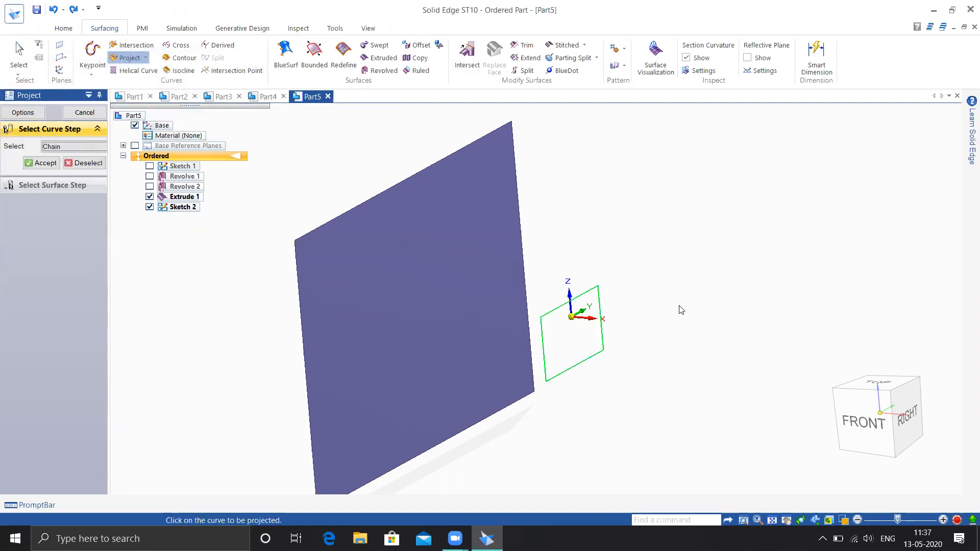
{"action": "right_click", "coordinate": [640, 225]}
{"action": "left_click", "coordinate": [463, 240]}
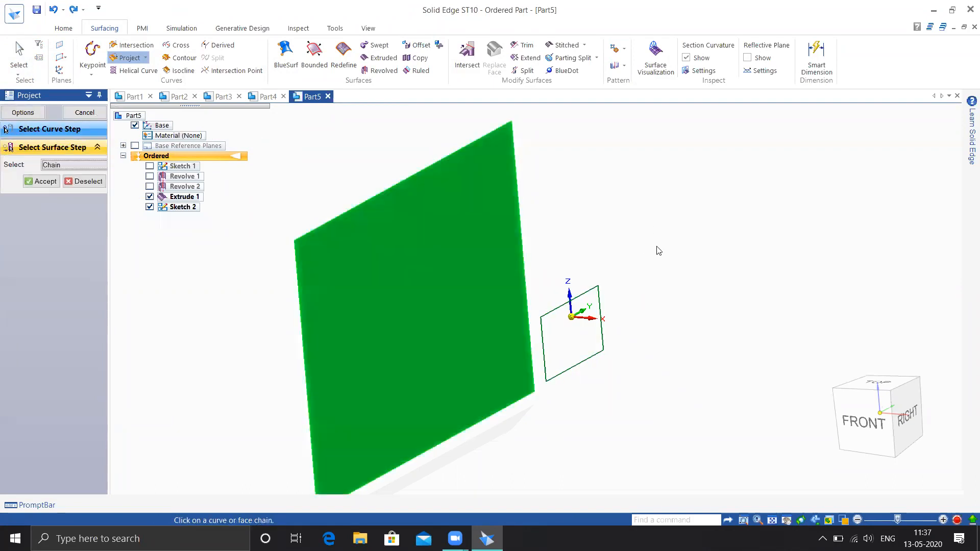
{"action": "right_click", "coordinate": [159, 286]}
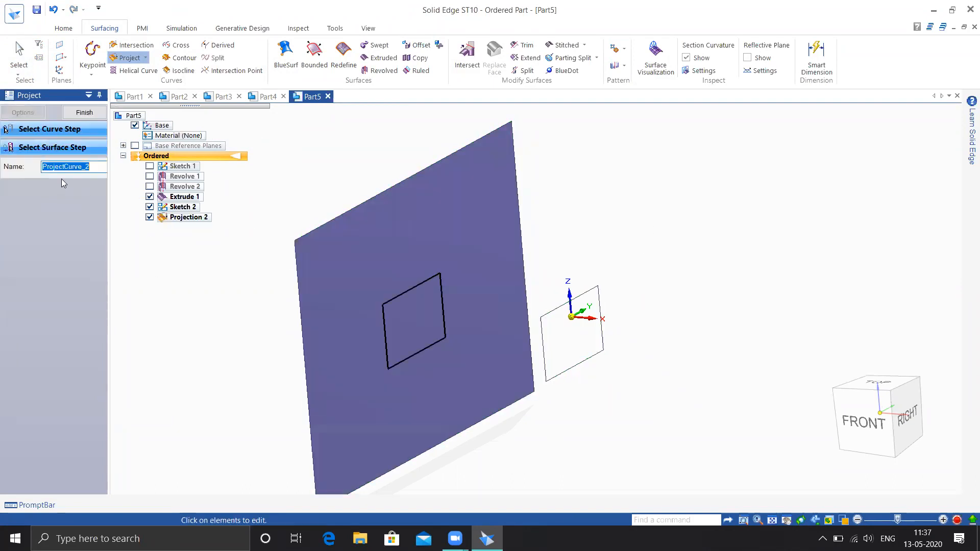
{"action": "left_click", "coordinate": [84, 113]}
{"action": "mouse_move", "coordinate": [606, 234]}
{"action": "middle_mouse_down"}
{"action": "mouse_move", "coordinate": [608, 221]}
{"action": "mouse_move", "coordinate": [556, 219]}
{"action": "mouse_move", "coordinate": [682, 209]}
{"action": "middle_mouse_up"}
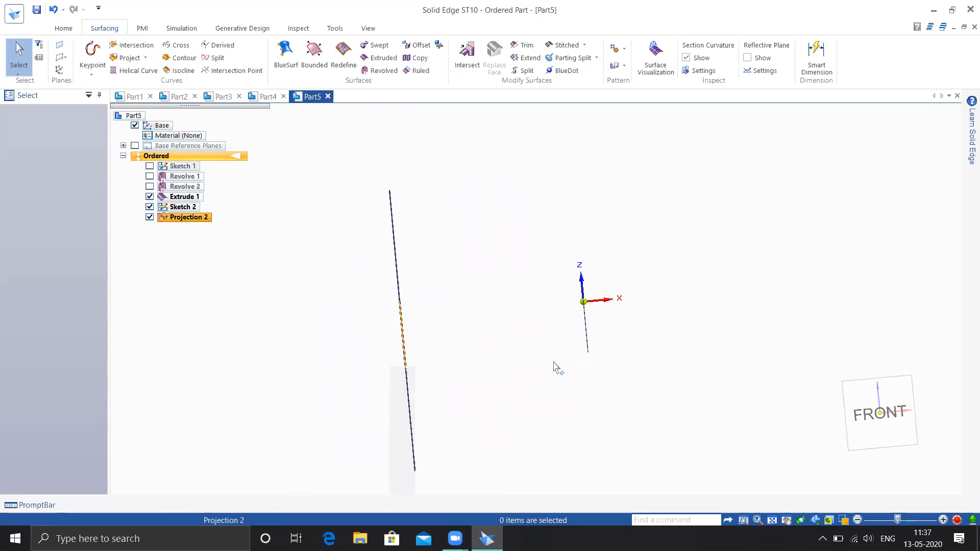
{"action": "middle_click_drag", "start_coordinate": [406, 375], "coordinate": [475, 382]}
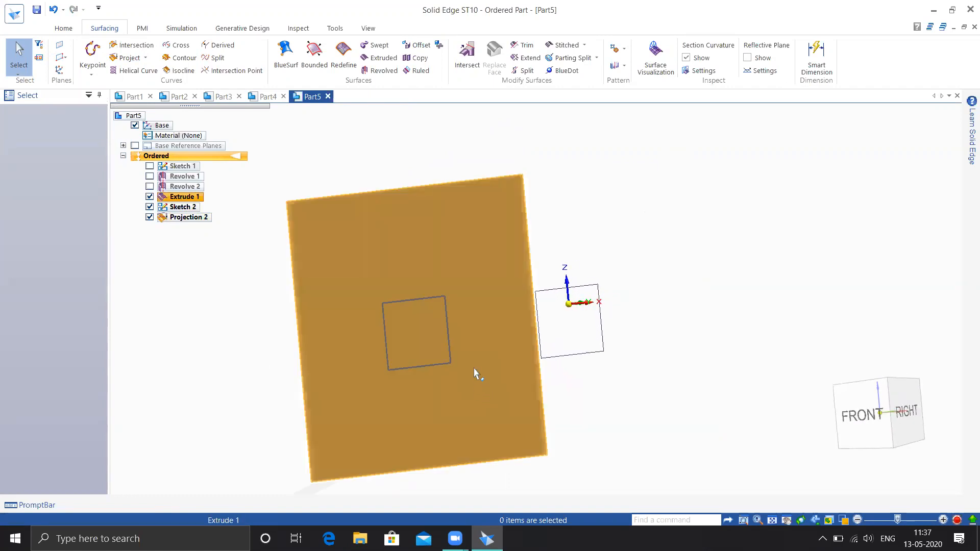
{"action": "key", "text": "ctrl+z"}
Step: Hide the flat extruded surface and display the first revolved surface, Revolve 1, with the rectangle sketch
{"action": "middle_click_drag", "start_coordinate": [269, 274], "coordinate": [390, 246]}
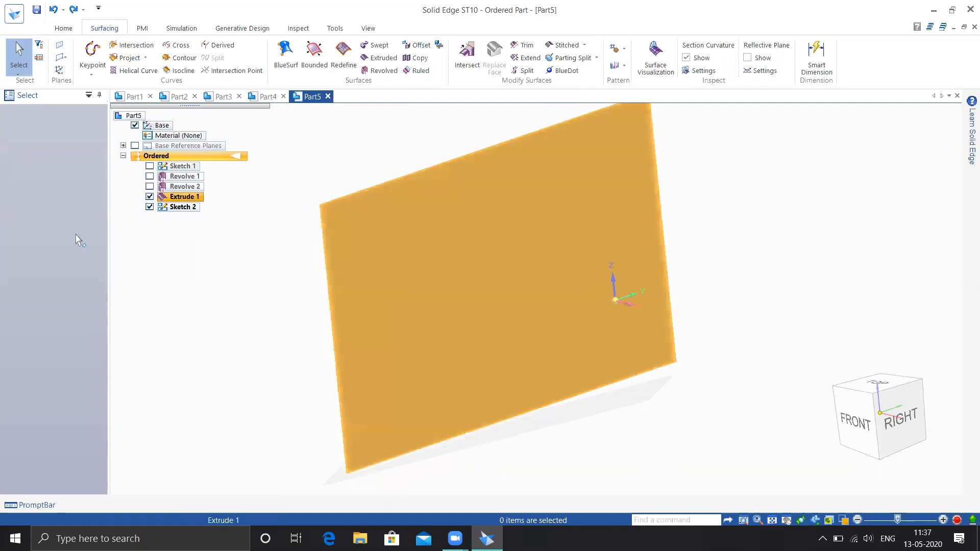
{"action": "left_click", "coordinate": [150, 196]}
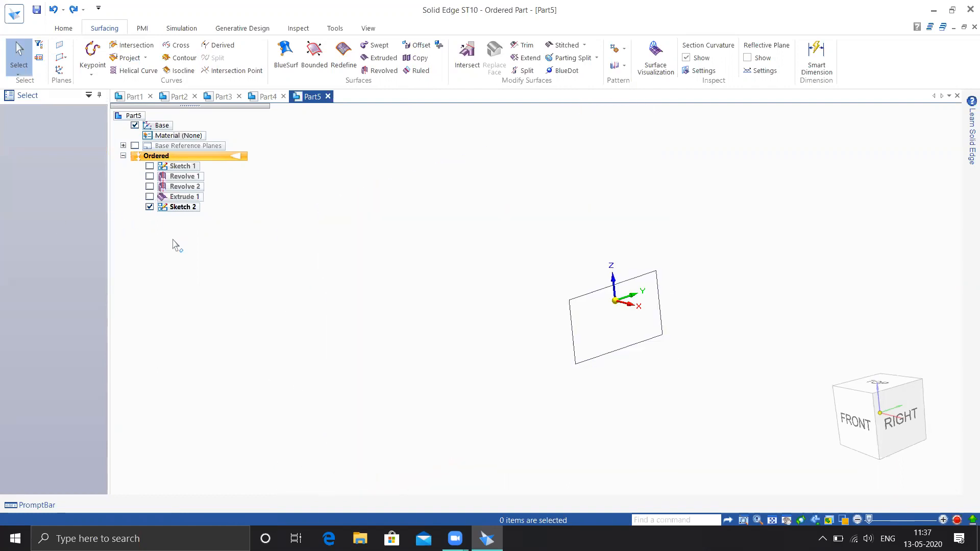
{"action": "left_click", "coordinate": [149, 176]}
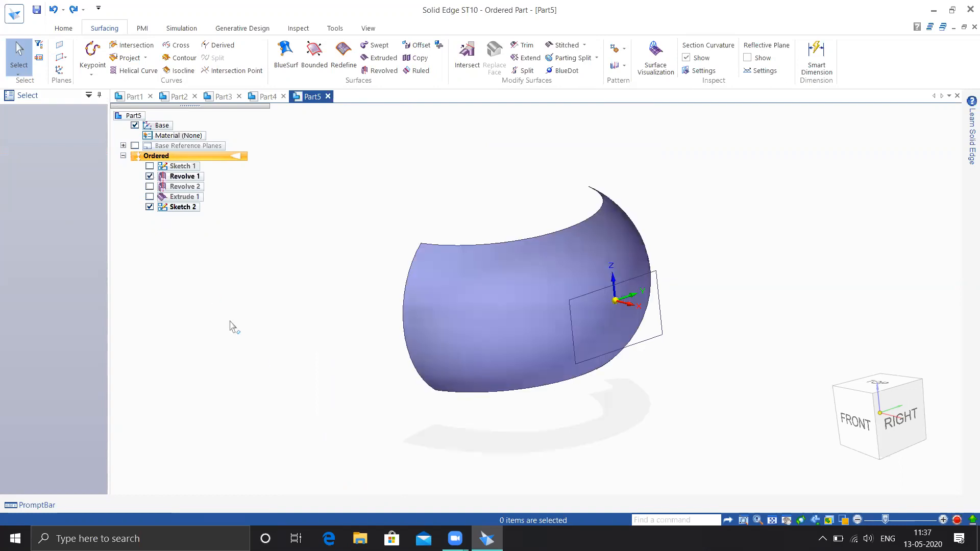
{"action": "middle_click_drag", "start_coordinate": [339, 321], "coordinate": [393, 322]}
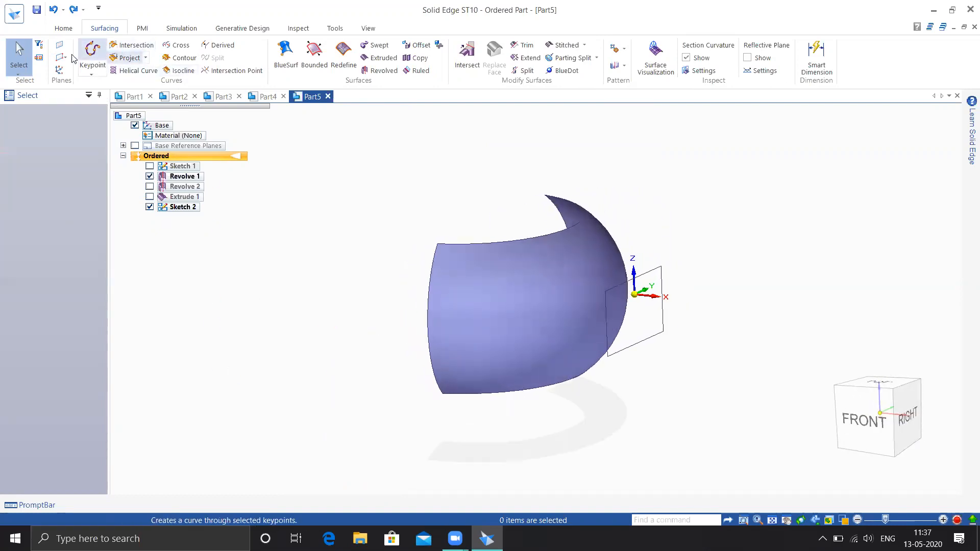
Step: Start a curve projection with the Along vector option
{"action": "left_click", "coordinate": [147, 60]}
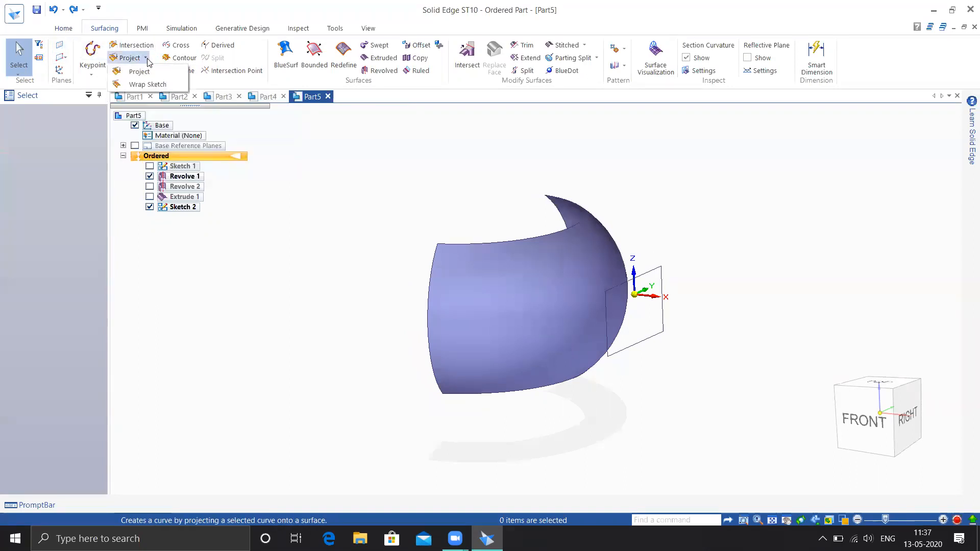
{"action": "left_click", "coordinate": [134, 73]}
{"action": "mouse_move", "coordinate": [655, 300]}
{"action": "middle_mouse_down"}
{"action": "mouse_move", "coordinate": [678, 291]}
{"action": "mouse_move", "coordinate": [651, 270]}
{"action": "middle_mouse_up"}
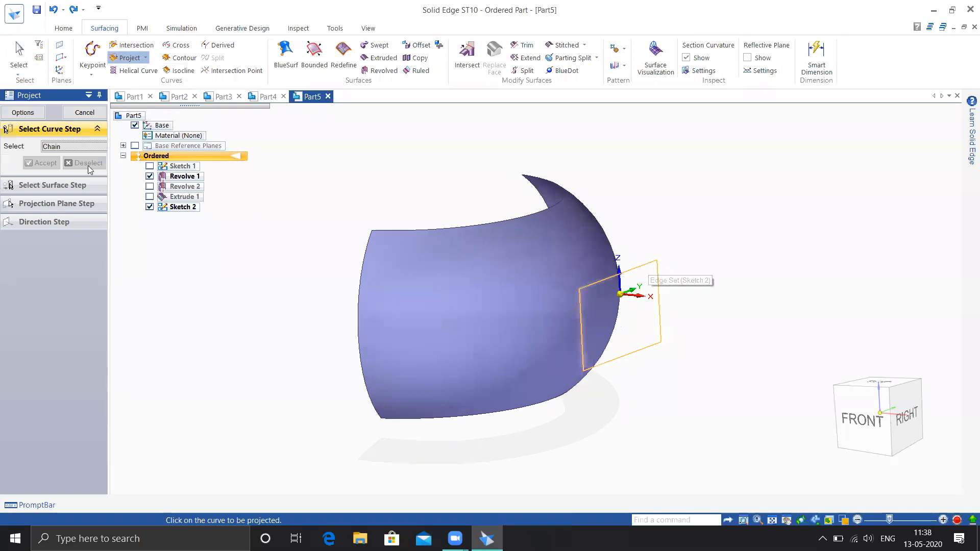
{"action": "left_click", "coordinate": [26, 113]}
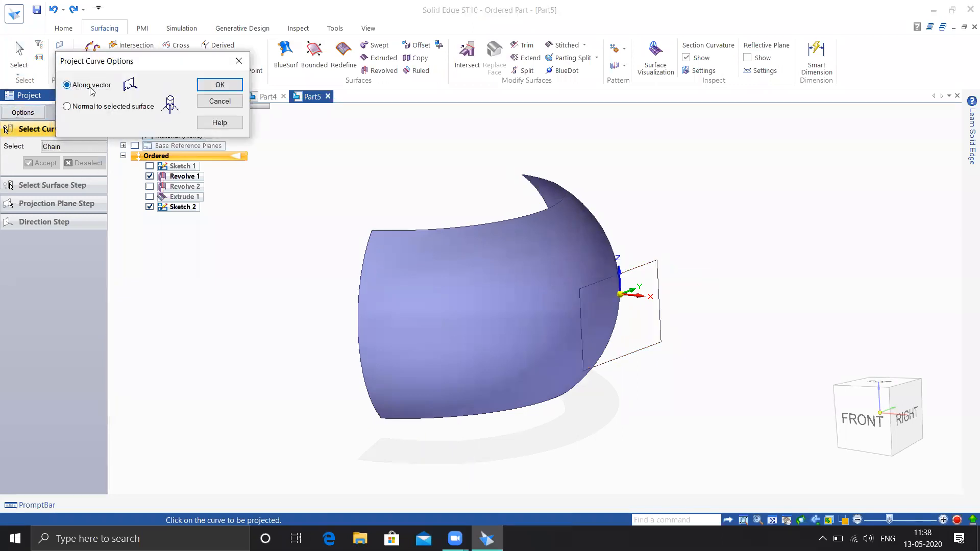
{"action": "left_click", "coordinate": [210, 86]}
Step: Project the rectangle chain onto the curved revolved surface, directing it toward the surface, and finish the curve
{"action": "left_click", "coordinate": [630, 270]}
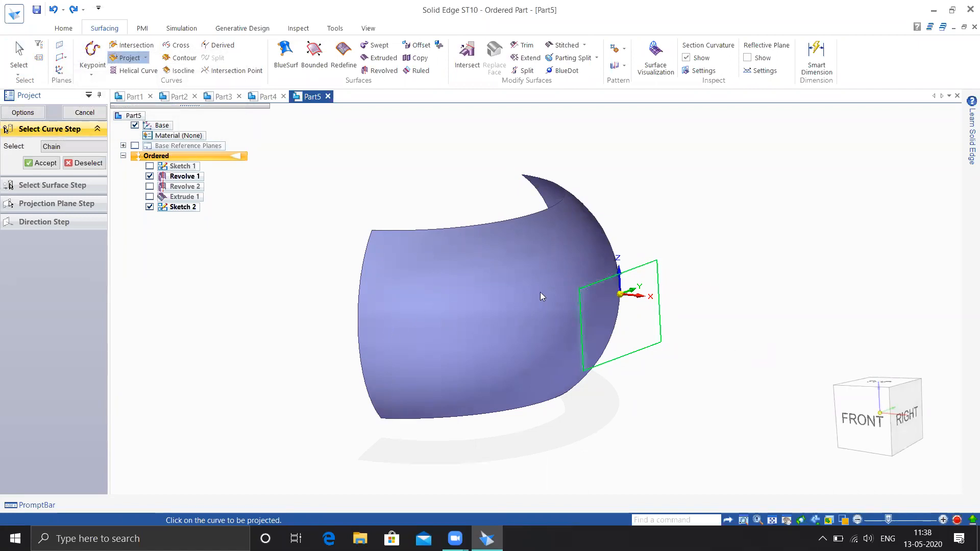
{"action": "right_click", "coordinate": [360, 196]}
{"action": "left_click", "coordinate": [482, 249]}
{"action": "right_click", "coordinate": [393, 166]}
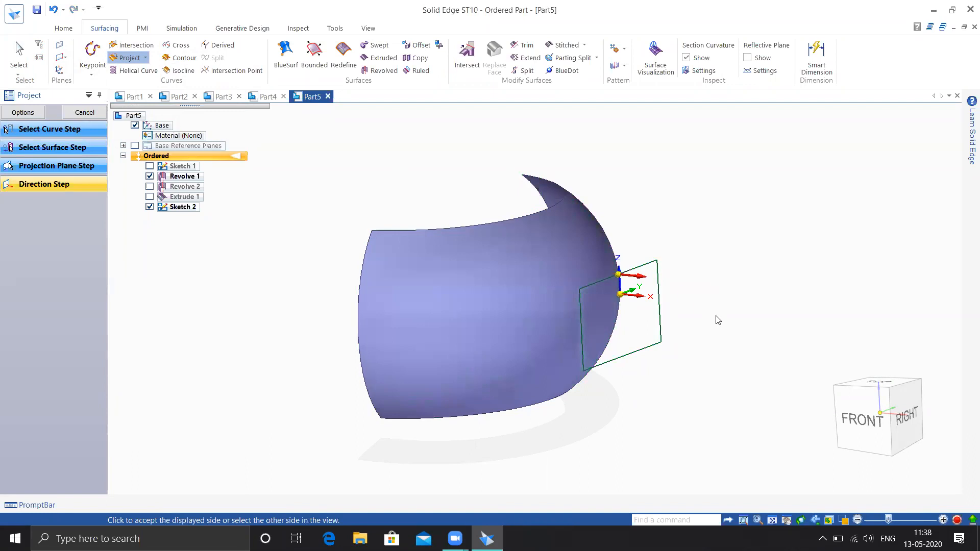
{"action": "left_click", "coordinate": [484, 223]}
{"action": "mouse_move", "coordinate": [707, 411]}
{"action": "middle_mouse_down"}
{"action": "mouse_move", "coordinate": [606, 381]}
{"action": "mouse_move", "coordinate": [698, 381]}
{"action": "mouse_move", "coordinate": [591, 361]}
{"action": "mouse_move", "coordinate": [603, 392]}
{"action": "mouse_move", "coordinate": [704, 412]}
{"action": "middle_mouse_up"}
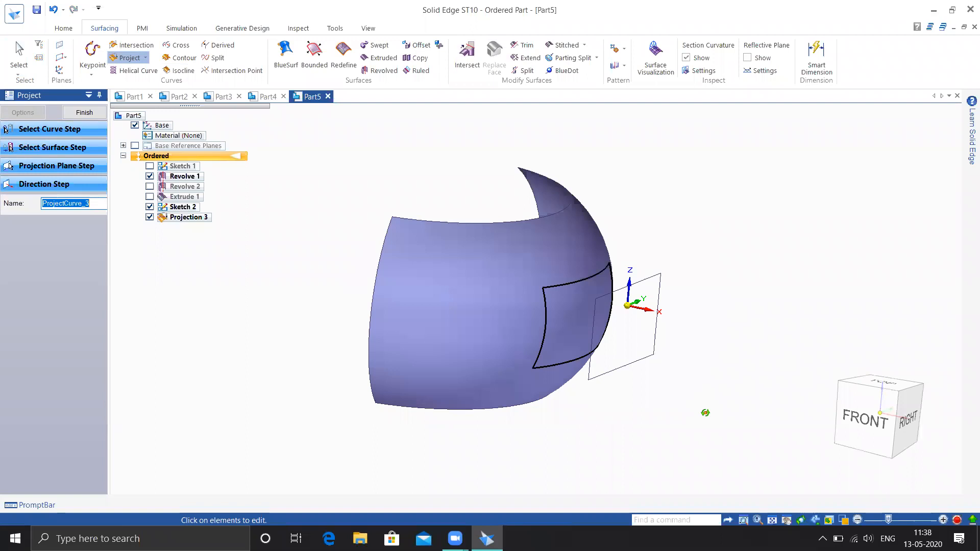
{"action": "left_click", "coordinate": [93, 114]}
{"action": "left_click", "coordinate": [90, 117]}
Step: Project the same rectangle onto the revolved surface with the Normal to selected surface option, and compare both projected curves
{"action": "left_click", "coordinate": [126, 57]}
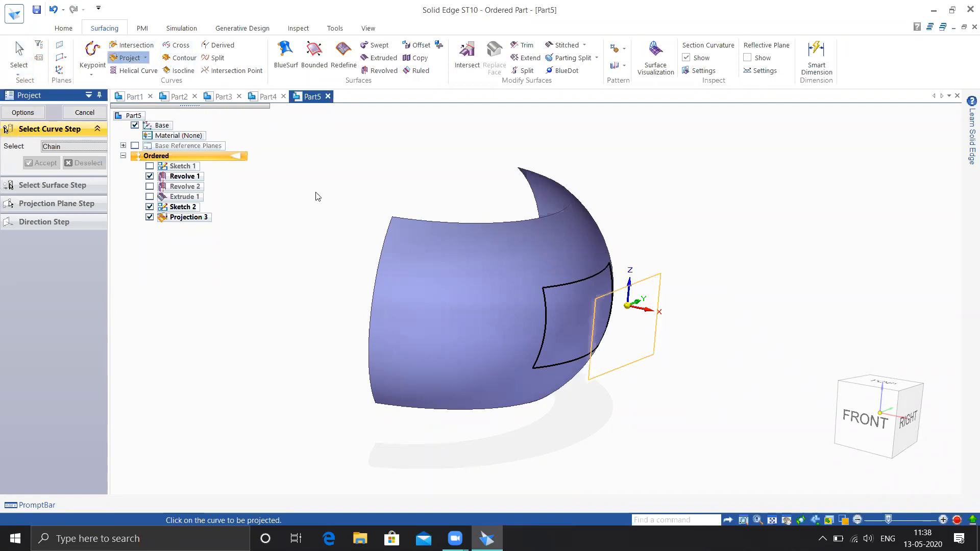
{"action": "left_click", "coordinate": [12, 114]}
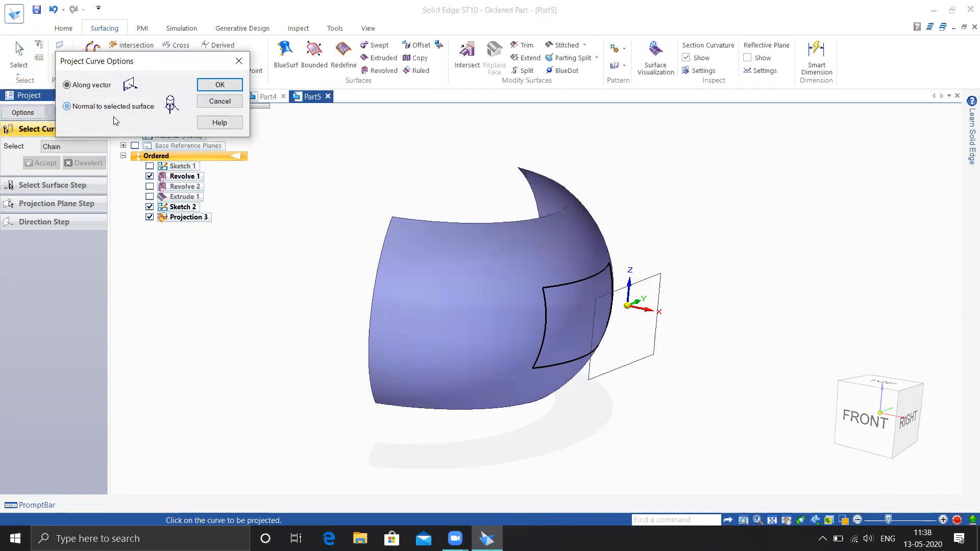
{"action": "left_click", "coordinate": [237, 102]}
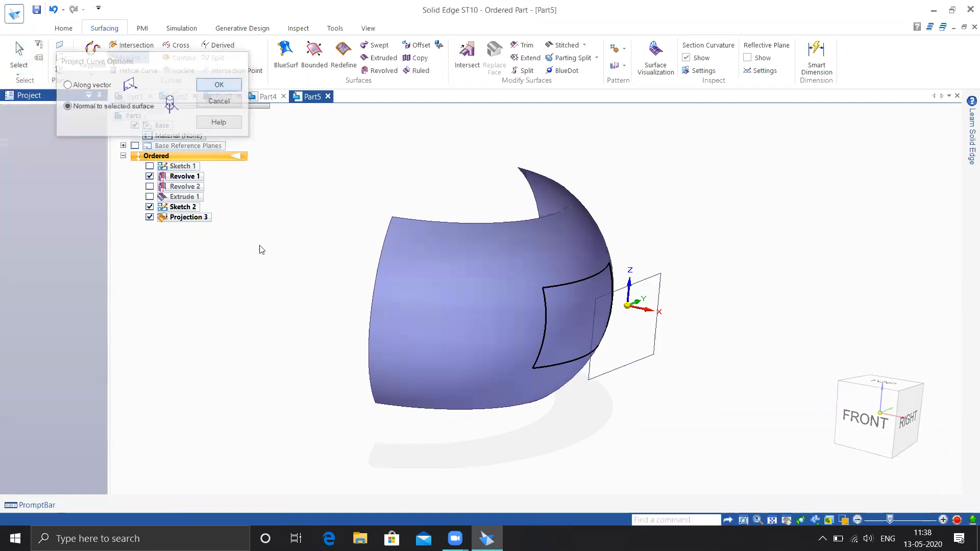
{"action": "right_click", "coordinate": [690, 217]}
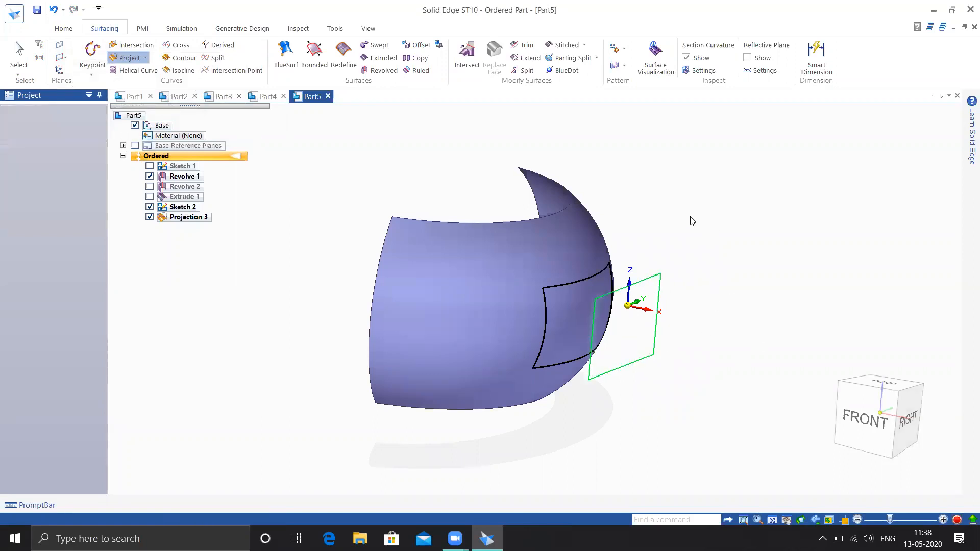
{"action": "left_click", "coordinate": [571, 251]}
{"action": "right_click", "coordinate": [638, 207]}
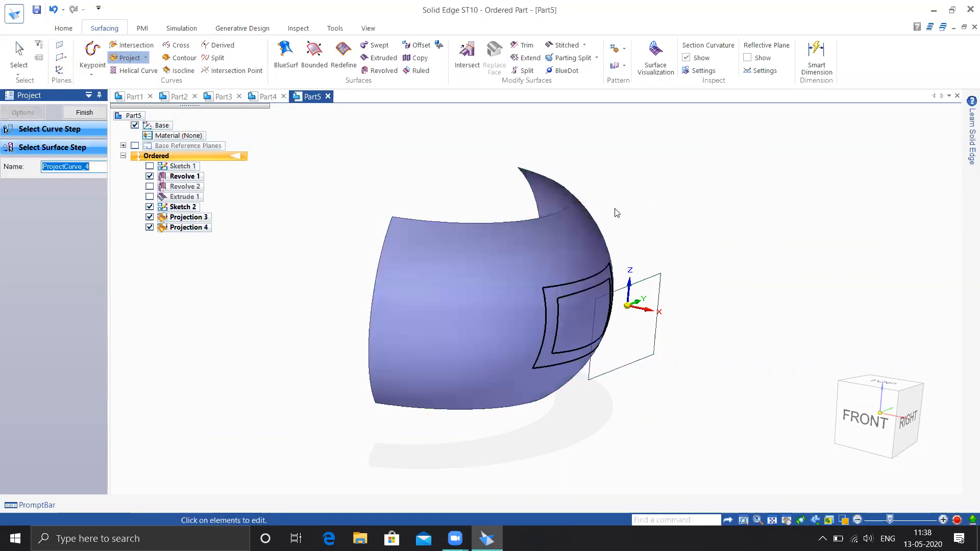
{"action": "middle_click_drag", "start_coordinate": [672, 229], "coordinate": [573, 289]}
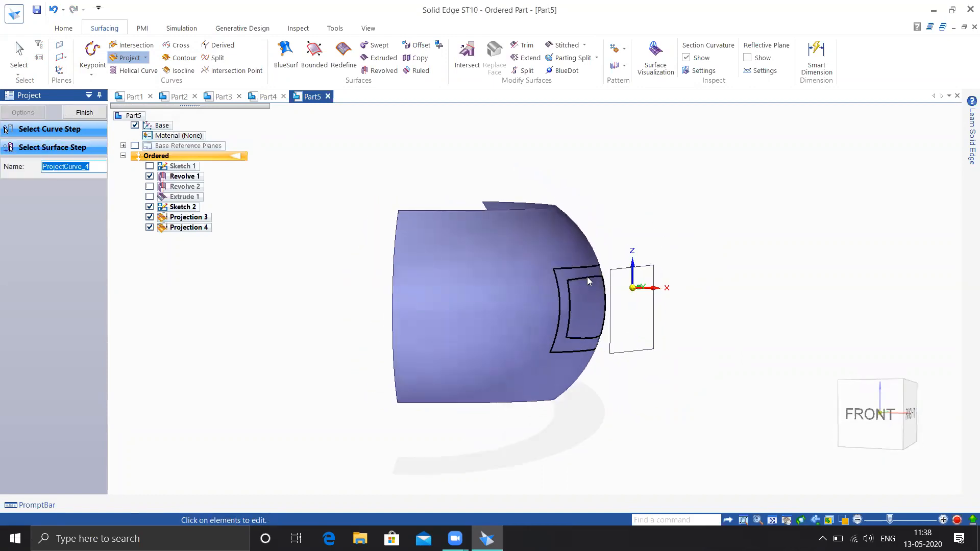
{"action": "middle_click_drag", "start_coordinate": [563, 293], "coordinate": [754, 327]}
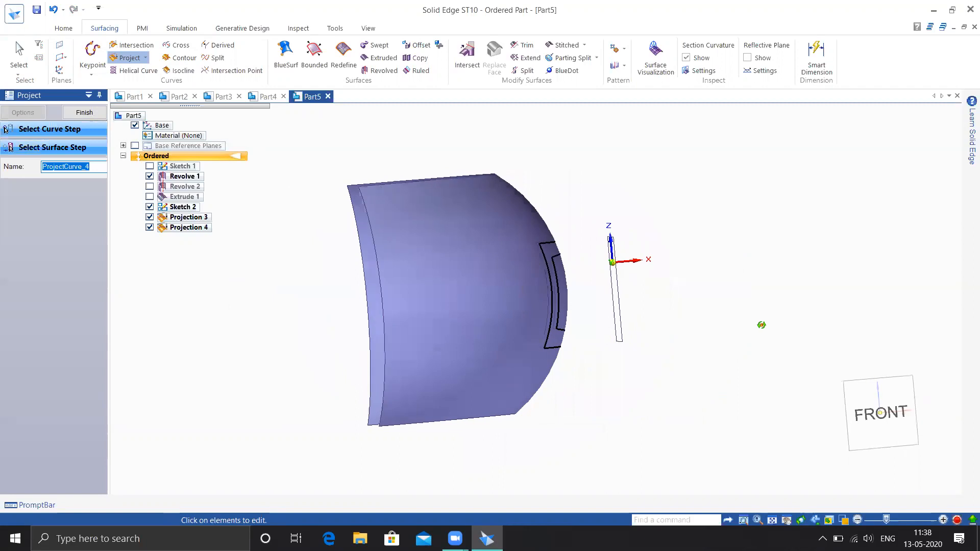
{"action": "scroll", "coordinate": [613, 260], "scroll_direction": "up", "scroll_amount": 5}
{"action": "middle_click_drag", "start_coordinate": [592, 252], "coordinate": [616, 227]}
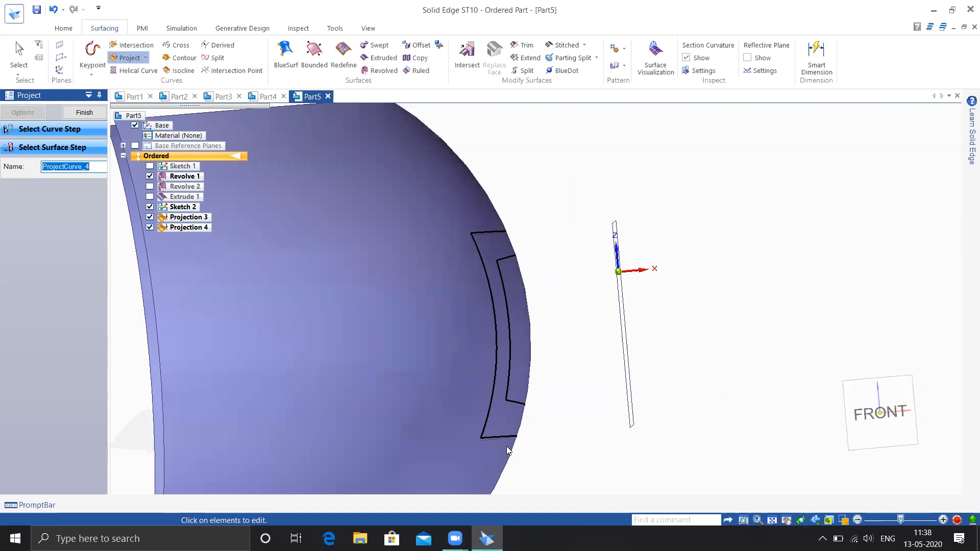
Step: Compare both projected rectangles on the Revolve 1 surface from several angles and finish the normal-to-surface curve
{"action": "mouse_move", "coordinate": [617, 242]}
{"action": "middle_mouse_down"}
{"action": "mouse_move", "coordinate": [567, 252]}
{"action": "mouse_move", "coordinate": [620, 241]}
{"action": "middle_mouse_up"}
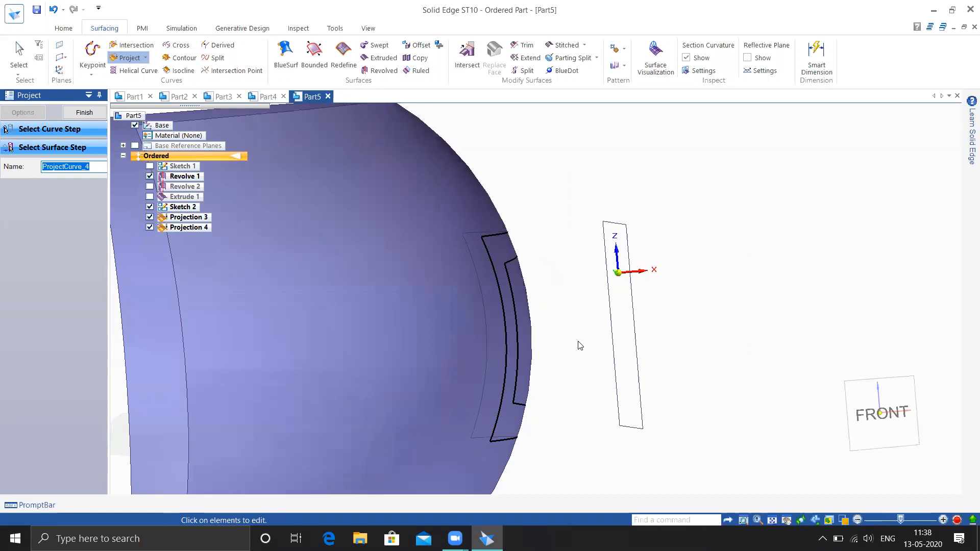
{"action": "left_click", "coordinate": [84, 112]}
{"action": "left_click", "coordinate": [84, 113]}
{"action": "middle_click_drag", "start_coordinate": [600, 283], "coordinate": [464, 284]}
{"action": "scroll", "coordinate": [582, 235], "scroll_direction": "up", "scroll_amount": 3}
{"action": "scroll", "coordinate": [588, 240], "scroll_direction": "down", "scroll_amount": 4}
{"action": "middle_click_drag", "start_coordinate": [590, 241], "coordinate": [763, 273]}
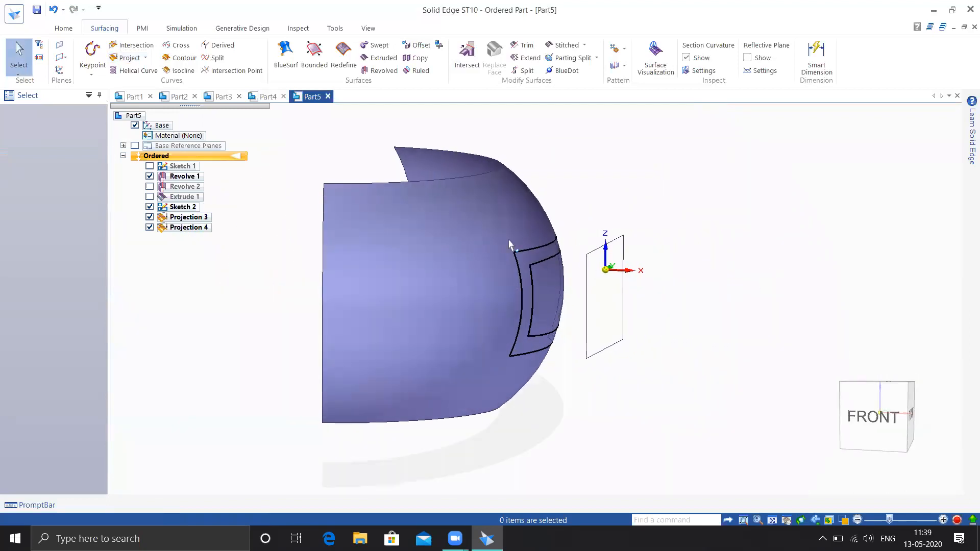
Step: Hide Revolve 1, Projection 3 and Projection 4, and display the Revolve 2 surface with the rectangle sketch
{"action": "left_click", "coordinate": [149, 187]}
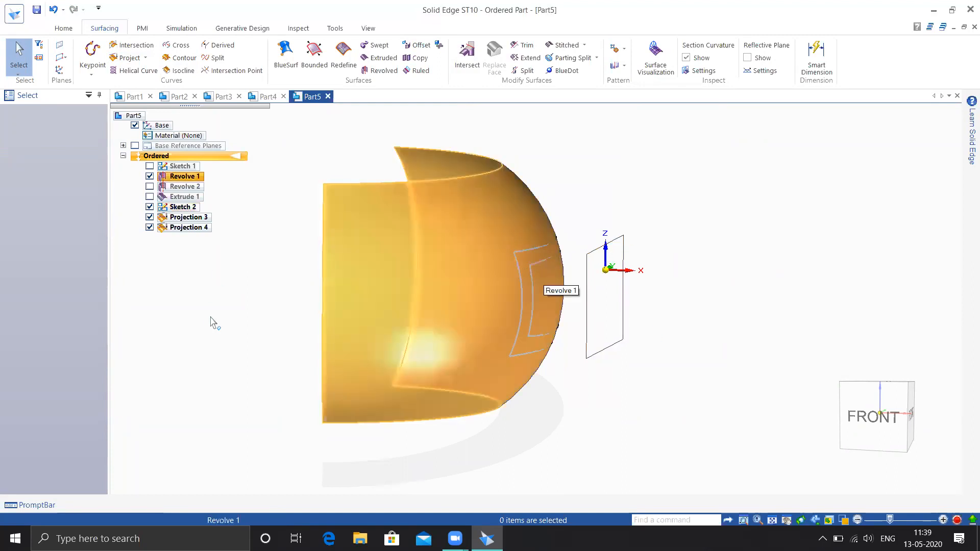
{"action": "left_click", "coordinate": [150, 227]}
{"action": "left_click", "coordinate": [162, 228]}
{"action": "right_click", "coordinate": [163, 228]}
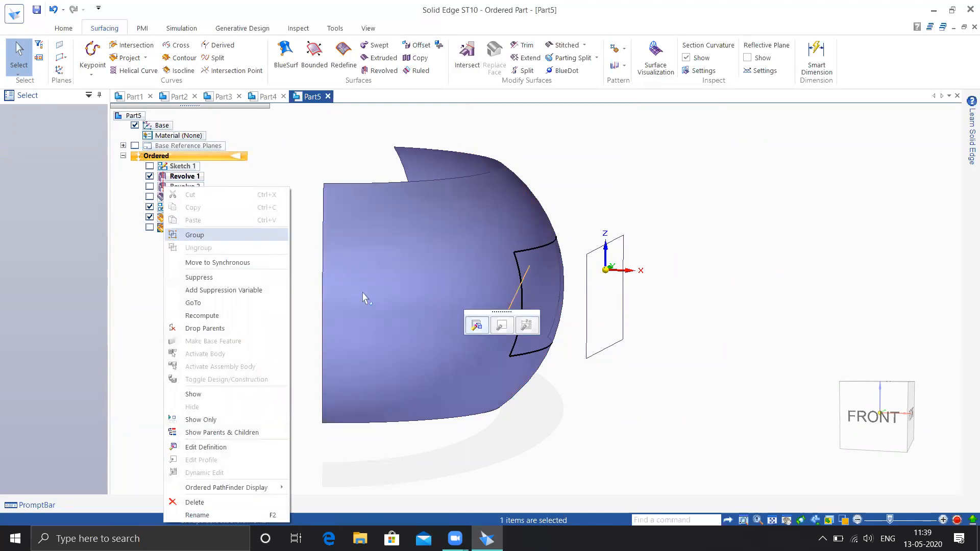
{"action": "left_click", "coordinate": [105, 333]}
{"action": "left_click", "coordinate": [150, 186]}
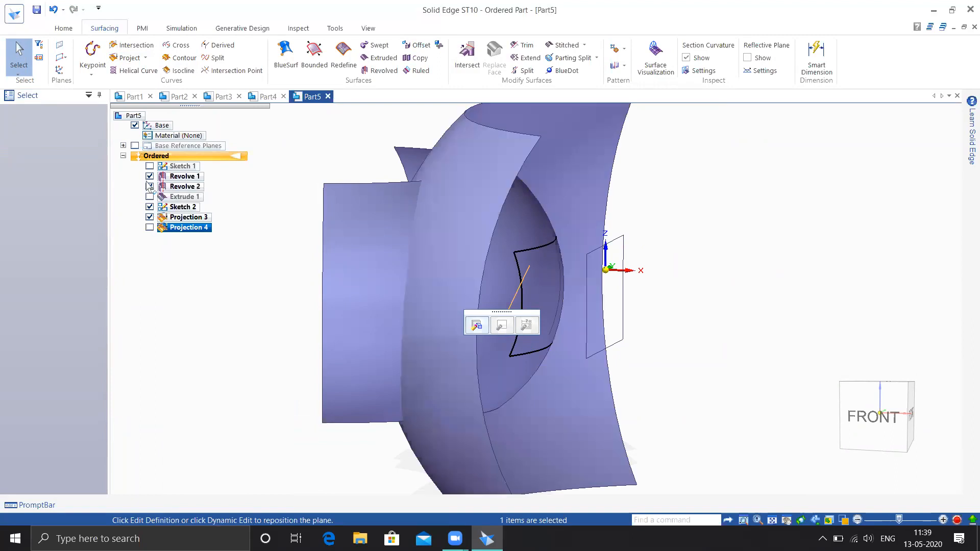
{"action": "left_click", "coordinate": [150, 177]}
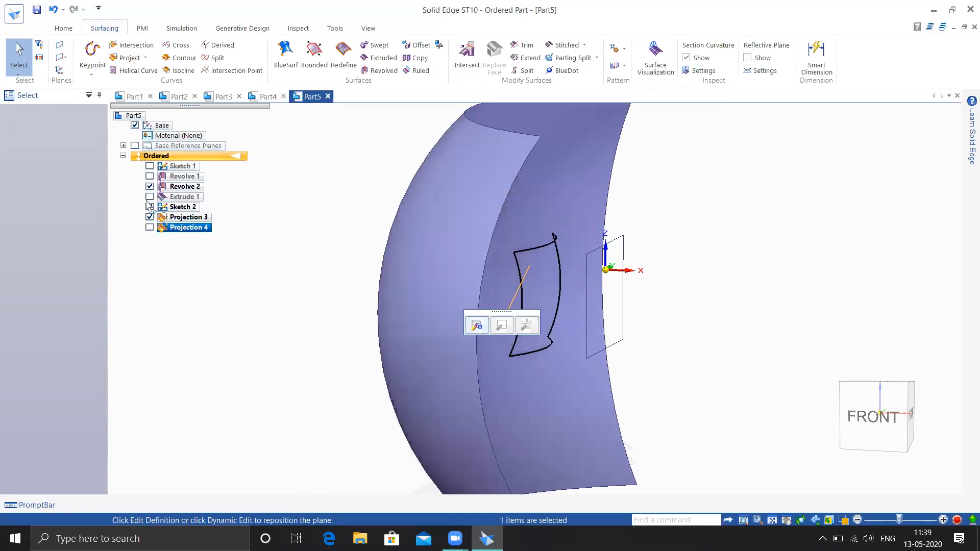
{"action": "left_click", "coordinate": [149, 217]}
{"action": "middle_click_drag", "start_coordinate": [714, 212], "coordinate": [590, 188]}
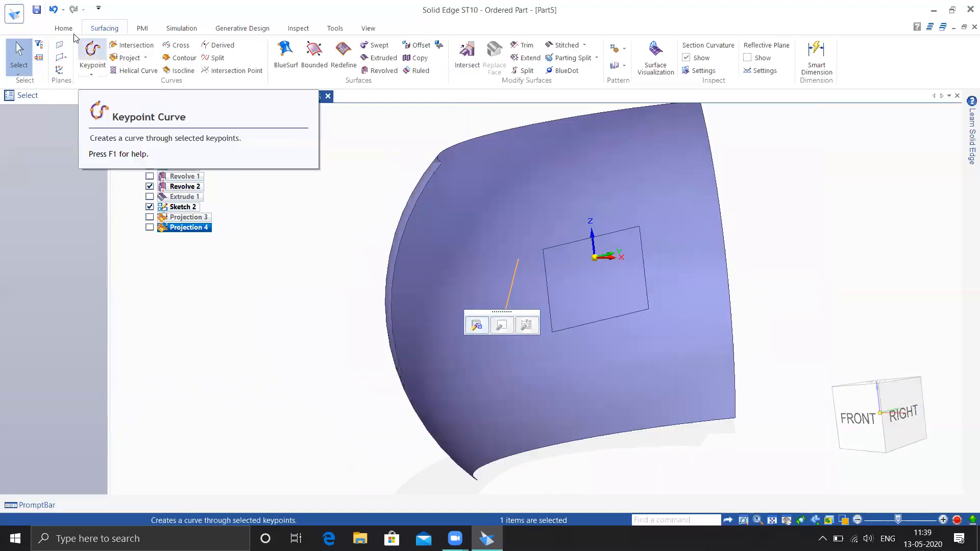
Step: Project the rectangle chain along a vector onto the Revolve 2 surface, directing it toward the curved face
{"action": "left_click", "coordinate": [65, 29]}
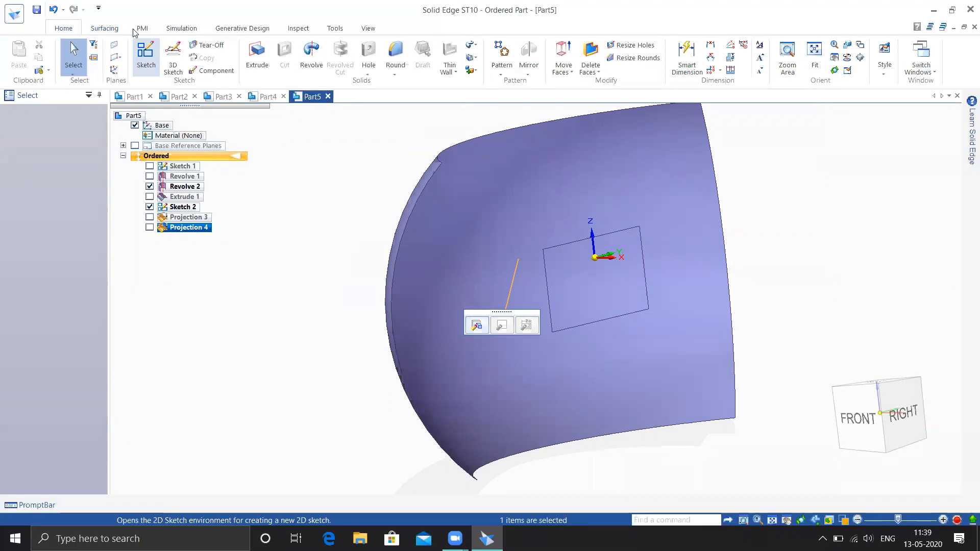
{"action": "left_click", "coordinate": [104, 28]}
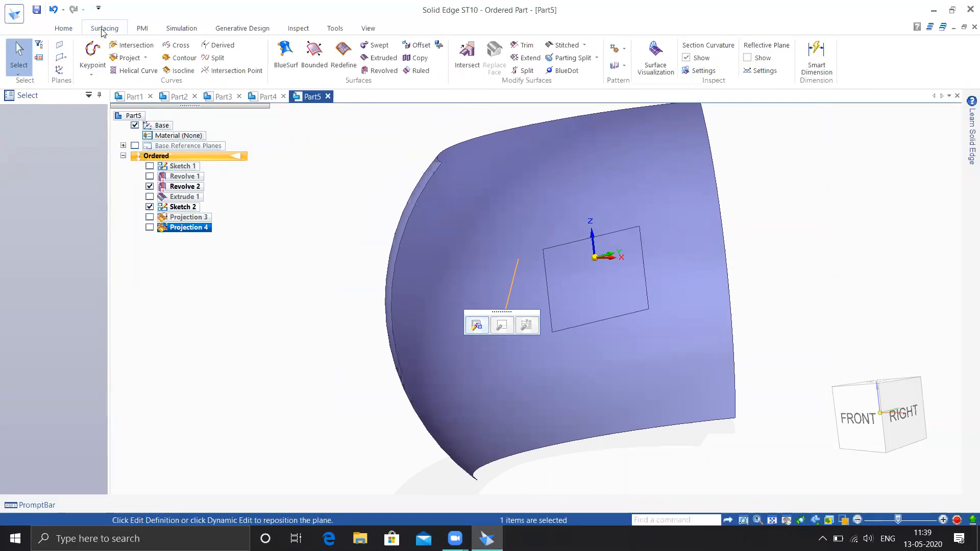
{"action": "left_click", "coordinate": [127, 58]}
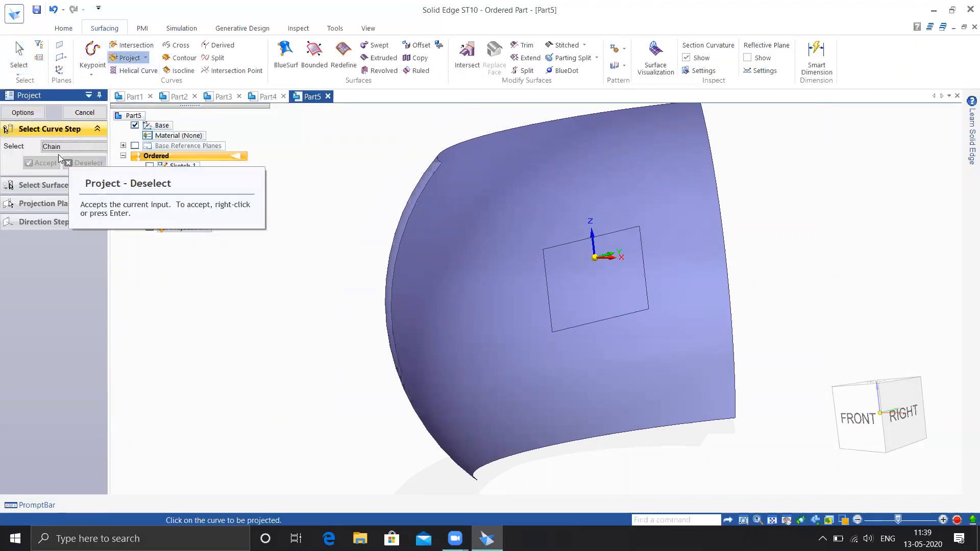
{"action": "left_click", "coordinate": [645, 270]}
{"action": "right_click", "coordinate": [800, 256]}
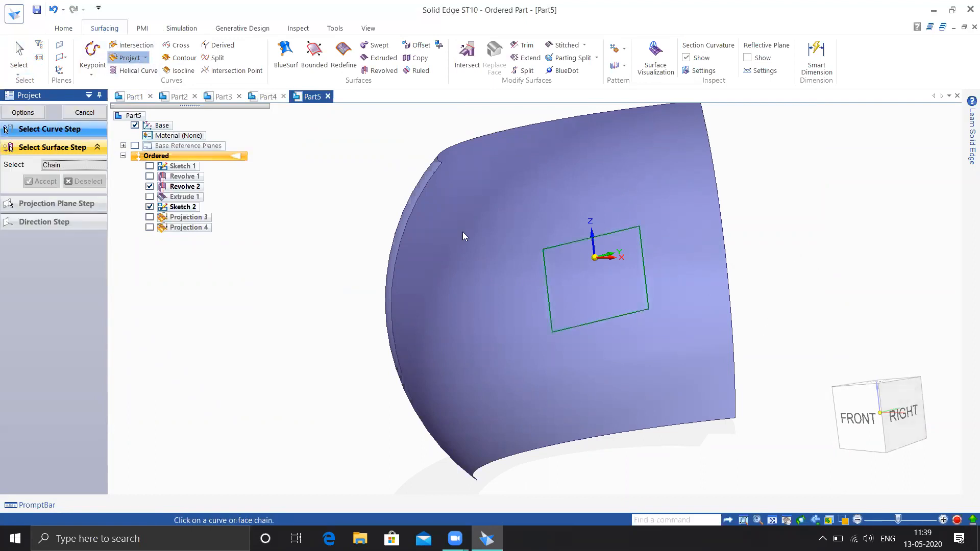
{"action": "left_click", "coordinate": [470, 227]}
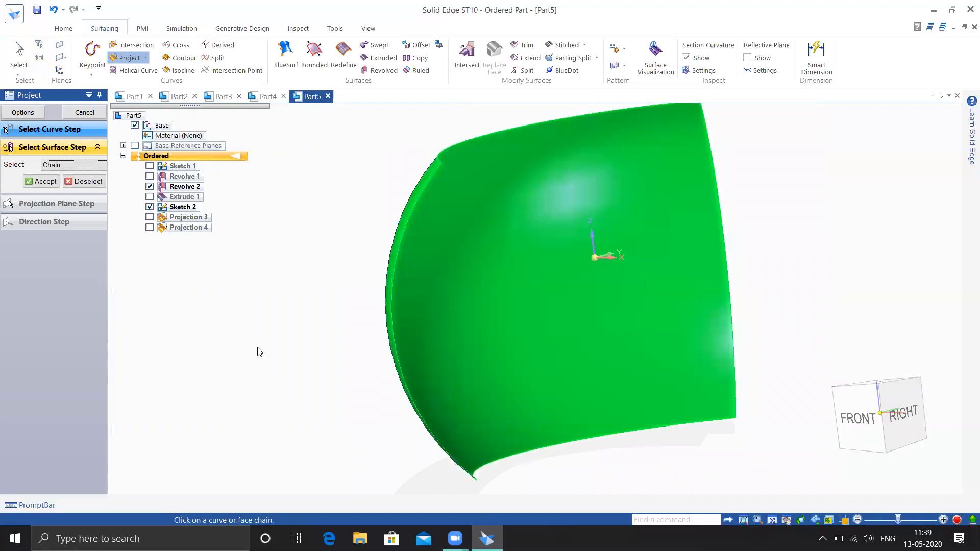
{"action": "right_click", "coordinate": [259, 351]}
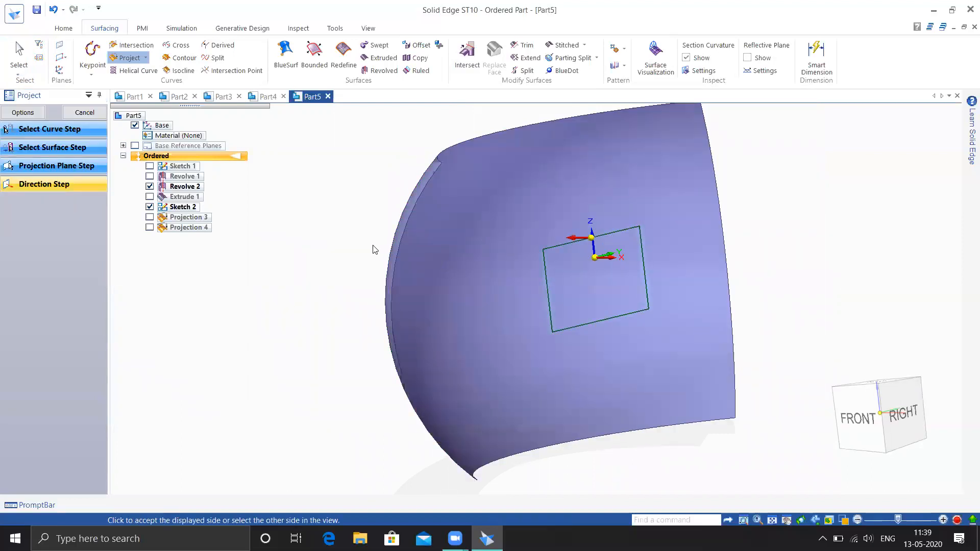
{"action": "left_click", "coordinate": [345, 248]}
Step: Inspect the rectangle projected along the vector onto Revolve 2 from several angles and finish the curve
{"action": "middle_click_drag", "start_coordinate": [324, 265], "coordinate": [247, 261]}
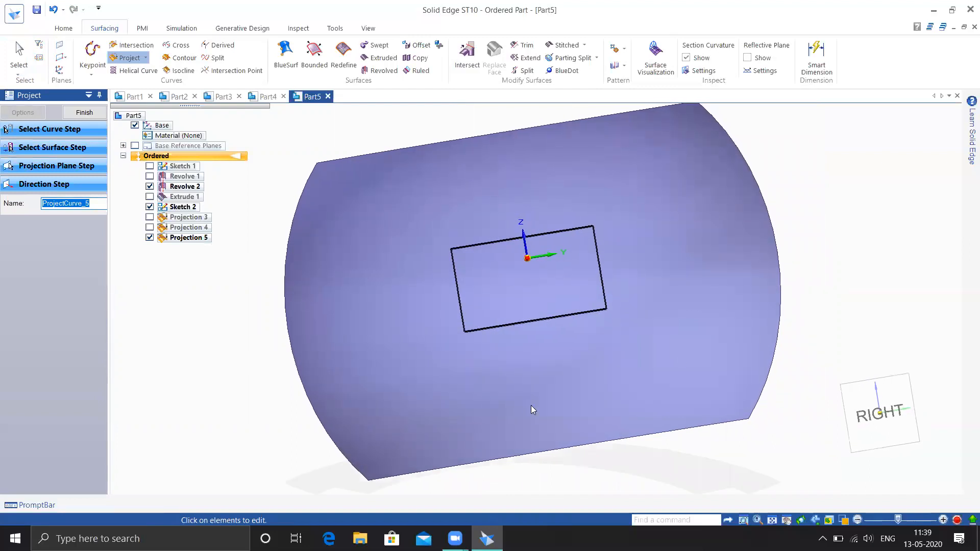
{"action": "scroll", "coordinate": [614, 348], "scroll_direction": "down", "scroll_amount": 3}
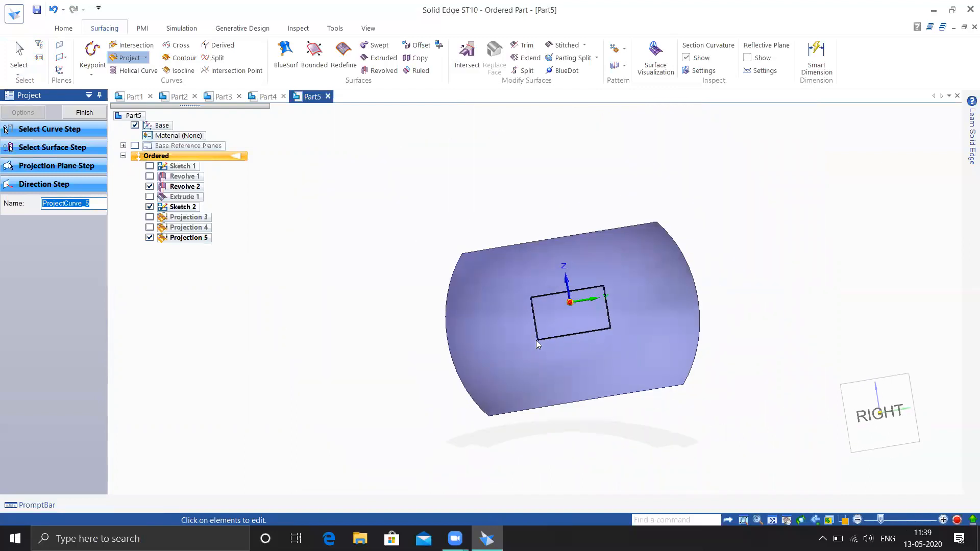
{"action": "mouse_move", "coordinate": [591, 362]}
{"action": "middle_mouse_down"}
{"action": "mouse_move", "coordinate": [660, 366]}
{"action": "mouse_move", "coordinate": [574, 358]}
{"action": "middle_mouse_up"}
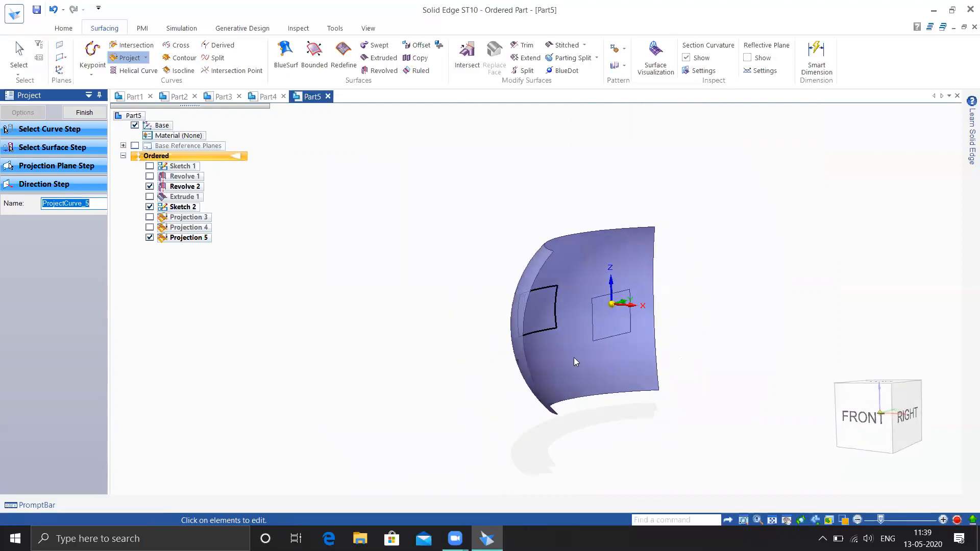
{"action": "scroll", "coordinate": [555, 329], "scroll_direction": "up", "scroll_amount": 5}
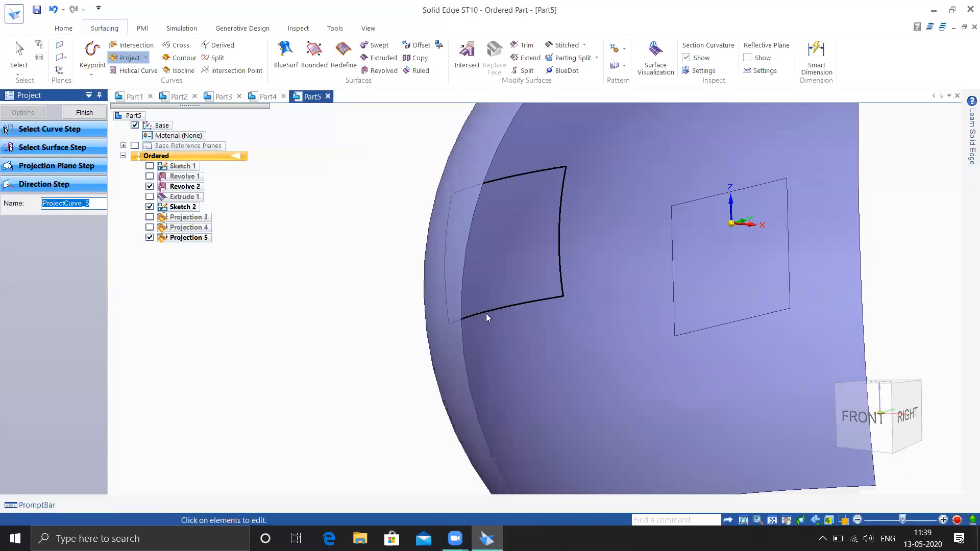
{"action": "middle_click_drag", "start_coordinate": [593, 300], "coordinate": [542, 300]}
{"action": "mouse_move", "coordinate": [505, 338]}
{"action": "middle_mouse_down"}
{"action": "mouse_move", "coordinate": [468, 332]}
{"action": "mouse_move", "coordinate": [531, 333]}
{"action": "middle_mouse_up"}
{"action": "left_click", "coordinate": [86, 114]}
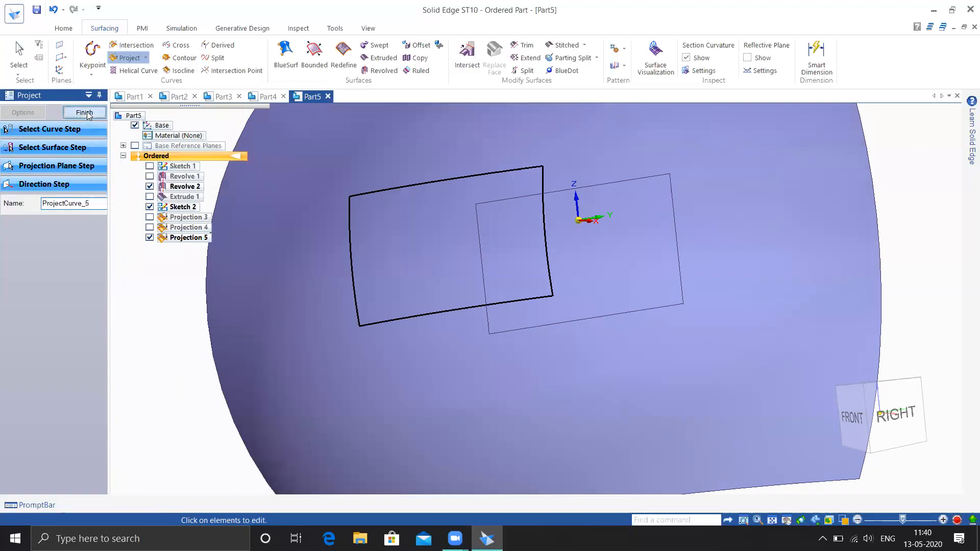
Step: Project the same rectangle onto Revolve 2 with the Normal to selected surface option, compare it with the Along vector curve, and finish
{"action": "scroll", "coordinate": [315, 300], "scroll_direction": "down", "scroll_amount": 4}
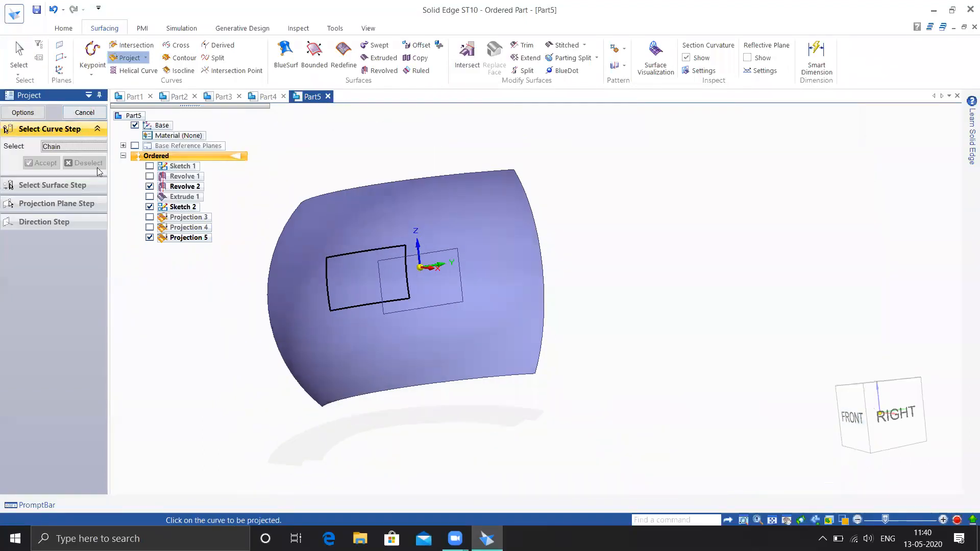
{"action": "left_click", "coordinate": [442, 249]}
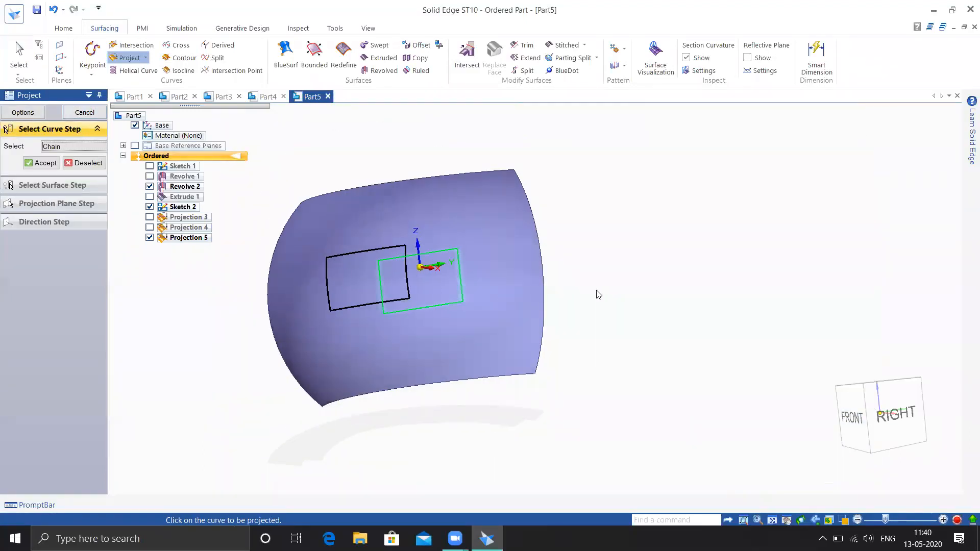
{"action": "left_click", "coordinate": [36, 116]}
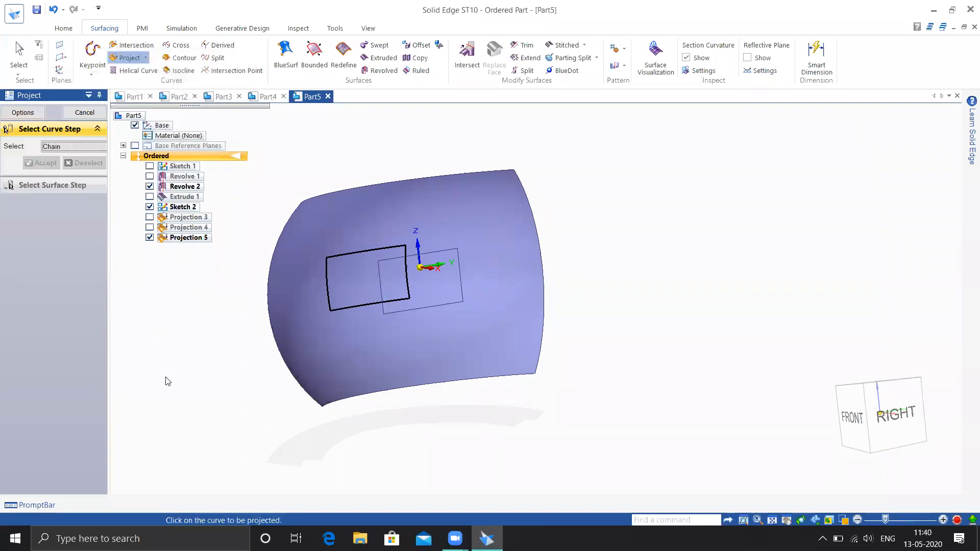
{"action": "left_click", "coordinate": [456, 251]}
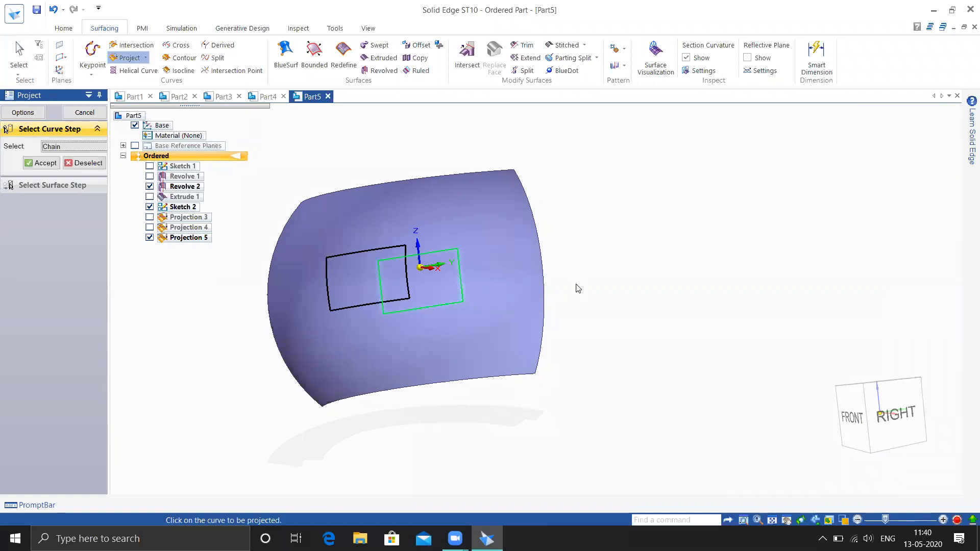
{"action": "right_click", "coordinate": [658, 258]}
{"action": "left_click", "coordinate": [482, 222]}
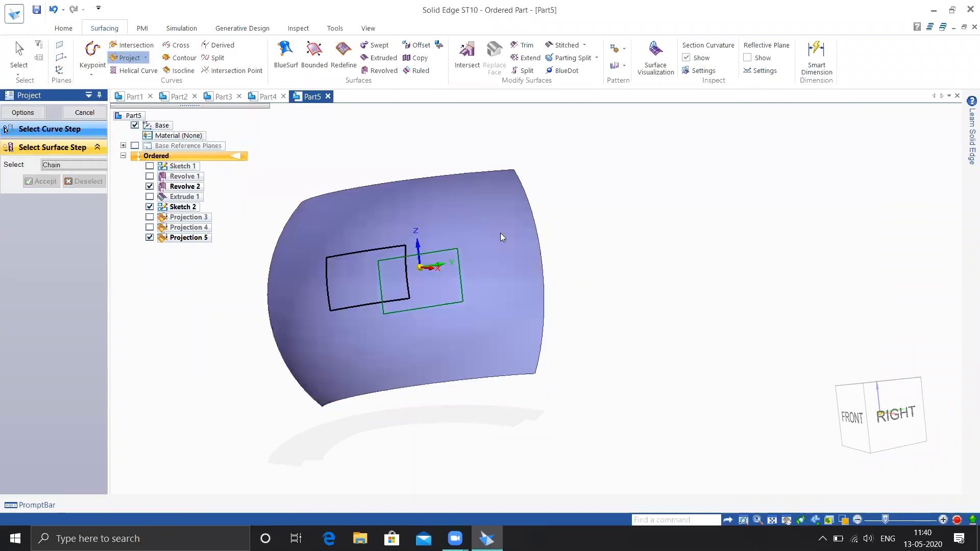
{"action": "right_click", "coordinate": [209, 317]}
{"action": "mouse_move", "coordinate": [696, 302]}
{"action": "middle_mouse_down"}
{"action": "mouse_move", "coordinate": [629, 295]}
{"action": "mouse_move", "coordinate": [789, 272]}
{"action": "middle_mouse_up"}
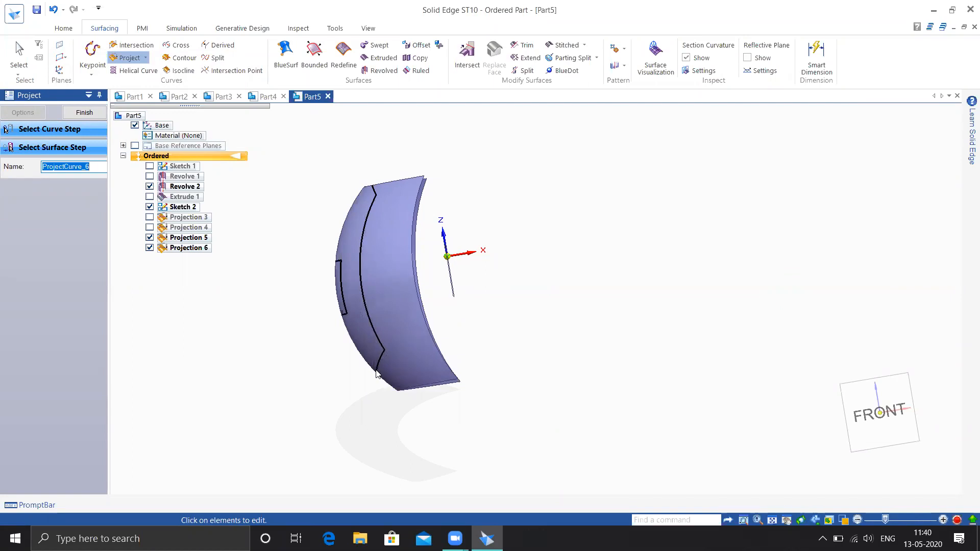
{"action": "middle_click_drag", "start_coordinate": [377, 375], "coordinate": [378, 332]}
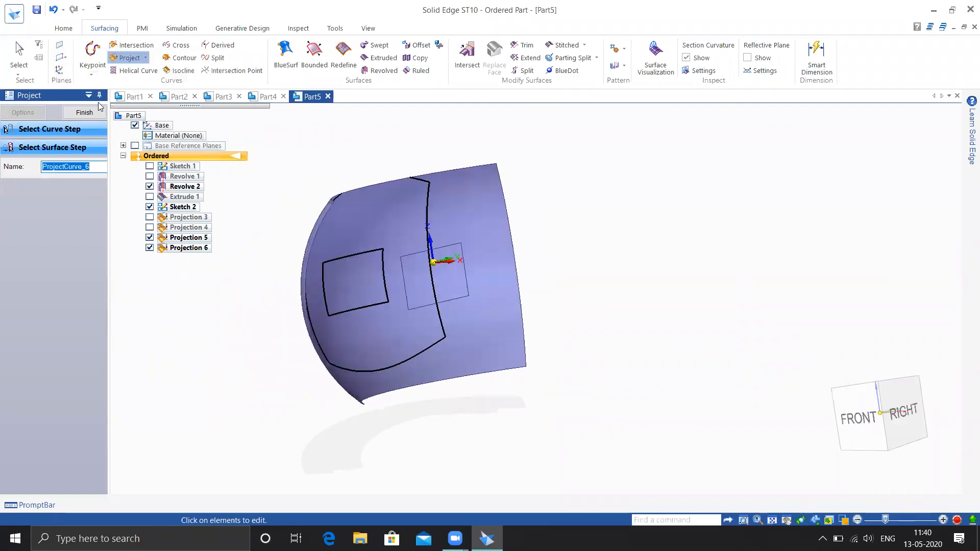
{"action": "left_click", "coordinate": [90, 113]}
Step: Display Revolve 1 and Extrude 1 alongside Revolve 2, and review all three surfaces with the projected curves from several angles
{"action": "middle_click_drag", "start_coordinate": [586, 258], "coordinate": [667, 247]}
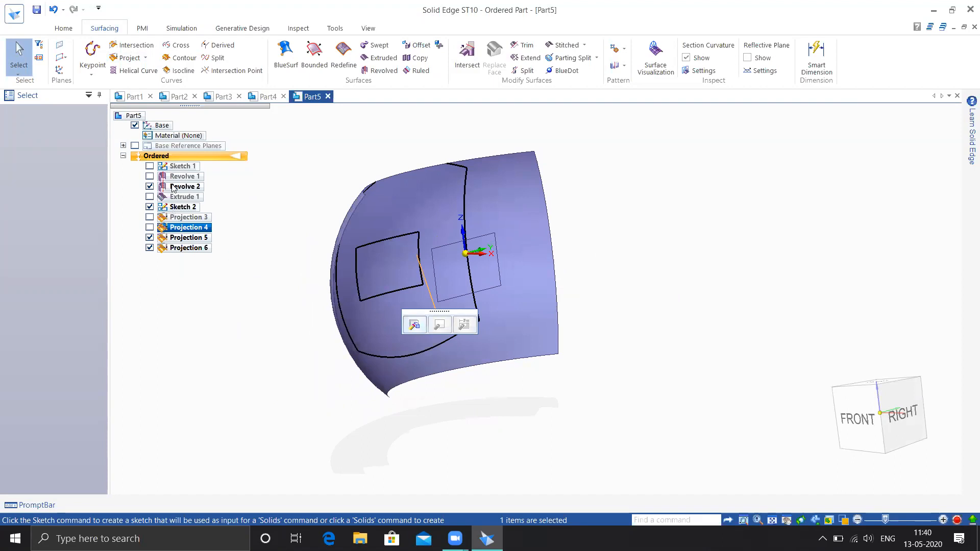
{"action": "left_click", "coordinate": [150, 176]}
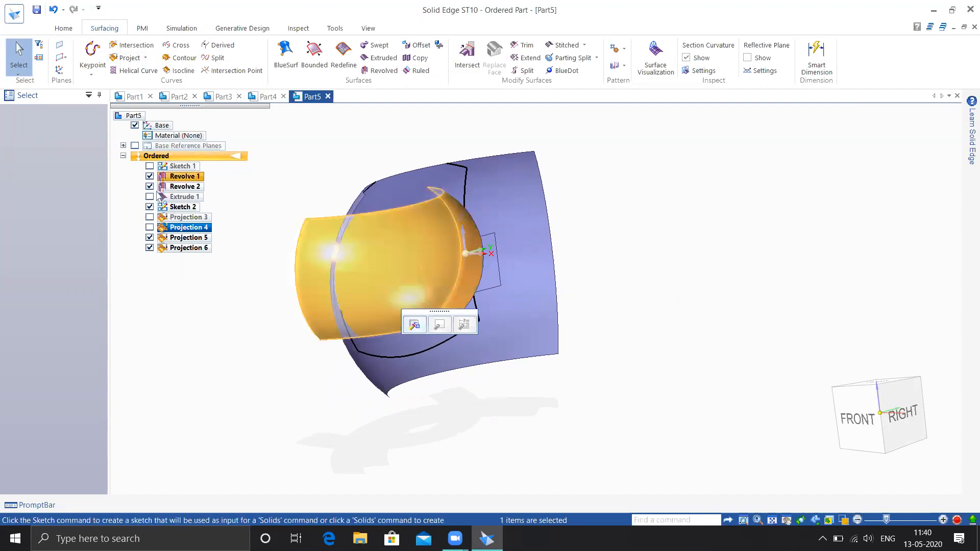
{"action": "middle_click_drag", "start_coordinate": [237, 325], "coordinate": [279, 320]}
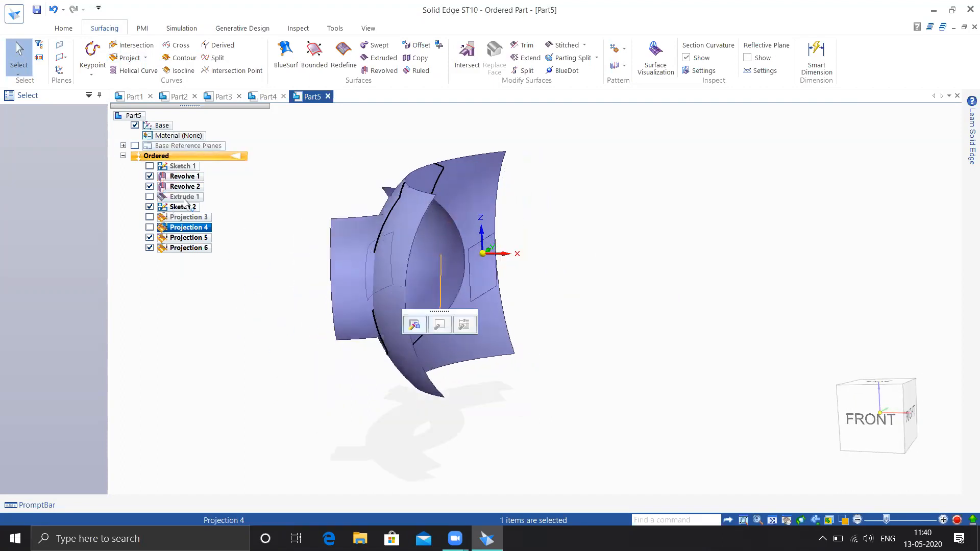
{"action": "left_click", "coordinate": [149, 197]}
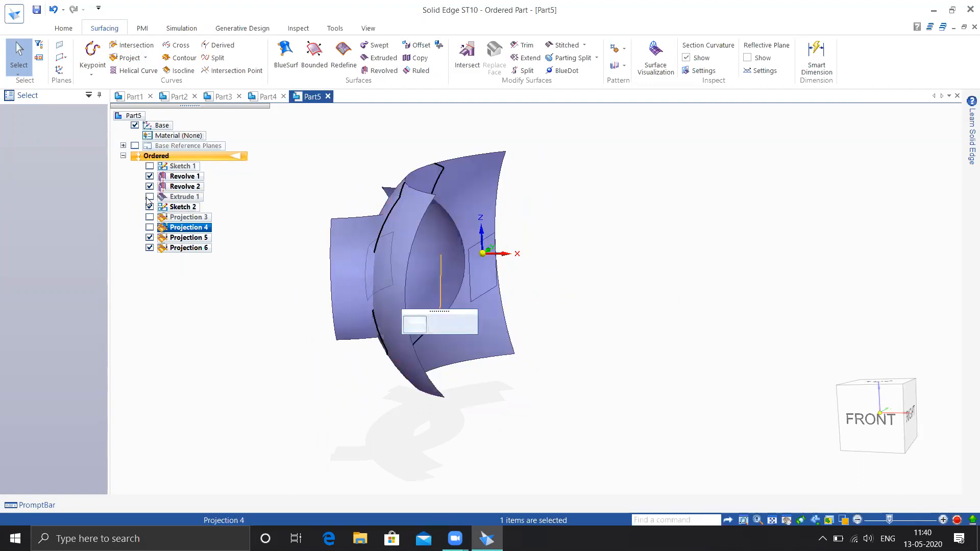
{"action": "middle_click_drag", "start_coordinate": [274, 317], "coordinate": [280, 203]}
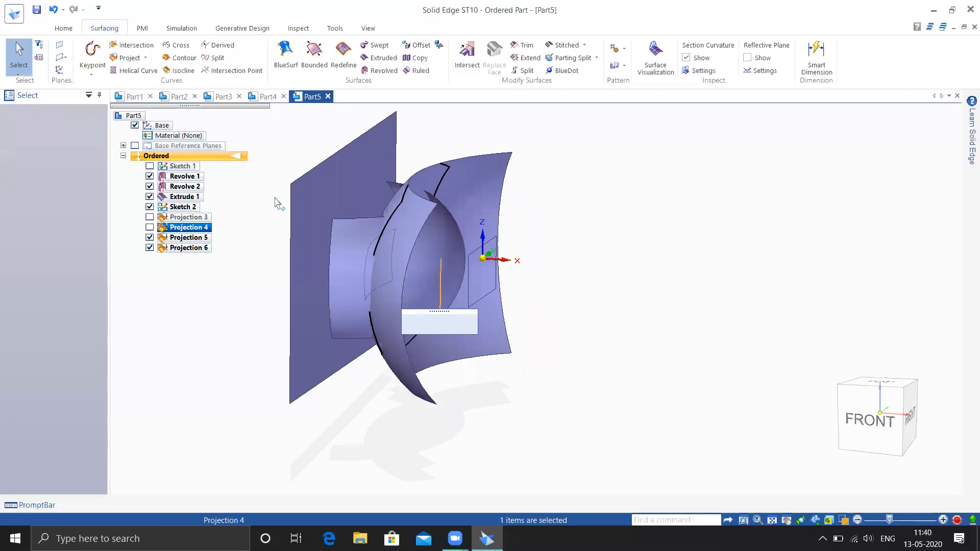
{"action": "middle_click_drag", "start_coordinate": [642, 251], "coordinate": [584, 297]}
{"action": "middle_click_drag", "start_coordinate": [472, 245], "coordinate": [665, 272]}
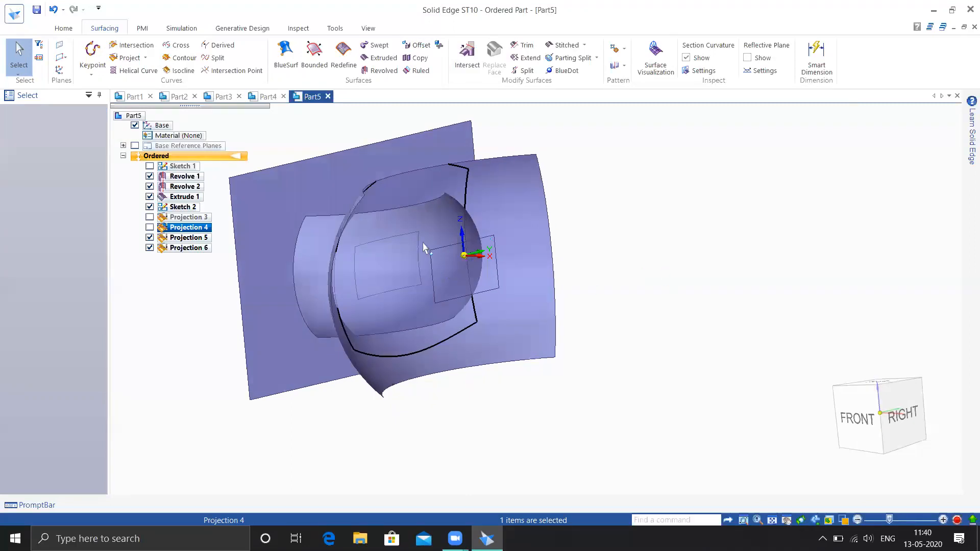
{"action": "middle_click_drag", "start_coordinate": [397, 203], "coordinate": [397, 221]}
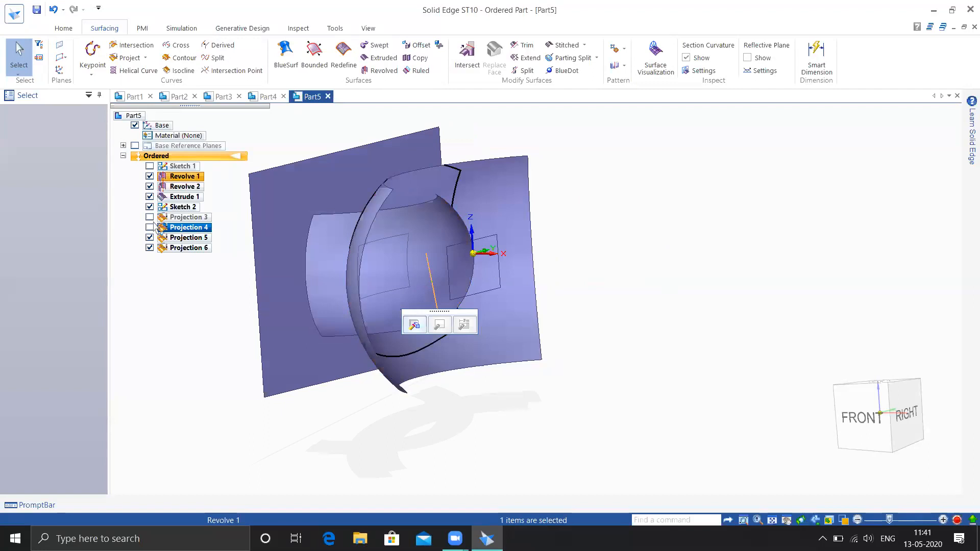
{"action": "middle_click_drag", "start_coordinate": [220, 329], "coordinate": [291, 328]}
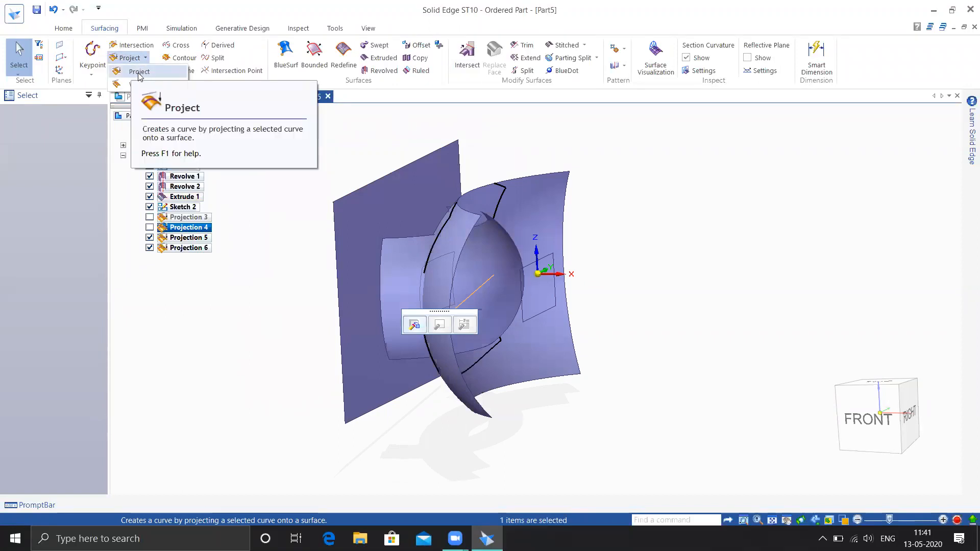
{"action": "left_click", "coordinate": [637, 222]}
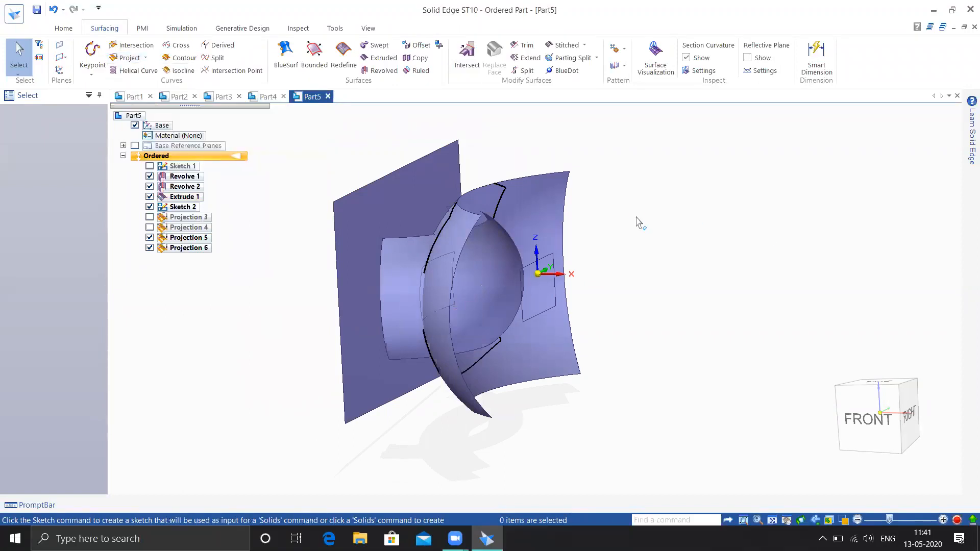
{"action": "middle_click_drag", "start_coordinate": [430, 305], "coordinate": [401, 304]}
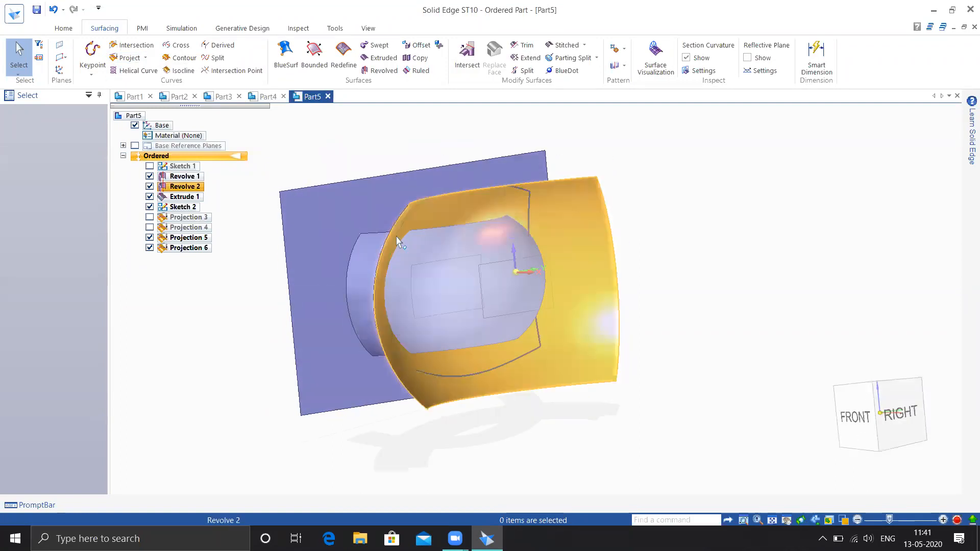
{"action": "middle_click_drag", "start_coordinate": [229, 287], "coordinate": [240, 270], "text": "shift"}
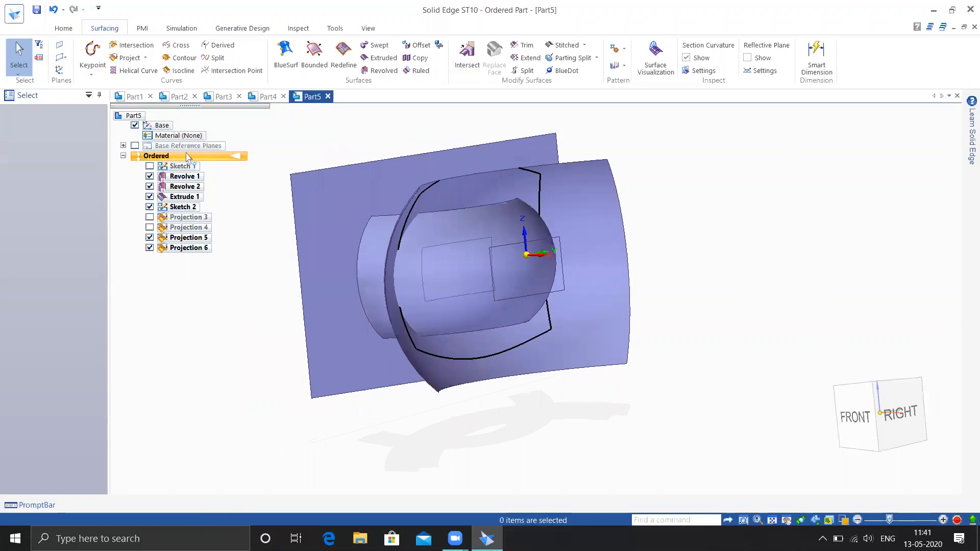
{"action": "left_click", "coordinate": [147, 58]}
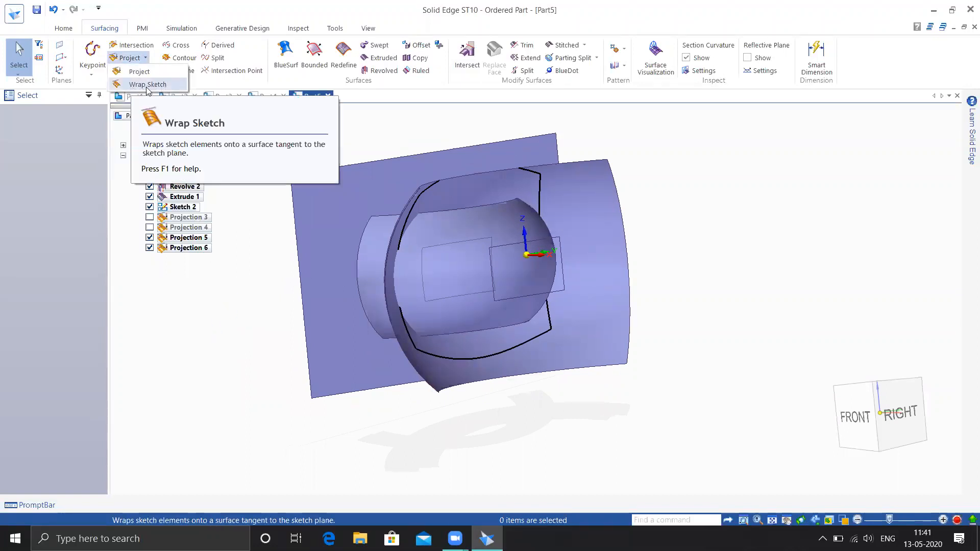
{"action": "left_click", "coordinate": [251, 332]}
Step: Create a new ISO Metric Part document
{"action": "left_click", "coordinate": [15, 16]}
{"action": "left_click", "coordinate": [20, 75]}
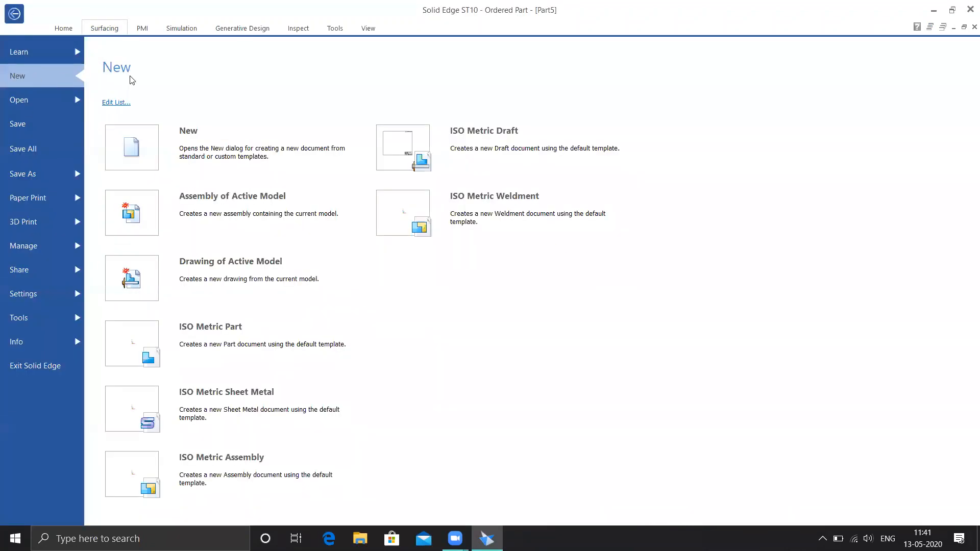
{"action": "left_click", "coordinate": [210, 333]}
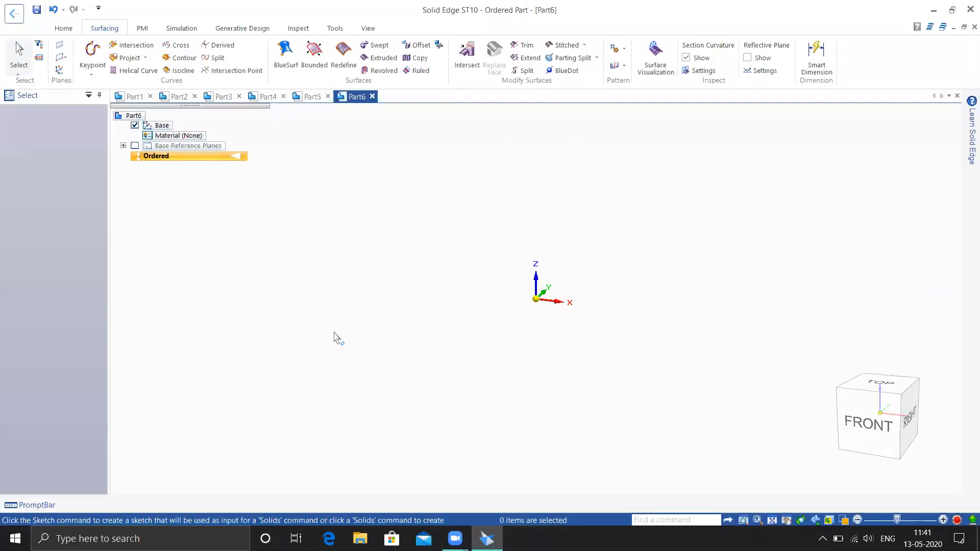
Step: Start a sketch on the top (XY) plane and draw a circle about 128 mm in diameter on the positive Y side of the origin
{"action": "left_click", "coordinate": [63, 28]}
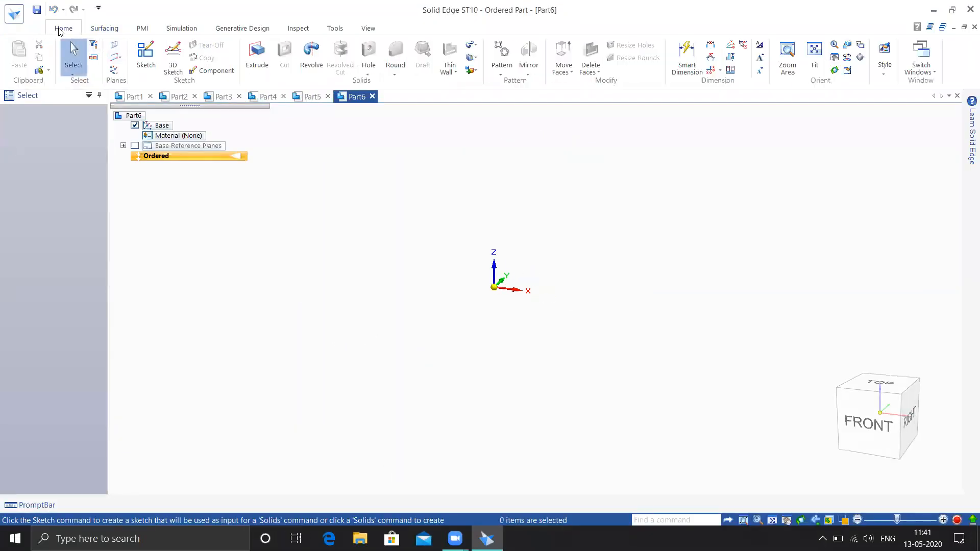
{"action": "left_click", "coordinate": [520, 291]}
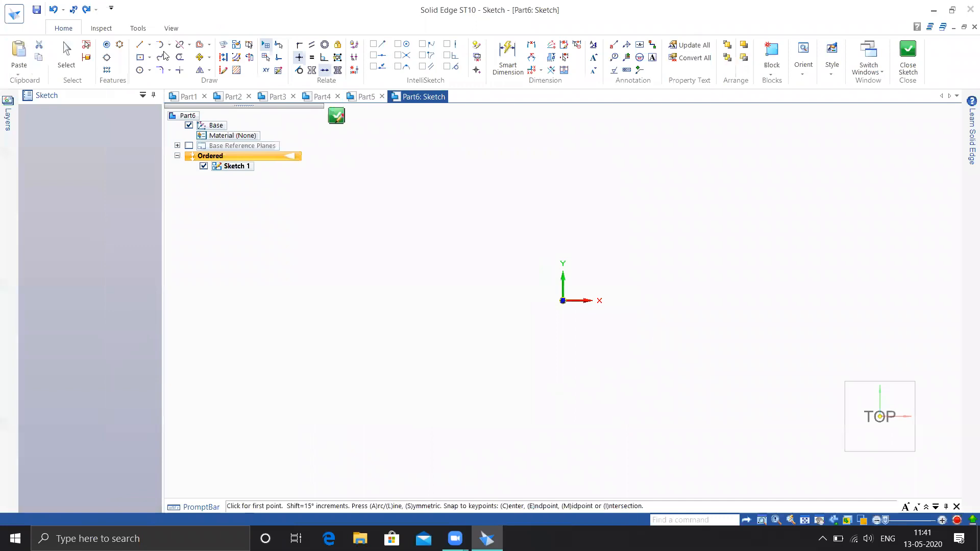
{"action": "left_click", "coordinate": [140, 70]}
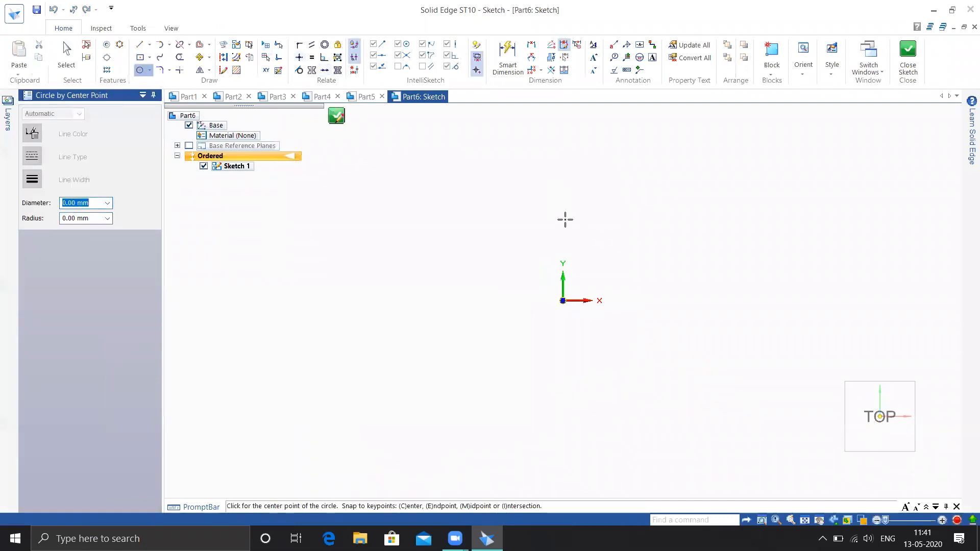
{"action": "left_click", "coordinate": [558, 194]}
{"action": "left_click", "coordinate": [612, 274]}
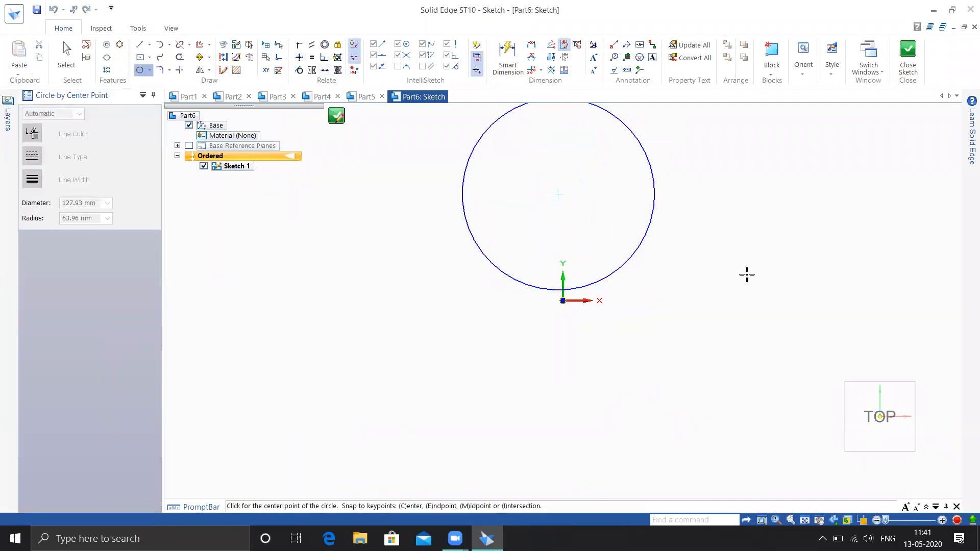
{"action": "middle_click", "coordinate": [733, 259]}
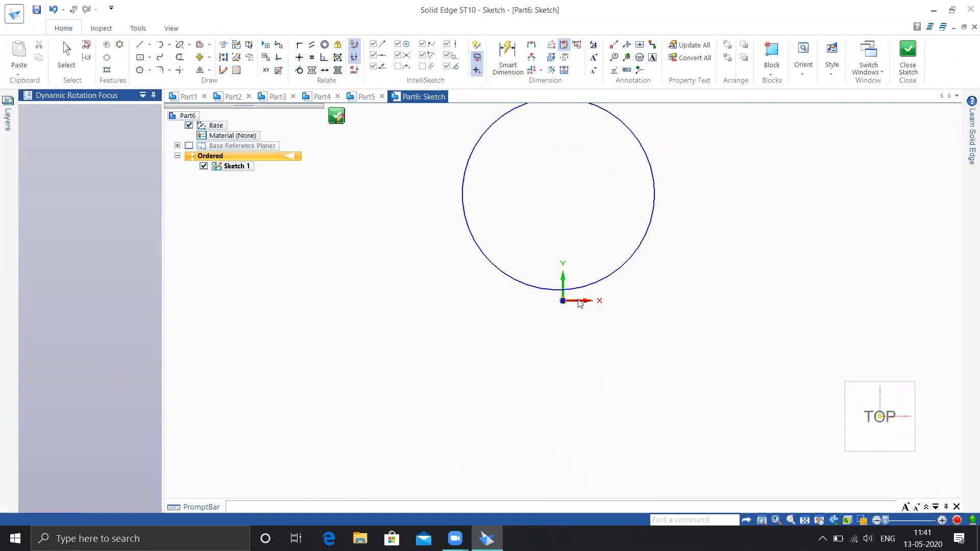
Step: Make the circle tangent to the X axis and finish the sketch
{"action": "middle_click_drag", "start_coordinate": [620, 306], "coordinate": [603, 276]}
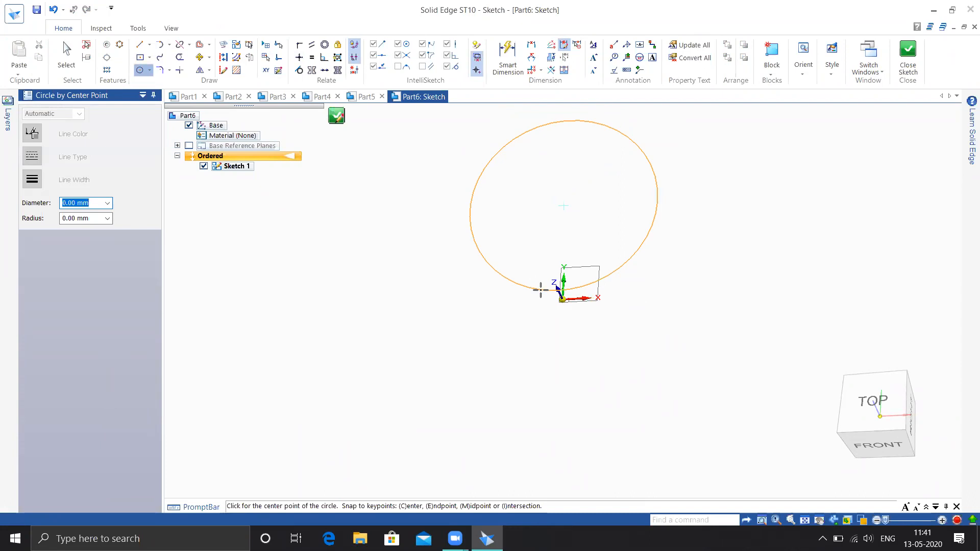
{"action": "middle_click_drag", "start_coordinate": [779, 288], "coordinate": [797, 308]}
{"action": "left_click", "coordinate": [299, 70]}
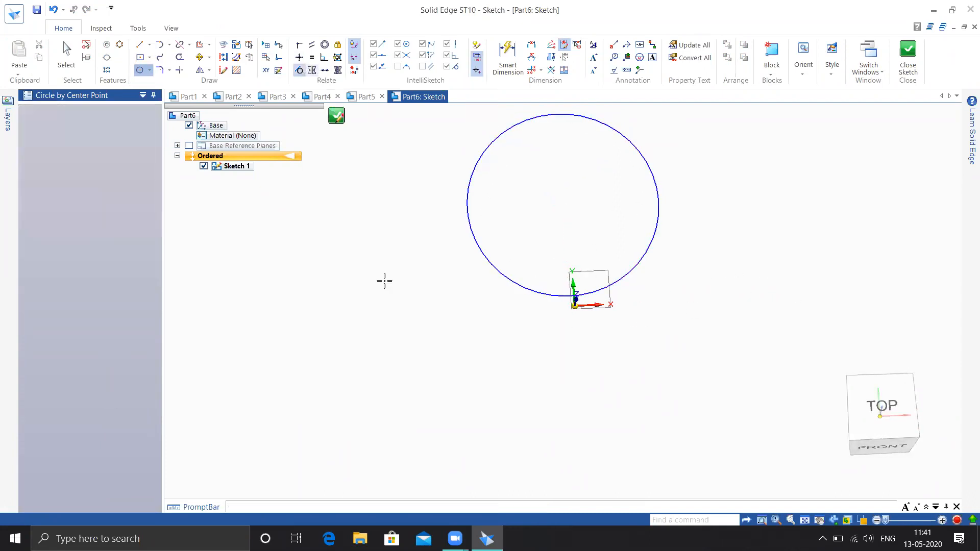
{"action": "left_click", "coordinate": [616, 286]}
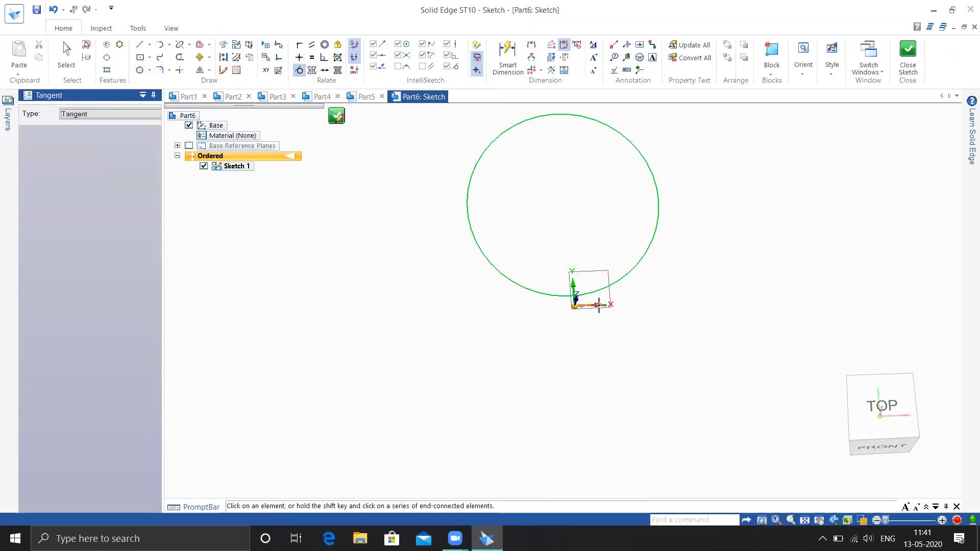
{"action": "left_click", "coordinate": [598, 305]}
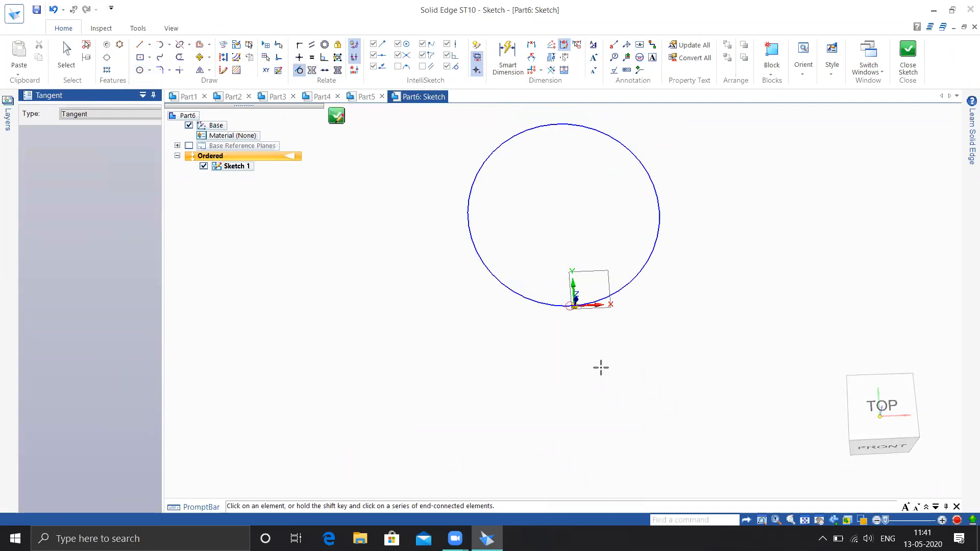
{"action": "left_click", "coordinate": [903, 56]}
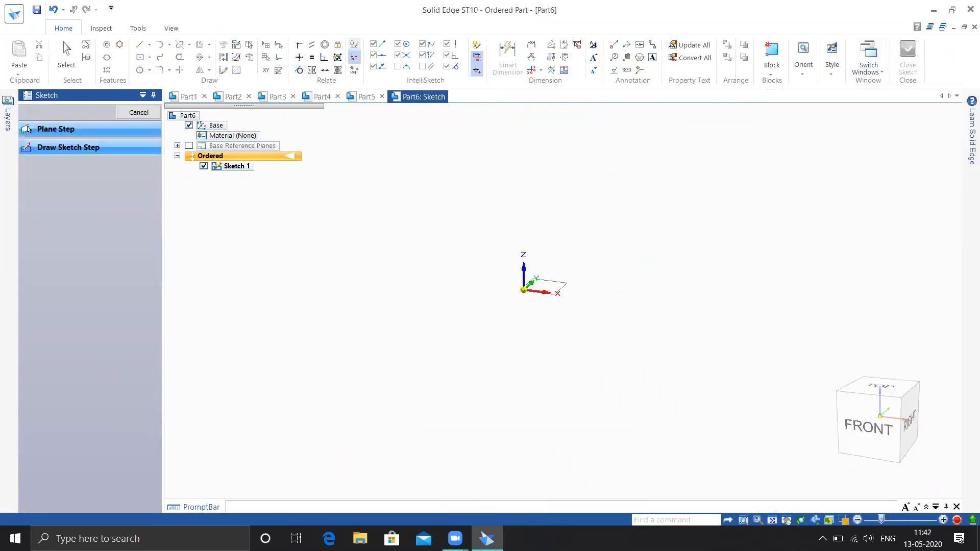
{"action": "left_click", "coordinate": [84, 112]}
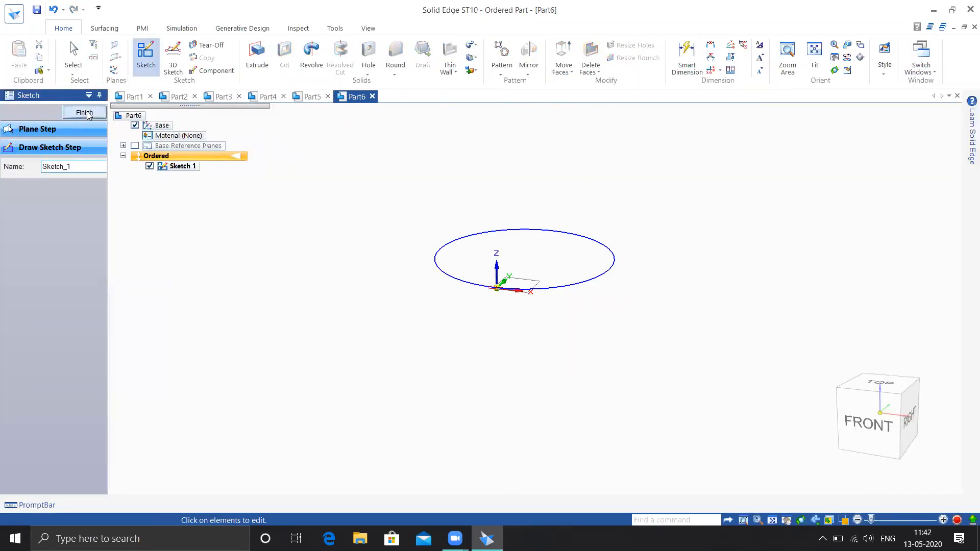
Step: Extrude the circle upward 216 mm into a solid cylinder
{"action": "left_click", "coordinate": [260, 57]}
{"action": "left_click", "coordinate": [539, 289]}
{"action": "right_click", "coordinate": [584, 181]}
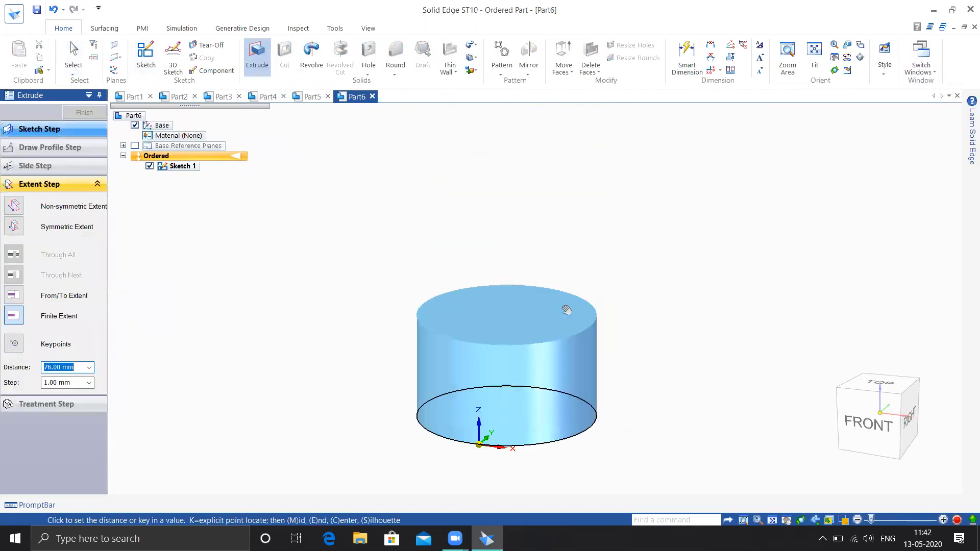
{"action": "left_click", "coordinate": [527, 136]}
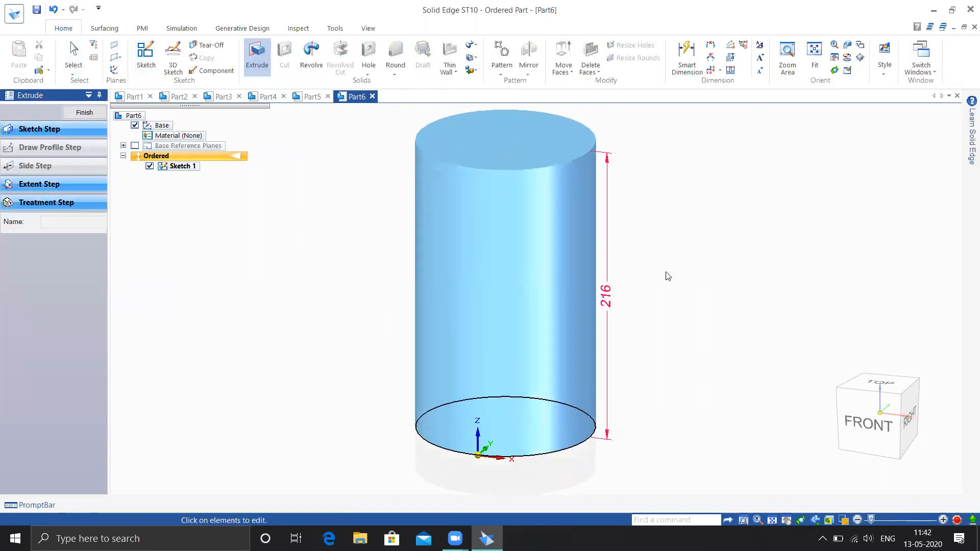
{"action": "mouse_move", "coordinate": [647, 284]}
{"action": "middle_mouse_down"}
{"action": "mouse_move", "coordinate": [634, 291]}
{"action": "mouse_move", "coordinate": [644, 287]}
{"action": "middle_mouse_up"}
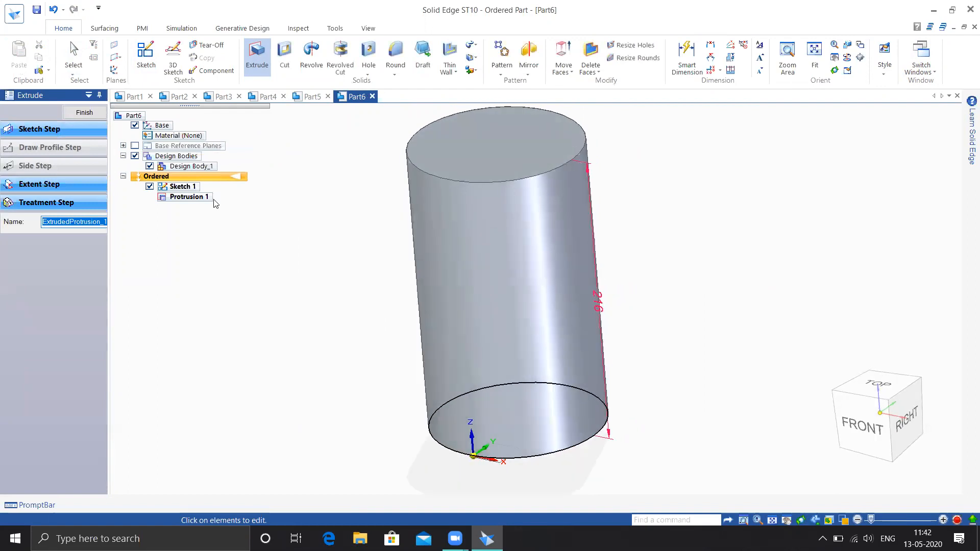
{"action": "left_click", "coordinate": [84, 113]}
{"action": "key", "text": "Escape"}
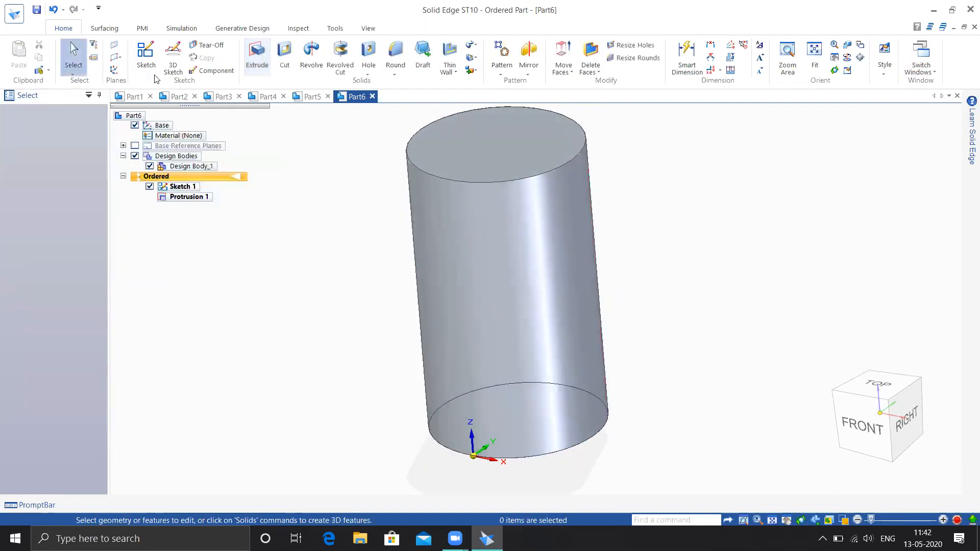
Step: On the front (XZ) plane, sketch a small circle beside the cylinder's upper left and one about 80 mm in diameter over its upper half
{"action": "left_click", "coordinate": [146, 54]}
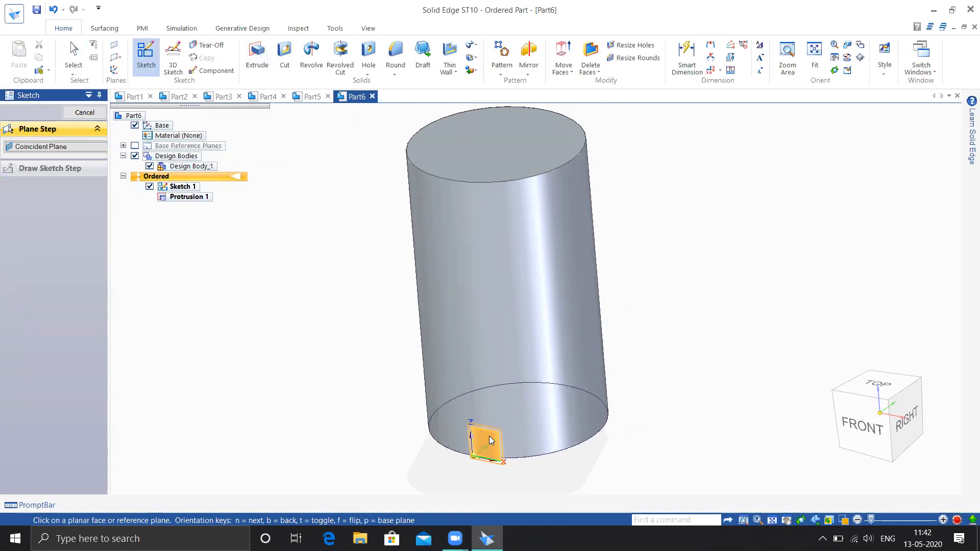
{"action": "left_click", "coordinate": [489, 440]}
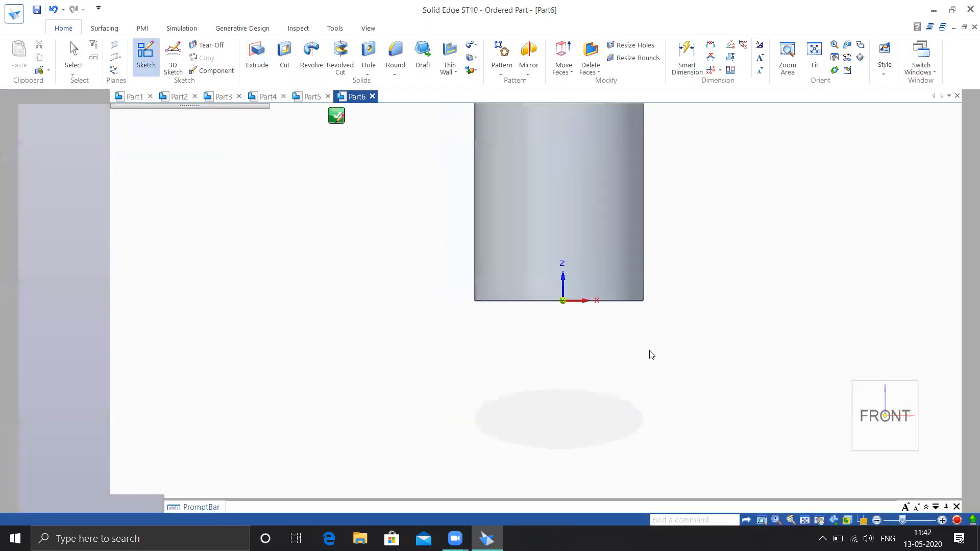
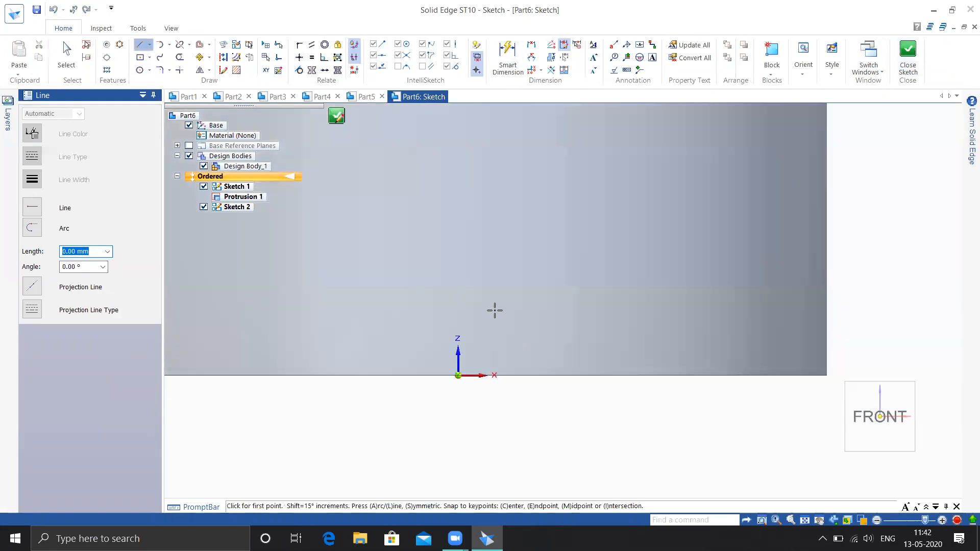
{"action": "scroll", "coordinate": [505, 314], "scroll_direction": "down", "scroll_amount": 6}
{"action": "middle_click_drag", "start_coordinate": [552, 332], "coordinate": [570, 389], "text": "shift"}
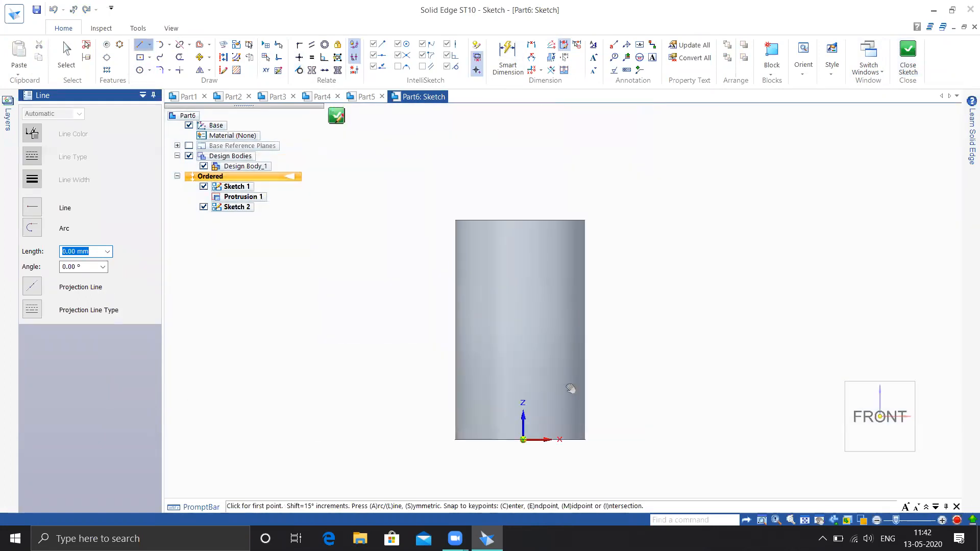
{"action": "left_click", "coordinate": [139, 70]}
{"action": "left_click", "coordinate": [393, 256]}
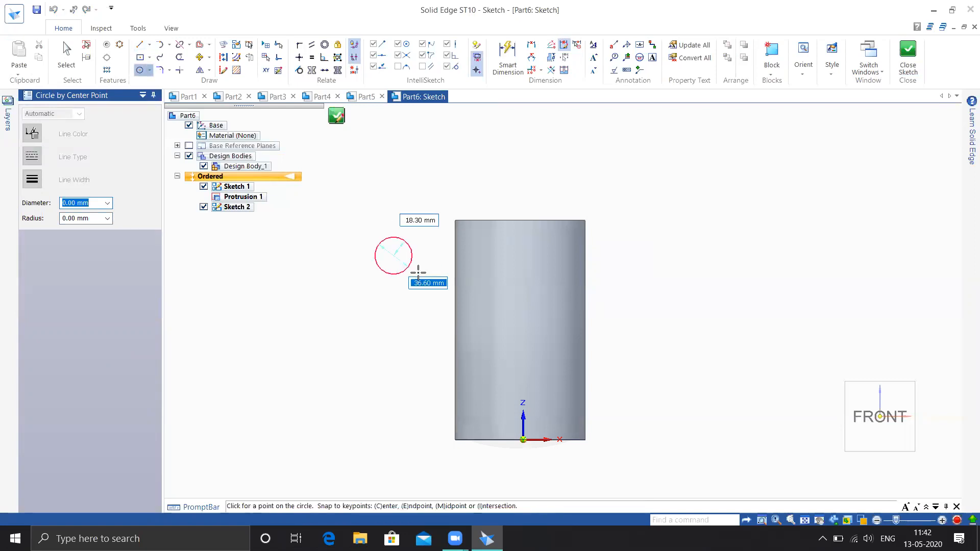
{"action": "left_click", "coordinate": [413, 268]}
{"action": "left_click", "coordinate": [525, 283]}
{"action": "left_click", "coordinate": [516, 323]}
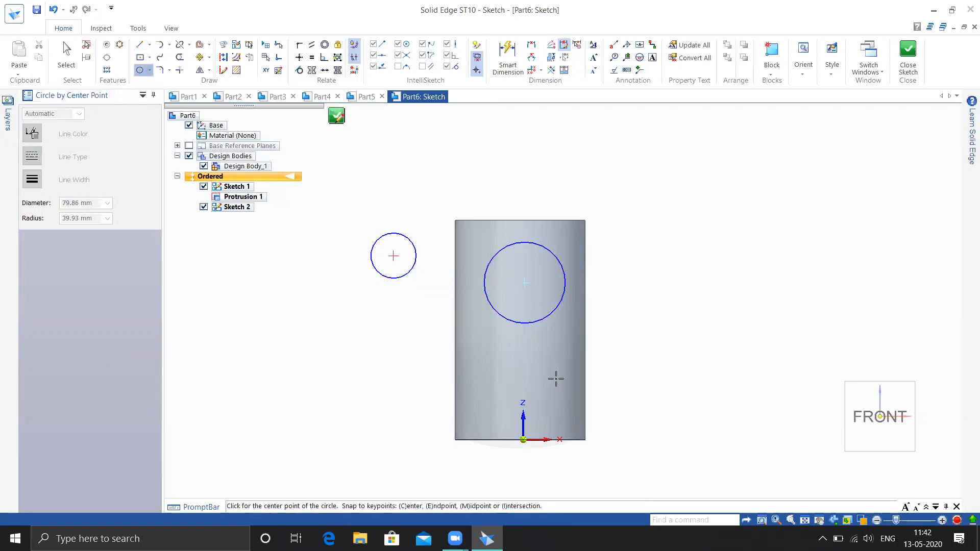
Step: Add a circle across the cylinder's lower right edge and one about 85 mm in diameter across its lower left edge
{"action": "left_click", "coordinate": [593, 386]}
{"action": "left_click", "coordinate": [568, 402]}
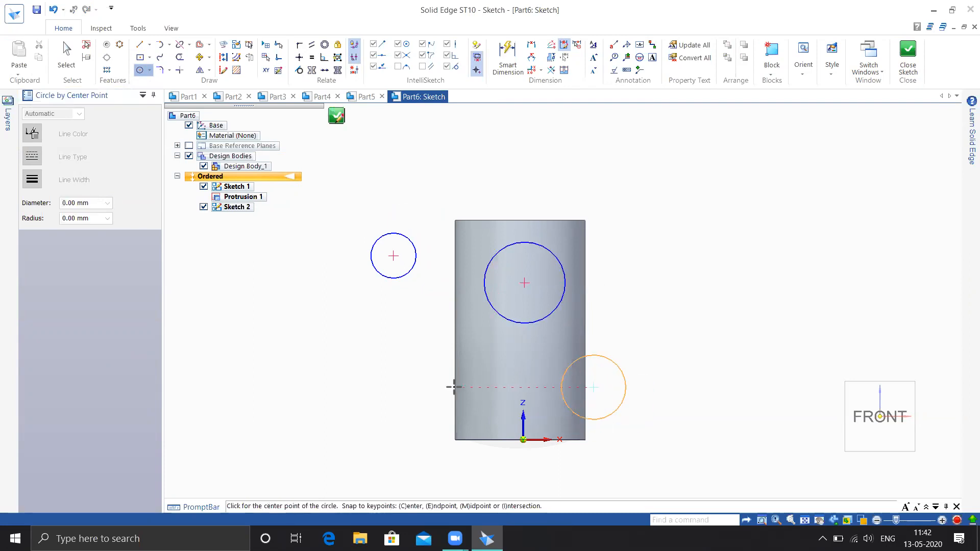
{"action": "left_click", "coordinate": [437, 372]}
{"action": "left_click", "coordinate": [409, 406]}
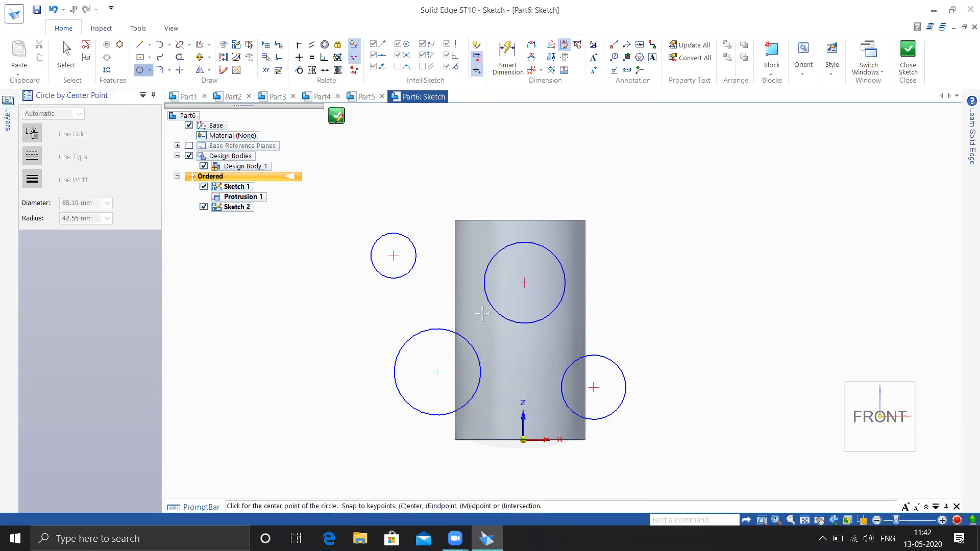
Step: Fillet the two left circles together, and join the two lower circles with a fillet of about 185 mm radius
{"action": "left_click", "coordinate": [159, 71]}
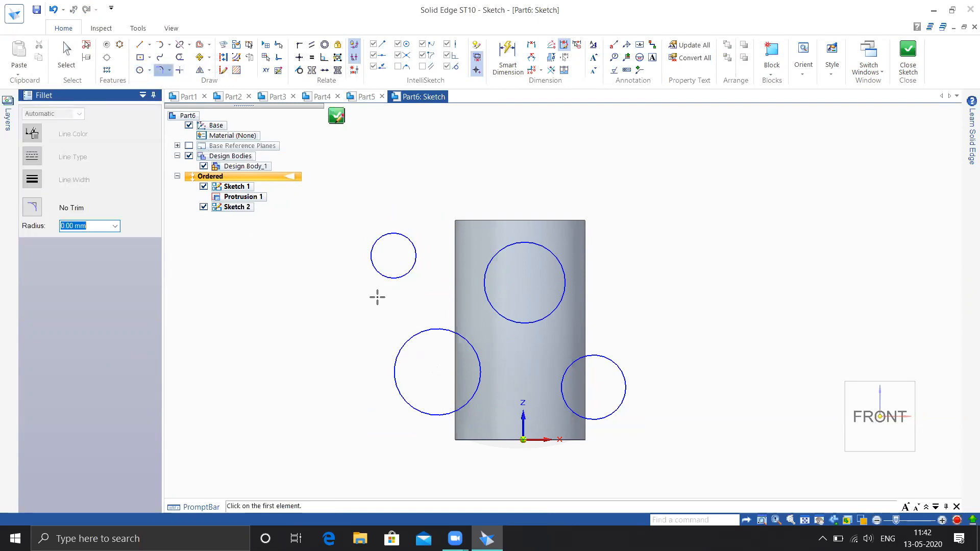
{"action": "left_click", "coordinate": [377, 275]}
{"action": "left_click", "coordinate": [394, 351]}
{"action": "left_click", "coordinate": [382, 321]}
{"action": "left_click", "coordinate": [446, 413]}
{"action": "left_click", "coordinate": [575, 414]}
{"action": "left_click", "coordinate": [529, 404]}
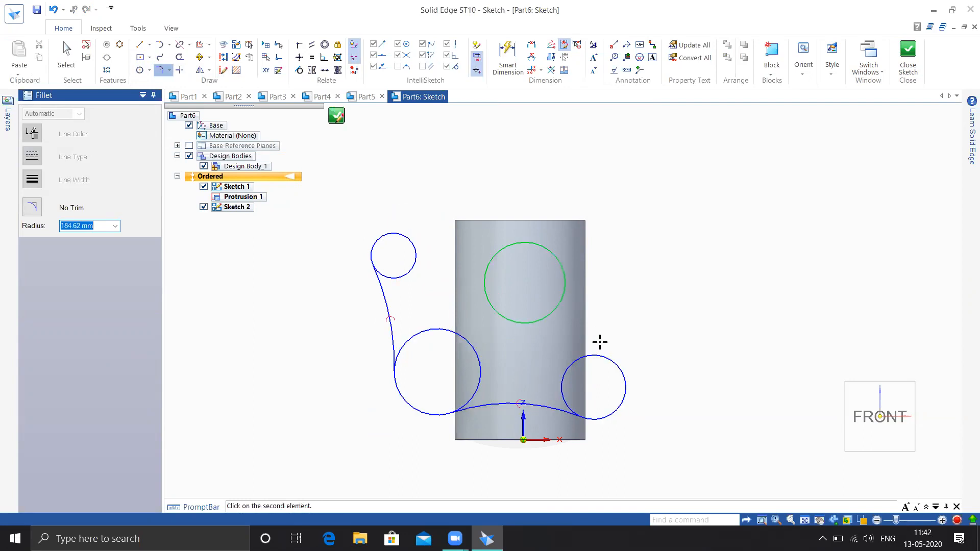
Step: Join the two right circles with a fillet of about 108 mm radius and the two upper circles with one of about 132 mm
{"action": "left_click", "coordinate": [607, 356]}
{"action": "left_click", "coordinate": [561, 316]}
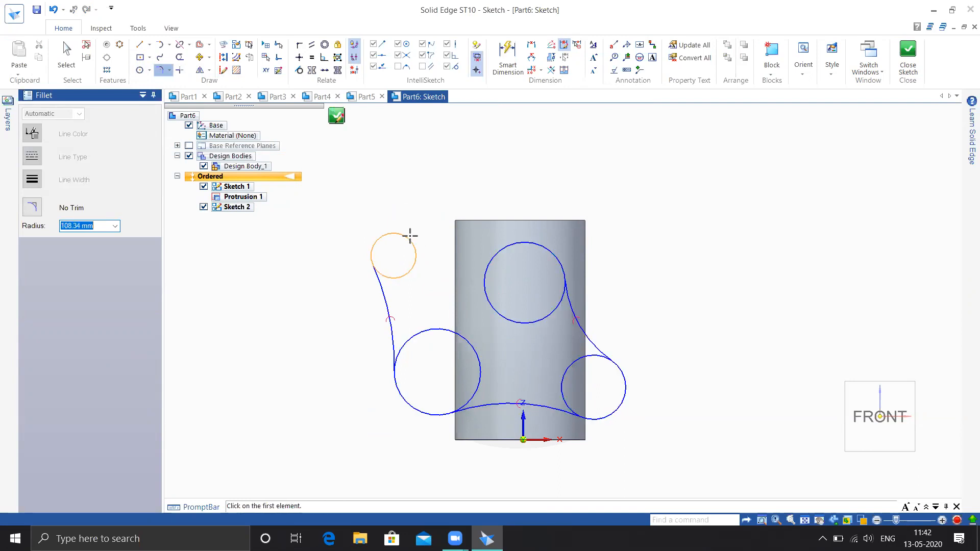
{"action": "left_click", "coordinate": [497, 250]}
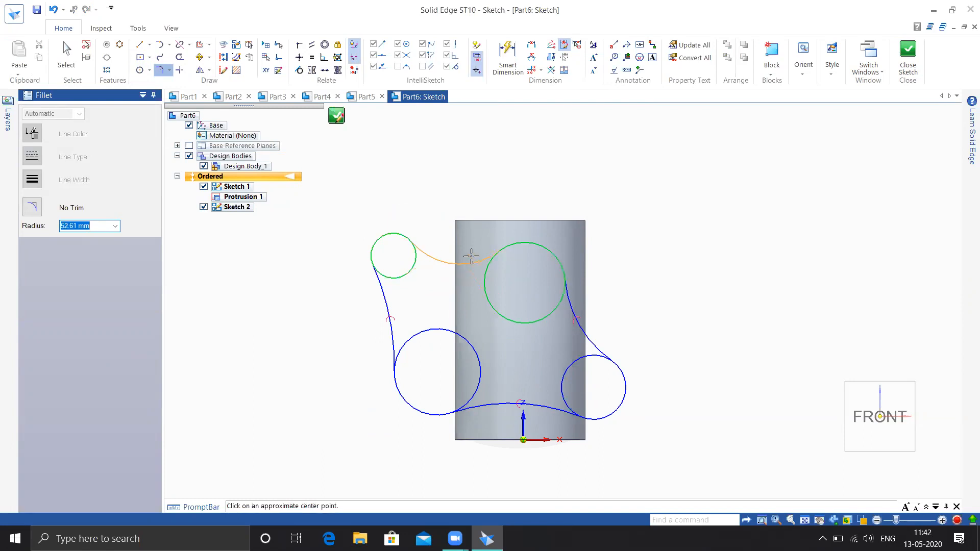
{"action": "left_click", "coordinate": [474, 251]}
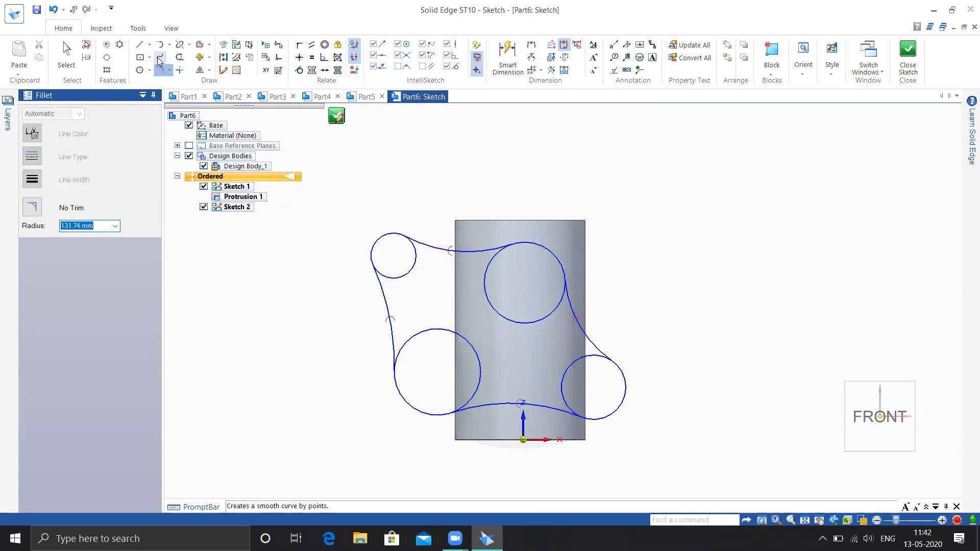
Step: Trim the inner arcs of the four circles to leave one closed wavy outline, and finish the sketch
{"action": "left_click", "coordinate": [179, 57]}
{"action": "left_click_drag", "start_coordinate": [393, 323], "coordinate": [408, 271]}
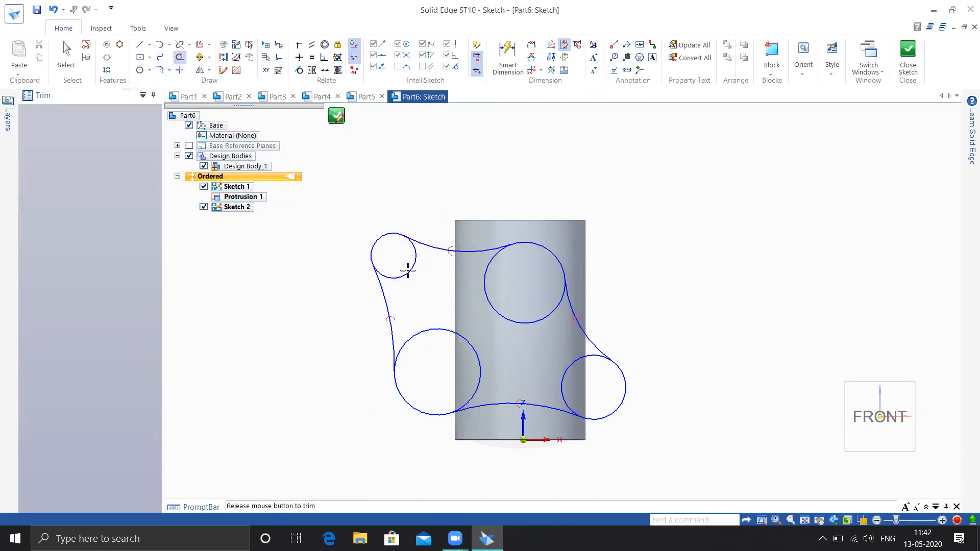
{"action": "left_click_drag", "start_coordinate": [578, 379], "coordinate": [585, 380]}
{"action": "middle_click", "coordinate": [728, 339]}
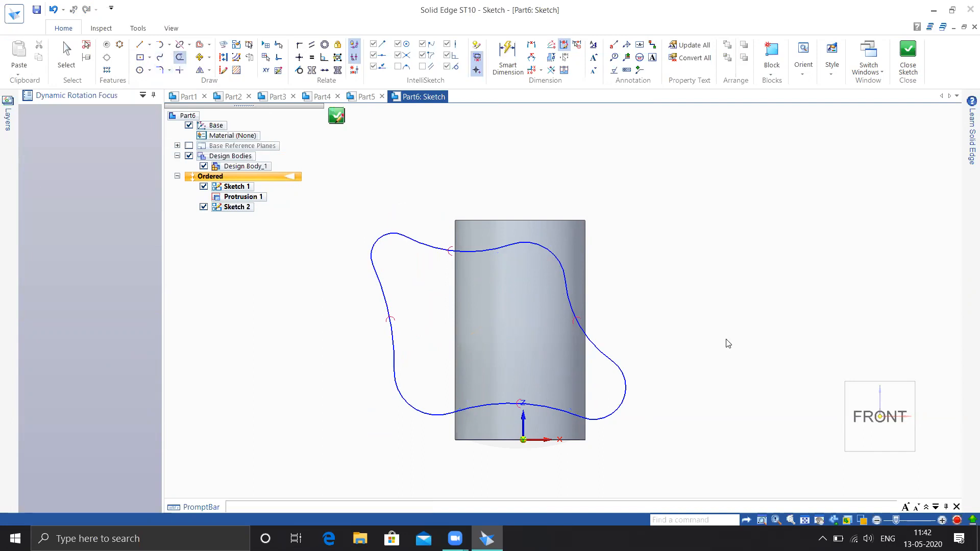
{"action": "left_click", "coordinate": [907, 49]}
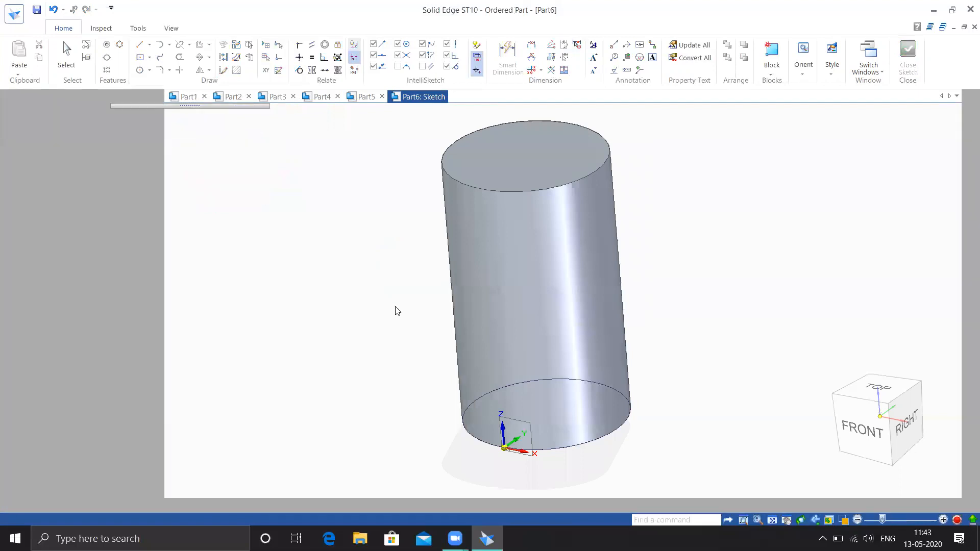
{"action": "left_click", "coordinate": [91, 117]}
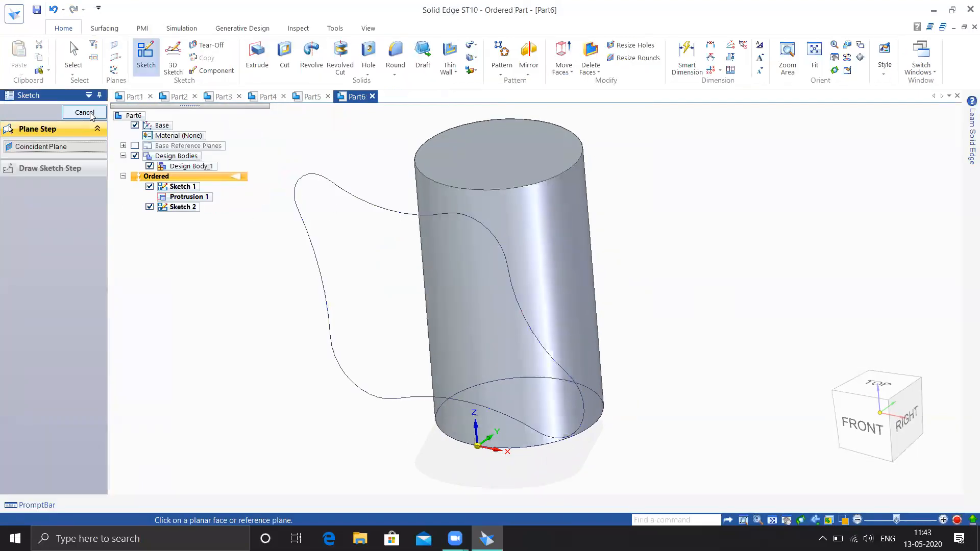
Step: Start Wrap Sketch with Single face selection for wrapping the wavy outline onto the cylinder's curved face
{"action": "mouse_move", "coordinate": [711, 297]}
{"action": "middle_mouse_down"}
{"action": "mouse_move", "coordinate": [685, 228]}
{"action": "mouse_move", "coordinate": [612, 218]}
{"action": "mouse_move", "coordinate": [611, 227]}
{"action": "middle_mouse_up"}
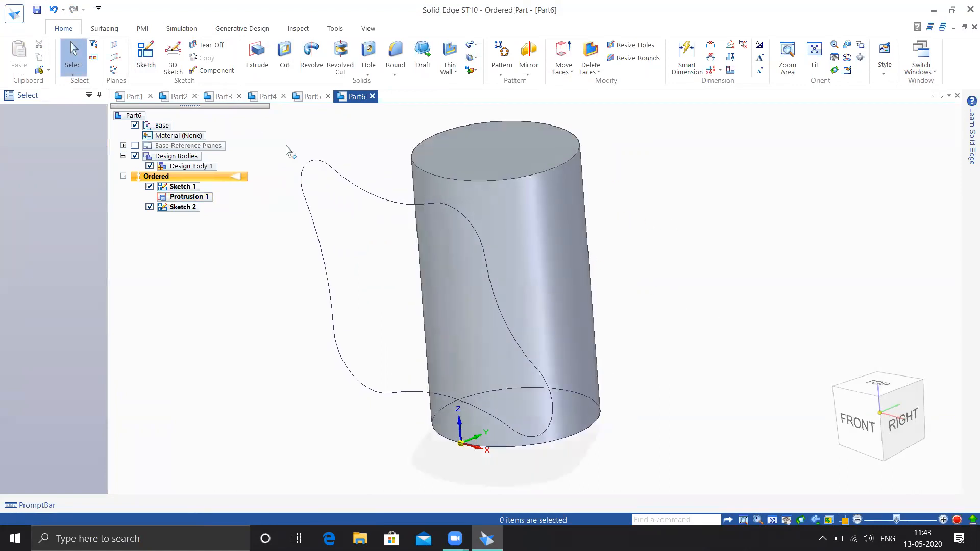
{"action": "left_click", "coordinate": [106, 29]}
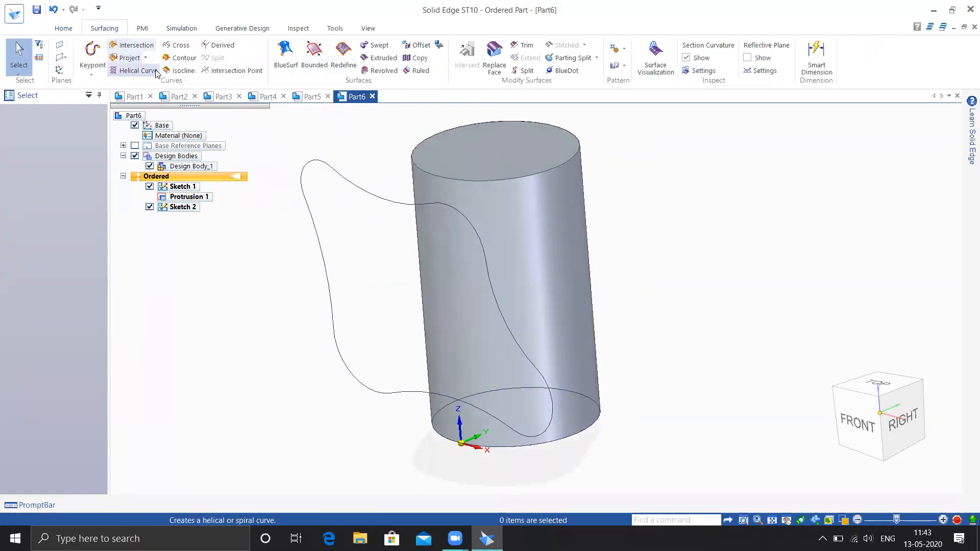
{"action": "left_click", "coordinate": [144, 58]}
{"action": "left_click", "coordinate": [144, 85]}
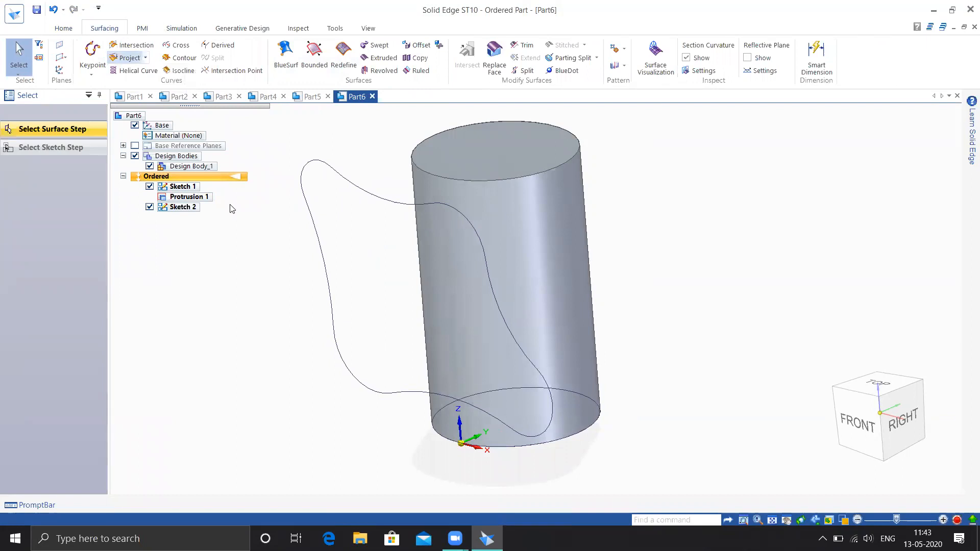
{"action": "left_click", "coordinate": [61, 145]}
{"action": "left_click", "coordinate": [66, 161]}
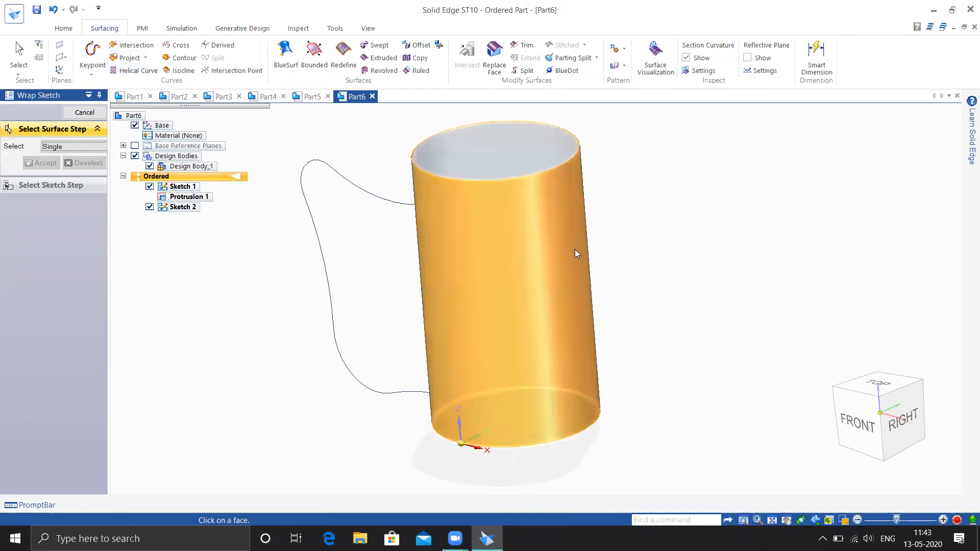
Step: Wrap the entire closed curve sketch onto the cylinder's side face and finish the wrapped sketch
{"action": "left_click", "coordinate": [575, 253]}
{"action": "right_click", "coordinate": [235, 294]}
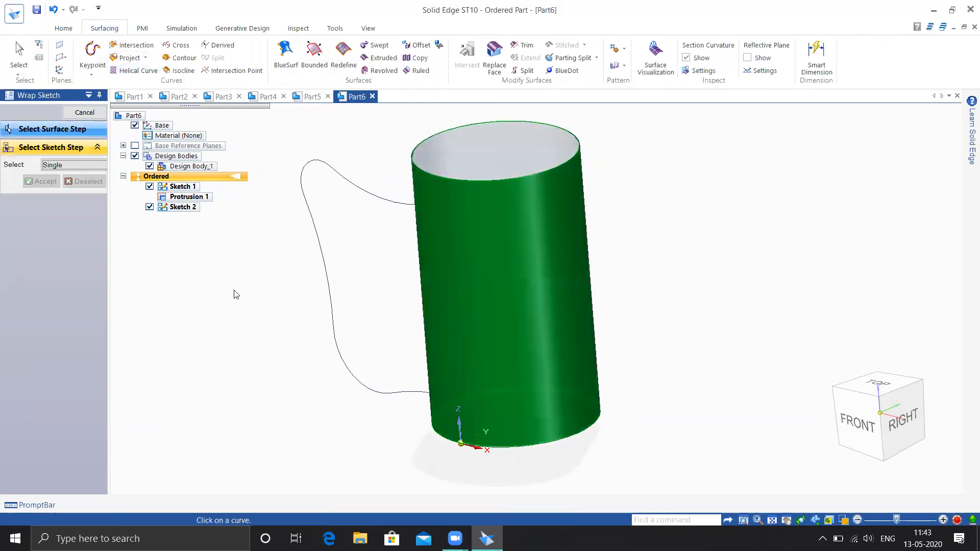
{"action": "left_click", "coordinate": [72, 167]}
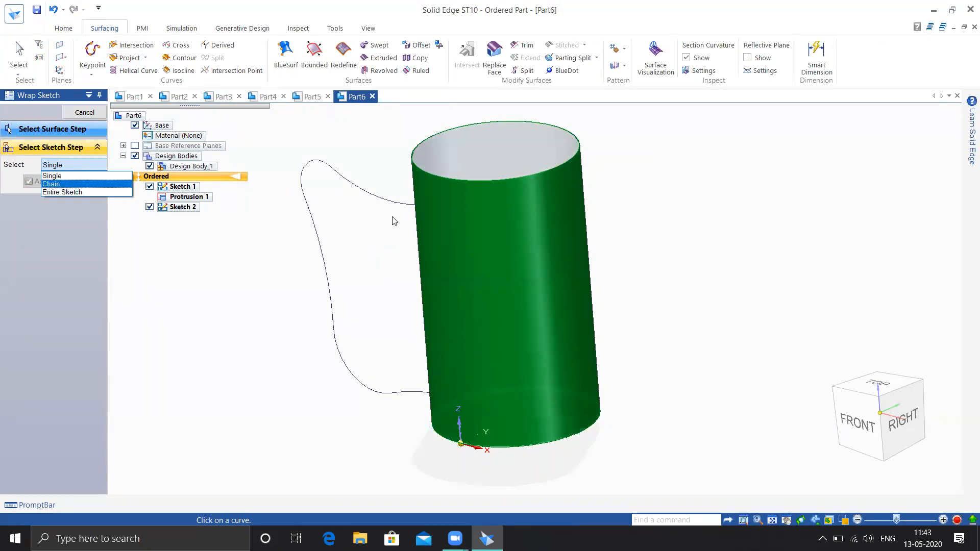
{"action": "left_click", "coordinate": [74, 192]}
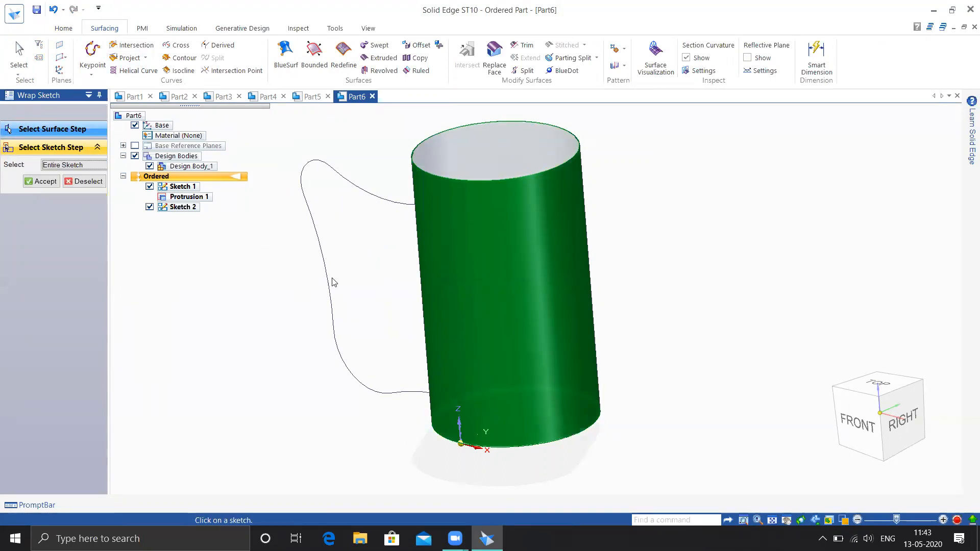
{"action": "left_click", "coordinate": [316, 235]}
{"action": "mouse_move", "coordinate": [241, 306]}
{"action": "middle_mouse_down"}
{"action": "mouse_move", "coordinate": [304, 278]}
{"action": "mouse_move", "coordinate": [436, 289]}
{"action": "middle_mouse_up"}
{"action": "mouse_move", "coordinate": [341, 296]}
{"action": "middle_mouse_down"}
{"action": "mouse_move", "coordinate": [254, 307]}
{"action": "mouse_move", "coordinate": [389, 291]}
{"action": "mouse_move", "coordinate": [447, 312]}
{"action": "mouse_move", "coordinate": [302, 349]}
{"action": "mouse_move", "coordinate": [350, 389]}
{"action": "mouse_move", "coordinate": [370, 389]}
{"action": "middle_mouse_up"}
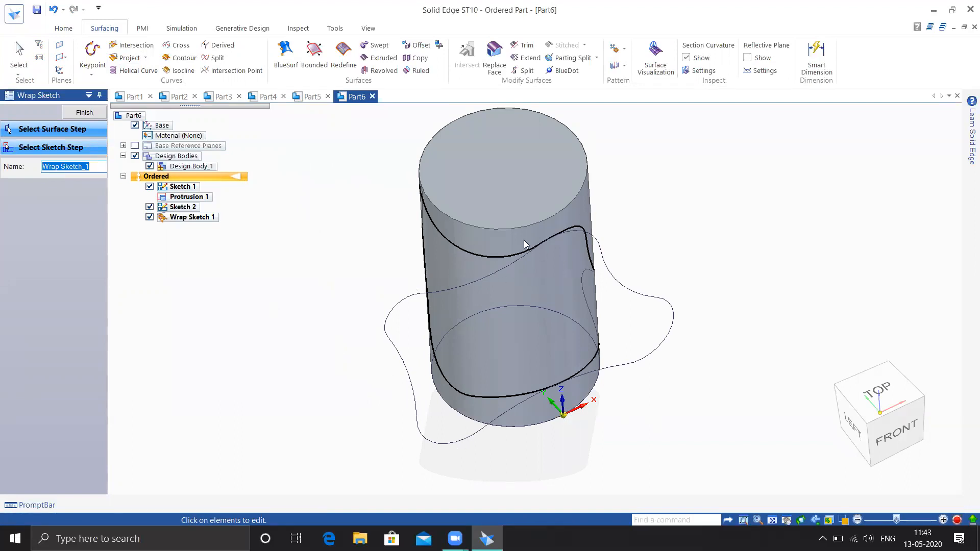
{"action": "middle_click_drag", "start_coordinate": [711, 335], "coordinate": [580, 319]}
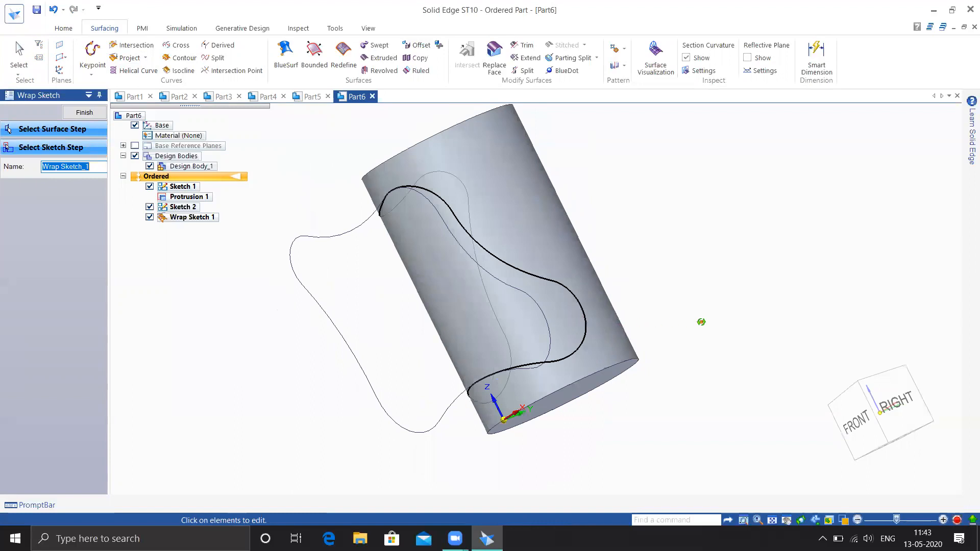
{"action": "middle_click_drag", "start_coordinate": [701, 322], "coordinate": [751, 326]}
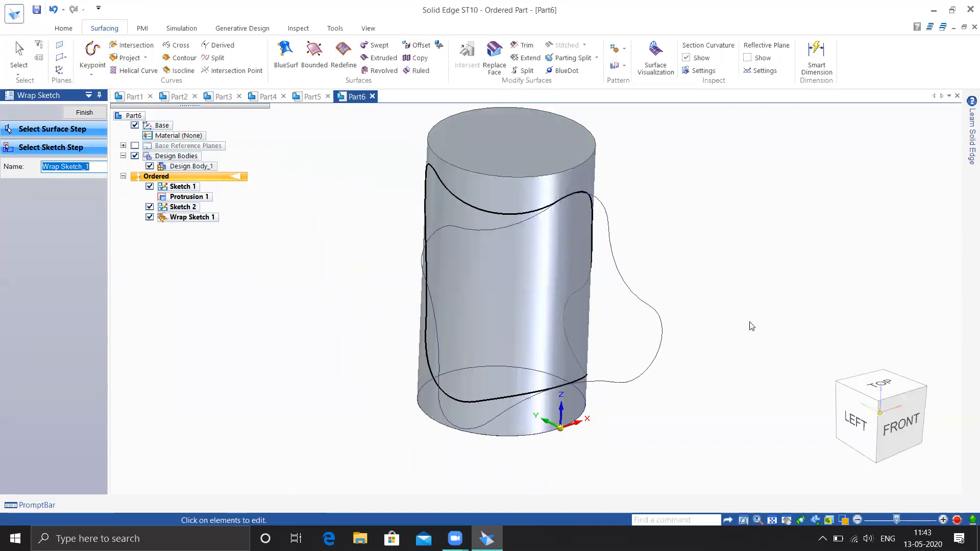
{"action": "left_click", "coordinate": [85, 113]}
{"action": "middle_click_drag", "start_coordinate": [284, 260], "coordinate": [337, 258]}
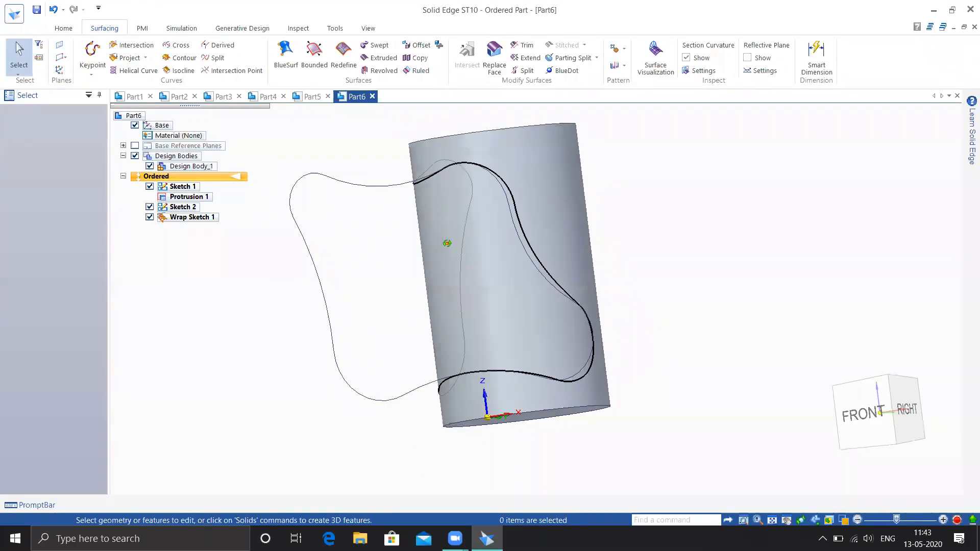
{"action": "middle_click_drag", "start_coordinate": [433, 373], "coordinate": [449, 357]}
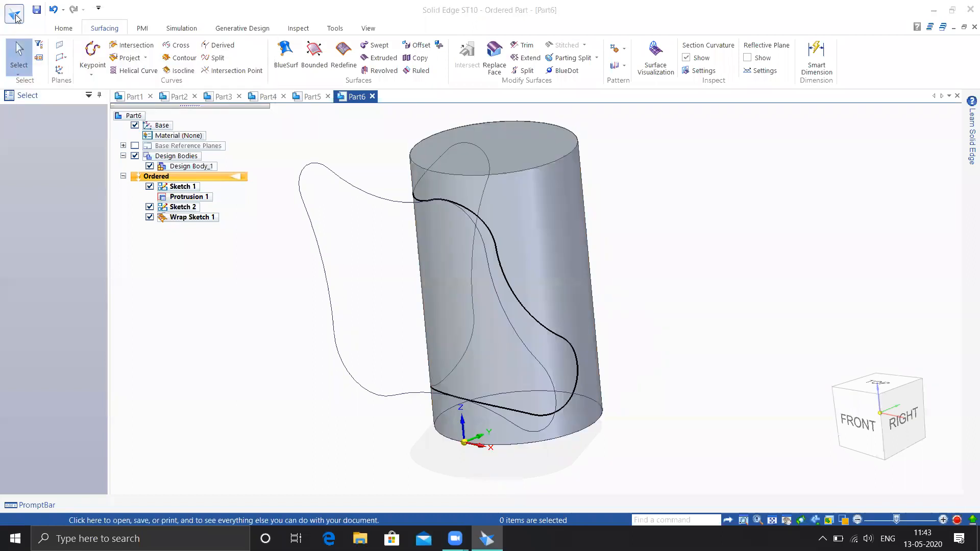
{"action": "left_click", "coordinate": [14, 14]}
{"action": "key", "text": "n"}
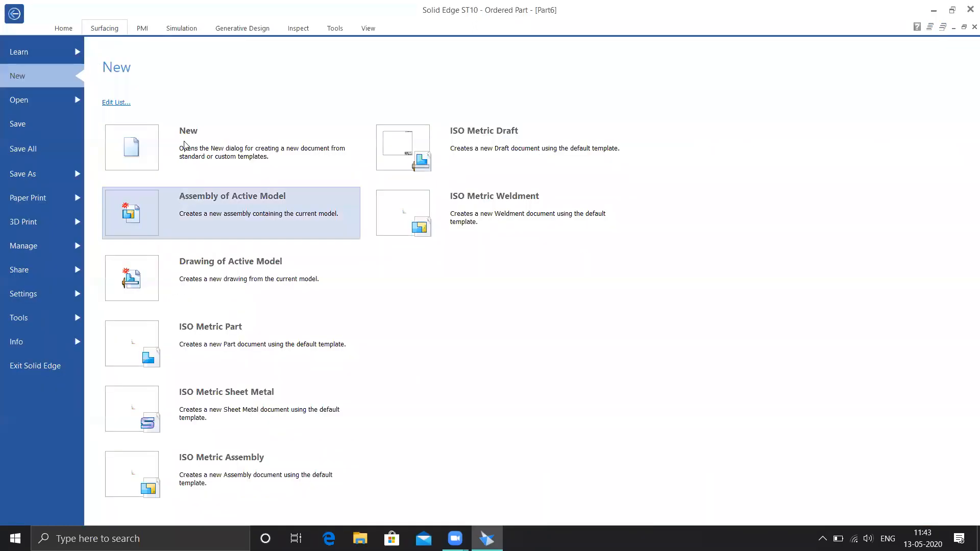
{"action": "left_click", "coordinate": [184, 145]}
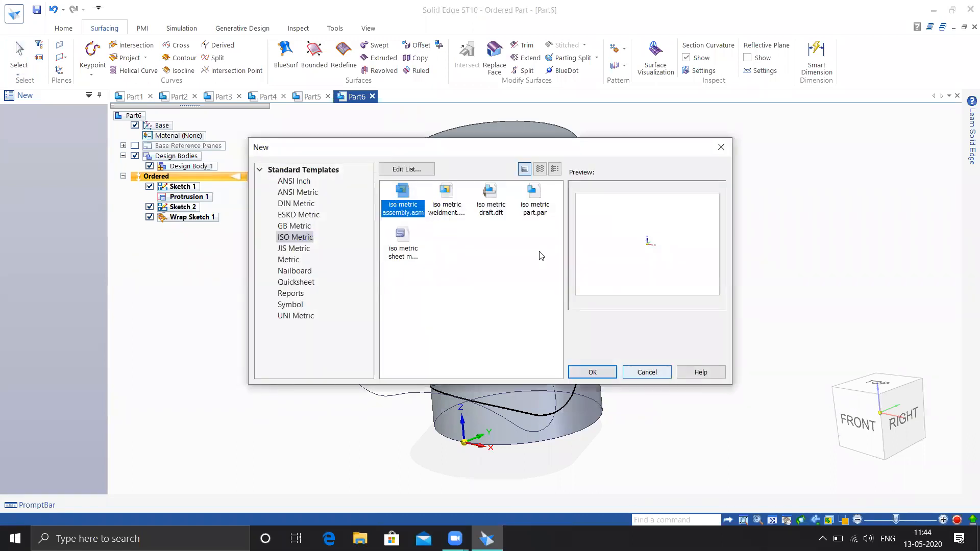
{"action": "left_click", "coordinate": [541, 208]}
{"action": "left_click", "coordinate": [645, 372]}
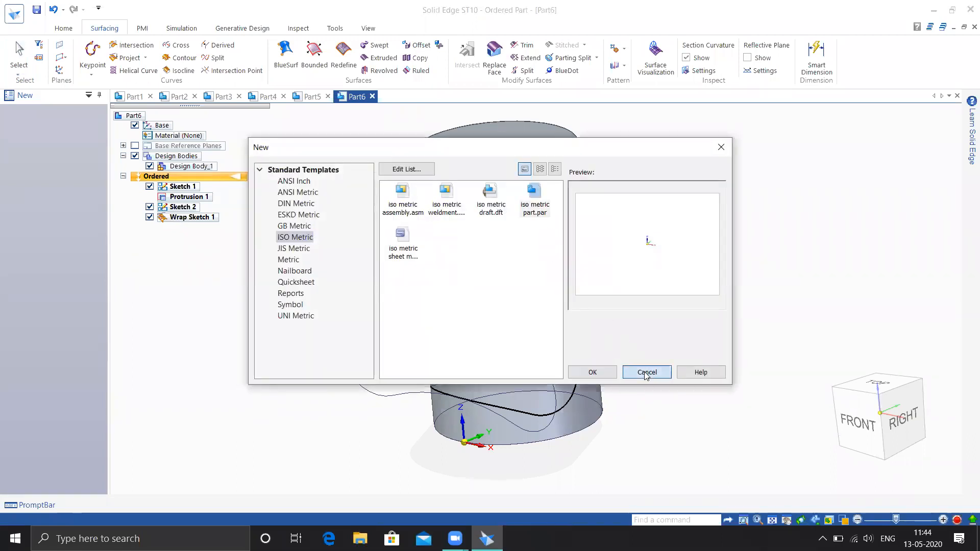
Step: Create a new part document from the default ISO Metric Part template
{"action": "left_click", "coordinate": [13, 13]}
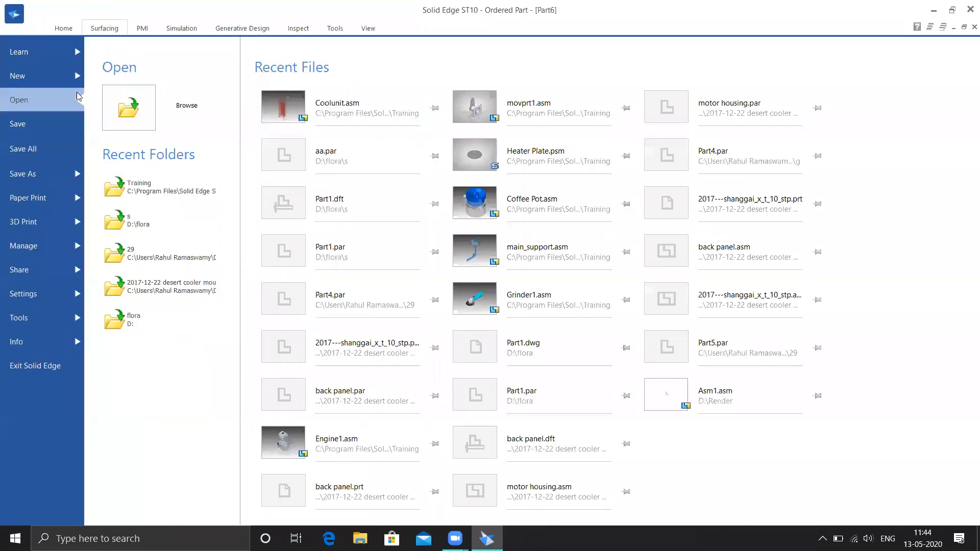
{"action": "left_click", "coordinate": [32, 76]}
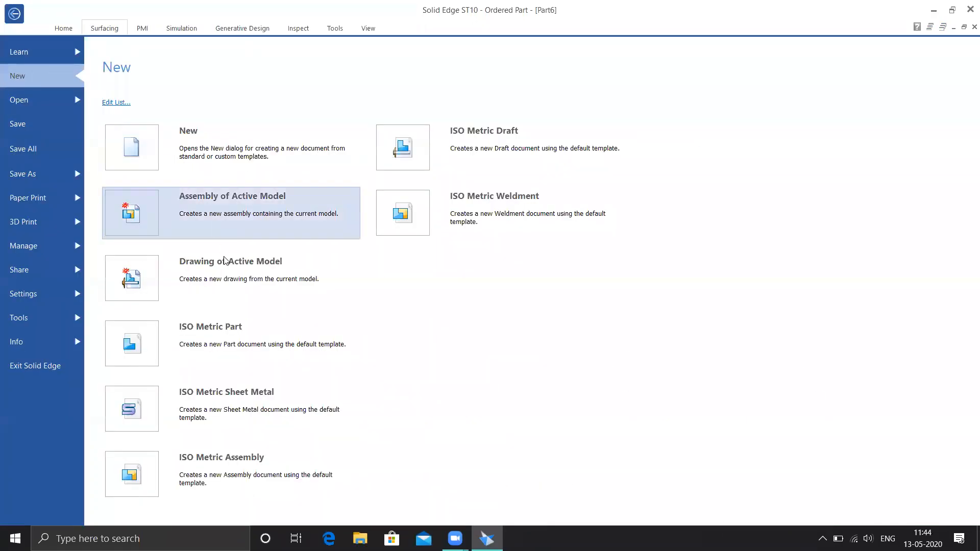
{"action": "left_click", "coordinate": [218, 329]}
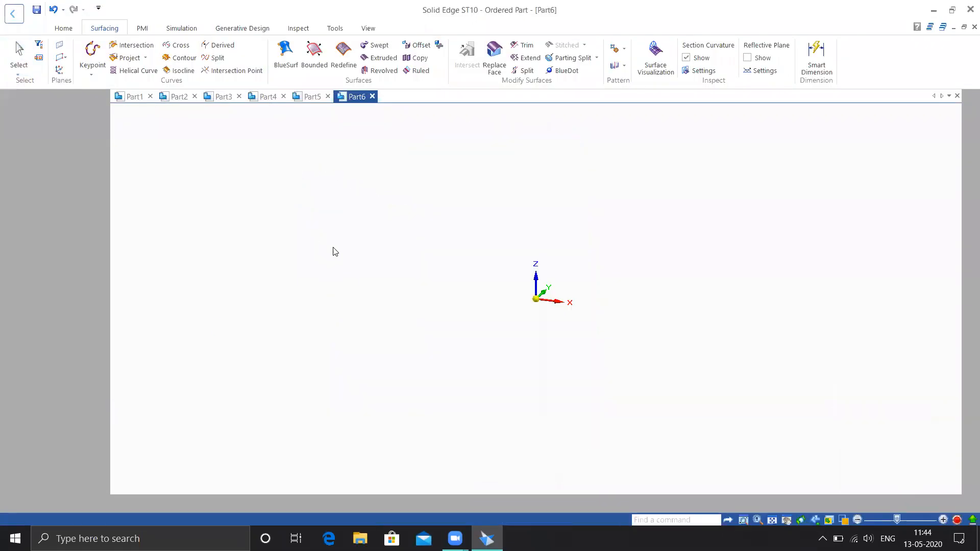
Step: Sketch a center rectangle about 142 mm wide and 87 mm high on the top plane, above the origin
{"action": "left_click", "coordinate": [63, 28]}
{"action": "left_click", "coordinate": [146, 58]}
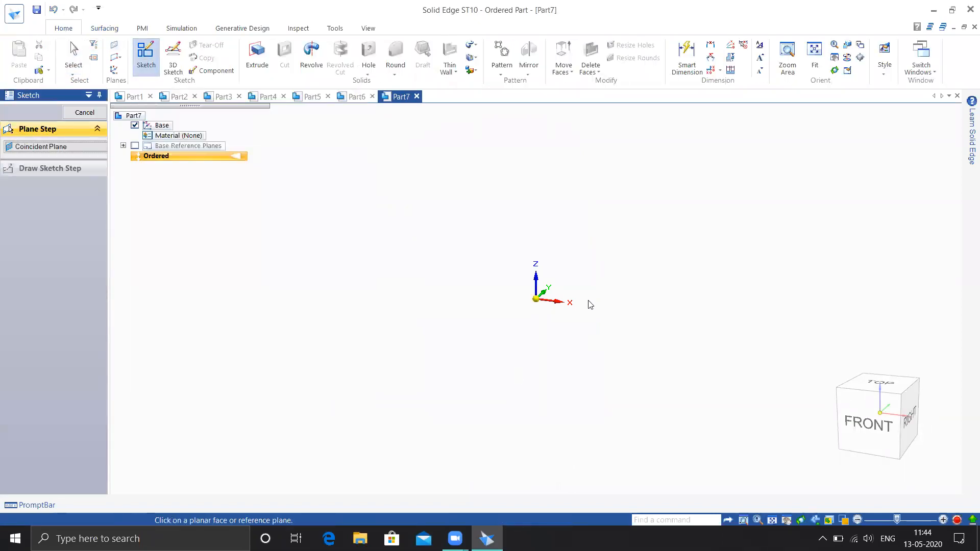
{"action": "left_click", "coordinate": [568, 296]}
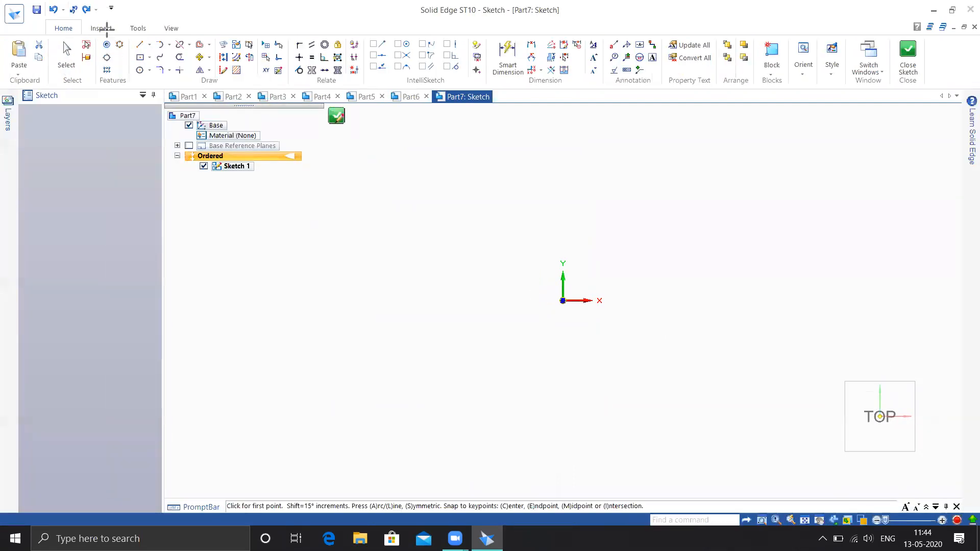
{"action": "left_click", "coordinate": [140, 58]}
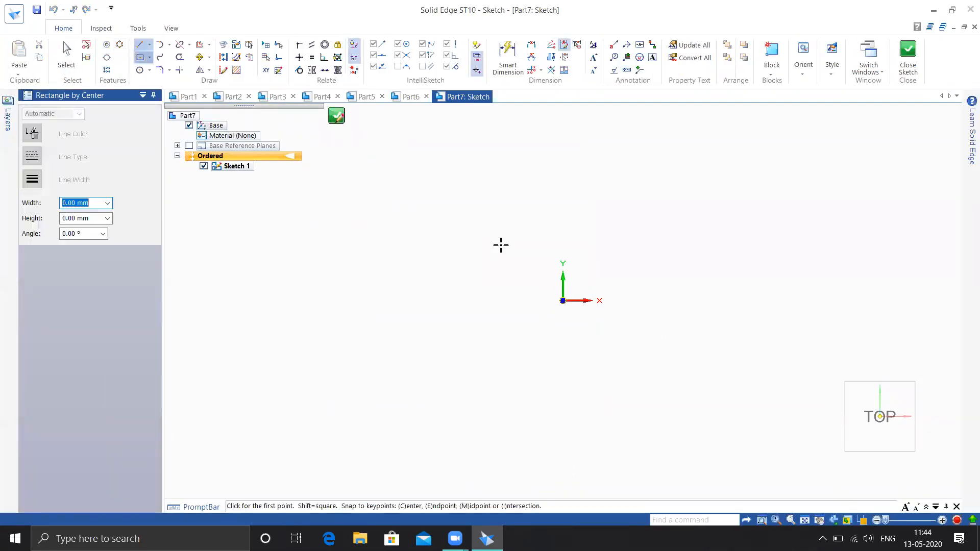
{"action": "left_click", "coordinate": [541, 211]}
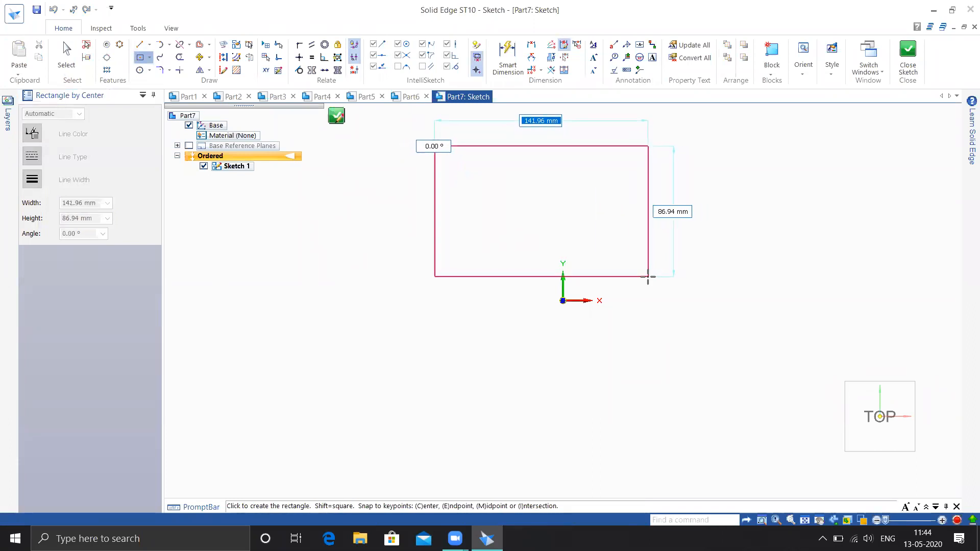
{"action": "left_click", "coordinate": [648, 277]}
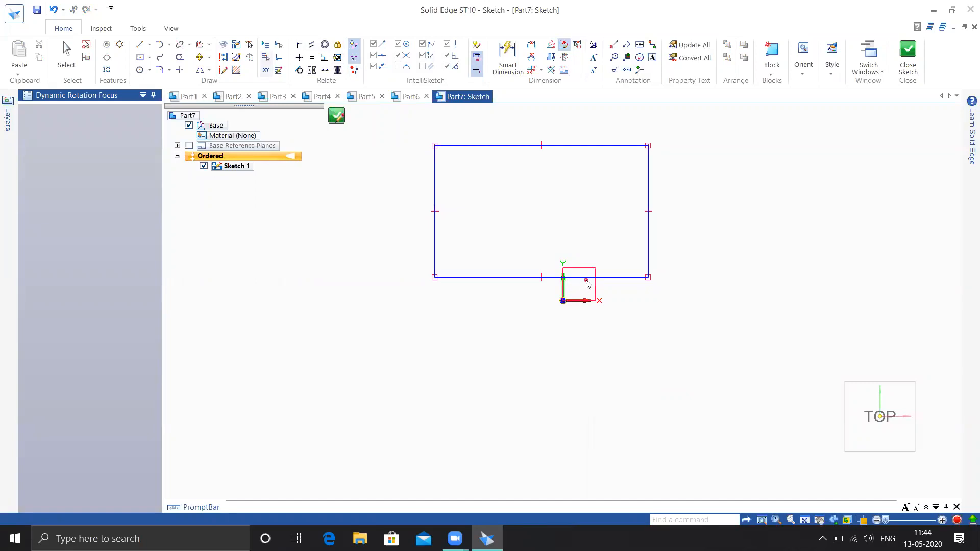
Step: Make the rectangle's lower edge collinear with the X axis and finish the sketch
{"action": "left_click", "coordinate": [324, 70]}
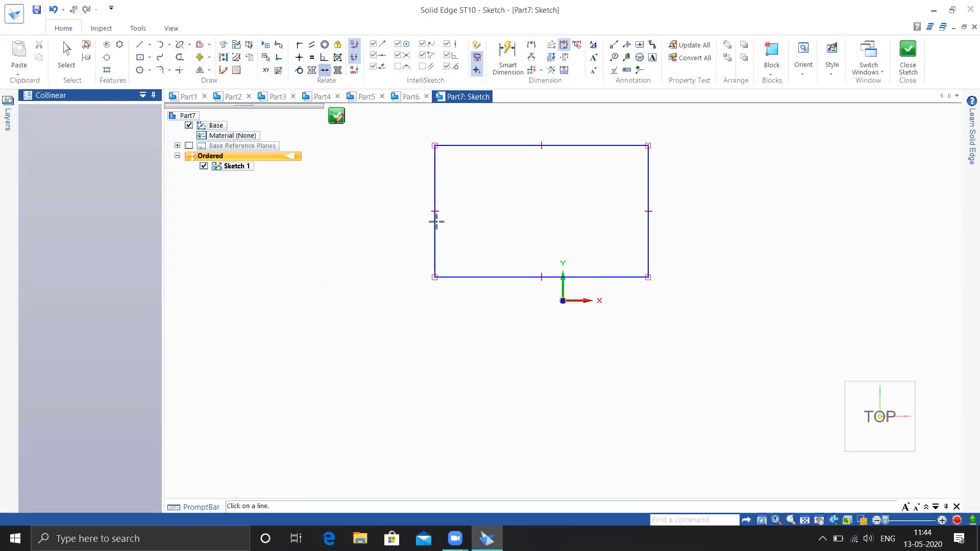
{"action": "left_click", "coordinate": [580, 301]}
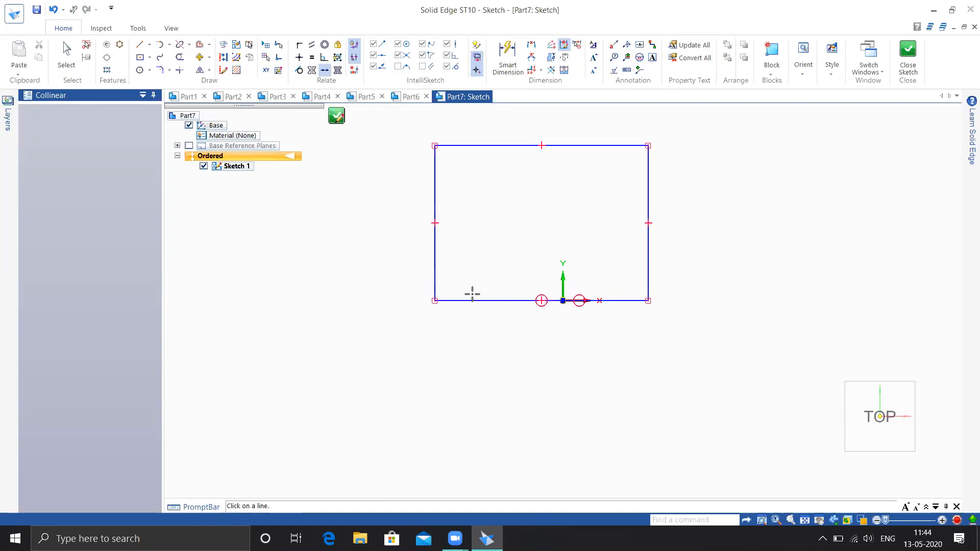
{"action": "key", "text": "Escape"}
{"action": "left_click", "coordinate": [907, 59]}
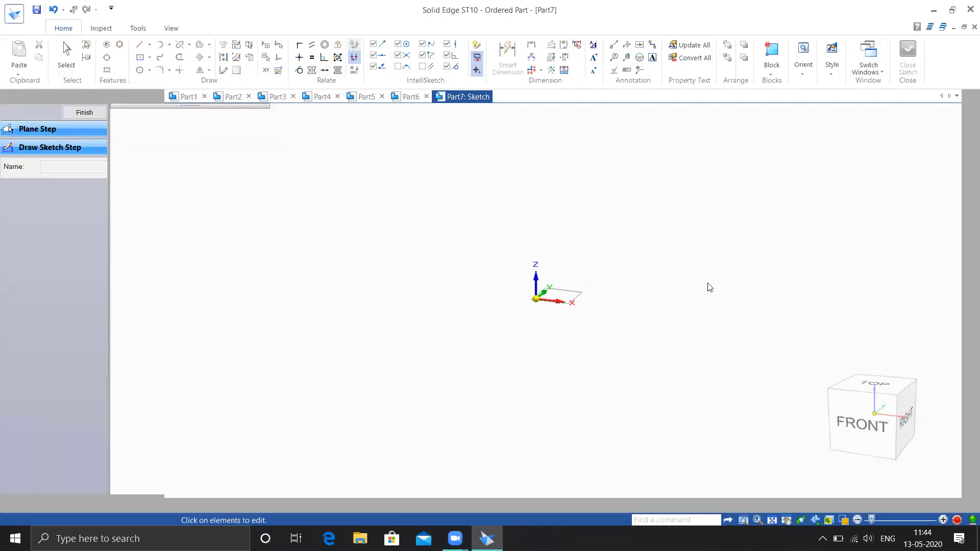
{"action": "left_click", "coordinate": [77, 113]}
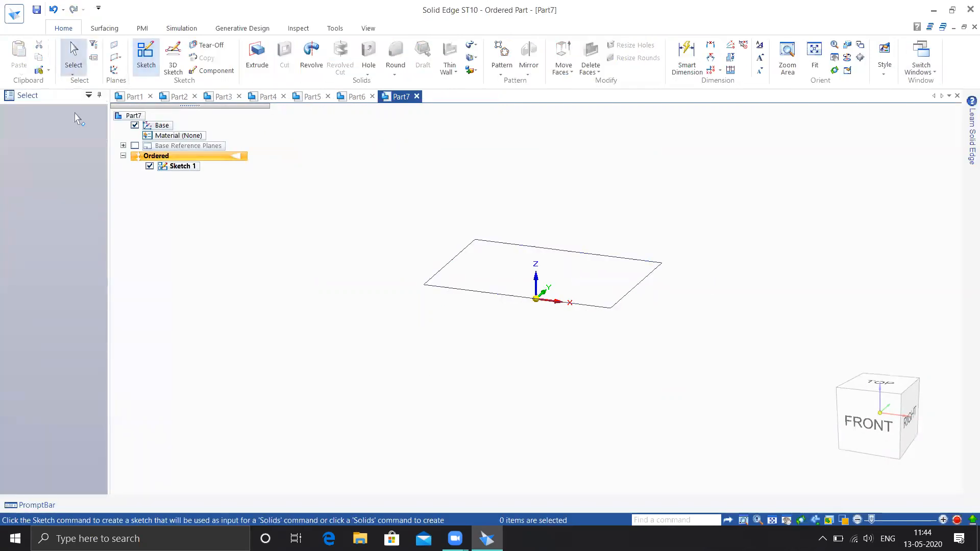
Step: Extrude the rectangle upward about 172 mm into a solid block
{"action": "left_click", "coordinate": [257, 55]}
{"action": "left_click", "coordinate": [460, 292]}
{"action": "right_click", "coordinate": [418, 227]}
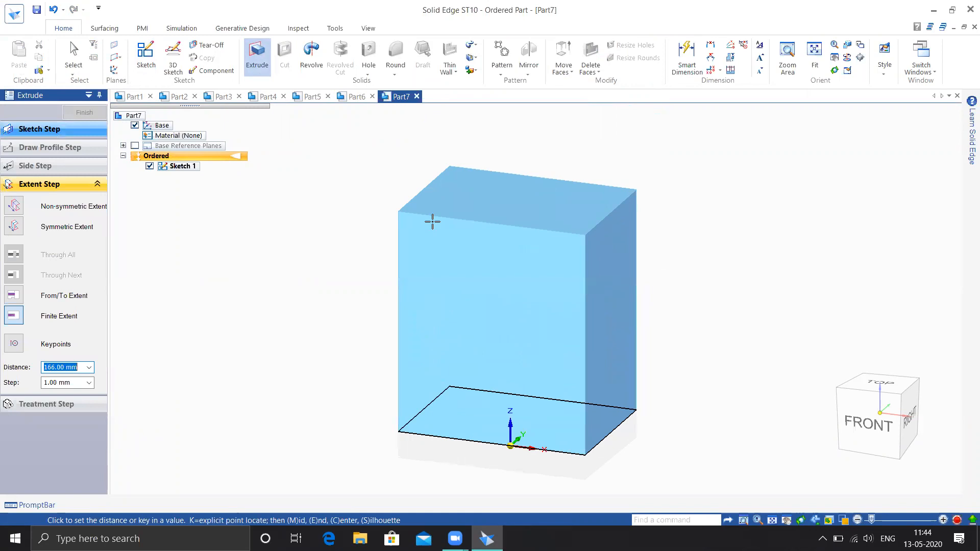
{"action": "left_click", "coordinate": [434, 219]}
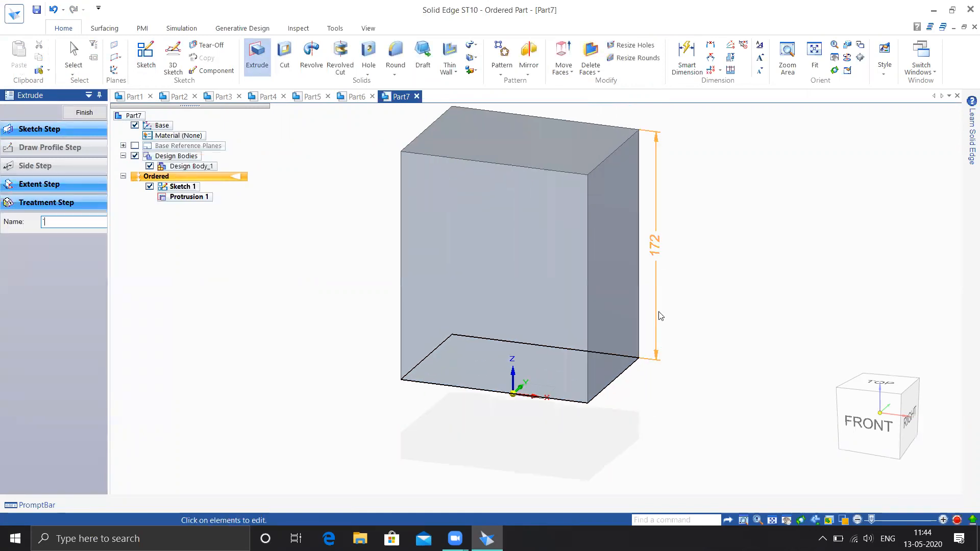
{"action": "key", "text": "Escape"}
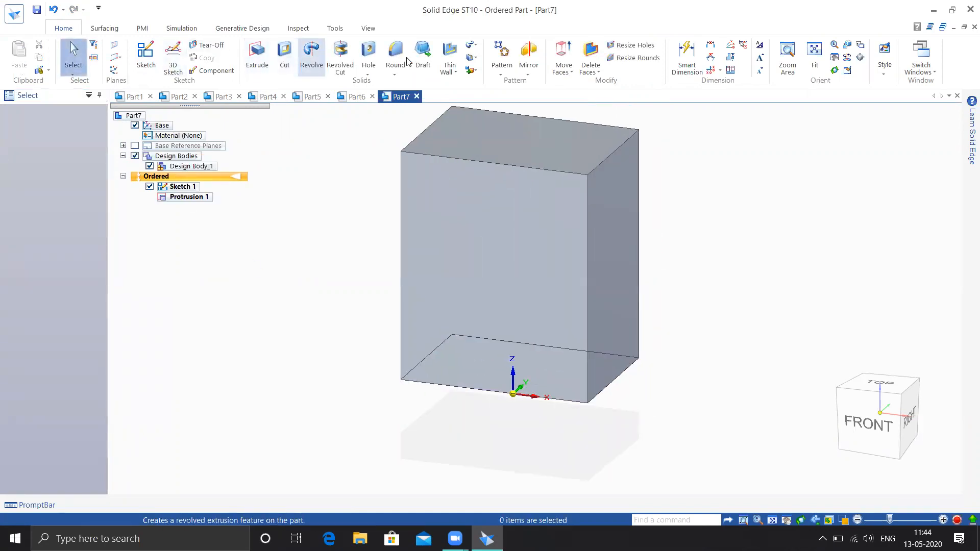
Step: Round the block's two front vertical edges with a 30 mm radius
{"action": "left_click", "coordinate": [397, 52]}
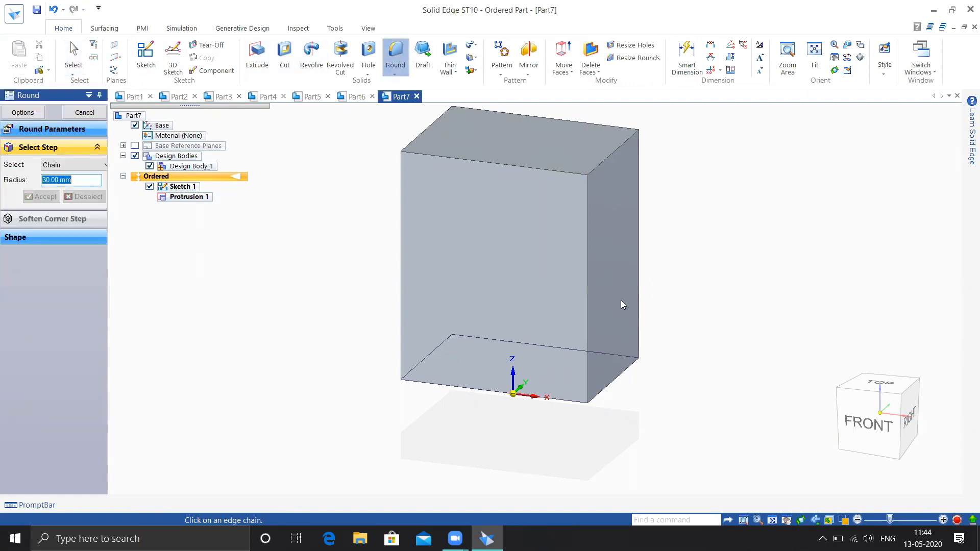
{"action": "left_click", "coordinate": [588, 299]}
{"action": "left_click", "coordinate": [401, 246]}
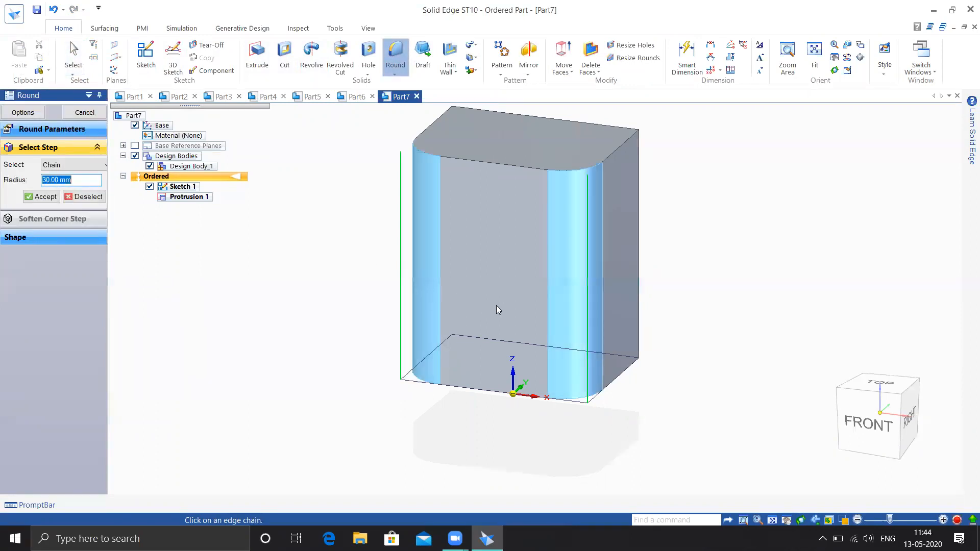
{"action": "left_click", "coordinate": [46, 197]}
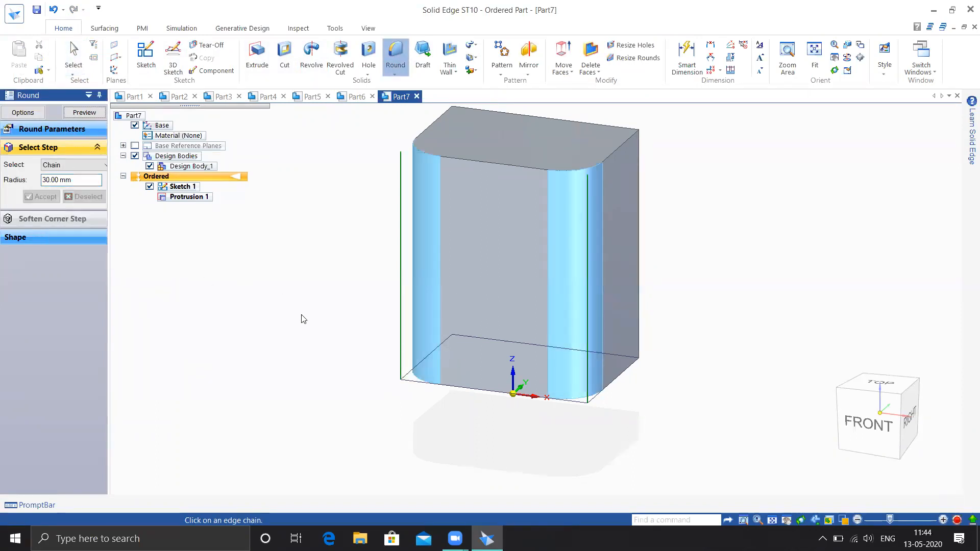
{"action": "left_click", "coordinate": [84, 113]}
{"action": "left_click", "coordinate": [84, 112]}
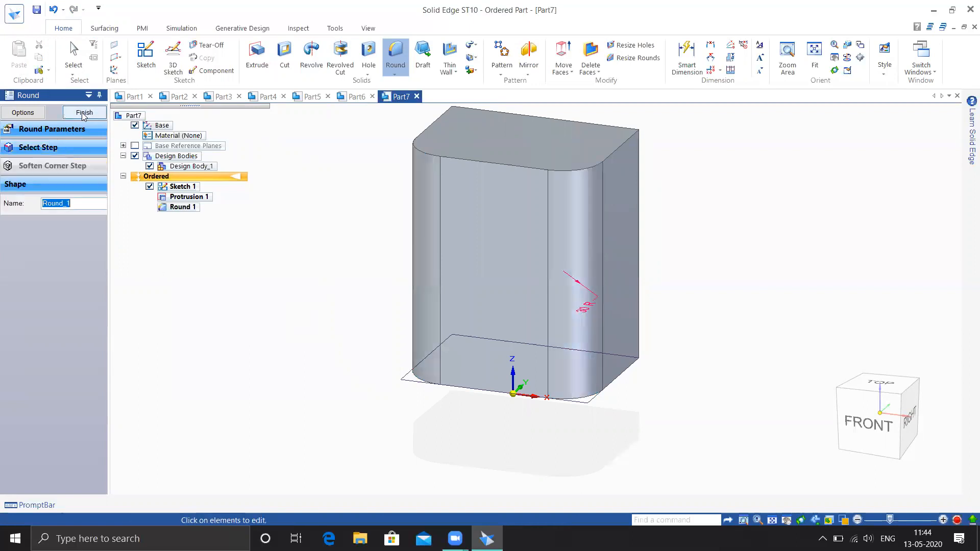
{"action": "left_click", "coordinate": [83, 113]}
Step: Open a new sketch on the block's front face
{"action": "middle_click_drag", "start_coordinate": [330, 372], "coordinate": [311, 376]}
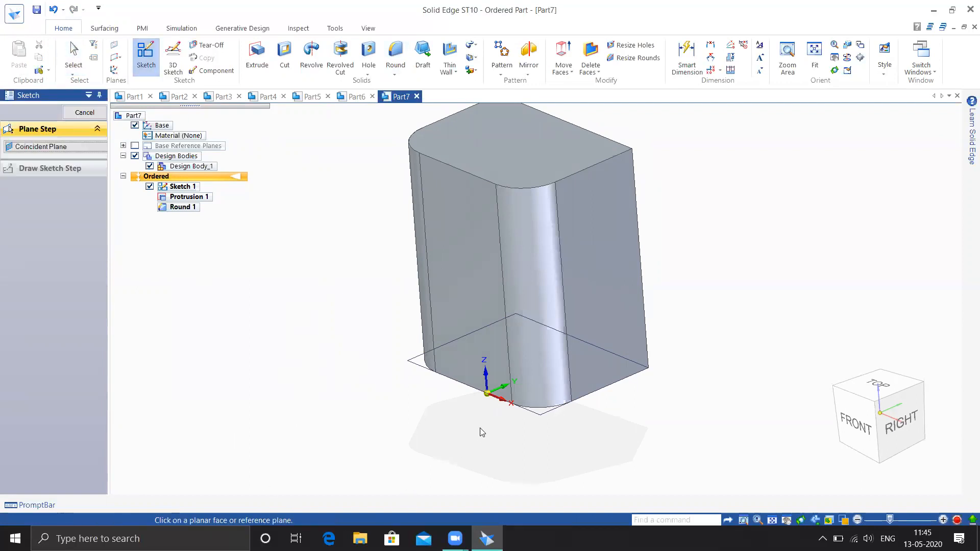
{"action": "left_click", "coordinate": [495, 373]}
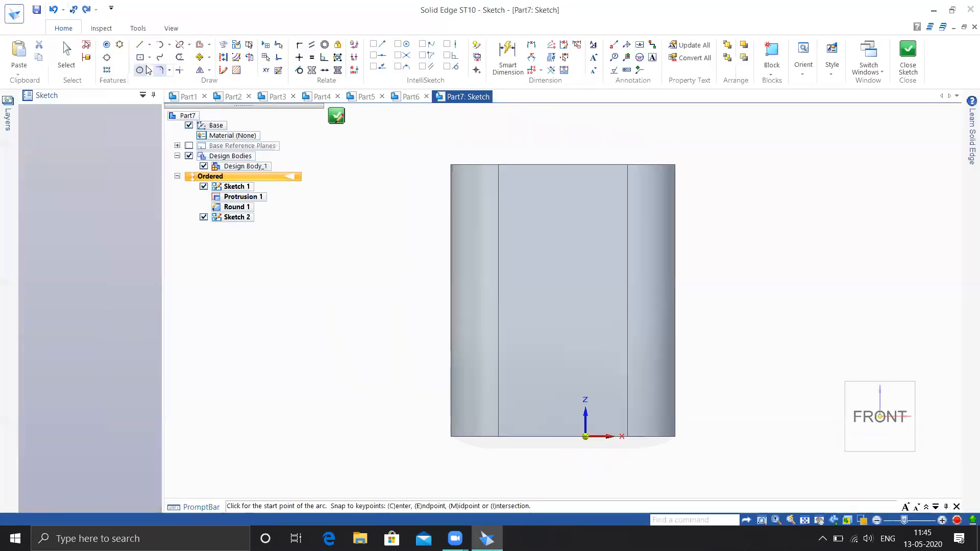
{"action": "left_click", "coordinate": [139, 70]}
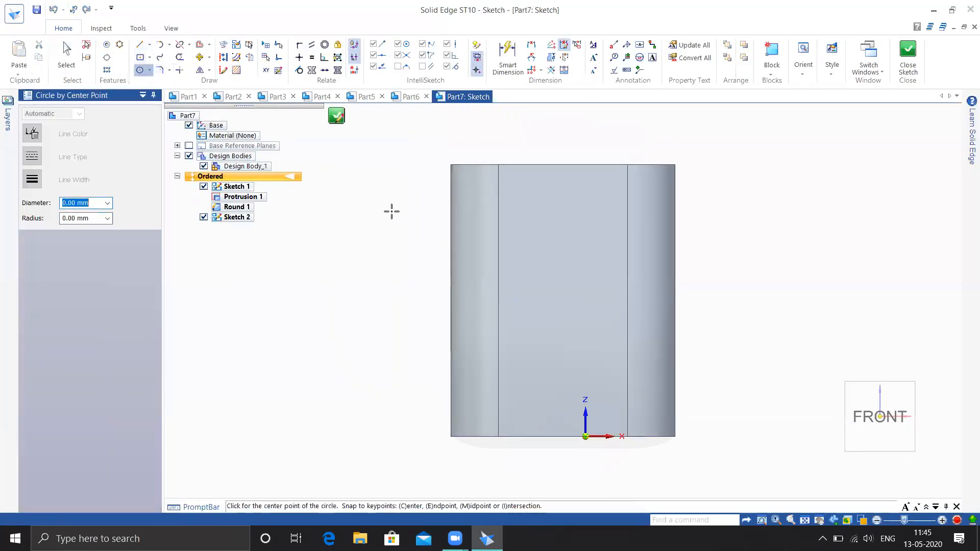
{"action": "key", "text": "Escape"}
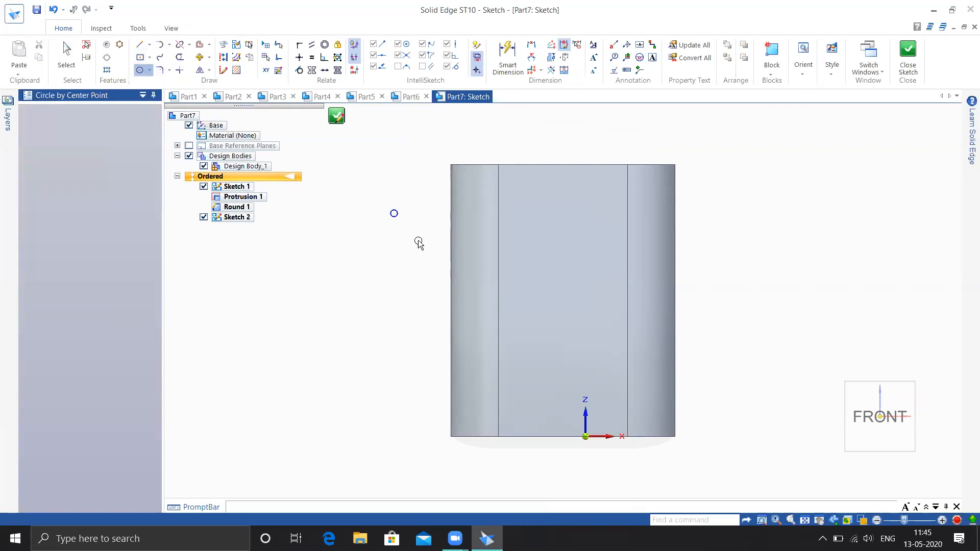
{"action": "left_click", "coordinate": [140, 70]}
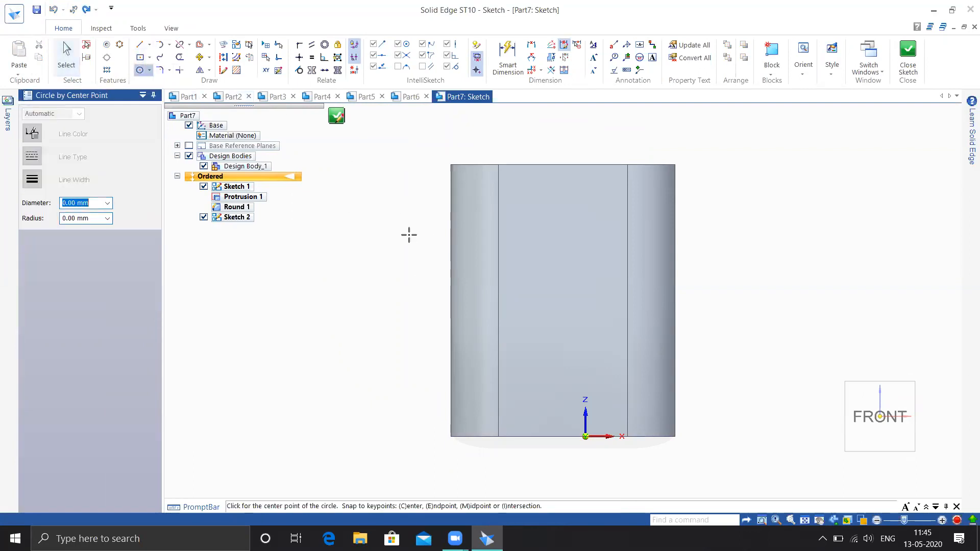
Step: Sketch one closed freeform curve across the front face, extending past both sides of the block, and finish the sketch
{"action": "left_click", "coordinate": [161, 58]}
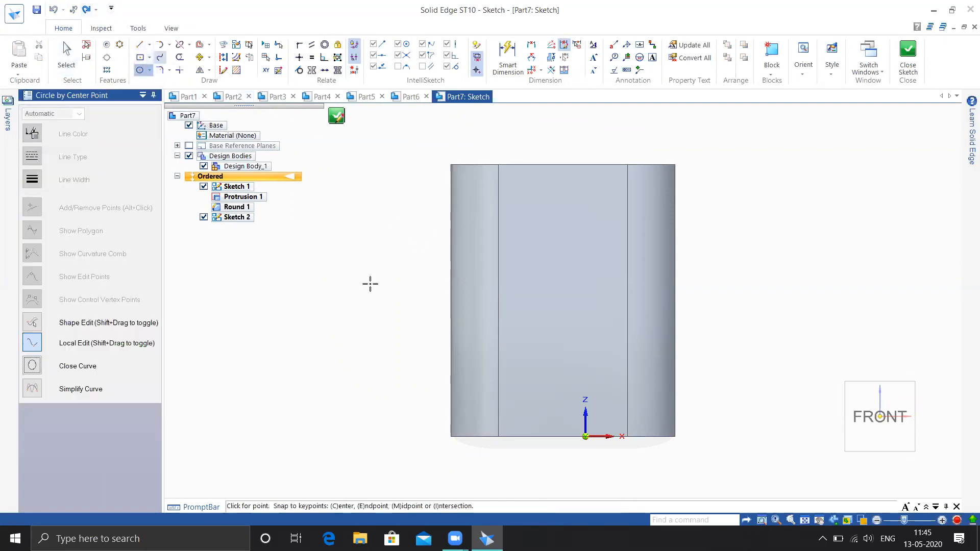
{"action": "left_click", "coordinate": [358, 221]}
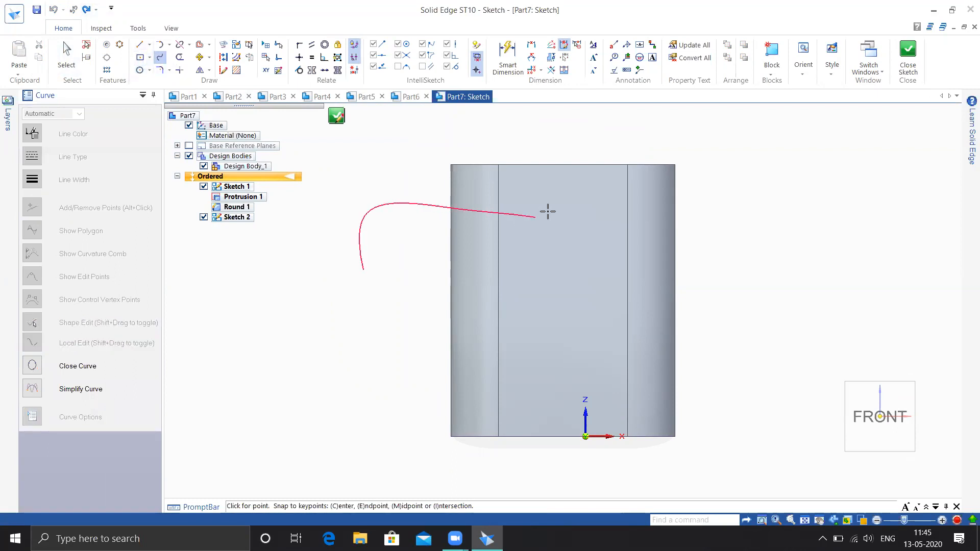
{"action": "mouse_move", "coordinate": [664, 208]}
{"action": "left_mouse_down"}
{"action": "mouse_move", "coordinate": [659, 317]}
{"action": "mouse_move", "coordinate": [725, 359]}
{"action": "left_mouse_up"}
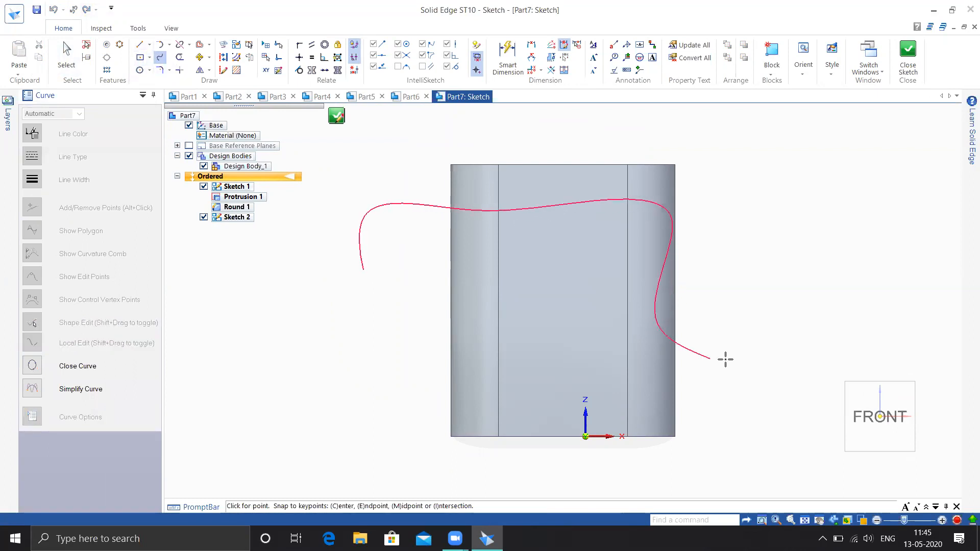
{"action": "mouse_move", "coordinate": [750, 406]}
{"action": "left_mouse_down"}
{"action": "mouse_move", "coordinate": [732, 416]}
{"action": "mouse_move", "coordinate": [587, 402]}
{"action": "mouse_move", "coordinate": [621, 351]}
{"action": "mouse_move", "coordinate": [491, 391]}
{"action": "mouse_move", "coordinate": [499, 396]}
{"action": "mouse_move", "coordinate": [380, 386]}
{"action": "mouse_move", "coordinate": [385, 301]}
{"action": "mouse_move", "coordinate": [332, 283]}
{"action": "mouse_move", "coordinate": [306, 313]}
{"action": "mouse_move", "coordinate": [173, 362]}
{"action": "left_mouse_up"}
{"action": "left_click", "coordinate": [85, 369]}
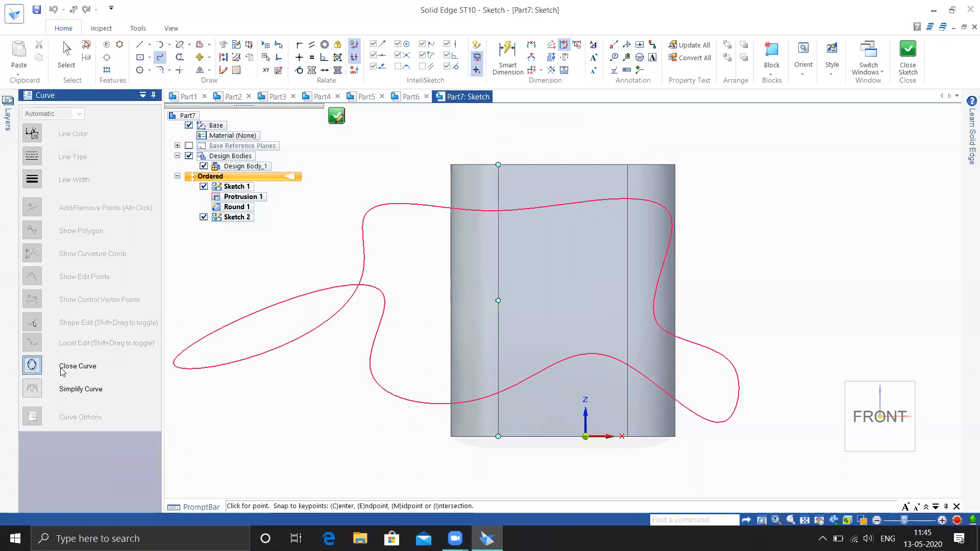
{"action": "mouse_move", "coordinate": [378, 327]}
{"action": "left_mouse_down"}
{"action": "mouse_move", "coordinate": [367, 337]}
{"action": "mouse_move", "coordinate": [374, 289]}
{"action": "mouse_move", "coordinate": [380, 392]}
{"action": "left_mouse_up"}
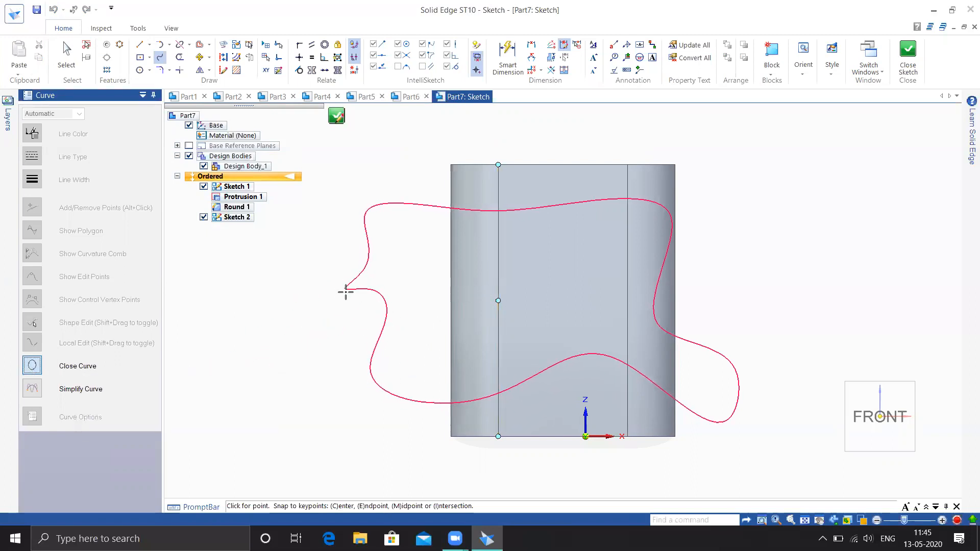
{"action": "right_click", "coordinate": [281, 325]}
{"action": "key", "text": "Escape"}
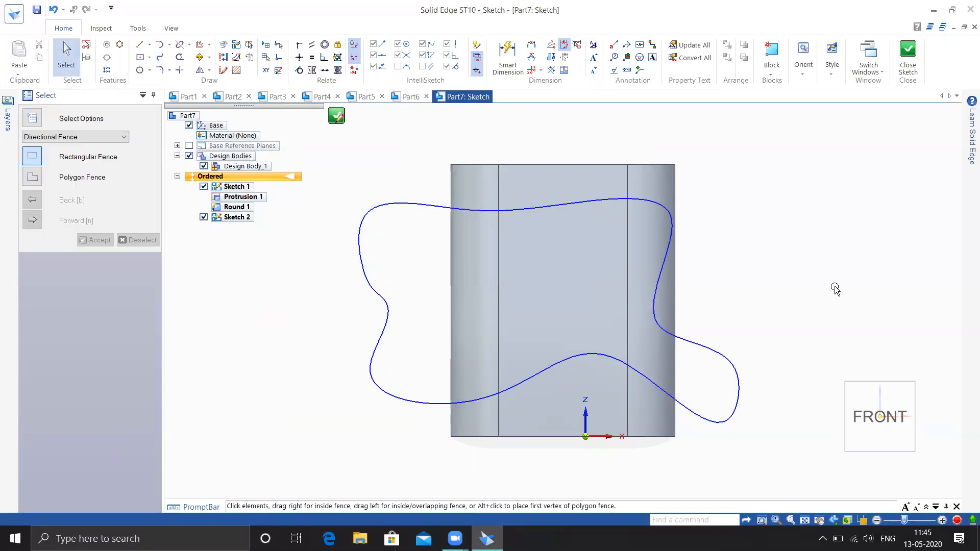
{"action": "left_click", "coordinate": [908, 56]}
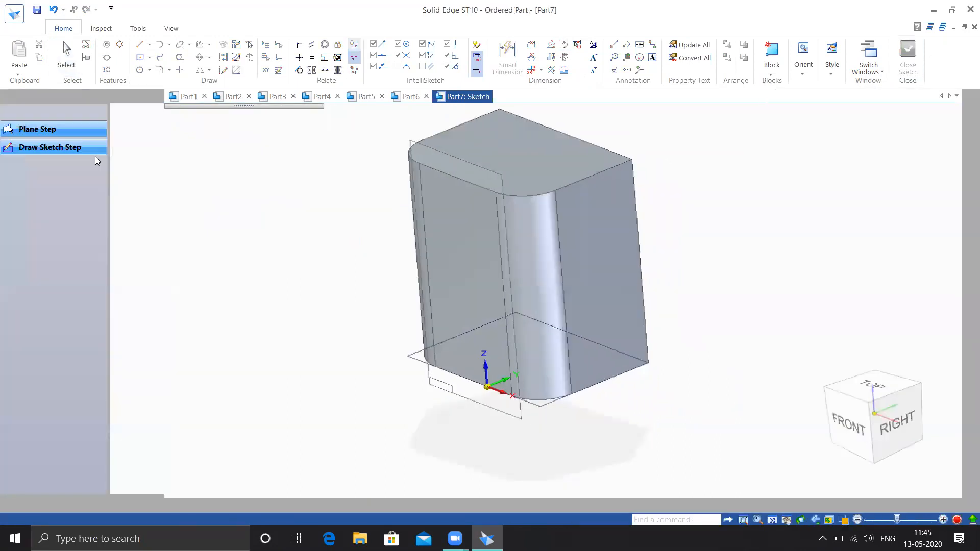
{"action": "left_click", "coordinate": [84, 112]}
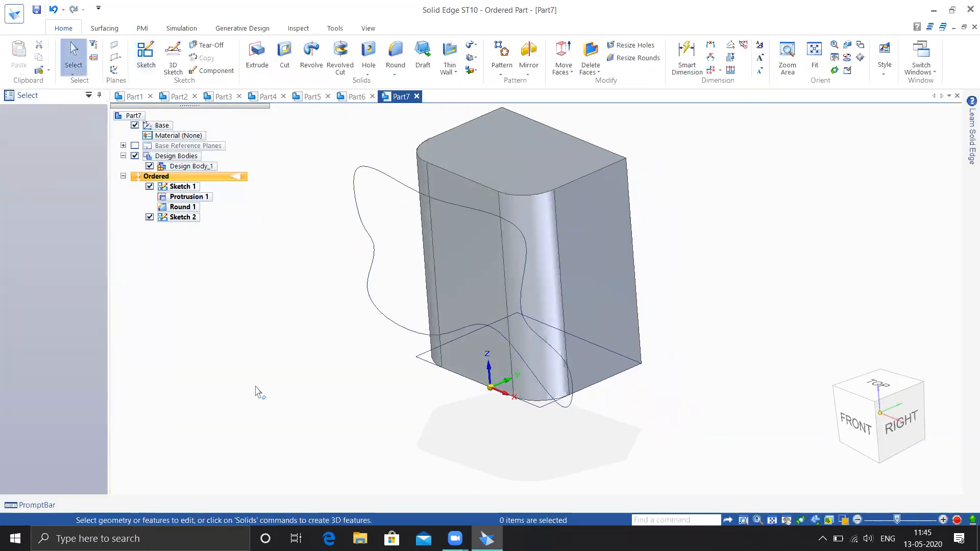
Step: Begin a Wrap Sketch feature and accept the block's front, side and rounded corner faces as its target surfaces
{"action": "mouse_move", "coordinate": [280, 385]}
{"action": "middle_mouse_down"}
{"action": "mouse_move", "coordinate": [367, 334]}
{"action": "mouse_move", "coordinate": [306, 350]}
{"action": "middle_mouse_up"}
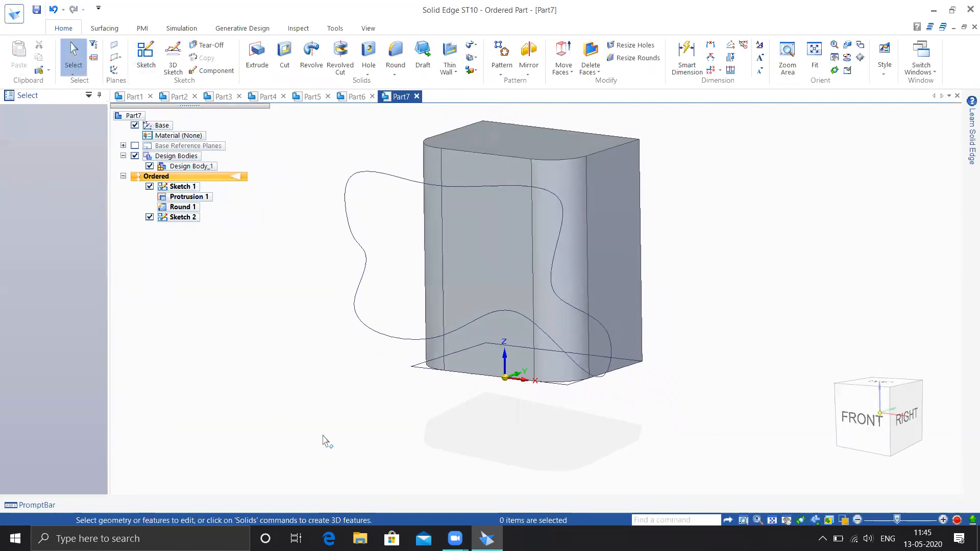
{"action": "left_click", "coordinate": [104, 28]}
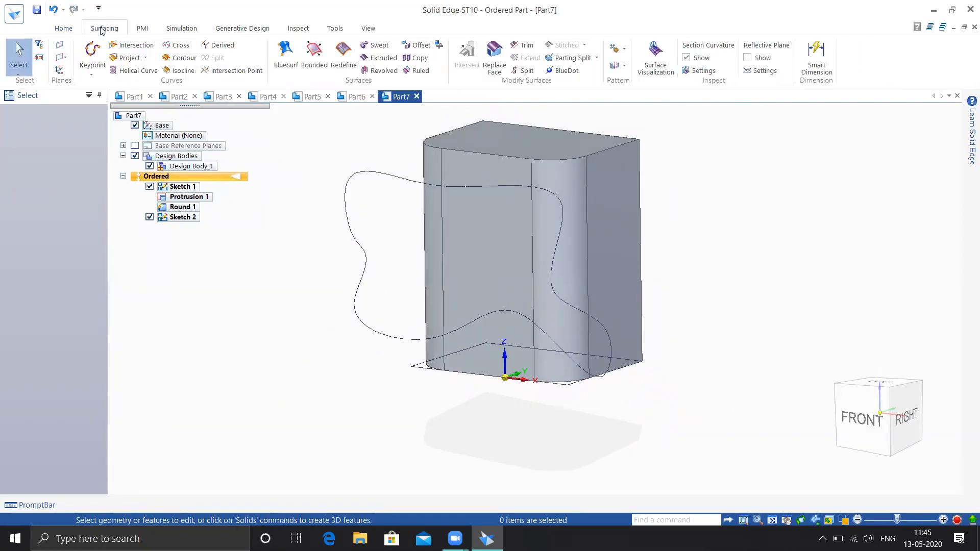
{"action": "left_click", "coordinate": [147, 58]}
{"action": "left_click", "coordinate": [149, 84]}
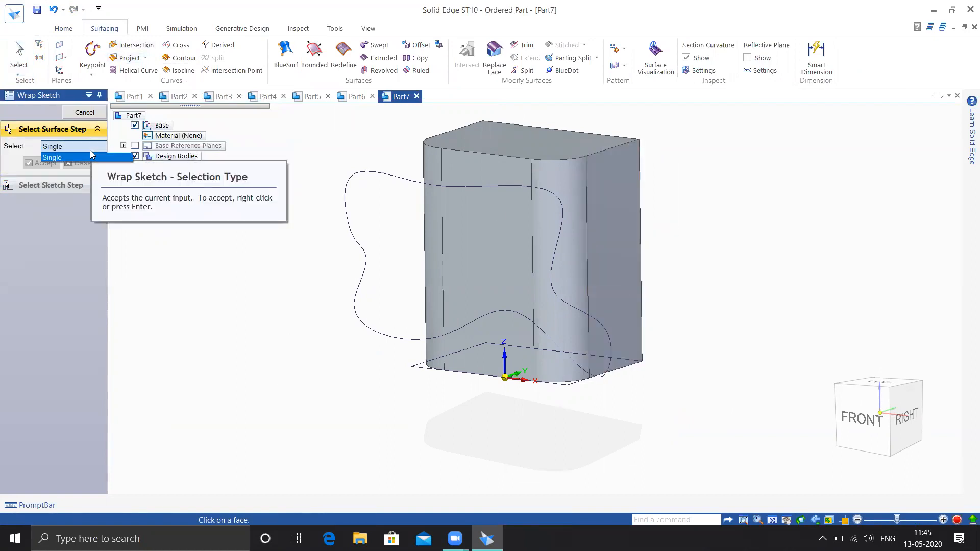
{"action": "left_click", "coordinate": [615, 211]}
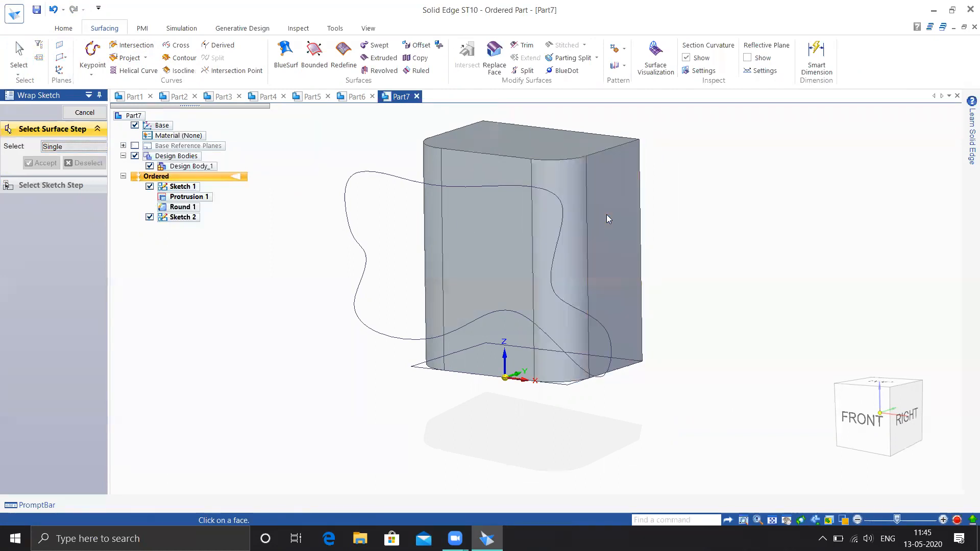
{"action": "left_click", "coordinate": [564, 206]}
{"action": "middle_click_drag", "start_coordinate": [493, 204], "coordinate": [464, 178]}
{"action": "middle_click_drag", "start_coordinate": [403, 231], "coordinate": [237, 311]}
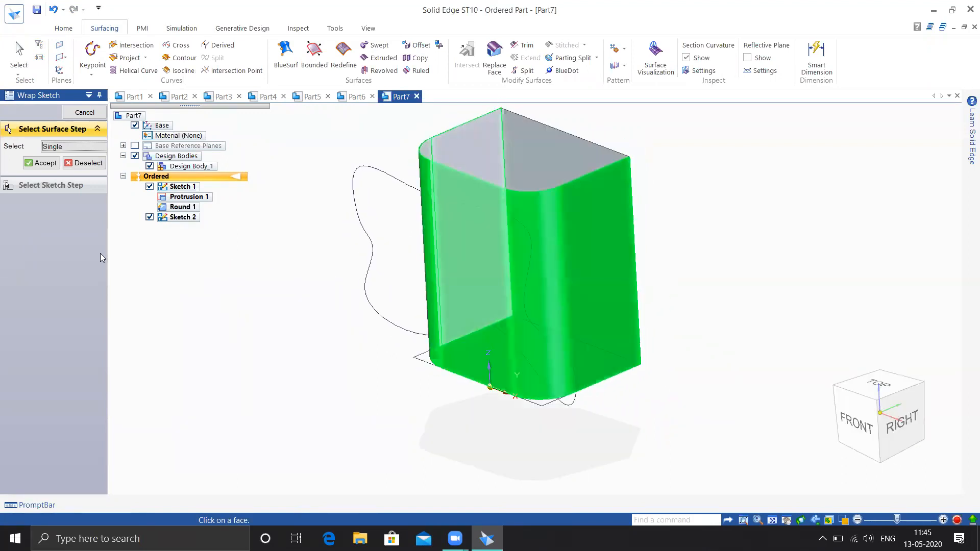
{"action": "right_click", "coordinate": [185, 291]}
Step: Wrap the closed freeform curve onto the accepted faces and complete the feature
{"action": "left_click", "coordinate": [367, 169]}
{"action": "right_click", "coordinate": [243, 317]}
{"action": "mouse_move", "coordinate": [245, 328]}
{"action": "middle_mouse_down"}
{"action": "mouse_move", "coordinate": [284, 308]}
{"action": "mouse_move", "coordinate": [403, 284]}
{"action": "middle_mouse_up"}
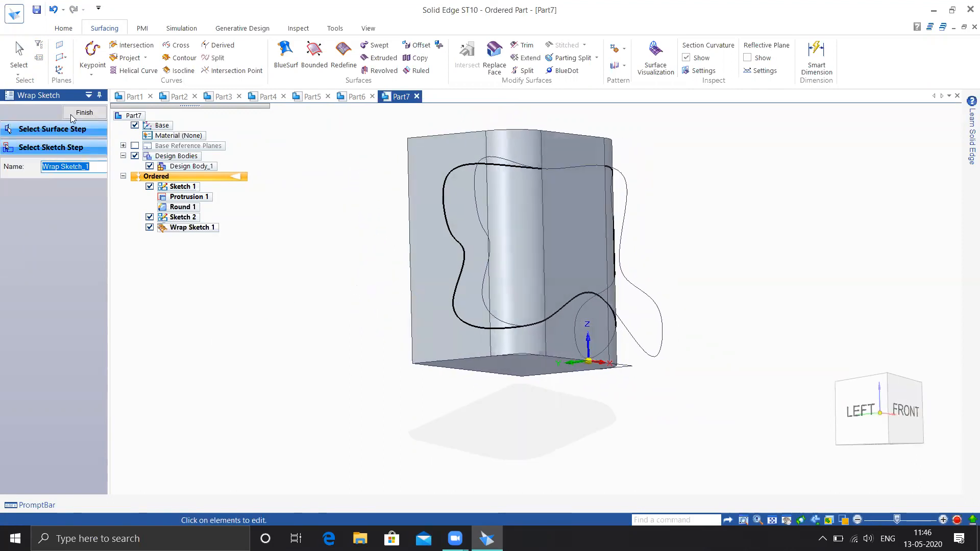
{"action": "left_click", "coordinate": [84, 112]}
{"action": "left_click", "coordinate": [82, 113]}
Step: Hide the freeform sketch to inspect the wrapped curve around the block, and undo the wrap
{"action": "mouse_move", "coordinate": [271, 310]}
{"action": "middle_mouse_down"}
{"action": "mouse_move", "coordinate": [298, 235]}
{"action": "mouse_move", "coordinate": [162, 273]}
{"action": "middle_mouse_up"}
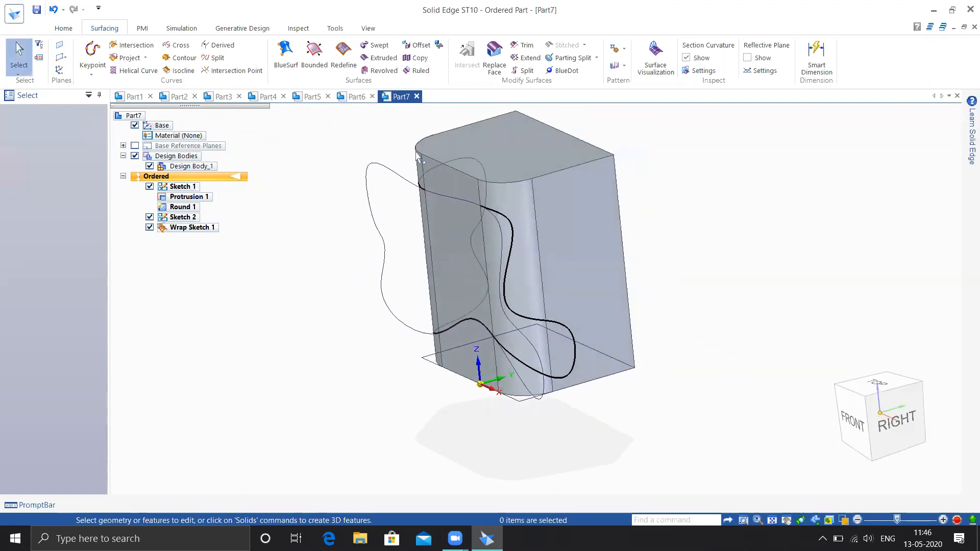
{"action": "middle_click_drag", "start_coordinate": [588, 301], "coordinate": [635, 278]}
{"action": "left_click", "coordinate": [149, 217]}
{"action": "middle_click_drag", "start_coordinate": [326, 313], "coordinate": [341, 326]}
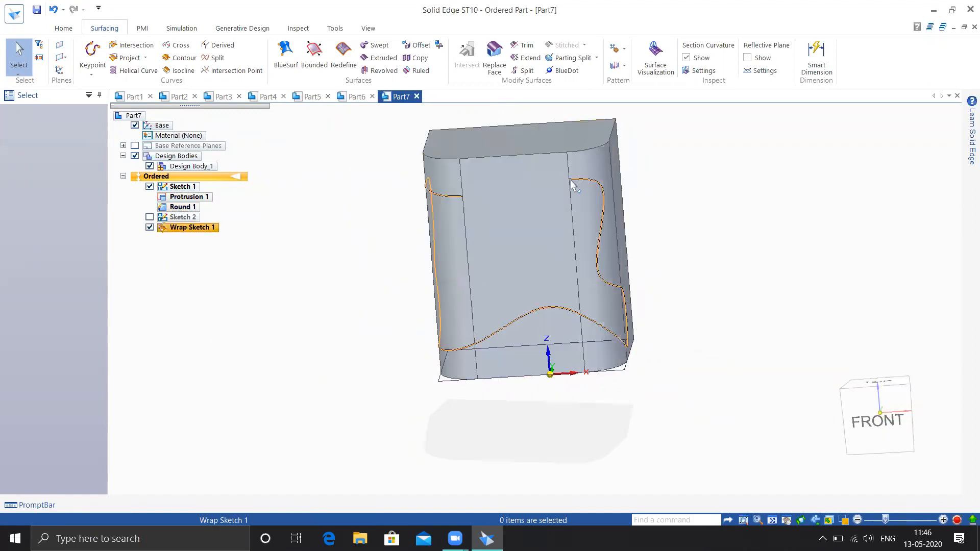
{"action": "middle_click_drag", "start_coordinate": [484, 204], "coordinate": [515, 276]}
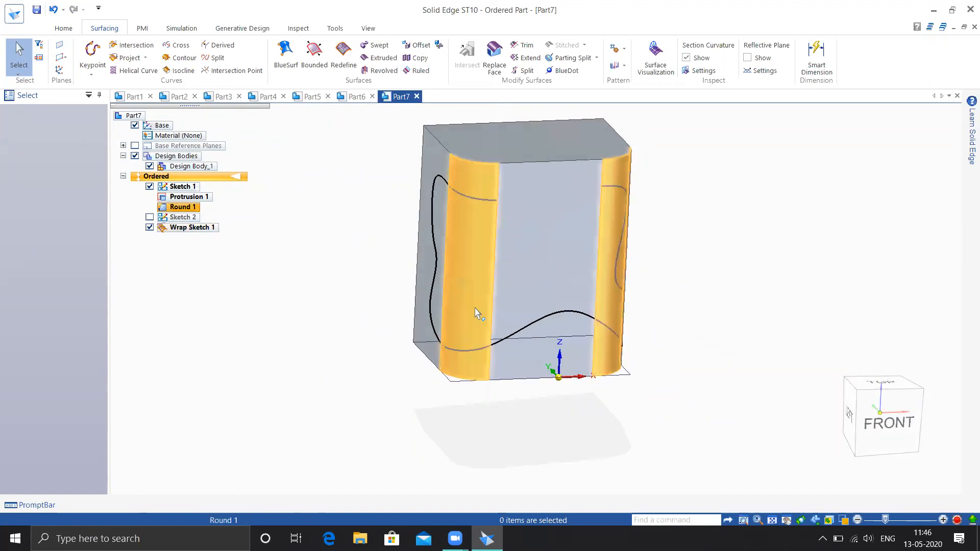
{"action": "key", "text": "ctrl+z"}
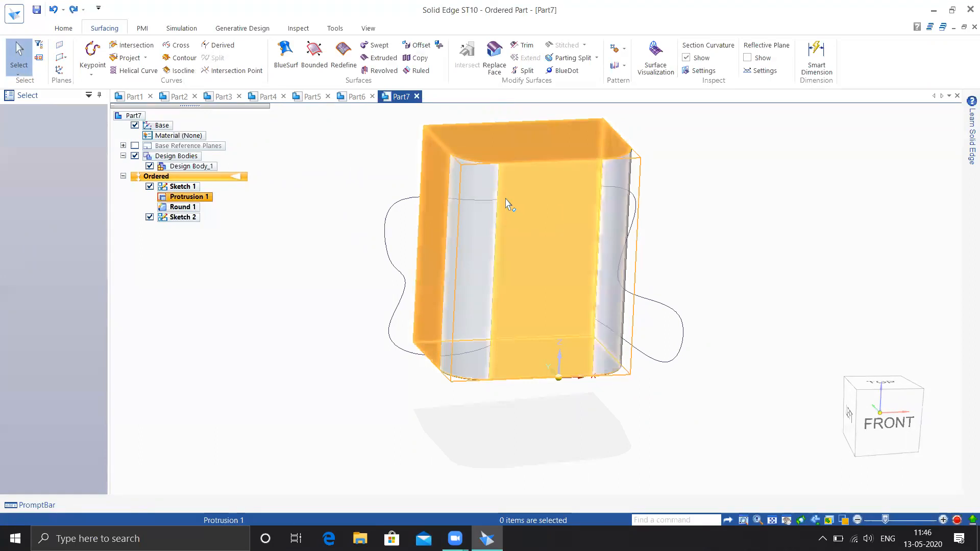
Step: Examine how the freeform sketch lies against the block's front, rounded and side faces
{"action": "middle_click_drag", "start_coordinate": [522, 260], "coordinate": [398, 263]}
{"action": "middle_click_drag", "start_coordinate": [494, 240], "coordinate": [480, 223]}
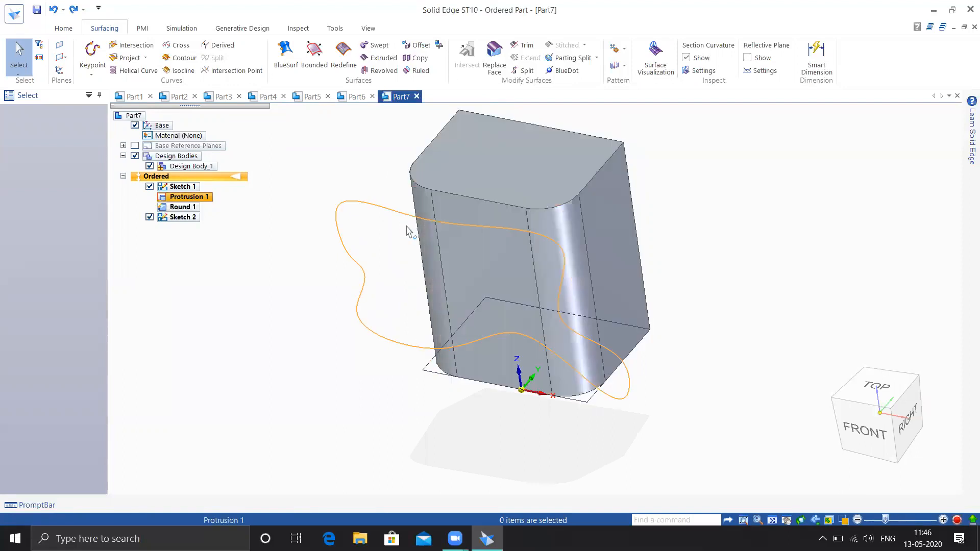
{"action": "left_click", "coordinate": [341, 235]}
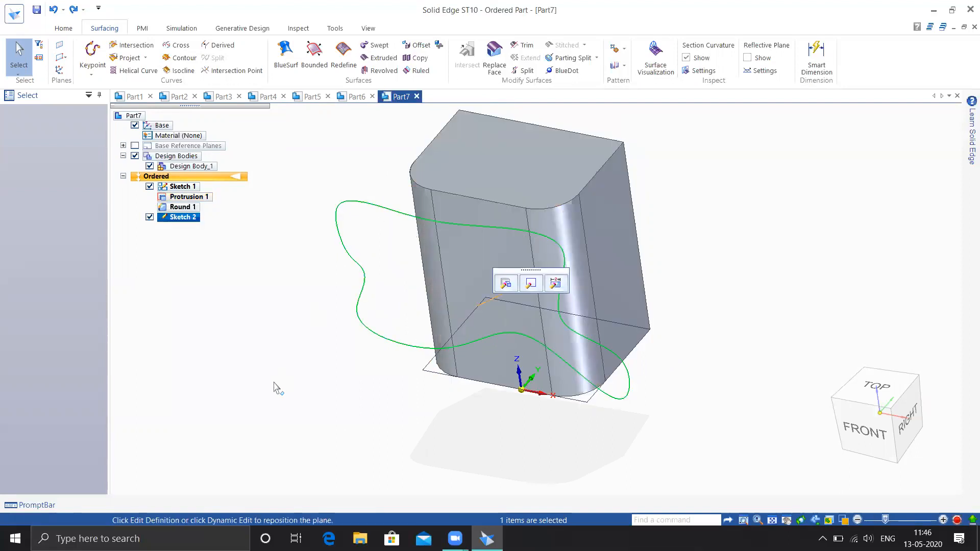
{"action": "mouse_move", "coordinate": [273, 348]}
{"action": "middle_mouse_down"}
{"action": "mouse_move", "coordinate": [300, 329]}
{"action": "mouse_move", "coordinate": [294, 351]}
{"action": "mouse_move", "coordinate": [247, 332]}
{"action": "middle_mouse_up"}
{"action": "key", "text": "Escape"}
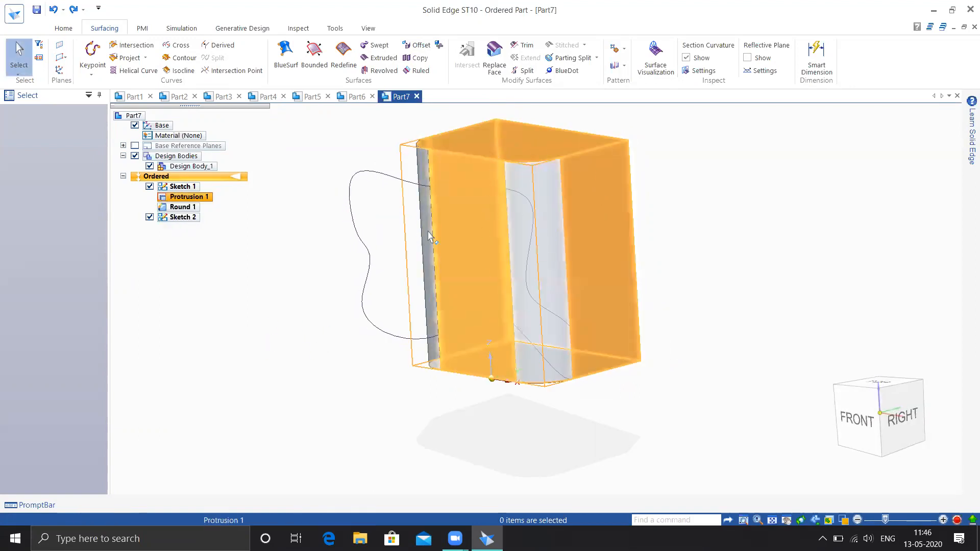
{"action": "middle_click_drag", "start_coordinate": [684, 206], "coordinate": [632, 241]}
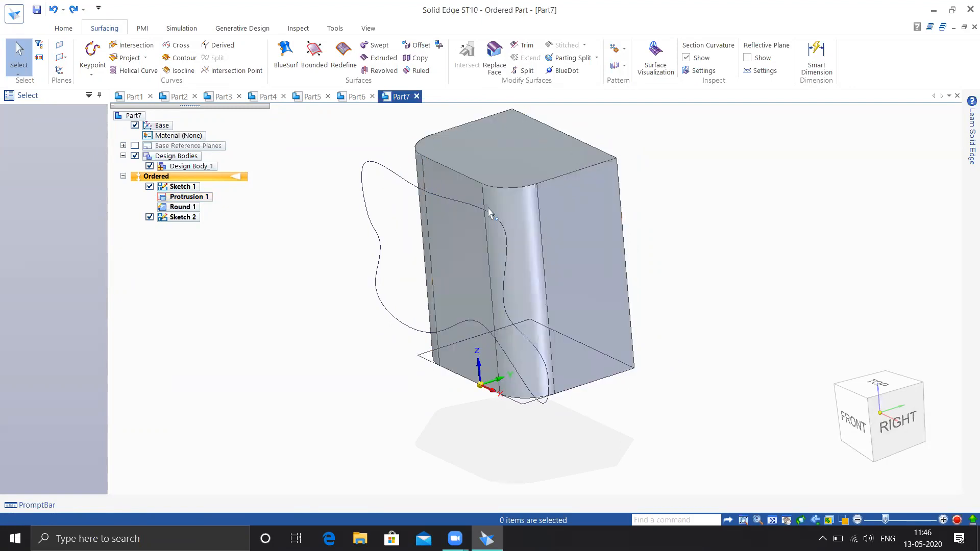
{"action": "middle_click_drag", "start_coordinate": [698, 271], "coordinate": [696, 274]}
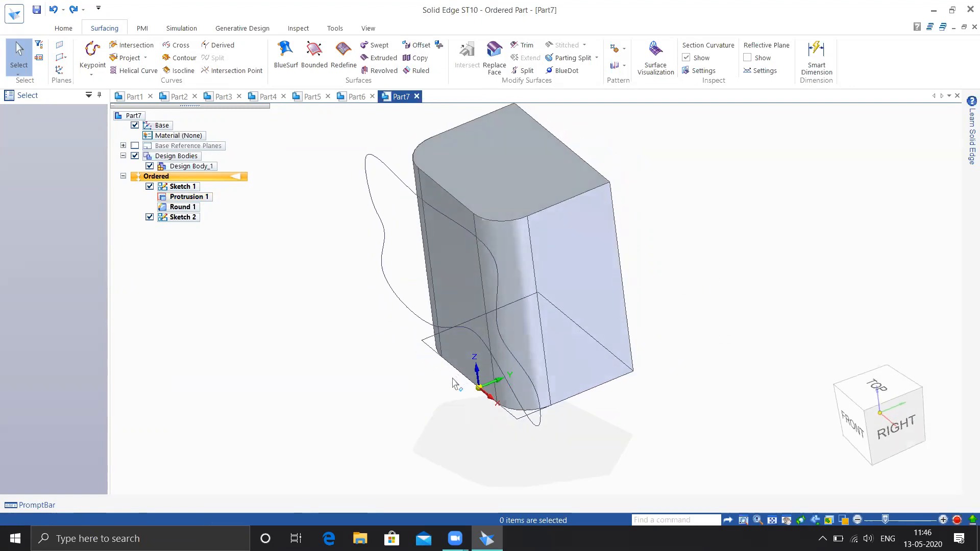
{"action": "middle_click_drag", "start_coordinate": [291, 415], "coordinate": [295, 376]}
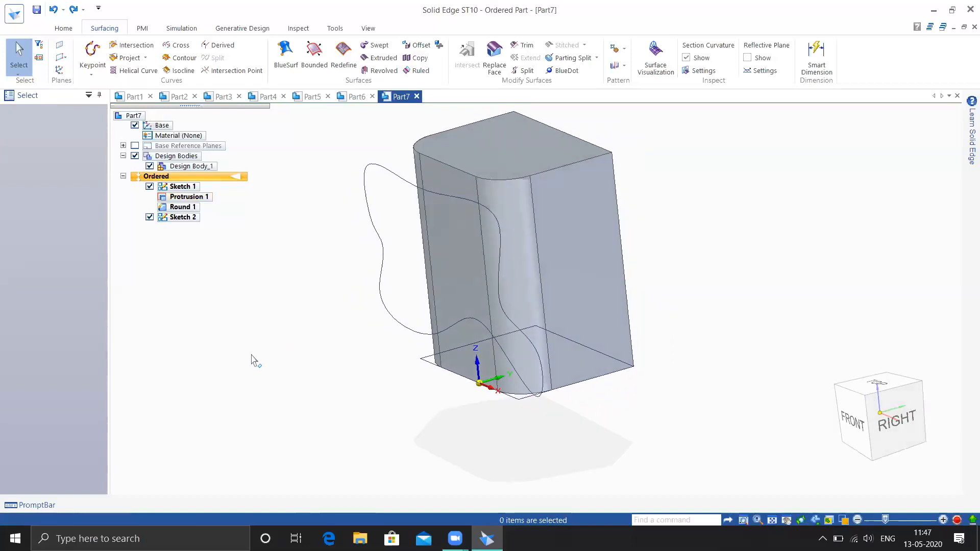
Step: Try the Wrap Sketch again with the freeform curve on the block's front, rounded corner and side faces
{"action": "left_click", "coordinate": [146, 58]}
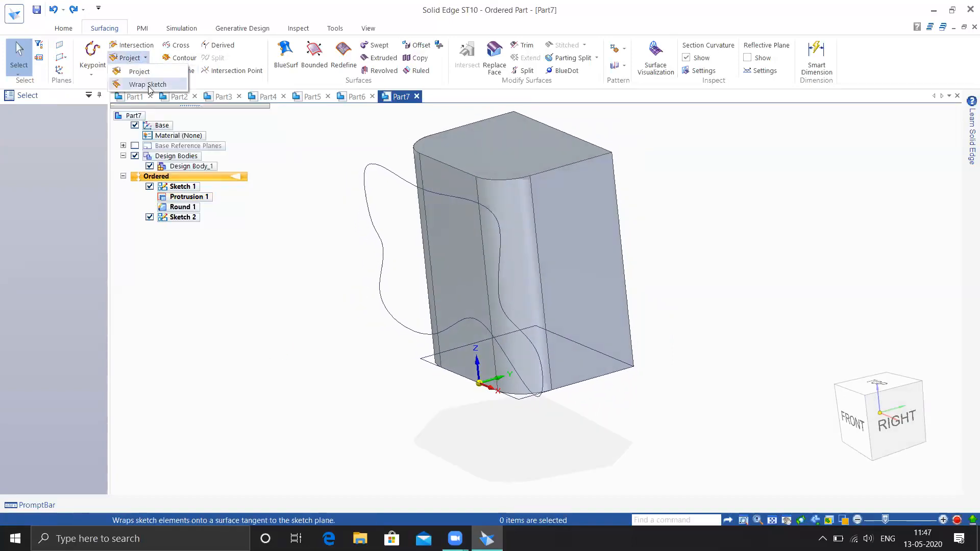
{"action": "left_click", "coordinate": [139, 84]}
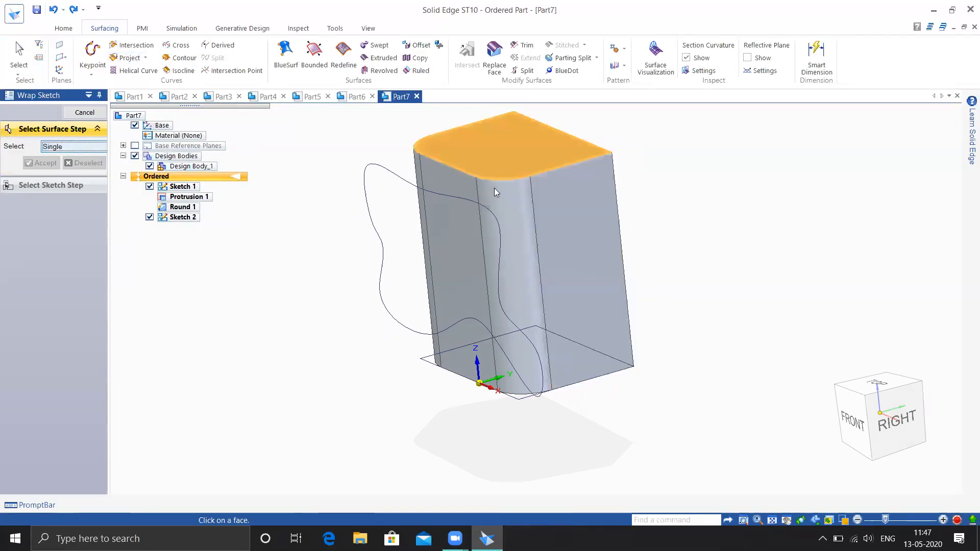
{"action": "left_click", "coordinate": [458, 181]}
{"action": "left_click", "coordinate": [490, 189]}
{"action": "left_click", "coordinate": [552, 196]}
{"action": "middle_click_drag", "start_coordinate": [382, 165], "coordinate": [482, 188]}
{"action": "left_click", "coordinate": [41, 162]}
{"action": "left_click", "coordinate": [409, 190]}
{"action": "right_click", "coordinate": [267, 282]}
Step: Examine the wrapped curve around the block while finishing the feature, and undo this wrap
{"action": "middle_click_drag", "start_coordinate": [286, 318], "coordinate": [422, 159]}
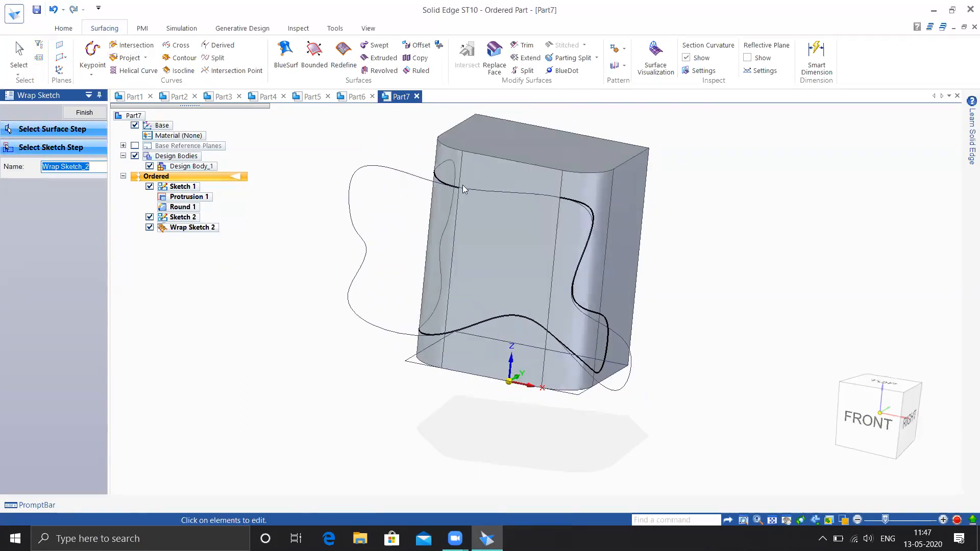
{"action": "middle_click_drag", "start_coordinate": [562, 200], "coordinate": [459, 229]}
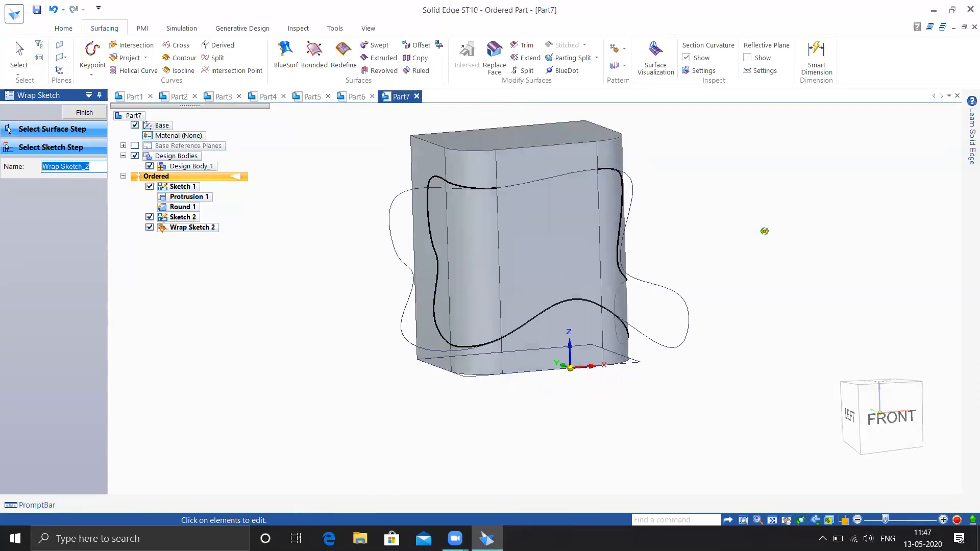
{"action": "left_click", "coordinate": [84, 127]}
{"action": "left_click", "coordinate": [84, 113]}
{"action": "mouse_move", "coordinate": [315, 301]}
{"action": "middle_mouse_down"}
{"action": "mouse_move", "coordinate": [366, 232]}
{"action": "mouse_move", "coordinate": [181, 293]}
{"action": "mouse_move", "coordinate": [168, 327]}
{"action": "middle_mouse_up"}
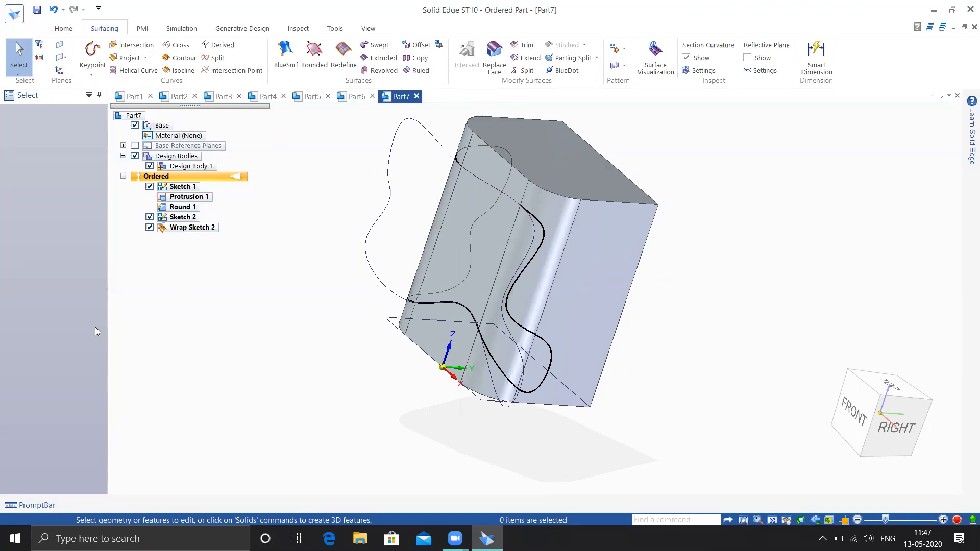
{"action": "key", "text": "ctrl+z"}
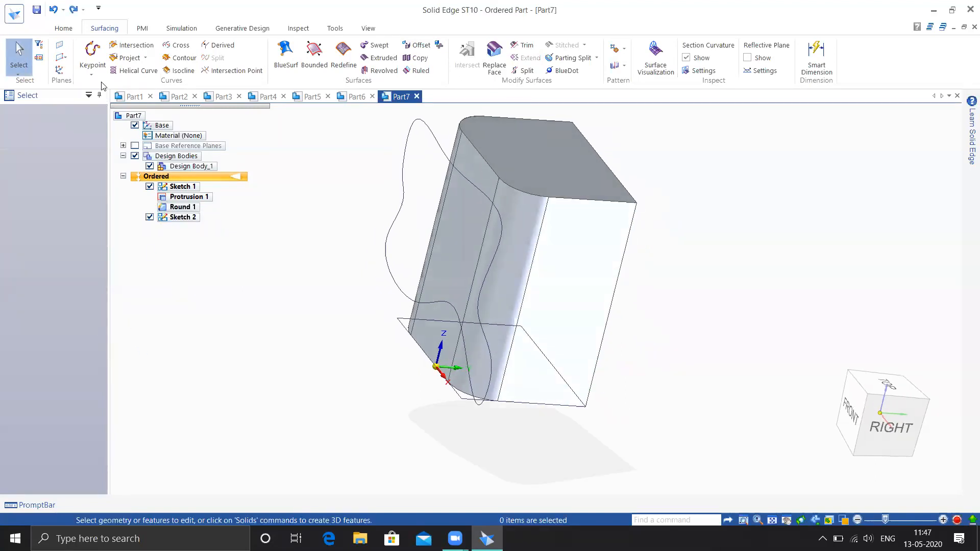
{"action": "left_click", "coordinate": [145, 57]}
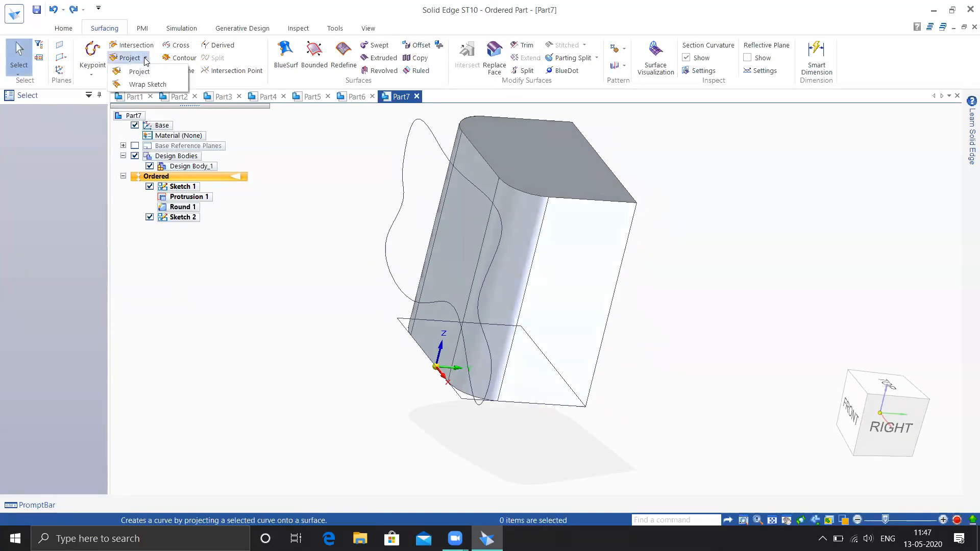
{"action": "left_click", "coordinate": [89, 87]}
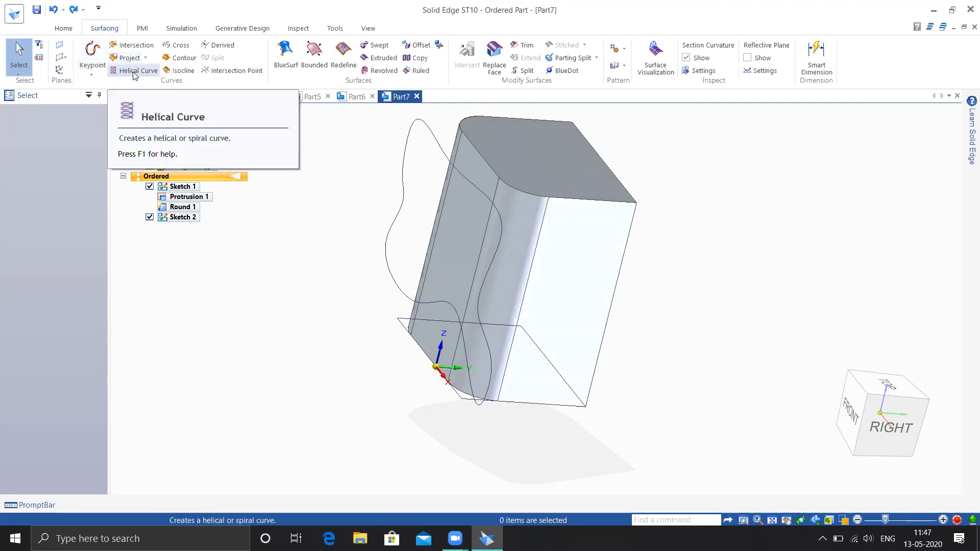
{"action": "left_click", "coordinate": [64, 28]}
{"action": "left_click", "coordinate": [477, 46]}
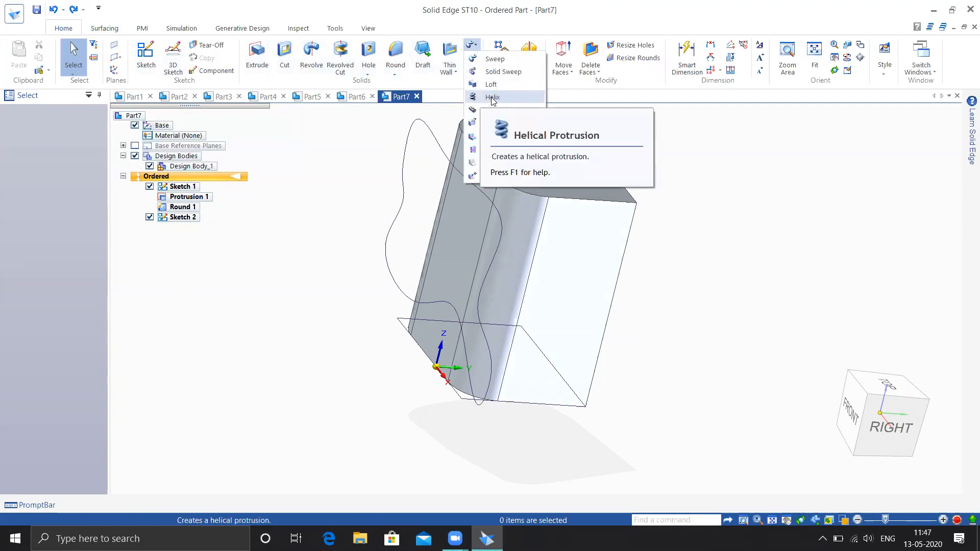
{"action": "key", "text": "Escape"}
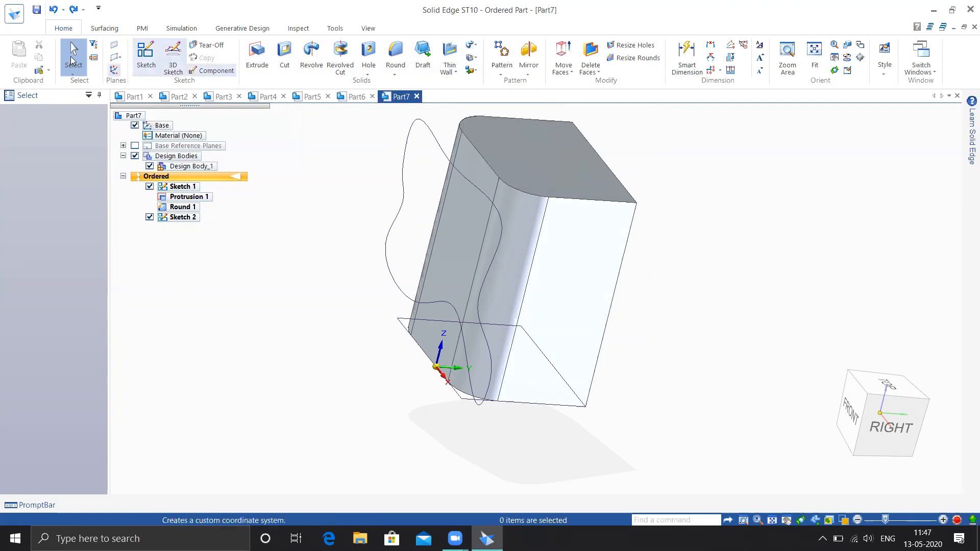
{"action": "left_click", "coordinate": [105, 29]}
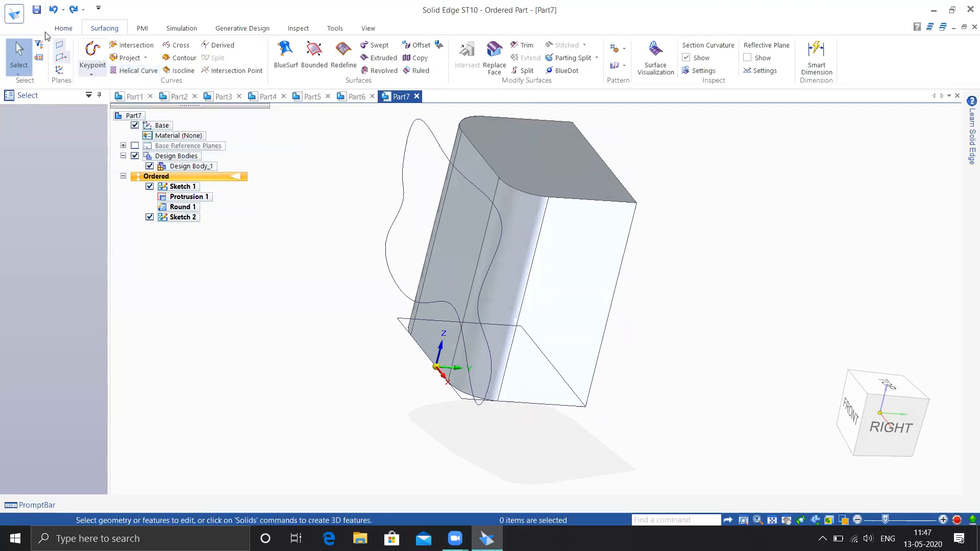
Step: Create a new part document from the ISO Metric Part template
{"action": "left_click", "coordinate": [16, 19]}
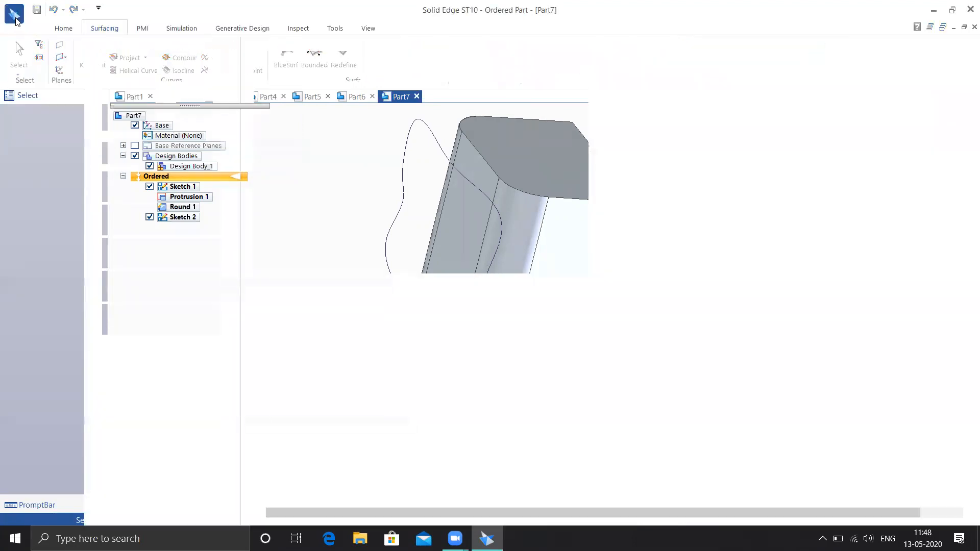
{"action": "mouse_move", "coordinate": [77, 75]}
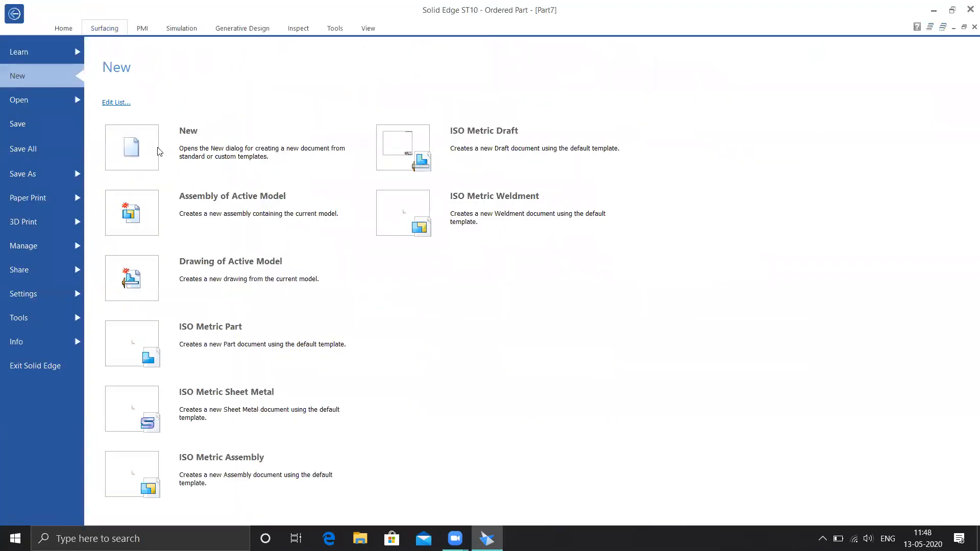
{"action": "left_click", "coordinate": [214, 322]}
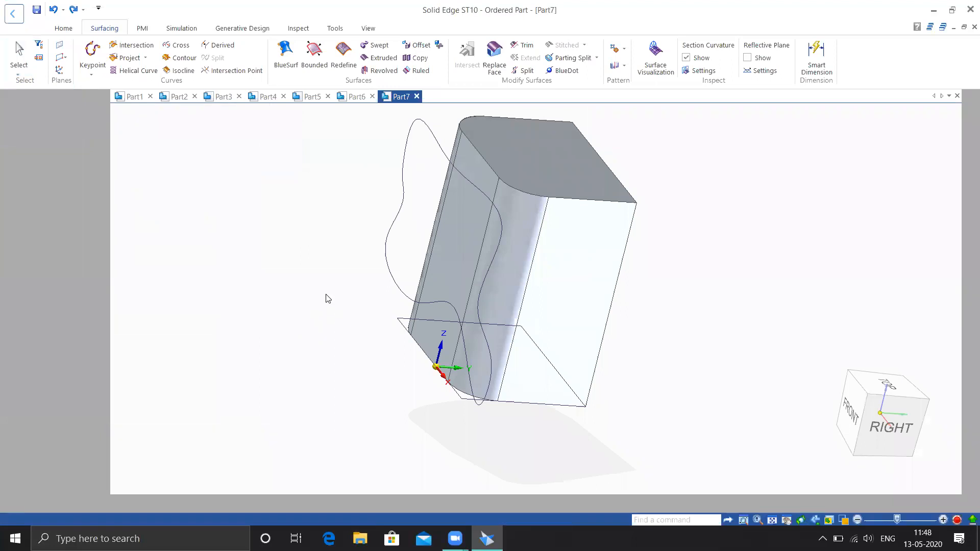
Step: Begin a Helical Curve with a vertical axis about 129 mm long from the origin and its start point beside the axis's upper end
{"action": "left_click", "coordinate": [137, 72]}
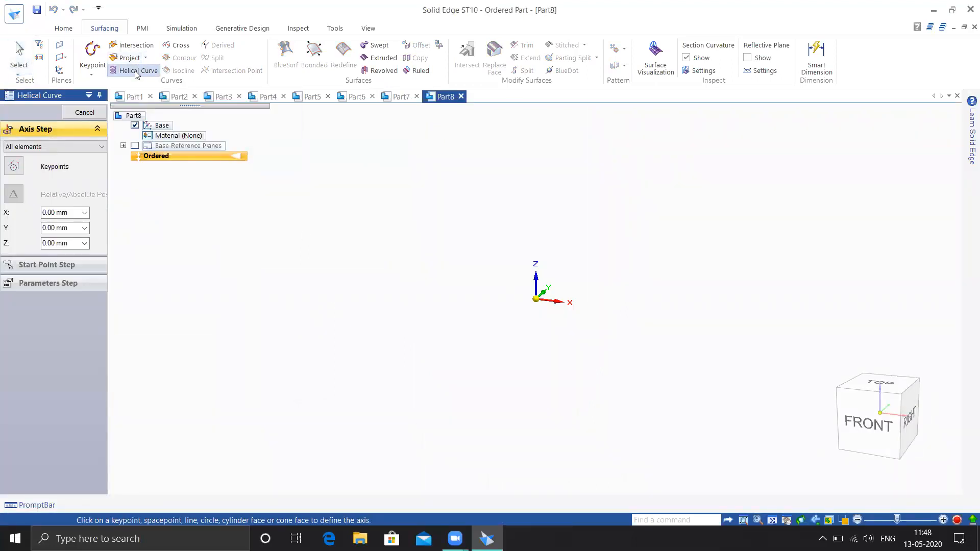
{"action": "left_click", "coordinate": [536, 301]}
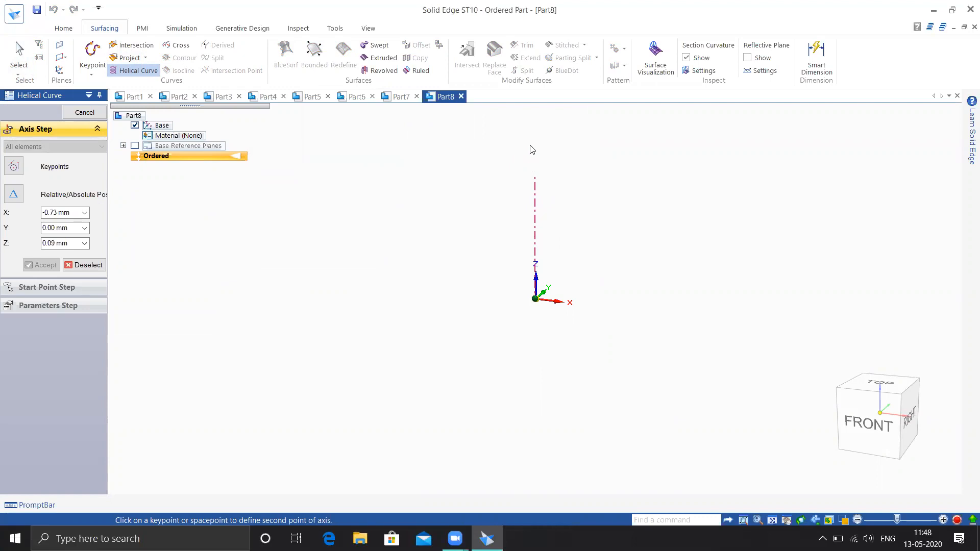
{"action": "left_click", "coordinate": [536, 118]}
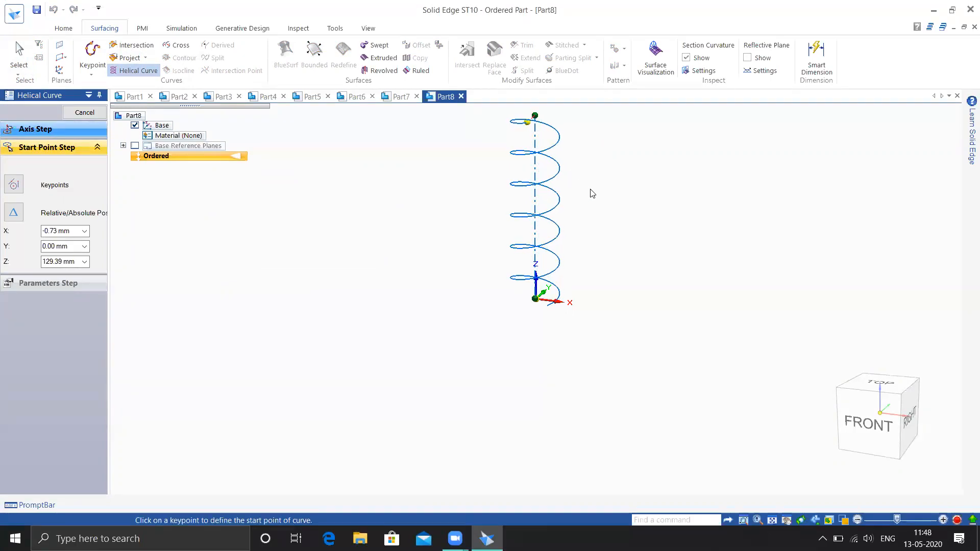
{"action": "middle_click_drag", "start_coordinate": [588, 207], "coordinate": [558, 196]}
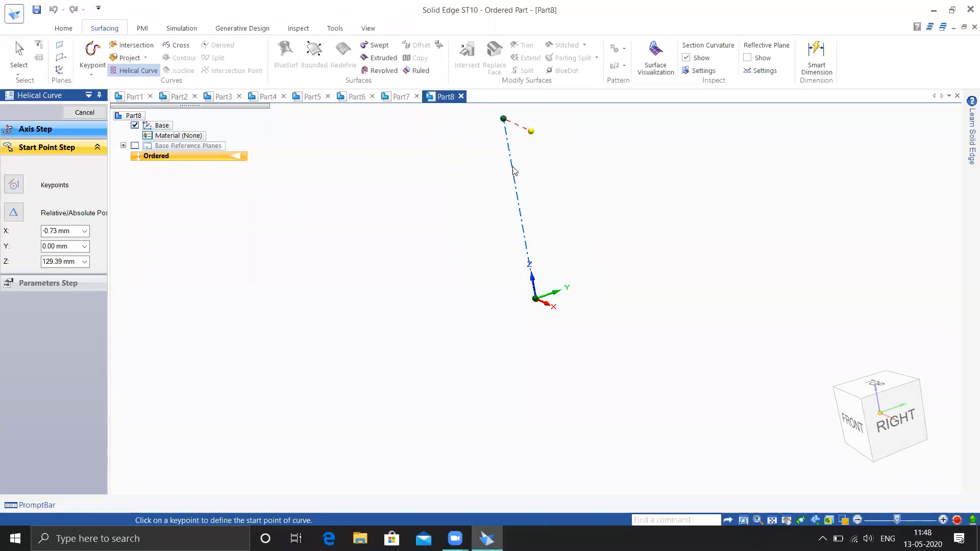
{"action": "left_click", "coordinate": [513, 170]}
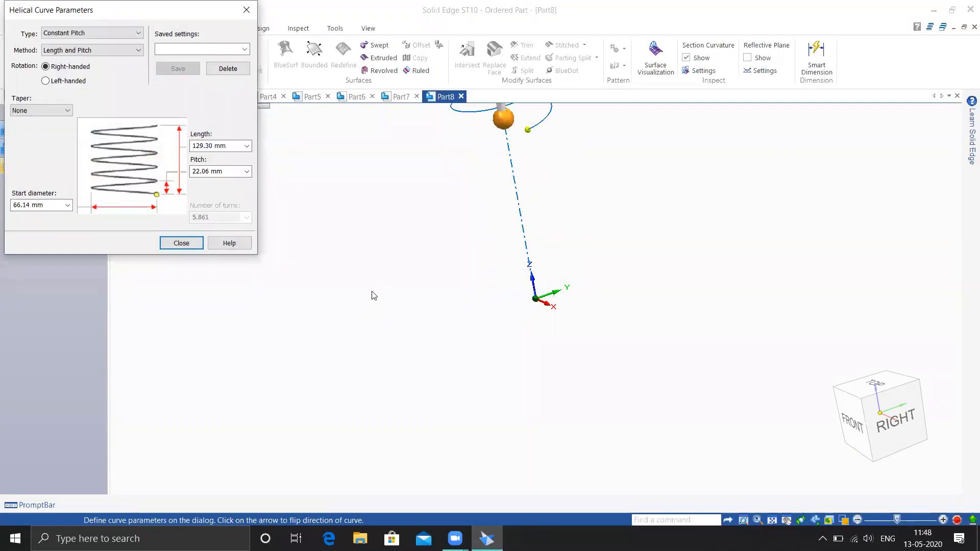
Step: Flip the helical curve's direction so it runs down along the axis toward the origin
{"action": "middle_click_drag", "start_coordinate": [412, 239], "coordinate": [417, 365], "text": "shift"}
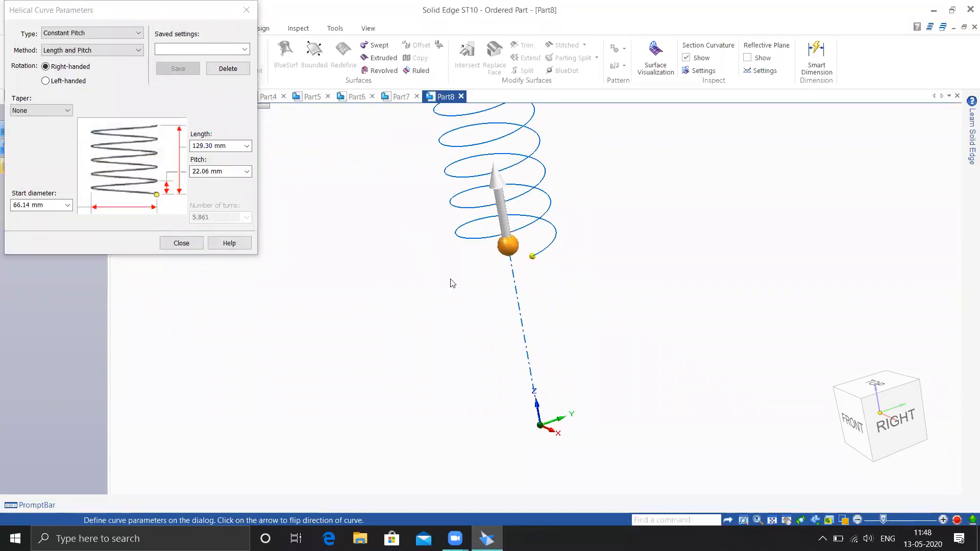
{"action": "left_click", "coordinate": [504, 209]}
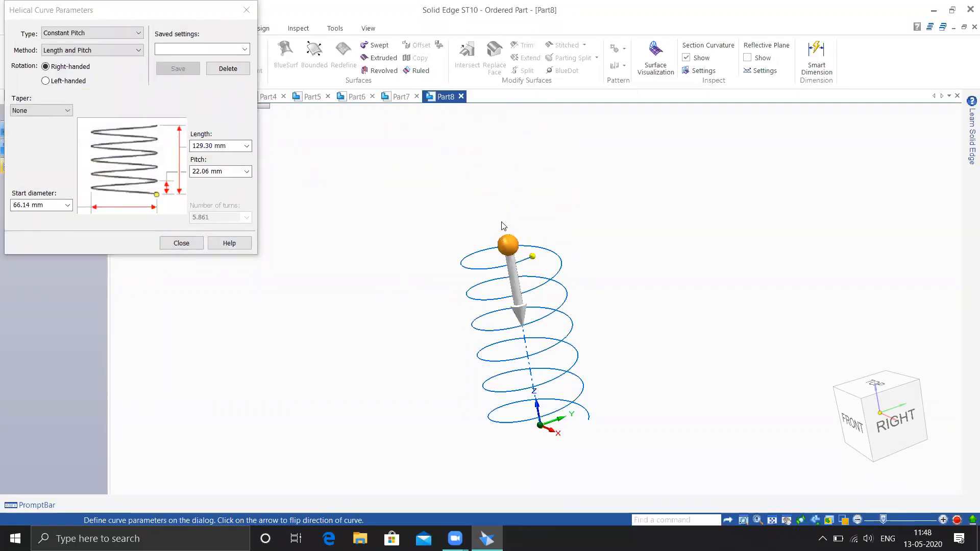
{"action": "middle_click_drag", "start_coordinate": [444, 351], "coordinate": [451, 253], "text": "shift"}
{"action": "middle_click_drag", "start_coordinate": [451, 252], "coordinate": [396, 317]}
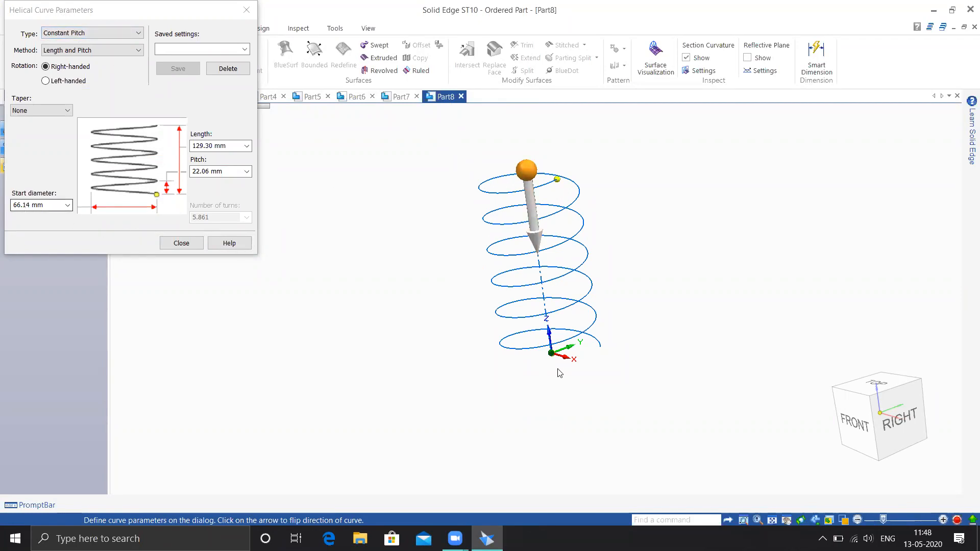
Step: Set the helical curve's start diameter to 50 mm and accept the parameters
{"action": "left_click", "coordinate": [51, 205]}
{"action": "type", "text": "50"}
{"action": "key", "text": "Return"}
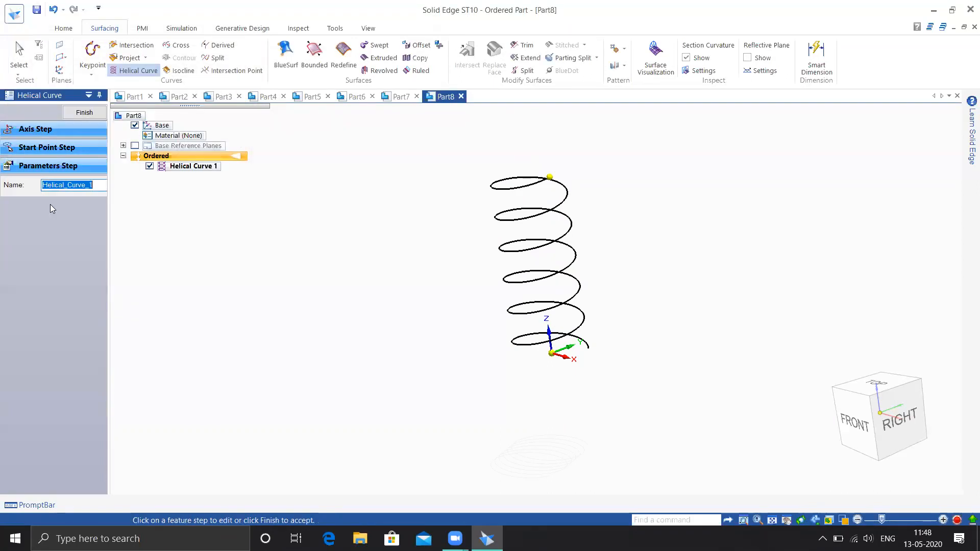
Step: Edit the helical curve's parameters to a length of 200 mm and a pitch of 20 mm
{"action": "left_click", "coordinate": [52, 169]}
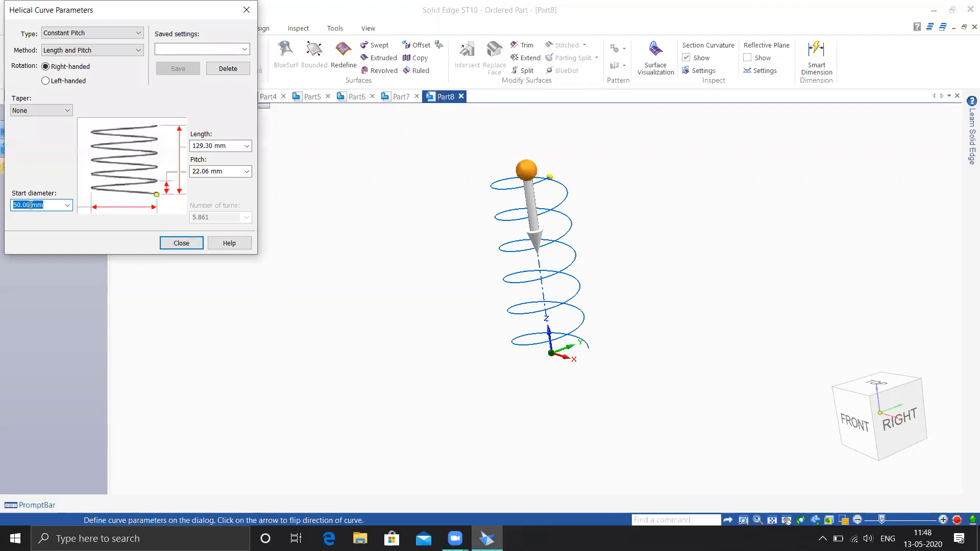
{"action": "left_click", "coordinate": [232, 145]}
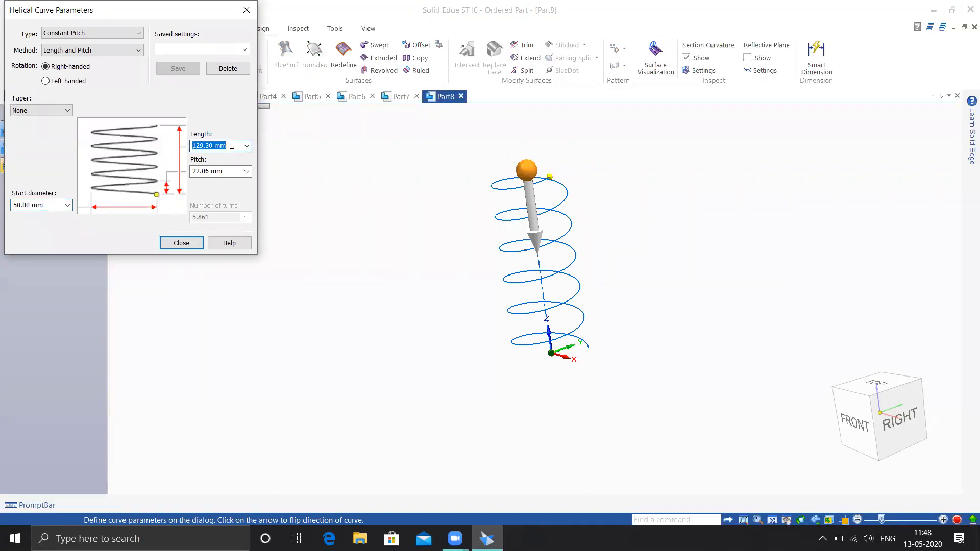
{"action": "type", "text": "200"}
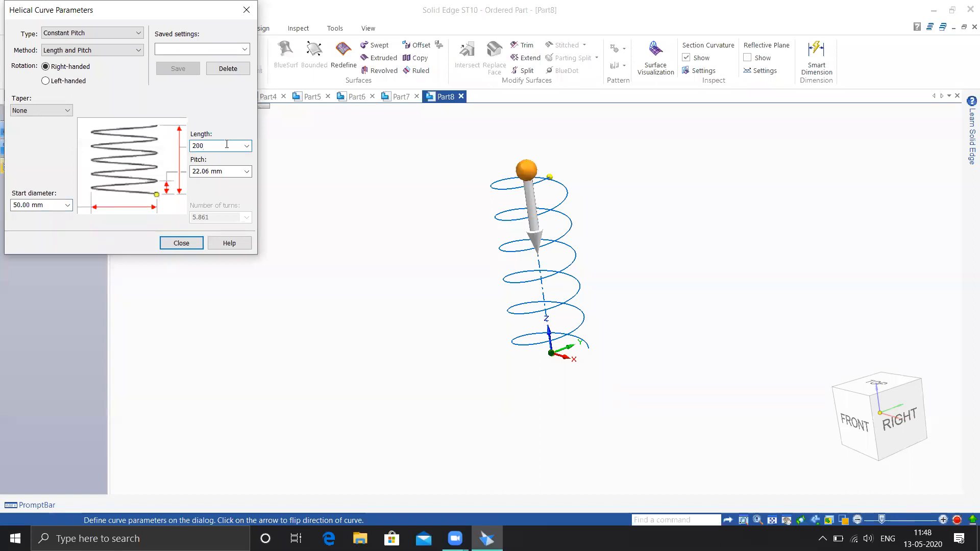
{"action": "left_click", "coordinate": [225, 173]}
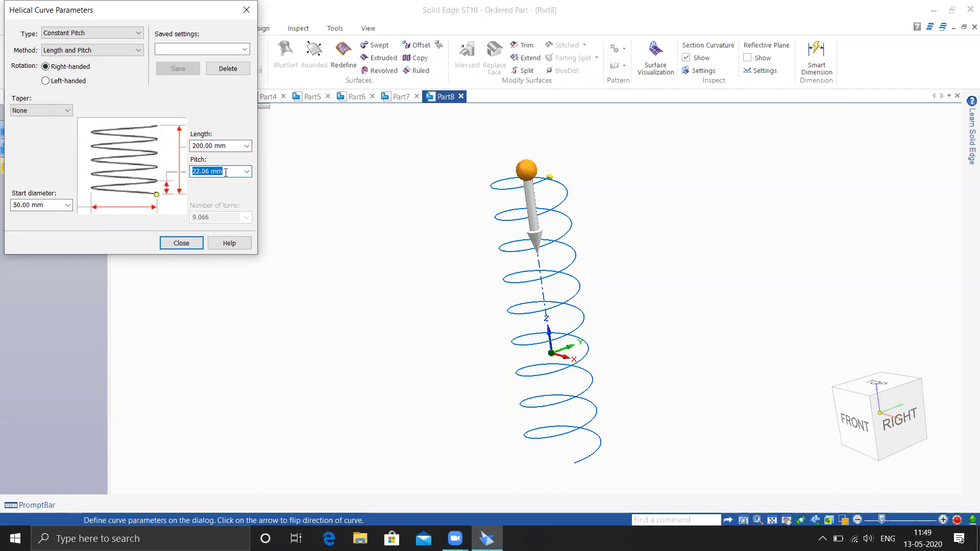
{"action": "type", "text": "20"}
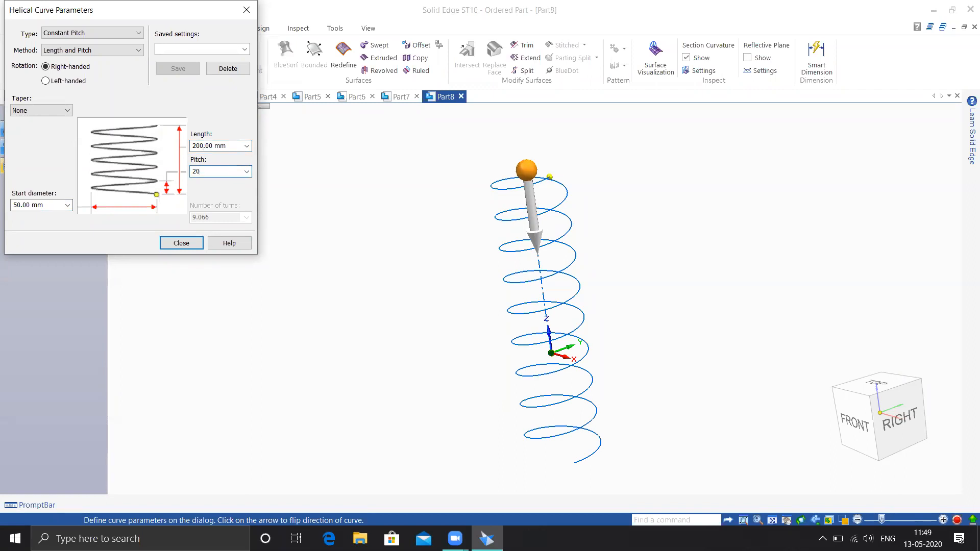
{"action": "key", "text": "Return"}
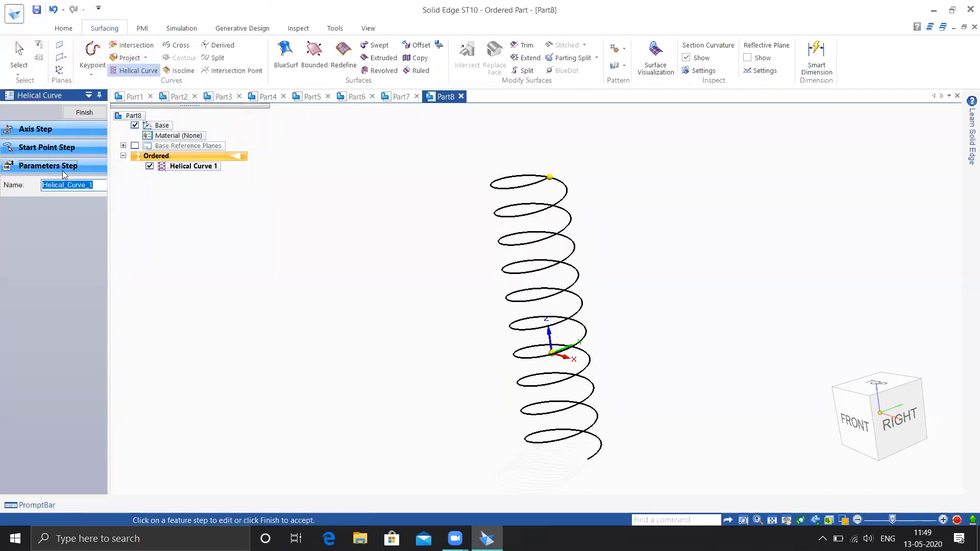
Step: Reopen the helix parameters and compare right-handed with left-handed rotation, leaving the curve left-handed
{"action": "left_click", "coordinate": [62, 170]}
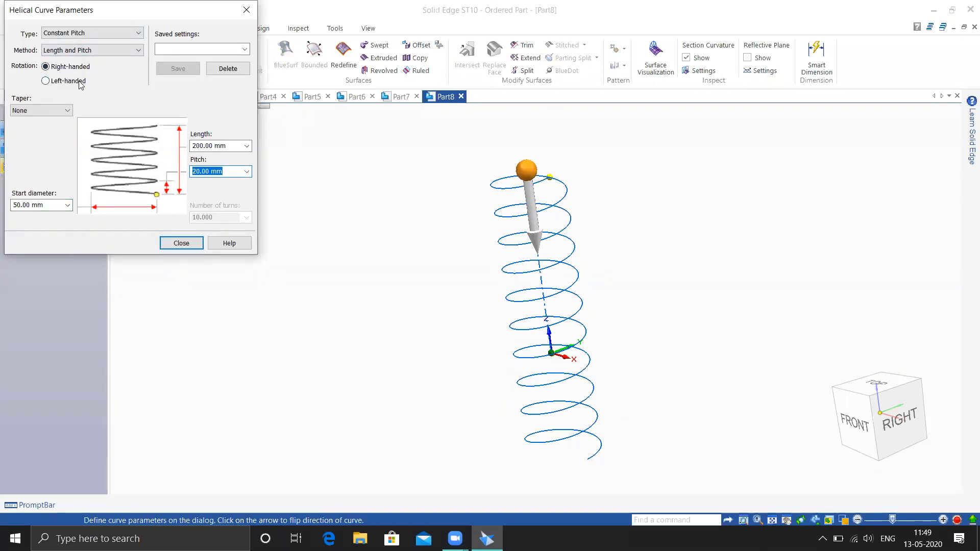
{"action": "left_click", "coordinate": [46, 80]}
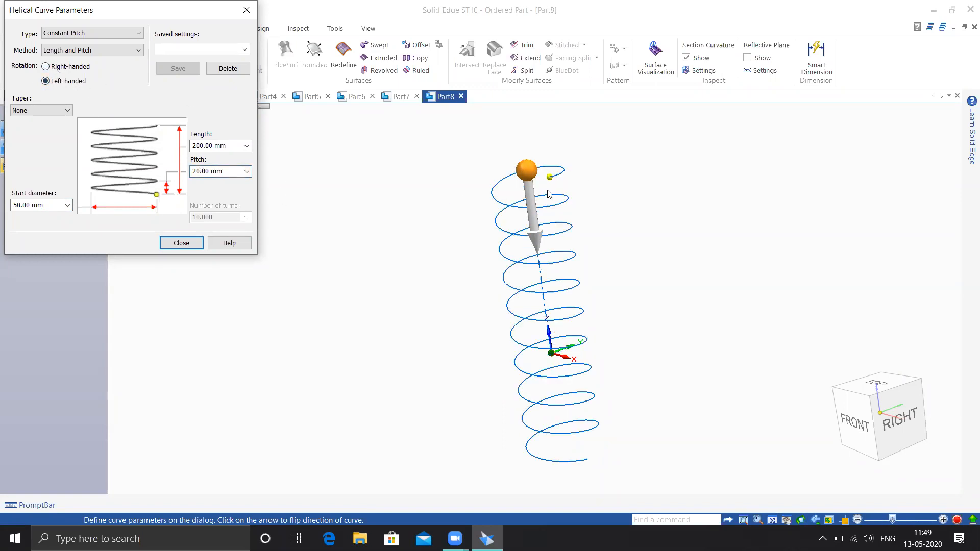
{"action": "left_click", "coordinate": [46, 67]}
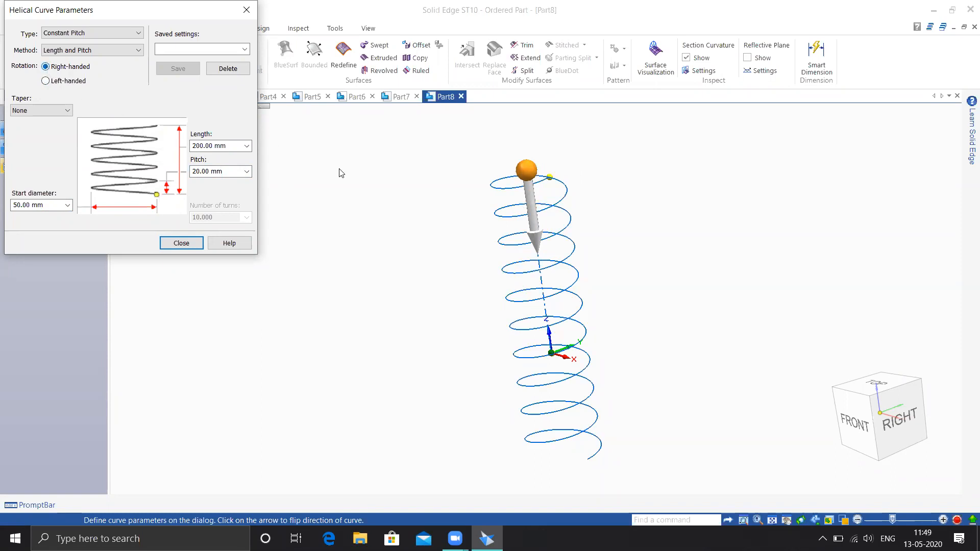
{"action": "mouse_move", "coordinate": [613, 204]}
{"action": "middle_mouse_down"}
{"action": "mouse_move", "coordinate": [550, 214]}
{"action": "mouse_move", "coordinate": [623, 218]}
{"action": "middle_mouse_up"}
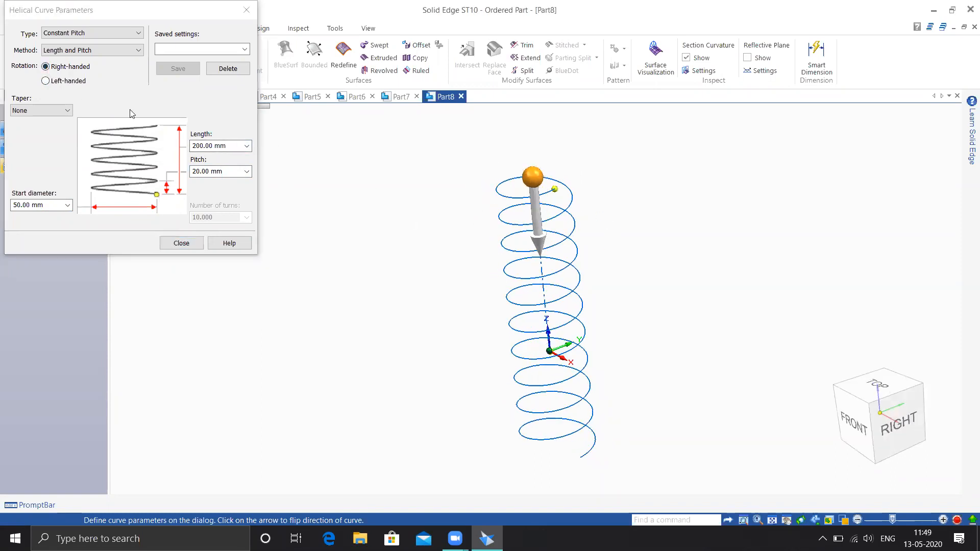
{"action": "left_click", "coordinate": [56, 81]}
{"action": "left_click", "coordinate": [46, 67]}
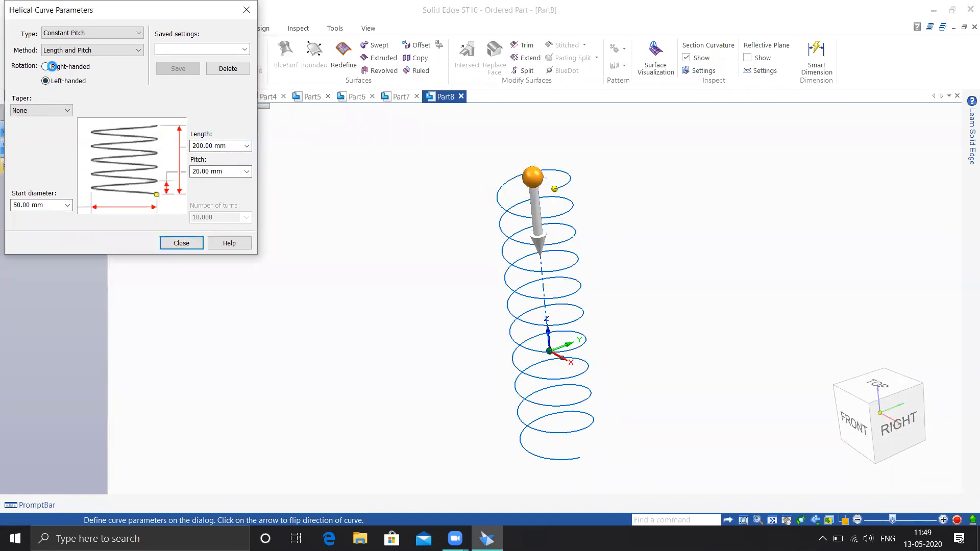
{"action": "left_click", "coordinate": [50, 81]}
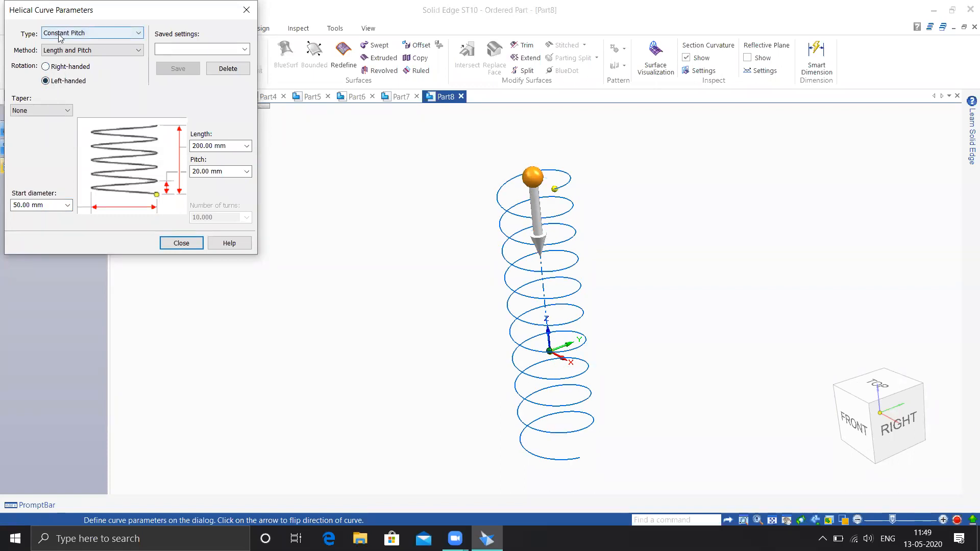
Step: Change the helical curve to the Variable Pitch type and set its pitch to 5 mm
{"action": "left_click", "coordinate": [77, 34]}
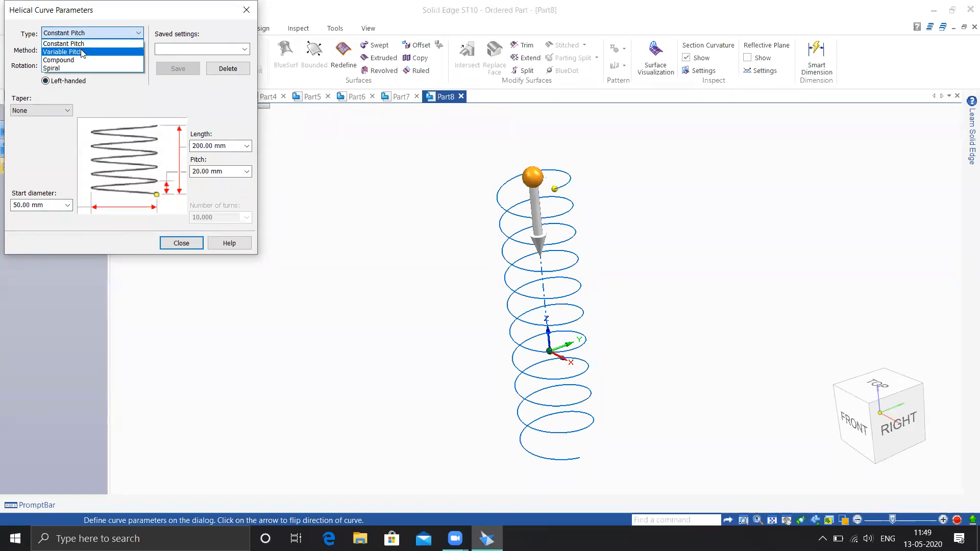
{"action": "left_click", "coordinate": [82, 52]}
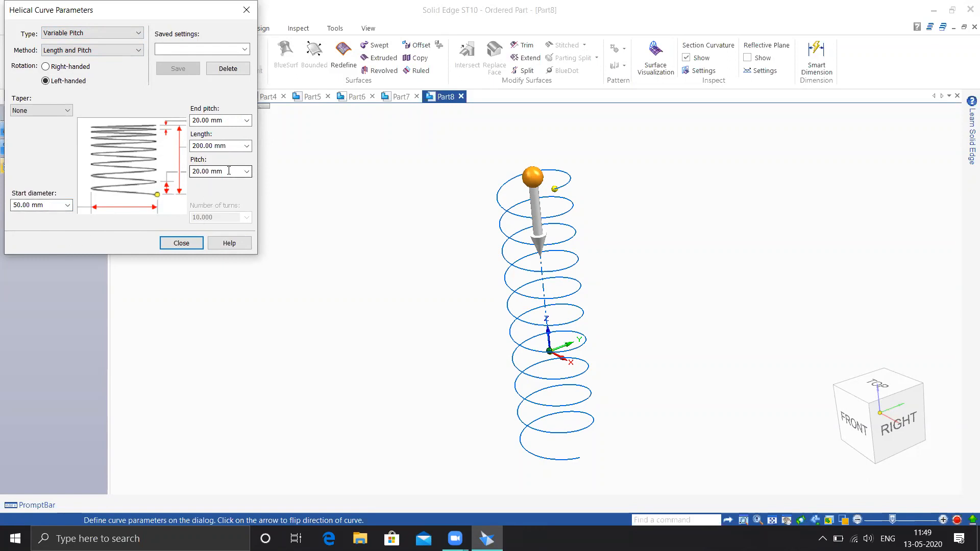
{"action": "left_click_drag", "start_coordinate": [229, 171], "coordinate": [193, 181]}
{"action": "type", "text": "5"}
Step: Set the variable-pitch helix's end pitch to 60 mm and accept the parameters
{"action": "left_click", "coordinate": [226, 120]}
{"action": "middle_click_drag", "start_coordinate": [380, 229], "coordinate": [373, 202]}
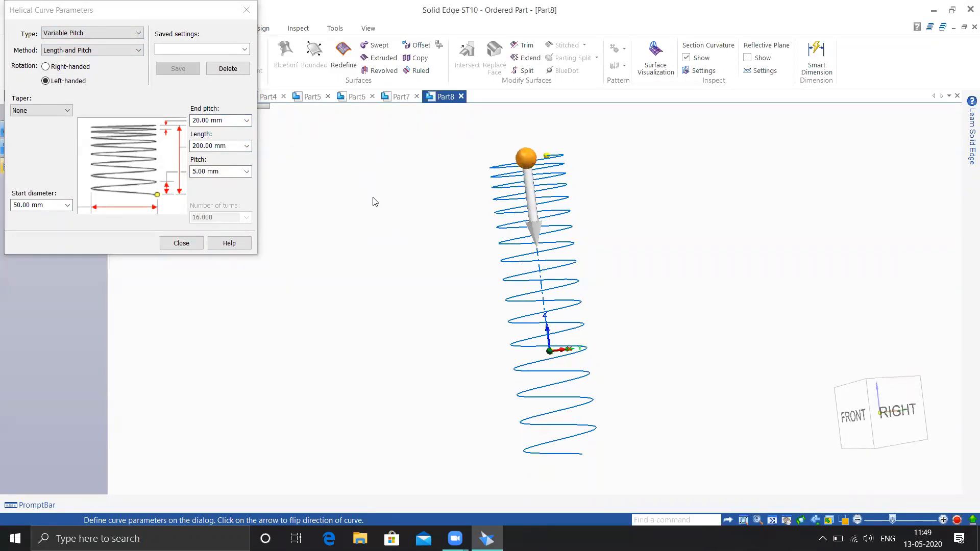
{"action": "left_click", "coordinate": [152, 124]}
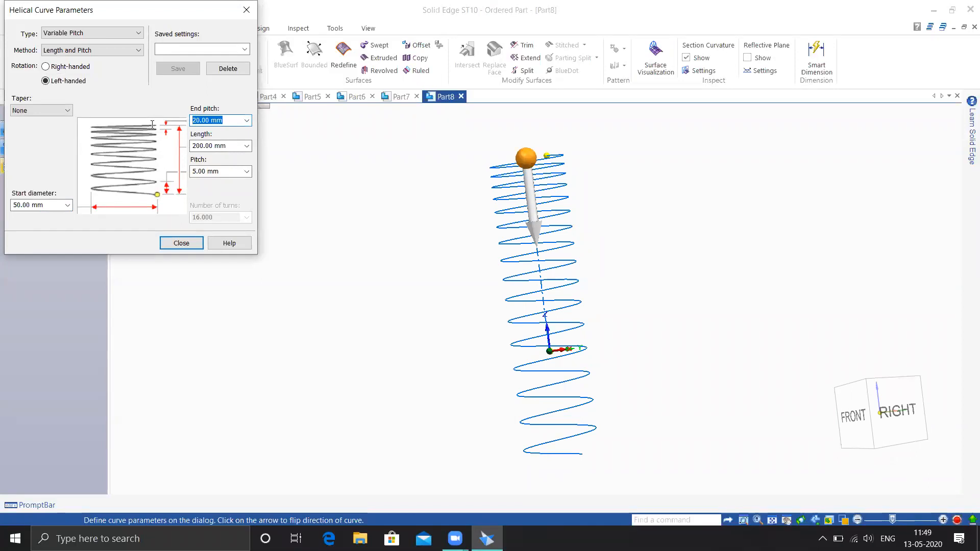
{"action": "type", "text": "60"}
{"action": "key", "text": "Return"}
Step: Reopen the helix parameters and switch the definition method to Length and Turns
{"action": "left_click", "coordinate": [51, 165]}
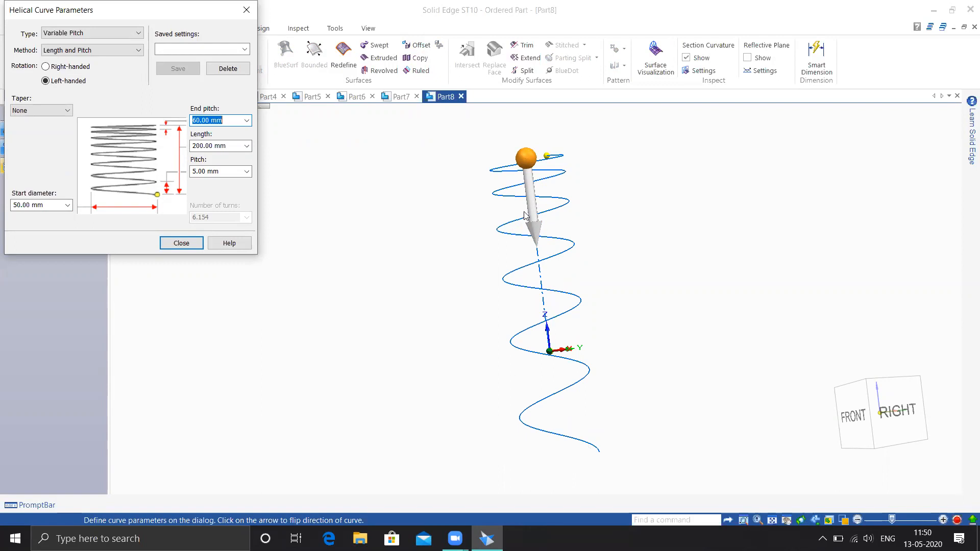
{"action": "left_click", "coordinate": [76, 52]}
{"action": "left_click", "coordinate": [62, 62]}
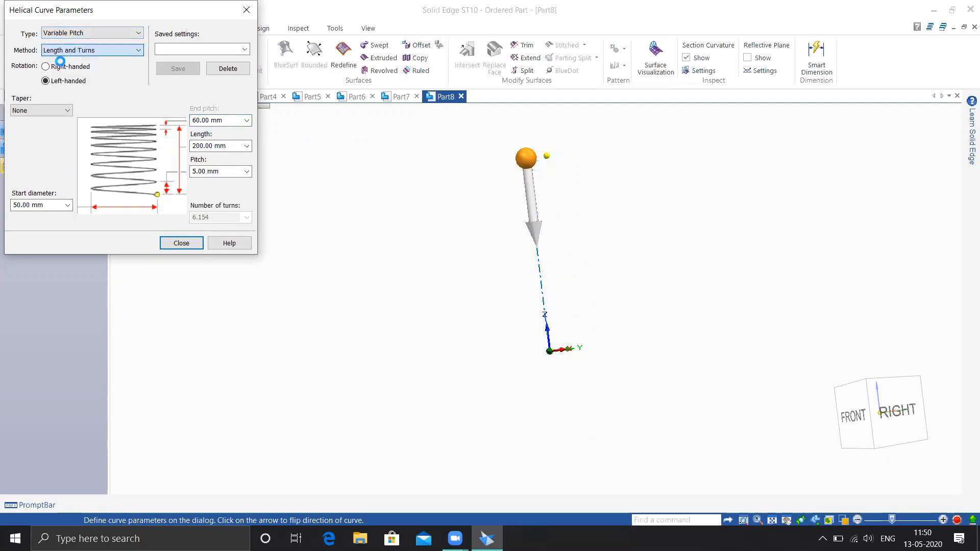
Step: Switch the variable-pitch helix's method to Length and Pitch, then return it to Length and Turns
{"action": "left_click", "coordinate": [87, 50]}
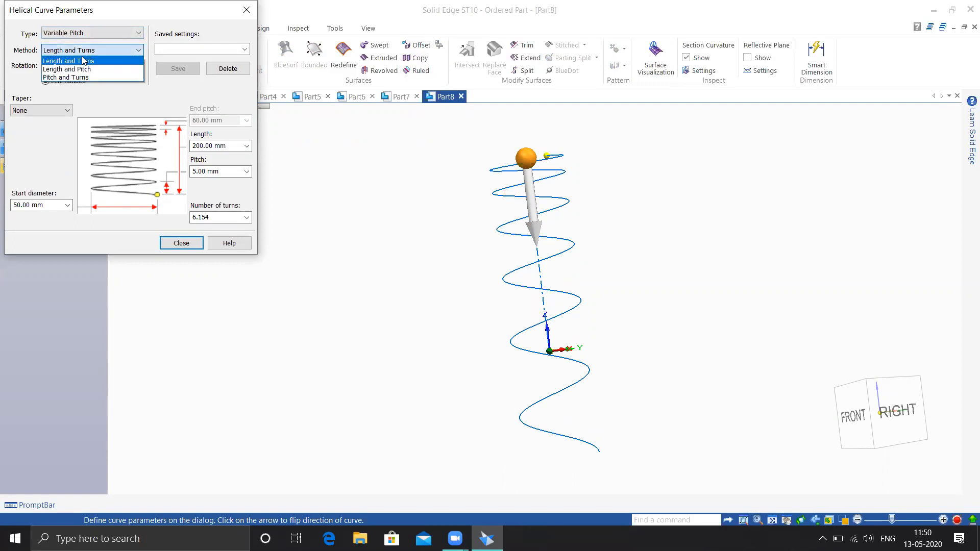
{"action": "left_click", "coordinate": [70, 70]}
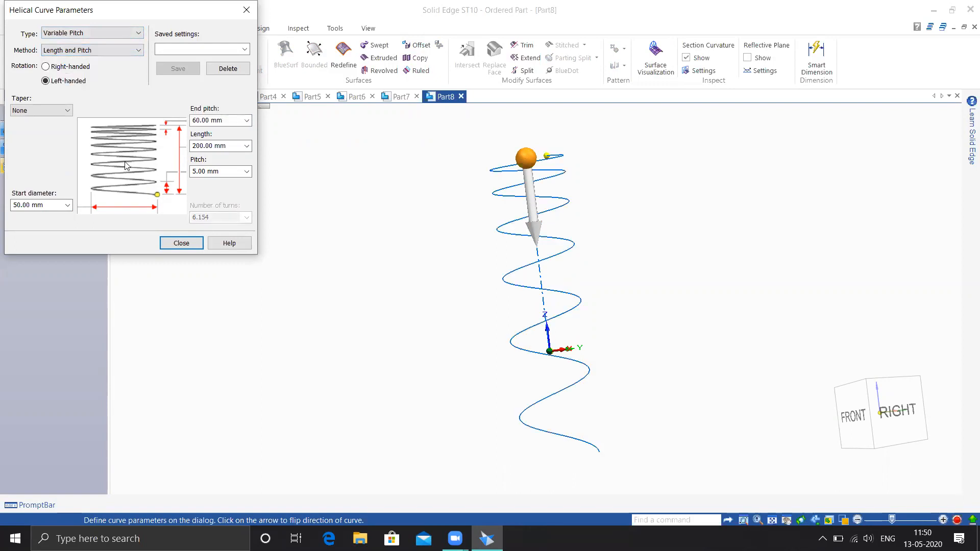
{"action": "left_click", "coordinate": [86, 50]}
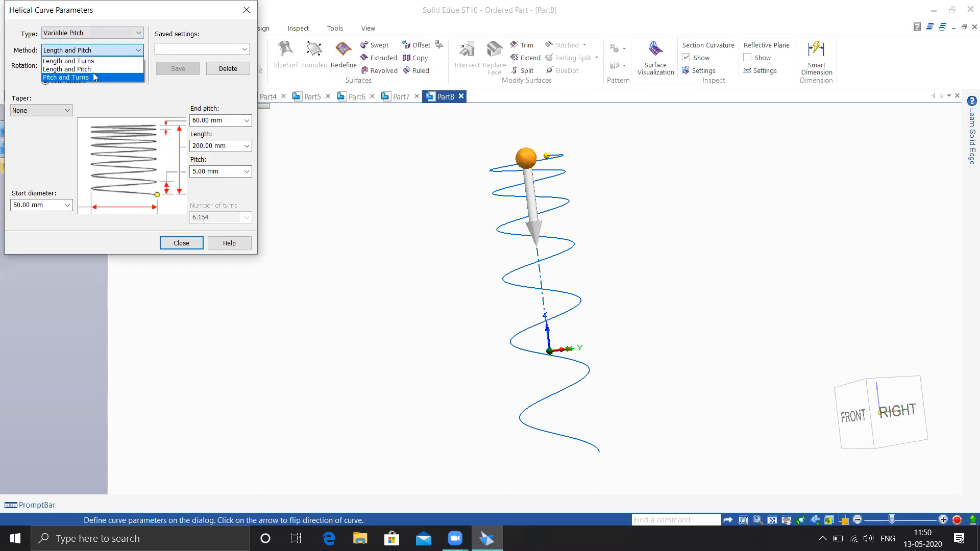
{"action": "left_click", "coordinate": [62, 62]}
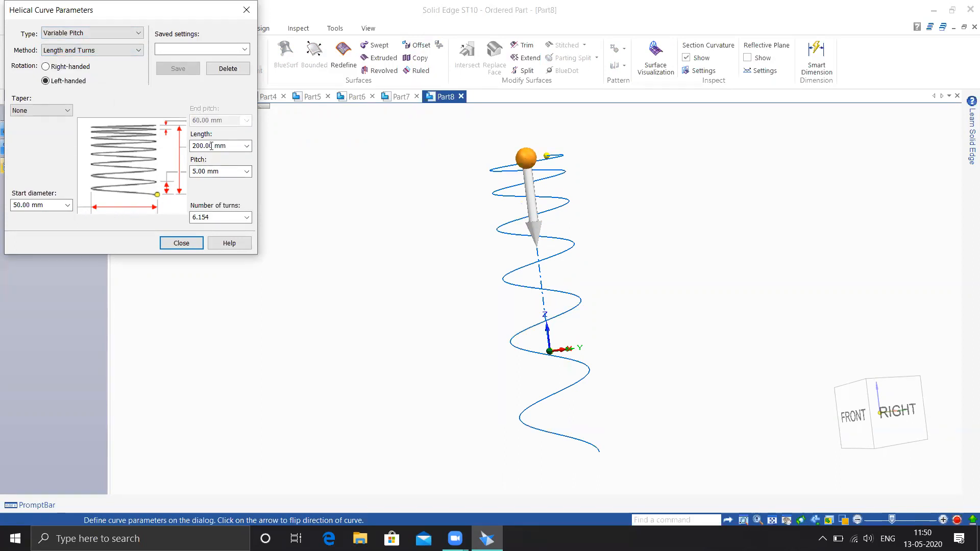
Step: Set the helix's number of turns to 20, accept the parameters and finish the curve
{"action": "left_click_drag", "start_coordinate": [213, 217], "coordinate": [190, 217]}
{"action": "type", "text": "2"}
{"action": "key", "text": "Return"}
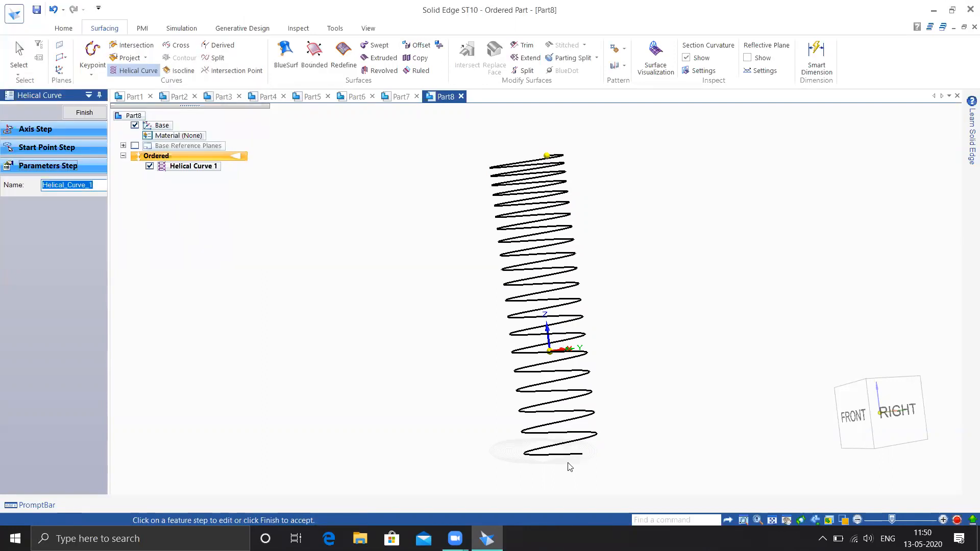
{"action": "left_click", "coordinate": [81, 113]}
{"action": "right_click", "coordinate": [132, 74]}
{"action": "mouse_move", "coordinate": [175, 153]}
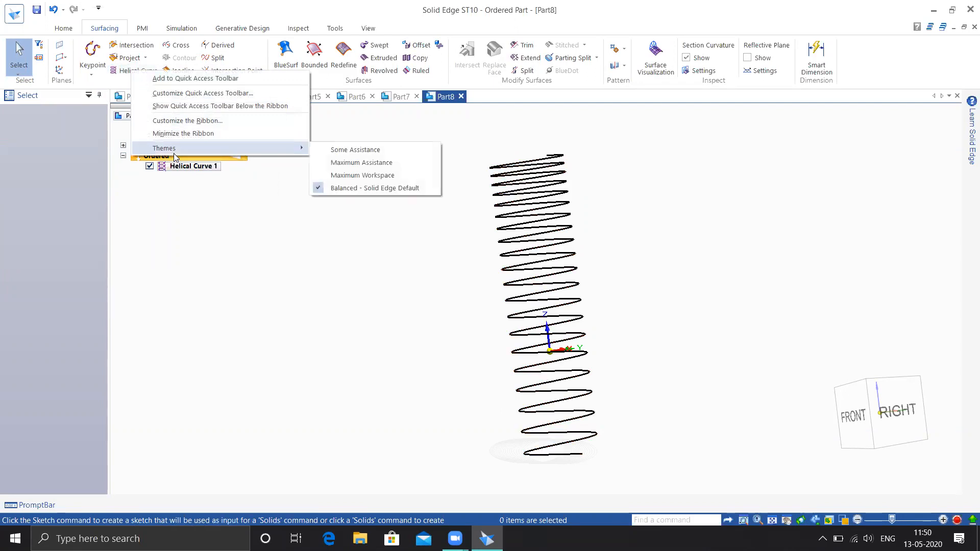
{"action": "left_click", "coordinate": [100, 88]}
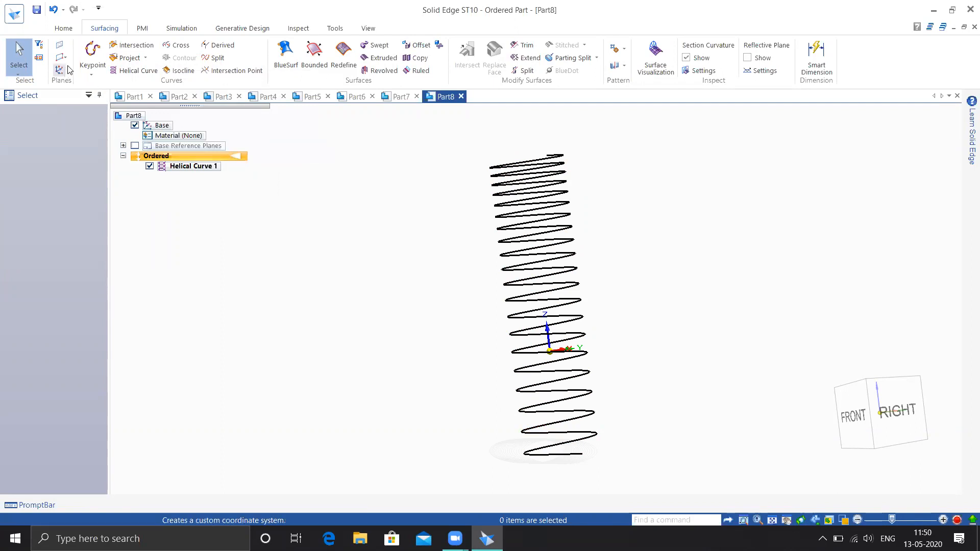
Step: Edit the finished helical curve's parameters and change its definition method to Pitch and Turns
{"action": "left_click", "coordinate": [176, 166]}
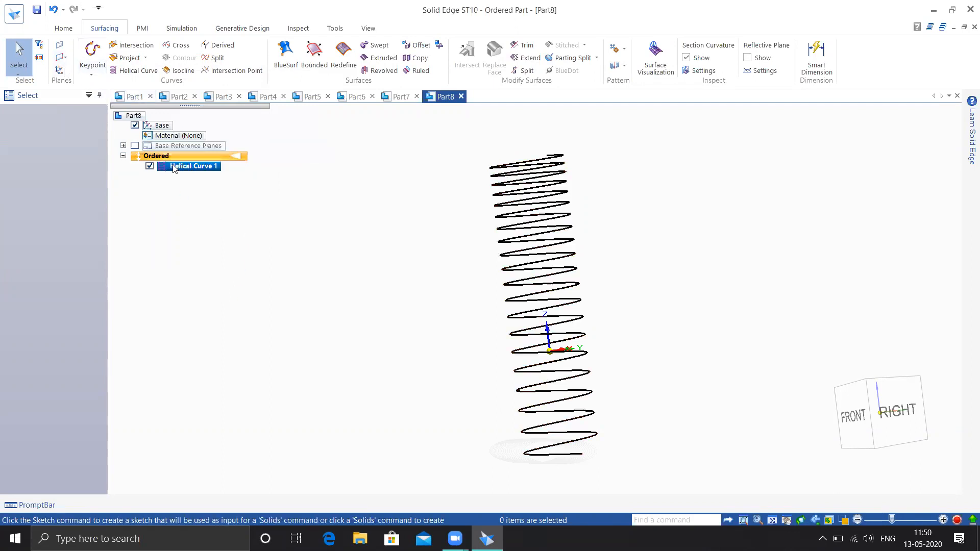
{"action": "right_click", "coordinate": [174, 167]}
{"action": "left_click", "coordinate": [471, 433]}
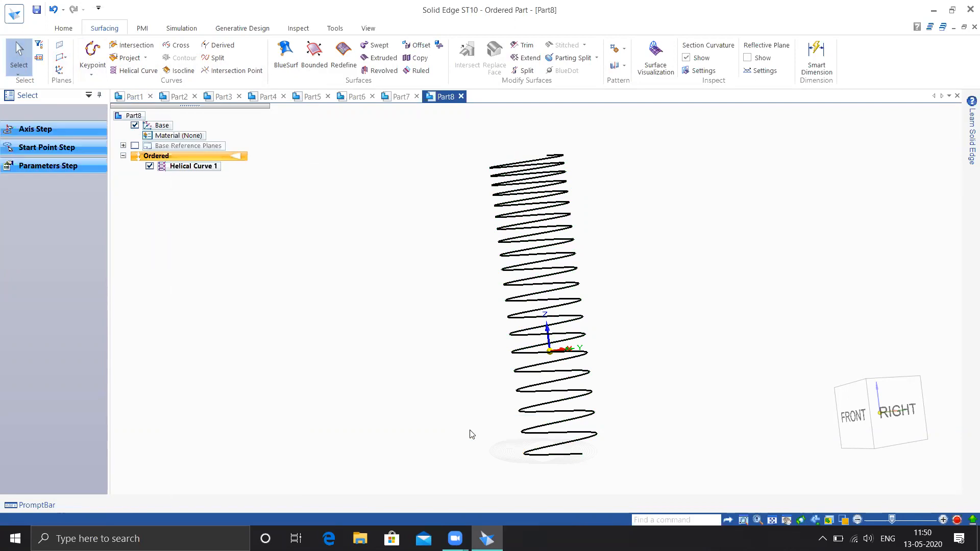
{"action": "left_click", "coordinate": [51, 166]}
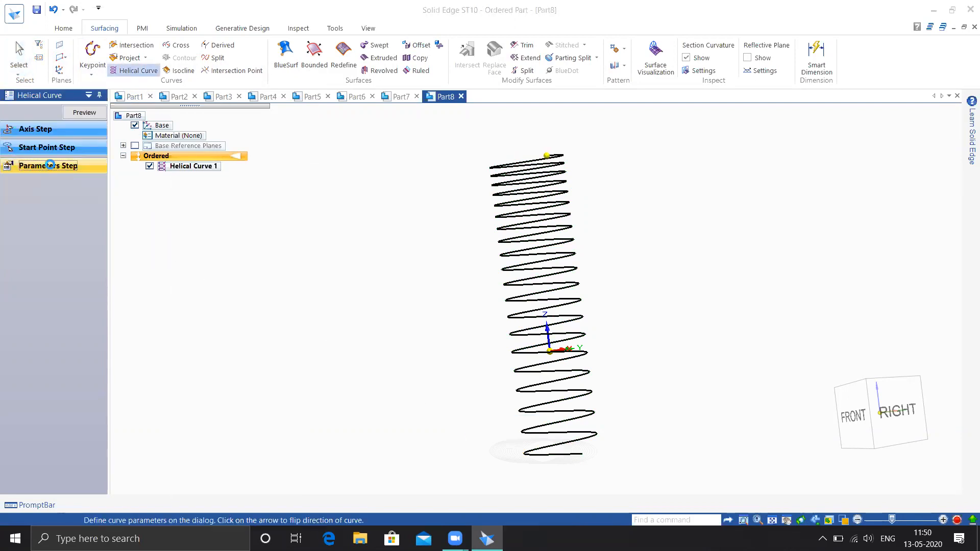
{"action": "left_click", "coordinate": [72, 53]}
{"action": "left_click", "coordinate": [72, 82]}
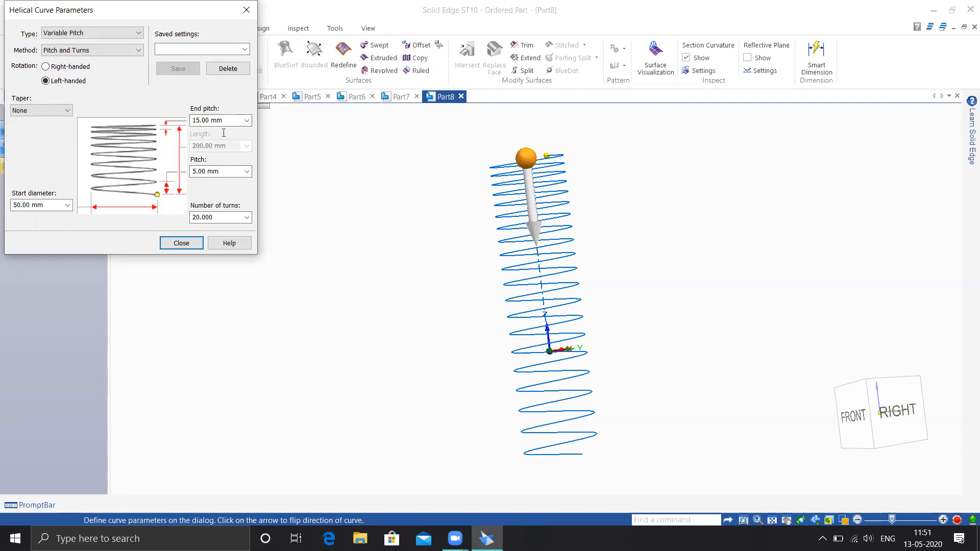
Step: Set the helix's number of turns to 15 and accept the parameters
{"action": "left_click_drag", "start_coordinate": [218, 218], "coordinate": [193, 216]}
{"action": "type", "text": "10"}
{"action": "key", "text": "Return"}
Step: Reopen the helix parameters, set the end pitch to 25 mm and finish the curve
{"action": "left_click", "coordinate": [53, 166]}
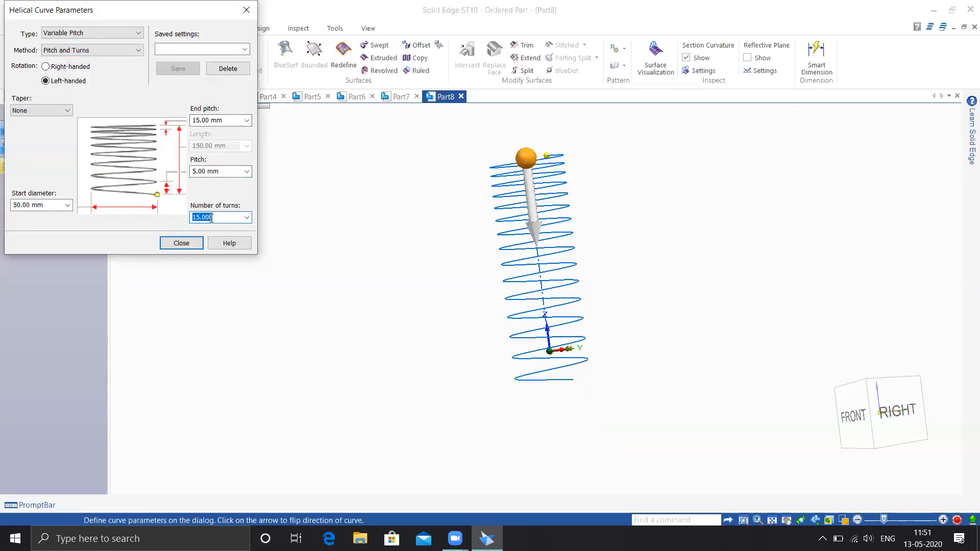
{"action": "left_click_drag", "start_coordinate": [223, 122], "coordinate": [157, 130]}
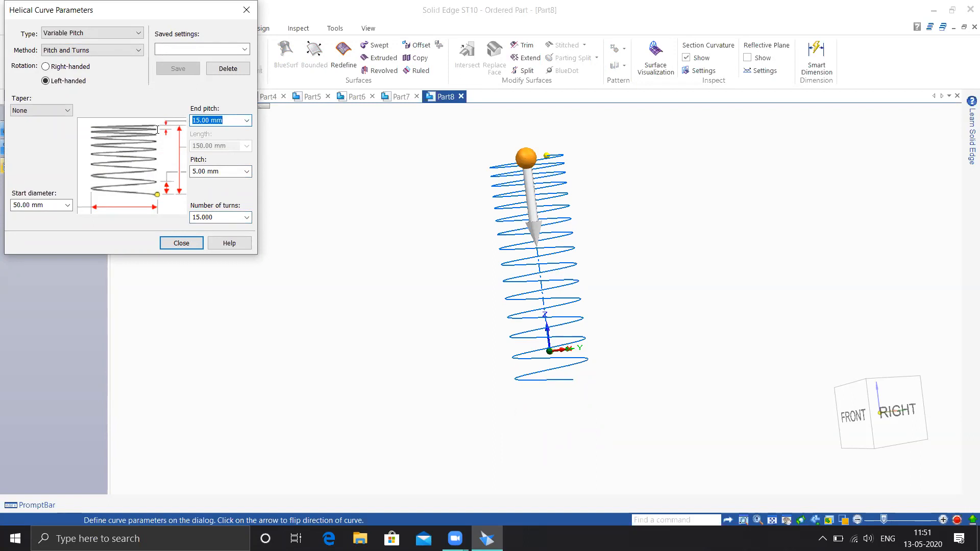
{"action": "type", "text": "25"}
{"action": "key", "text": "Return"}
{"action": "middle_click_drag", "start_coordinate": [375, 246], "coordinate": [192, 240]}
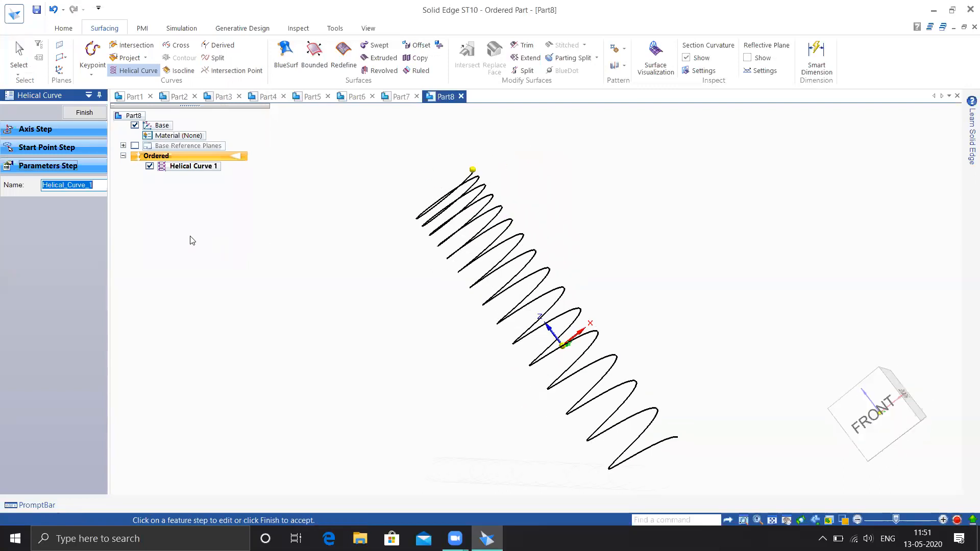
{"action": "left_click", "coordinate": [84, 112]}
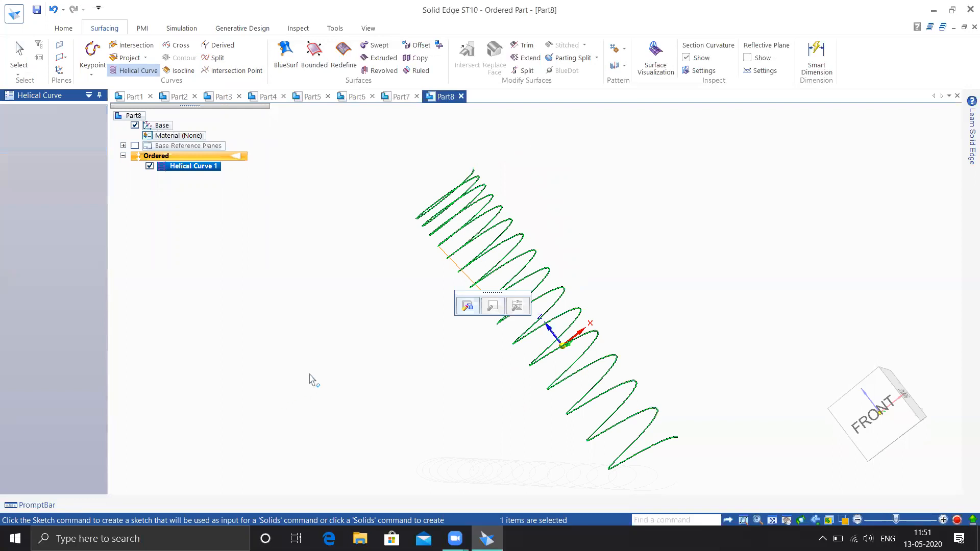
{"action": "middle_click_drag", "start_coordinate": [369, 334], "coordinate": [302, 345]}
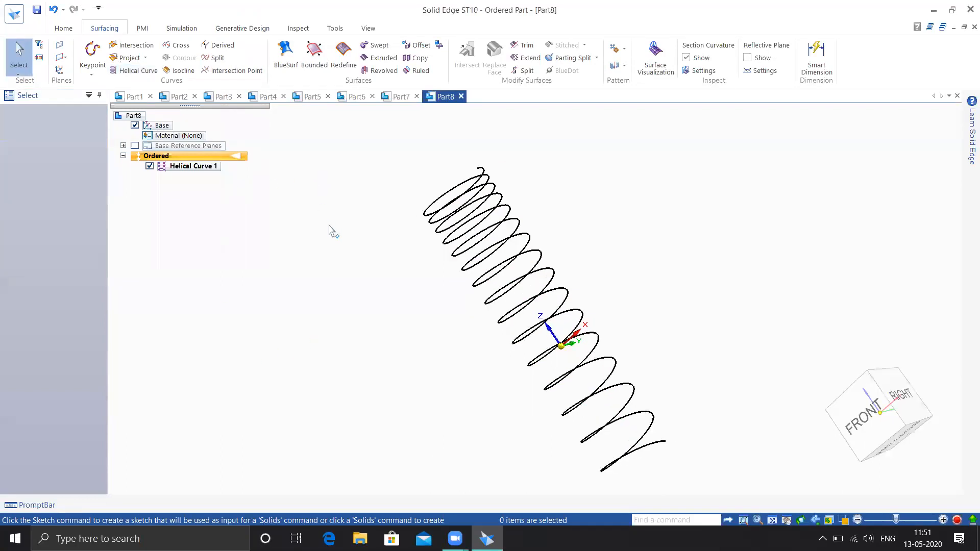
Step: Undo the helical curve's edits and its creation to clear the part
{"action": "key", "text": "ctrl+z"}
{"action": "key", "text": "ctrl+z"}
{"action": "middle_click_drag", "start_coordinate": [377, 306], "coordinate": [623, 160]}
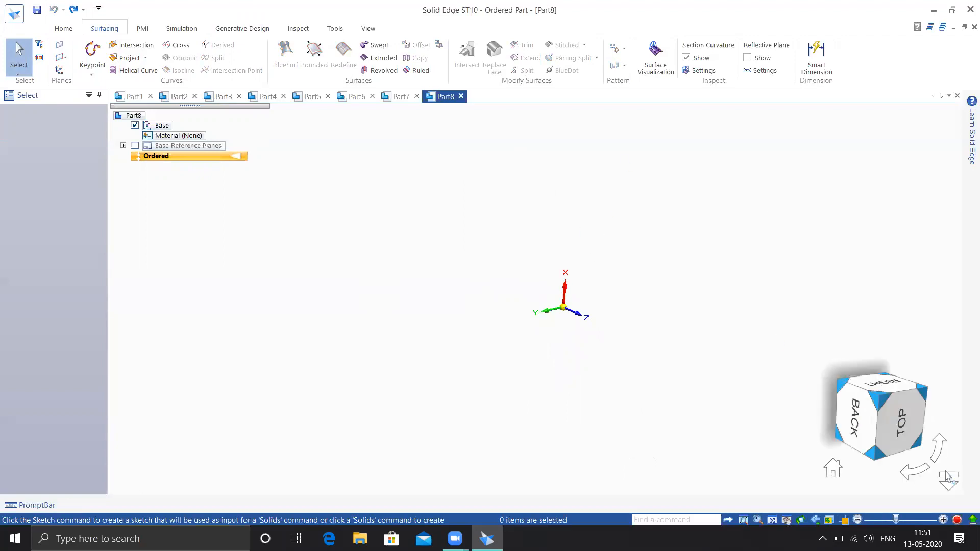
{"action": "left_click", "coordinate": [831, 466]}
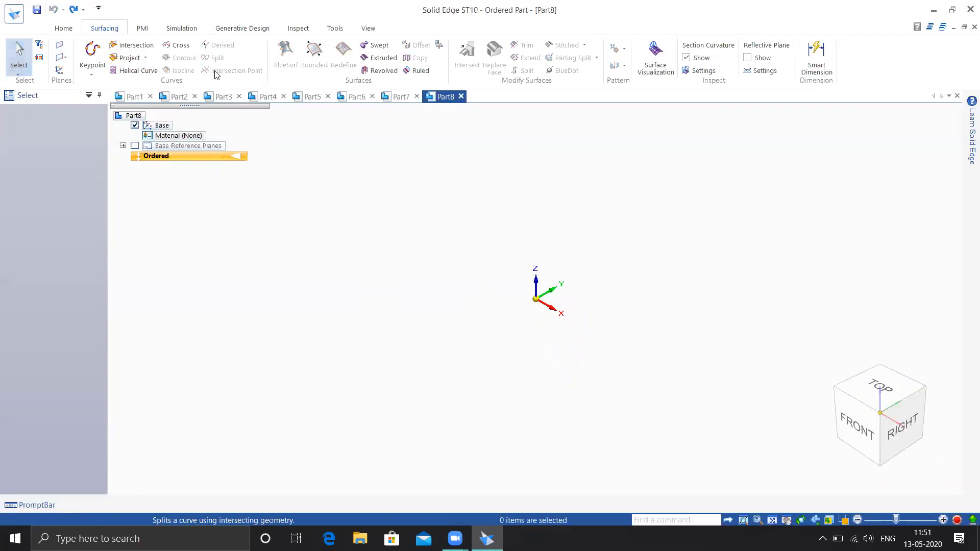
Step: Start a new helical curve with an axis from the origin about 109 mm up Z and a start point about 50 mm off the axis
{"action": "left_click", "coordinate": [143, 70]}
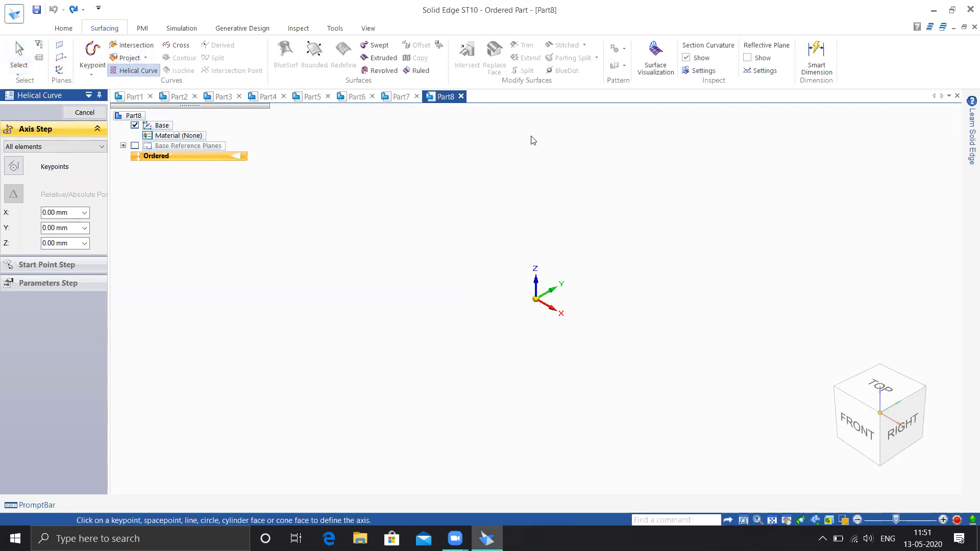
{"action": "key", "text": "ctrl+f"}
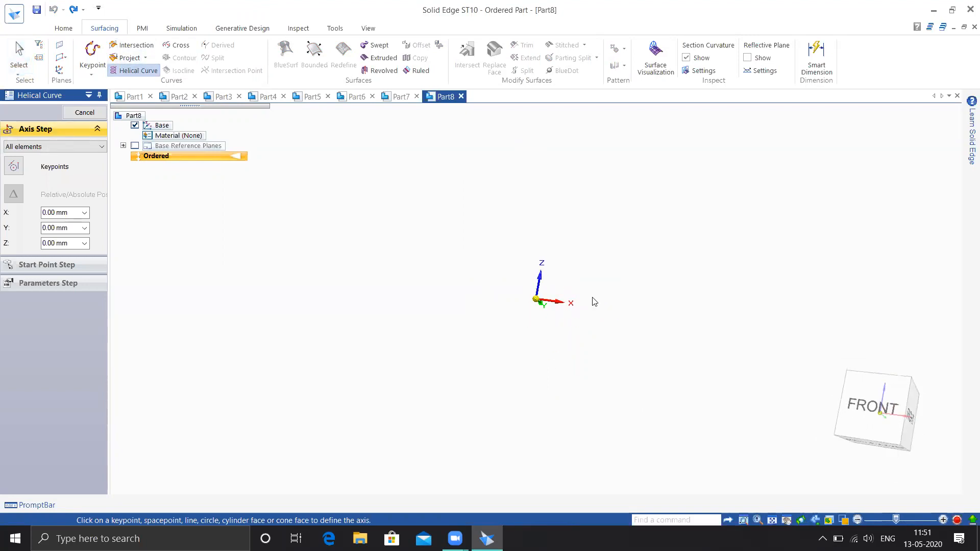
{"action": "left_click", "coordinate": [537, 299]}
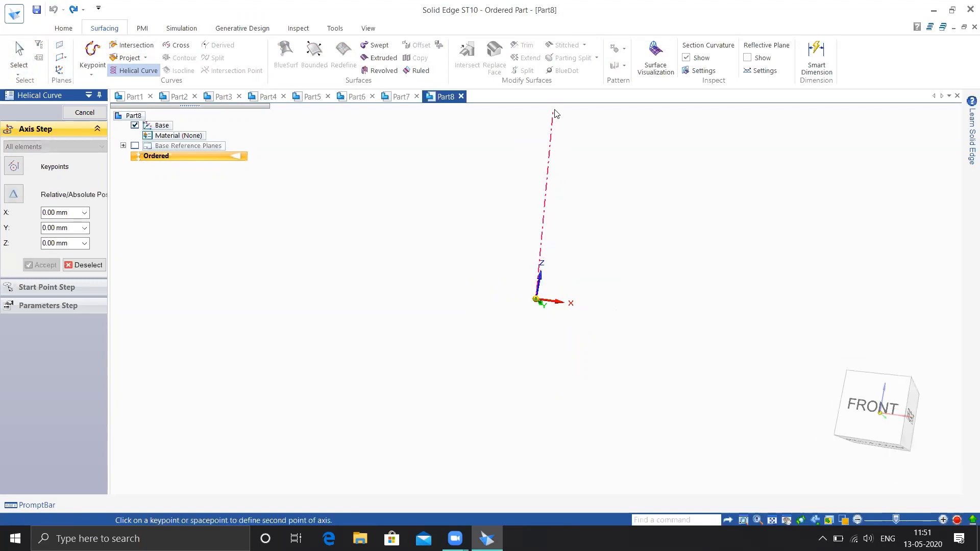
{"action": "left_click", "coordinate": [568, 116]}
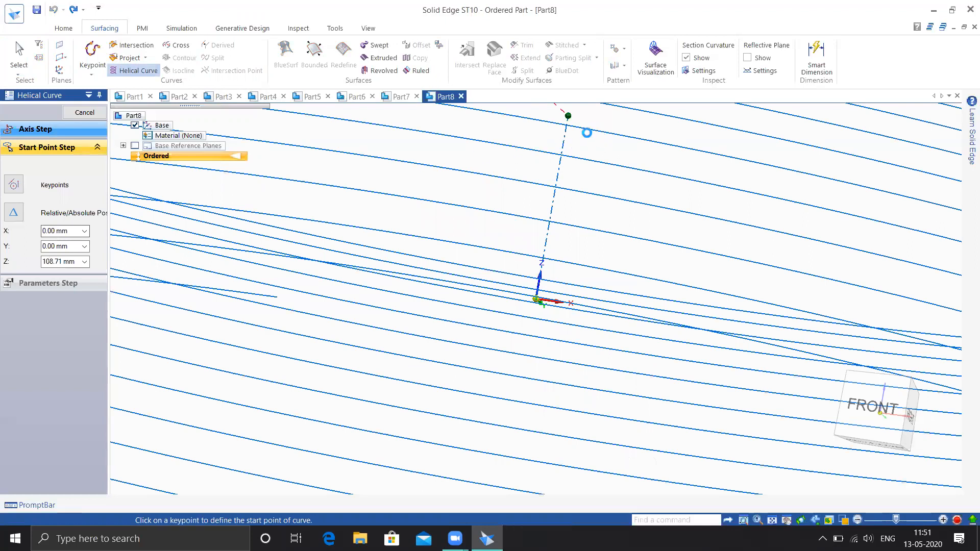
{"action": "left_click", "coordinate": [591, 141]}
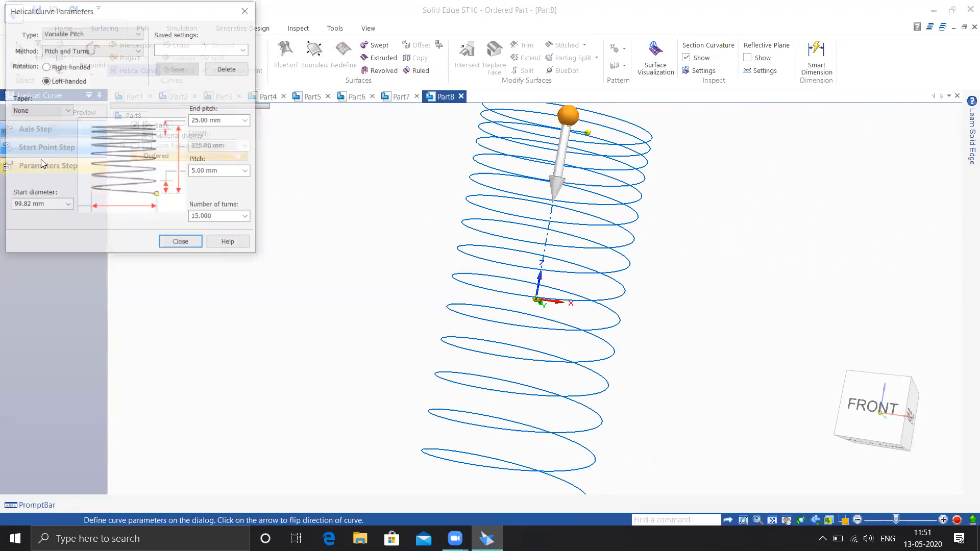
Step: Set the helix's start diameter to 100 mm and its method to Length and Turns
{"action": "type", "text": "100"}
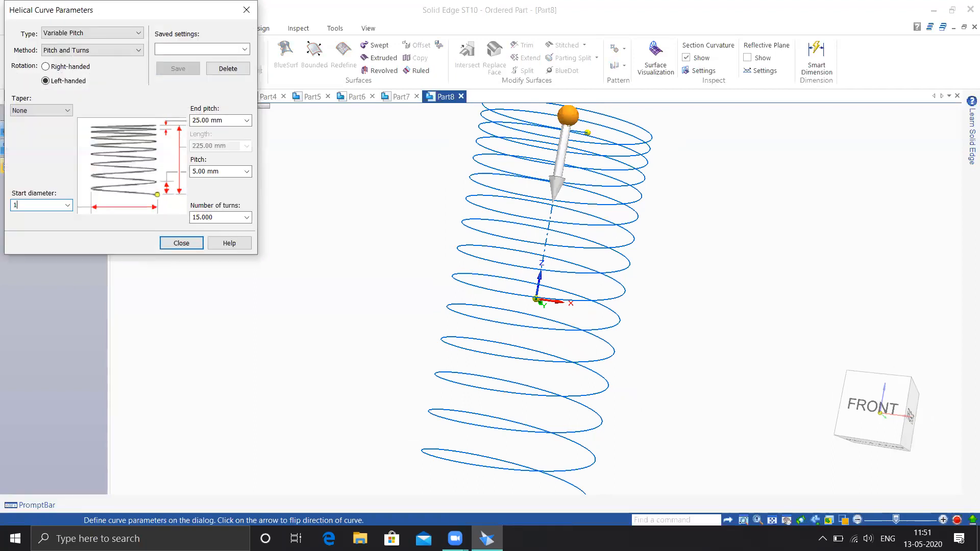
{"action": "left_click", "coordinate": [90, 49]}
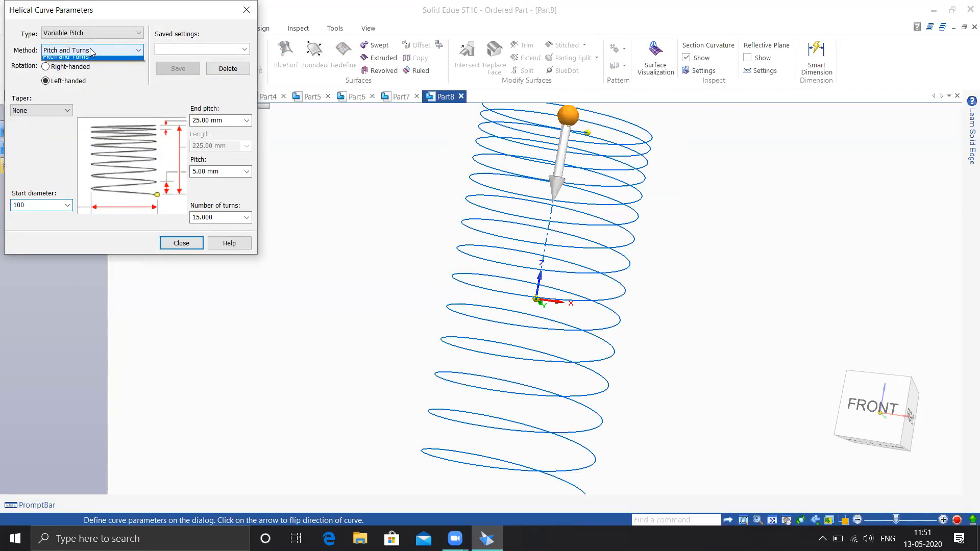
{"action": "left_click", "coordinate": [78, 61]}
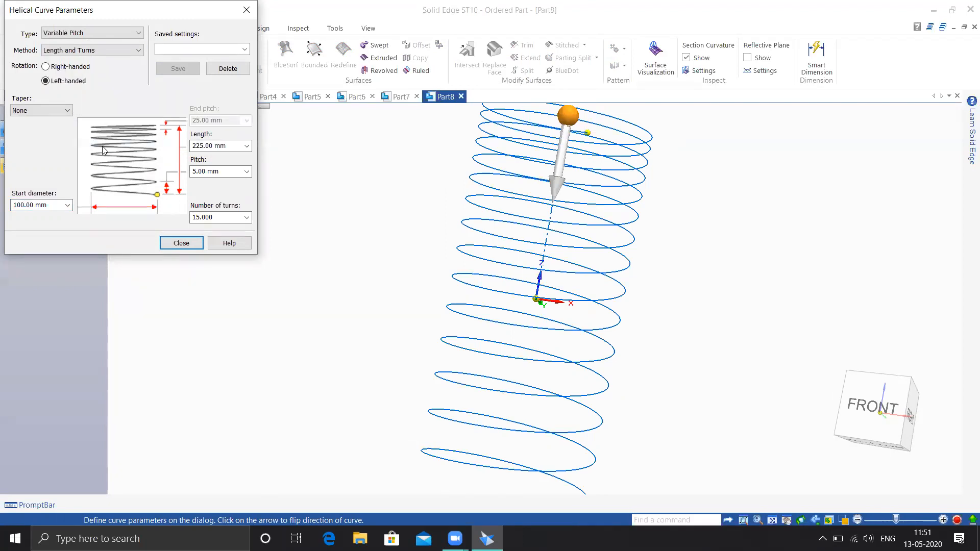
Step: Change the helical curve to the Compound type and review its method options, keeping Length and Turns
{"action": "left_click", "coordinate": [75, 34]}
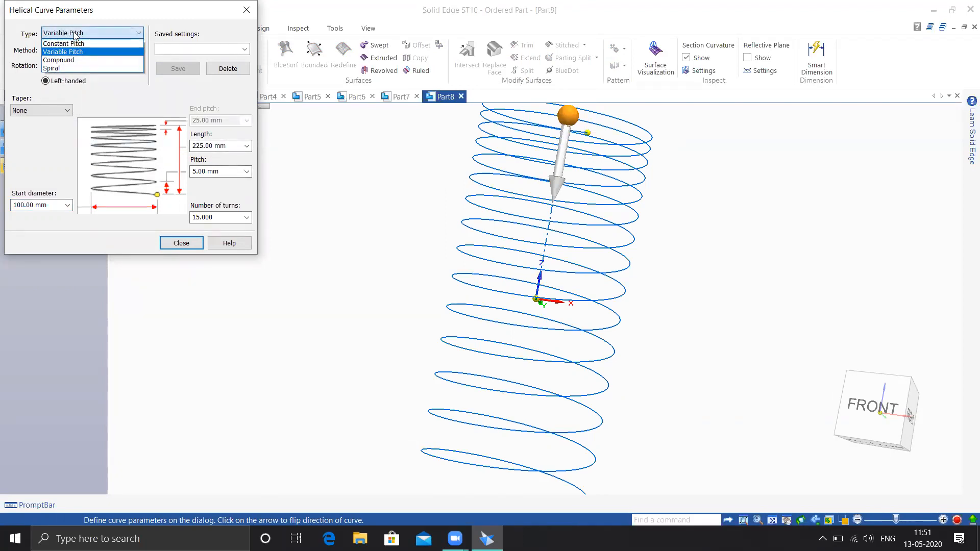
{"action": "left_click", "coordinate": [66, 60]}
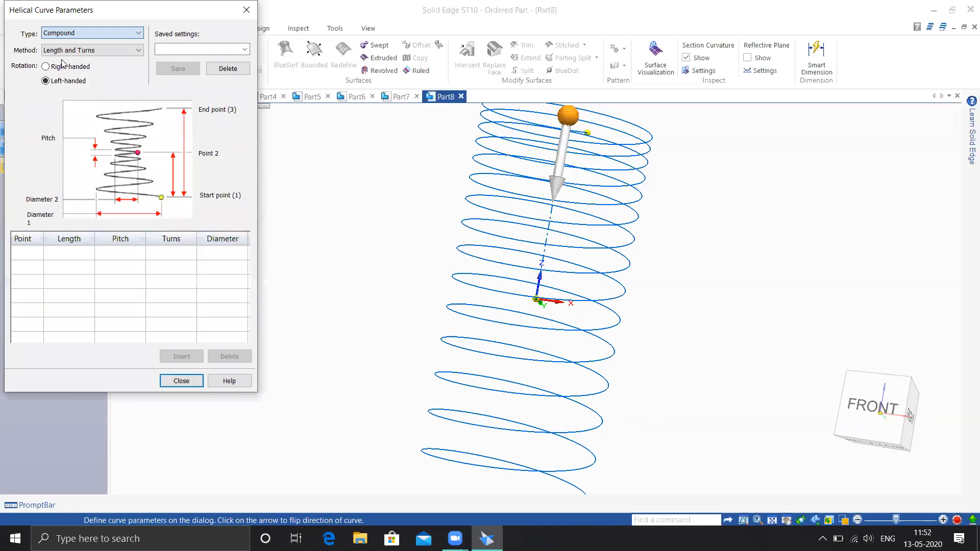
{"action": "middle_click_drag", "start_coordinate": [416, 221], "coordinate": [443, 279]}
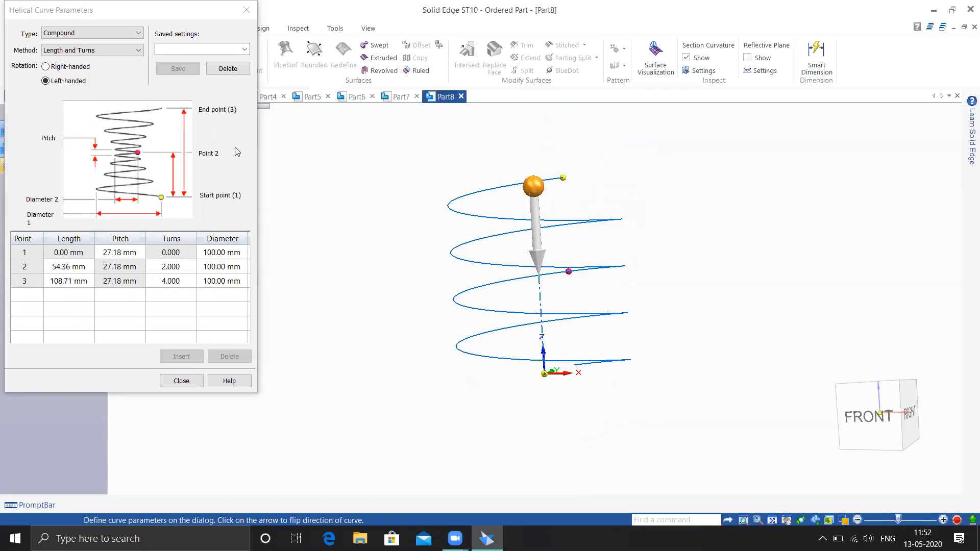
{"action": "left_click", "coordinate": [70, 51]}
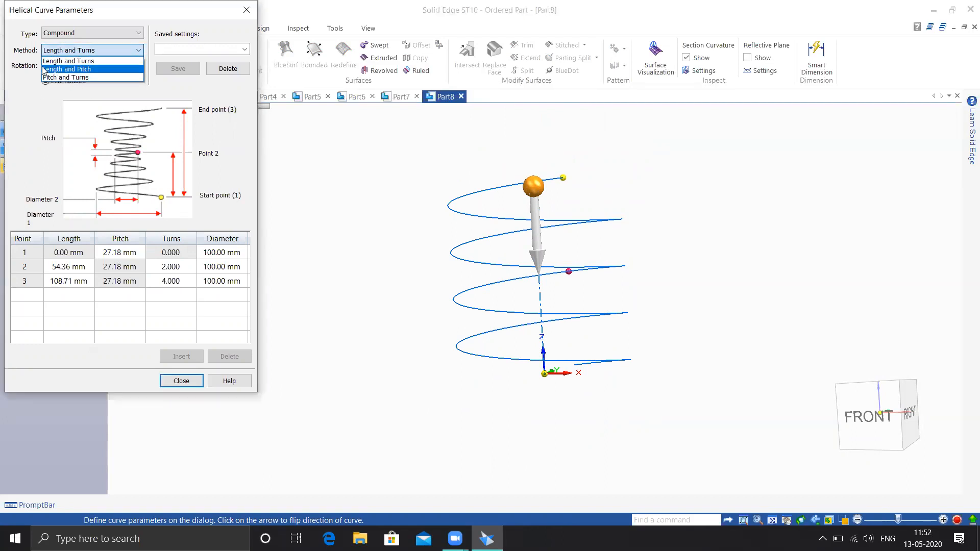
{"action": "left_click", "coordinate": [85, 50]}
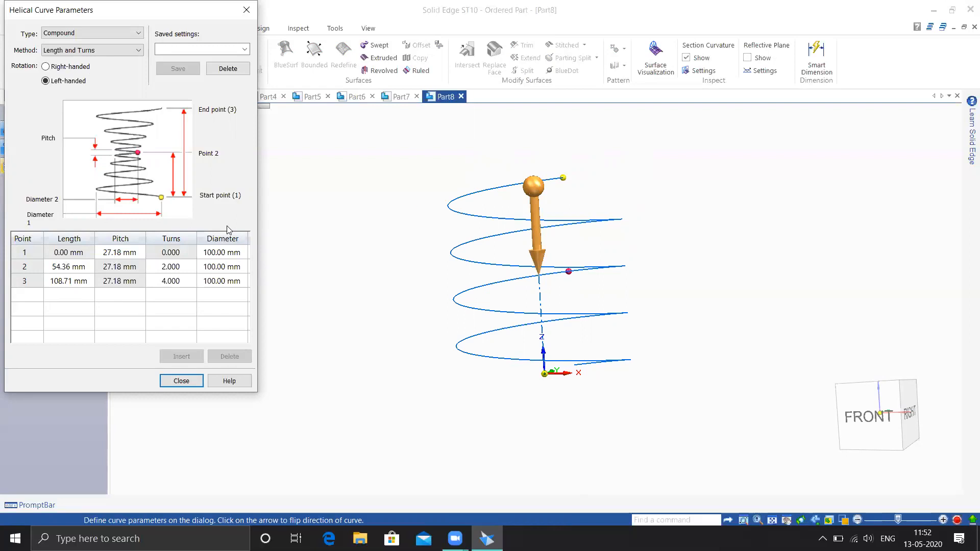
Step: Set the length of point 3, the compound helix's end point, to 150 mm
{"action": "left_click", "coordinate": [63, 285]}
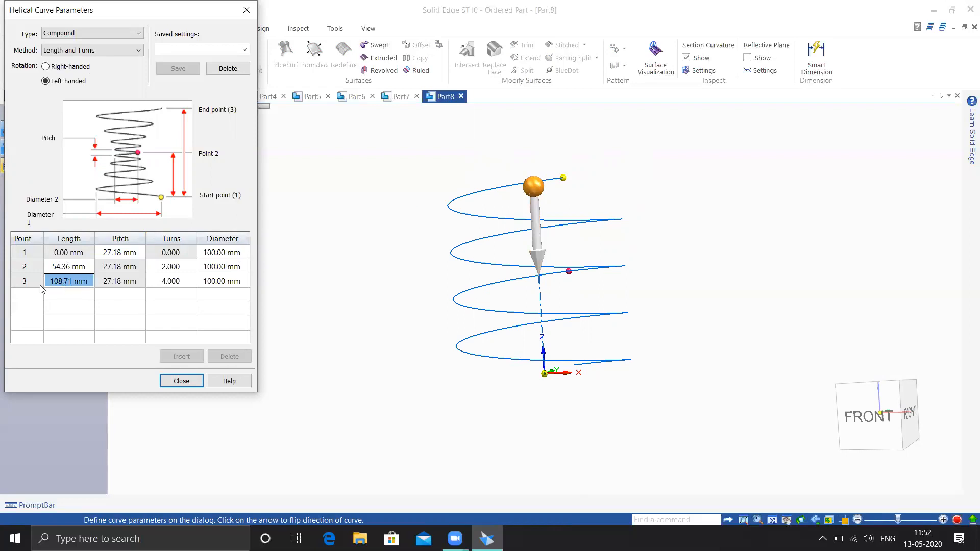
{"action": "left_click", "coordinate": [64, 280]}
{"action": "double_click", "coordinate": [69, 282]}
{"action": "type", "text": "1"}
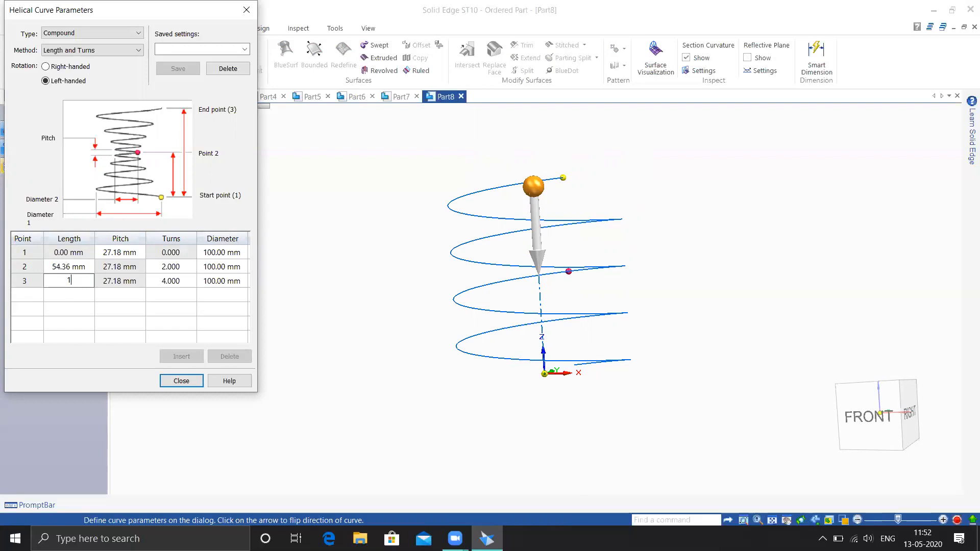
{"action": "type", "text": "50"}
{"action": "left_click", "coordinate": [171, 284]}
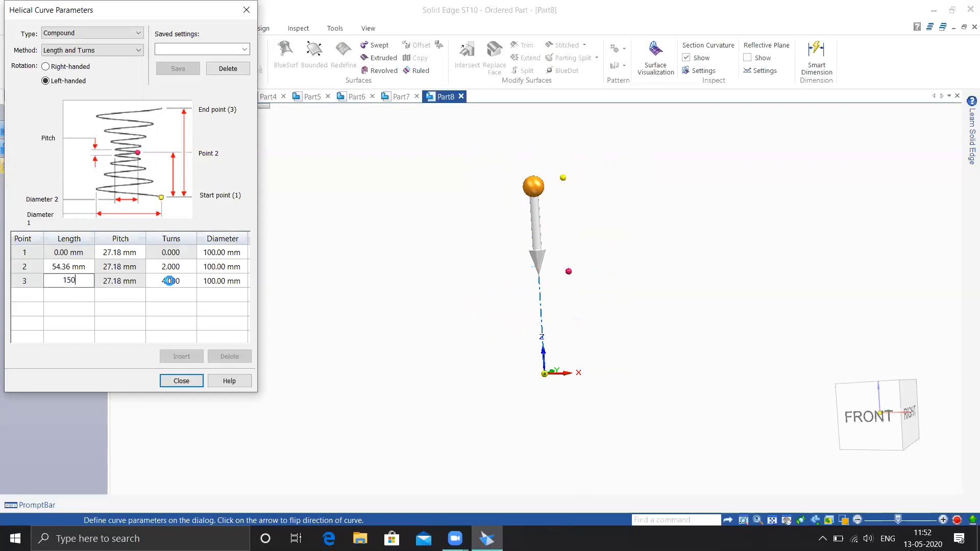
Step: Try to set the number of turns at point 3 to 15
{"action": "left_click", "coordinate": [178, 283]}
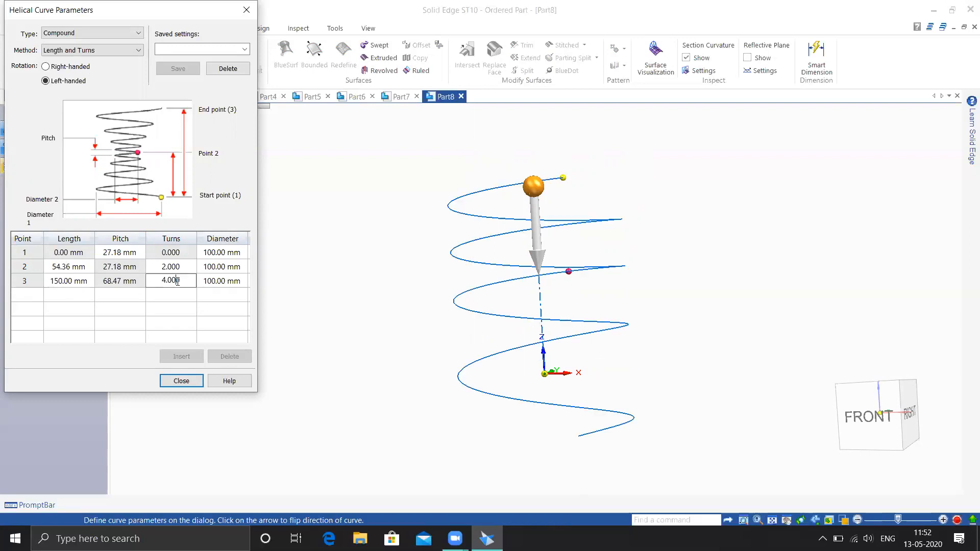
{"action": "left_click_drag", "start_coordinate": [184, 282], "coordinate": [140, 291]}
{"action": "type", "text": "15"}
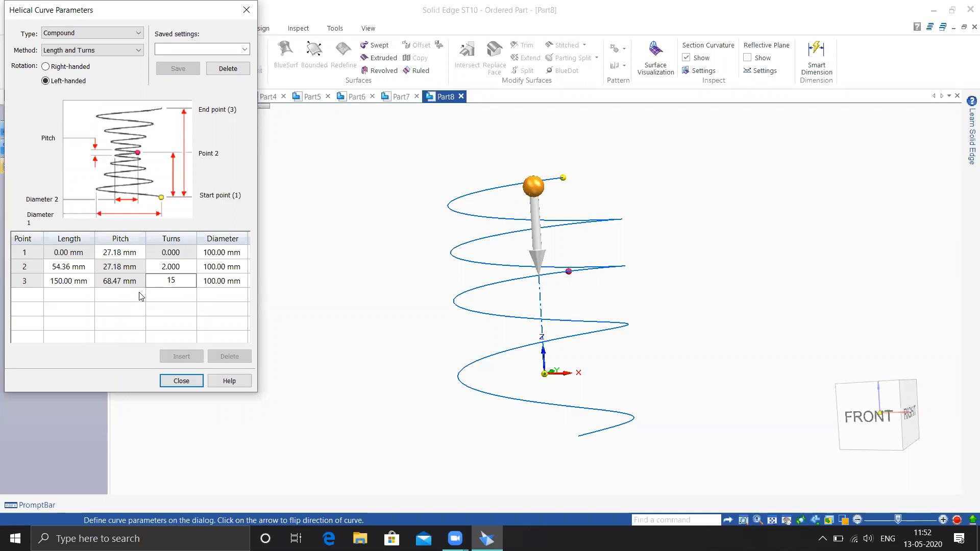
{"action": "left_click", "coordinate": [218, 284]}
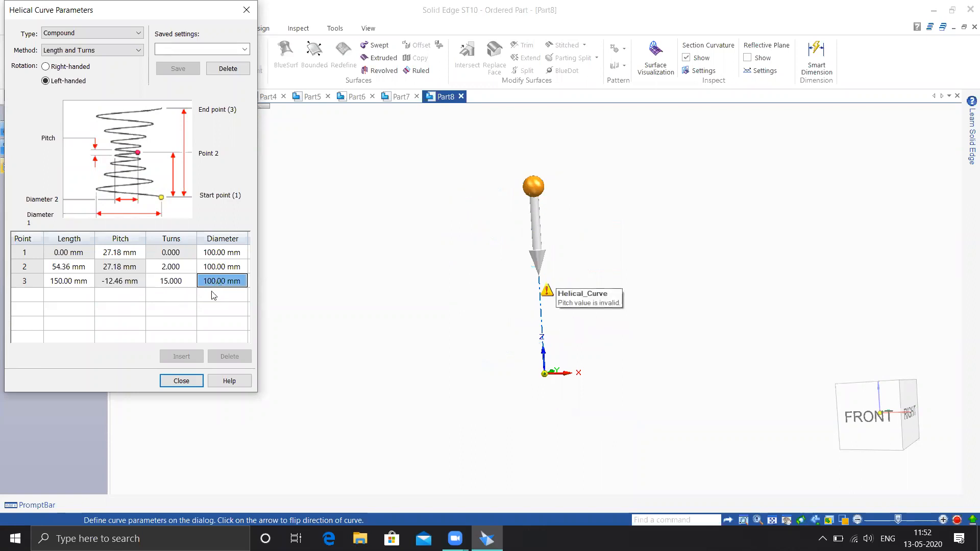
Step: Set the number of turns at point 3 to 6
{"action": "left_click", "coordinate": [176, 282]}
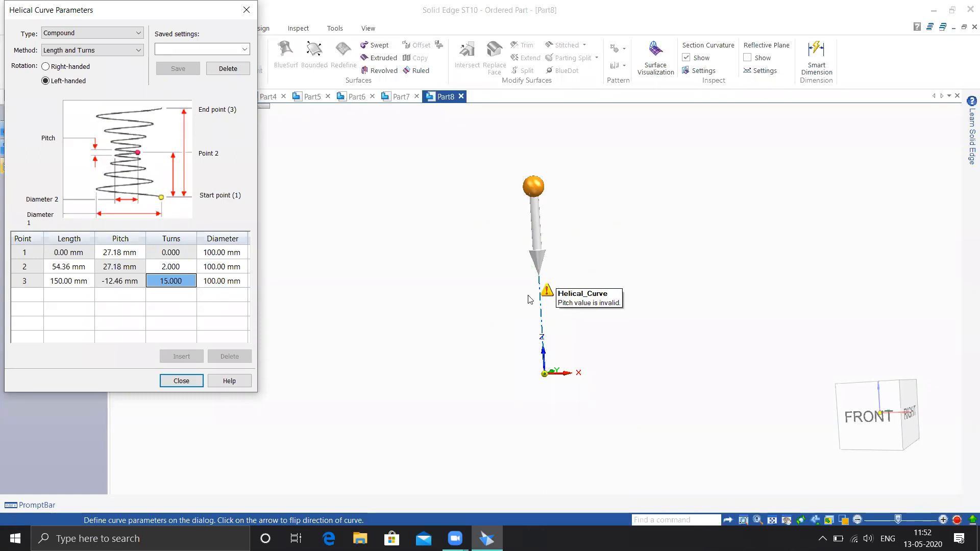
{"action": "left_click", "coordinate": [178, 282]}
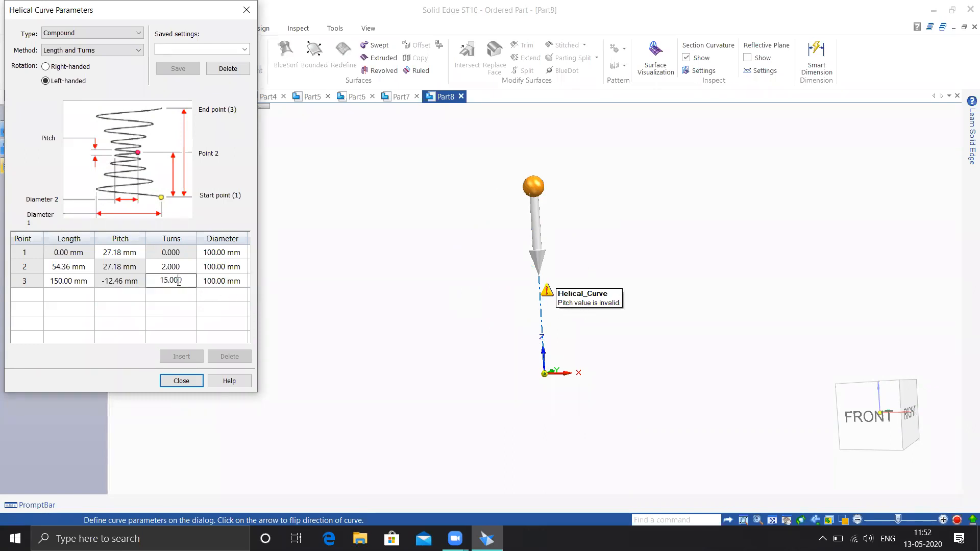
{"action": "key", "text": "BackSpace"}
{"action": "key", "text": "BackSpace"}
{"action": "key", "text": "BackSpace"}
{"action": "key", "text": "Return"}
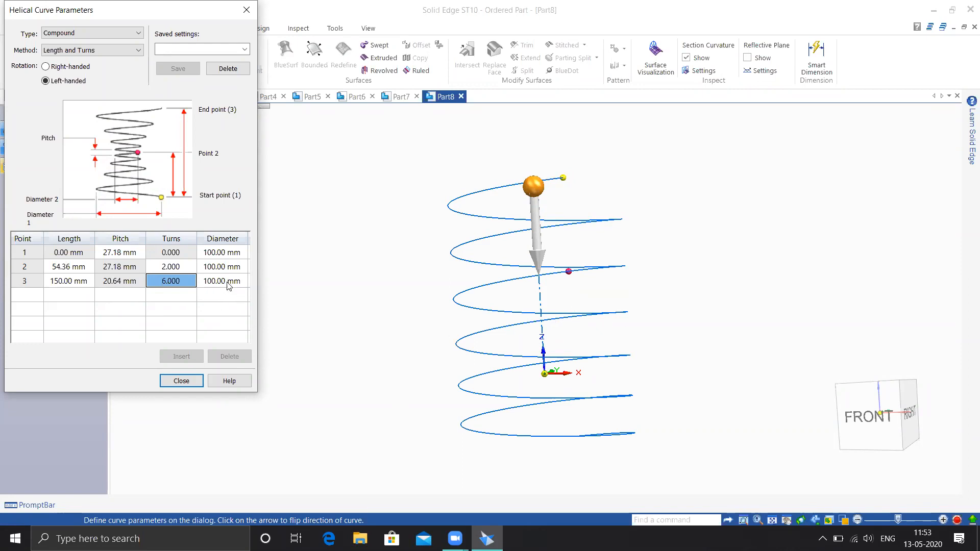
Step: Set the length of the helix's middle point, point 2, to 75 mm
{"action": "left_click", "coordinate": [66, 271]}
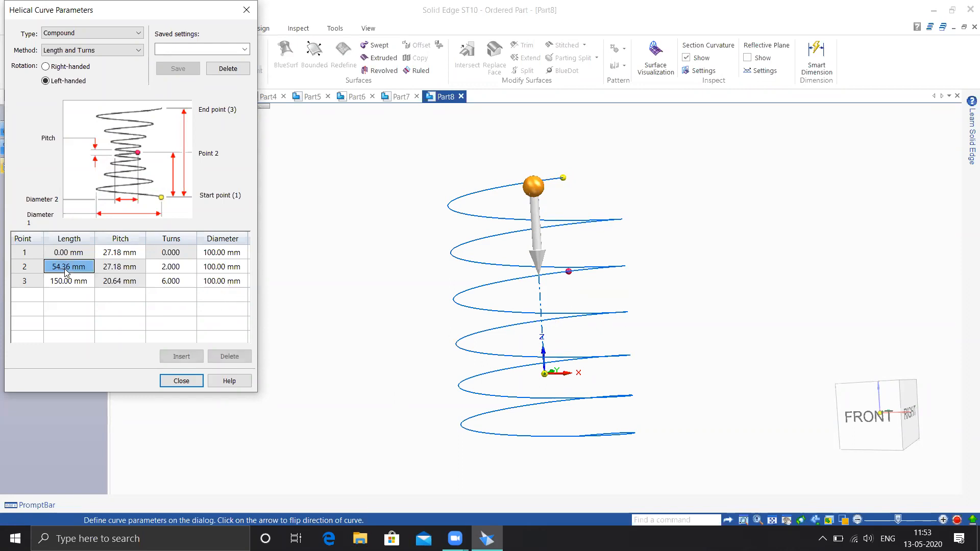
{"action": "left_click", "coordinate": [65, 269]}
{"action": "double_click", "coordinate": [84, 265]}
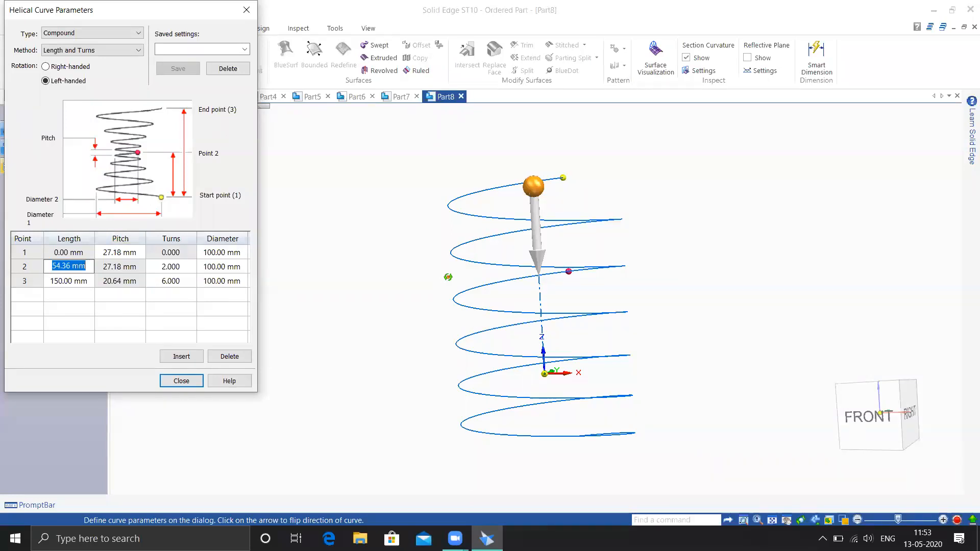
{"action": "middle_click_drag", "start_coordinate": [423, 269], "coordinate": [402, 268]}
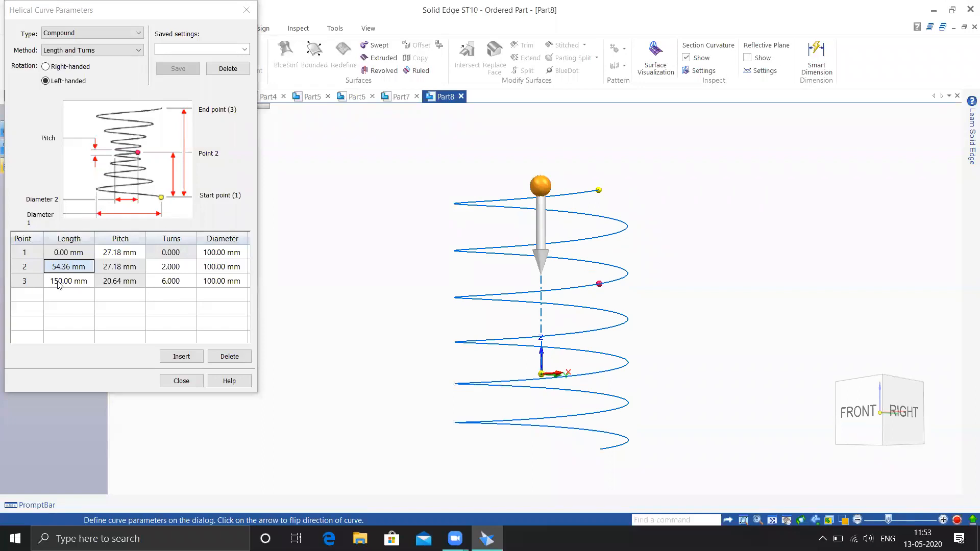
{"action": "left_click", "coordinate": [65, 269]}
{"action": "left_click", "coordinate": [67, 267]}
{"action": "double_click", "coordinate": [68, 267]}
{"action": "type", "text": "75"}
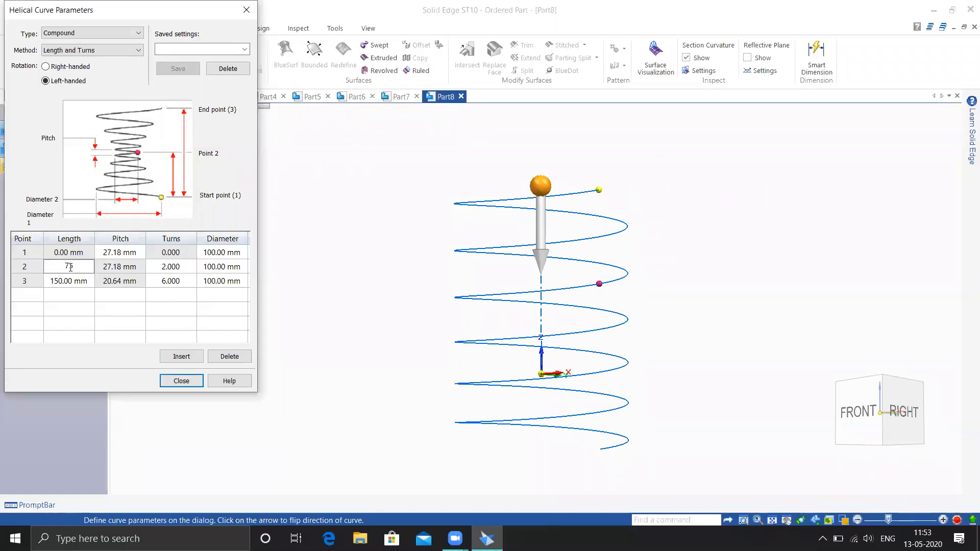
Step: Set the helix diameter at point 2 to 50 mm
{"action": "left_click", "coordinate": [219, 266]}
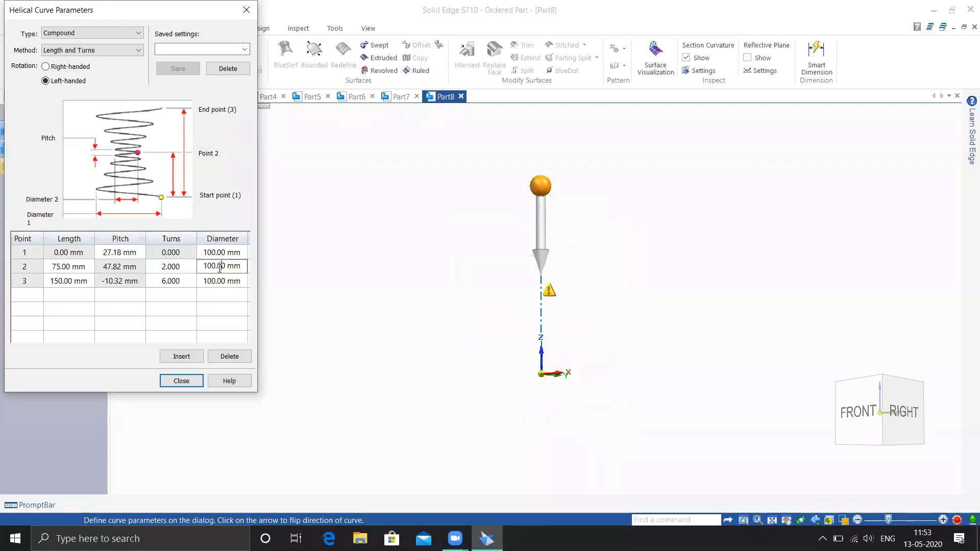
{"action": "double_click", "coordinate": [235, 266]}
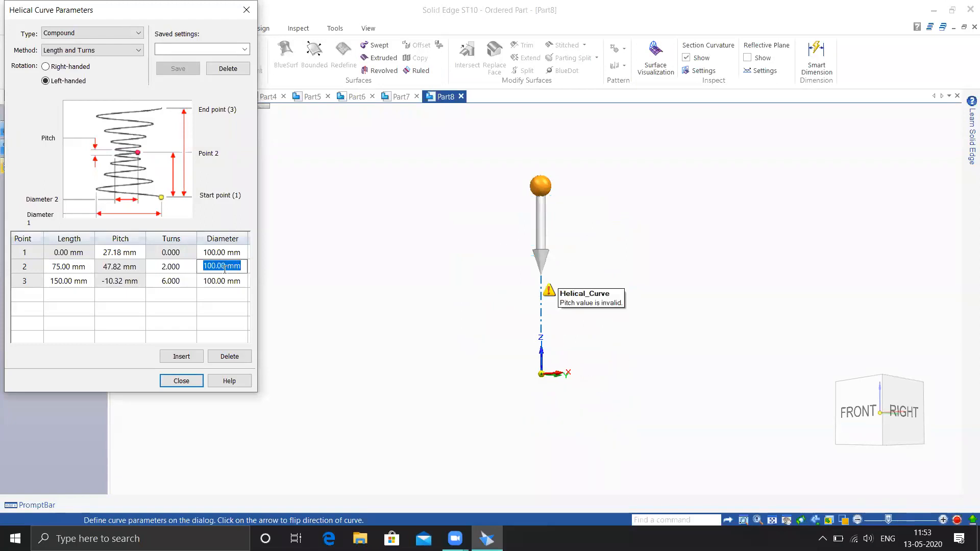
{"action": "type", "text": "50"}
{"action": "key", "text": "Return"}
{"action": "left_click", "coordinate": [213, 269]}
Step: Set the number of turns at point 2 to 4
{"action": "left_click", "coordinate": [181, 267]}
{"action": "left_click", "coordinate": [181, 267]}
{"action": "left_click_drag", "start_coordinate": [159, 270], "coordinate": [151, 272]}
{"action": "type", "text": "4"}
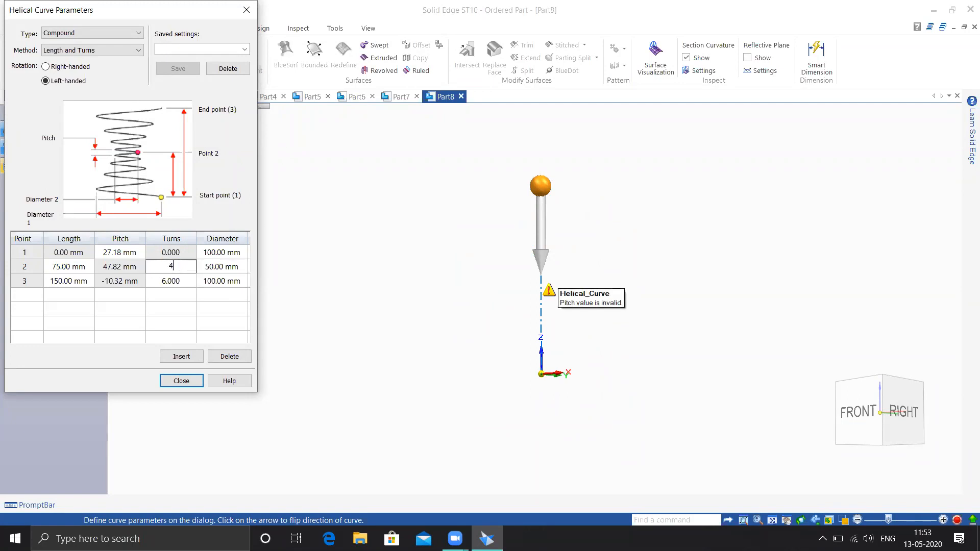
{"action": "left_click", "coordinate": [152, 276]}
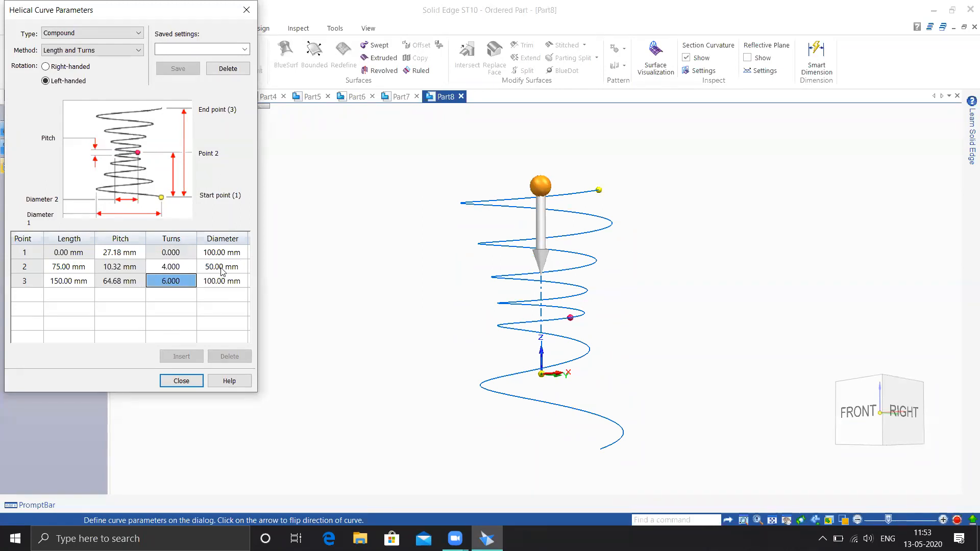
Step: Change the compound helix's definition method to Length and Pitch
{"action": "mouse_move", "coordinate": [662, 299]}
{"action": "middle_mouse_down"}
{"action": "mouse_move", "coordinate": [343, 323]}
{"action": "mouse_move", "coordinate": [667, 293]}
{"action": "middle_mouse_up"}
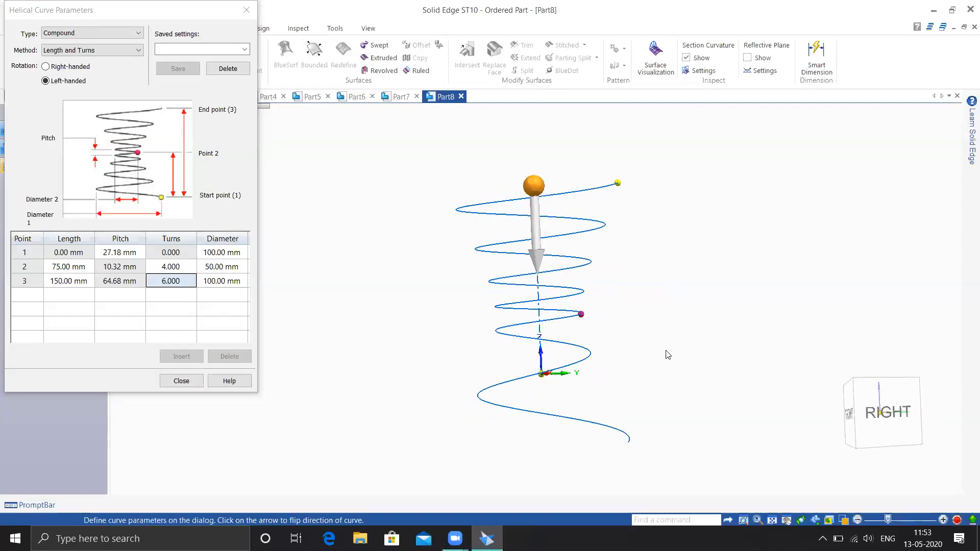
{"action": "left_click", "coordinate": [99, 50]}
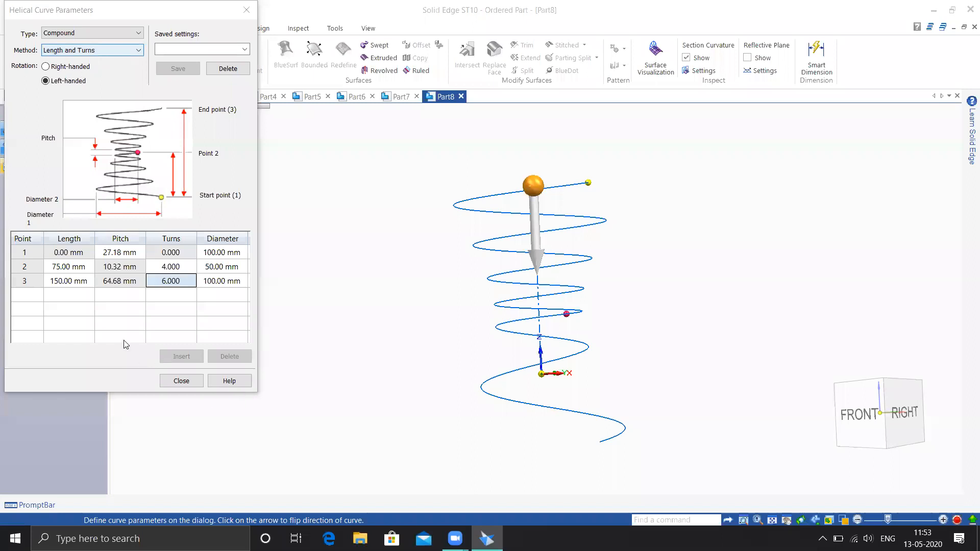
{"action": "key", "text": "Down"}
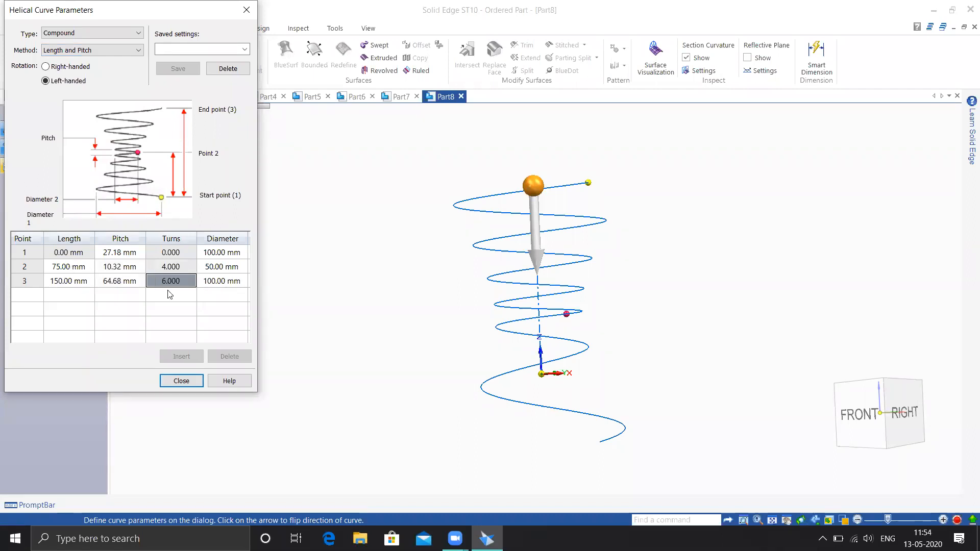
Step: Examine the rows of points 1, 2 and 3 for the available point insertion and deletion options
{"action": "left_click", "coordinate": [31, 282]}
{"action": "left_click", "coordinate": [29, 254]}
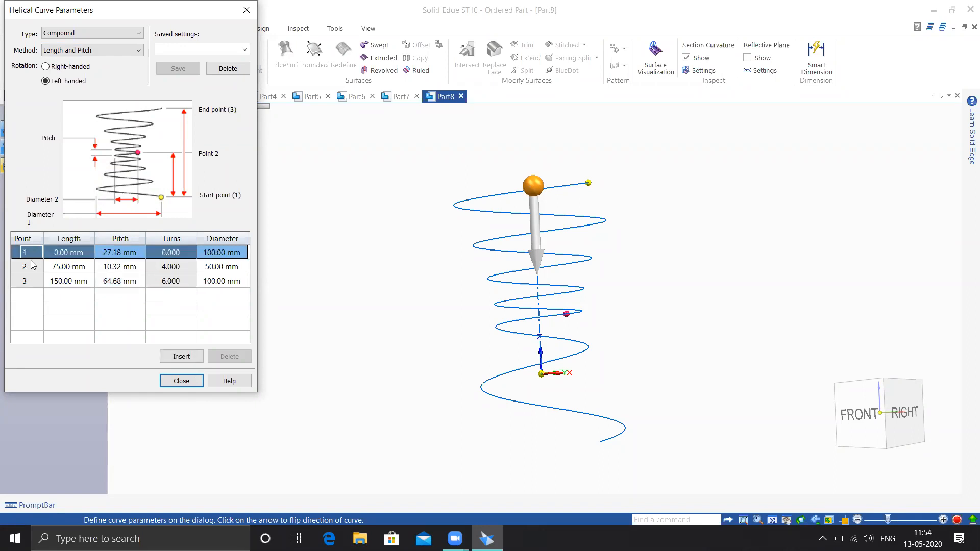
{"action": "left_click", "coordinate": [27, 284]}
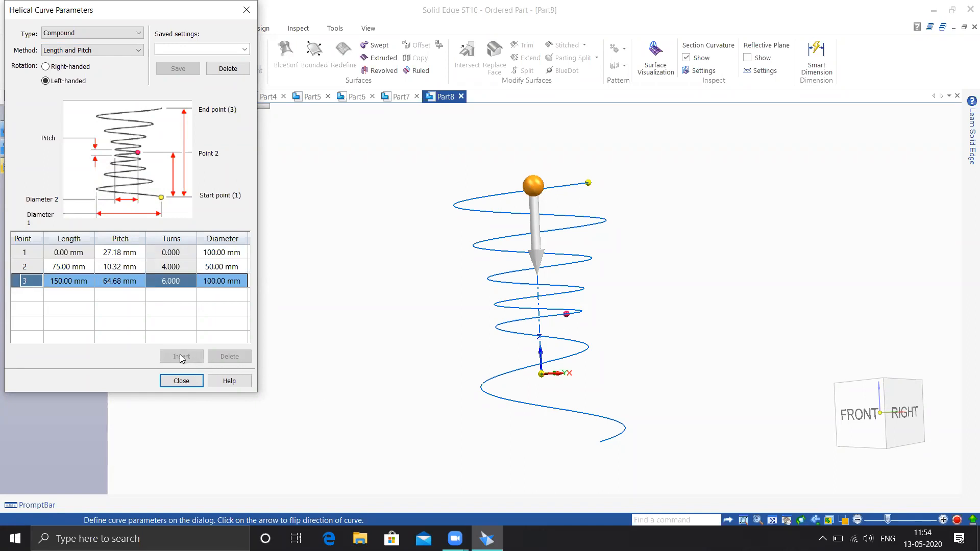
{"action": "left_click", "coordinate": [26, 268]}
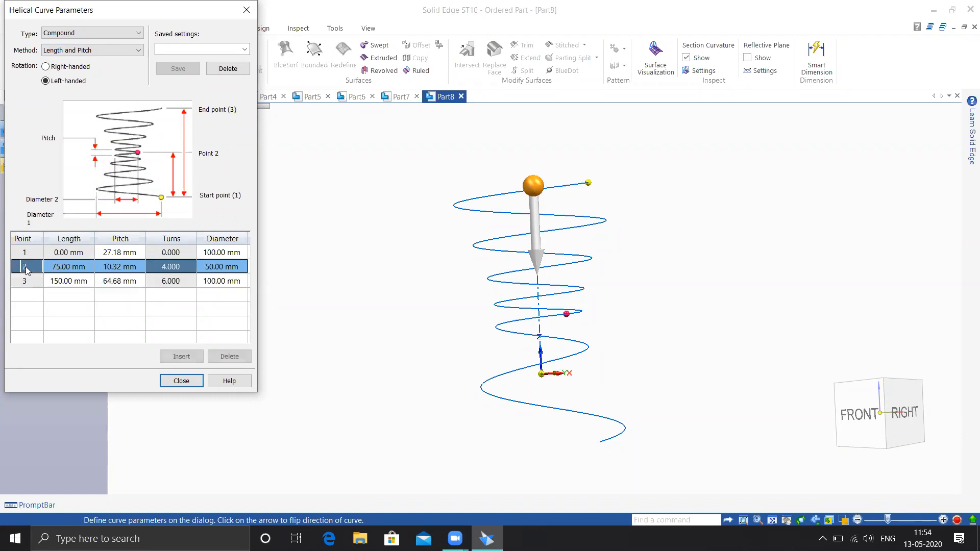
{"action": "left_click", "coordinate": [31, 254]}
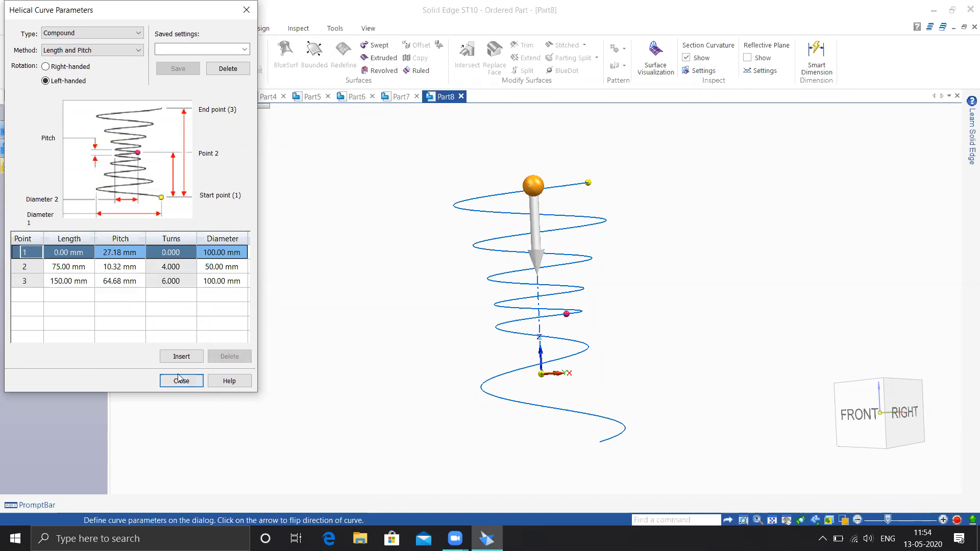
Step: Preview the Constant Pitch type and return the helical curve to Compound
{"action": "left_click", "coordinate": [71, 34]}
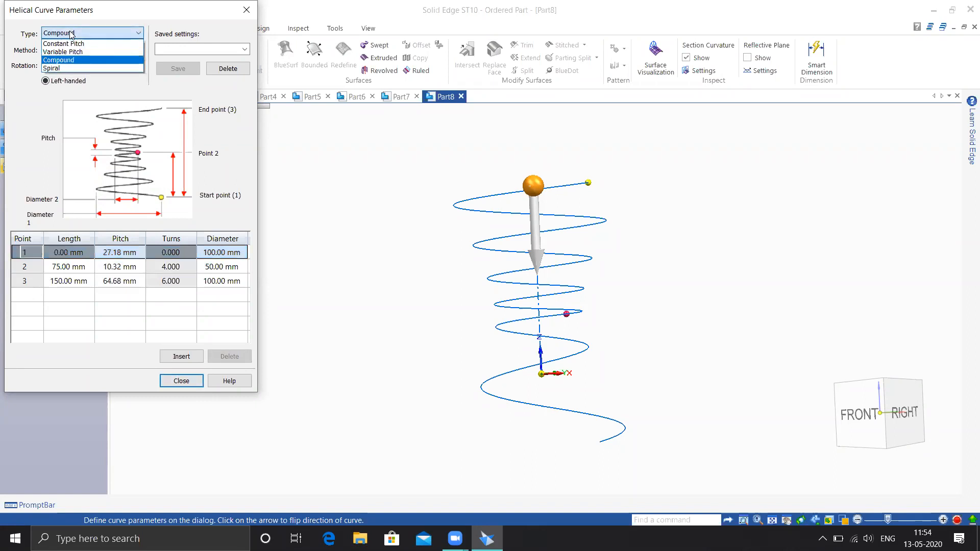
{"action": "left_click", "coordinate": [64, 43]}
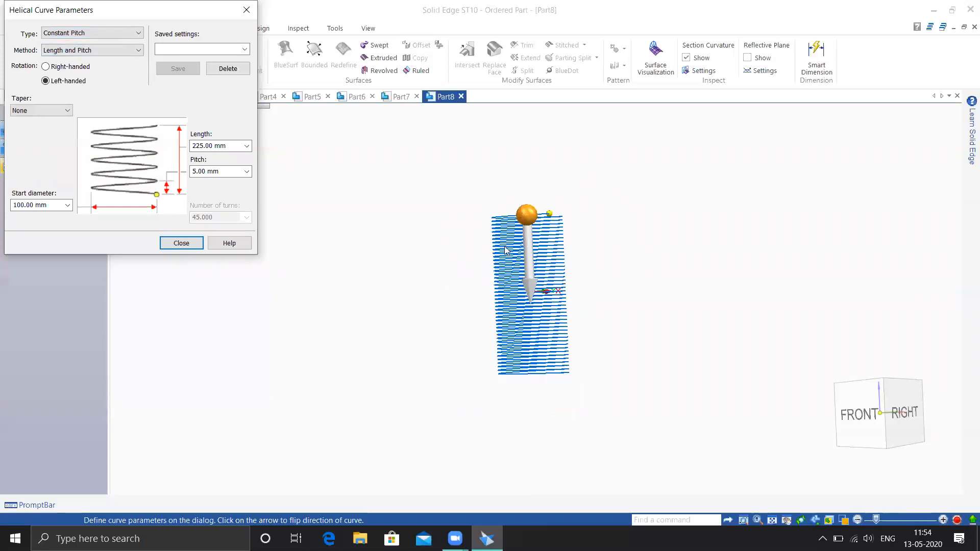
{"action": "scroll", "coordinate": [506, 249], "scroll_direction": "up", "scroll_amount": 2}
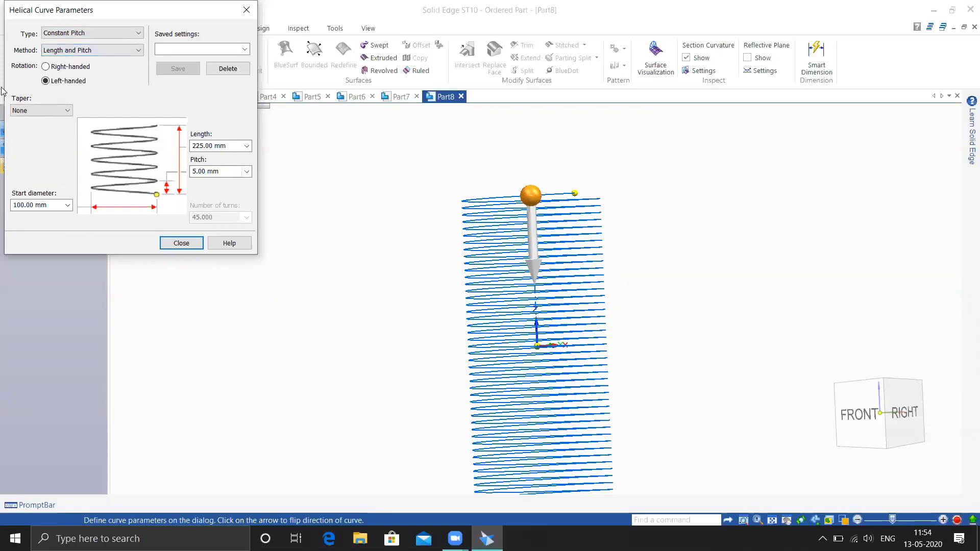
{"action": "left_click", "coordinate": [67, 34]}
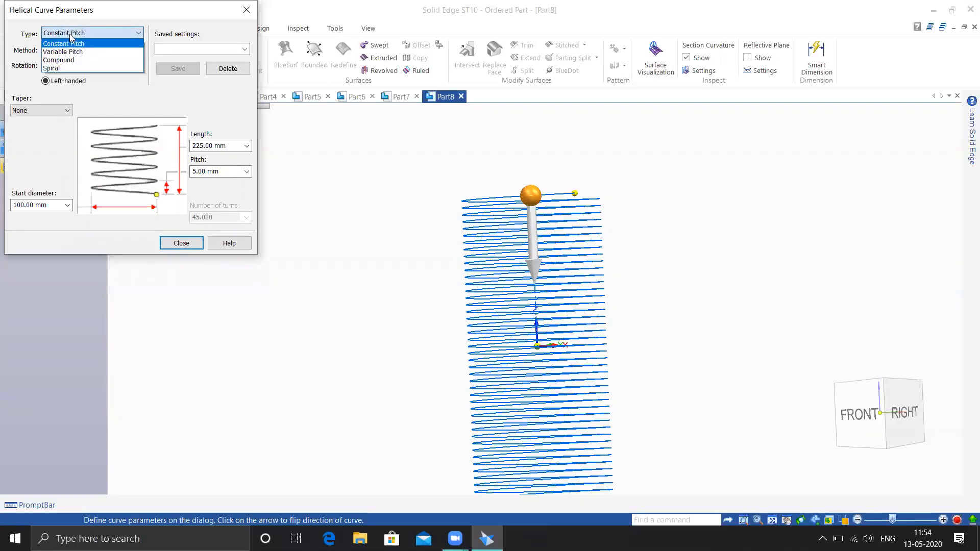
{"action": "left_click", "coordinate": [66, 60]}
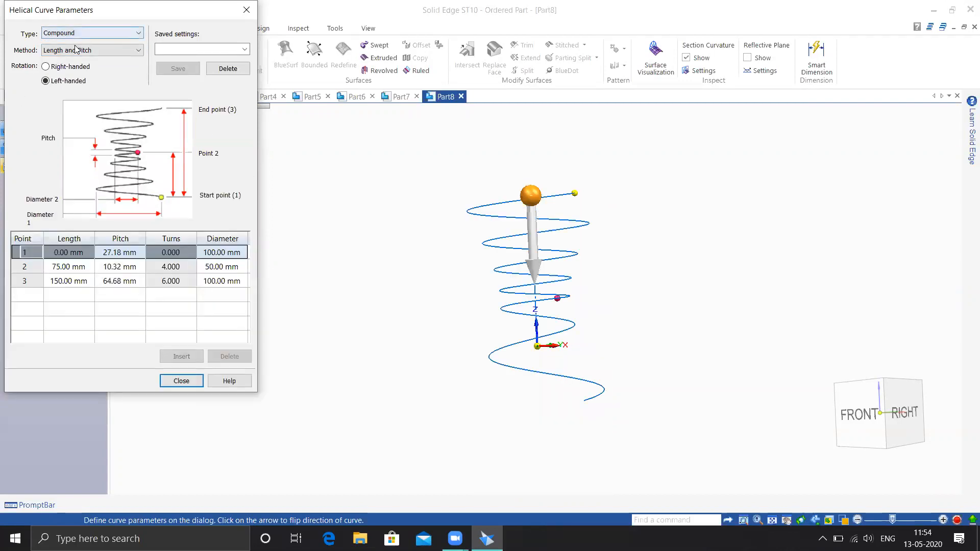
Step: Set the length of point 2 to 20 mm
{"action": "double_click", "coordinate": [65, 281]}
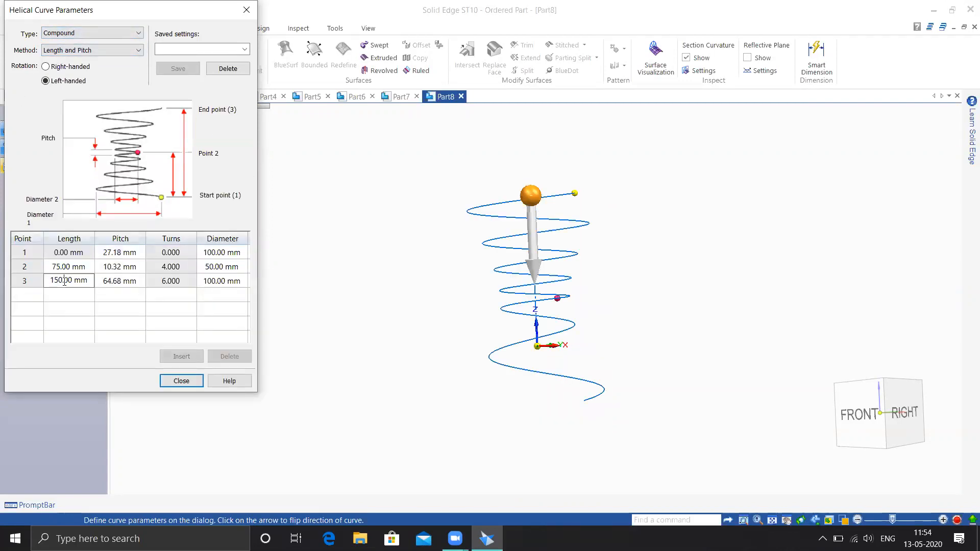
{"action": "double_click", "coordinate": [70, 267]}
{"action": "double_click", "coordinate": [72, 269]}
{"action": "type", "text": "2"}
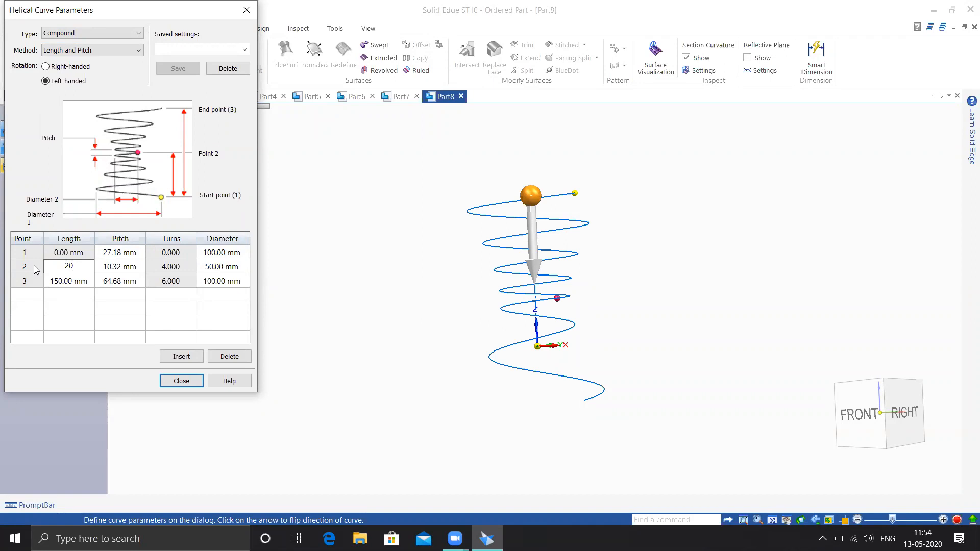
{"action": "type", "text": "0"}
Step: Set the pitch to 20 mm at both point 2 and point 1
{"action": "left_click", "coordinate": [119, 266]}
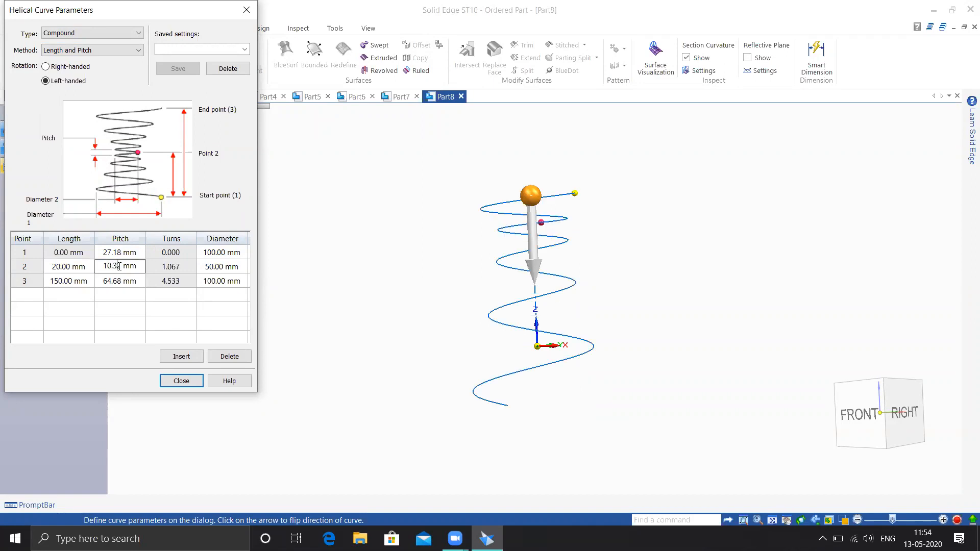
{"action": "double_click", "coordinate": [129, 266]}
{"action": "type", "text": "20"}
{"action": "left_click", "coordinate": [117, 250]}
{"action": "double_click", "coordinate": [119, 252]}
{"action": "type", "text": "2"}
{"action": "key", "text": "Return"}
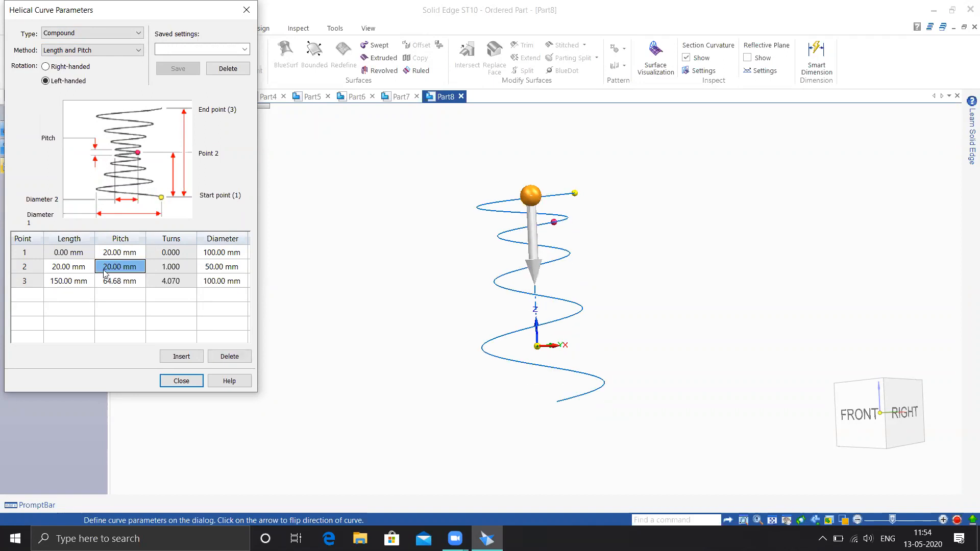
Step: Insert a new helix point directly after point 2
{"action": "left_click", "coordinate": [29, 268]}
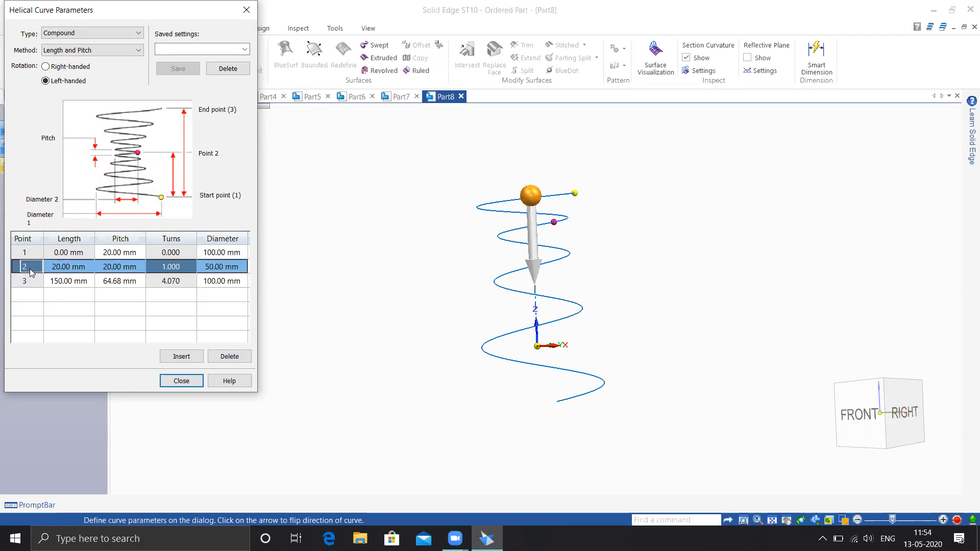
{"action": "left_click", "coordinate": [181, 357]}
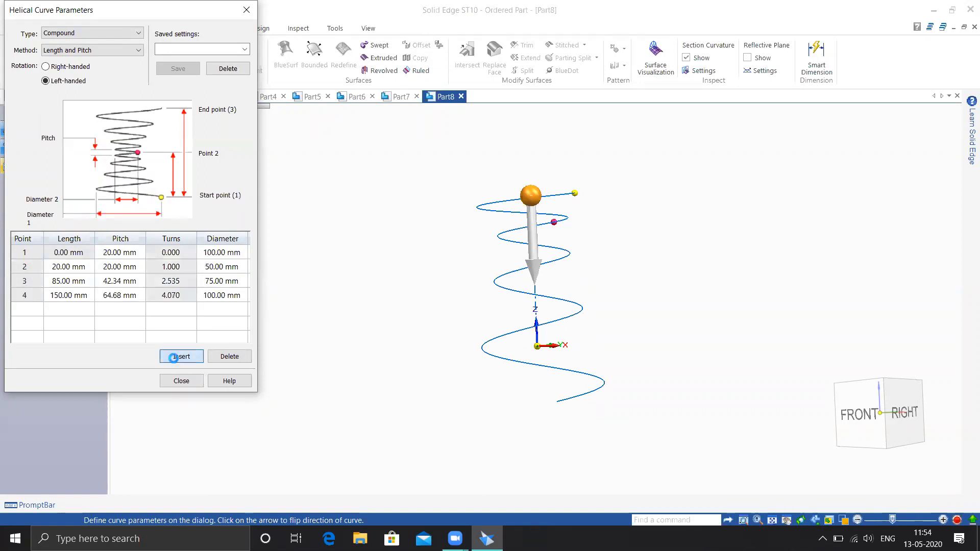
Step: Set the length of helix point 4 to 100 mm and of point 3 to 80 mm
{"action": "left_click", "coordinate": [74, 295]}
{"action": "left_click", "coordinate": [74, 296]}
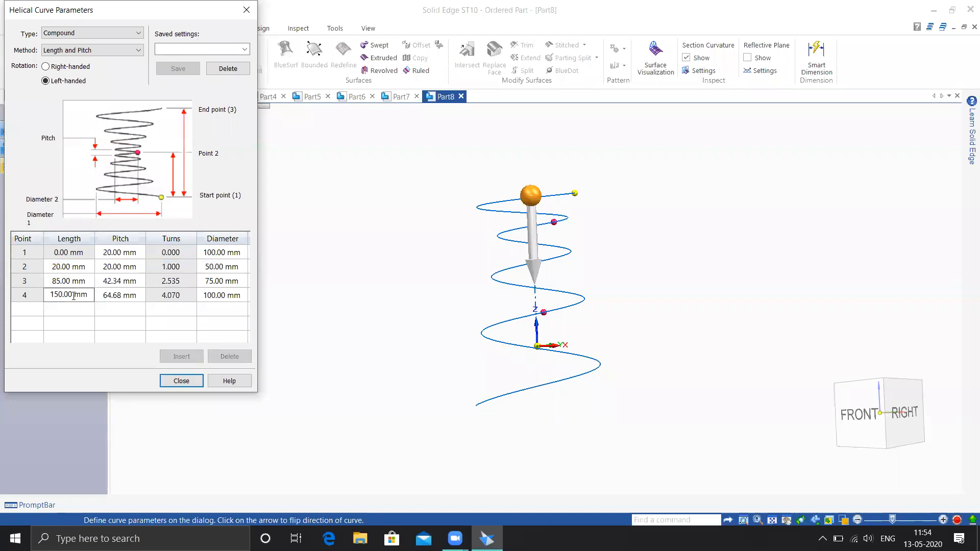
{"action": "left_click_drag", "start_coordinate": [82, 293], "coordinate": [37, 298]}
{"action": "type", "text": "100"}
{"action": "type", "text": "m"}
{"action": "key", "text": "Return"}
{"action": "left_click", "coordinate": [67, 281]}
{"action": "left_click_drag", "start_coordinate": [89, 279], "coordinate": [42, 289]}
{"action": "type", "text": "80"}
{"action": "key", "text": "Return"}
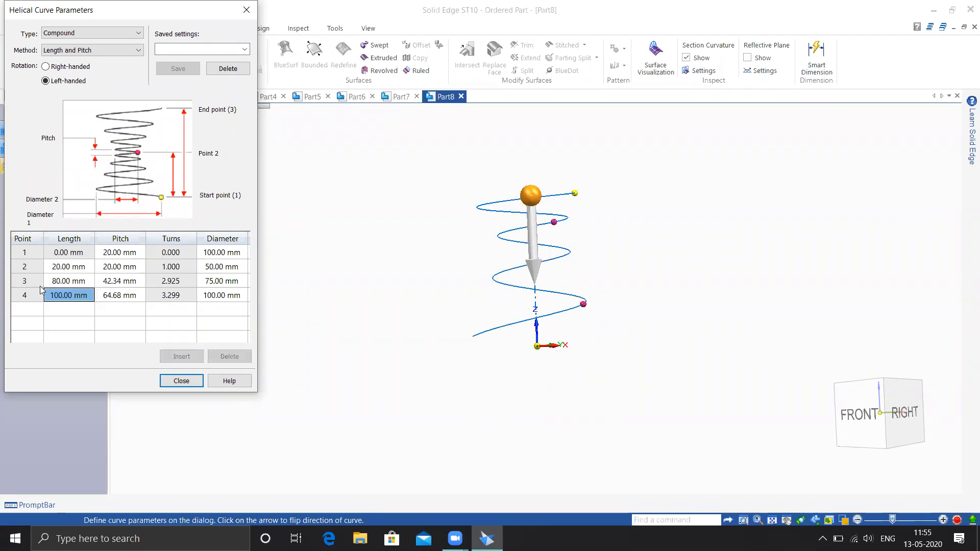
Step: Set the helix diameter at points 3 and 2 to 100 mm each
{"action": "left_click", "coordinate": [212, 281]}
{"action": "left_click", "coordinate": [230, 280]}
{"action": "type", "text": "100"}
{"action": "key", "text": "Return"}
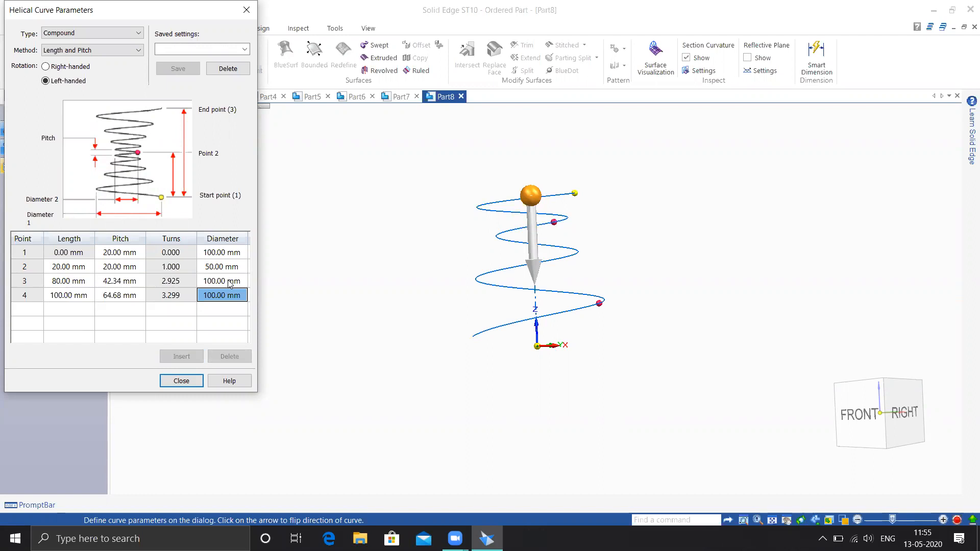
{"action": "left_click", "coordinate": [221, 267]}
{"action": "left_click", "coordinate": [222, 267]}
{"action": "type", "text": "100"}
{"action": "key", "text": "Return"}
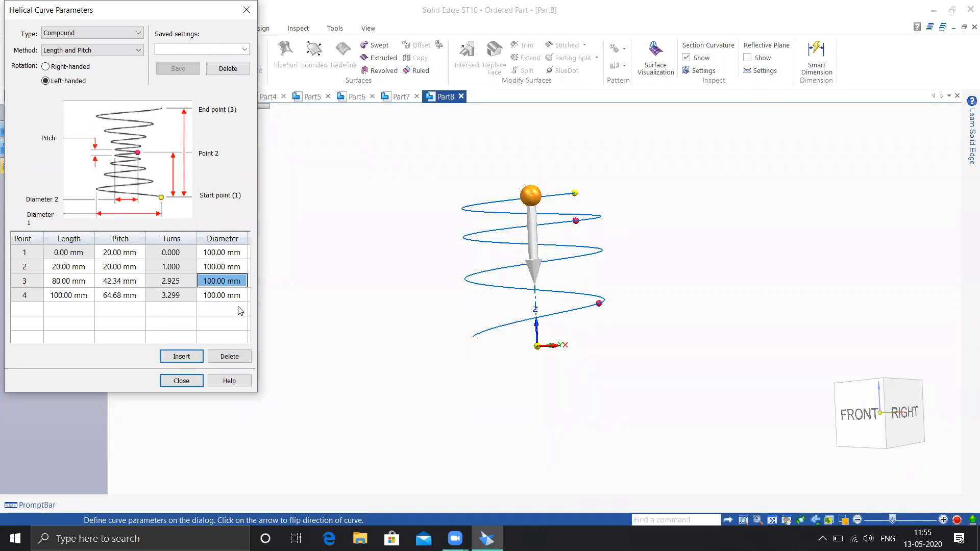
Step: Set the pitch at helix points 4 and 3 to 20 mm each
{"action": "left_click", "coordinate": [120, 298]}
{"action": "left_click", "coordinate": [137, 297]}
{"action": "left_click_drag", "start_coordinate": [144, 296], "coordinate": [96, 298]}
{"action": "type", "text": "20"}
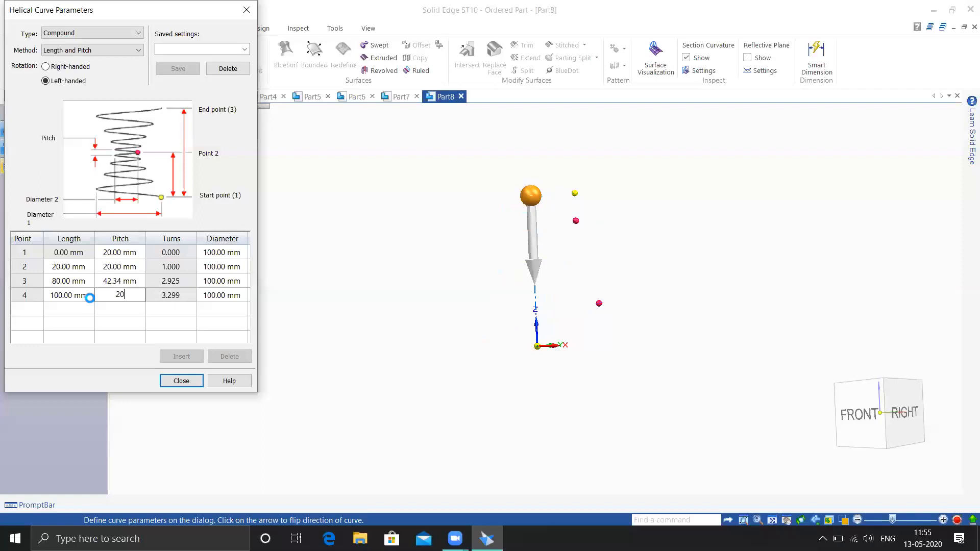
{"action": "key", "text": "Return"}
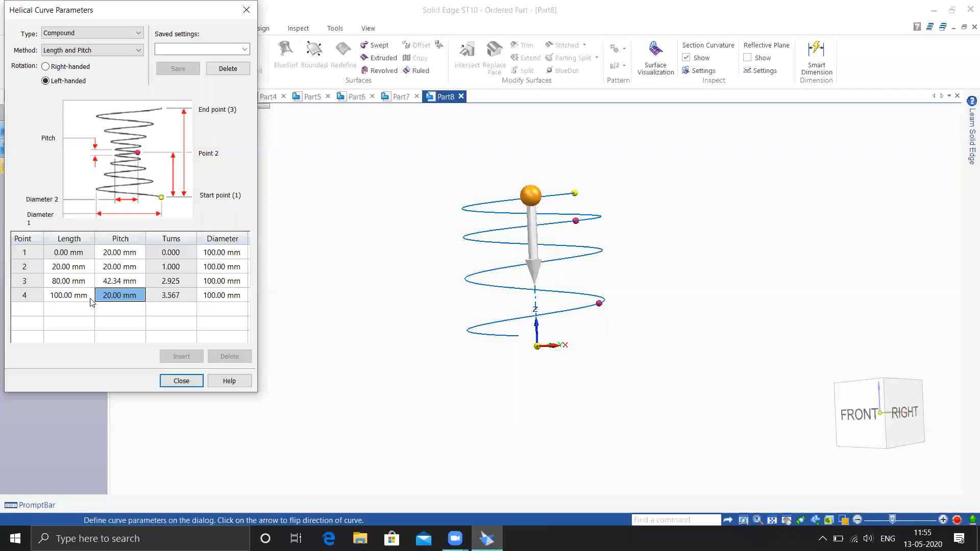
{"action": "left_click", "coordinate": [121, 284]}
{"action": "type", "text": "20"}
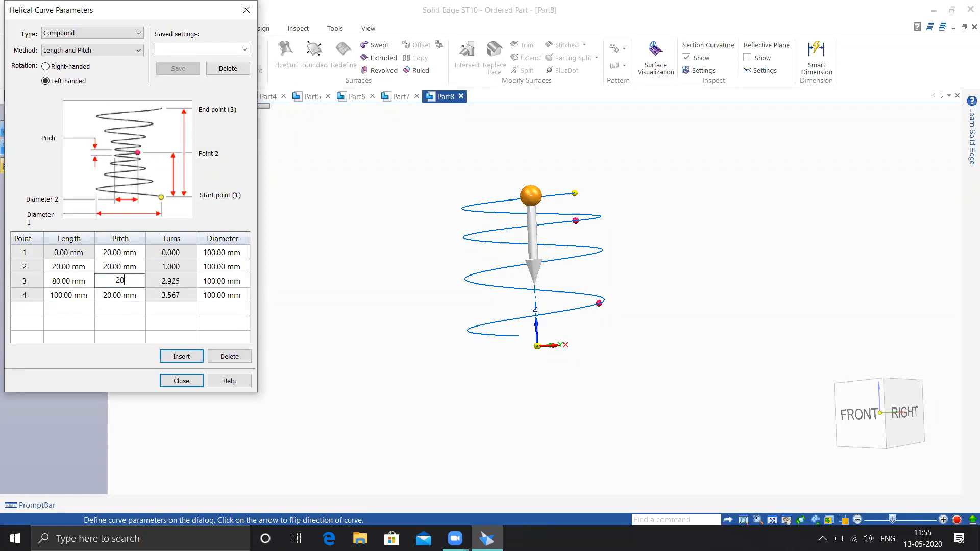
{"action": "key", "text": "Return"}
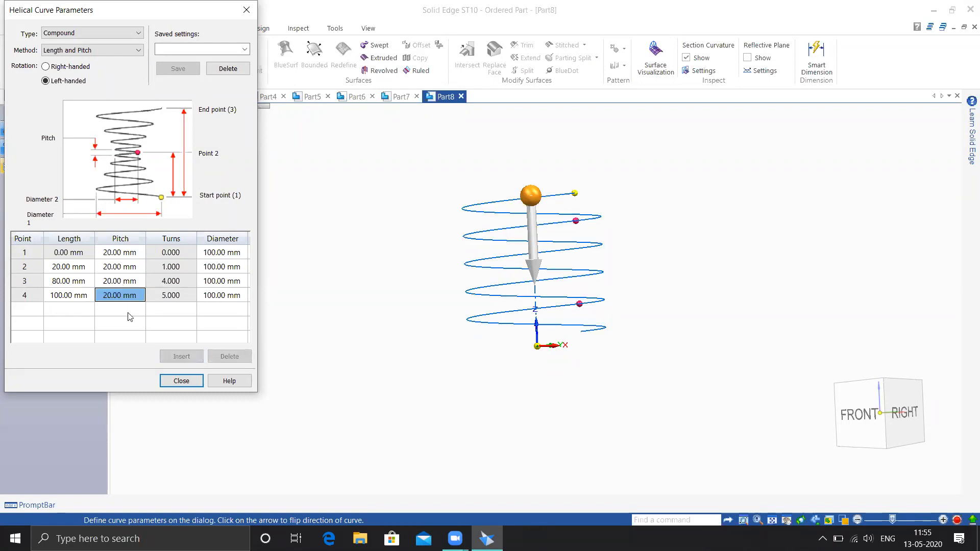
Step: Insert another helix point between points 2 and 3 and set the new point's pitch to 50 mm
{"action": "left_click", "coordinate": [26, 280]}
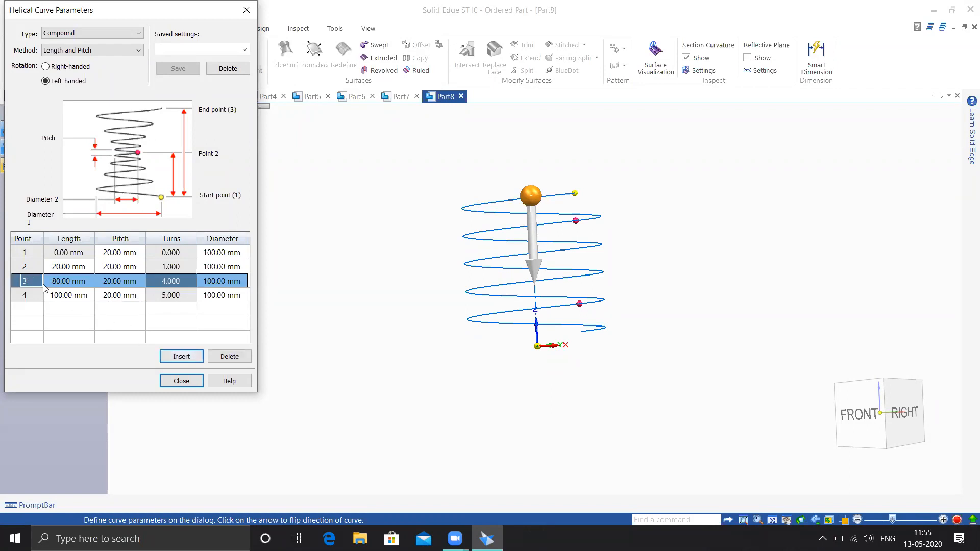
{"action": "left_click", "coordinate": [26, 269]}
{"action": "left_click", "coordinate": [177, 358]}
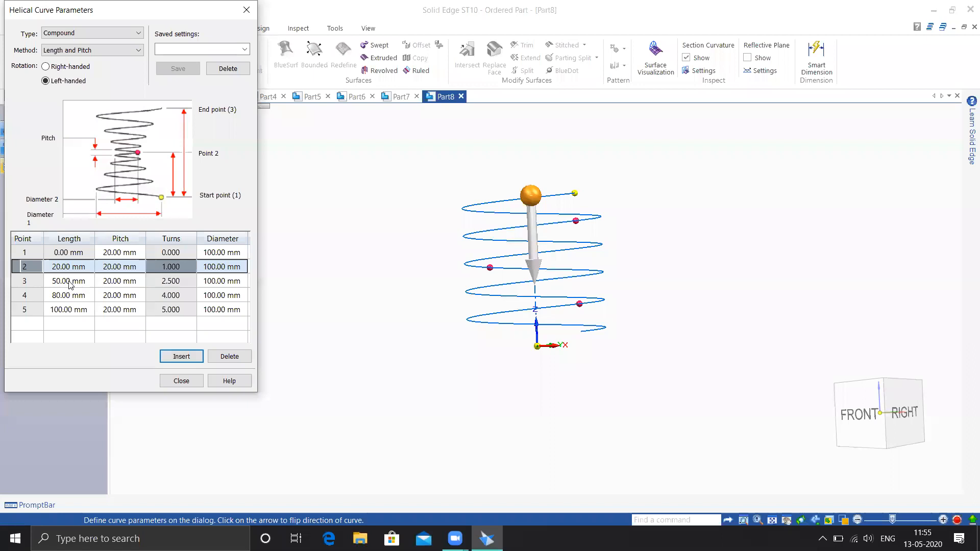
{"action": "left_click", "coordinate": [116, 284]}
{"action": "left_click", "coordinate": [122, 280]}
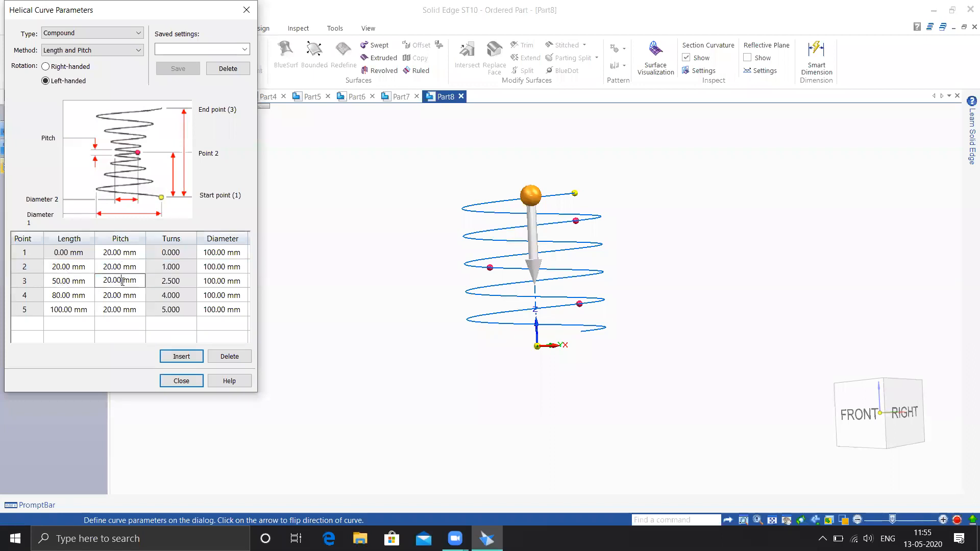
{"action": "left_click_drag", "start_coordinate": [141, 281], "coordinate": [97, 280]}
{"action": "type", "text": "50"}
{"action": "key", "text": "Return"}
{"action": "middle_click_drag", "start_coordinate": [439, 362], "coordinate": [386, 378]}
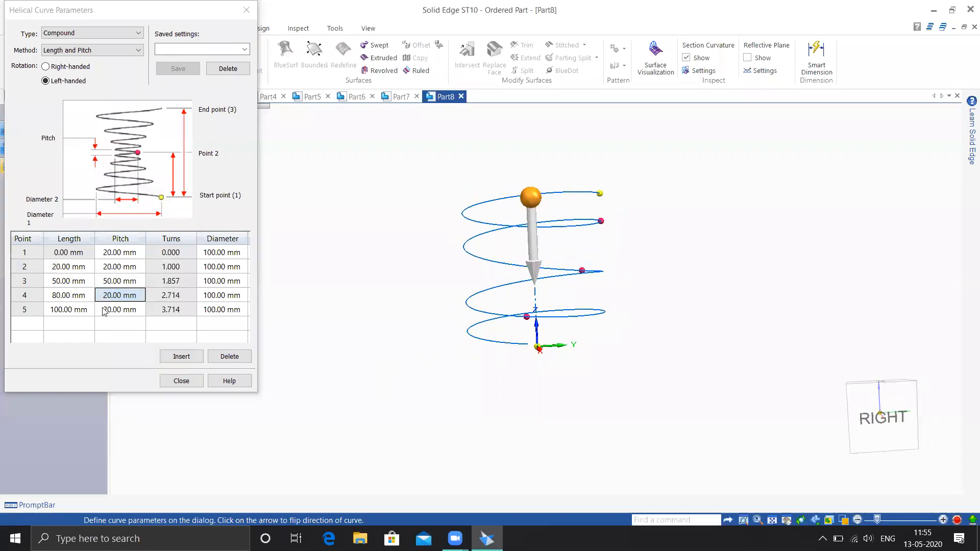
{"action": "mouse_move", "coordinate": [517, 328]}
{"action": "middle_mouse_down"}
{"action": "mouse_move", "coordinate": [541, 340]}
{"action": "mouse_move", "coordinate": [534, 322]}
{"action": "middle_mouse_up"}
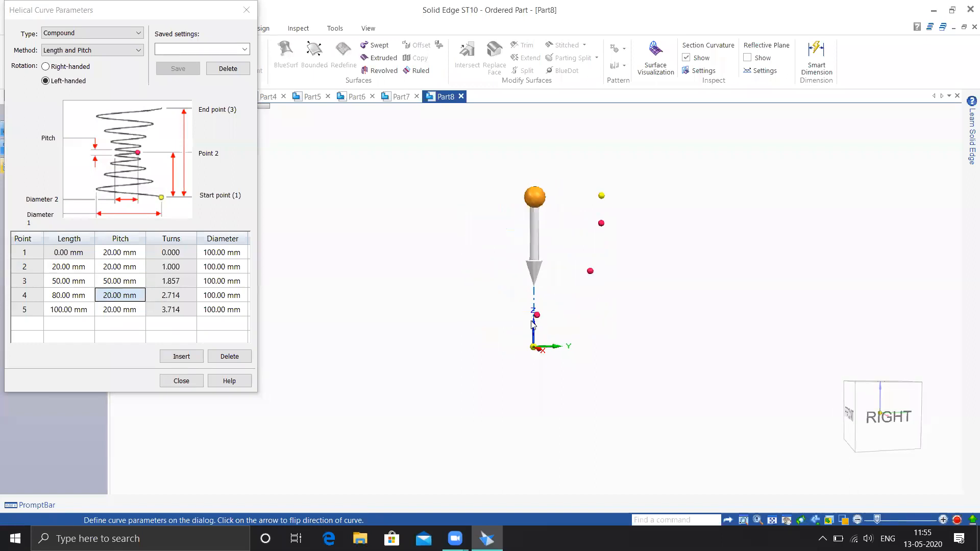
Step: Preview the Pitch and Turns method, and set the compound helix method to Length and Turns
{"action": "left_click", "coordinate": [69, 51]}
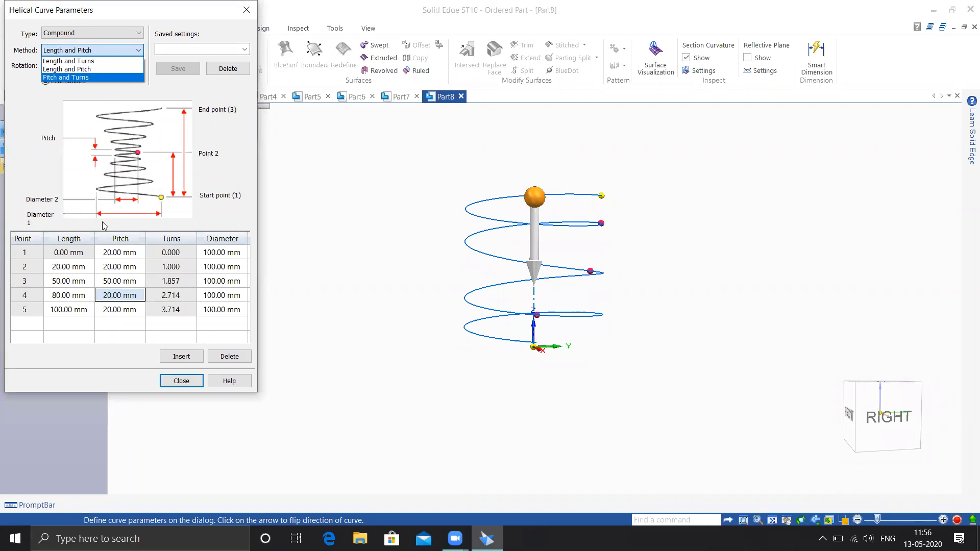
{"action": "left_click", "coordinate": [177, 254]}
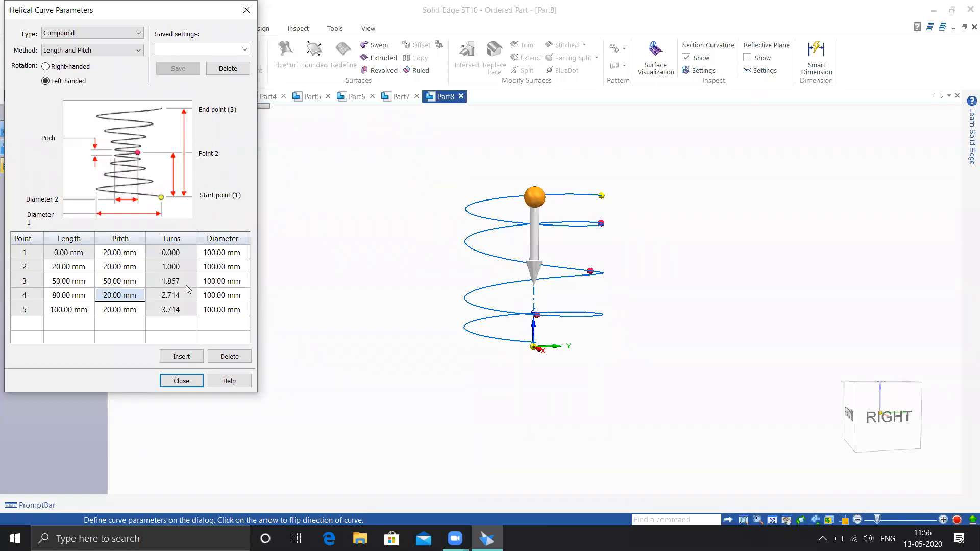
{"action": "left_click", "coordinate": [62, 52]}
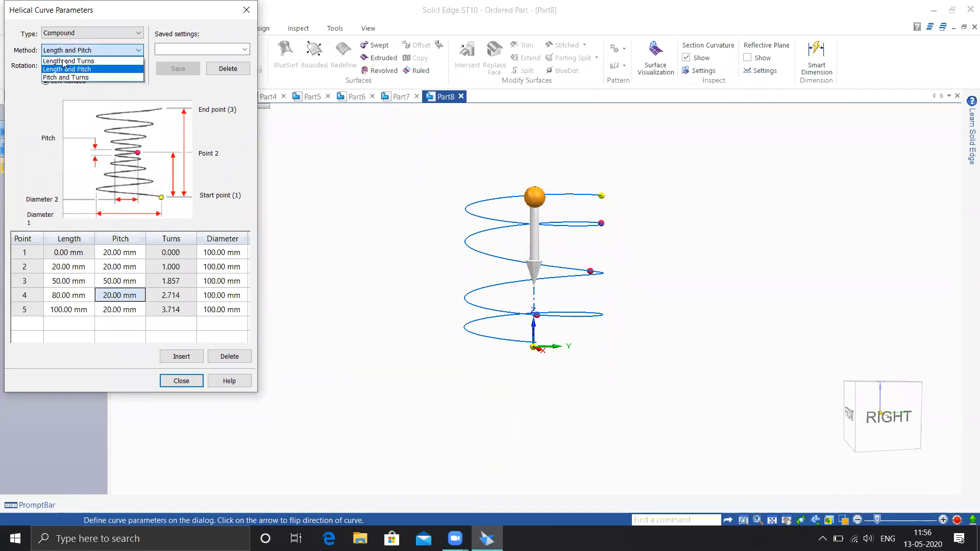
{"action": "left_click", "coordinate": [66, 77]}
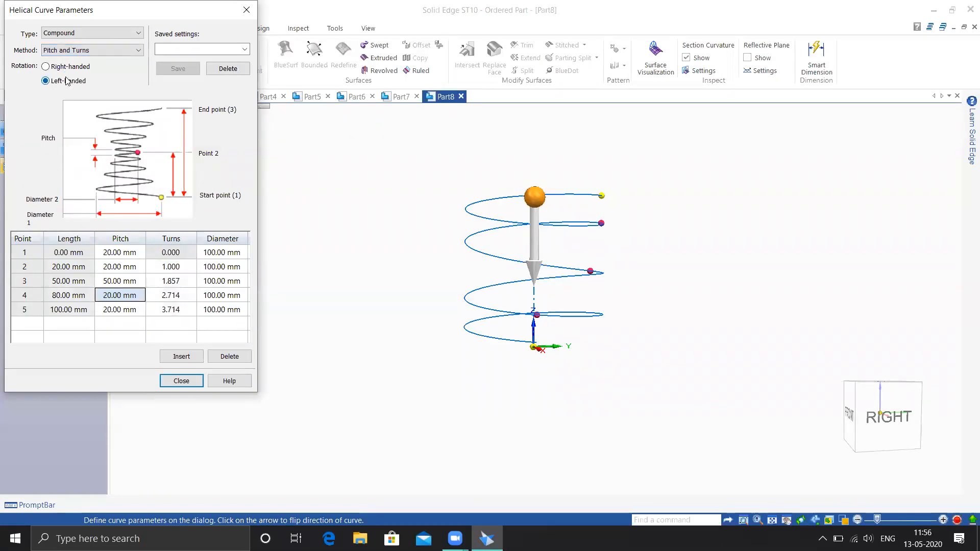
{"action": "left_click", "coordinate": [66, 50]}
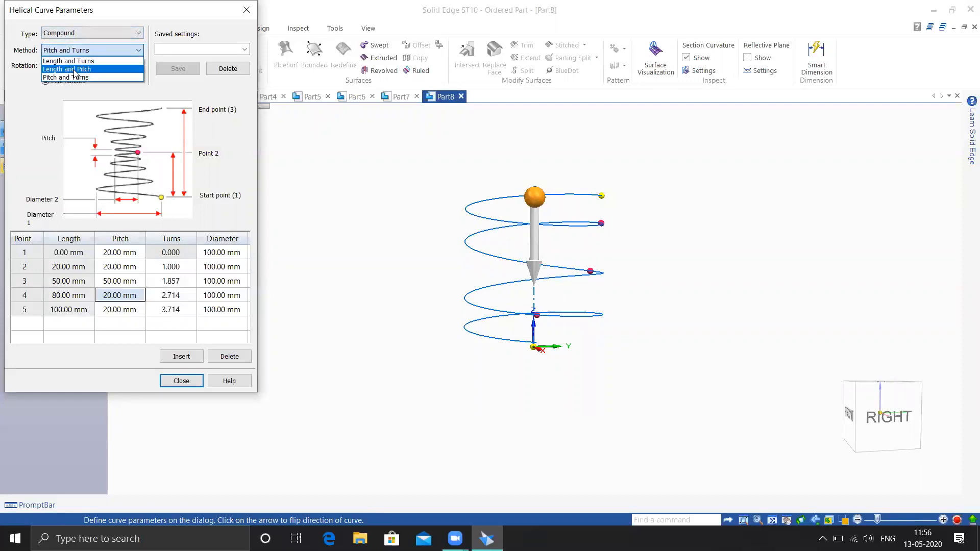
{"action": "left_click", "coordinate": [84, 60]}
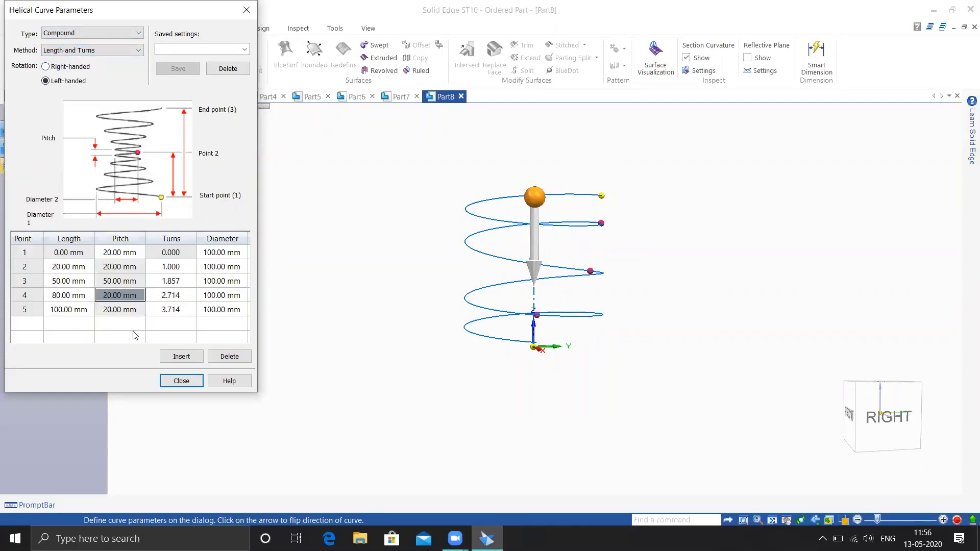
Step: Try to set the turns at helix point 3 to 5
{"action": "left_click", "coordinate": [176, 282]}
{"action": "left_click_drag", "start_coordinate": [183, 280], "coordinate": [143, 278]}
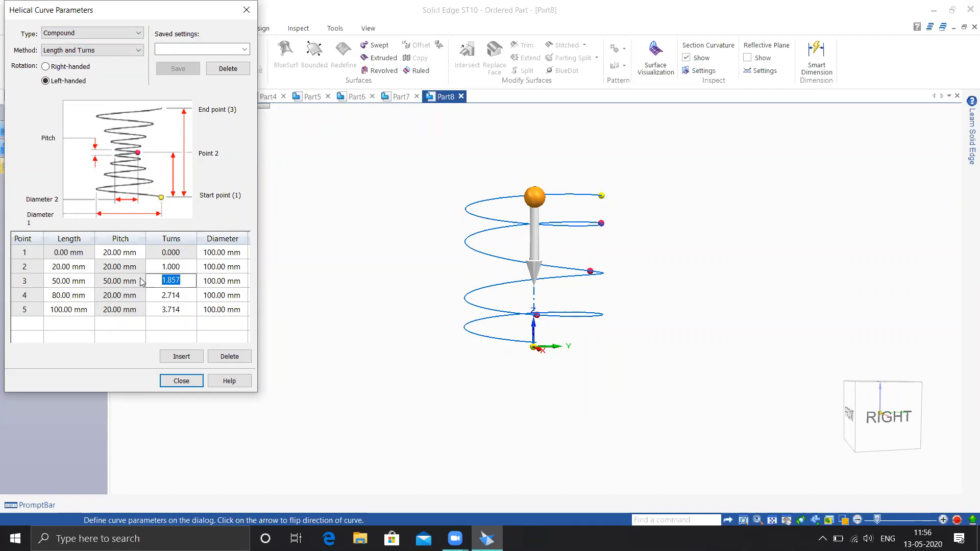
{"action": "type", "text": "5"}
{"action": "key", "text": "Return"}
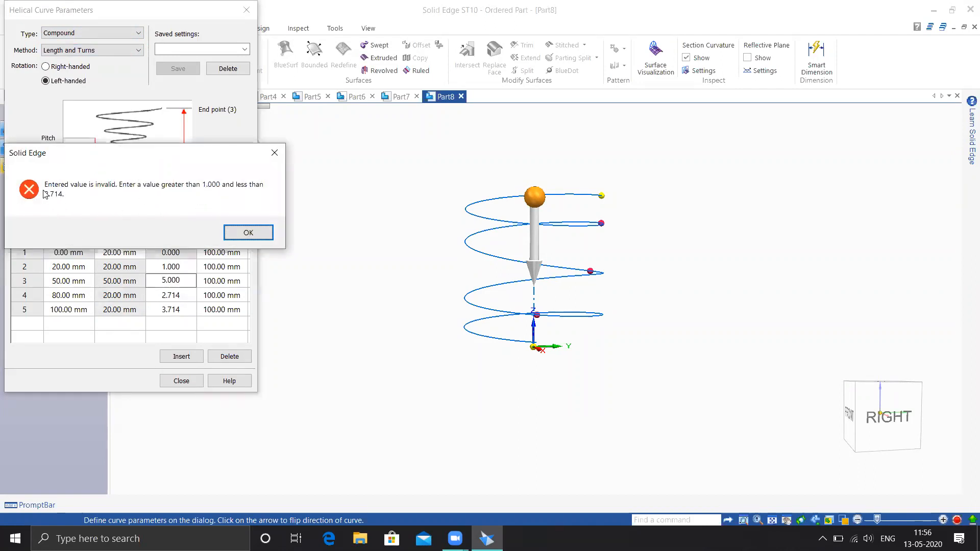
{"action": "left_click", "coordinate": [249, 232]}
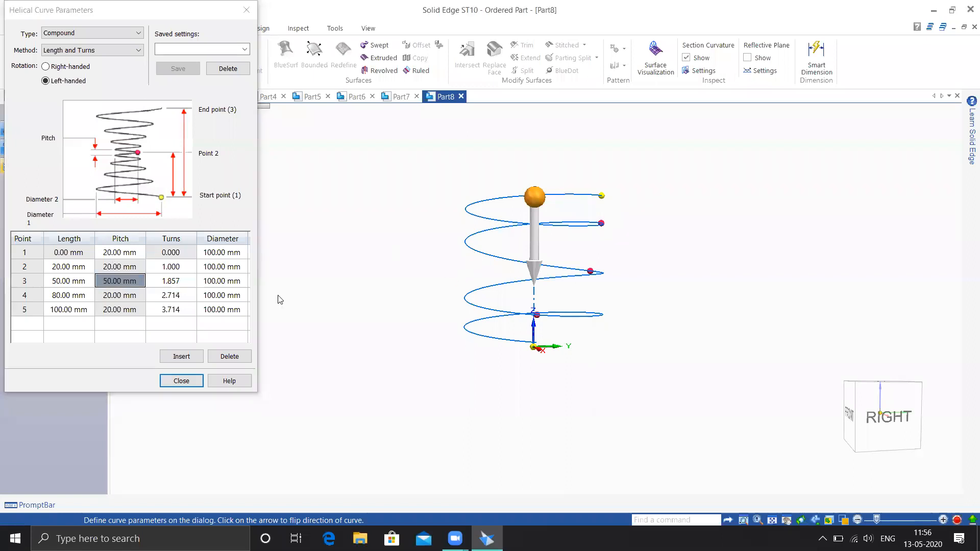
Step: Set the length of helix point 5 to 200 mm and of point 4 to 180 mm
{"action": "left_click", "coordinate": [72, 312]}
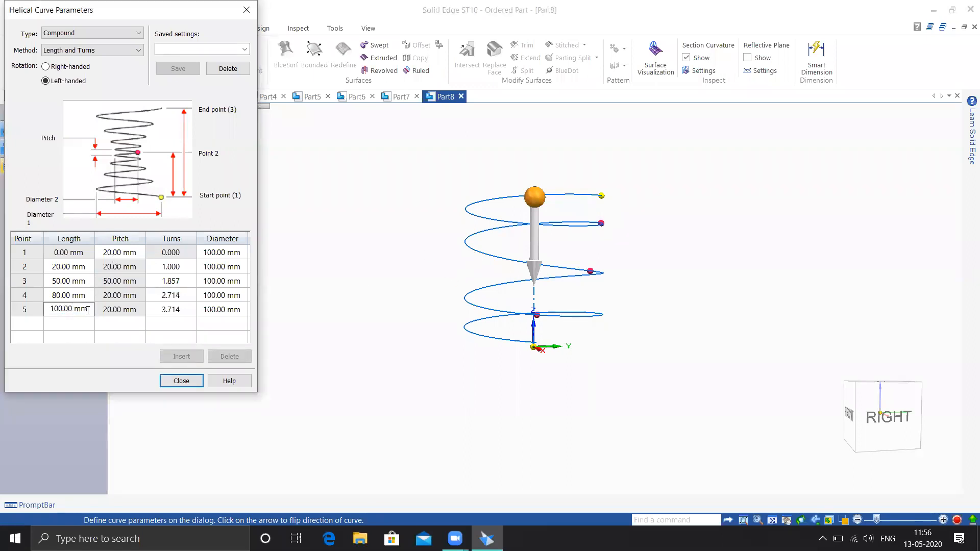
{"action": "left_click_drag", "start_coordinate": [88, 310], "coordinate": [2, 320]}
{"action": "type", "text": "200"}
{"action": "key", "text": "Return"}
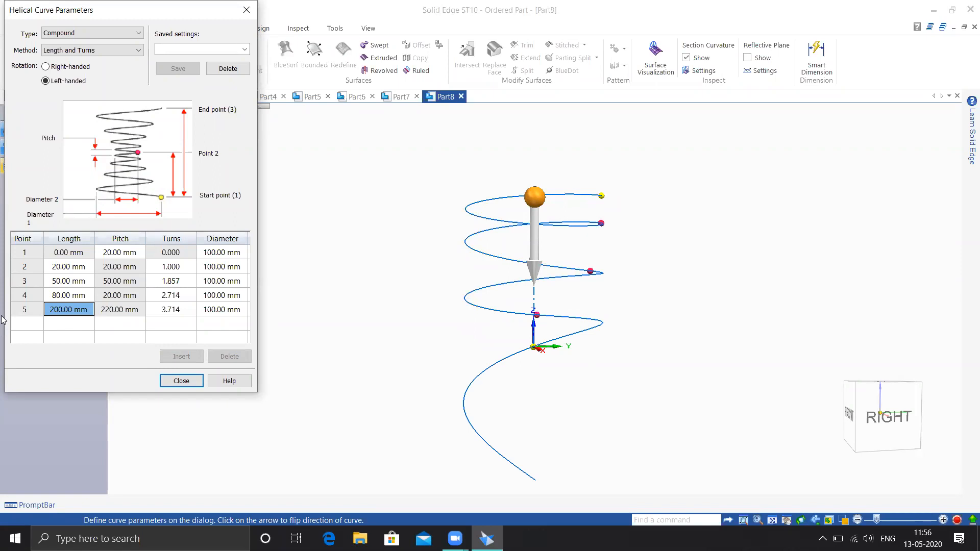
{"action": "left_click", "coordinate": [70, 296]}
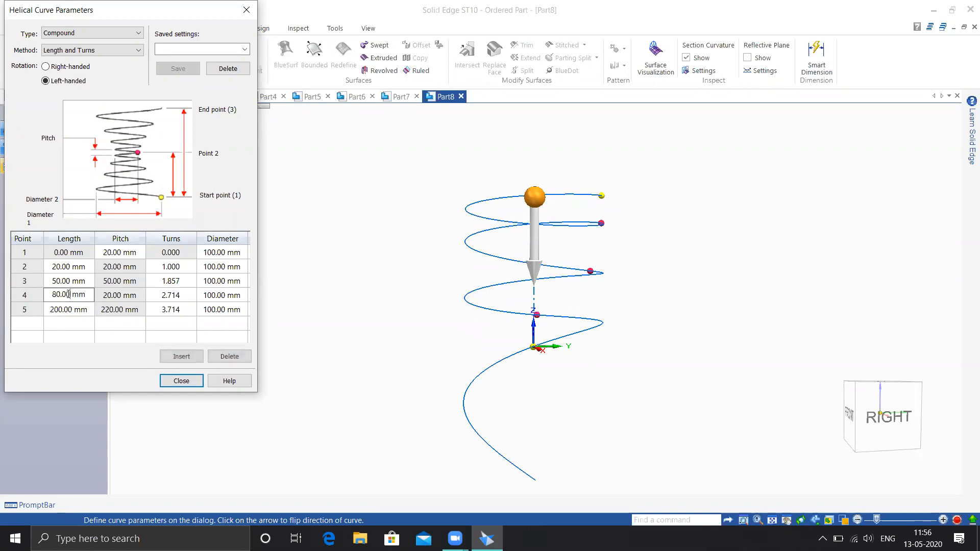
{"action": "left_click", "coordinate": [54, 296]}
{"action": "type", "text": "1"}
{"action": "key", "text": "Return"}
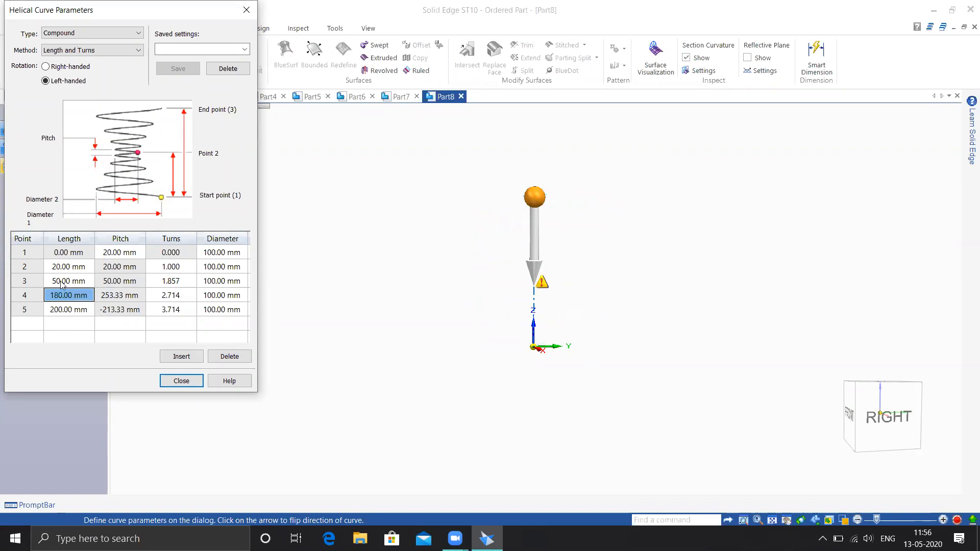
Step: Set the length of helix point 3 to 100 mm and inspect the reshaped curve
{"action": "left_click", "coordinate": [70, 282]}
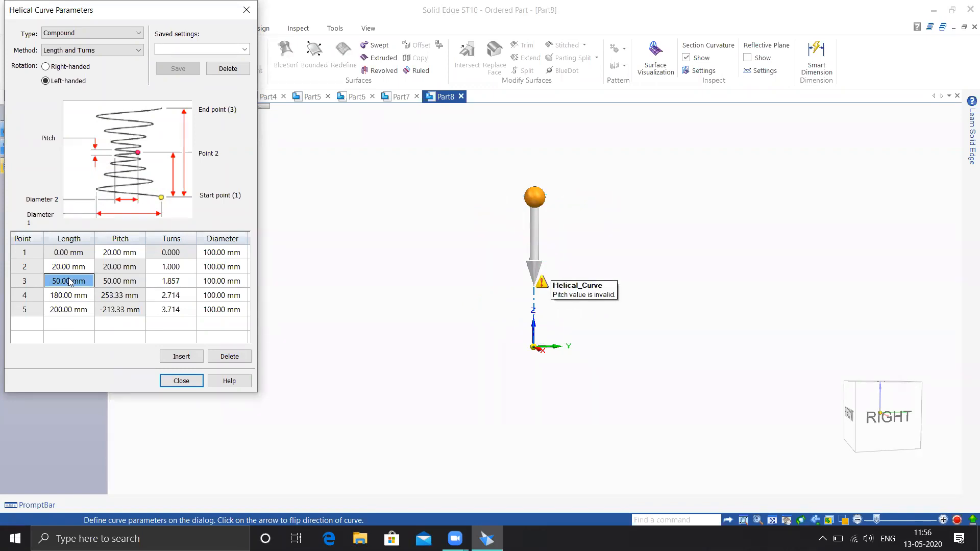
{"action": "left_click", "coordinate": [70, 281]}
{"action": "left_click_drag", "start_coordinate": [73, 279], "coordinate": [59, 278]}
{"action": "type", "text": "100"}
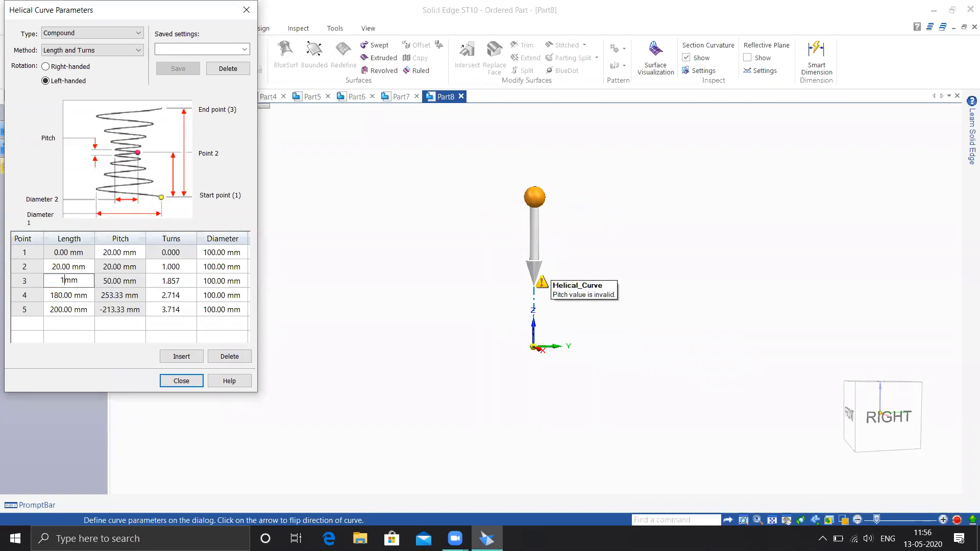
{"action": "key", "text": "Return"}
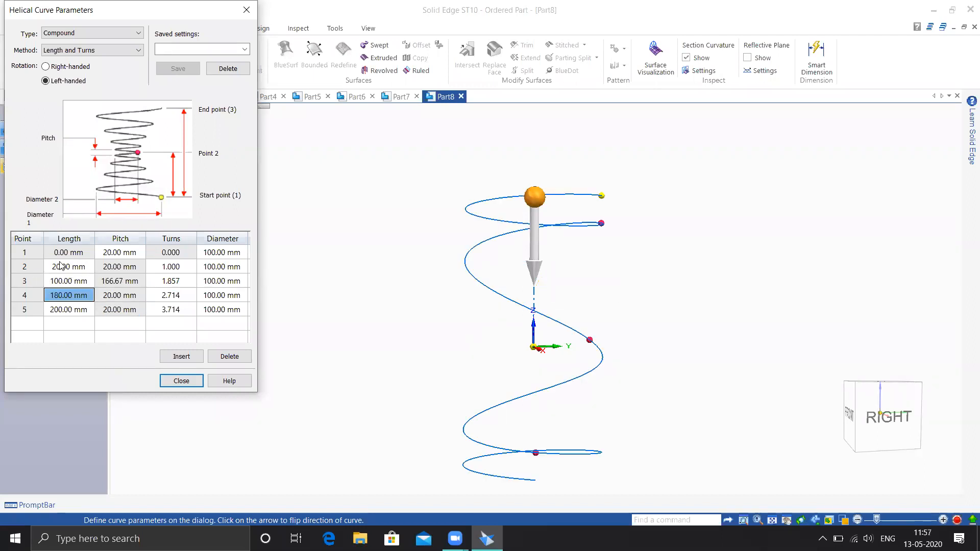
{"action": "scroll", "coordinate": [378, 284], "scroll_direction": "down", "scroll_amount": 2}
{"action": "middle_click_drag", "start_coordinate": [571, 343], "coordinate": [555, 328]}
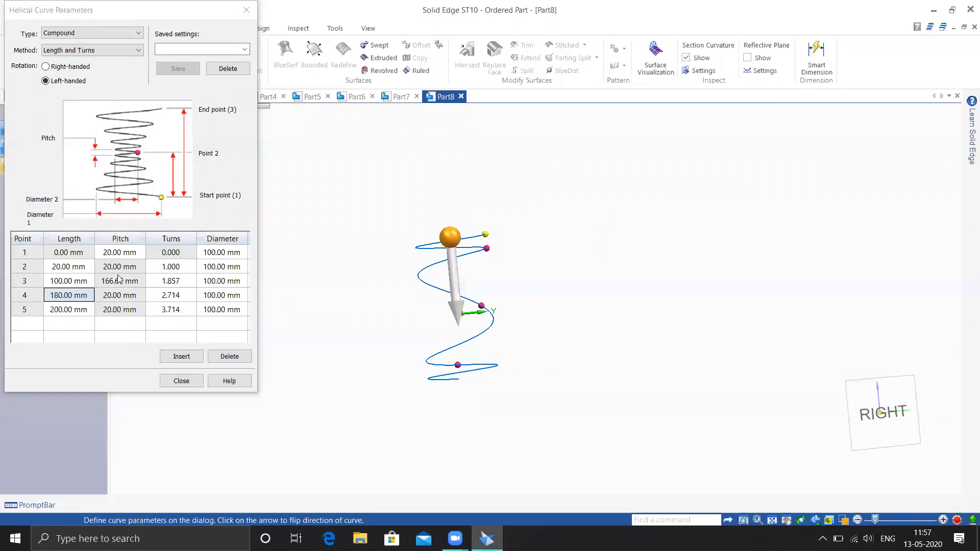
Step: Switch the helix method back to Length and Pitch, accept the parameters and finish the helical curve
{"action": "left_click", "coordinate": [102, 50]}
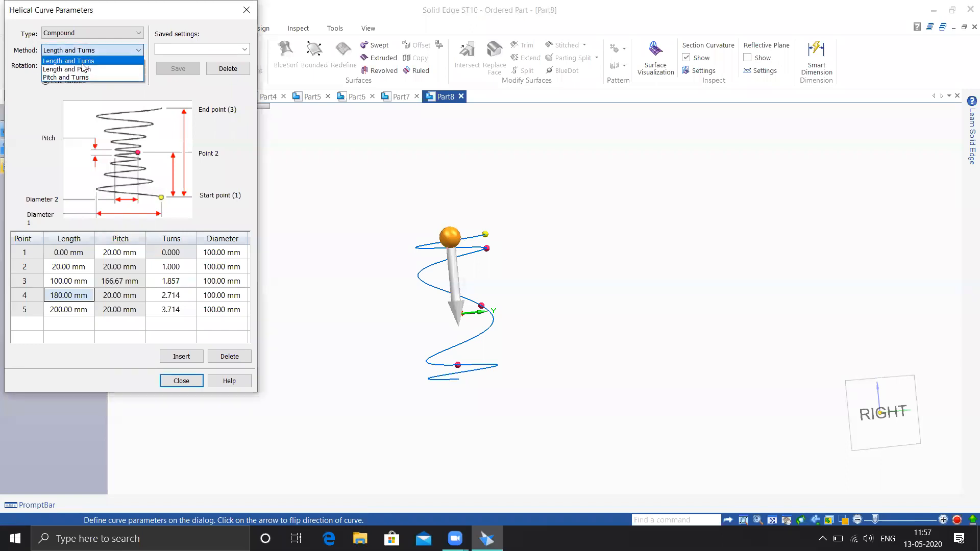
{"action": "left_click", "coordinate": [82, 66]}
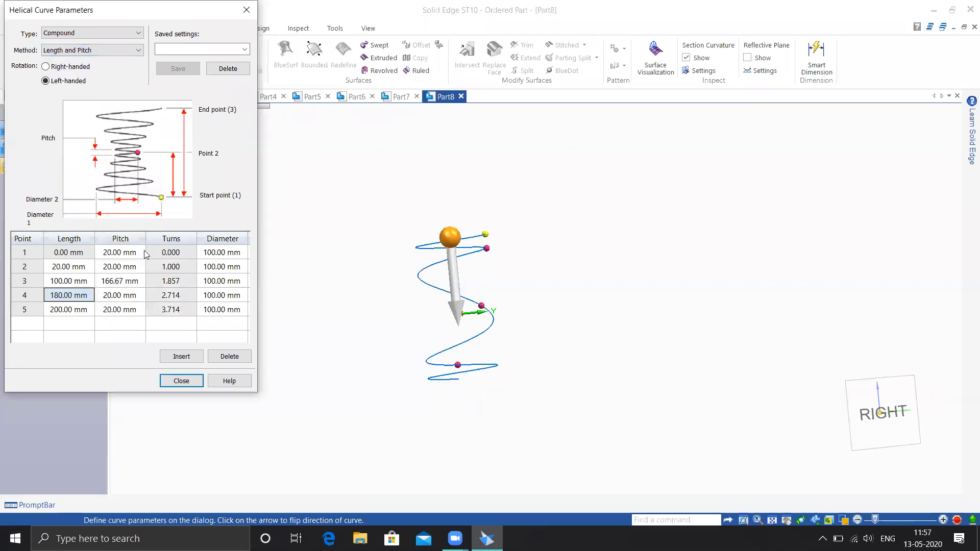
{"action": "left_click", "coordinate": [123, 281]}
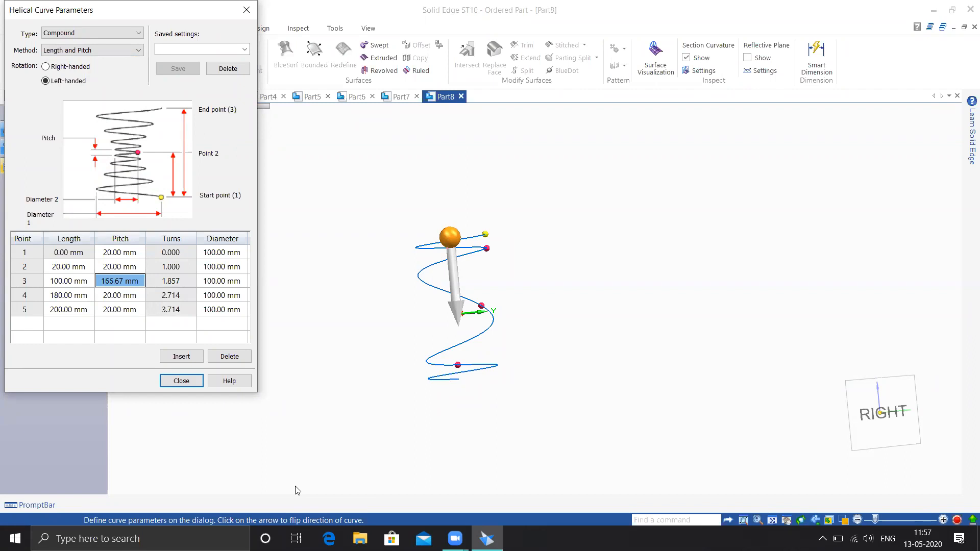
{"action": "left_click", "coordinate": [182, 381]}
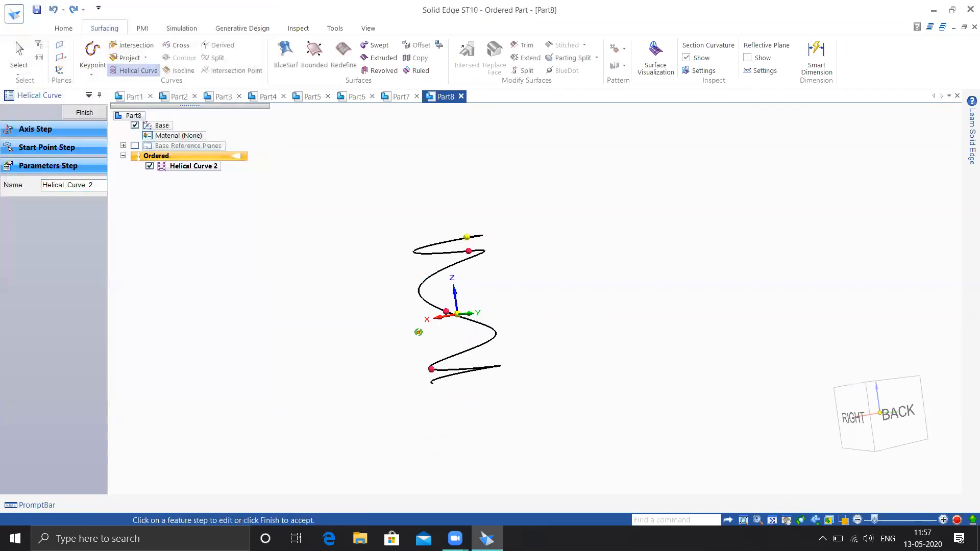
{"action": "left_click", "coordinate": [84, 113]}
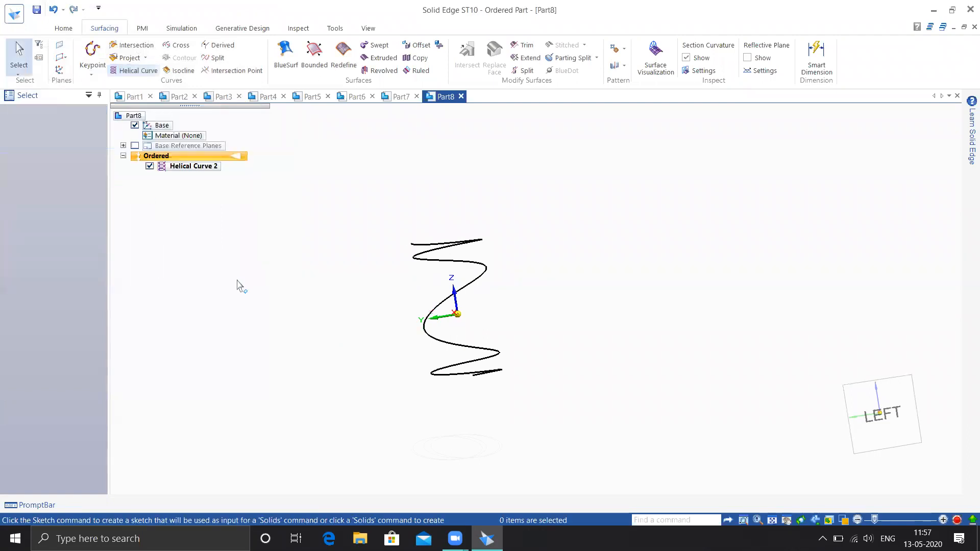
{"action": "left_click", "coordinate": [144, 59]}
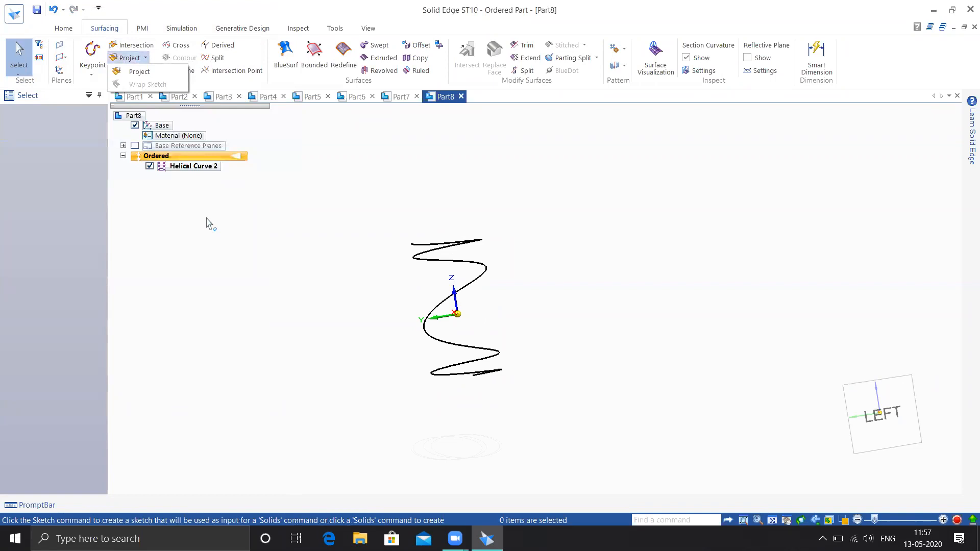
{"action": "left_click", "coordinate": [210, 224]}
{"action": "left_click", "coordinate": [139, 71]}
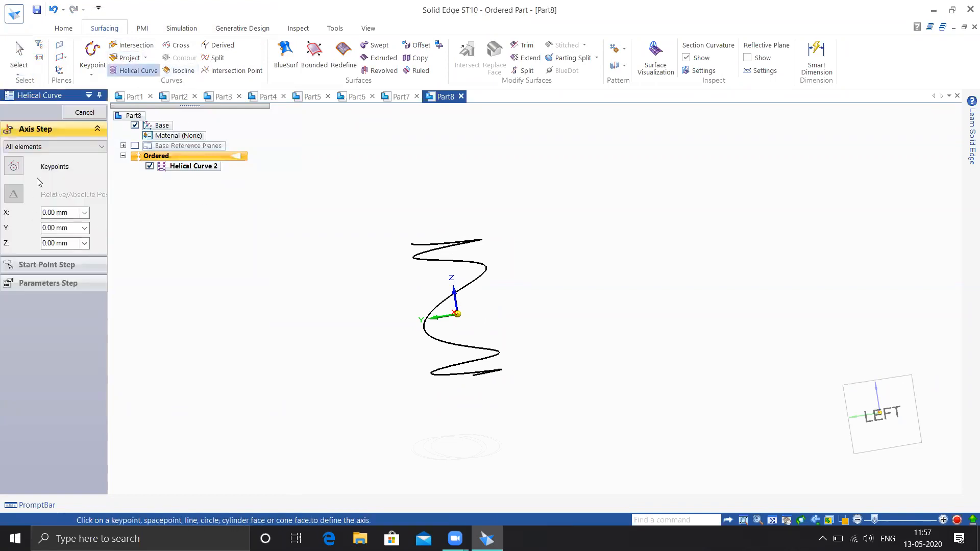
{"action": "middle_click_drag", "start_coordinate": [351, 376], "coordinate": [387, 385]}
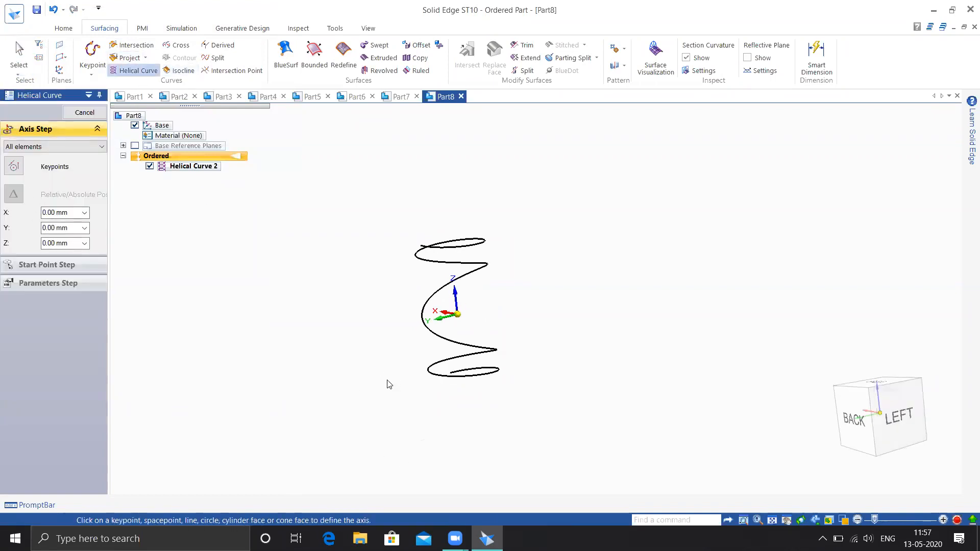
{"action": "left_click", "coordinate": [276, 320]}
{"action": "left_click", "coordinate": [86, 112]}
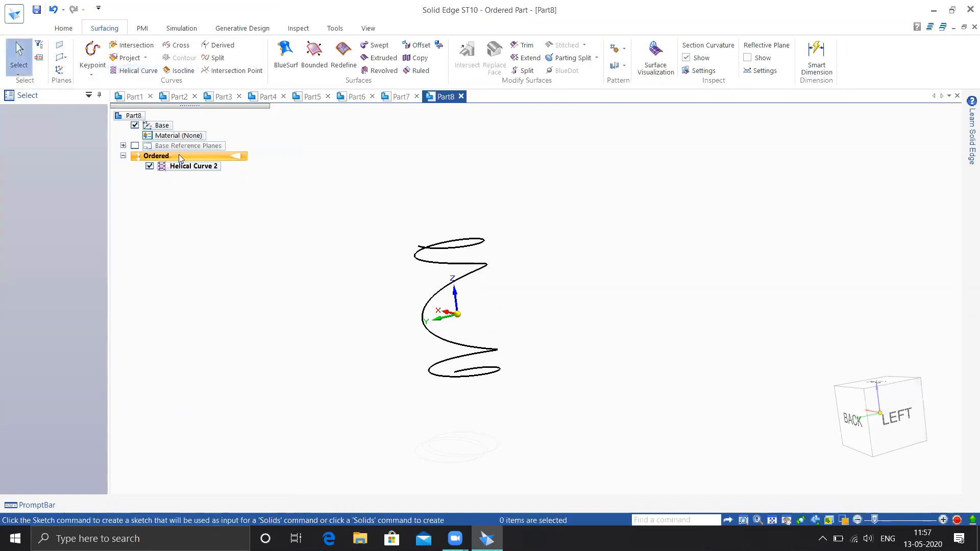
Step: Start a helical curve beside the existing helix, with a vertical axis about 176 mm long and a start diameter of about 108 mm
{"action": "left_click", "coordinate": [152, 71]}
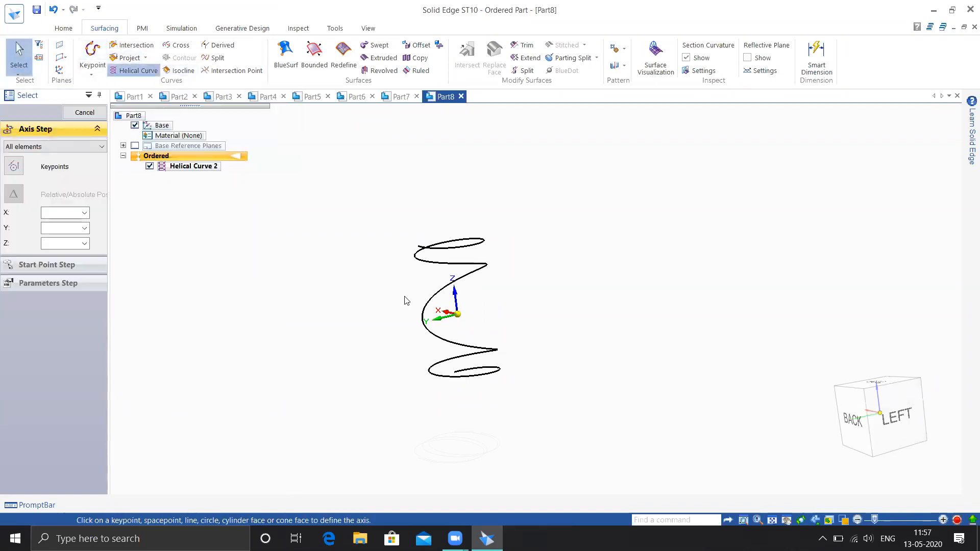
{"action": "middle_click_drag", "start_coordinate": [573, 296], "coordinate": [574, 296]}
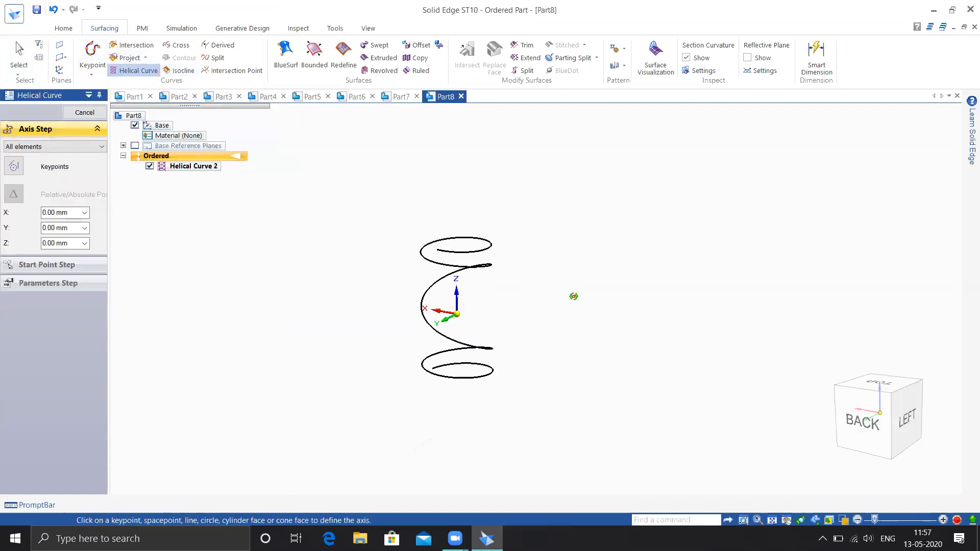
{"action": "left_click", "coordinate": [603, 302]}
{"action": "left_click", "coordinate": [566, 221]}
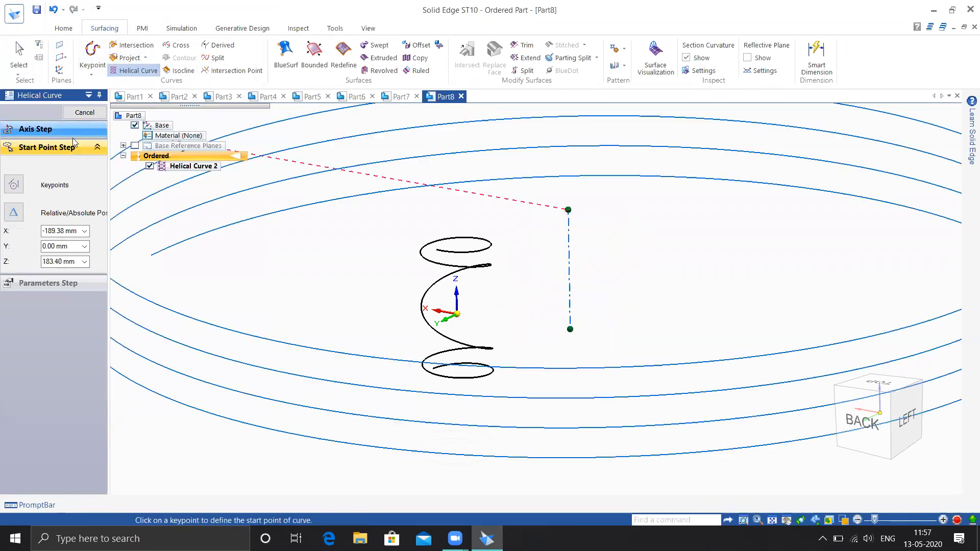
{"action": "left_click", "coordinate": [596, 214]}
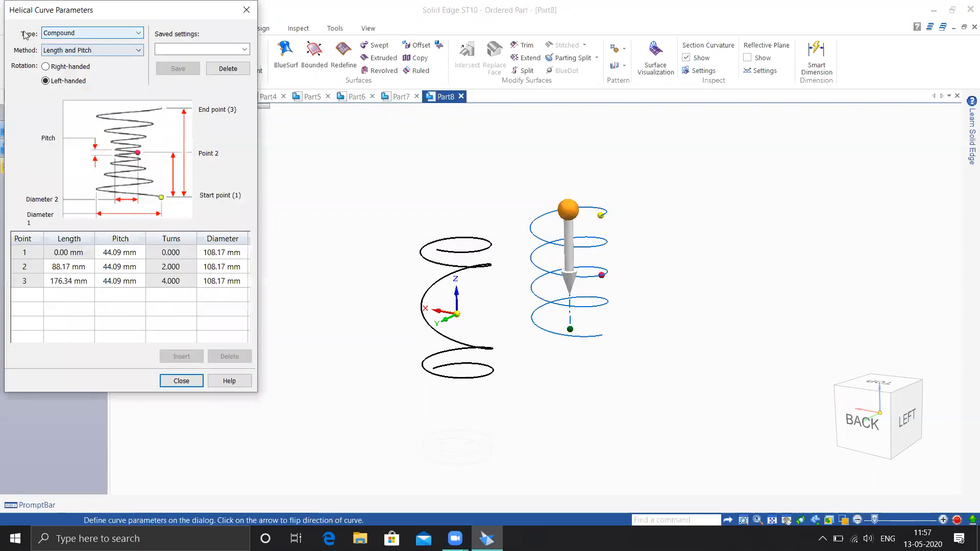
Step: Set the helical curve type to Spiral with the End diameter and Radial pitch method, accept the parameters and finish the curve
{"action": "left_click", "coordinate": [57, 32]}
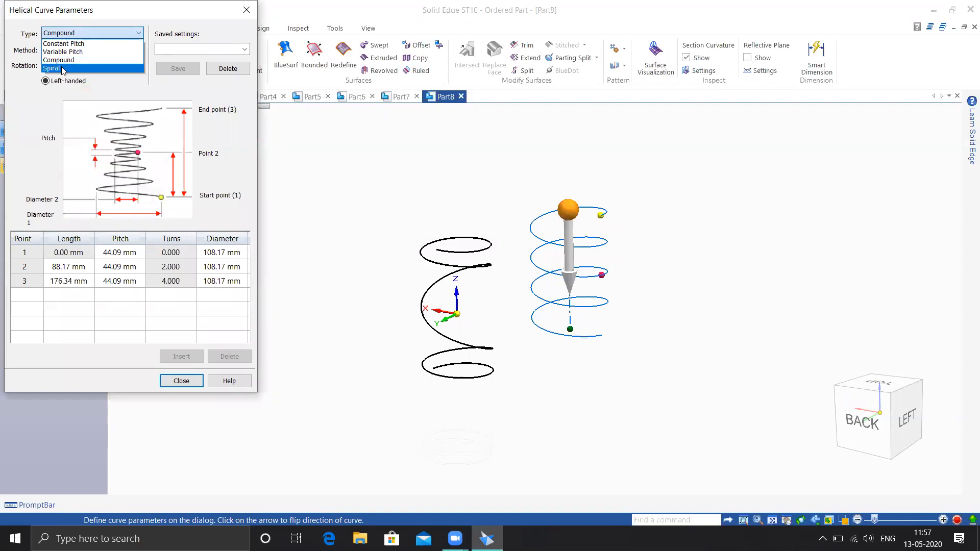
{"action": "left_click", "coordinate": [52, 69]}
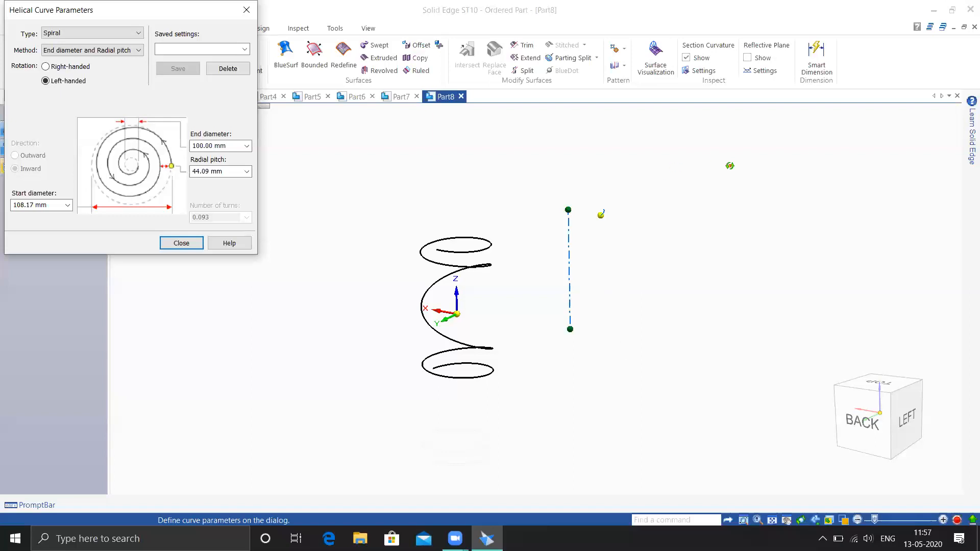
{"action": "middle_click_drag", "start_coordinate": [727, 166], "coordinate": [356, 221]}
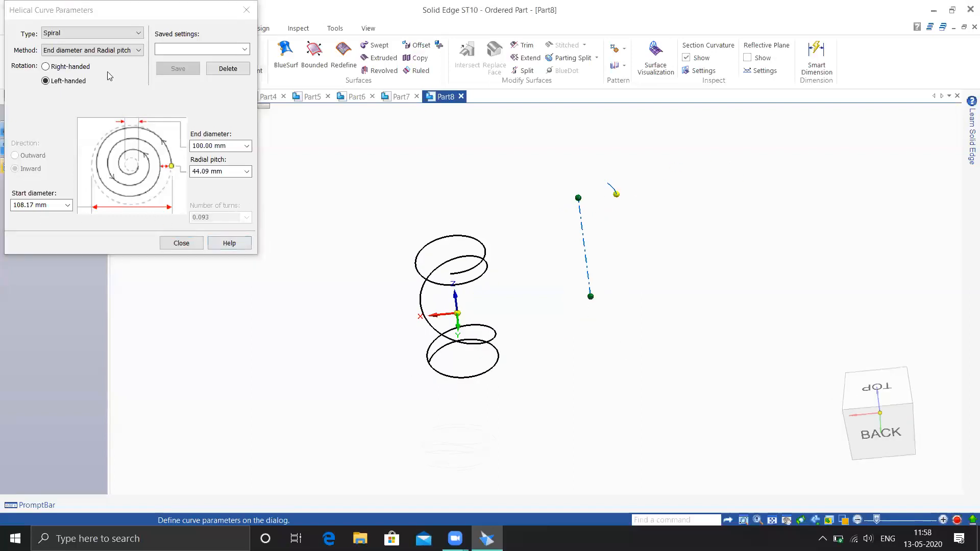
{"action": "left_click", "coordinate": [77, 34]}
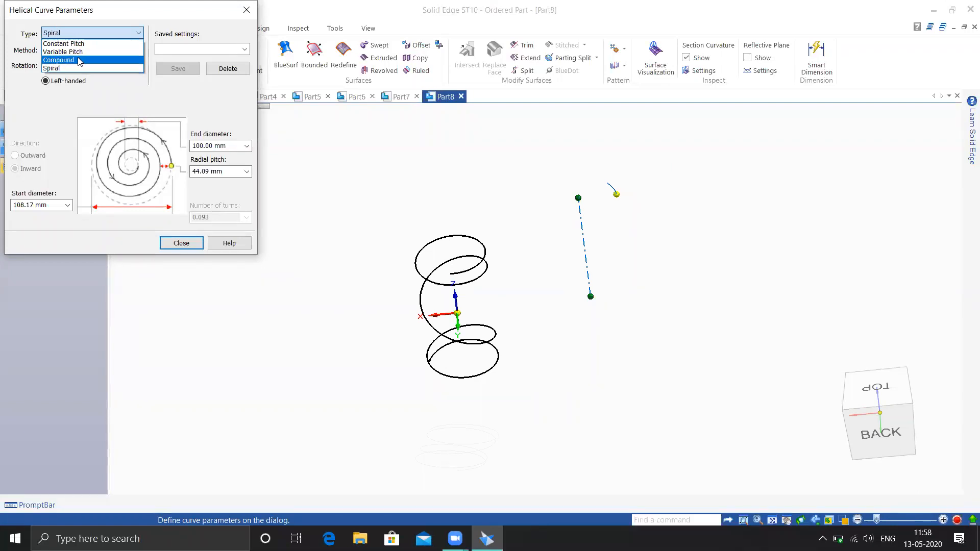
{"action": "left_click", "coordinate": [65, 68]}
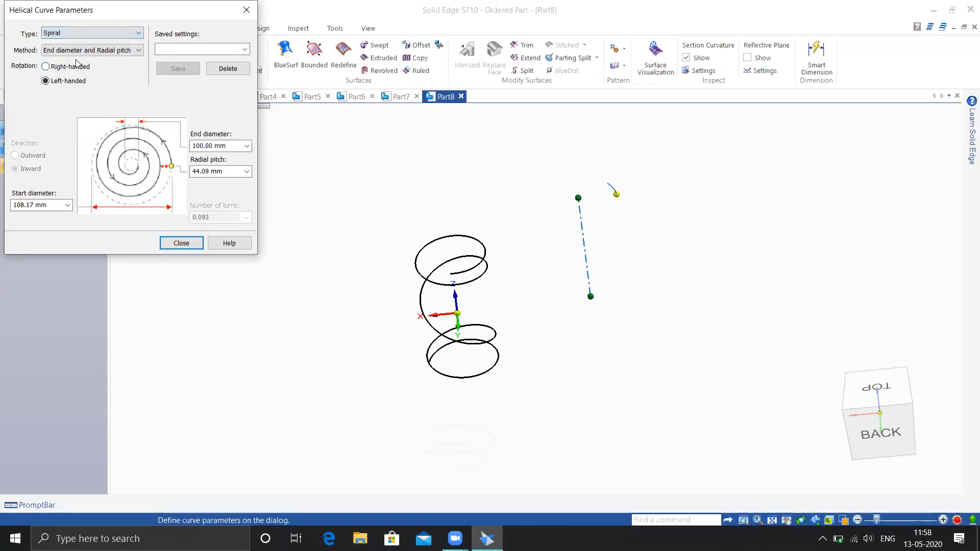
{"action": "left_click", "coordinate": [181, 243]}
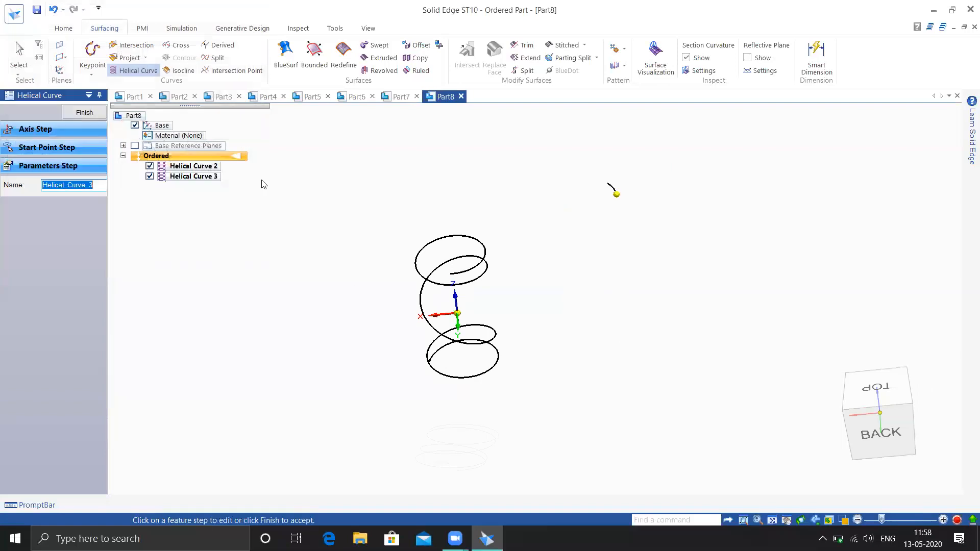
{"action": "middle_click_drag", "start_coordinate": [483, 243], "coordinate": [493, 253]}
{"action": "middle_click_drag", "start_coordinate": [605, 218], "coordinate": [581, 256], "text": "shift"}
{"action": "left_click", "coordinate": [84, 112]}
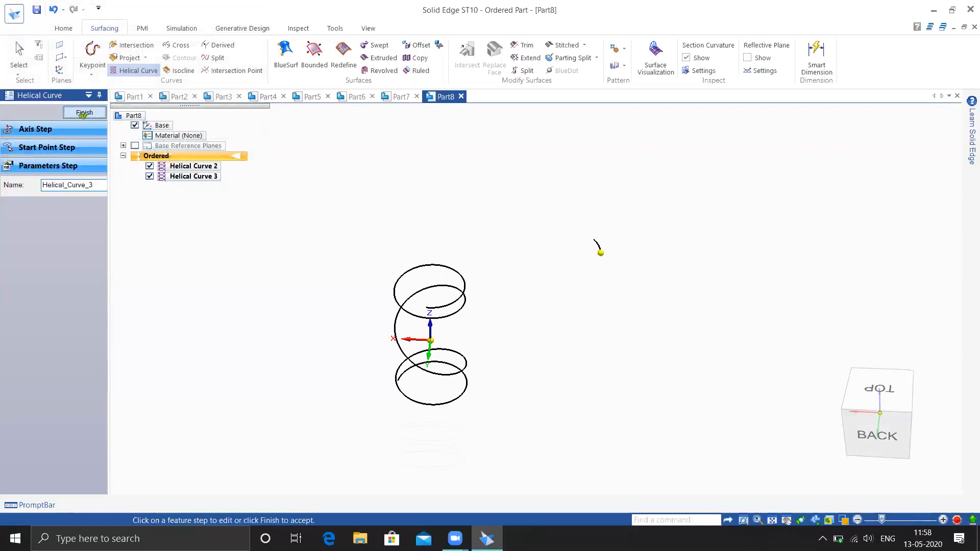
Step: Create a new part and place a spiral curve on a vertical axis down to the origin, with a start diameter of about 333 mm
{"action": "left_click", "coordinate": [22, 22]}
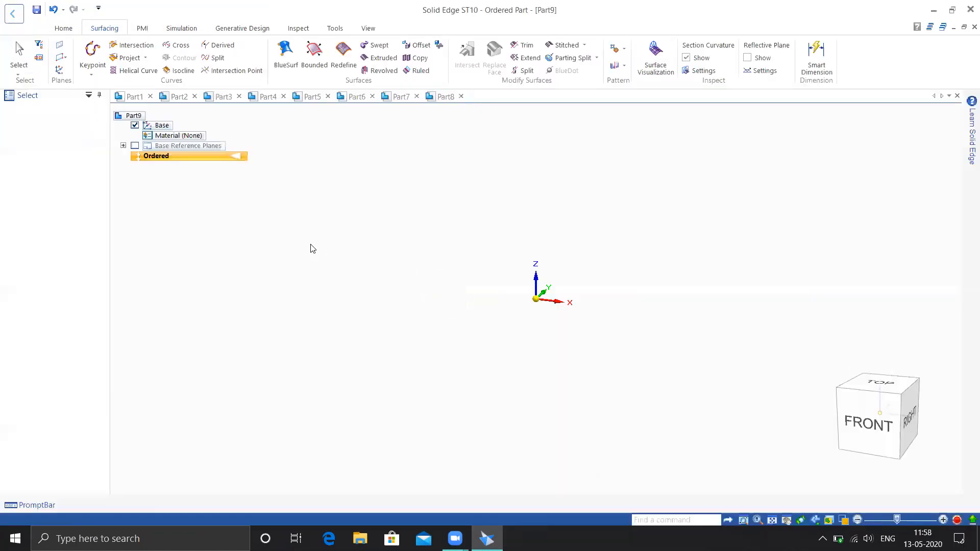
{"action": "left_click", "coordinate": [133, 70]}
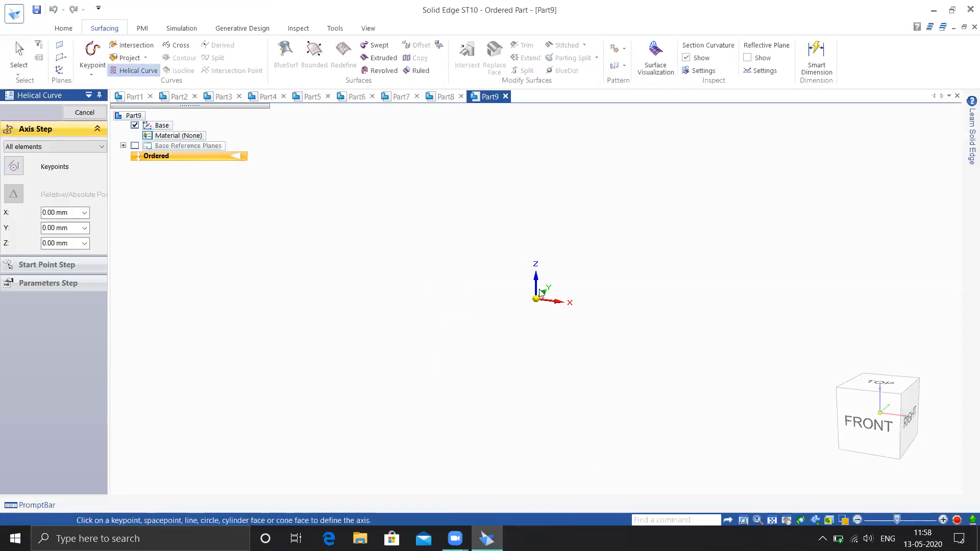
{"action": "left_click", "coordinate": [534, 170]}
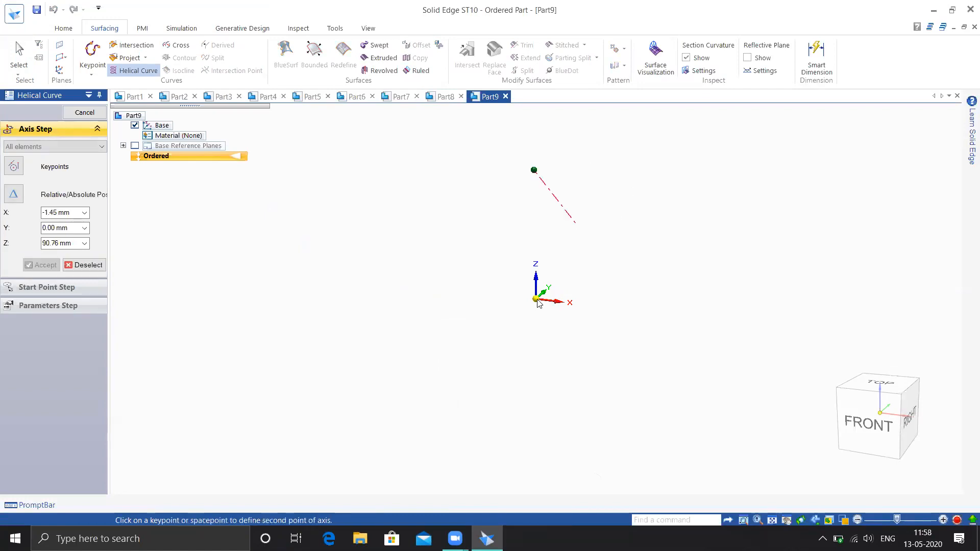
{"action": "left_click", "coordinate": [536, 300]}
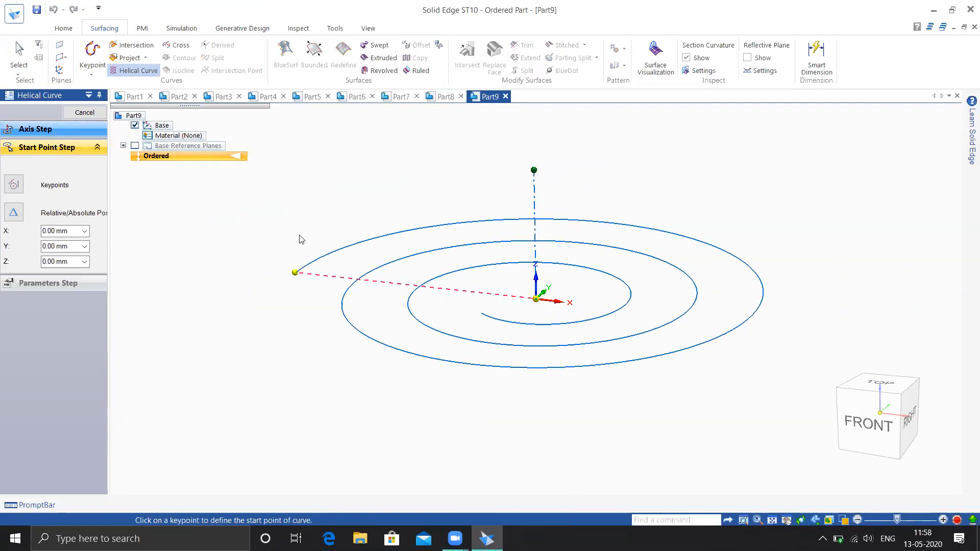
{"action": "left_click", "coordinate": [306, 242]}
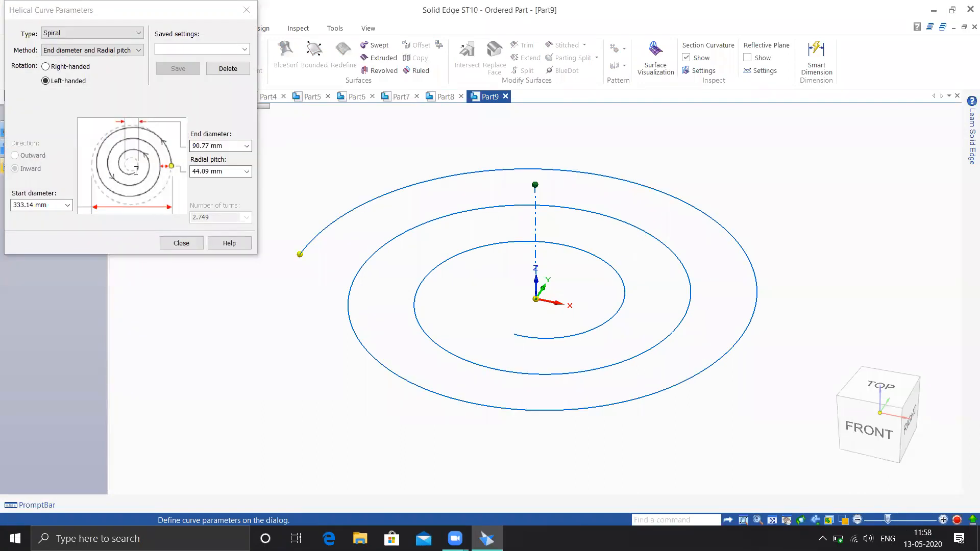
Step: Set the spiral's end diameter to 10 mm and its radial pitch to 20 mm, accepting the parameters
{"action": "left_click", "coordinate": [209, 145]}
{"action": "type", "text": "10"}
{"action": "key", "text": "Return"}
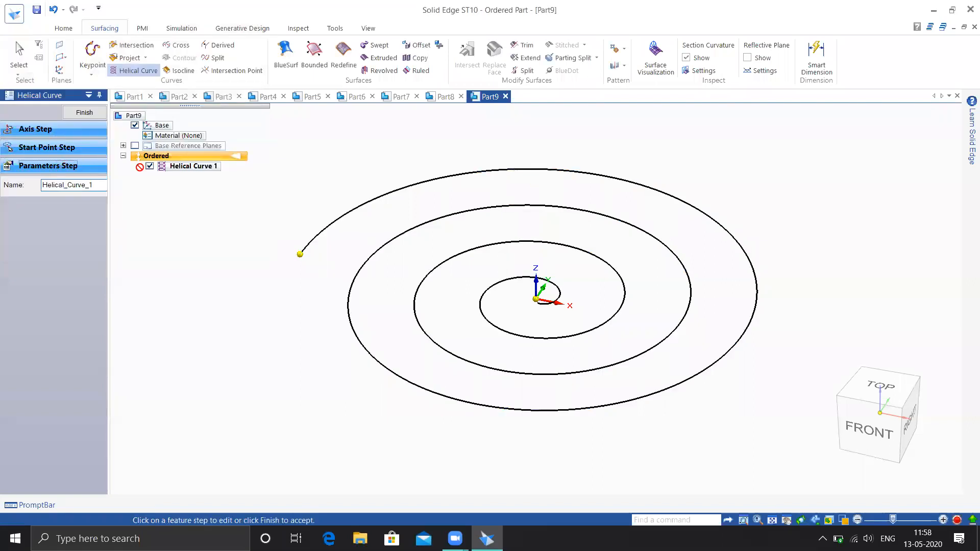
{"action": "left_click", "coordinate": [221, 172]}
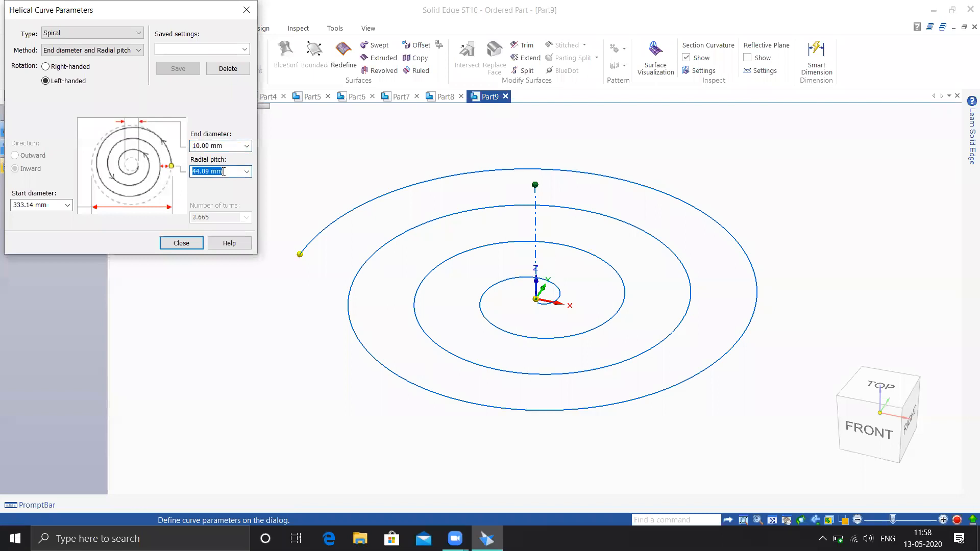
{"action": "type", "text": "20"}
{"action": "key", "text": "Return"}
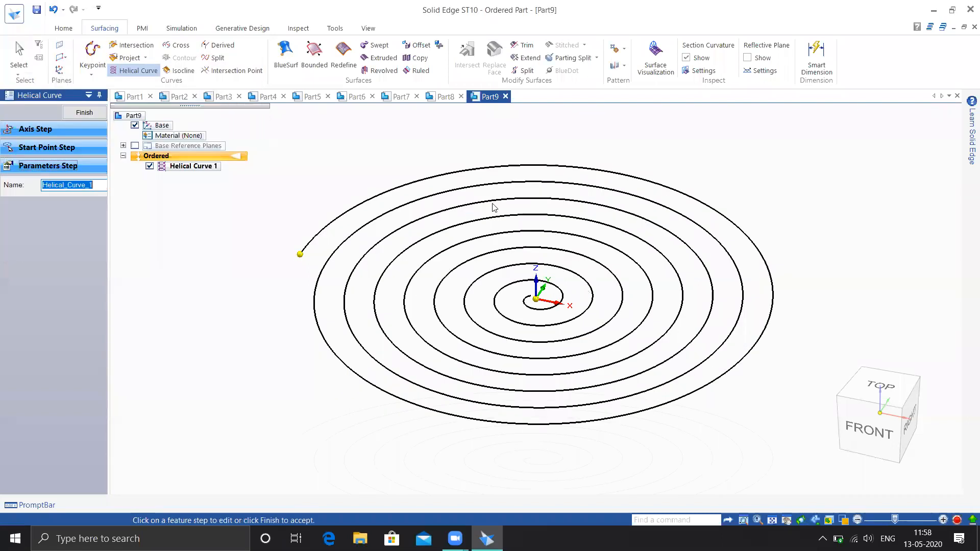
Step: Try right-handed rotation on the spiral, switch back to left-handed, accept the parameters and finish the curve
{"action": "left_click", "coordinate": [55, 163]}
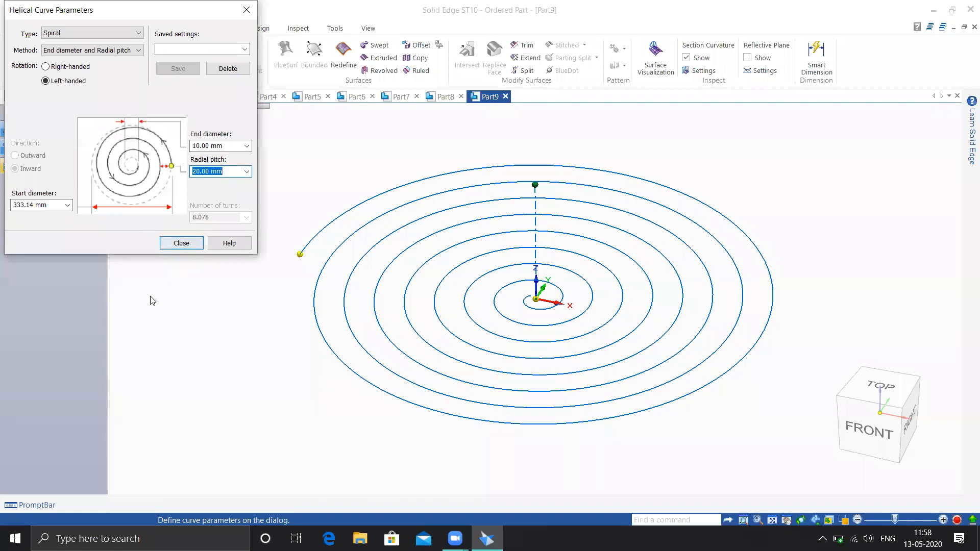
{"action": "left_click", "coordinate": [56, 68]}
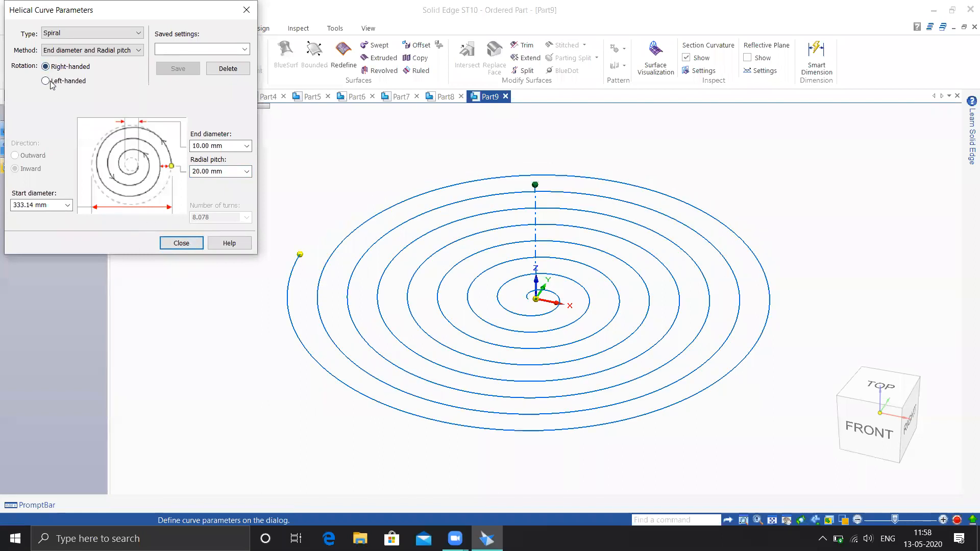
{"action": "left_click", "coordinate": [46, 81]}
{"action": "left_click", "coordinate": [182, 244]}
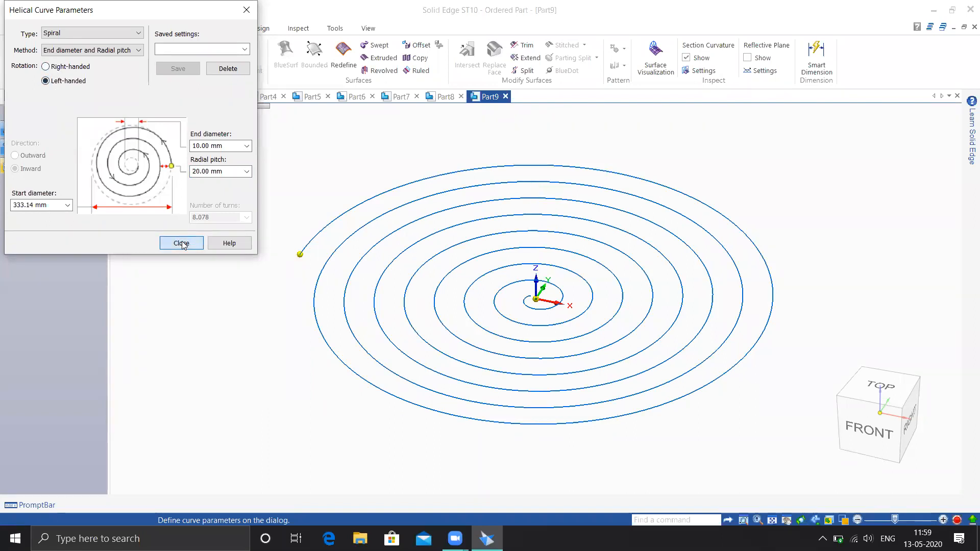
{"action": "left_click", "coordinate": [93, 116]}
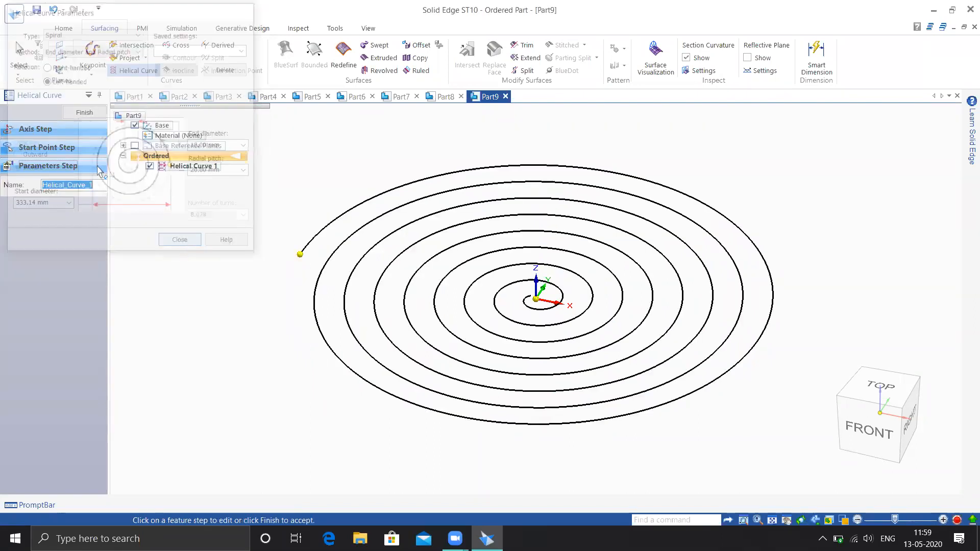
{"action": "middle_click_drag", "start_coordinate": [579, 341], "coordinate": [609, 327]}
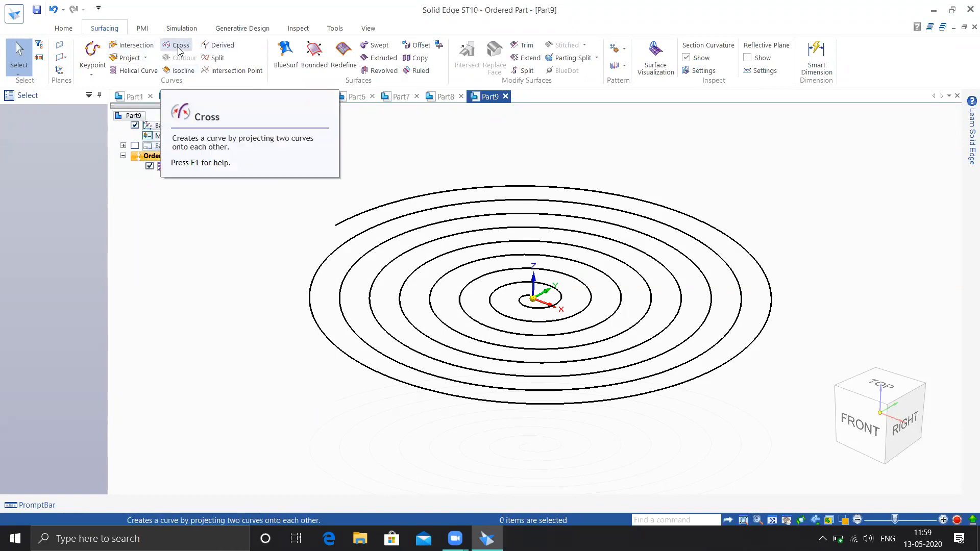
Step: Create a new ISO Metric Part and start a sketch on the XY (top) plane
{"action": "left_click", "coordinate": [17, 19]}
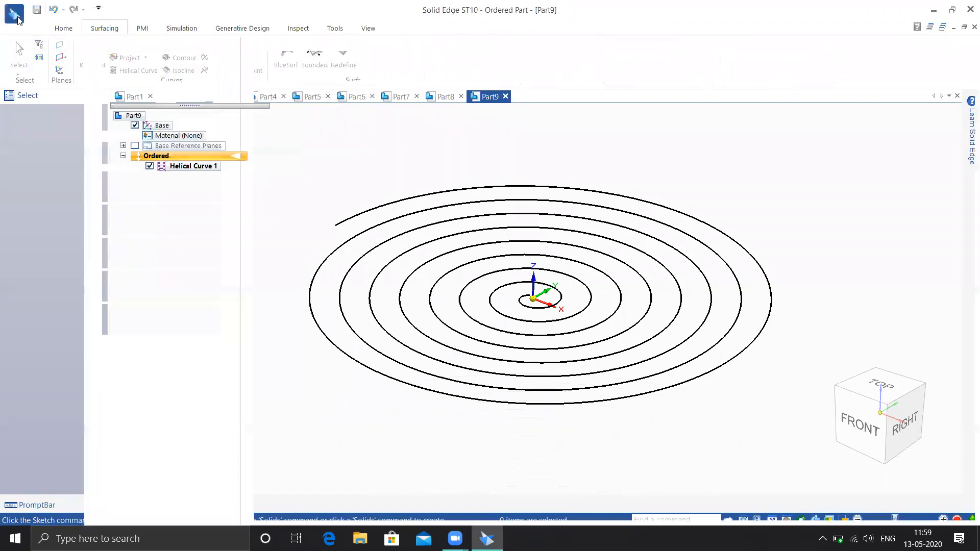
{"action": "left_click", "coordinate": [68, 79]}
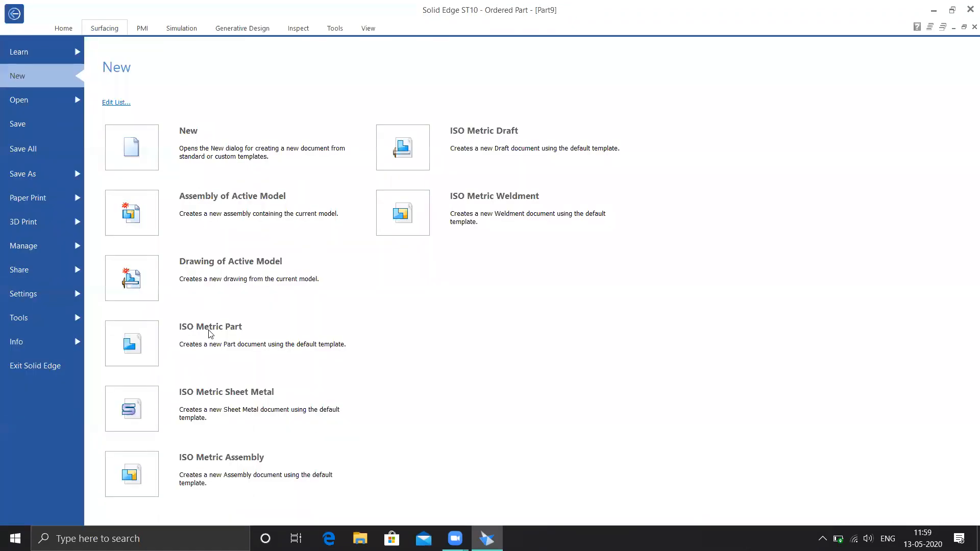
{"action": "key", "text": "Escape"}
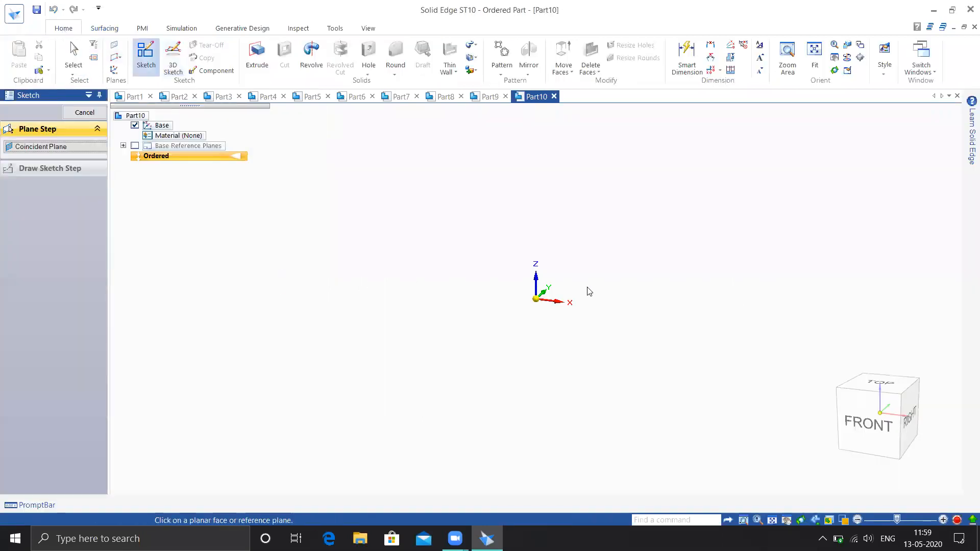
{"action": "left_click", "coordinate": [564, 294]}
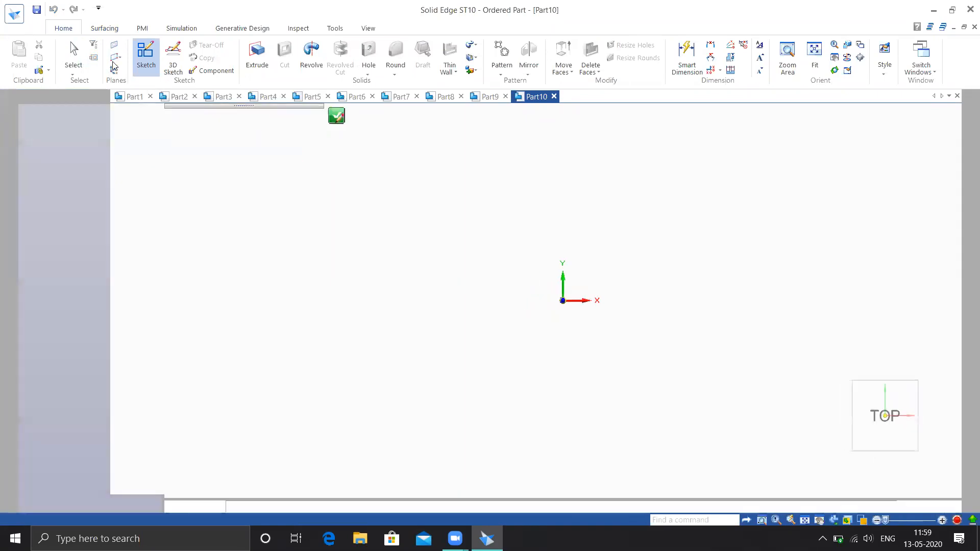
Step: Draw a center rectangle about 247 mm wide and 163 mm high, centred on the sketch origin
{"action": "left_click", "coordinate": [140, 57]}
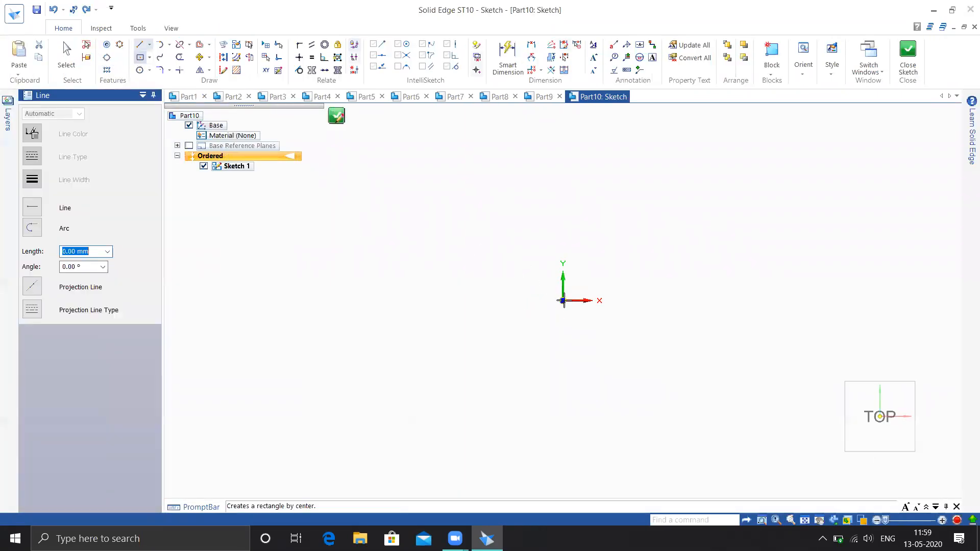
{"action": "left_click", "coordinate": [562, 300]}
{"action": "left_click", "coordinate": [748, 423]}
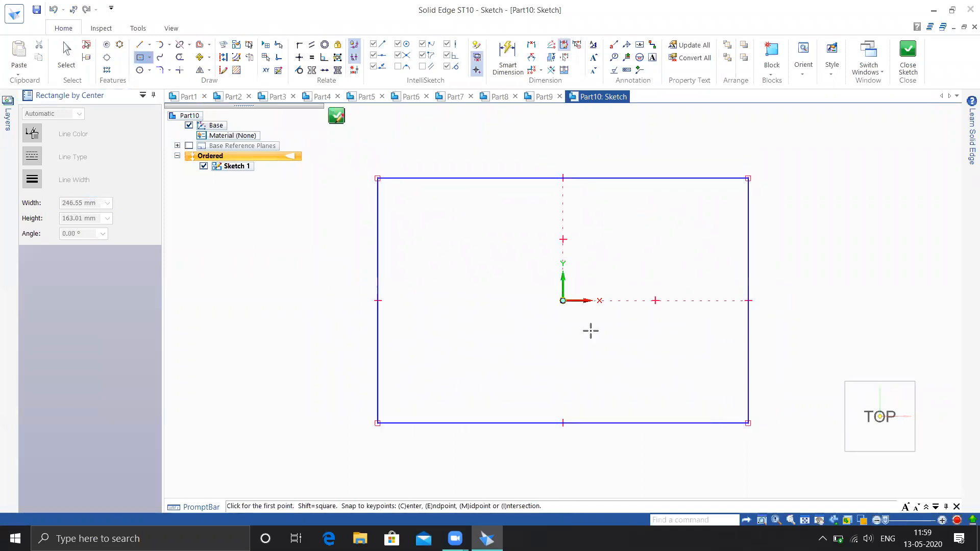
Step: Fillet all four corners of the center rectangle with large radii, then close and finish the sketch
{"action": "left_click", "coordinate": [159, 69]}
{"action": "left_click", "coordinate": [377, 179]}
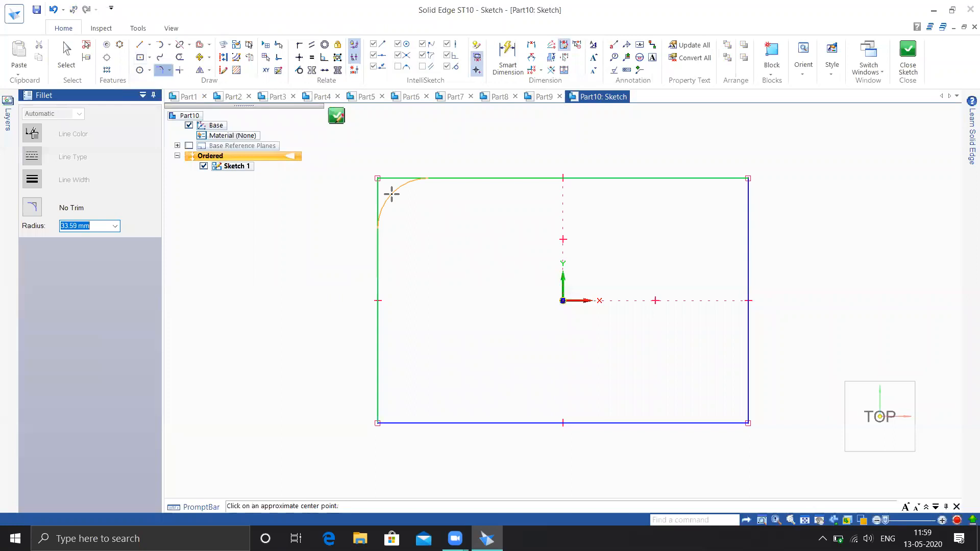
{"action": "left_click", "coordinate": [435, 264]}
{"action": "left_click", "coordinate": [376, 422]}
{"action": "left_click", "coordinate": [406, 405]}
{"action": "left_click", "coordinate": [745, 422]}
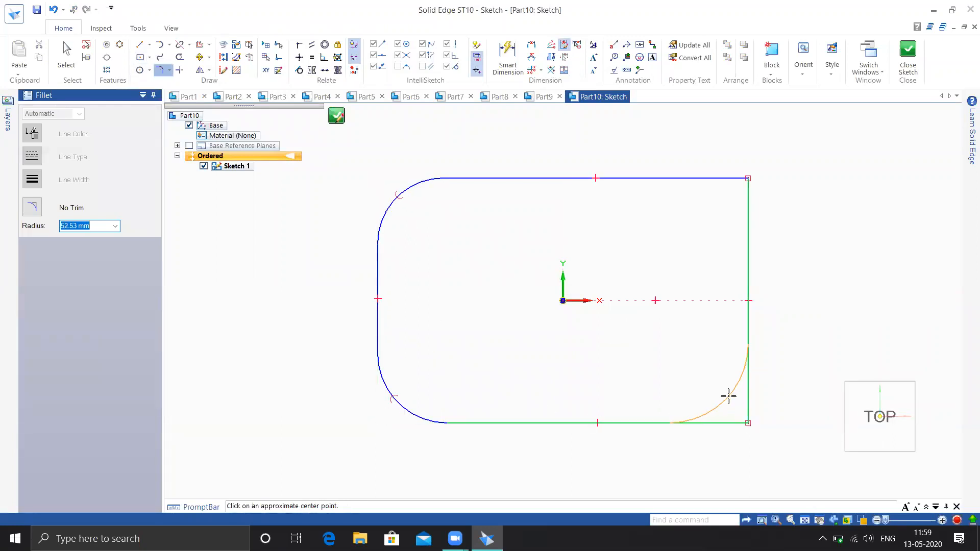
{"action": "left_click", "coordinate": [733, 398]}
{"action": "left_click", "coordinate": [747, 179]}
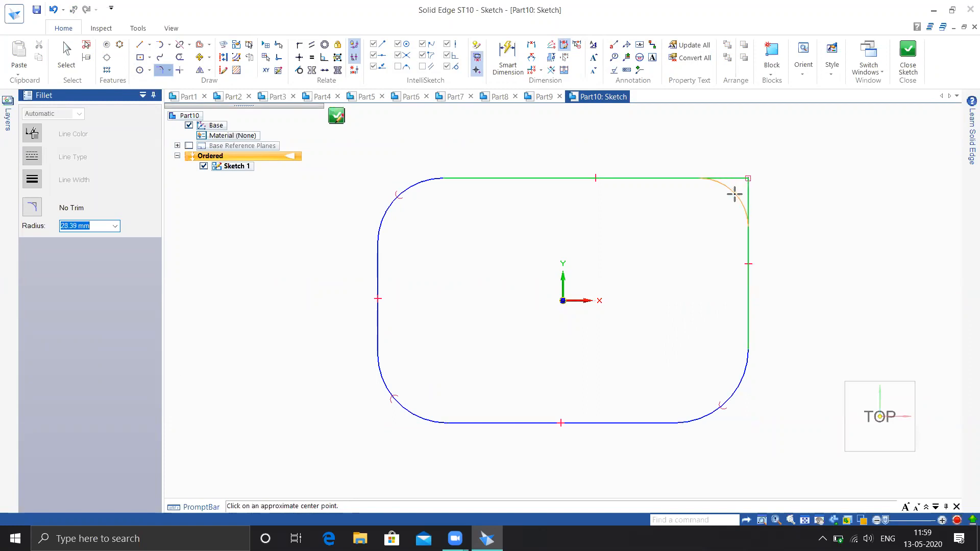
{"action": "left_click", "coordinate": [731, 202]}
{"action": "key", "text": "Escape"}
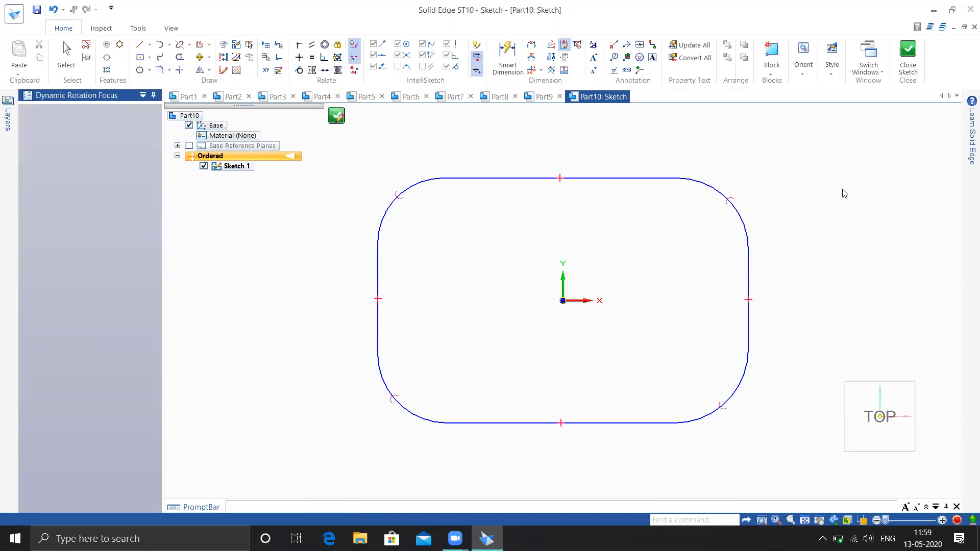
{"action": "left_click", "coordinate": [907, 67]}
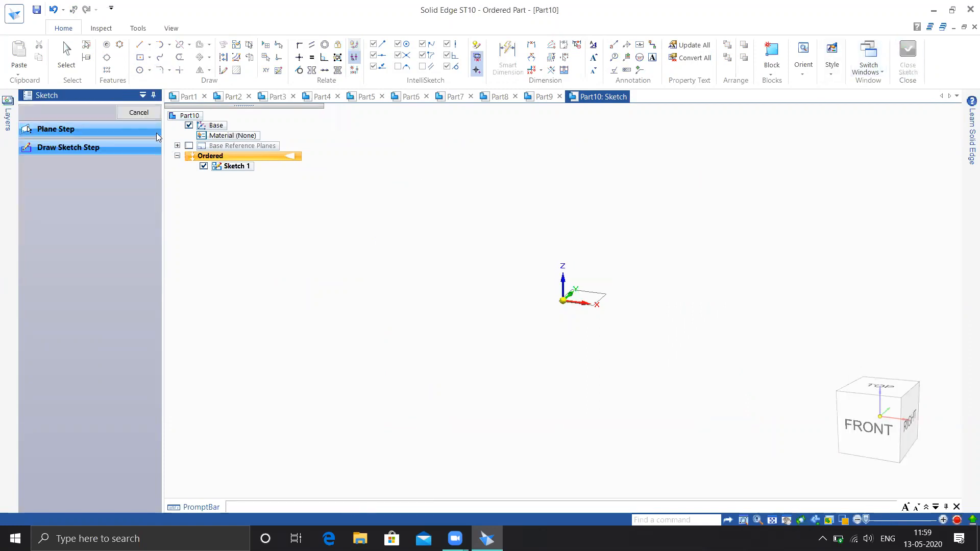
{"action": "left_click", "coordinate": [135, 112]}
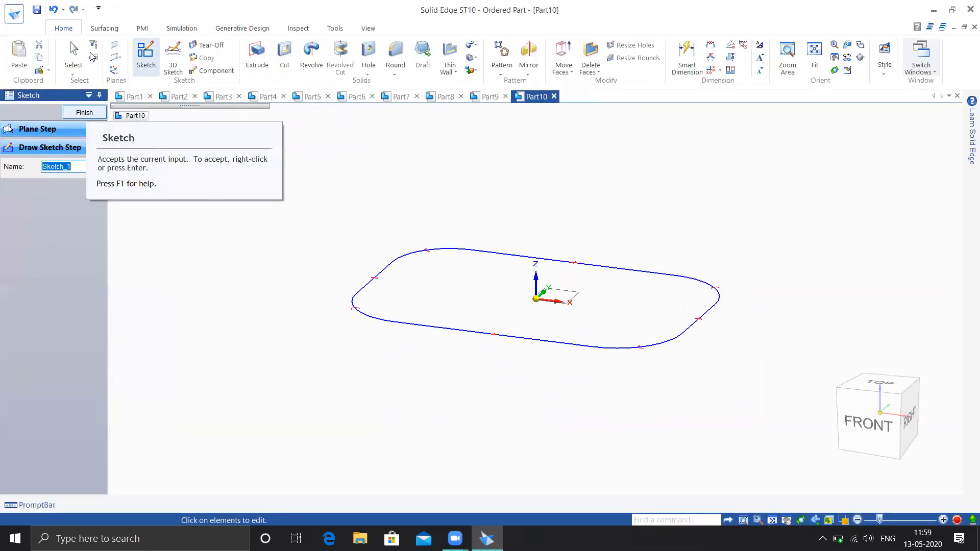
Step: On the XZ (front) plane, sketch three connected lines above the rectangle: horizontal about 58 mm, sloping down about 139 mm at -26°, and horizontal
{"action": "left_click", "coordinate": [547, 277]}
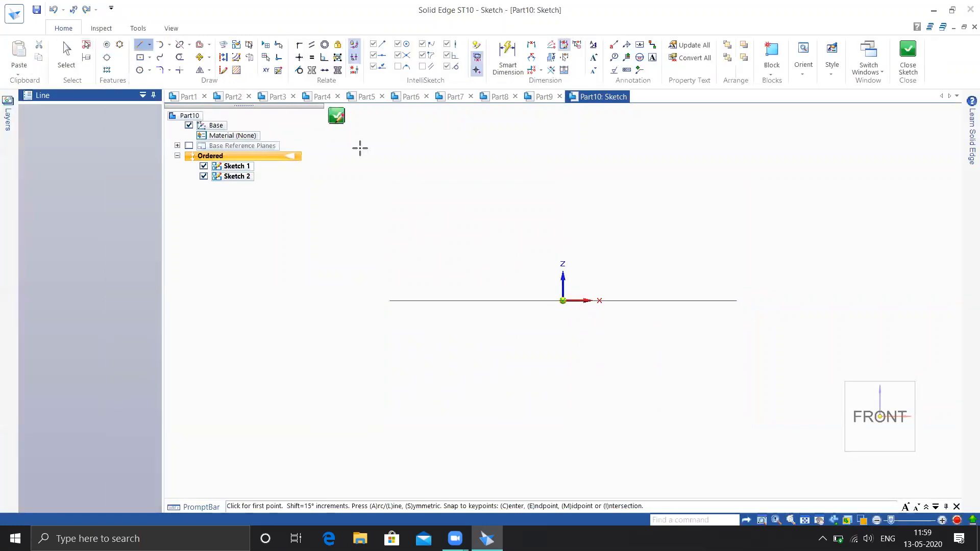
{"action": "left_click", "coordinate": [440, 147]}
{"action": "left_click", "coordinate": [447, 147]}
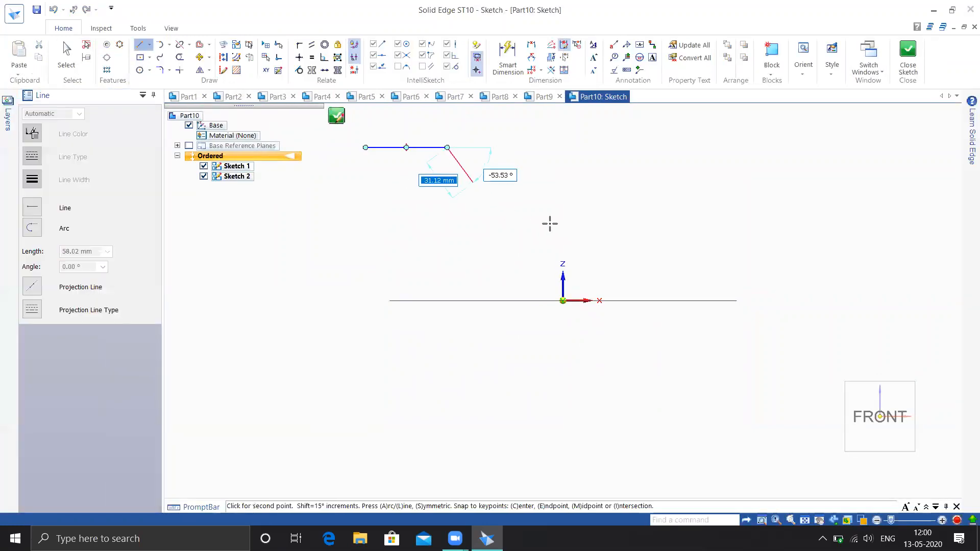
{"action": "left_click", "coordinate": [622, 234]}
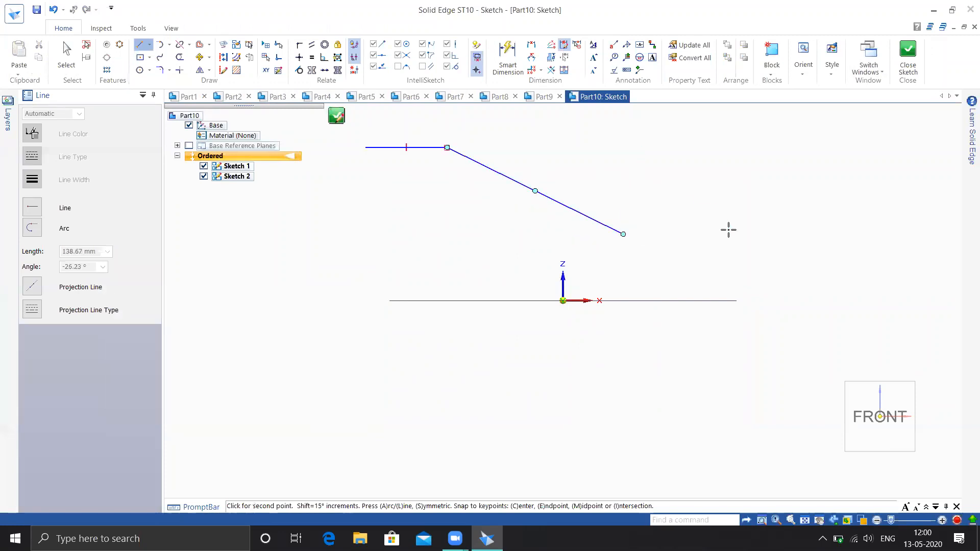
{"action": "left_click", "coordinate": [770, 234]}
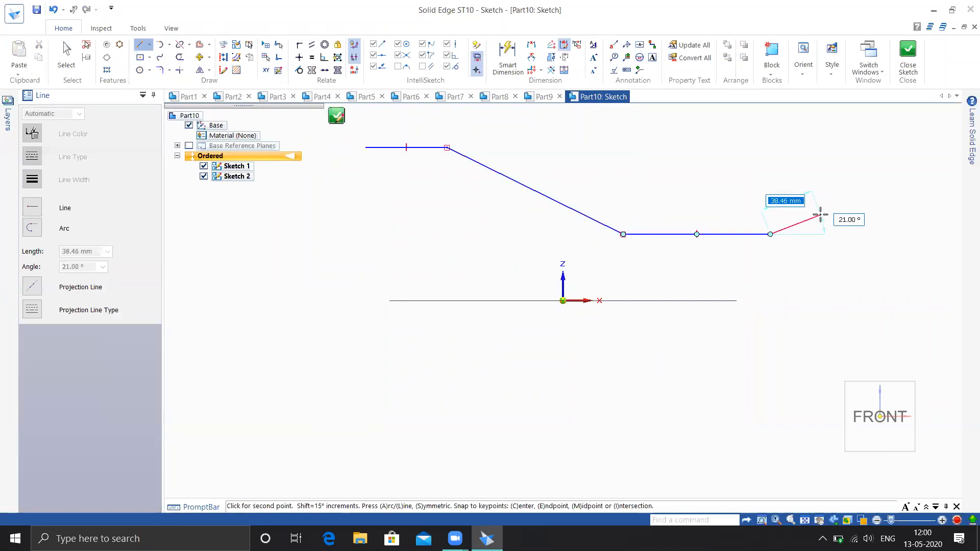
{"action": "key", "text": "Escape"}
Step: Move the upper bend of the line chain farther along X so the sloping line becomes steeper
{"action": "middle_click_drag", "start_coordinate": [480, 204], "coordinate": [409, 284]}
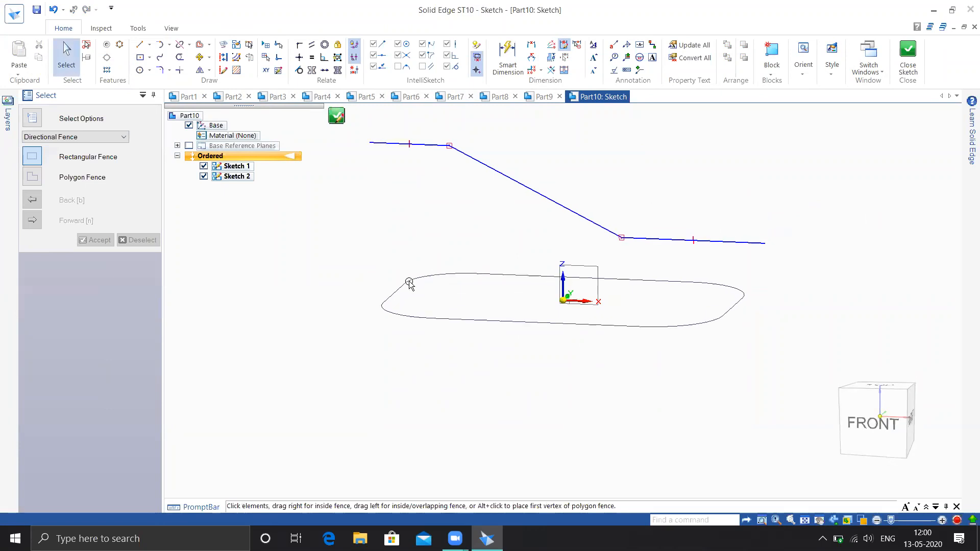
{"action": "left_click", "coordinate": [495, 173]}
{"action": "left_click_drag", "start_coordinate": [450, 145], "coordinate": [490, 144]}
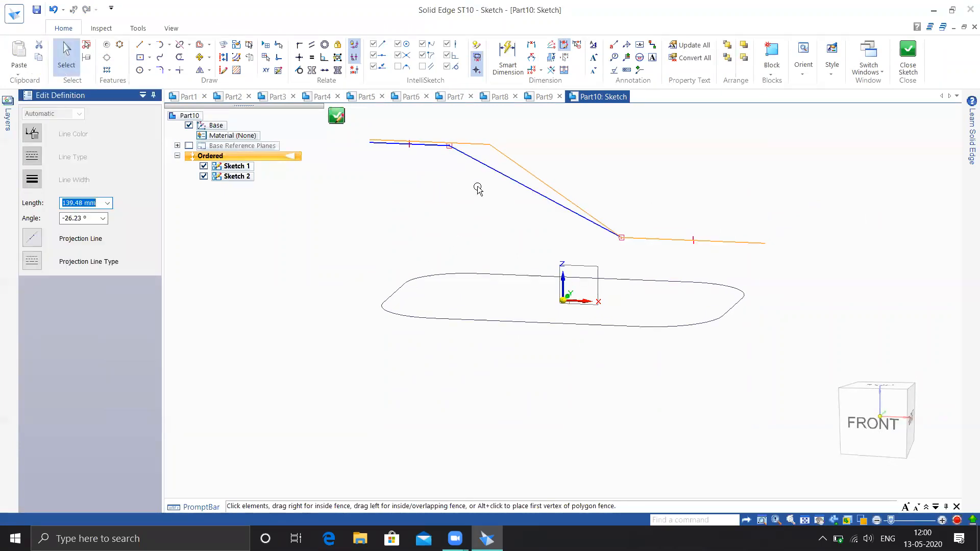
{"action": "left_click", "coordinate": [475, 184]}
Step: Fillet both bends of the line chain into a smooth S-shaped curve, the lower one at about 153 mm radius, and finish the sketch
{"action": "left_click", "coordinate": [160, 71]}
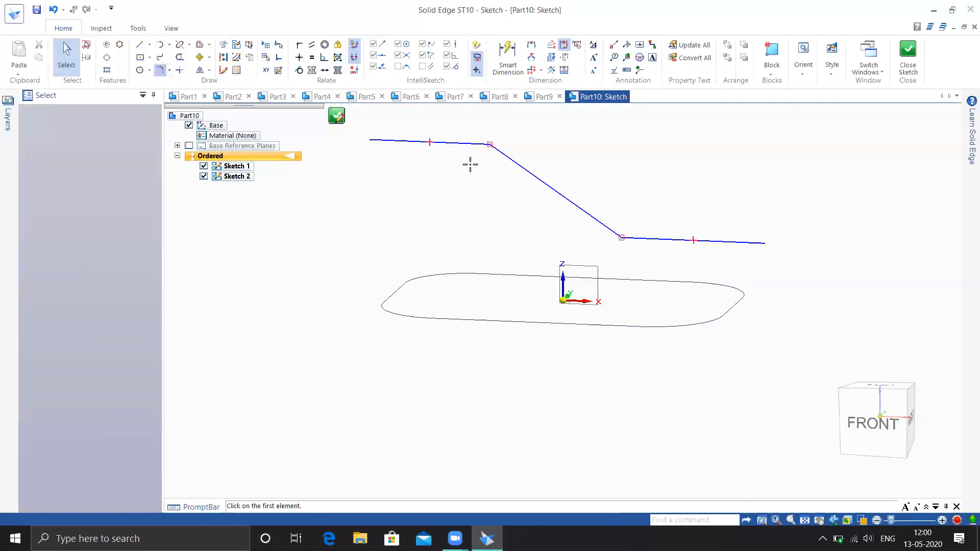
{"action": "left_click", "coordinate": [490, 144]}
{"action": "left_click", "coordinate": [487, 152]}
{"action": "left_click", "coordinate": [623, 235]}
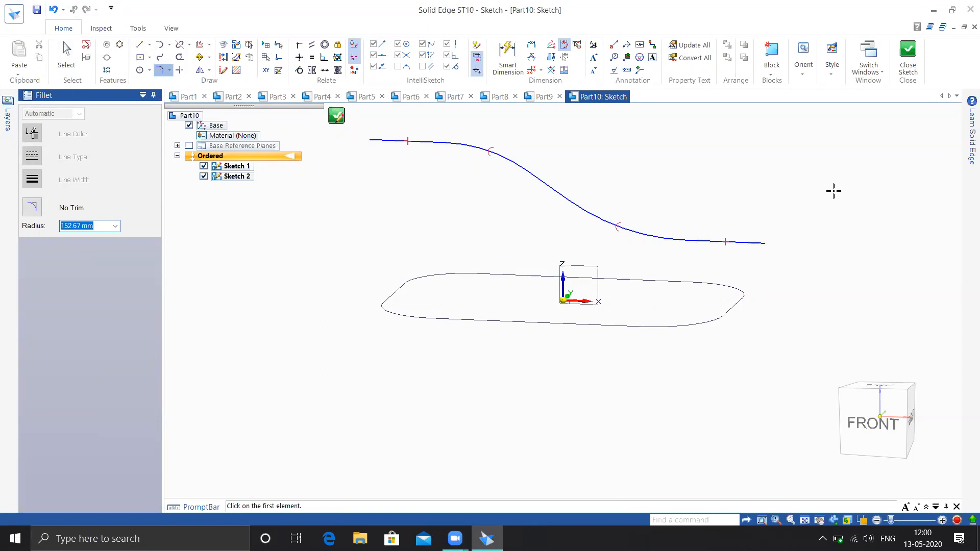
{"action": "left_click", "coordinate": [908, 53]}
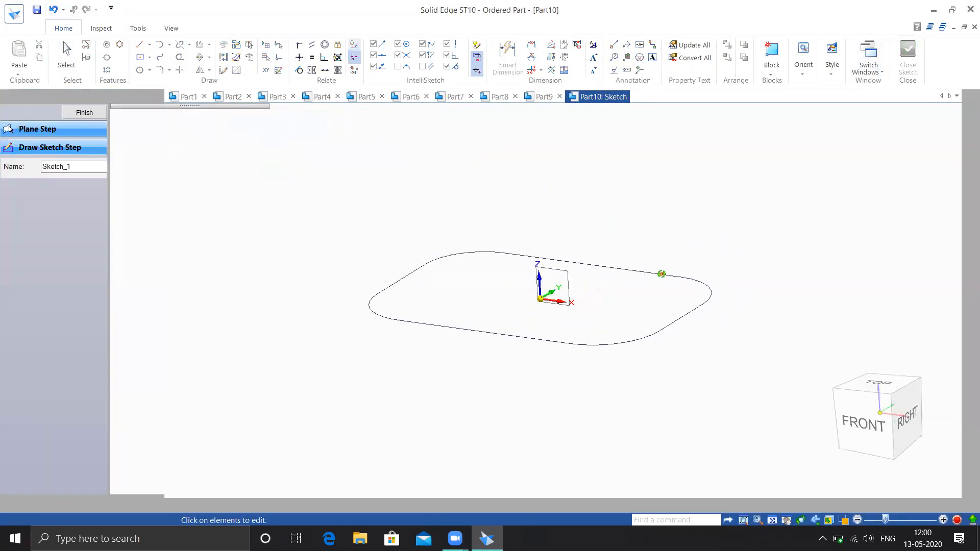
{"action": "left_click", "coordinate": [76, 113]}
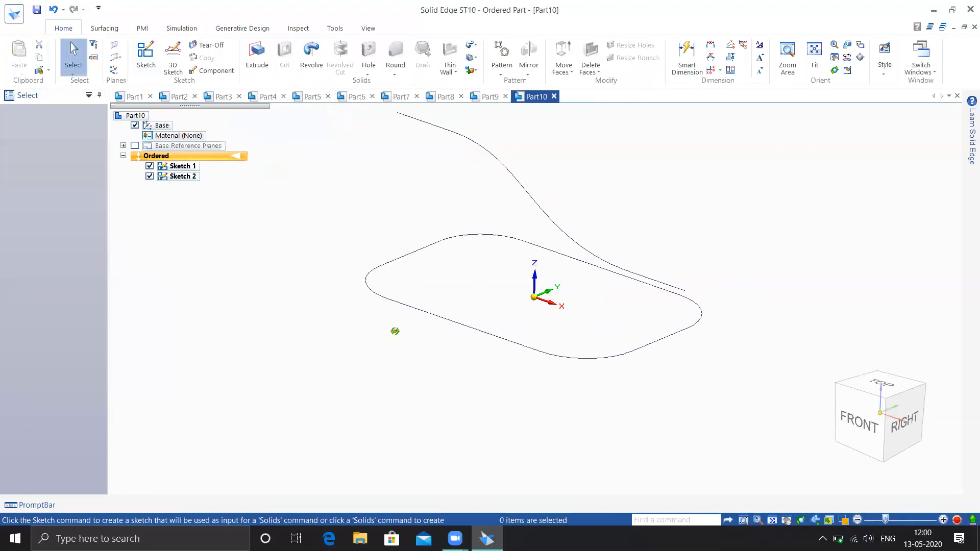
Step: Create a cross curve using the filleted rectangle chain as the first curve and the S-shaped chain as the second
{"action": "mouse_move", "coordinate": [560, 317]}
{"action": "middle_mouse_down"}
{"action": "mouse_move", "coordinate": [557, 302]}
{"action": "mouse_move", "coordinate": [663, 265]}
{"action": "mouse_move", "coordinate": [629, 278]}
{"action": "middle_mouse_up"}
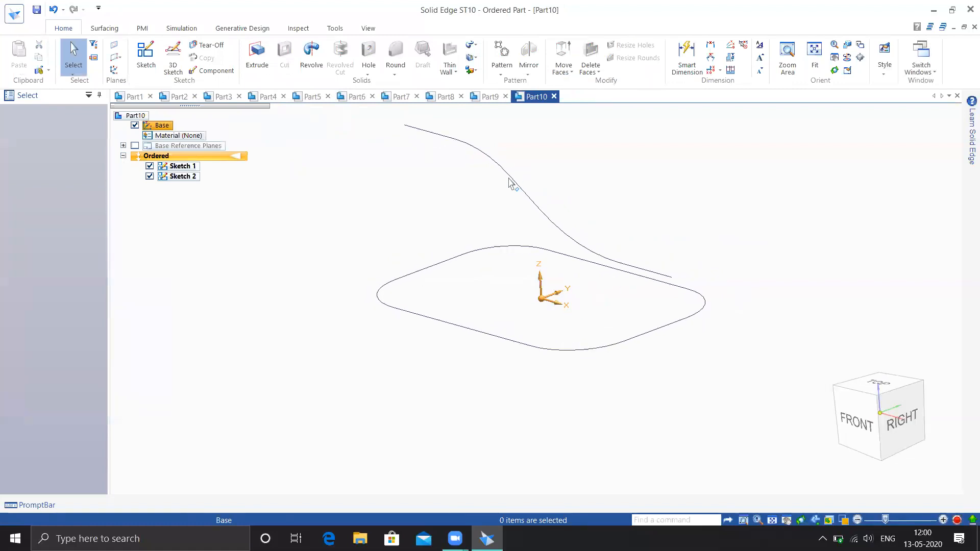
{"action": "middle_click", "coordinate": [255, 303]}
{"action": "middle_click_drag", "start_coordinate": [246, 272], "coordinate": [203, 355], "text": "shift"}
{"action": "scroll", "coordinate": [174, 61], "scroll_direction": "down", "scroll_amount": 1}
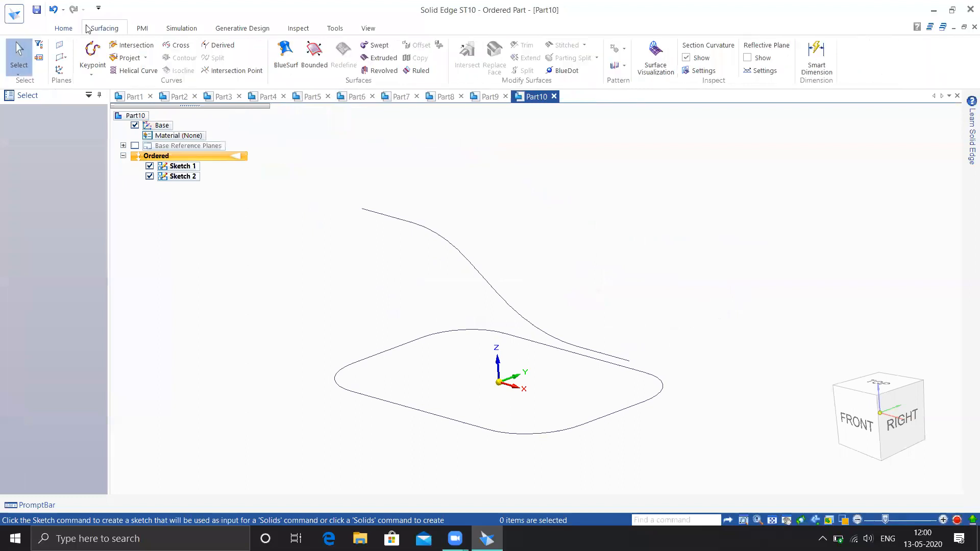
{"action": "left_click", "coordinate": [179, 45]}
{"action": "middle_click_drag", "start_coordinate": [249, 293], "coordinate": [286, 221], "text": "shift"}
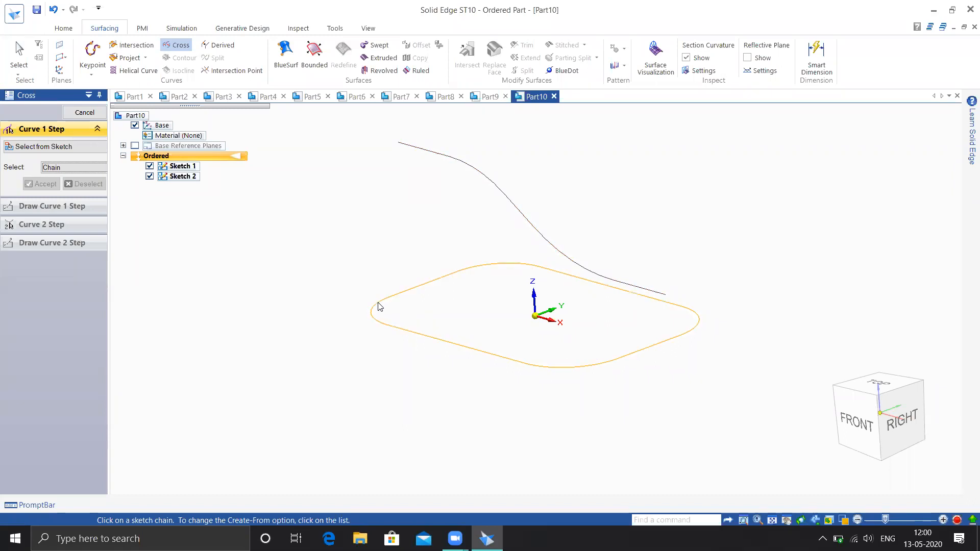
{"action": "left_click", "coordinate": [400, 330]}
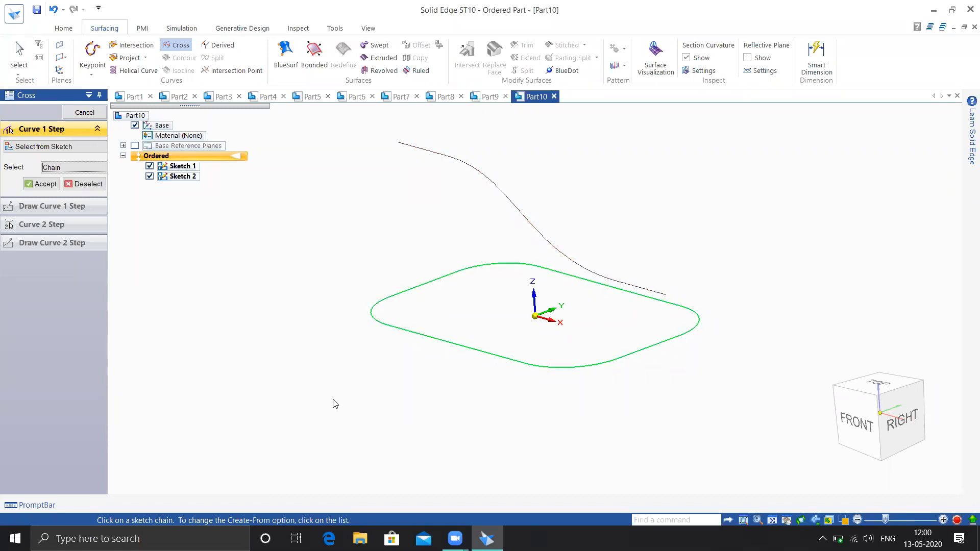
{"action": "right_click", "coordinate": [315, 260]}
{"action": "left_click", "coordinate": [415, 151]}
{"action": "right_click", "coordinate": [278, 319]}
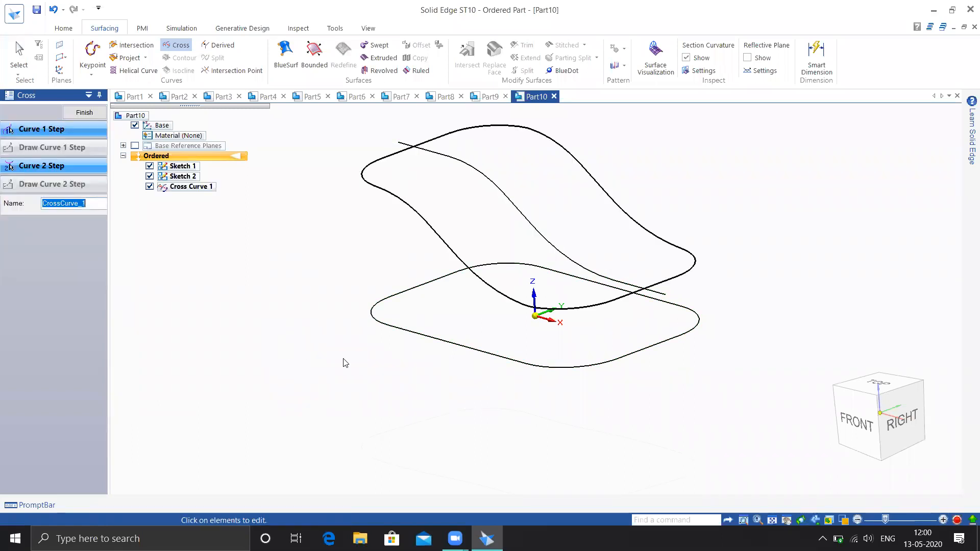
Step: Finish the cross curve, leave the Cross command and examine the curve against both sketches from several angles
{"action": "middle_click_drag", "start_coordinate": [319, 354], "coordinate": [237, 365]}
{"action": "middle_click_drag", "start_coordinate": [378, 337], "coordinate": [420, 347]}
{"action": "middle_click_drag", "start_coordinate": [336, 228], "coordinate": [336, 320]}
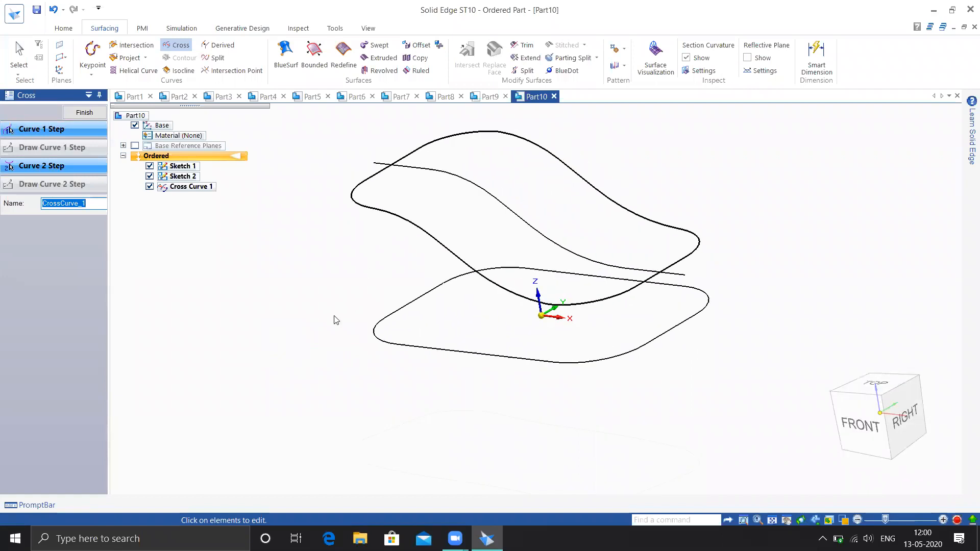
{"action": "left_click", "coordinate": [85, 113]}
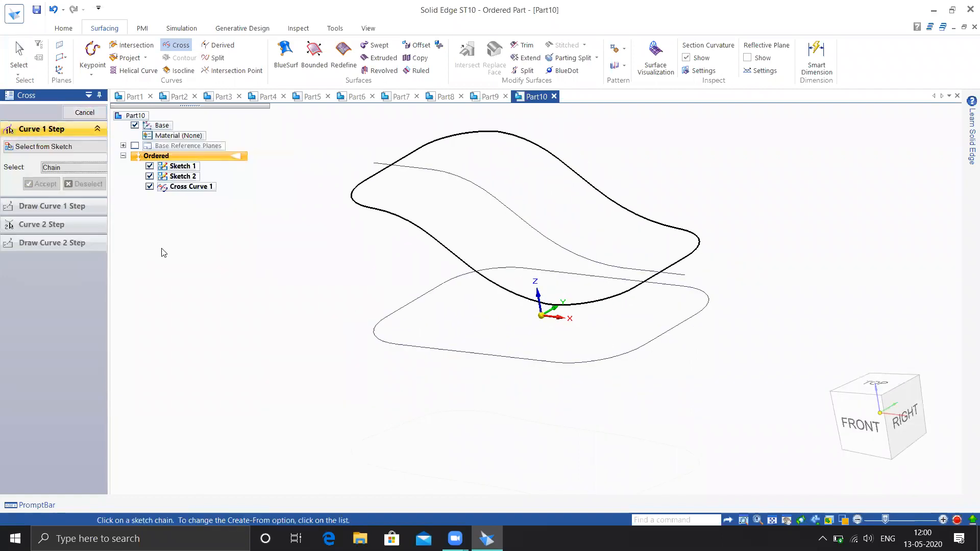
{"action": "left_click", "coordinate": [85, 113]}
{"action": "middle_click_drag", "start_coordinate": [392, 293], "coordinate": [363, 301]}
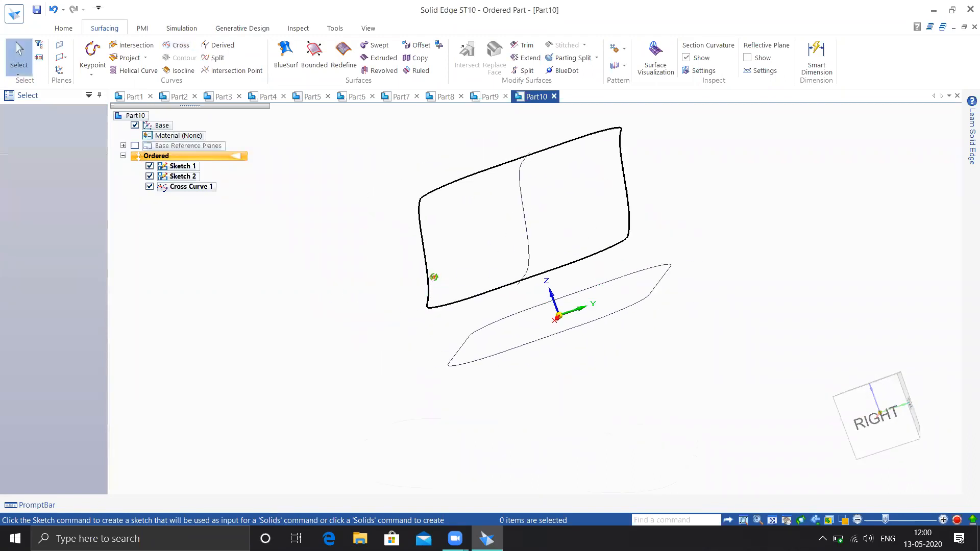
{"action": "middle_click_drag", "start_coordinate": [434, 278], "coordinate": [416, 285]}
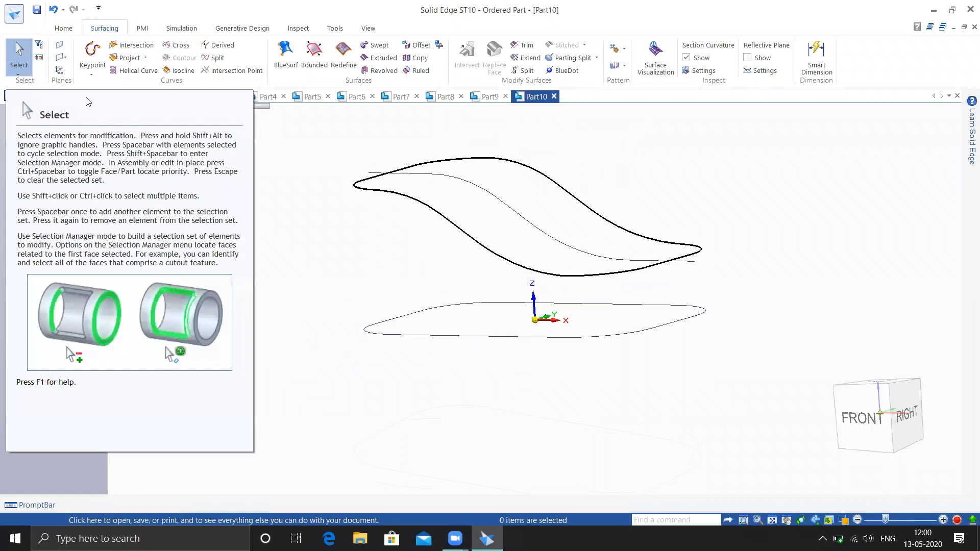
Step: Create a new ISO Metric Part and start a sketch on the XY (top) plane
{"action": "left_click", "coordinate": [14, 14]}
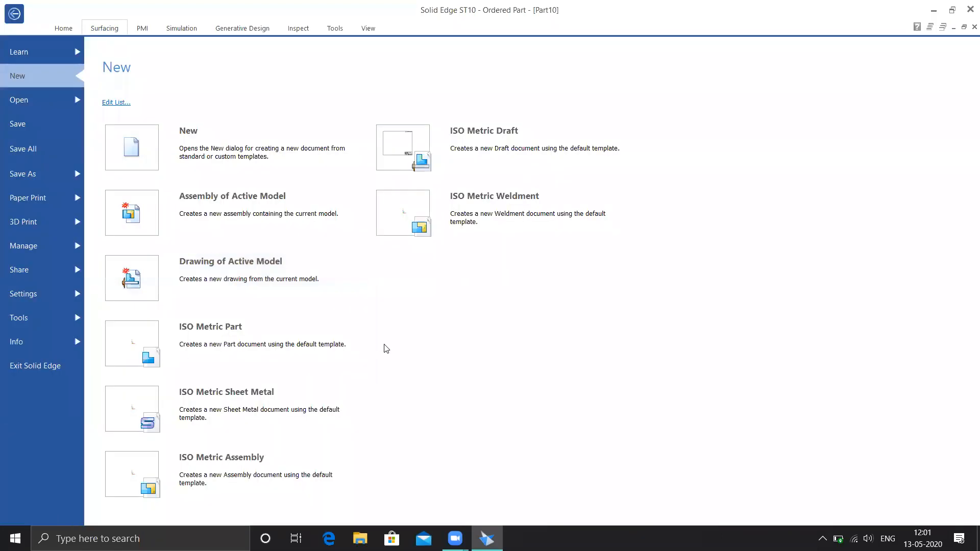
{"action": "key", "text": "Escape"}
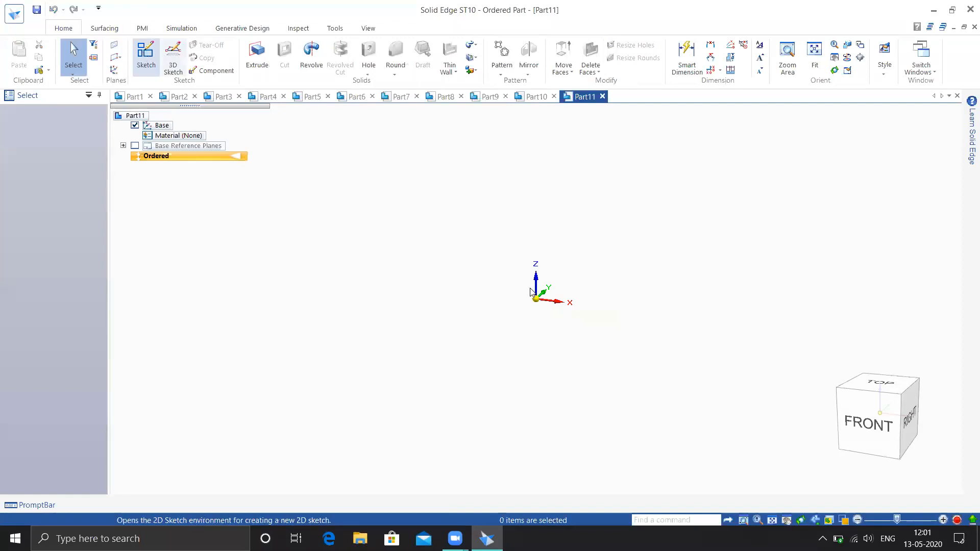
{"action": "left_click", "coordinate": [571, 298]}
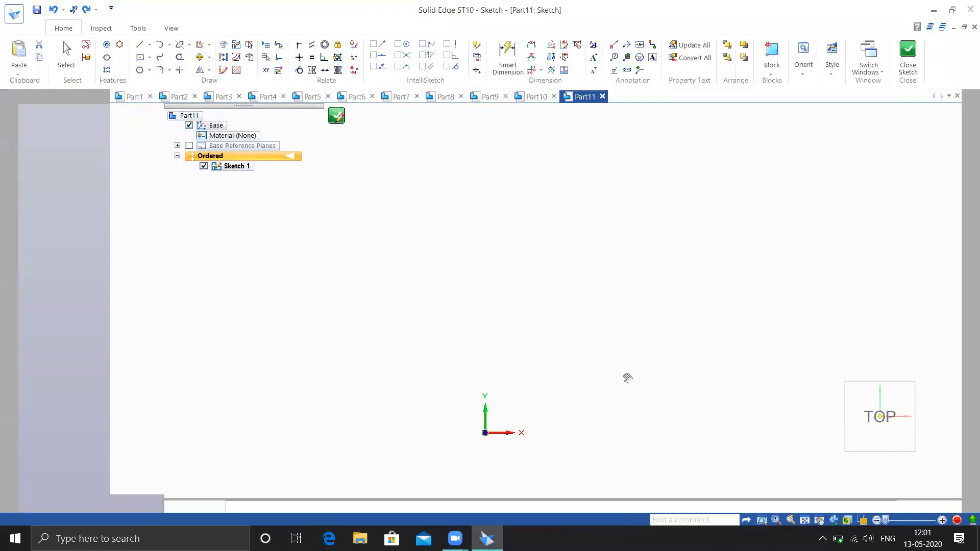
Step: Draw a circle by center on the positive Y side of the origin and close the sketch
{"action": "left_click", "coordinate": [141, 75]}
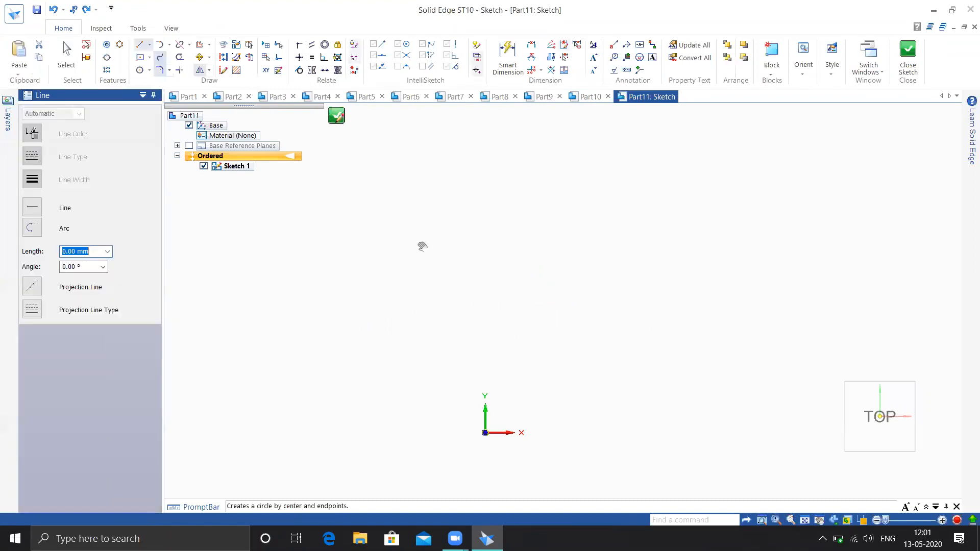
{"action": "left_click", "coordinate": [482, 290]}
{"action": "left_click", "coordinate": [565, 350]}
{"action": "left_click", "coordinate": [907, 56]}
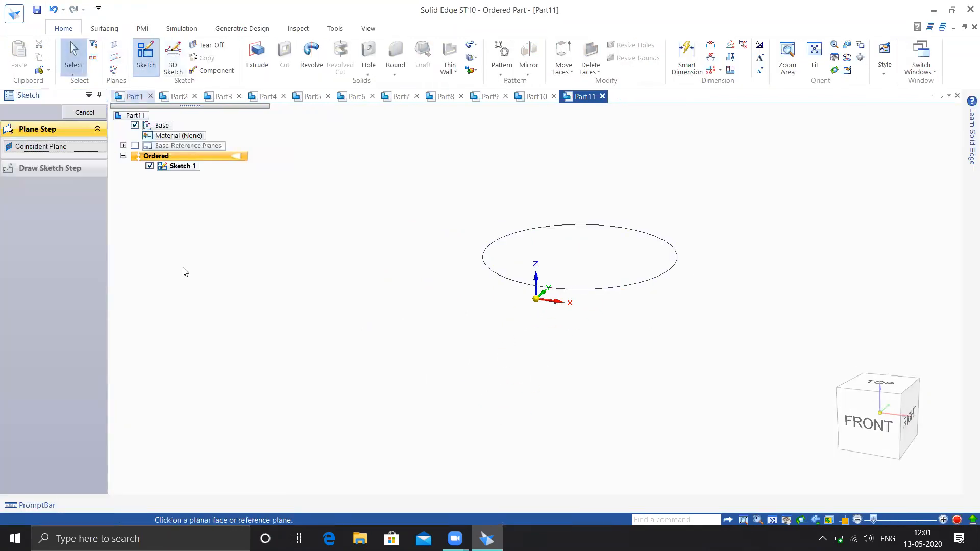
Step: Sketch an open wavy curve above the circle on the XZ (front) plane, with Close Curve turned off, and finish the sketch
{"action": "left_click", "coordinate": [558, 283]}
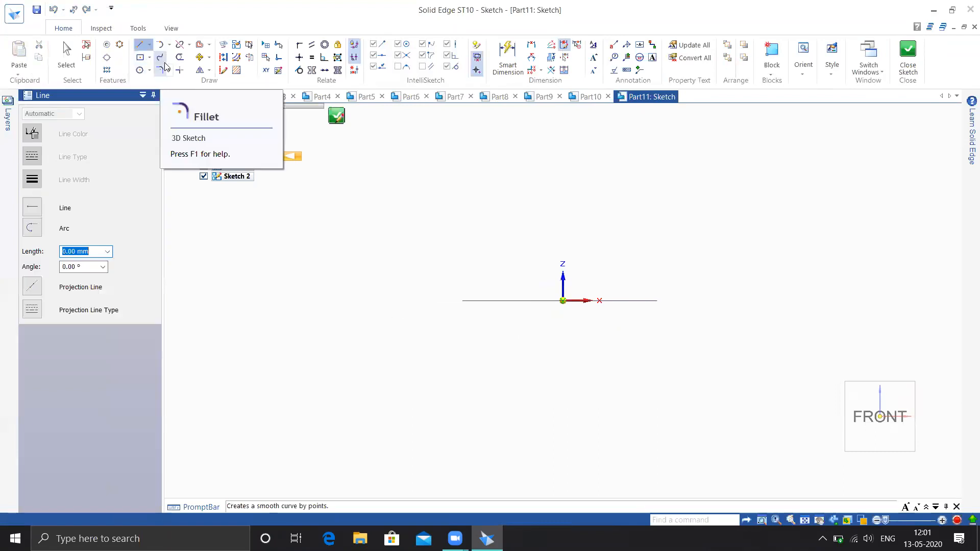
{"action": "left_click", "coordinate": [163, 57]}
{"action": "left_click", "coordinate": [434, 200]}
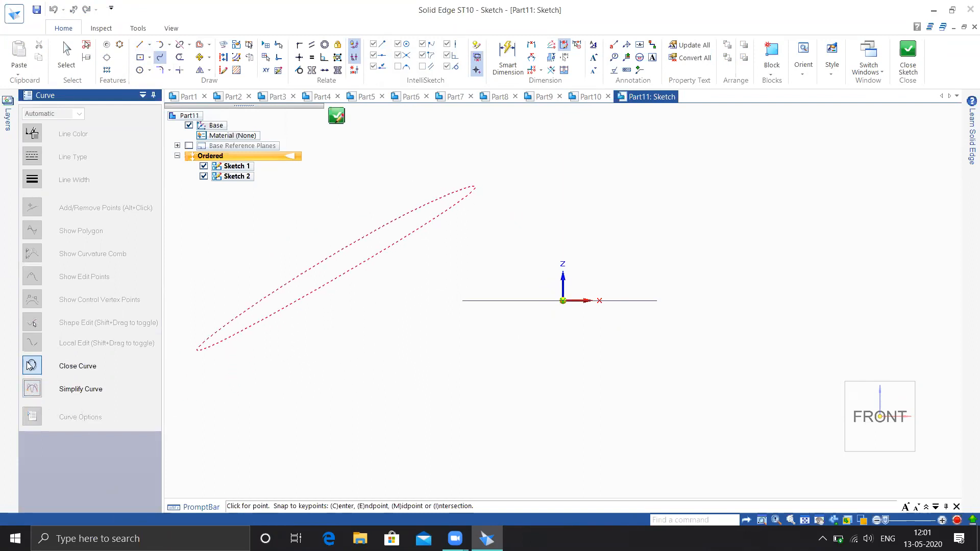
{"action": "mouse_move", "coordinate": [502, 207]}
{"action": "left_mouse_down"}
{"action": "mouse_move", "coordinate": [577, 193]}
{"action": "mouse_move", "coordinate": [631, 213]}
{"action": "mouse_move", "coordinate": [678, 188]}
{"action": "mouse_move", "coordinate": [720, 236]}
{"action": "mouse_move", "coordinate": [852, 145]}
{"action": "left_mouse_up"}
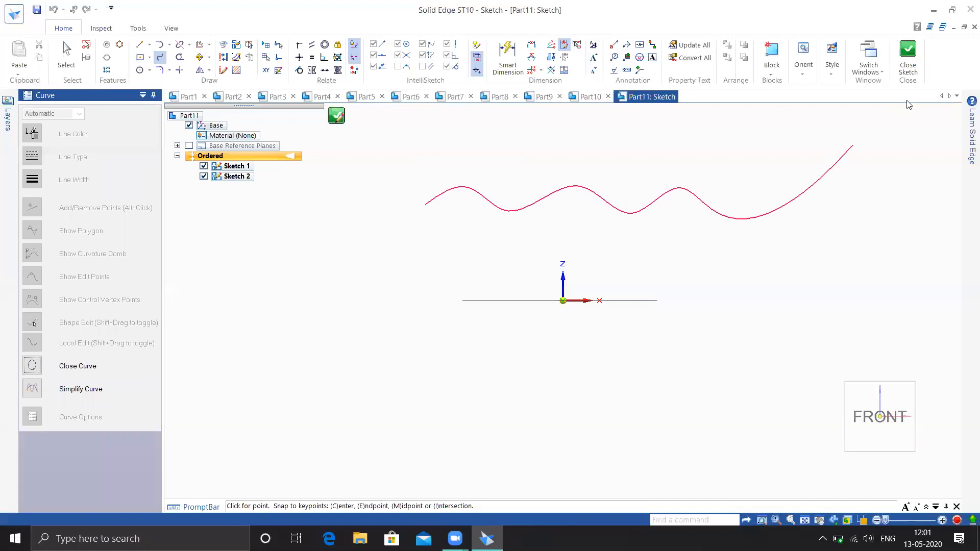
{"action": "left_click", "coordinate": [908, 55]}
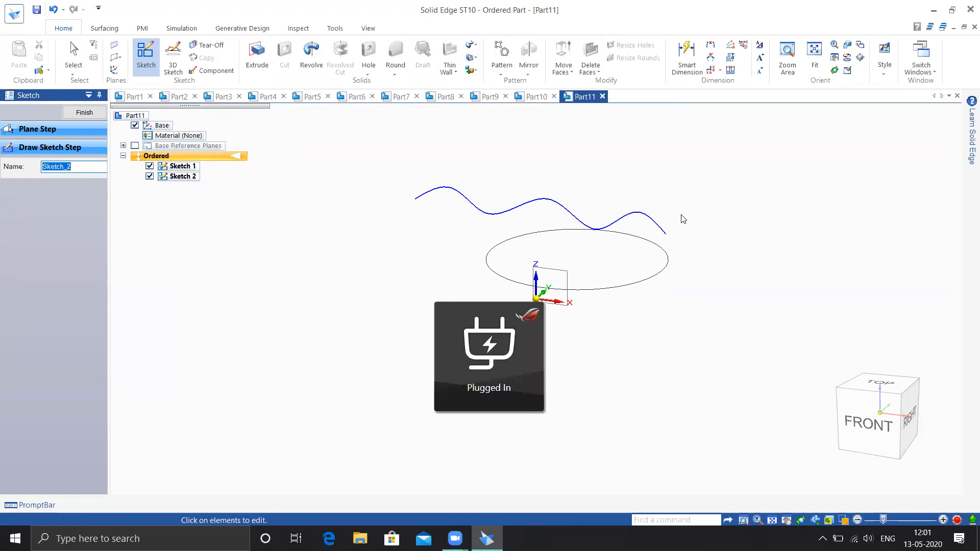
{"action": "left_click", "coordinate": [84, 113]}
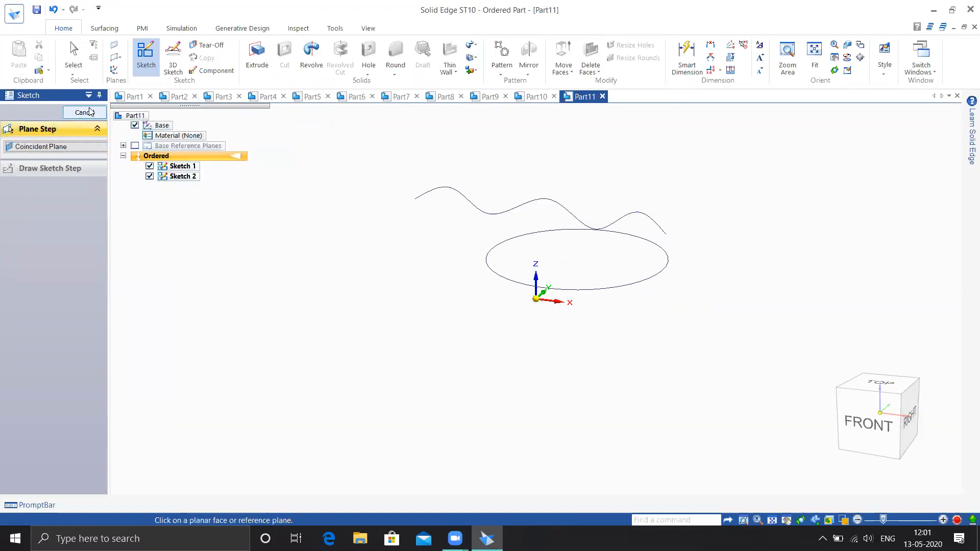
Step: Create a cross curve using the wavy sketch chain as the first curve and the circle as the second
{"action": "mouse_move", "coordinate": [389, 344]}
{"action": "middle_mouse_down"}
{"action": "mouse_move", "coordinate": [396, 321]}
{"action": "mouse_move", "coordinate": [370, 335]}
{"action": "middle_mouse_up"}
{"action": "left_click", "coordinate": [105, 28]}
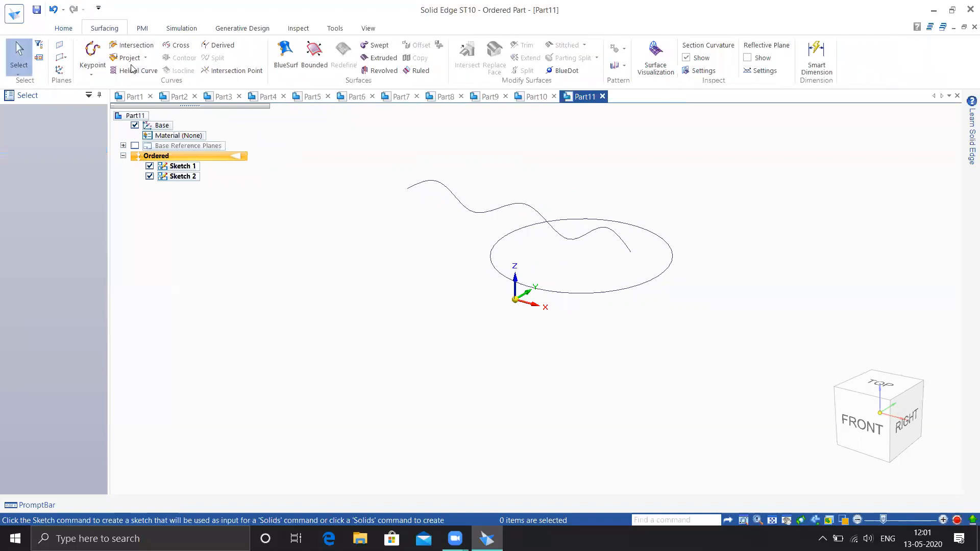
{"action": "left_click", "coordinate": [174, 47]}
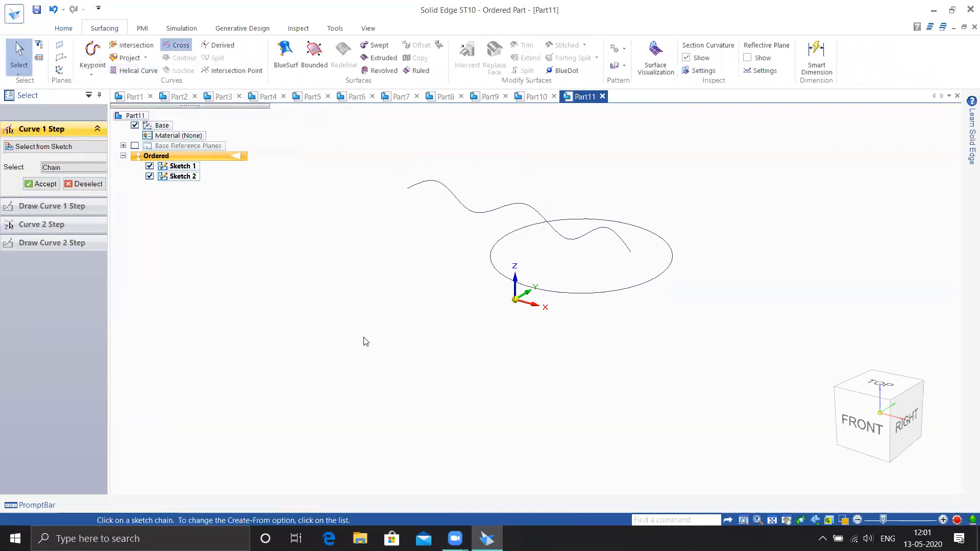
{"action": "left_click", "coordinate": [463, 208]}
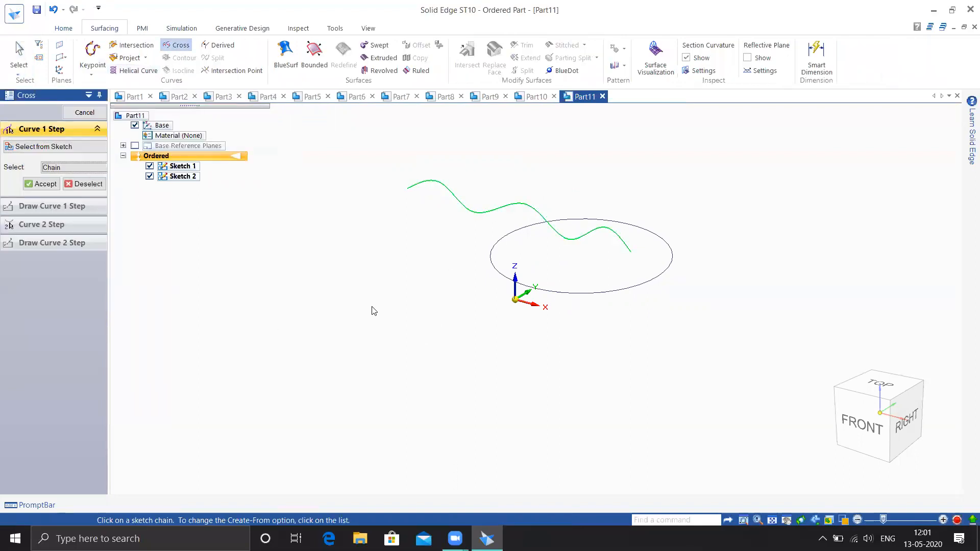
{"action": "right_click", "coordinate": [400, 315]}
{"action": "left_click", "coordinate": [491, 257]}
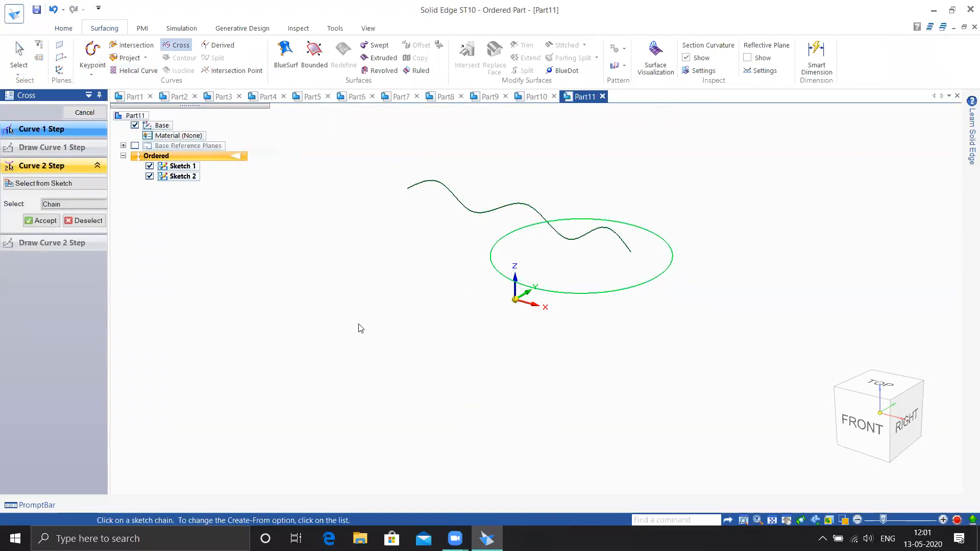
{"action": "right_click", "coordinate": [308, 303]}
Step: Examine the cross curve against both sketches from the right side, finish it and leave the Cross command
{"action": "middle_click_drag", "start_coordinate": [330, 310], "coordinate": [782, 298]}
{"action": "mouse_move", "coordinate": [695, 307]}
{"action": "middle_mouse_down"}
{"action": "mouse_move", "coordinate": [672, 345]}
{"action": "mouse_move", "coordinate": [665, 400]}
{"action": "mouse_move", "coordinate": [733, 278]}
{"action": "mouse_move", "coordinate": [680, 369]}
{"action": "mouse_move", "coordinate": [687, 396]}
{"action": "mouse_move", "coordinate": [684, 339]}
{"action": "mouse_move", "coordinate": [711, 295]}
{"action": "mouse_move", "coordinate": [711, 383]}
{"action": "mouse_move", "coordinate": [766, 393]}
{"action": "mouse_move", "coordinate": [653, 401]}
{"action": "middle_mouse_up"}
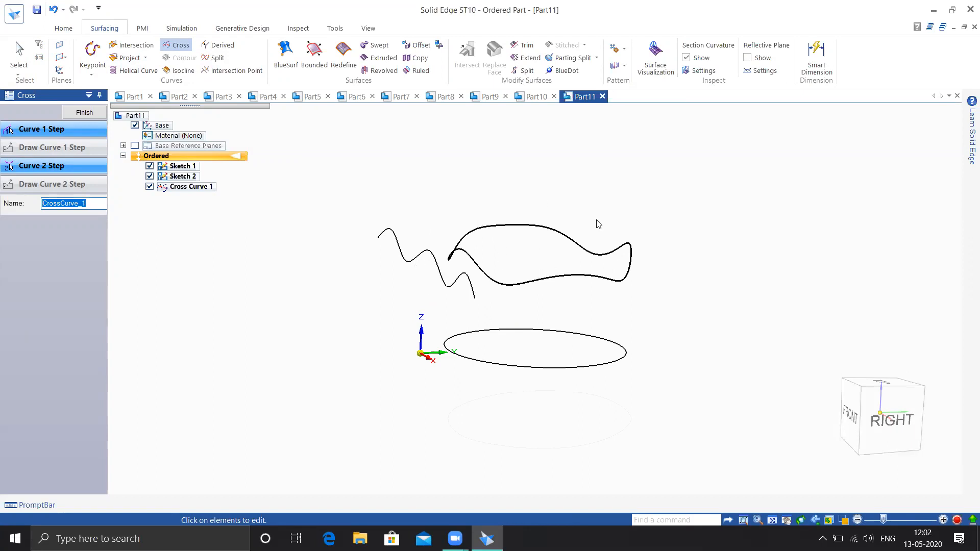
{"action": "mouse_move", "coordinate": [673, 304]}
{"action": "middle_mouse_down"}
{"action": "mouse_move", "coordinate": [549, 301]}
{"action": "mouse_move", "coordinate": [660, 305]}
{"action": "mouse_move", "coordinate": [663, 313]}
{"action": "middle_mouse_up"}
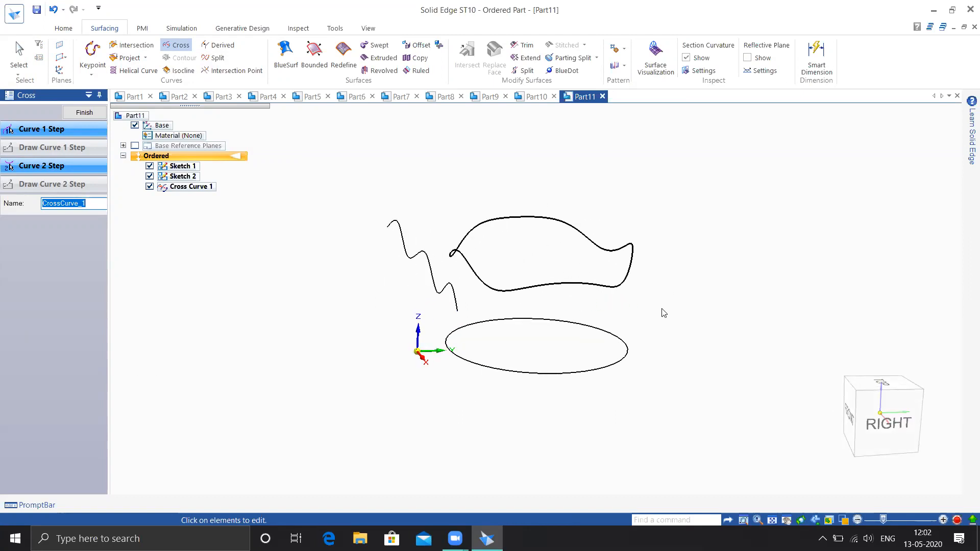
{"action": "left_click", "coordinate": [86, 113]}
{"action": "left_click", "coordinate": [87, 114]}
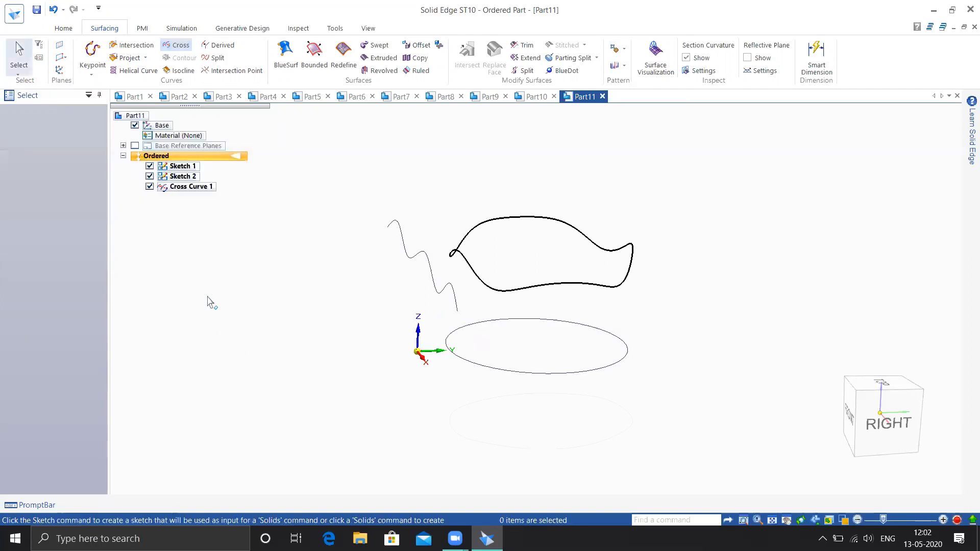